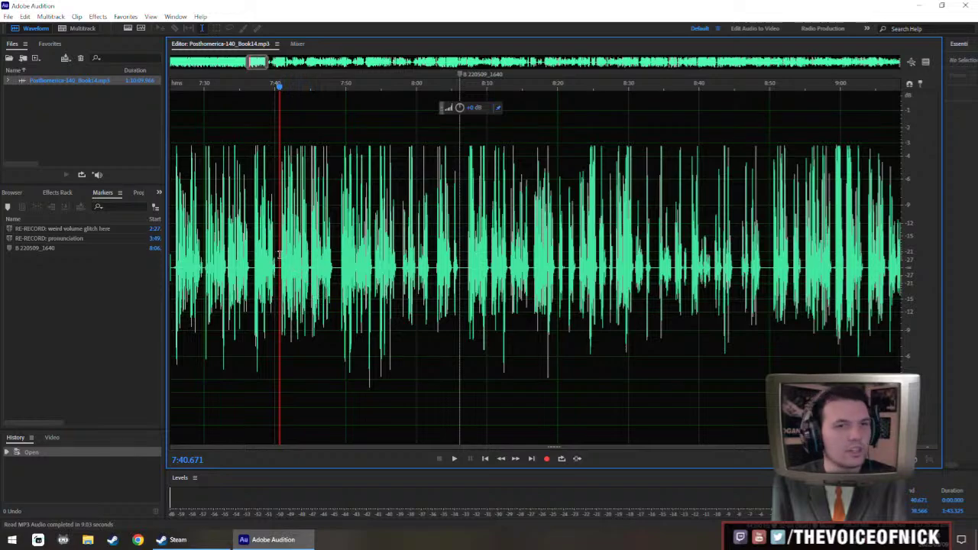
Review the narration between about 7:20 and 7:45 by playing it back, examining the pauses between phrases.
scroll(306, 294, "right", 1)
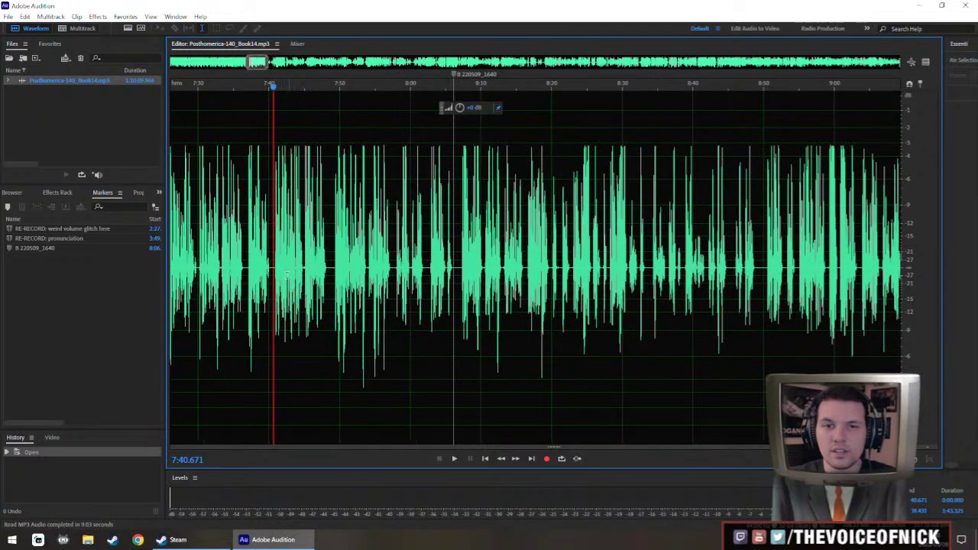
scroll(306, 279, "right", 1)
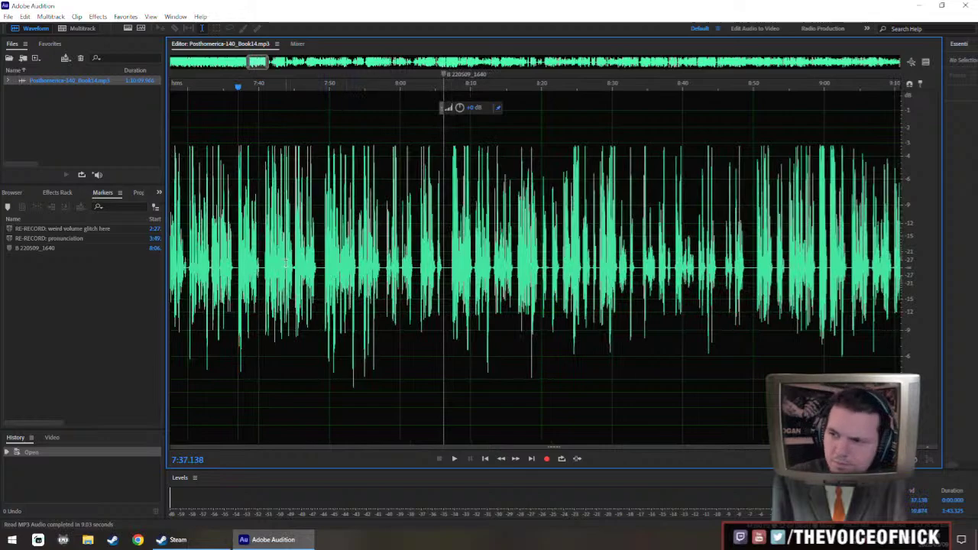
key("ctrl+backslash")
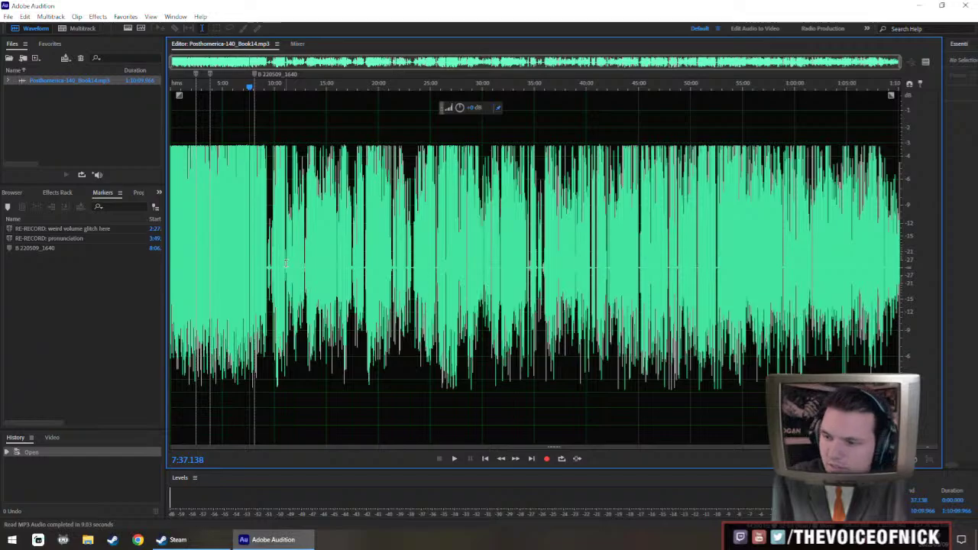
scroll(285, 264, "up", 10)
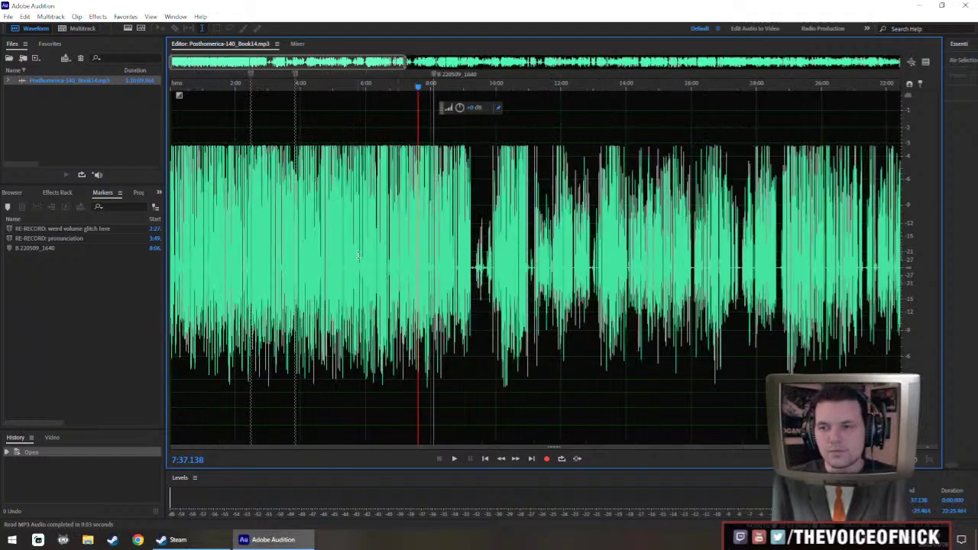
scroll(486, 257, "up", 4)
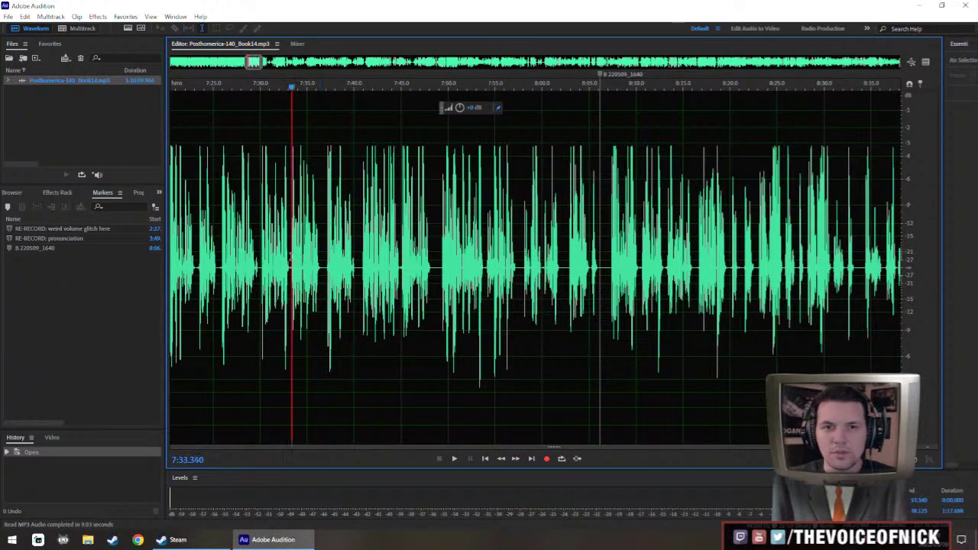
key("space")
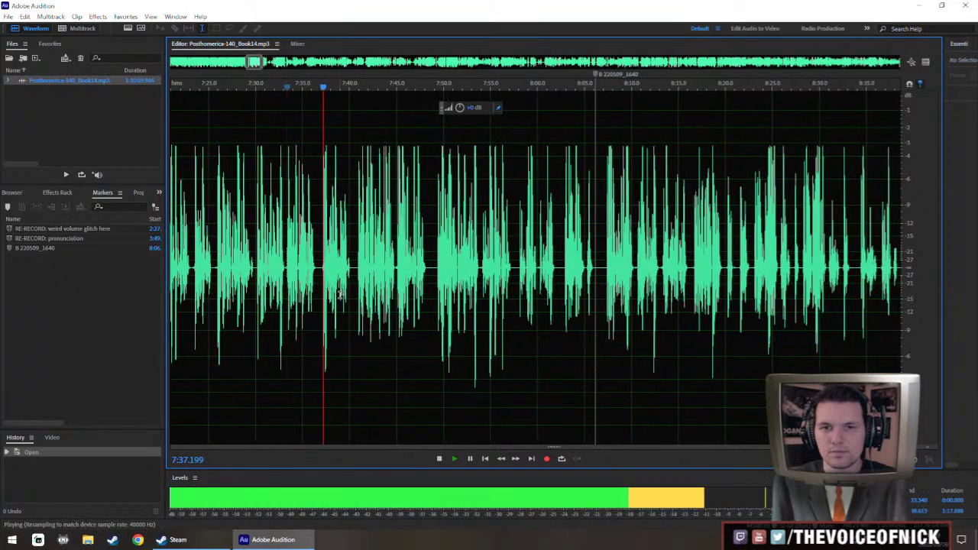
scroll(325, 271, "up", 3)
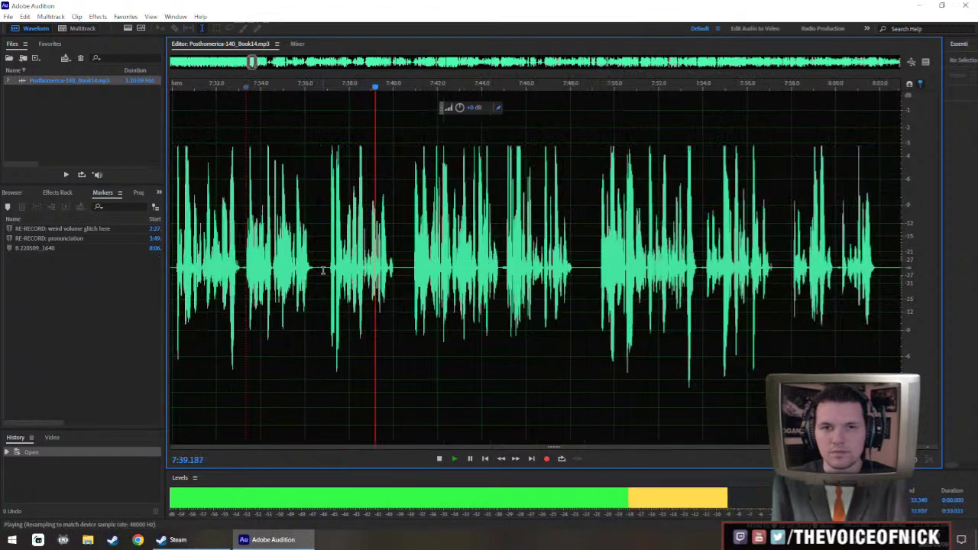
scroll(328, 271, "down", 3)
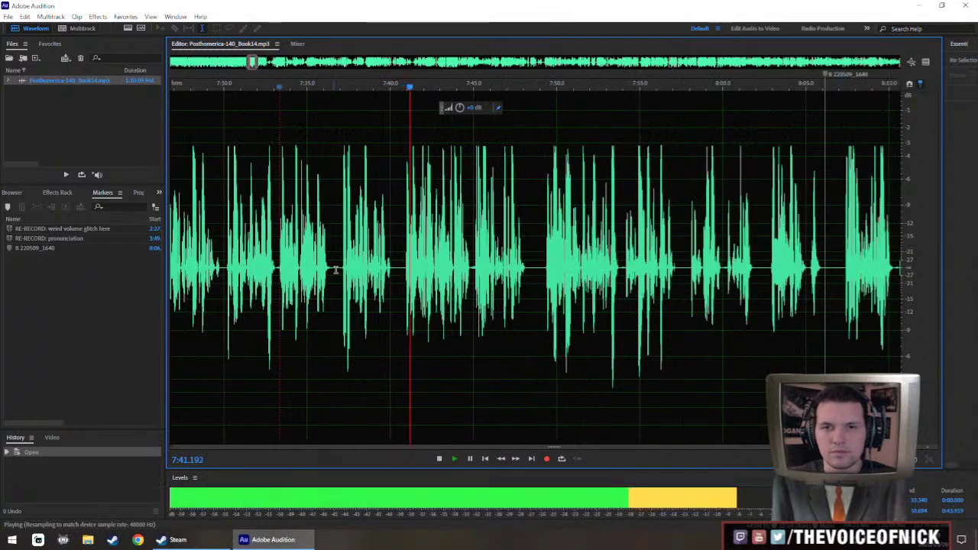
scroll(333, 275, "down", 3)
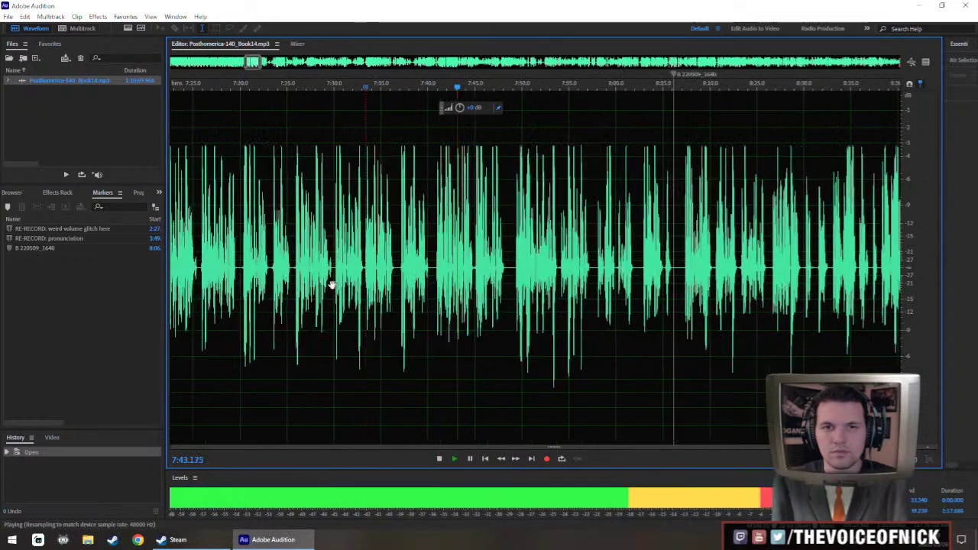
scroll(291, 285, "down", 10)
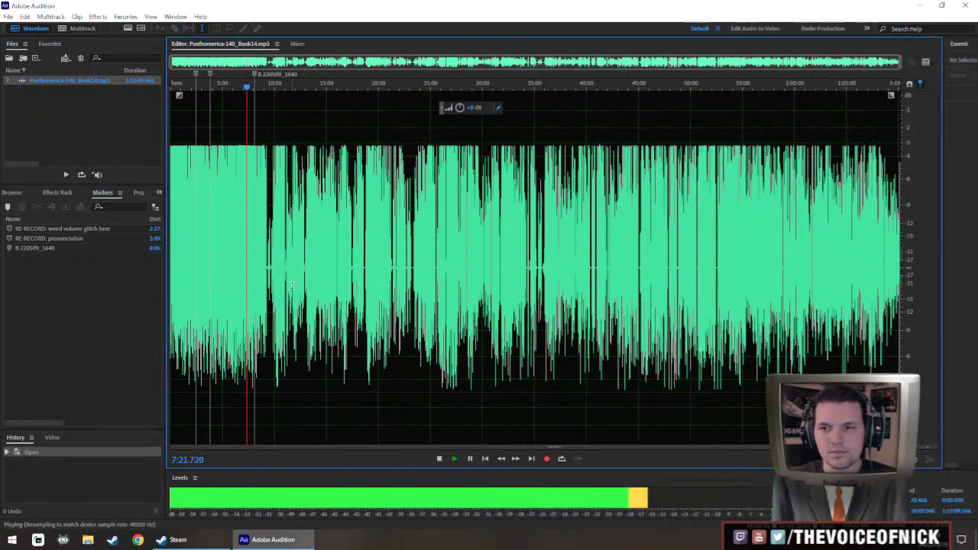
scroll(291, 286, "up", 10)
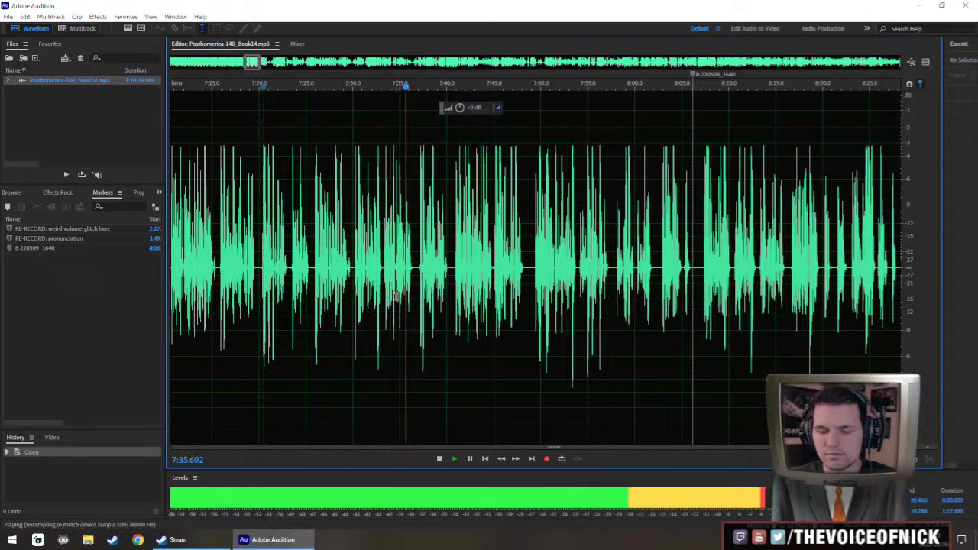
Shorten the silent pauses near 7:36 and 7:40 by deleting a short sliver of audio from each.
key("backslash")
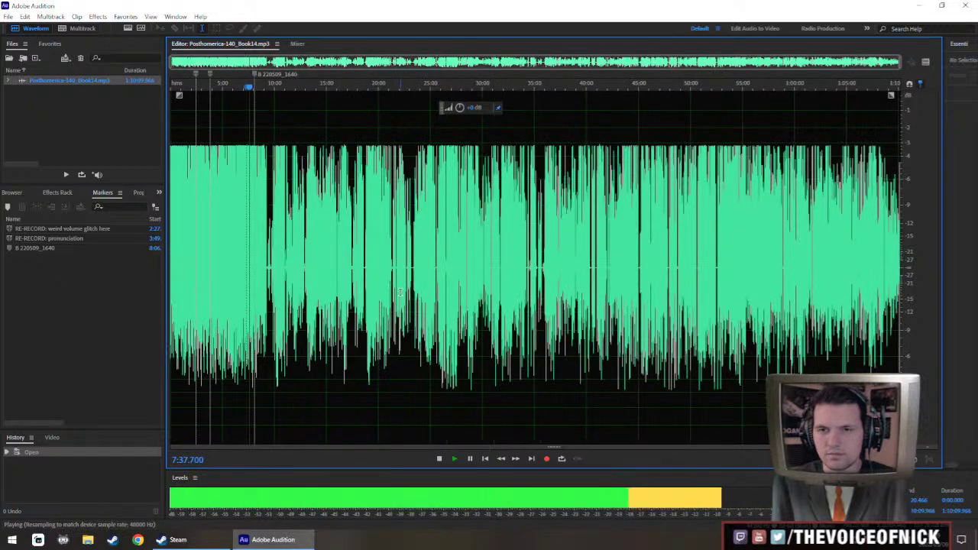
key("backslash")
scroll(425, 289, "up", 4)
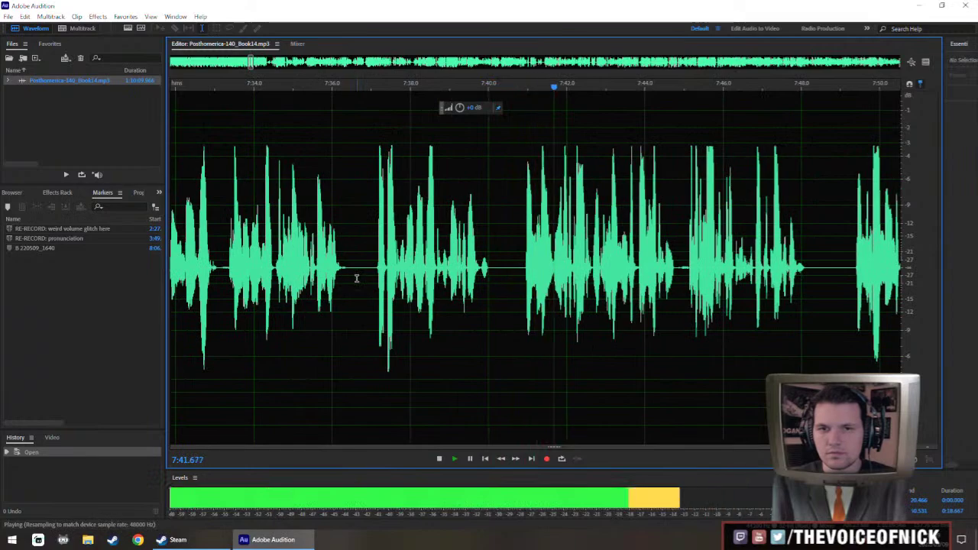
left_click_drag(356, 278, 366, 279)
key("Delete")
left_click_drag(494, 278, 499, 281)
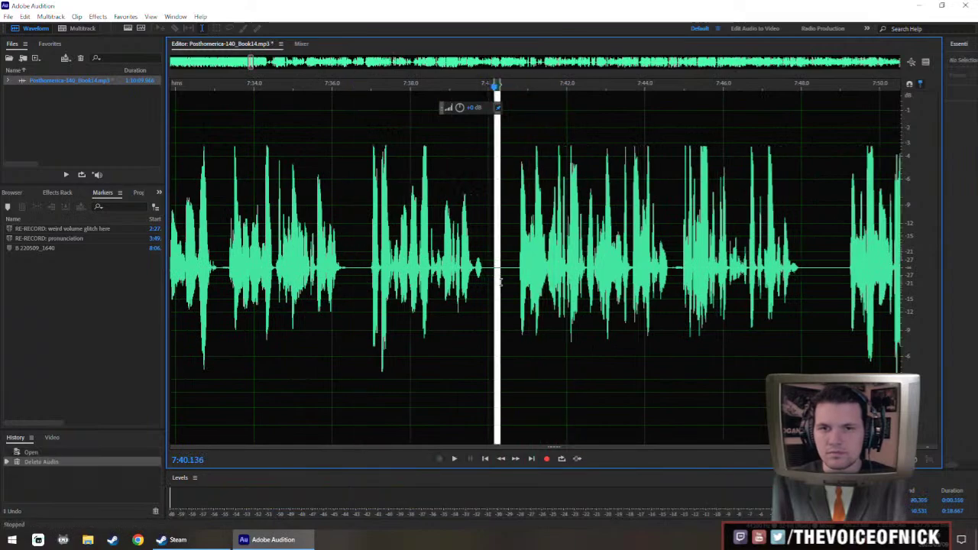
key("Delete")
Play back the edited passage from about 7:33 to 7:53 to check the pacing of the shortened pauses.
key("space")
key("backslash")
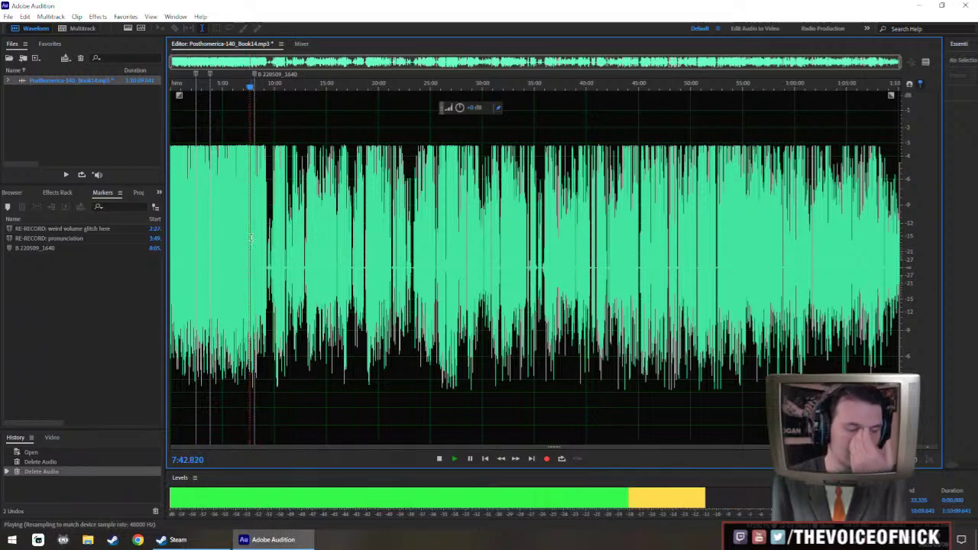
scroll(250, 239, "up", 5)
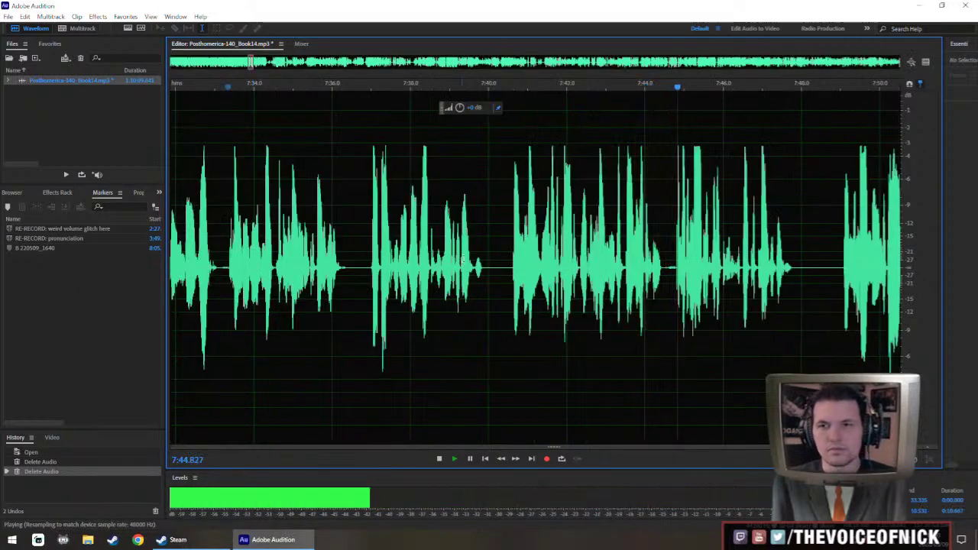
scroll(461, 242, "down", 1)
scroll(462, 242, "up", 2)
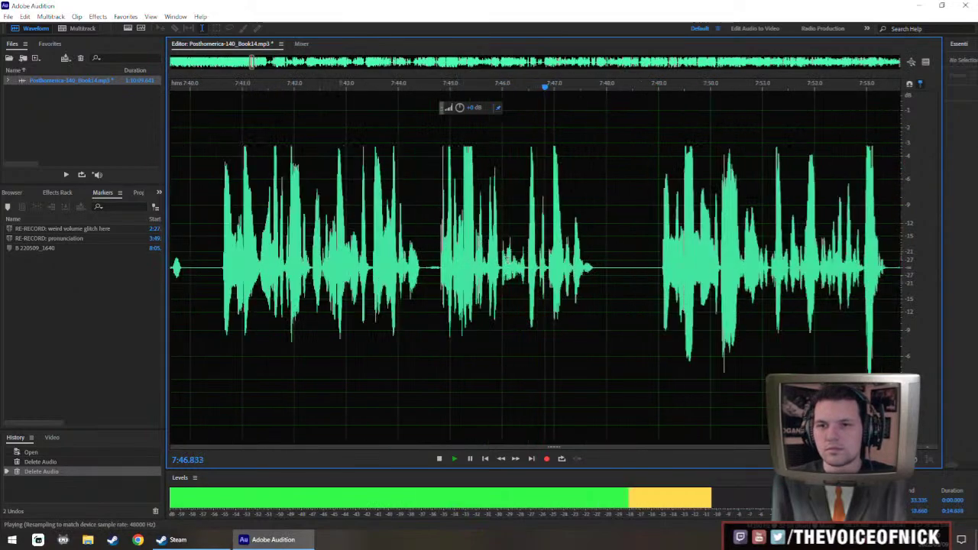
scroll(652, 262, "down", 1)
scroll(653, 261, "up", 1)
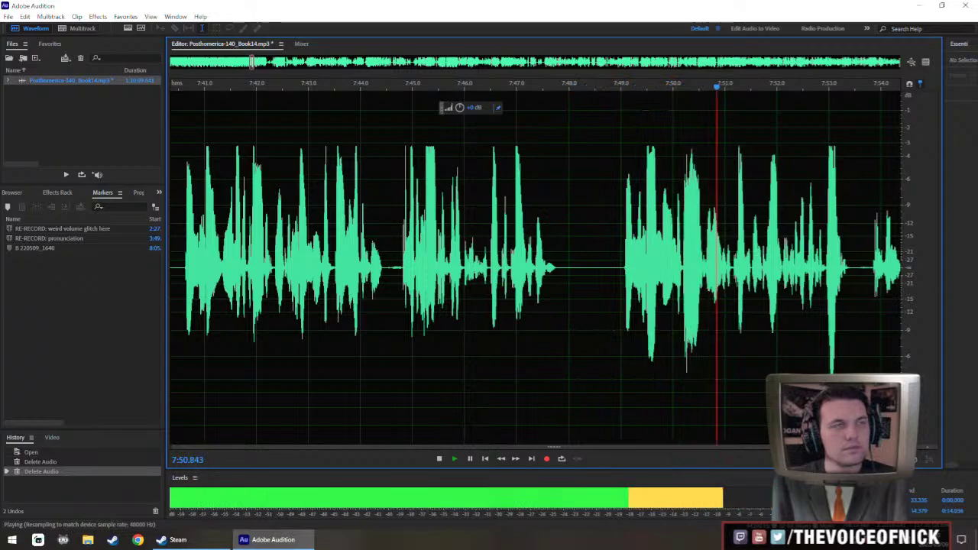
scroll(539, 246, "down", 6)
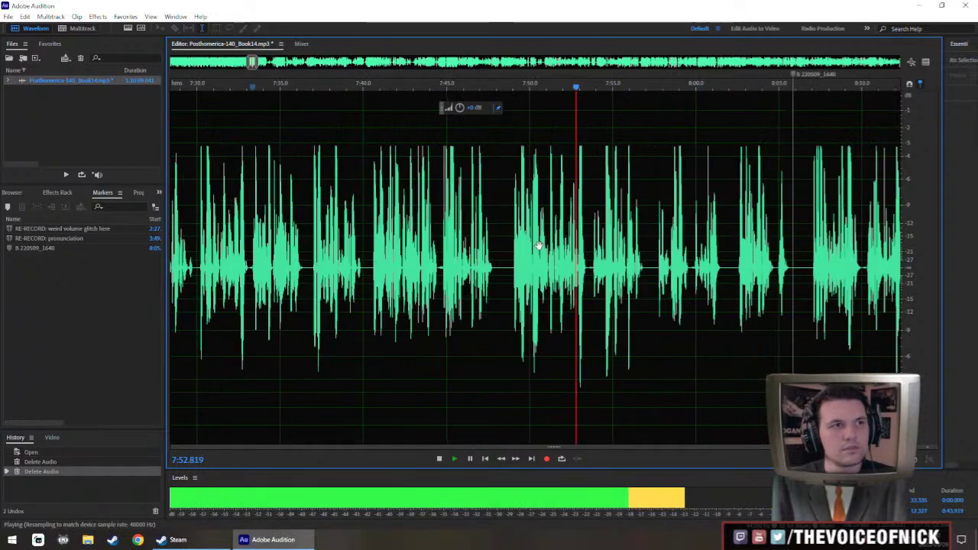
key("space")
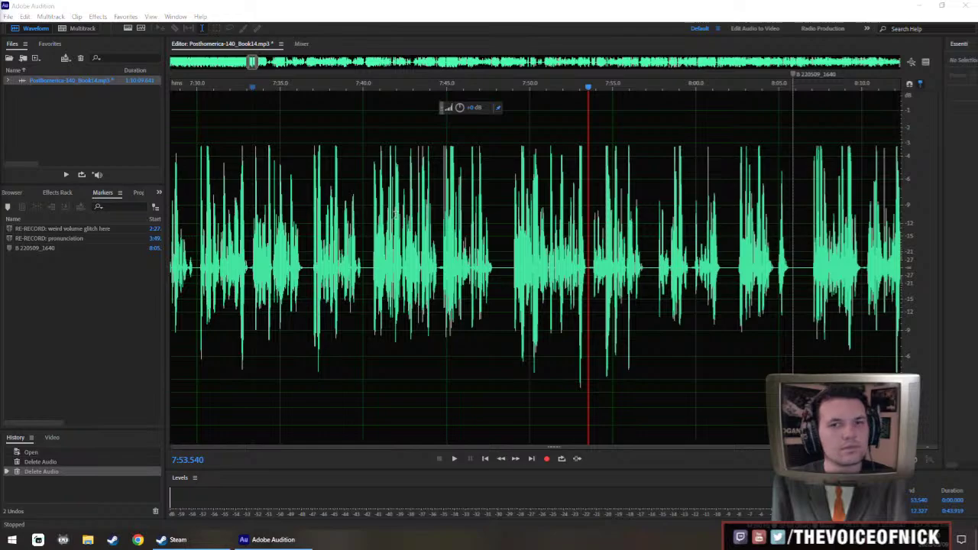
Listen from about 7:43 through the B 220509_1640 marker near 8:06 and delete that marker.
left_click(419, 251)
key("space")
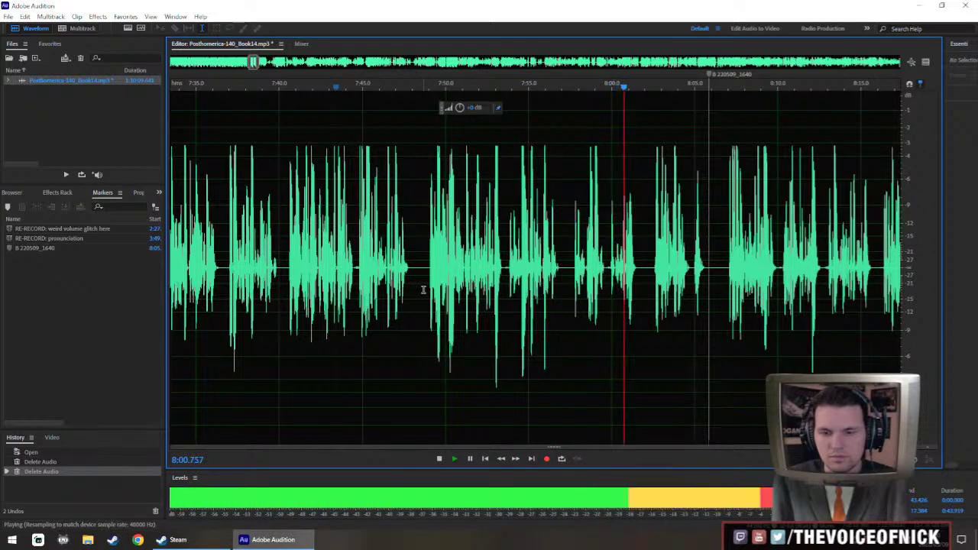
key("space")
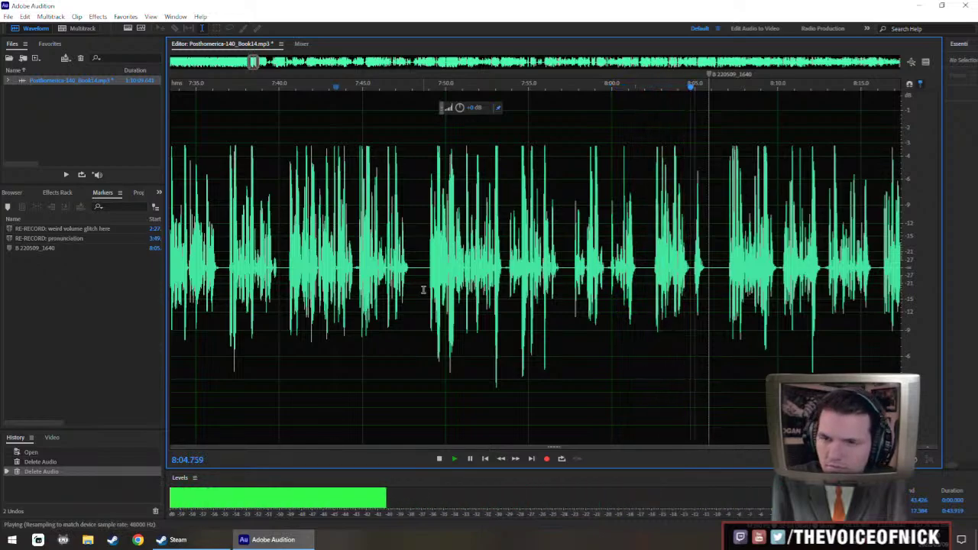
key("space")
key("space")
scroll(423, 290, "up", 5)
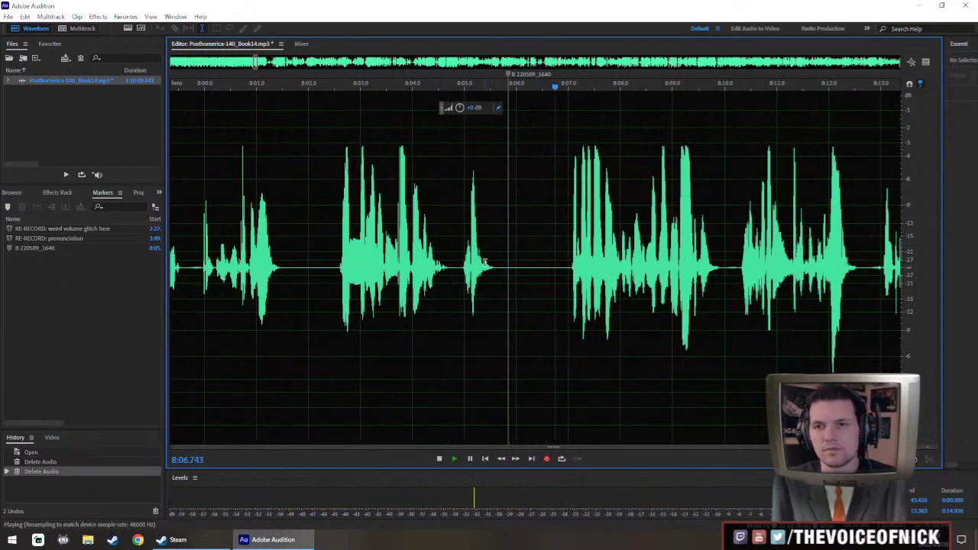
left_click(455, 75)
key("Delete")
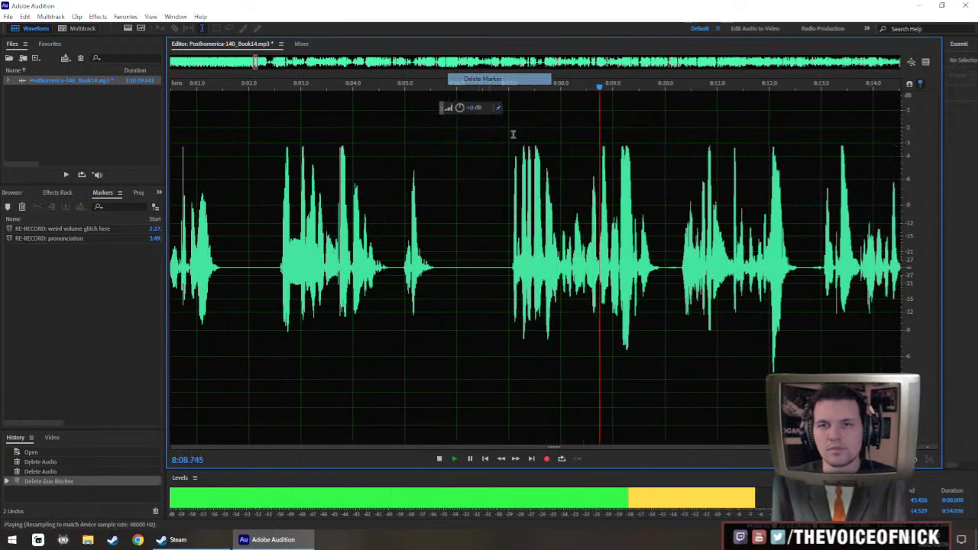
Delete the audio from about 8:19.3 to 8:22.2 and replay the join from about 8:17.
scroll(536, 216, "down", 3)
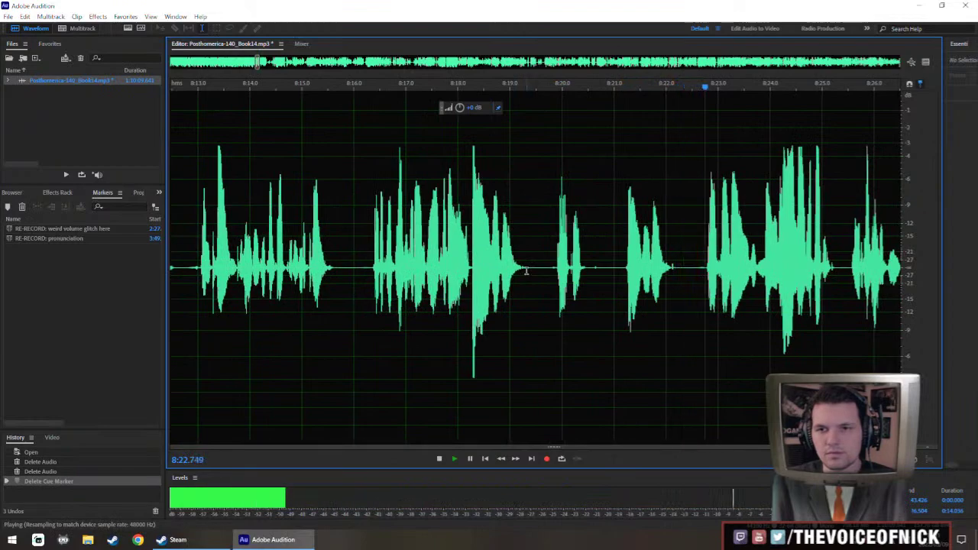
left_click_drag(527, 332, 676, 342)
key("Delete")
left_click(418, 234)
key("space")
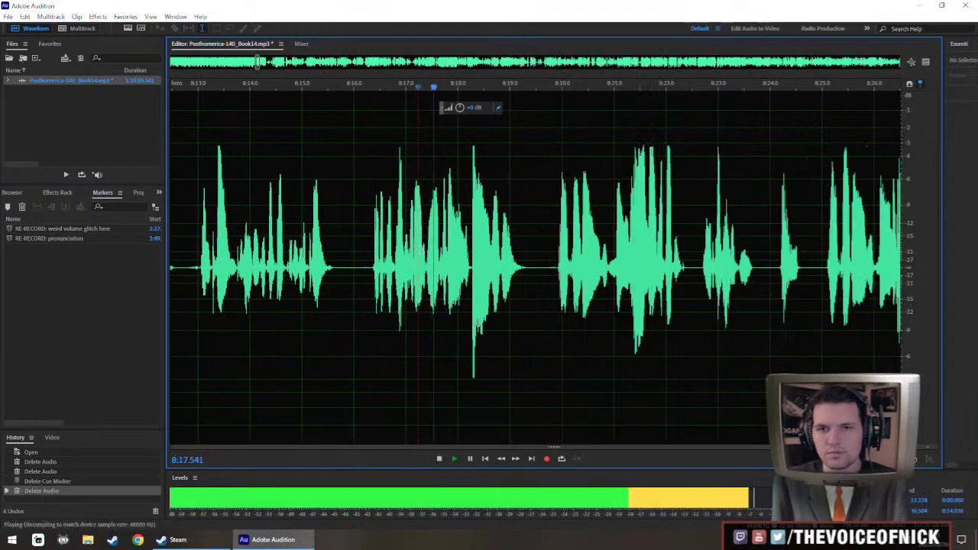
Delete the audio from about 8:20 to 8:25 and replay the join from about 8:19.
scroll(385, 247, "down", 4)
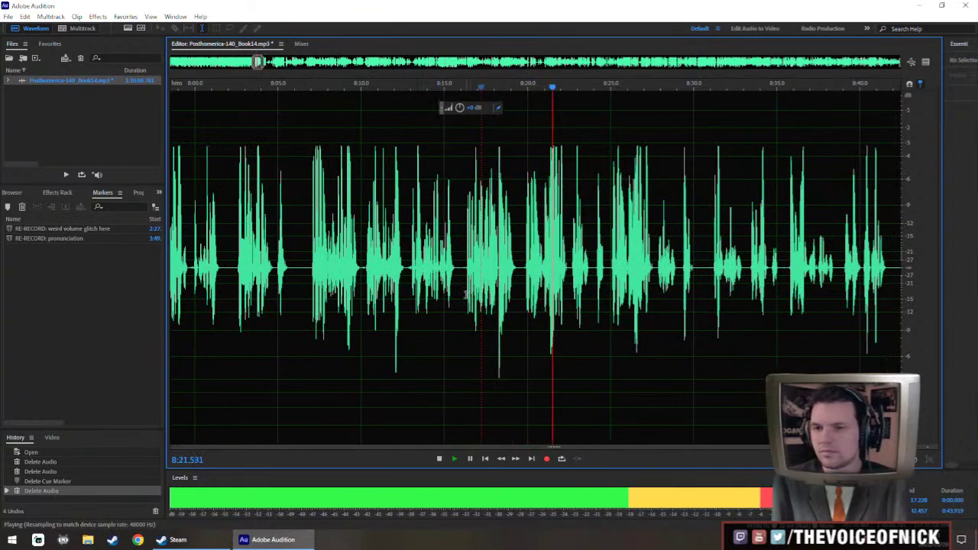
scroll(465, 295, "up", 4)
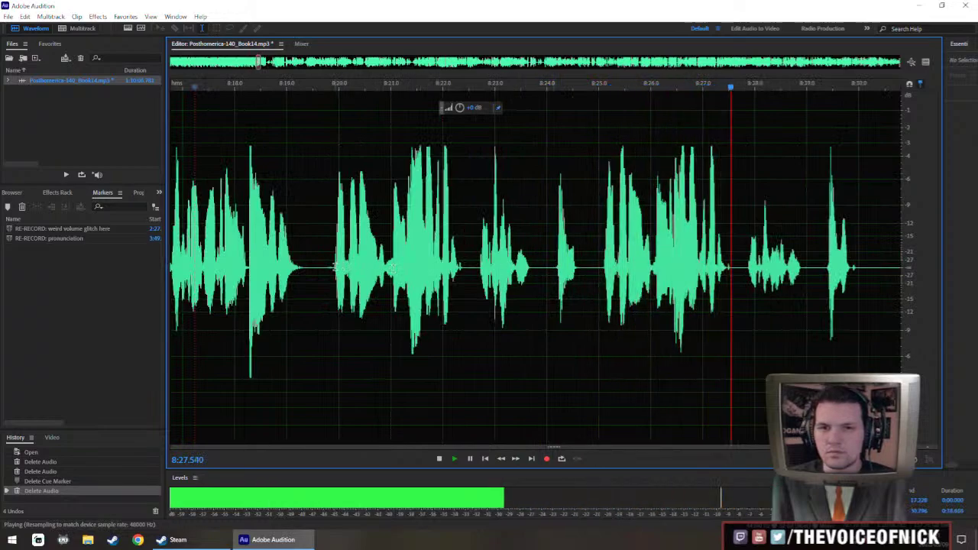
left_click_drag(332, 268, 600, 322)
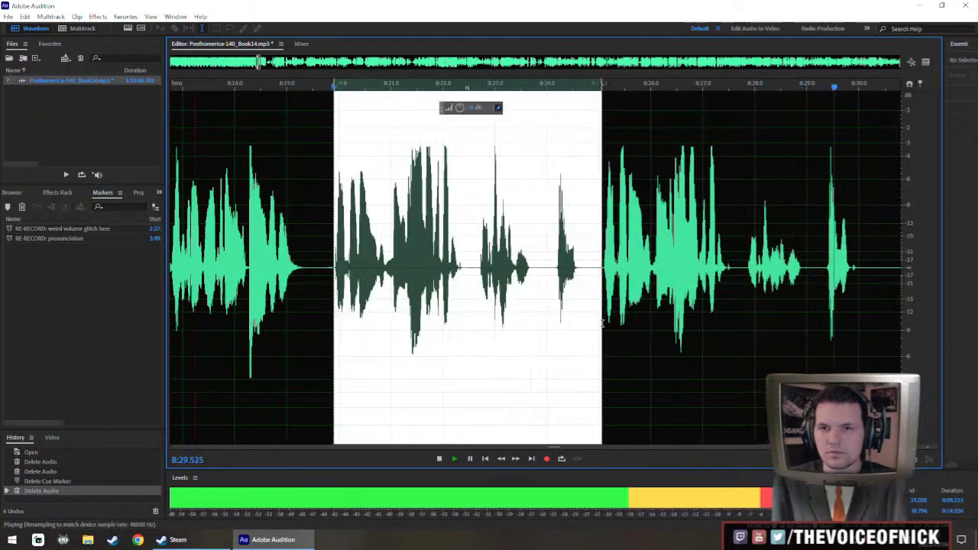
scroll(602, 324, "down", 2)
scroll(603, 324, "down", 3)
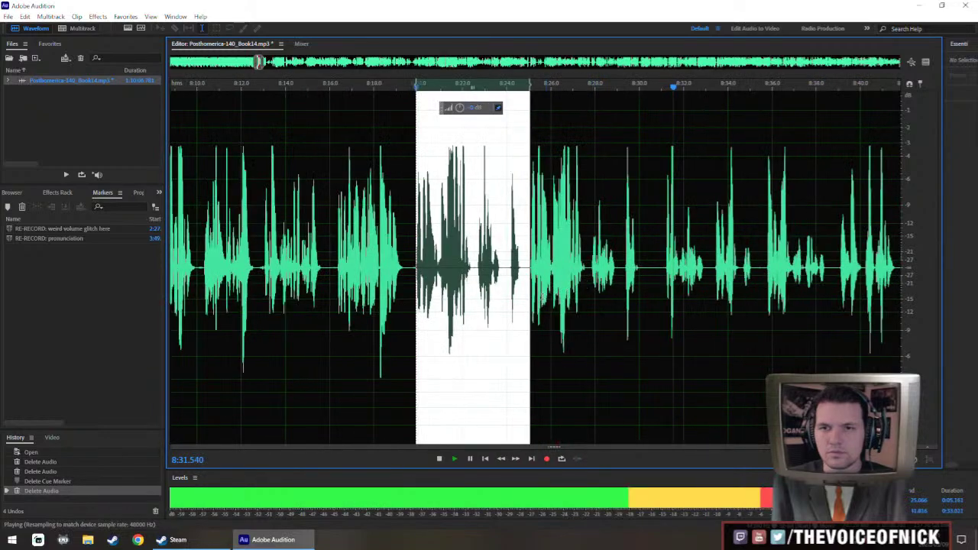
key("space")
key("Delete")
key("space")
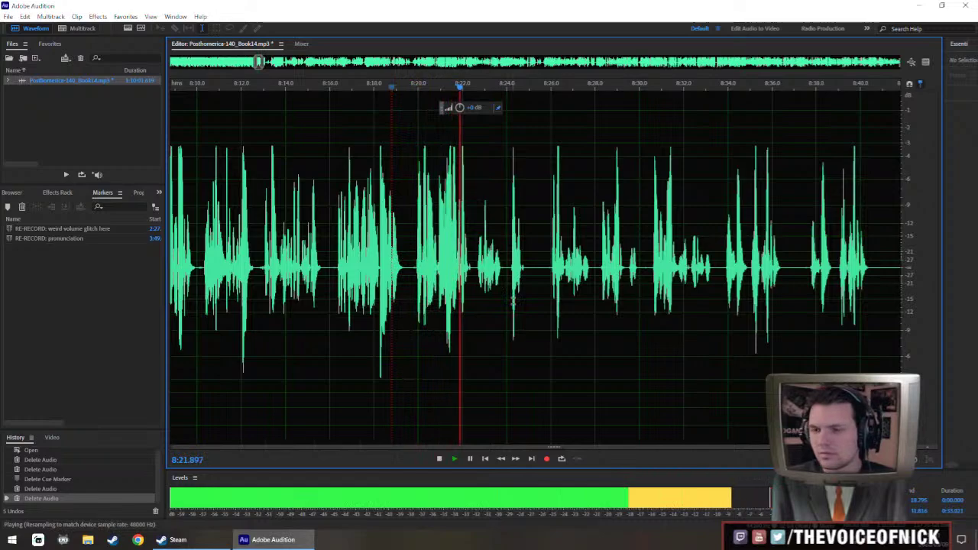
Try deleting the audio from about 8:22.7 to 8:30.3, and undo the deletion after listening to the join.
scroll(514, 303, "up", 2)
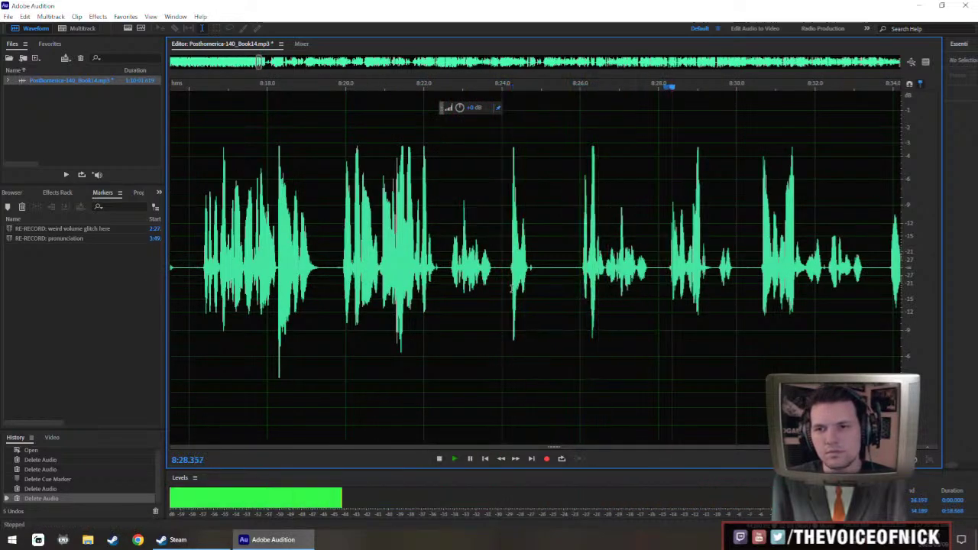
left_click_drag(451, 264, 748, 317)
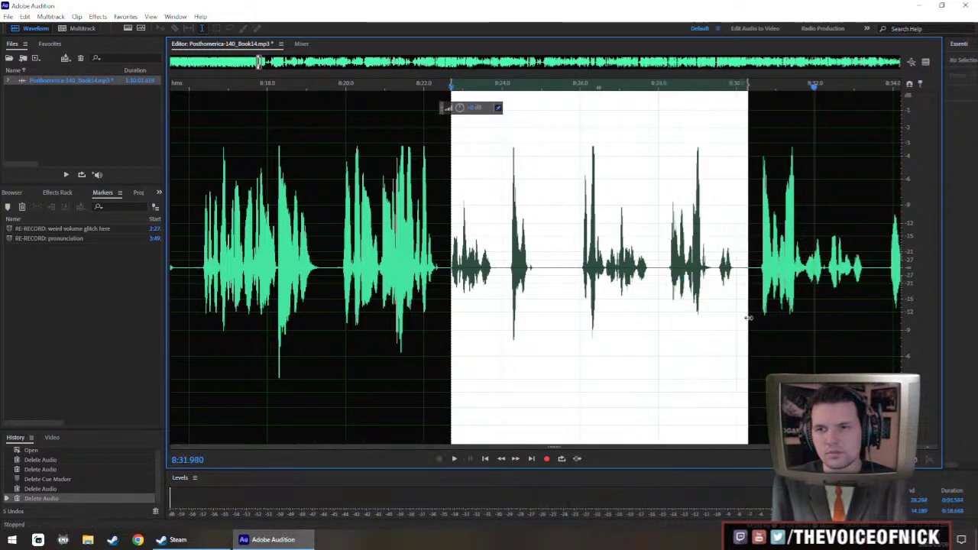
key("Delete")
left_click(347, 241)
key("space")
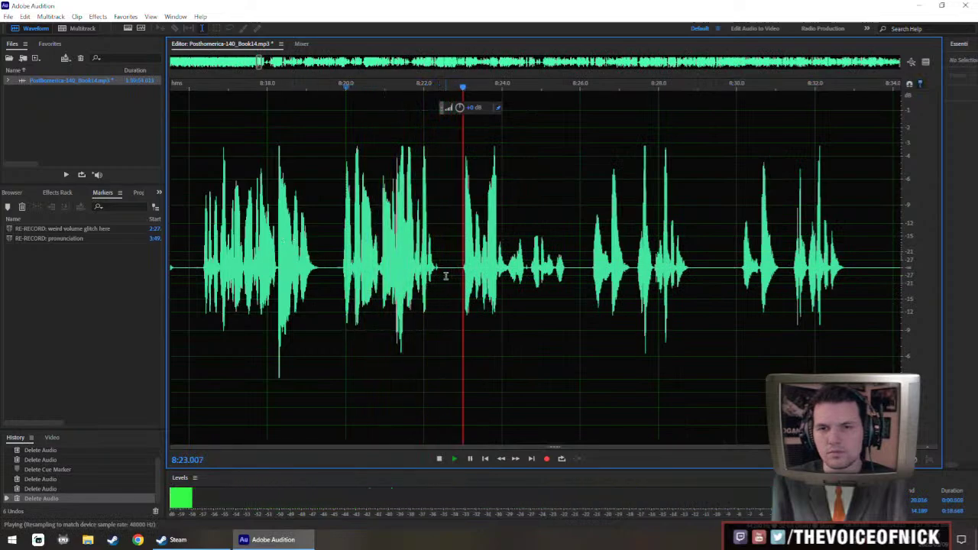
scroll(452, 277, "up", 1)
key("space")
key("ctrl+z")
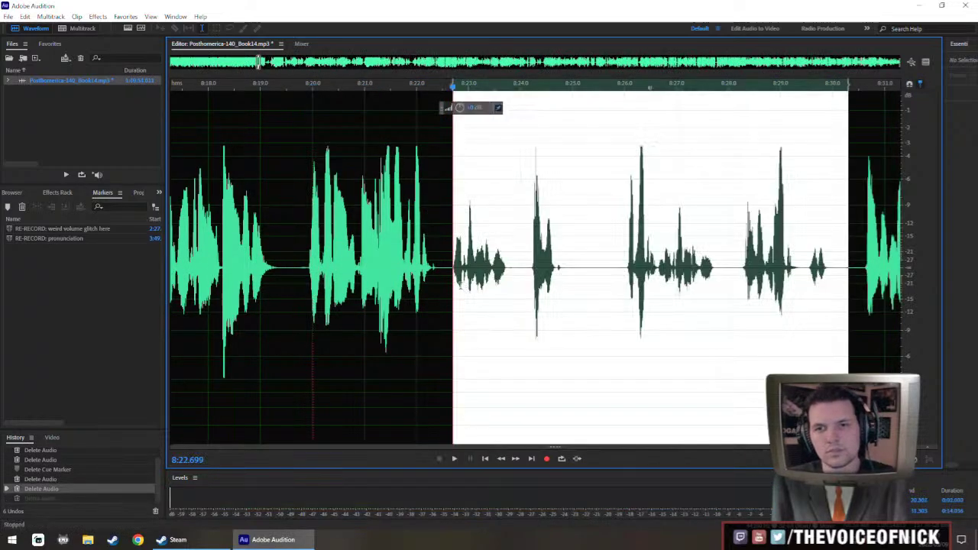
Delete the audio from about 8:24.2 to 8:30.3 and replay the join from about 8:20.2.
key("space")
left_click_drag(452, 310, 528, 312)
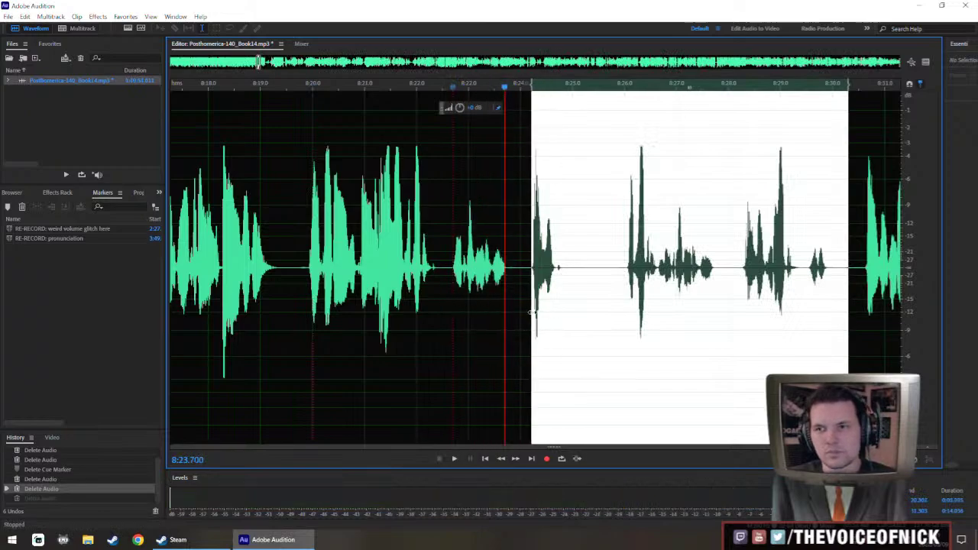
key("Delete")
left_click(325, 282)
key("space")
scroll(402, 274, "down", 5)
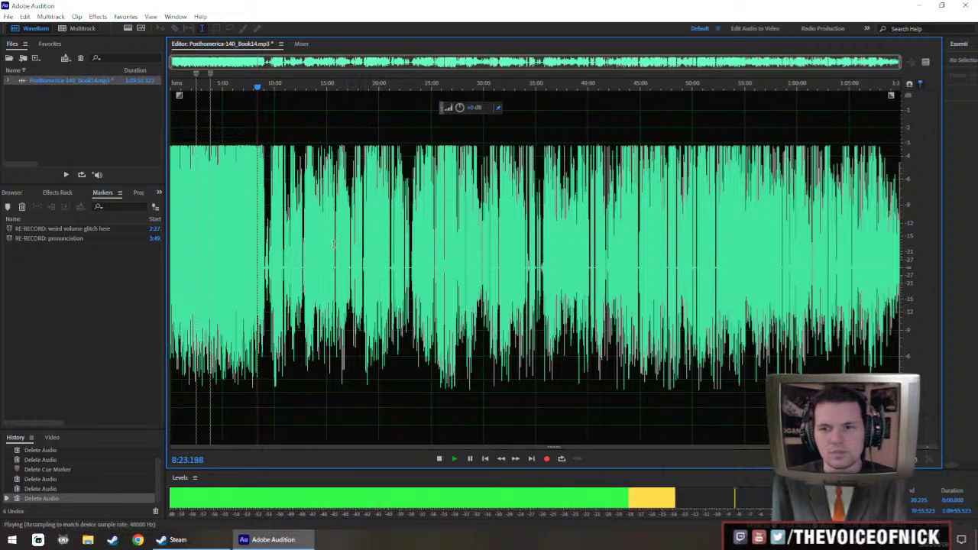
scroll(333, 244, "up", 5)
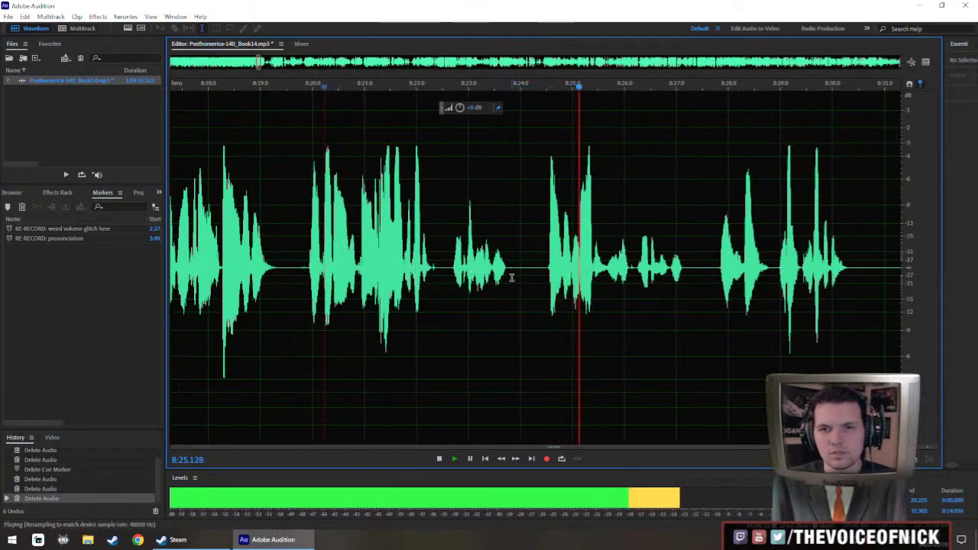
Shorten the pause near 8:24 by deleting about 0.3 seconds of silence.
key("space")
left_click_drag(510, 279, 524, 283)
key("Delete")
Raise the volume of the quiet phrase from about 8:22.6 to 8:23.8 and check it by replaying from about 8:21.6.
left_click_drag(450, 282, 512, 283)
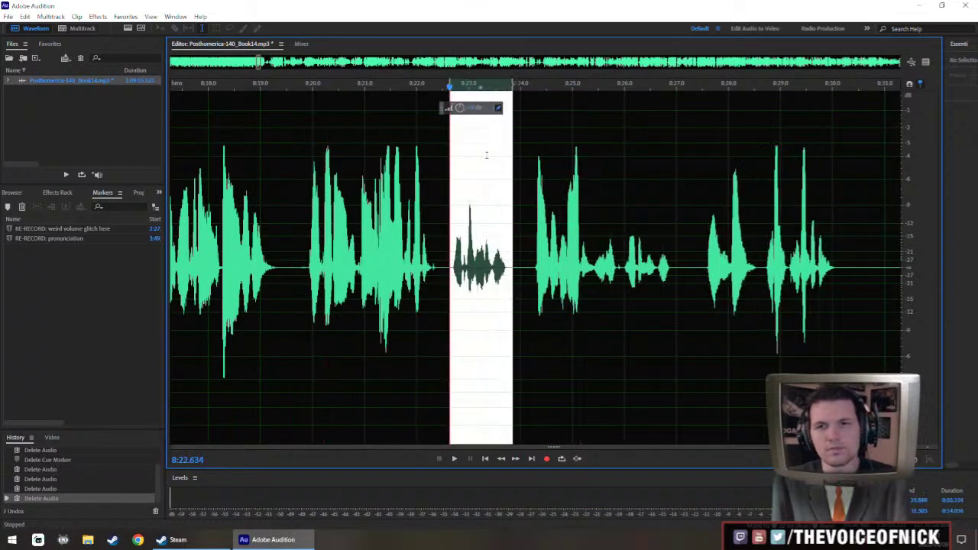
left_click(396, 239)
key("space")
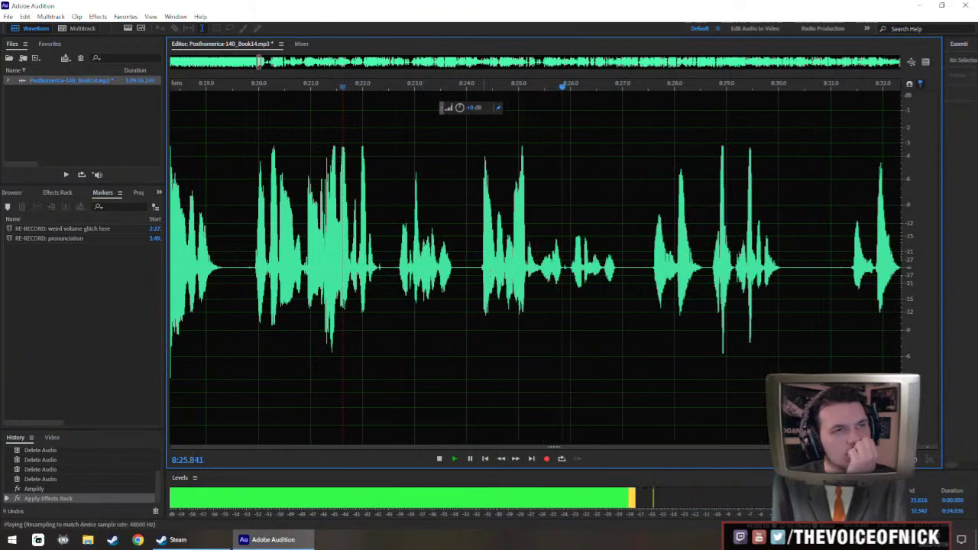
key("space")
key("ctrl+z")
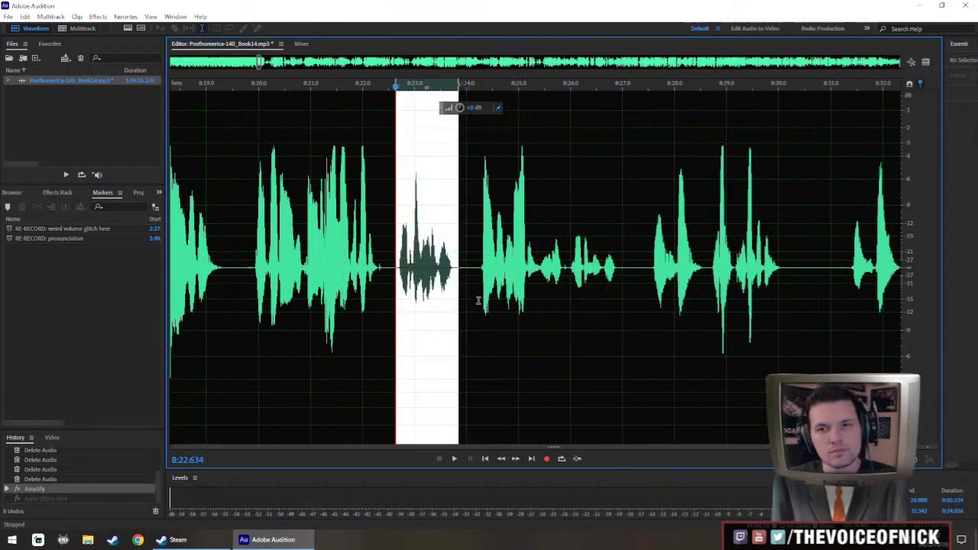
key("ctrl+shift+z")
Copy a short bit of silence from about 8:23.8 and paste it at about 8:23.9 to lengthen the pause.
left_click(470, 290)
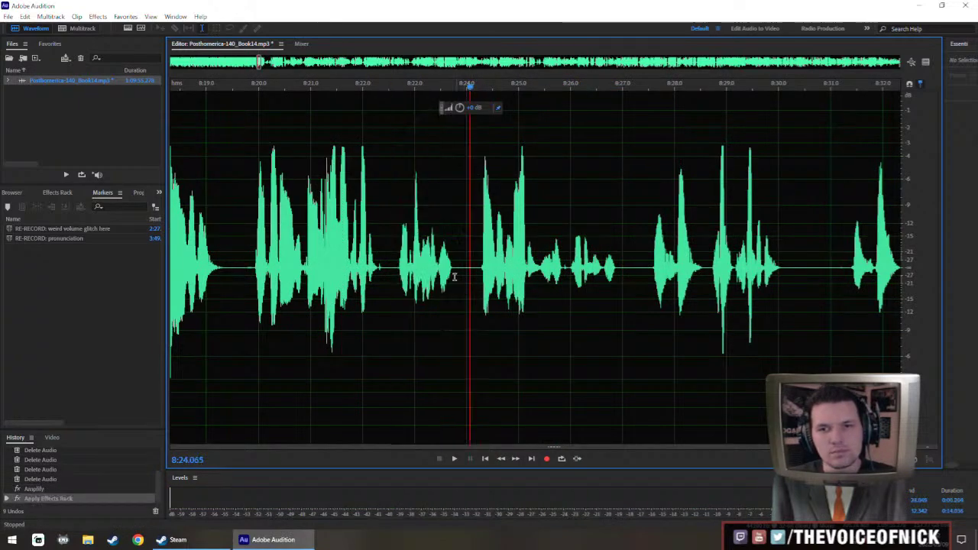
left_click_drag(454, 278, 461, 280)
left_click(464, 276)
key("ctrl+v")
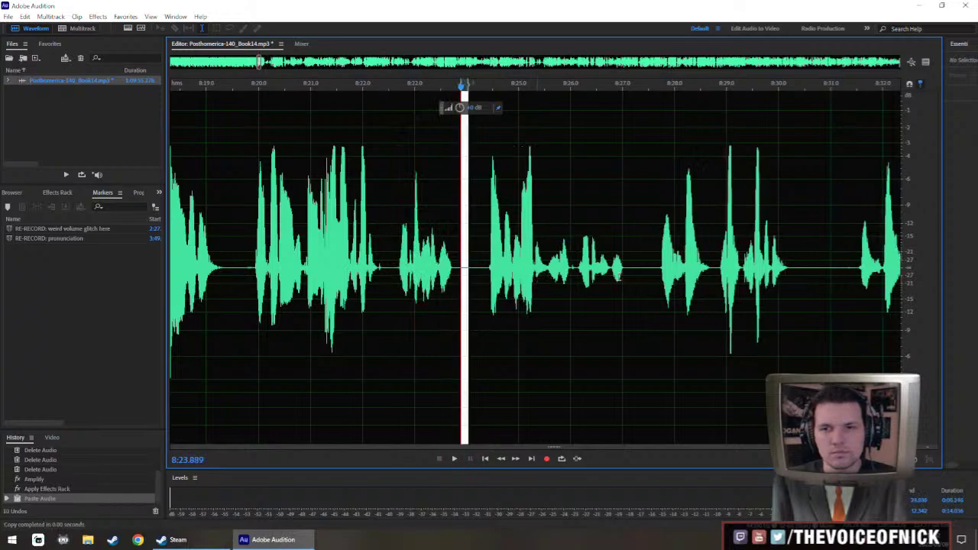
Raise the volume of the quiet words from about 8:25.3 to 8:27.0 and replay from about 8:21.2.
left_click_drag(625, 291, 535, 292)
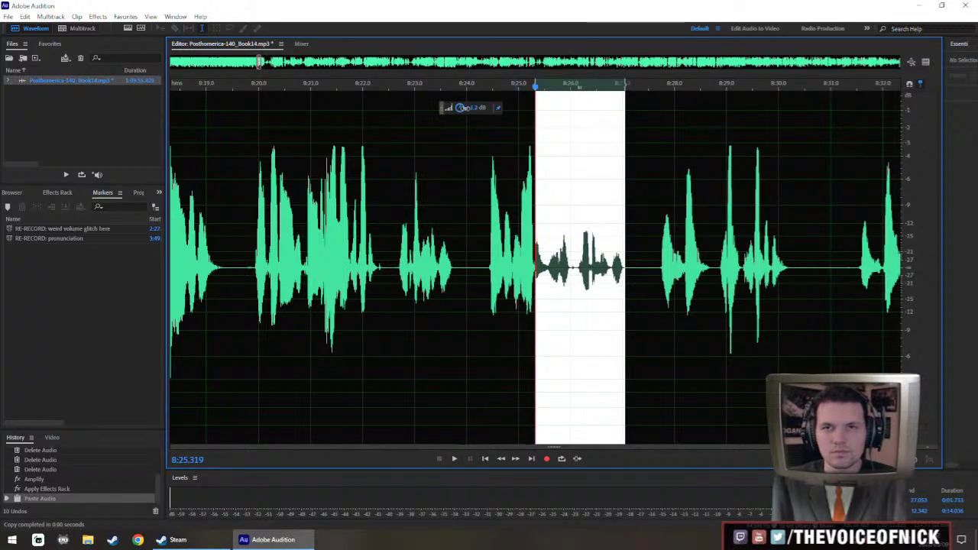
left_click_drag(463, 107, 480, 109)
key("backslash")
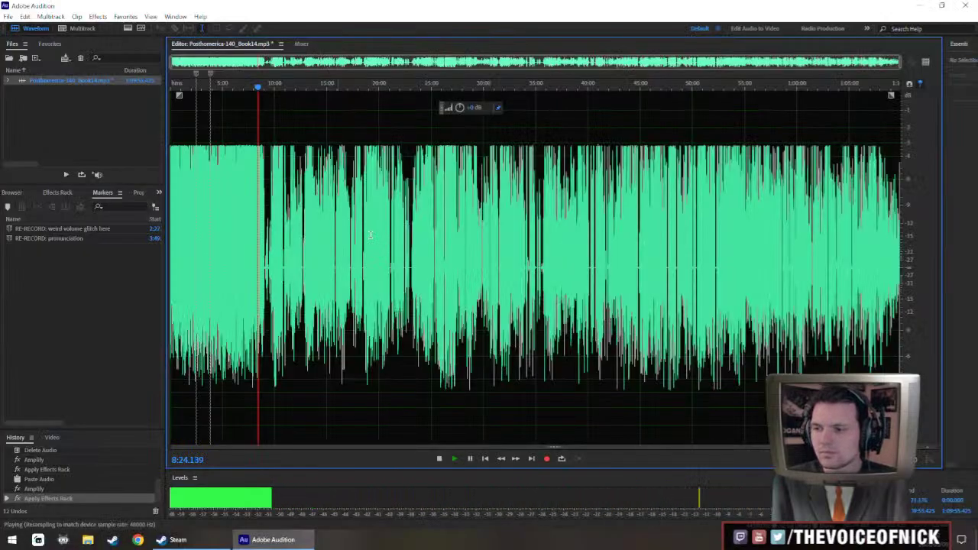
key("backslash")
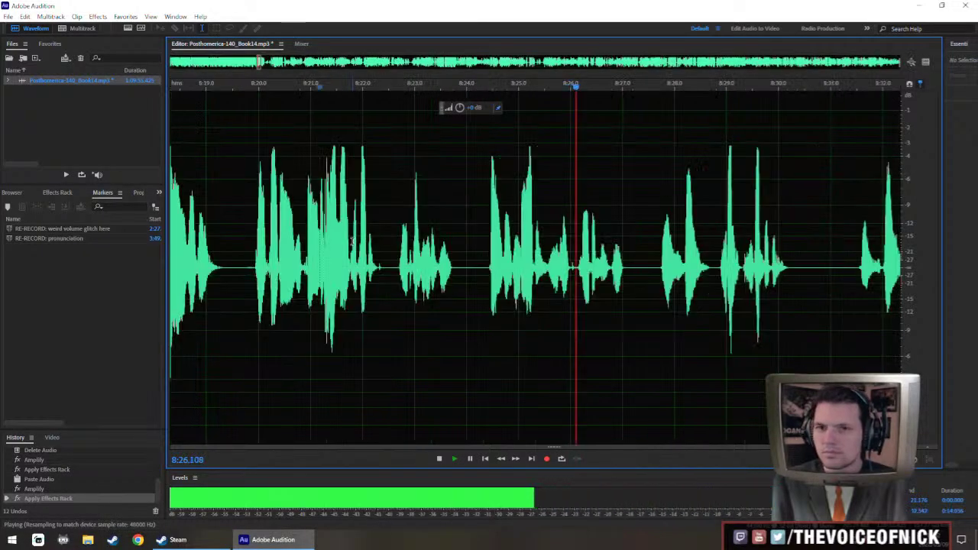
Lengthen the pause near 8:24 with another copied bit of silence and replay from about 8:21.1.
key("space")
left_click_drag(462, 286, 469, 282)
key("ctrl+c")
left_click(476, 281)
key("ctrl+v")
left_click(316, 229)
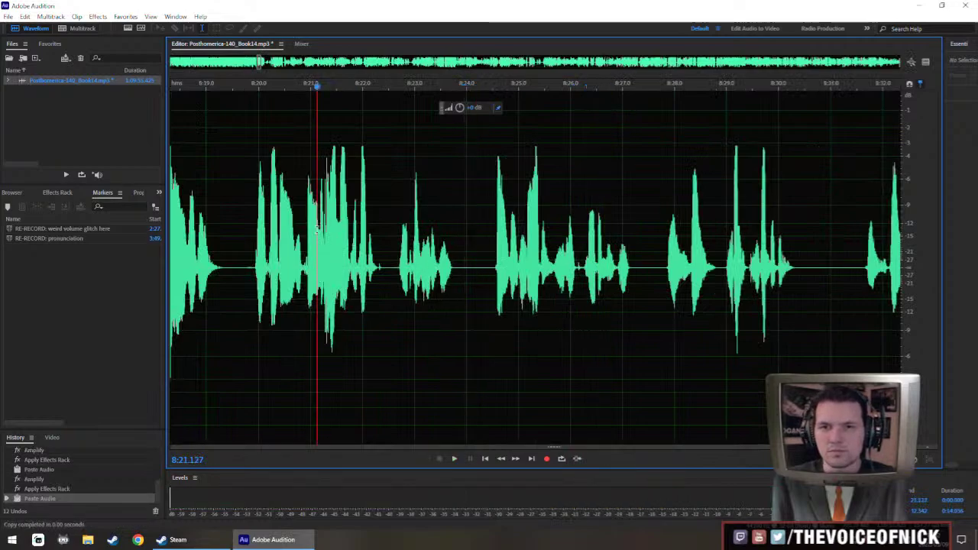
key("space")
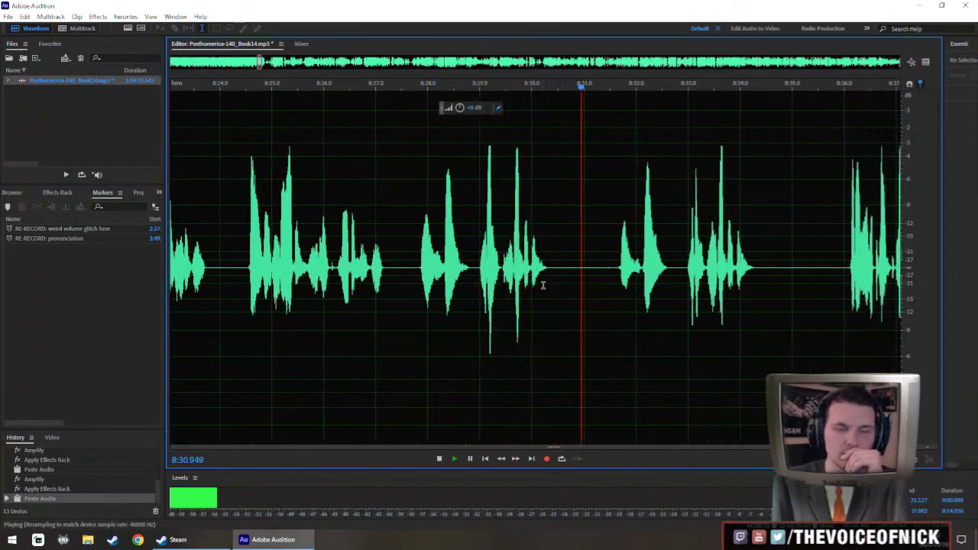
Compare the takes starting at about 8:27.9 and 8:31.6 by ear, and delete the audio from about 8:28.8 to 8:32.6.
scroll(574, 255, "down", 2)
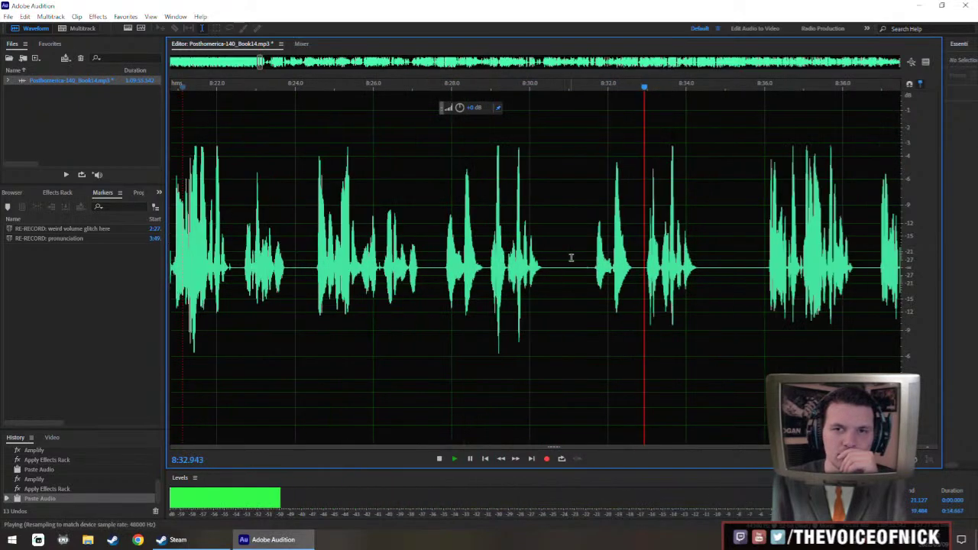
left_click(445, 265)
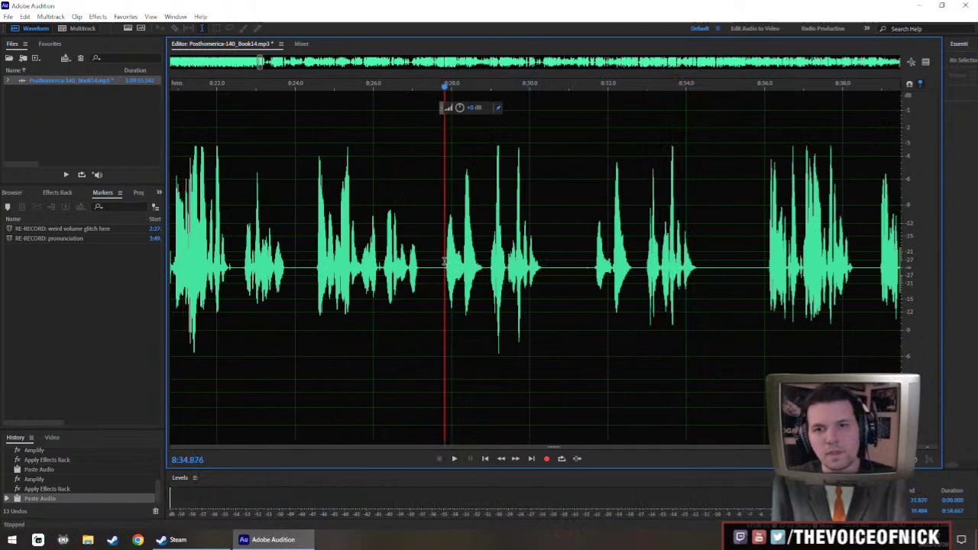
left_click(593, 265)
key("space")
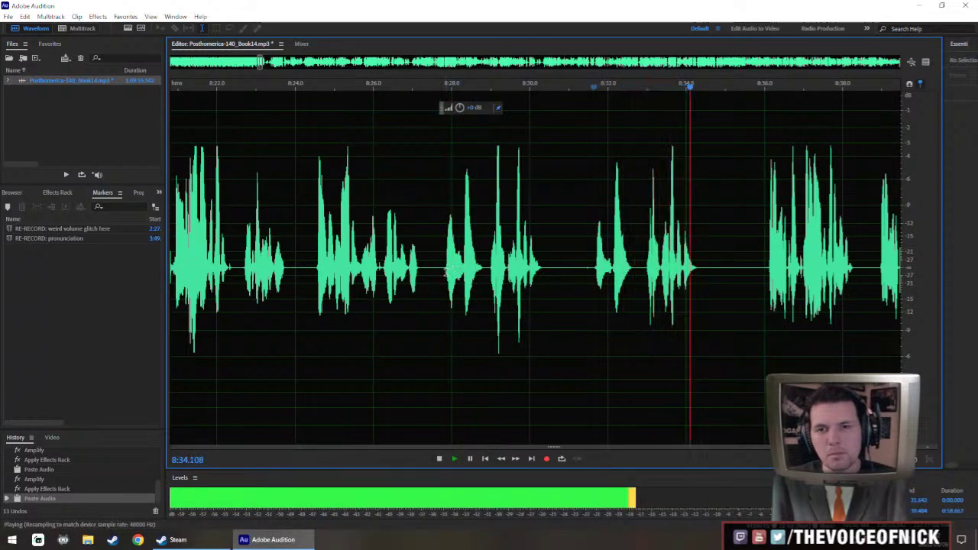
left_click(447, 269)
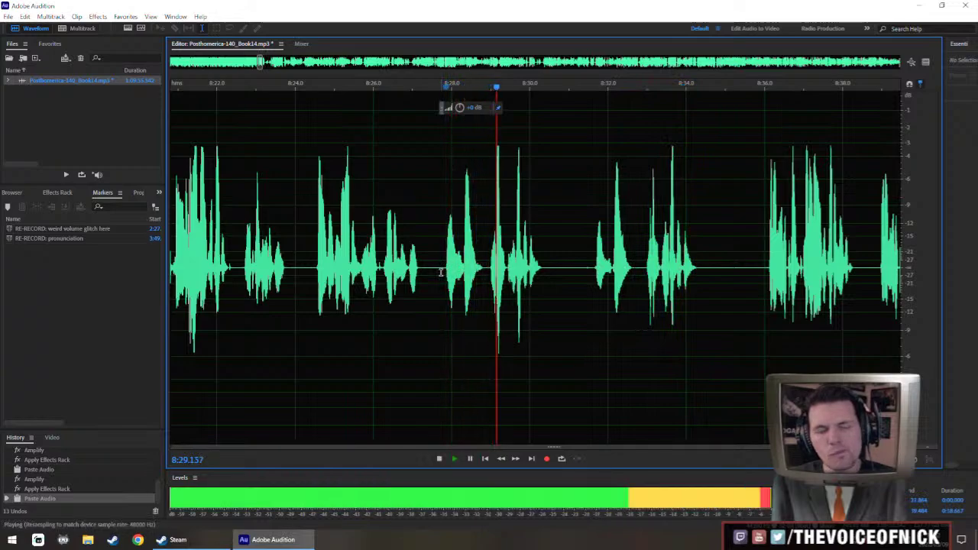
key("space")
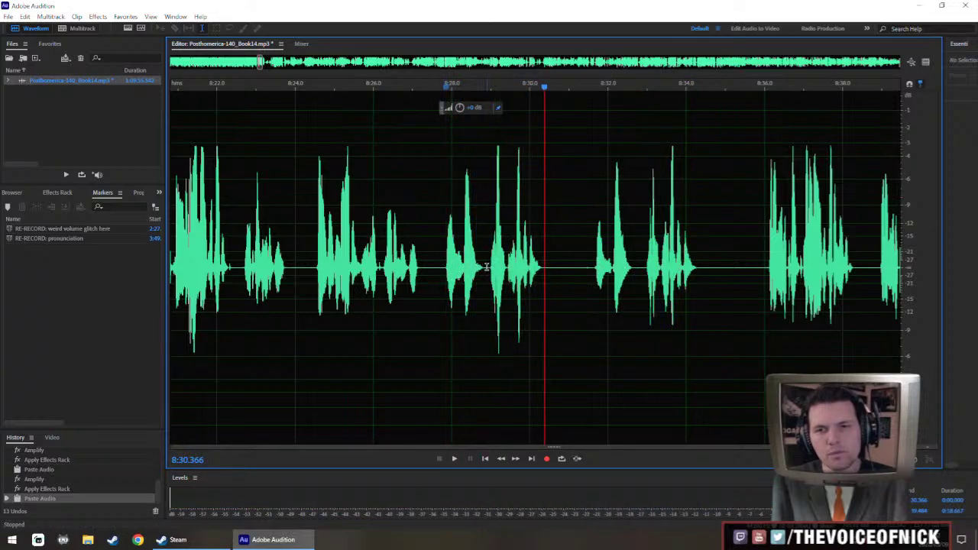
left_click_drag(484, 266, 627, 302)
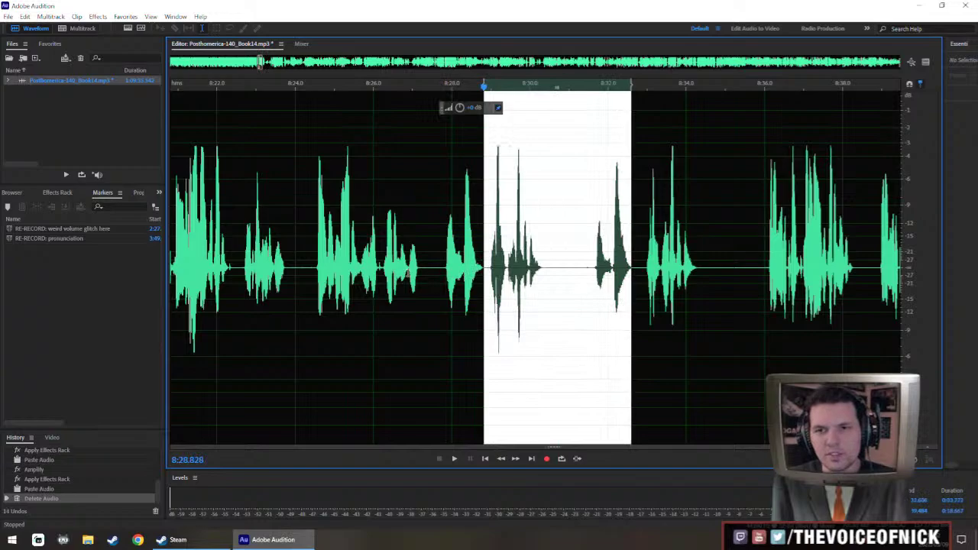
key("Delete")
left_click(369, 264)
left_click(339, 259)
key("space")
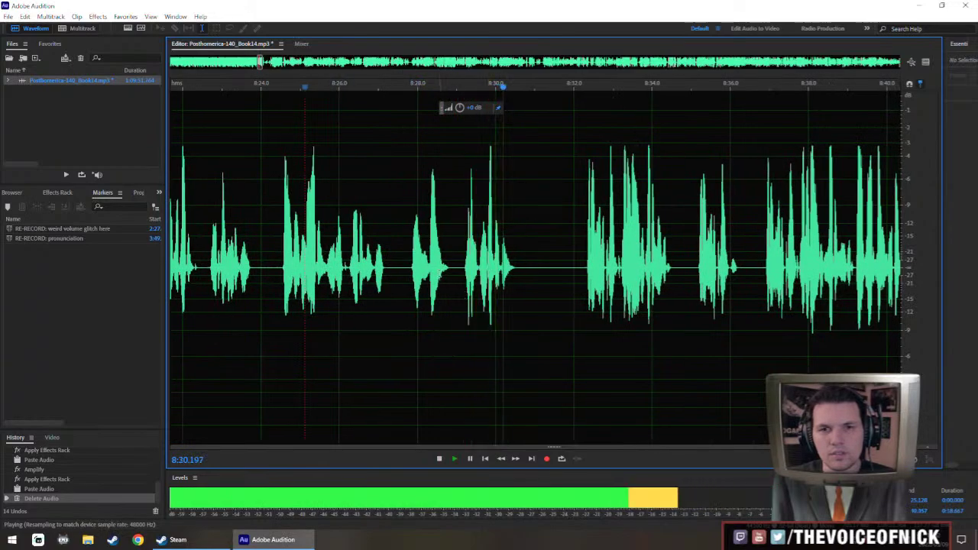
Trim a short stretch from the pause near 8:29 and replay the join from about 8:28.
left_click(452, 273)
key("Delete")
key("space")
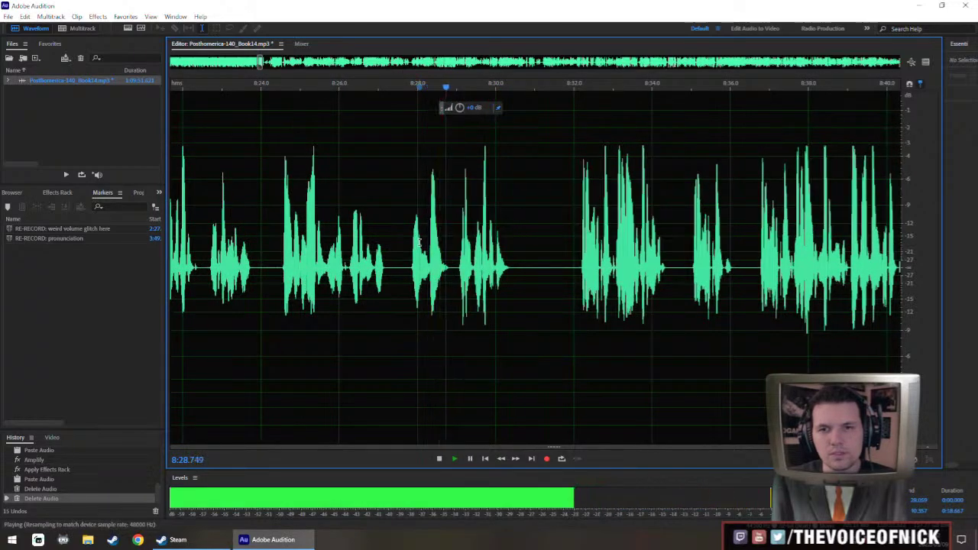
Replace the pause from about 8:30.3 to 8:32.2 with 1.5 seconds of silence and replay from about 8:29.7.
scroll(505, 268, "up", 3)
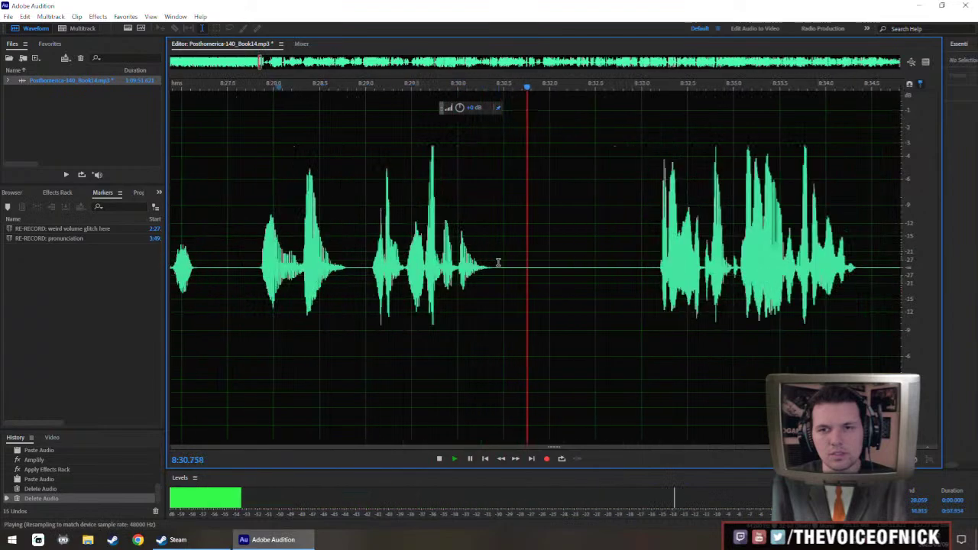
left_click(492, 277)
left_click_drag(492, 278, 662, 309)
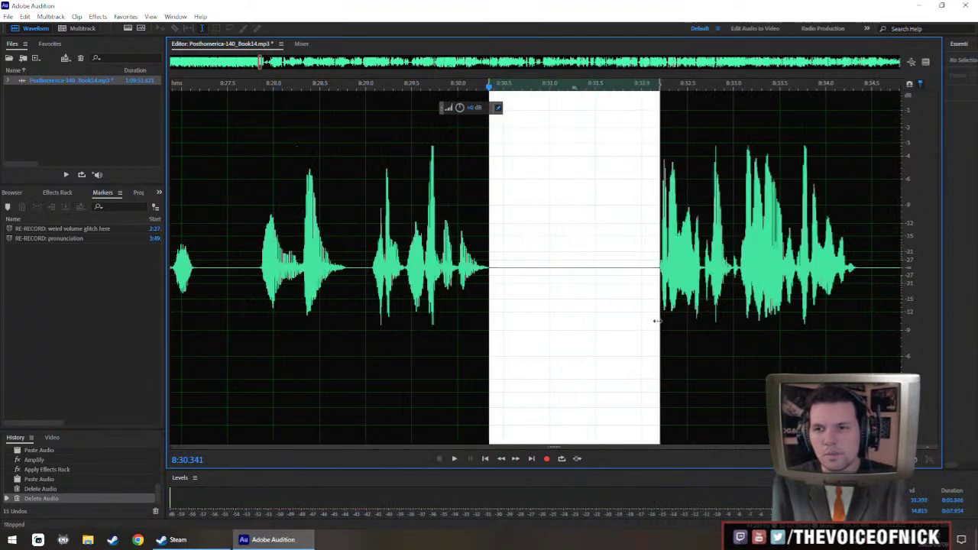
key("alt+s")
type("1.5")
key("Return")
left_click(425, 280)
key("space")
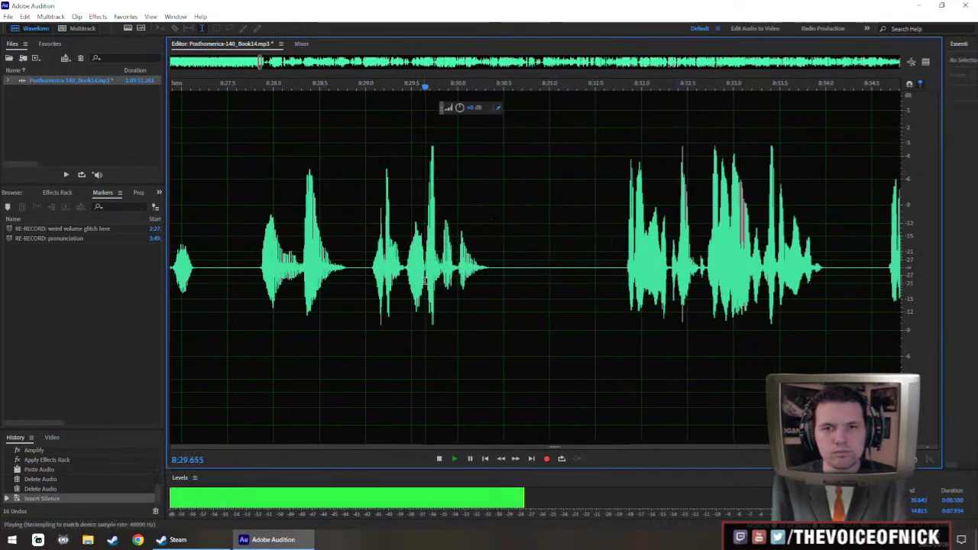
Listen on through the following takes up to about 8:47, skipping ahead to about 8:36.4 and 8:45.
scroll(458, 268, "down", 3)
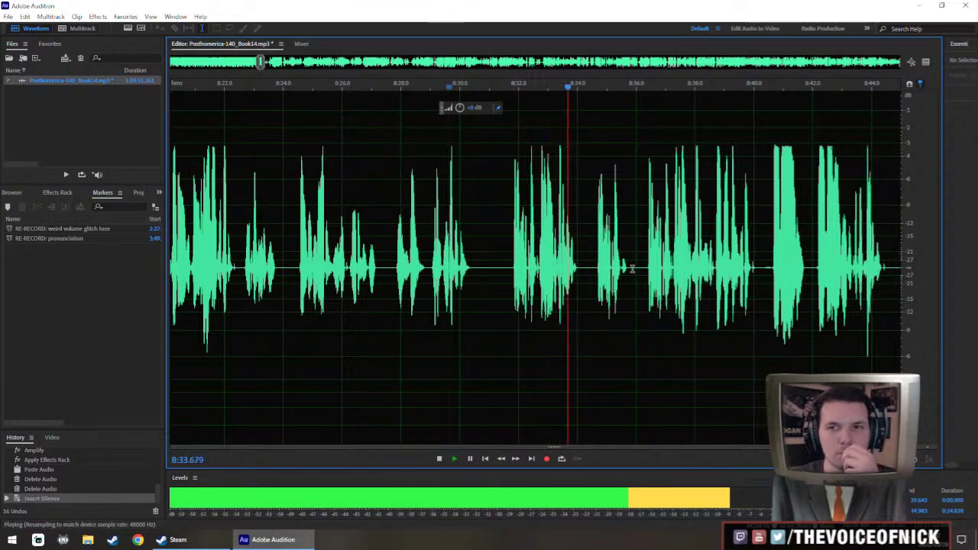
left_click_drag(633, 269, 567, 284)
left_click(582, 275)
scroll(539, 278, "up", 1)
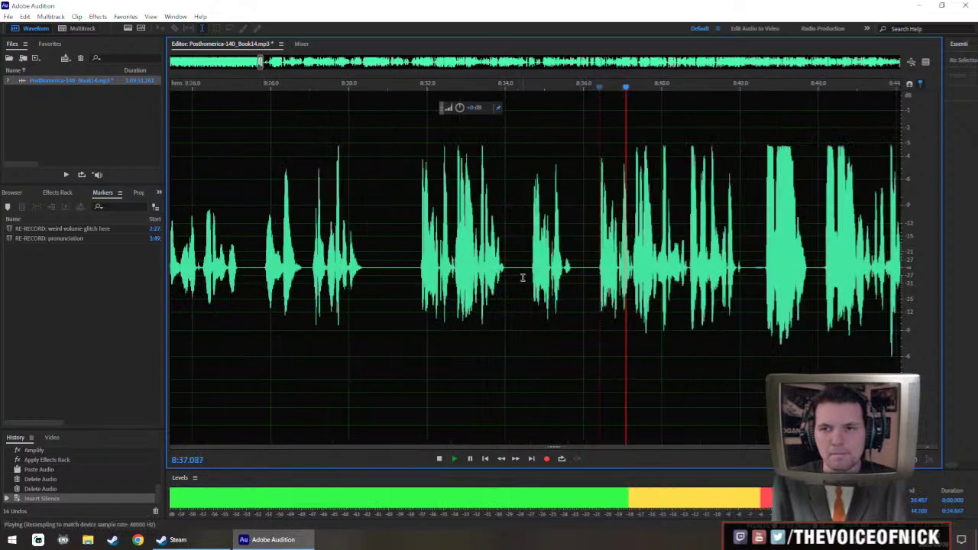
scroll(539, 278, "up", 1)
left_click_drag(666, 280, 601, 284)
scroll(594, 283, "down", 2)
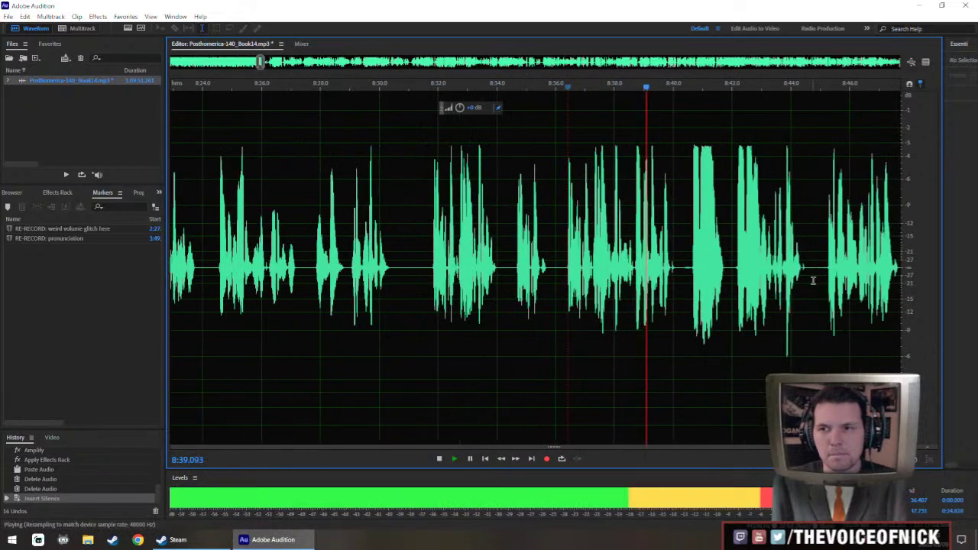
left_click_drag(814, 280, 675, 302)
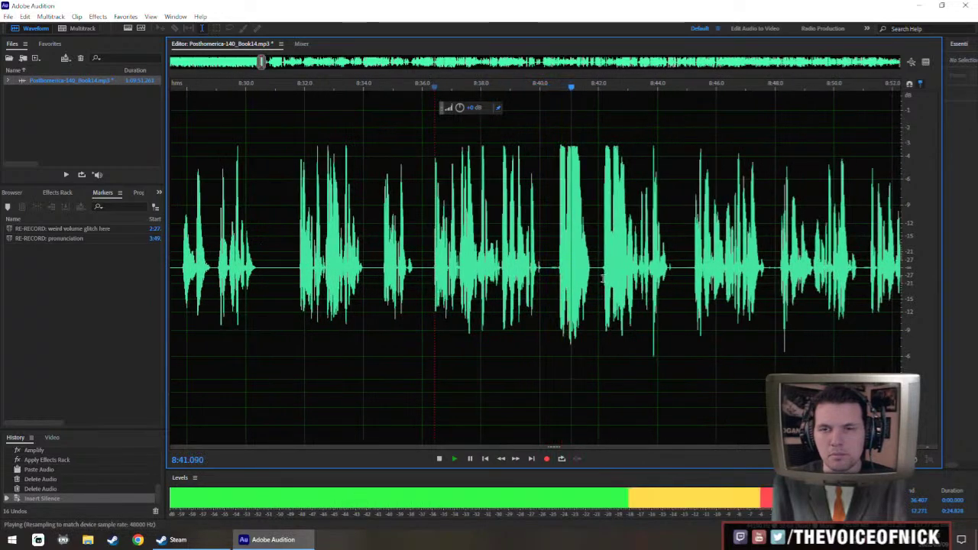
left_click(677, 279)
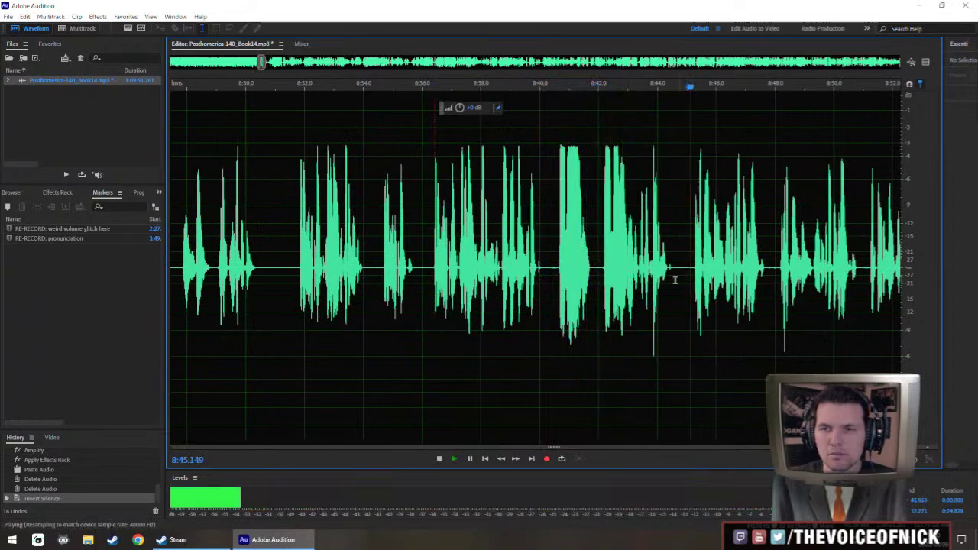
scroll(571, 279, "down", 3)
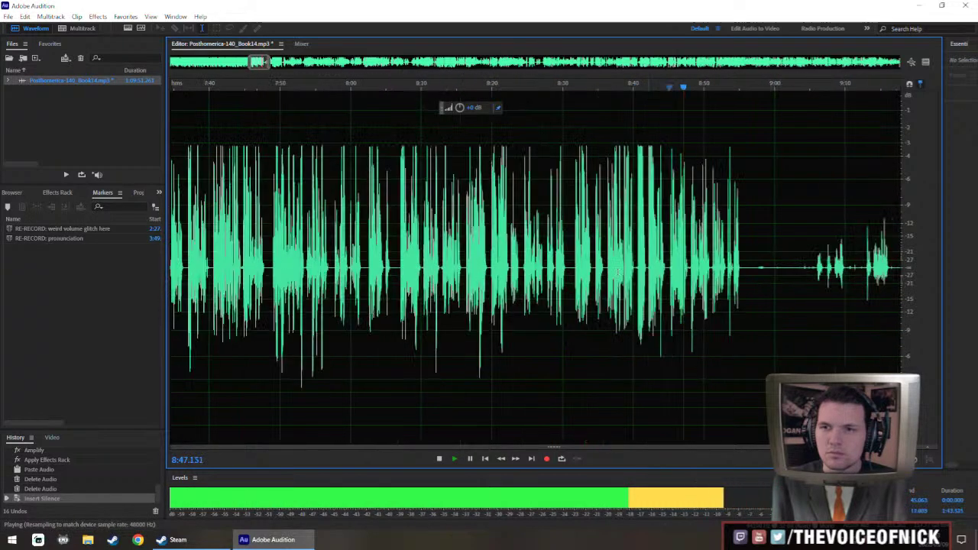
key("space")
Delete the audio from about 8:31.8 to 8:36.4 and replay the join from about 8:31.4.
scroll(527, 293, "up", 4)
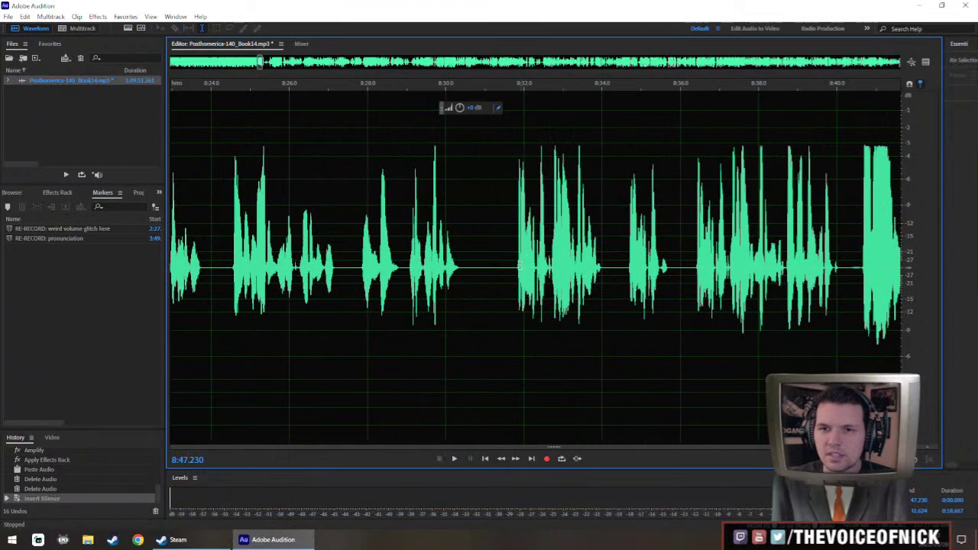
left_click_drag(520, 272, 695, 327)
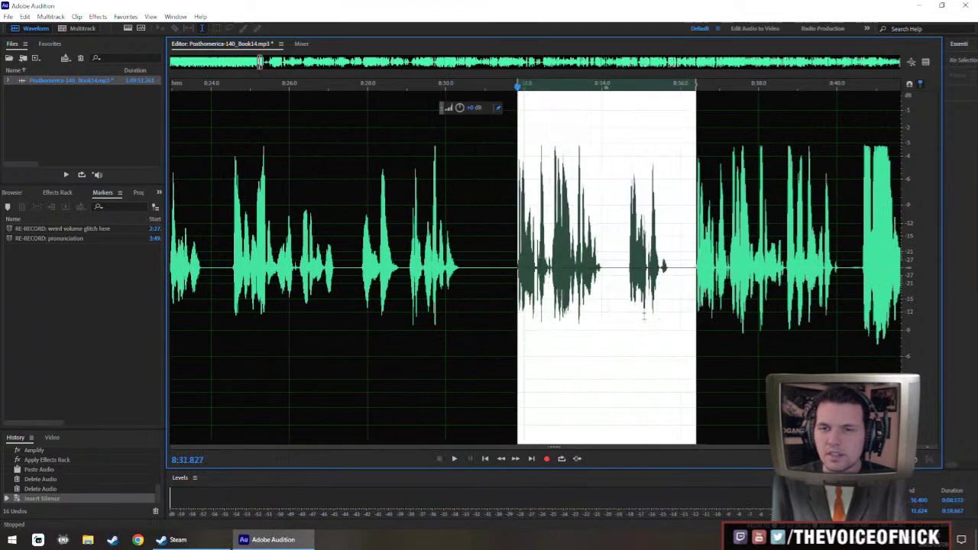
key("Delete")
scroll(495, 281, "up", 2)
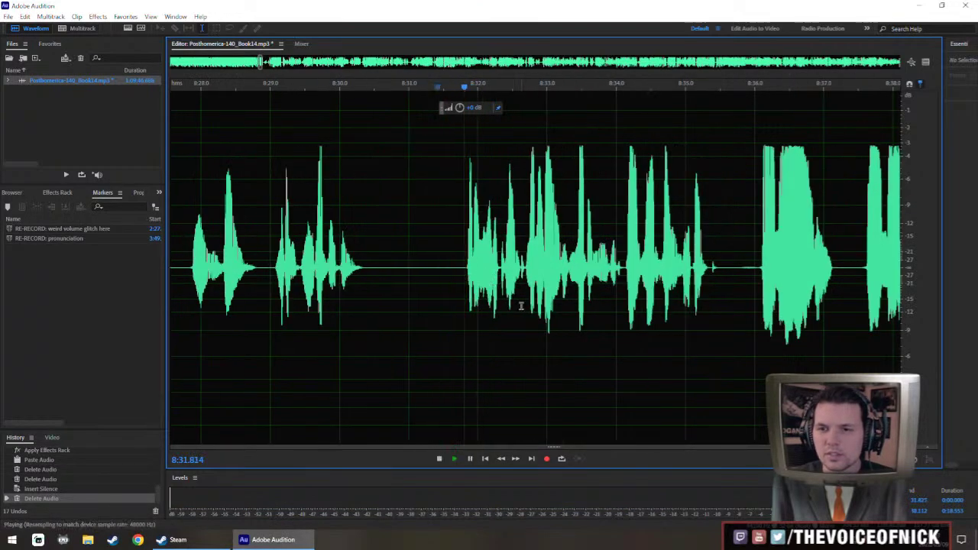
key("space")
scroll(535, 294, "down", 3)
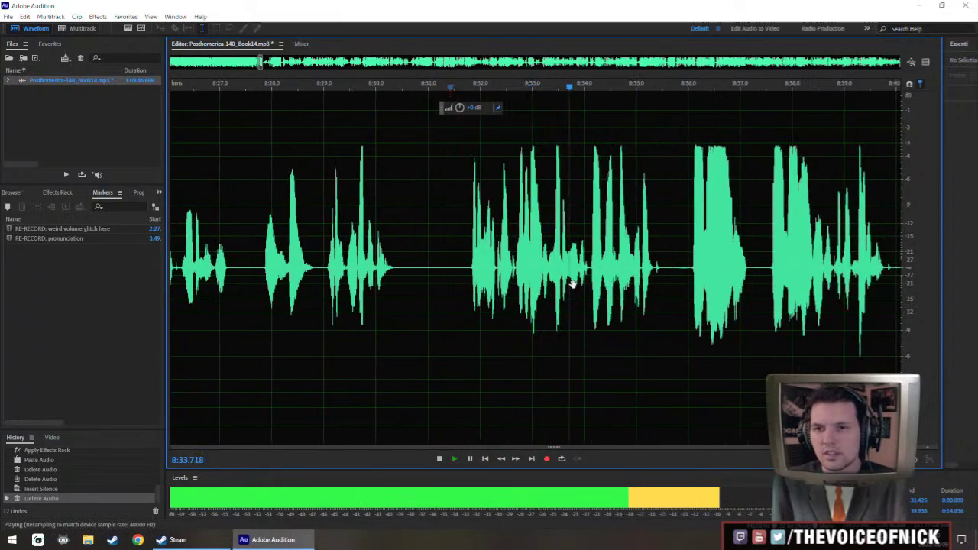
left_click_drag(574, 284, 424, 271)
scroll(428, 271, "down", 1)
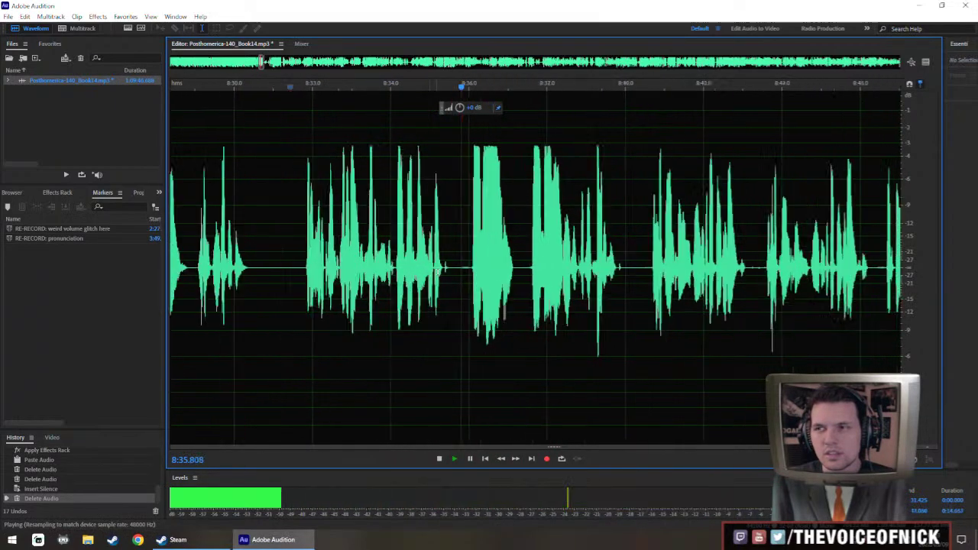
Delete the audio from about 8:36.1 to 8:37.5 and replay the join from about 8:34.
left_click_drag(565, 274, 522, 276)
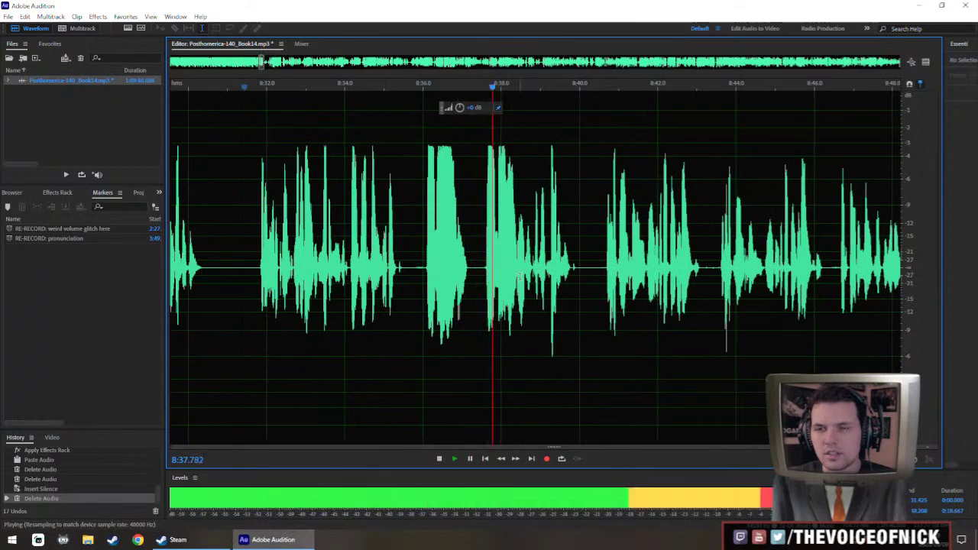
left_click(603, 277)
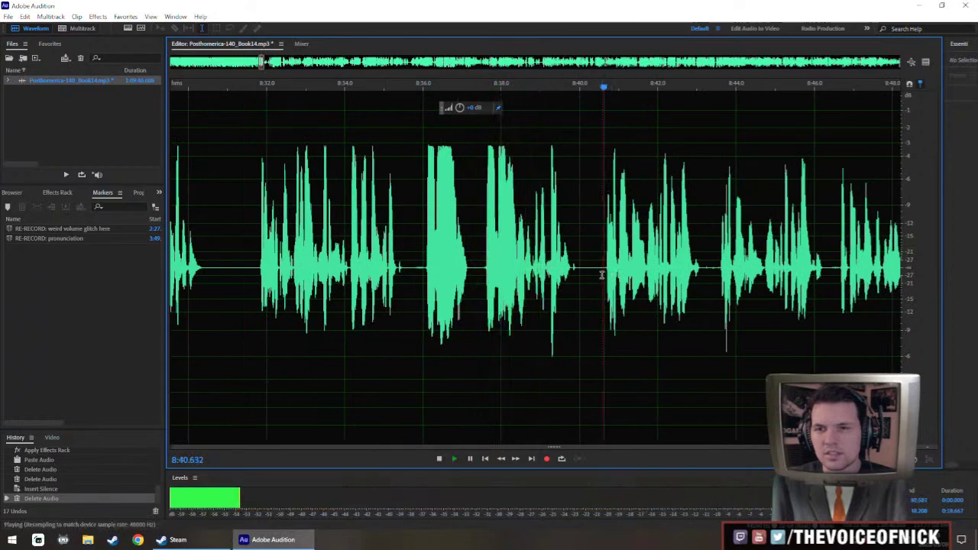
key("space")
left_click(483, 268)
key("space")
key("space")
left_click_drag(425, 271, 483, 316)
key("Delete")
left_click(343, 220)
key("space")
key("ctrl+backslash")
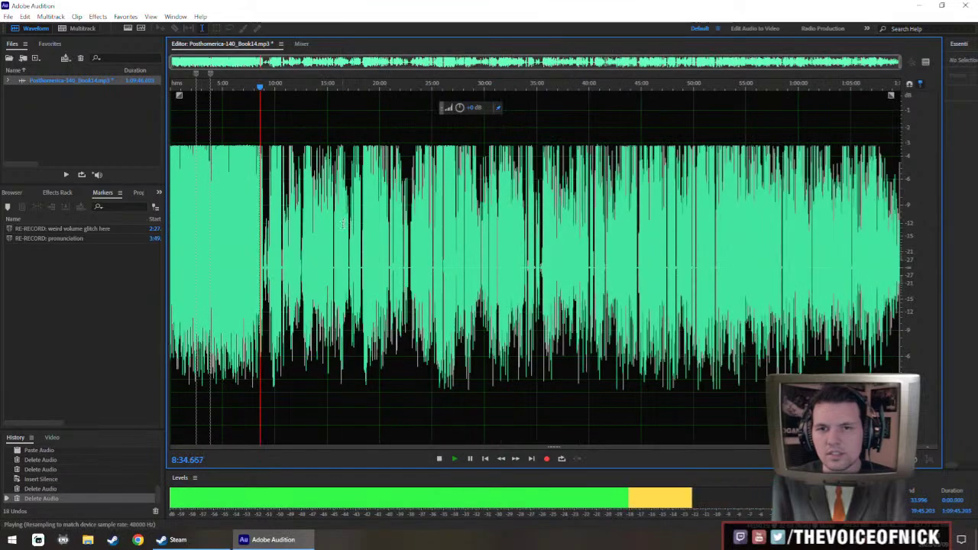
key("backslash")
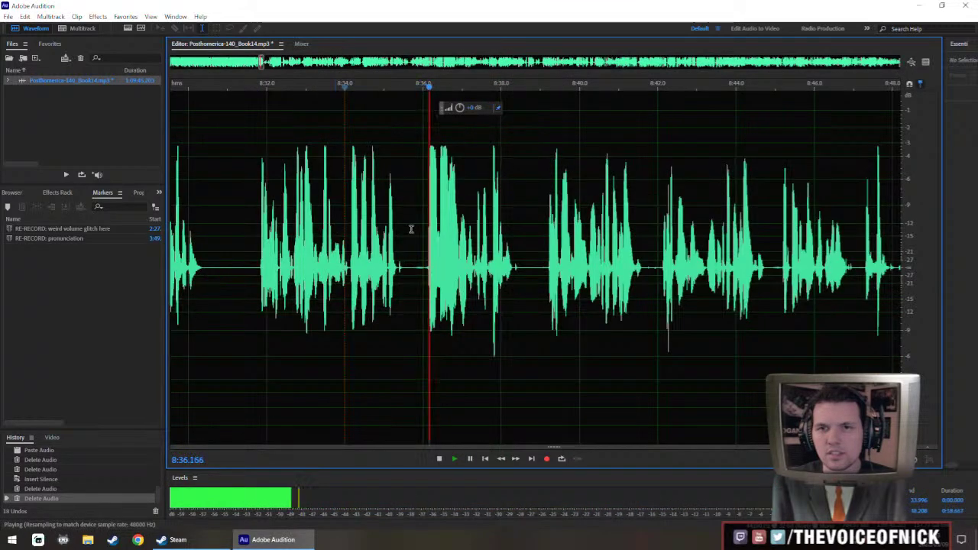
Trim a short stretch from the pause near 8:36.2 and replay the join from about 8:34.4.
key("space")
left_click(431, 276)
key("Delete")
left_click(319, 228)
key("space")
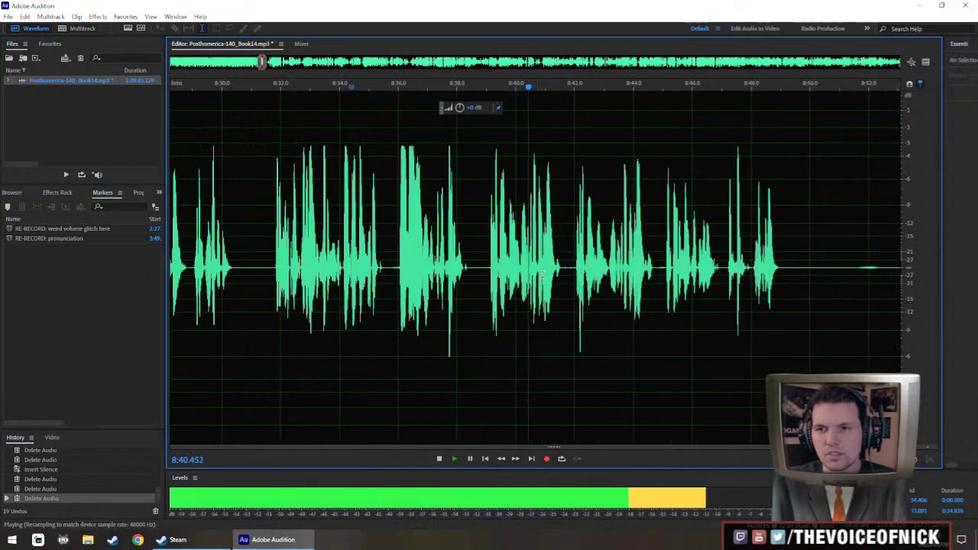
Raise the level of the quieter phrases from about 8:39.1 to 8:49.0 and apply the effects rack to them.
left_click_drag(780, 269, 489, 260)
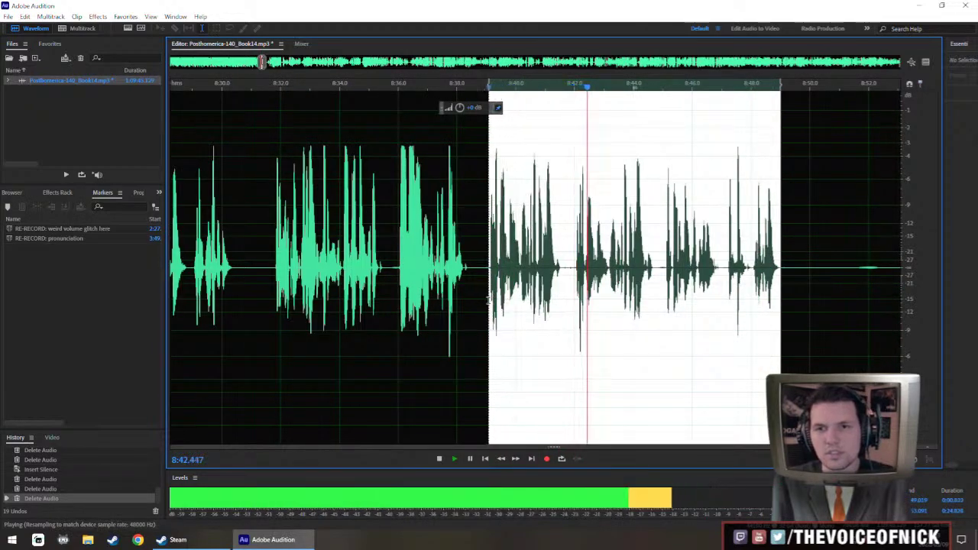
key("space")
left_click_drag(462, 108, 460, 107)
Delete the take from about 8:39.1 to 8:42.0 and replay the join from about 8:37.0.
scroll(578, 276, "up", 4)
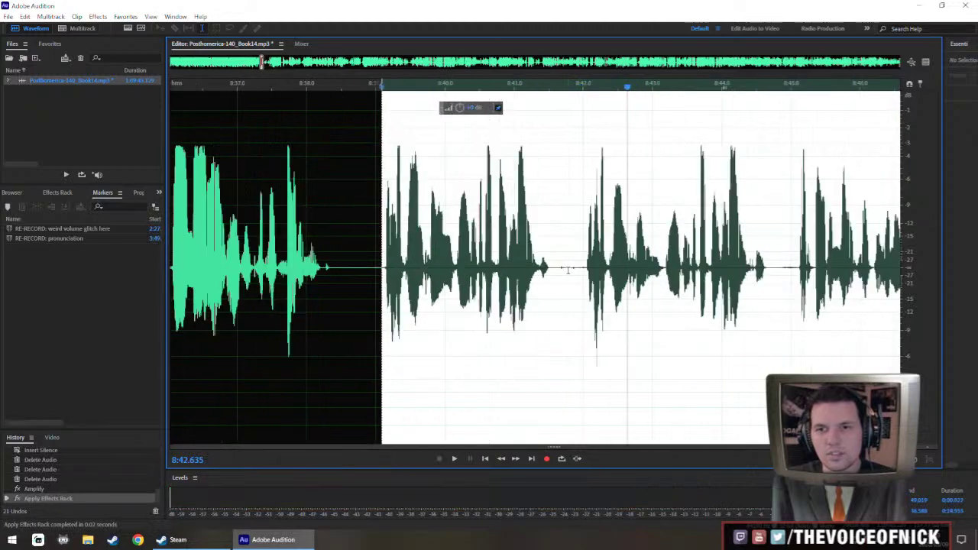
left_click(591, 276)
key("space")
key("space")
left_click_drag(591, 276, 324, 294)
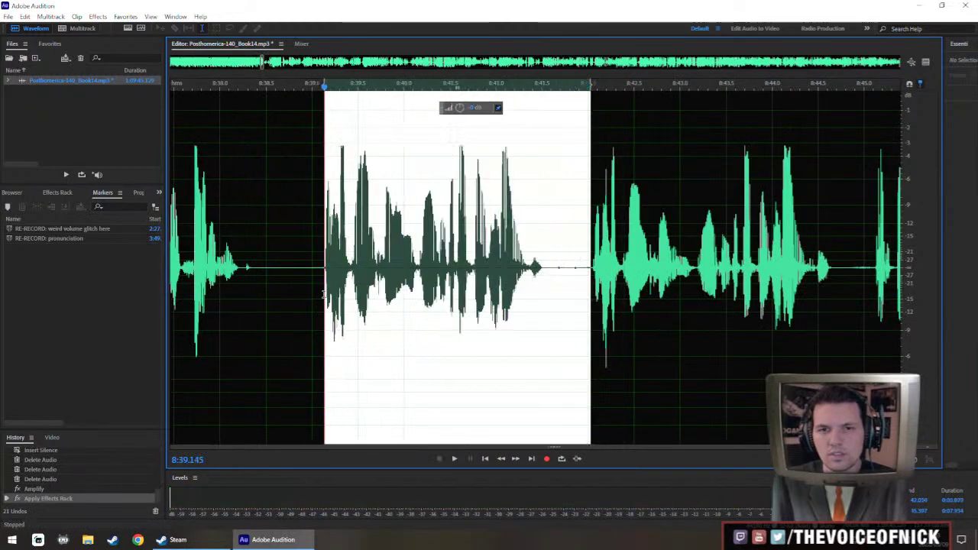
scroll(321, 290, "down", 4)
key("Delete")
left_click(268, 229)
key("space")
Listen on to about 8:46.2, and review the edited passage again from about 8:28.4 to 8:47.2.
scroll(283, 242, "down", 15)
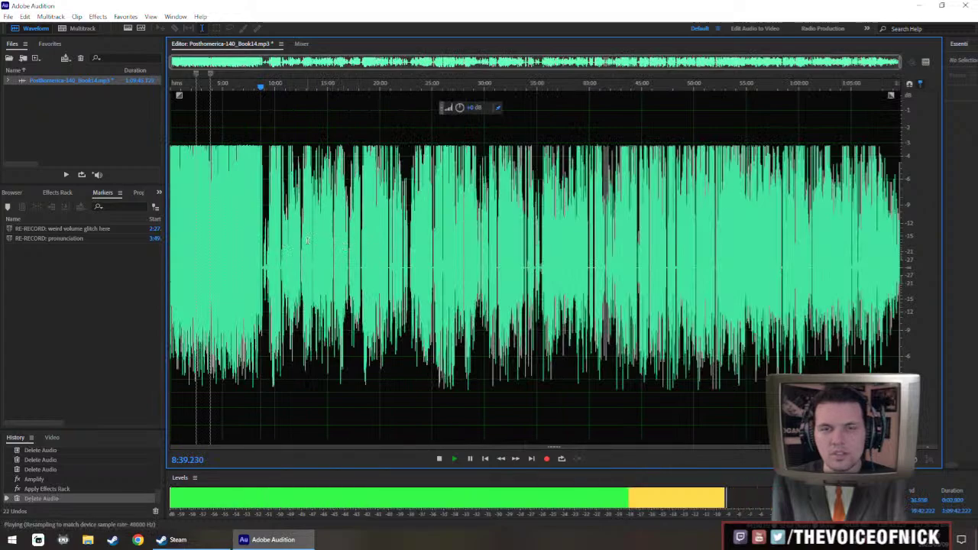
scroll(433, 235, "up", 10)
scroll(467, 260, "left", 2)
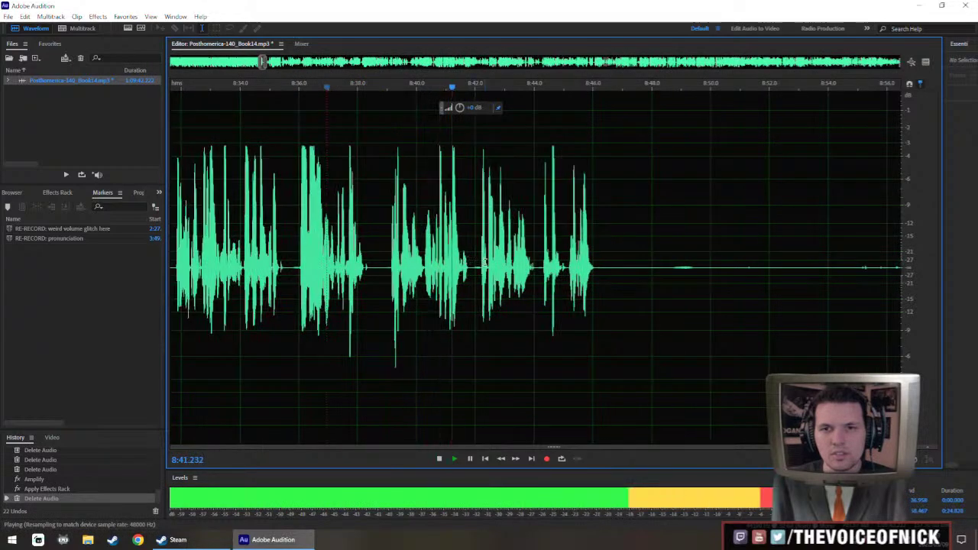
scroll(508, 258, "left", 1)
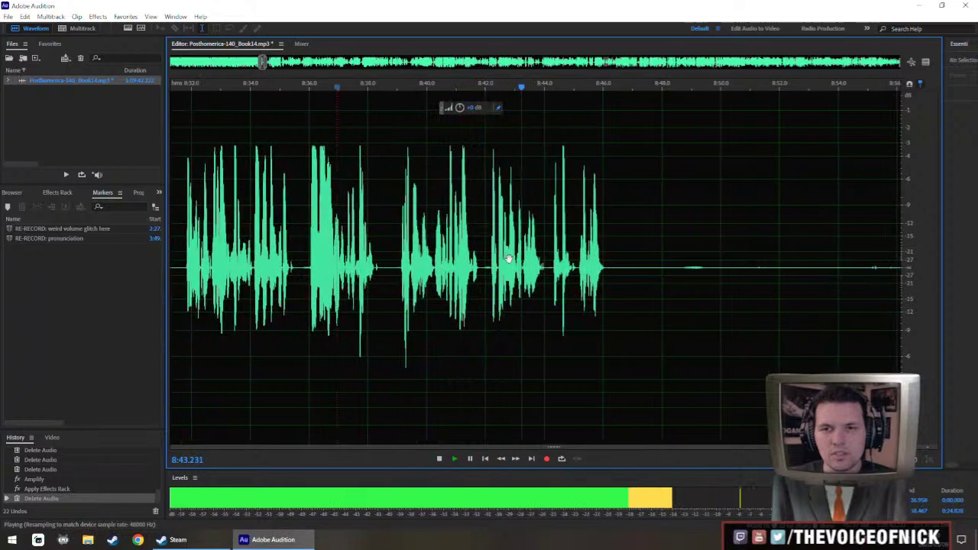
scroll(508, 258, "down", 2)
scroll(546, 264, "left", 1)
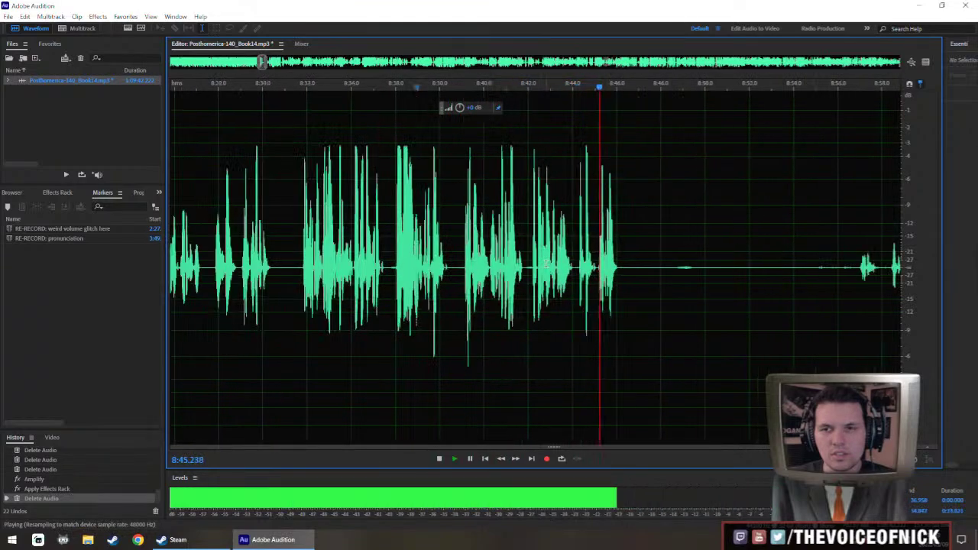
scroll(527, 246, "up", 1)
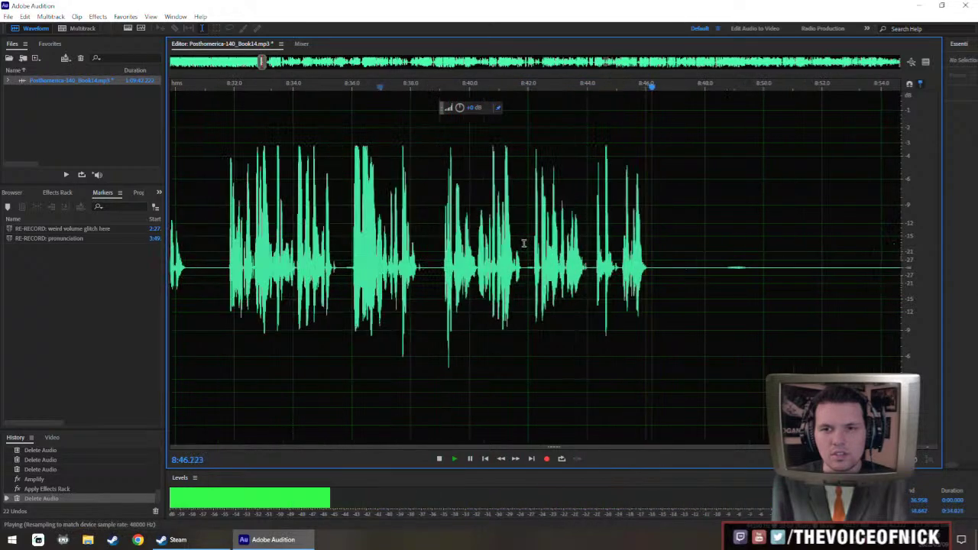
left_click(227, 251)
scroll(250, 254, "left", 4)
left_click(321, 249)
key("space")
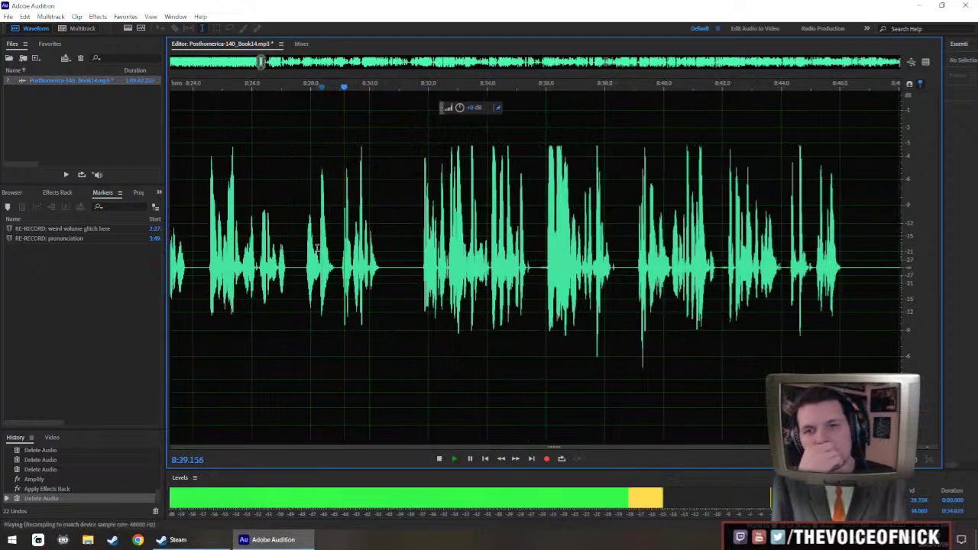
key("space")
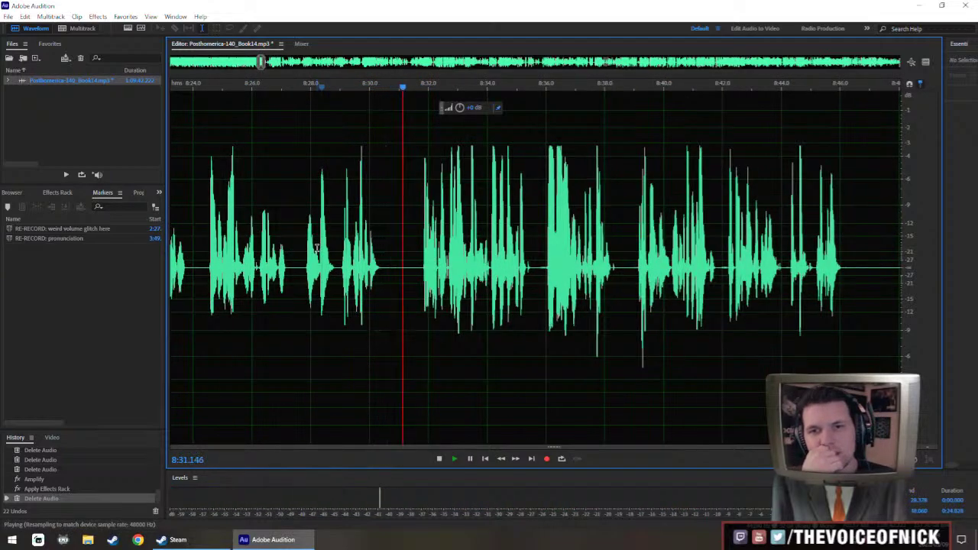
key("space")
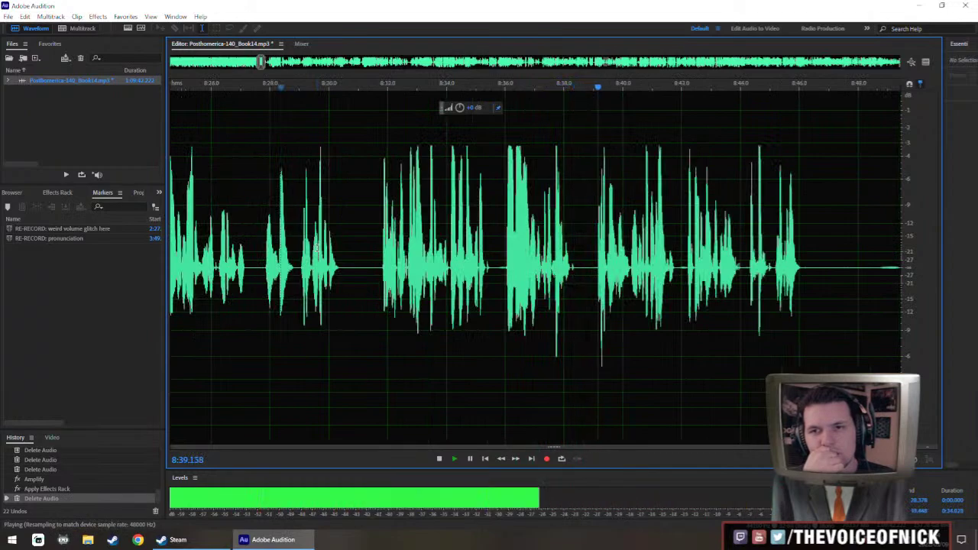
scroll(317, 248, "down", 1)
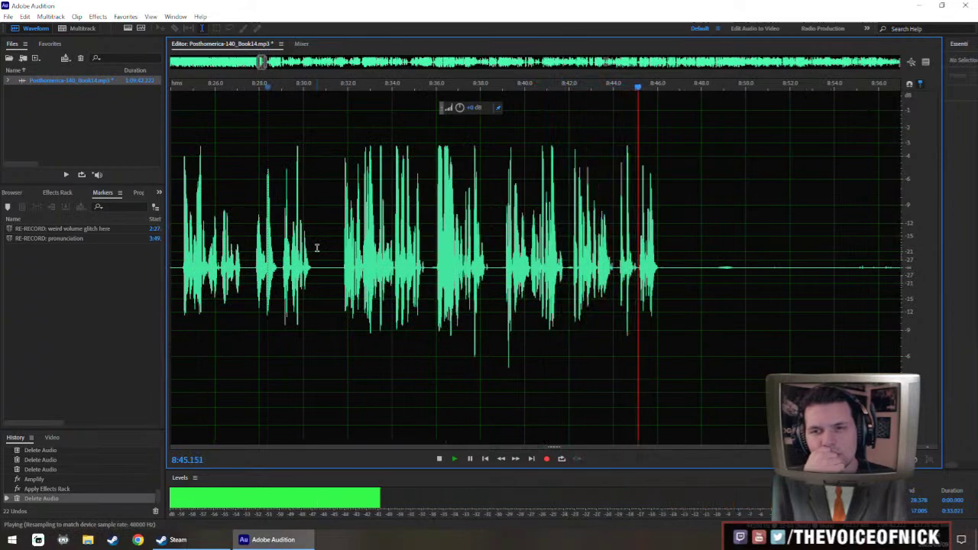
scroll(315, 249, "down", 3)
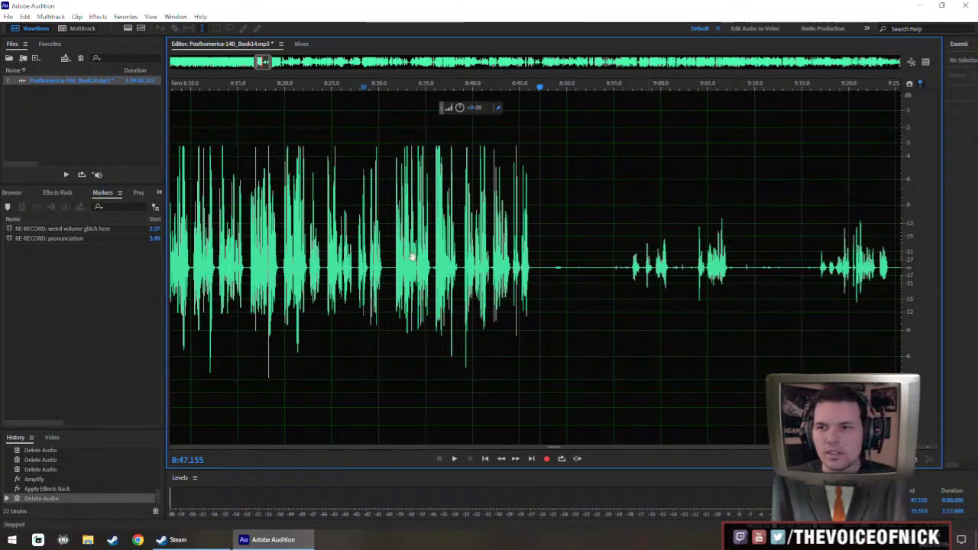
Listen from about 9:26.7 and 9:29.2 to find where the usable narration resumes after the off-take section.
left_click_drag(412, 257, 343, 255)
left_click(666, 270)
key("space")
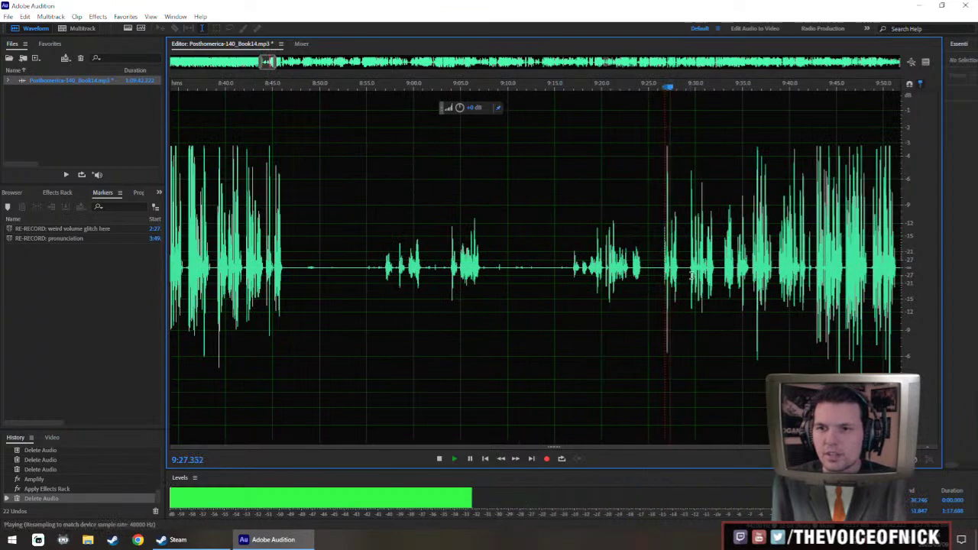
left_click(688, 268)
scroll(397, 241, "up", 1)
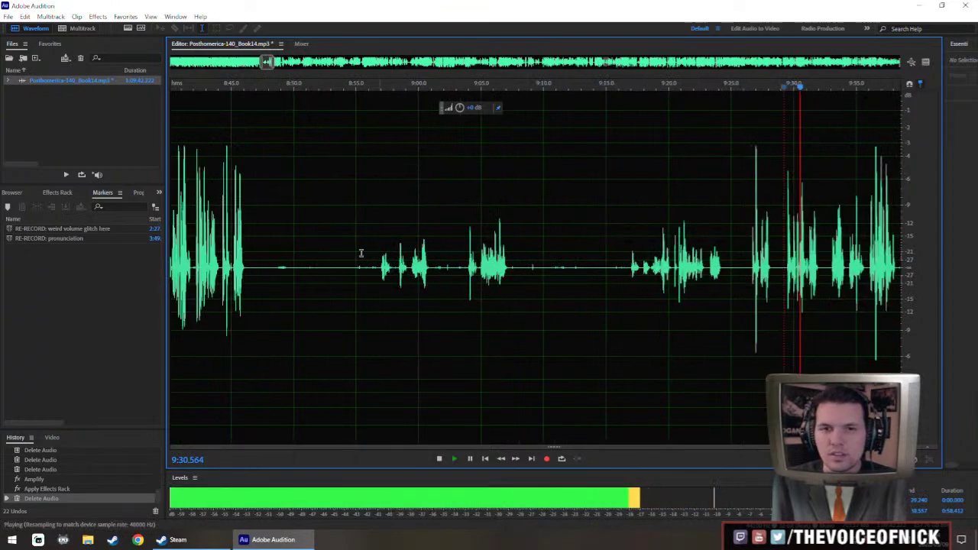
key("space")
Replace the unwanted section from about 8:46.0 to 9:29.5 with 1.5 seconds of silence.
left_click_drag(245, 287, 785, 340)
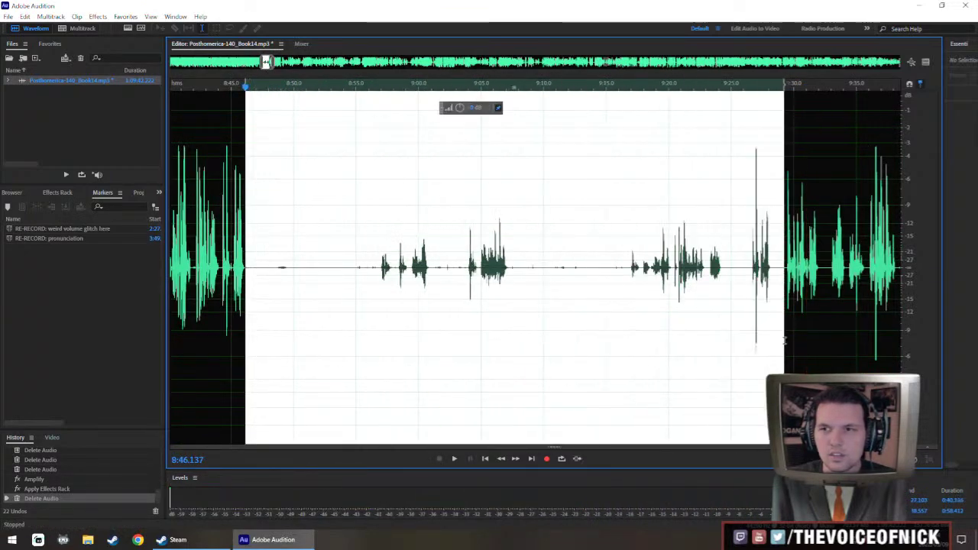
scroll(241, 256, "up", 3)
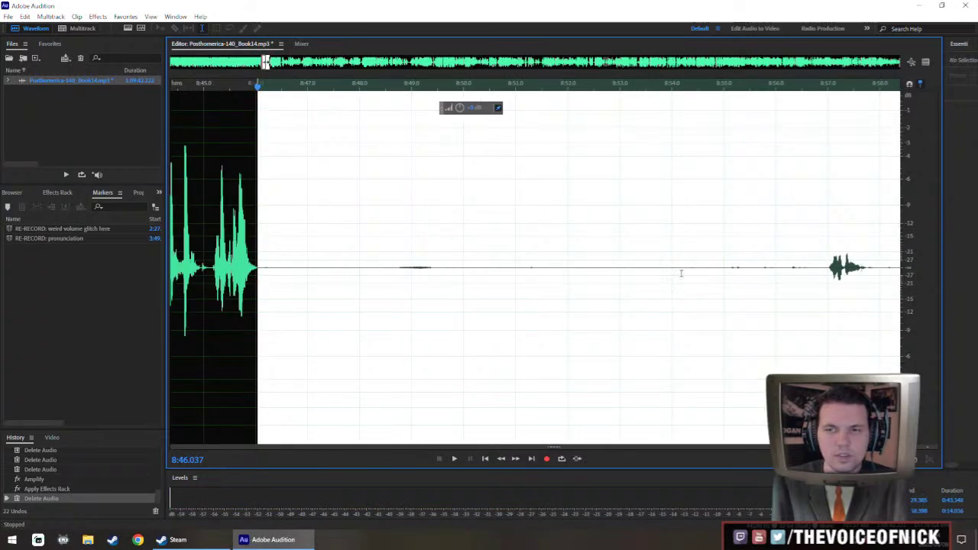
scroll(703, 275, "down", 3)
left_click_drag(879, 296, 461, 306)
scroll(716, 273, "up", 5)
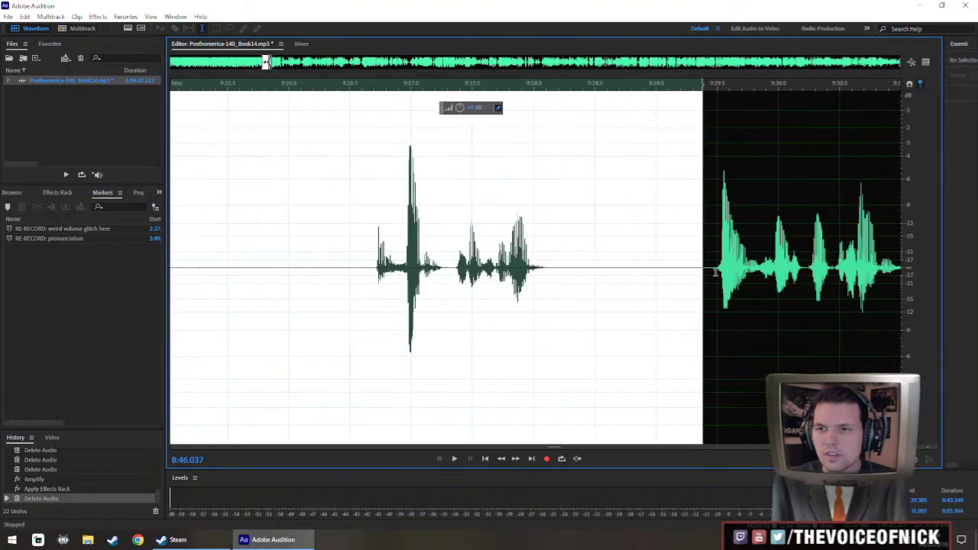
left_click_drag(704, 285, 714, 289)
scroll(497, 210, "down", 6)
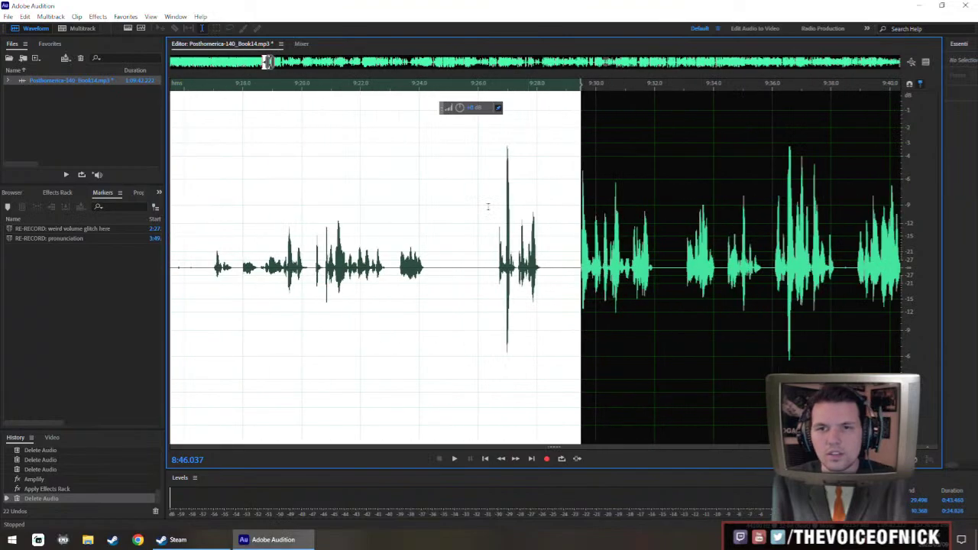
key("ctrl+shift+i")
type("1.5")
key("Return")
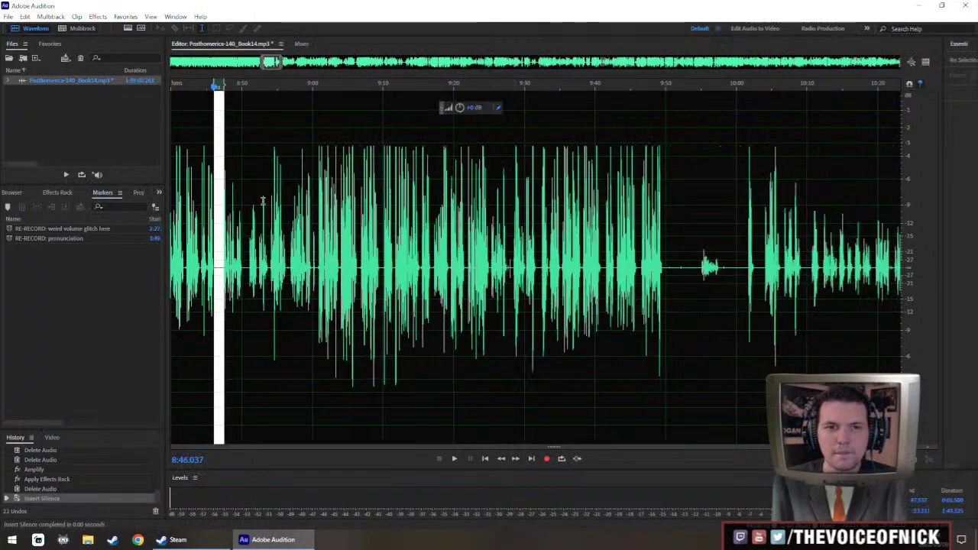
Raise the level of the phrases from about 8:47.5 to 8:53.9, apply the effects rack, and replay from about 8:44.5.
scroll(262, 201, "up", 5)
left_click(441, 287)
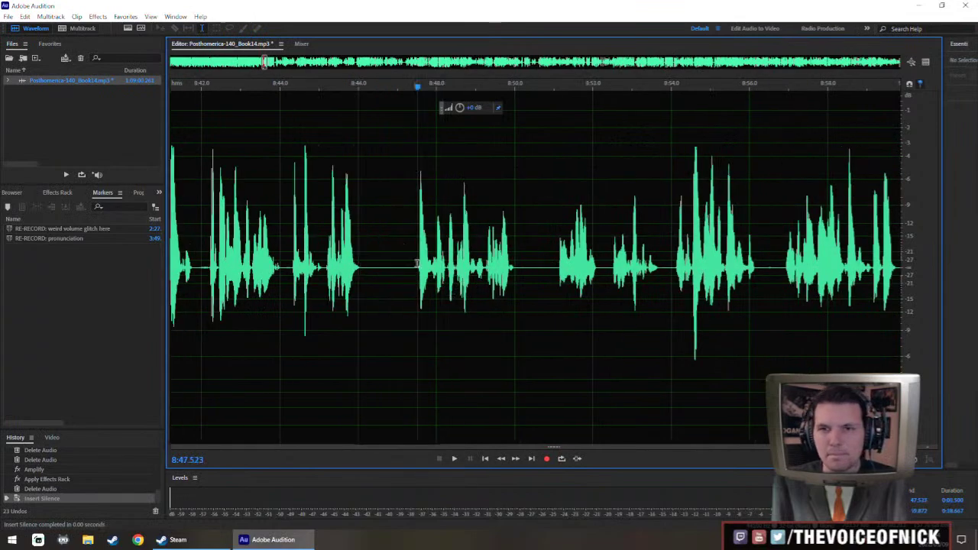
left_click(625, 283)
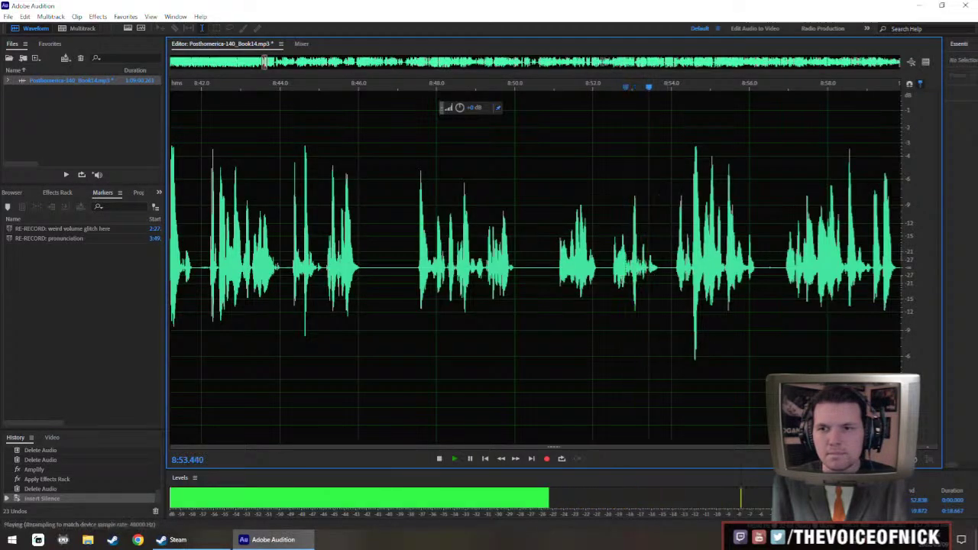
left_click_drag(416, 291, 667, 305)
left_click_drag(458, 108, 465, 103)
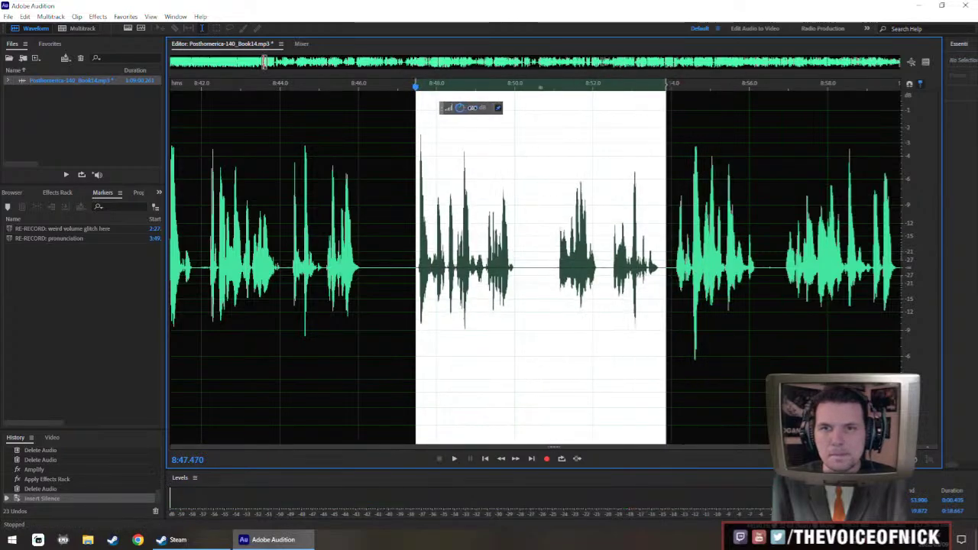
left_click(302, 281)
key("space")
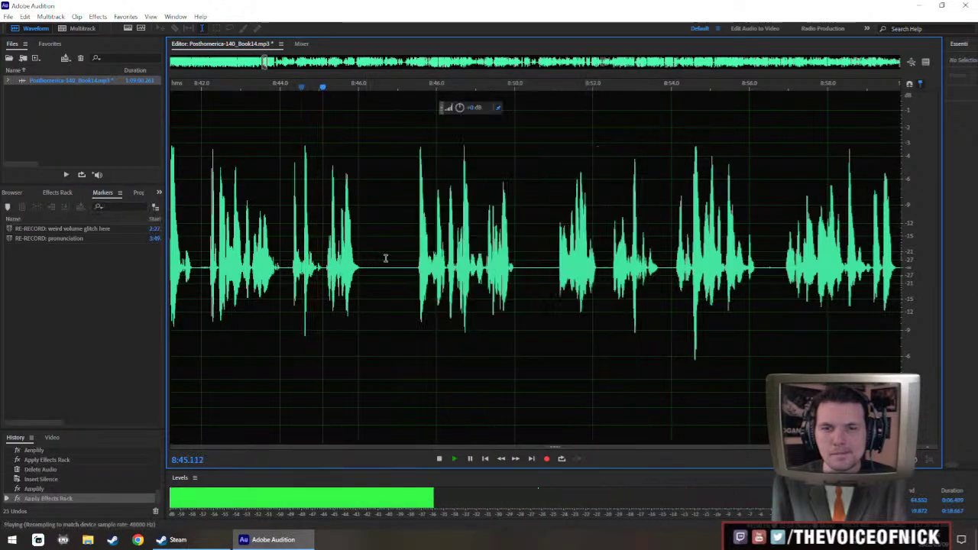
Raise the phrase from about 8:47.5 to 8:50.3 further, apply the effects rack, and replay from about 8:44.3.
left_click_drag(416, 279, 525, 304)
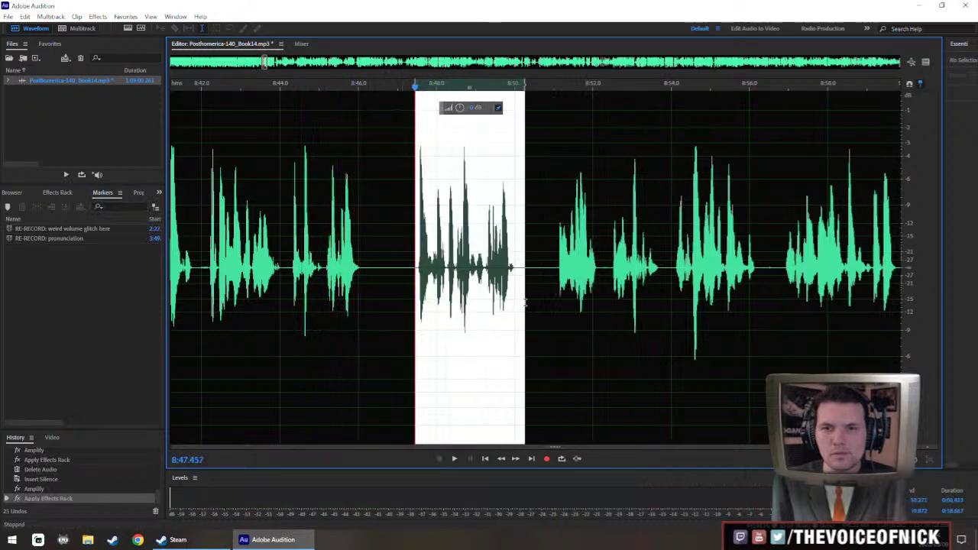
left_click_drag(459, 108, 464, 110)
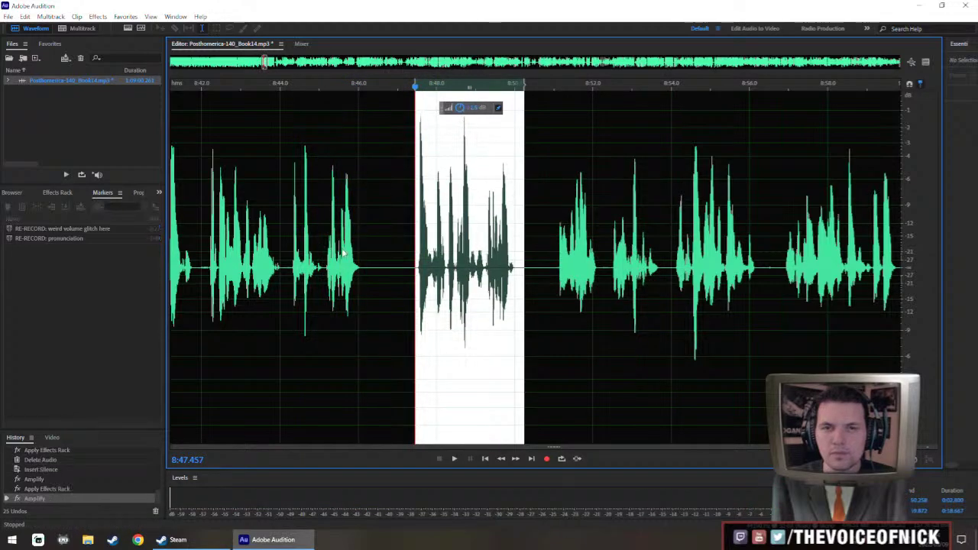
left_click(293, 264)
key("space")
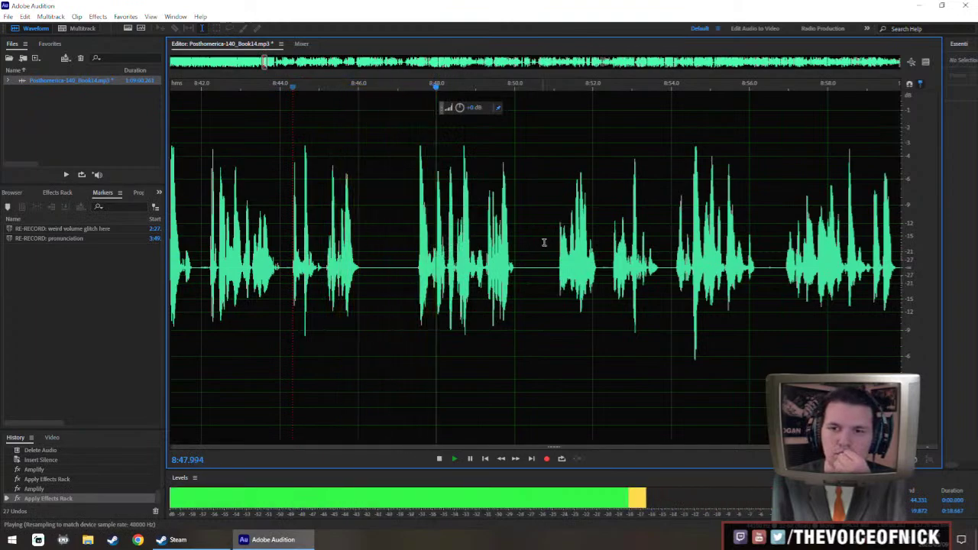
Listen on to about 8:54 and replace the pause from about 8:50.0 to 8:51.1 with silence.
left_click_drag(542, 242, 429, 254)
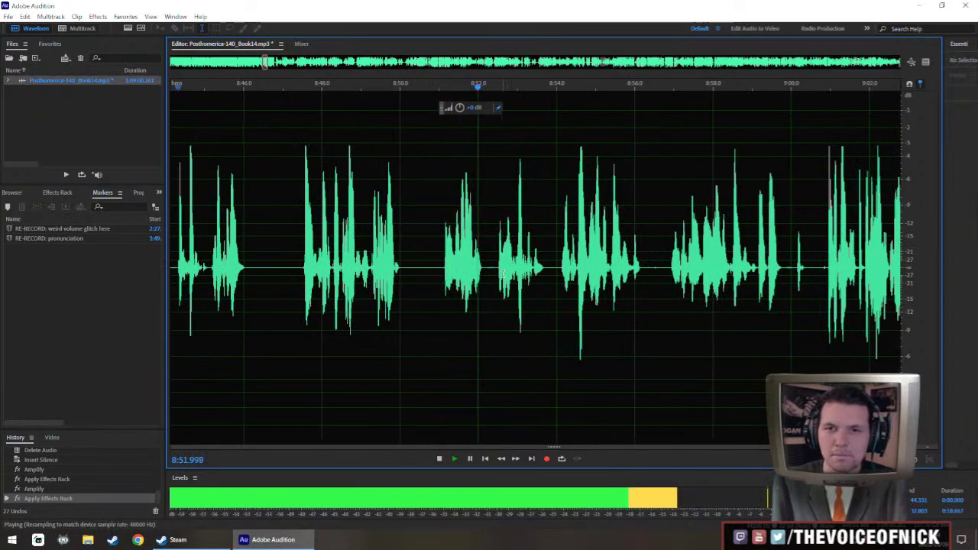
scroll(489, 283, "down", 3)
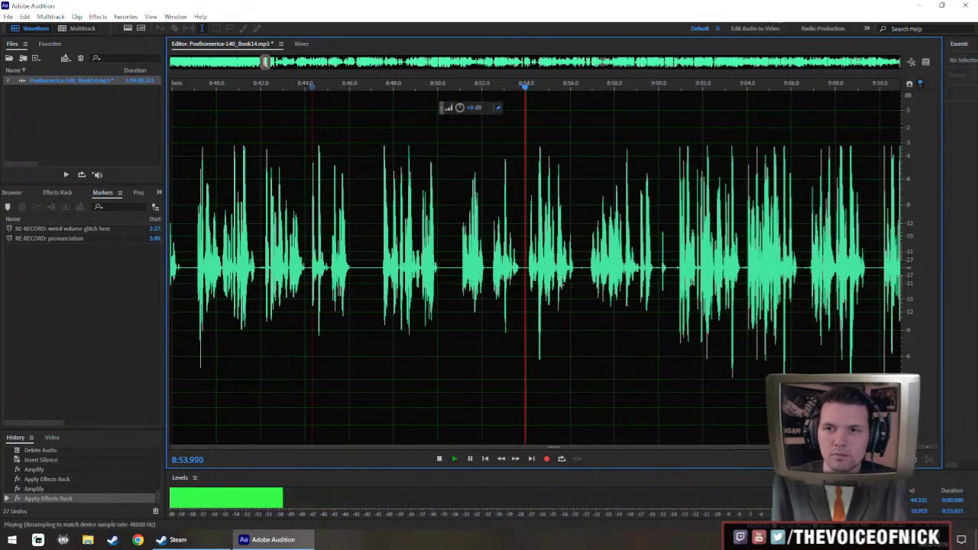
scroll(351, 274, "up", 4)
left_click_drag(326, 269, 407, 307)
key("shift+s")
key("Return")
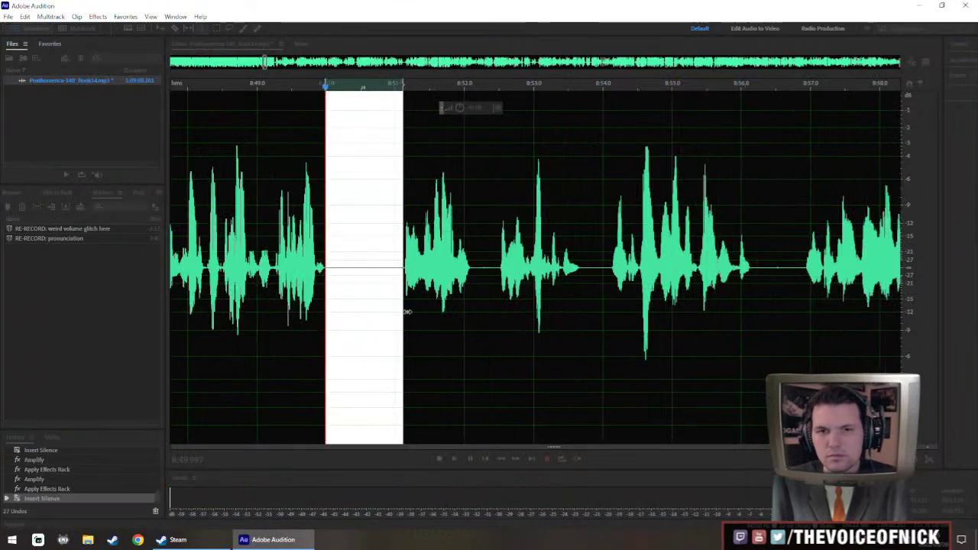
Replace the pause from about 8:50.0 to 8:51.2 with silence.
scroll(384, 297, "up", 3)
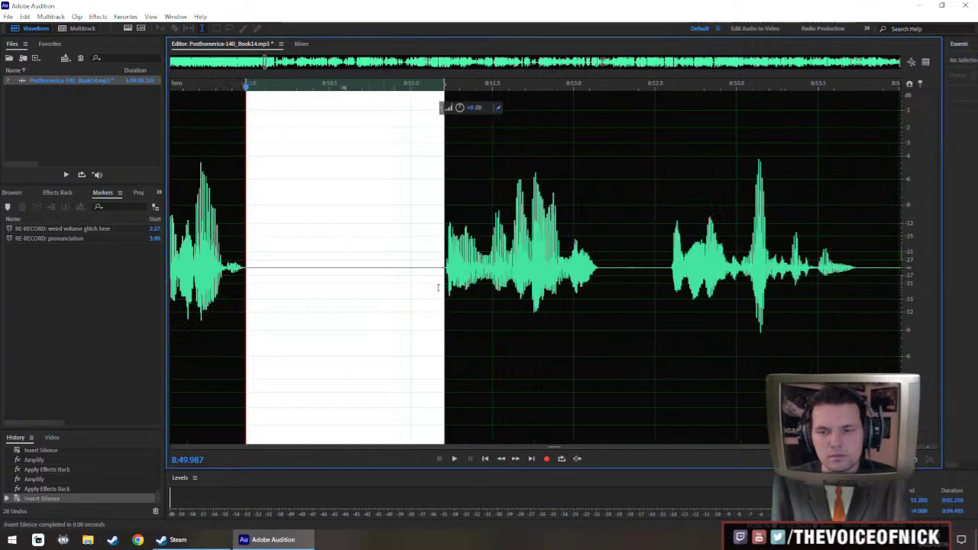
key("ctrl+shift+i")
key("Return")
scroll(736, 286, "down", 5)
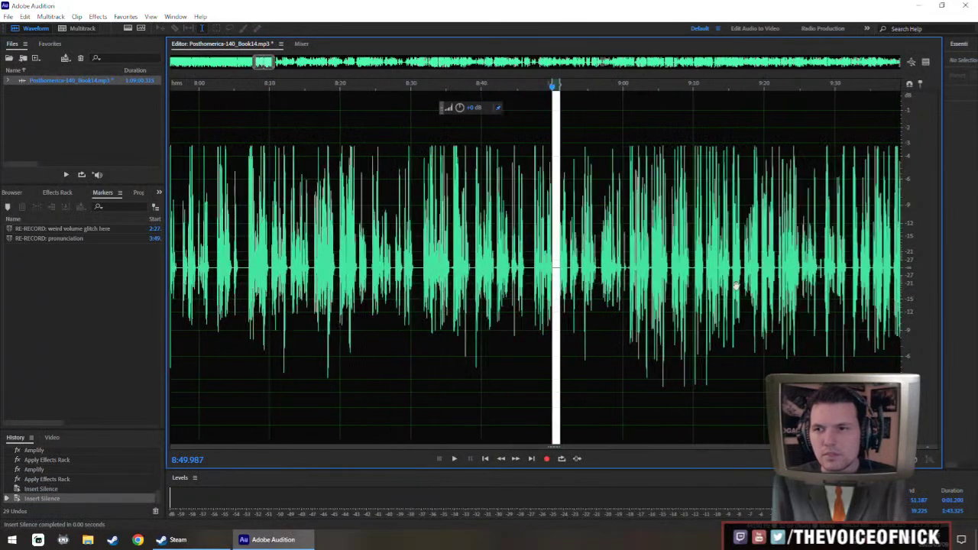
Spot-check the narration by playing it from just after 10:00, from about 8:29, and from about 8:47.4 to 8:50.3.
scroll(736, 286, "down", 3)
left_click(766, 272)
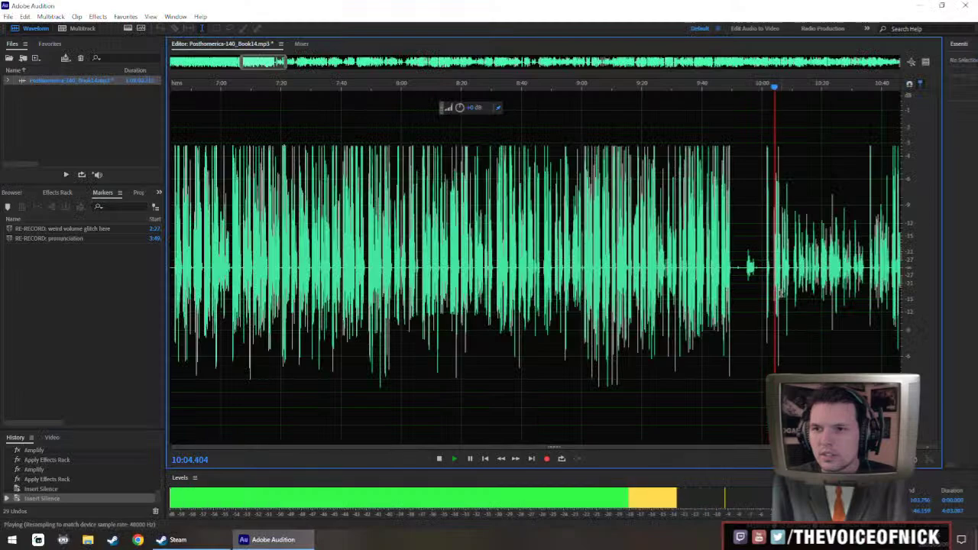
key("space")
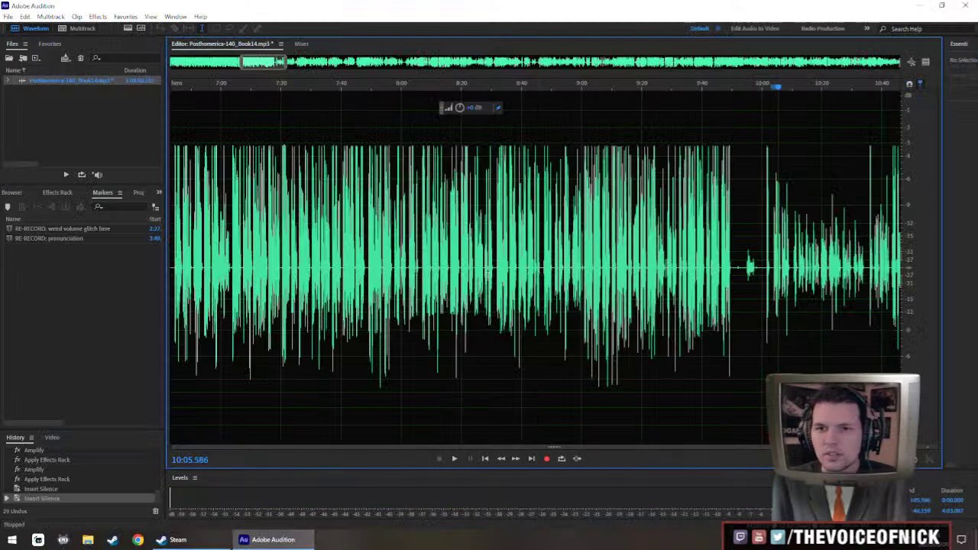
left_click(489, 274)
key("space")
scroll(489, 273, "up", 5)
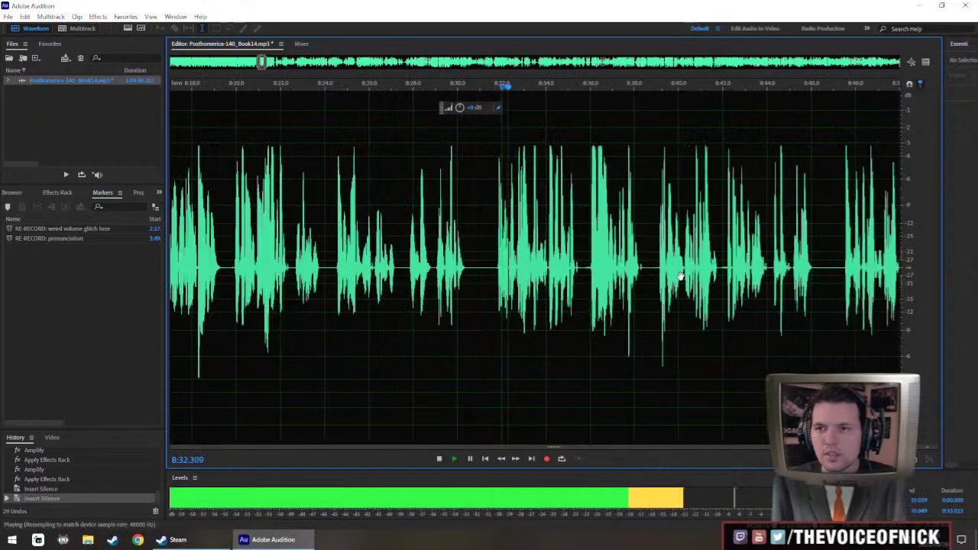
key("space")
scroll(647, 280, "up", 3)
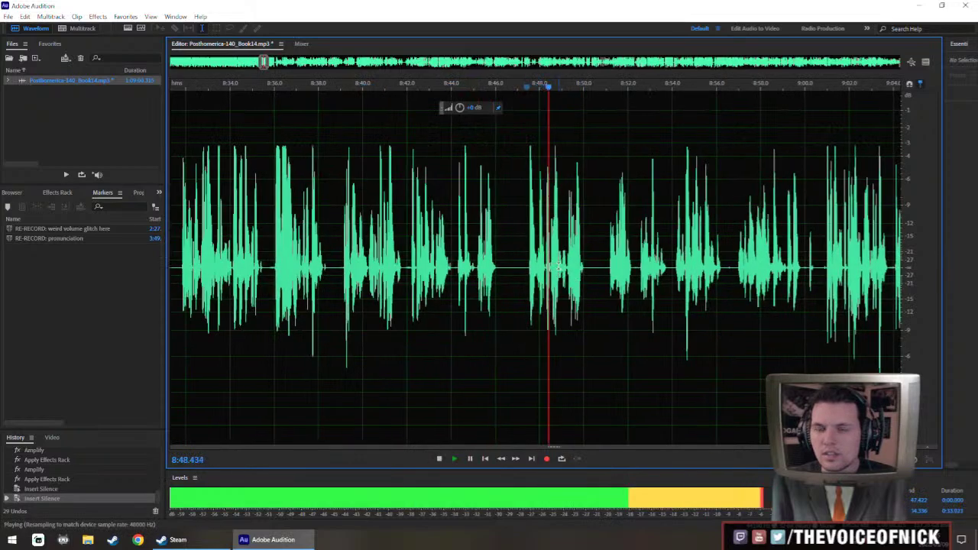
scroll(576, 275, "down", 2)
key("space")
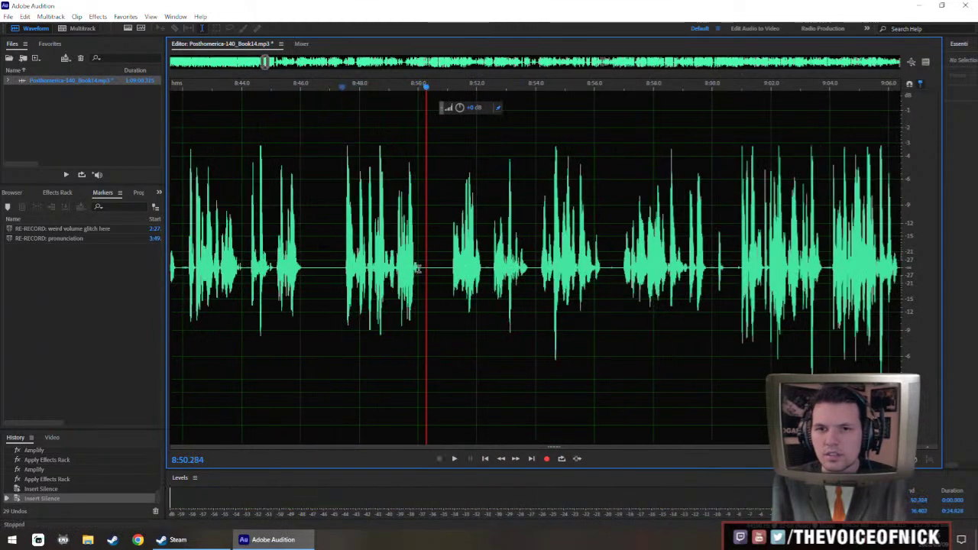
Save the file and add a cue marker at about 8:50.1, at the start of the pause.
key("ctrl+s")
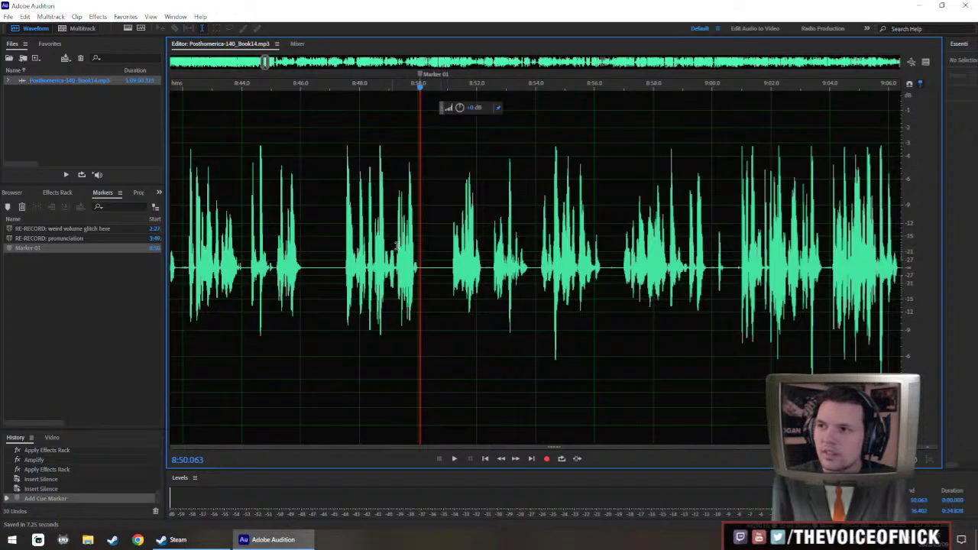
left_click_drag(454, 258, 497, 294)
scroll(495, 264, "up", 3)
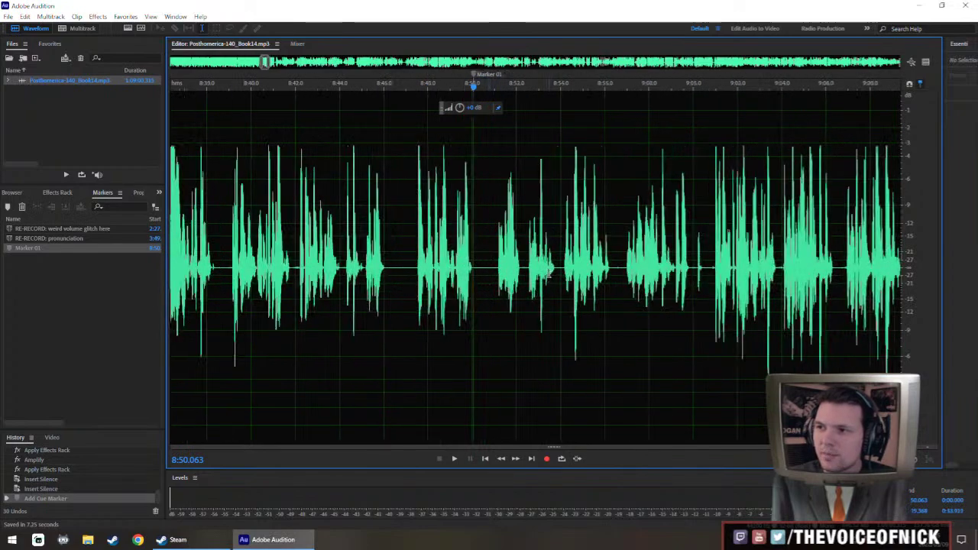
left_click_drag(548, 273, 452, 288)
scroll(391, 271, "down", 2)
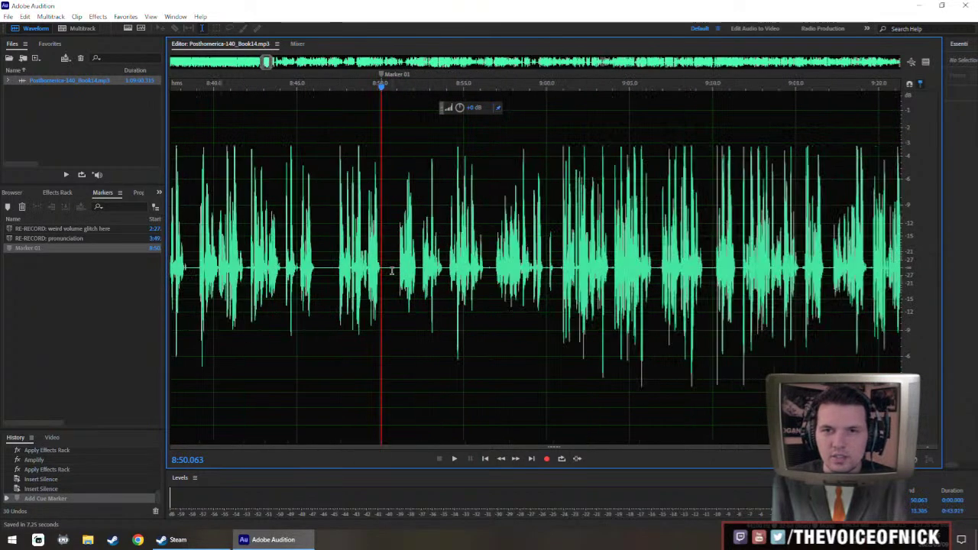
Raise the level of the phrases from about 8:50.9 to 9:00.5 and apply the effects rack.
left_click_drag(395, 274, 555, 305)
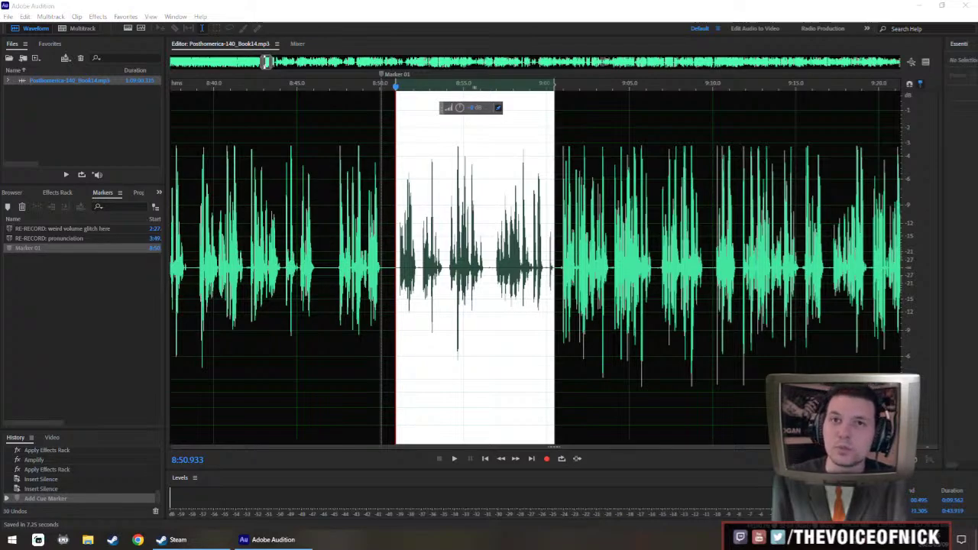
scroll(478, 211, "up", 1)
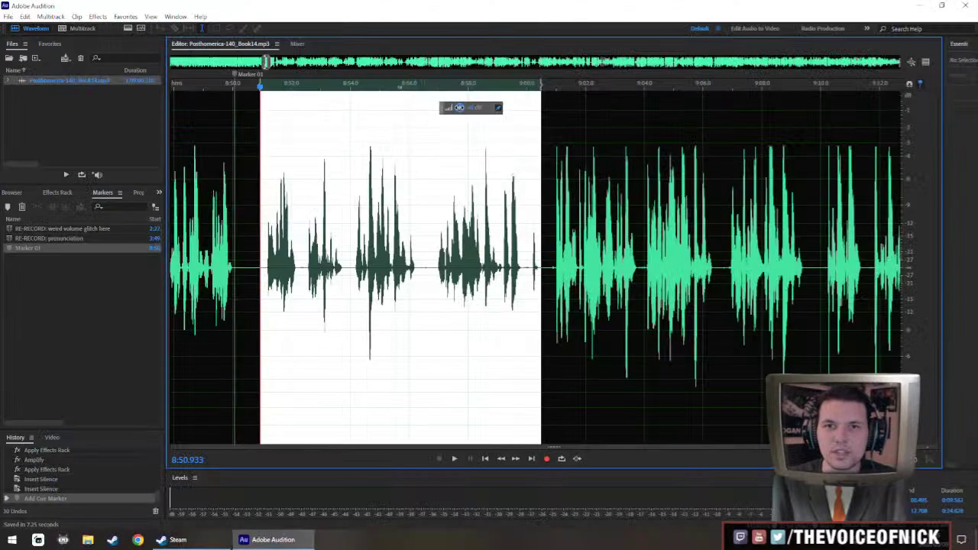
left_click_drag(460, 107, 460, 108)
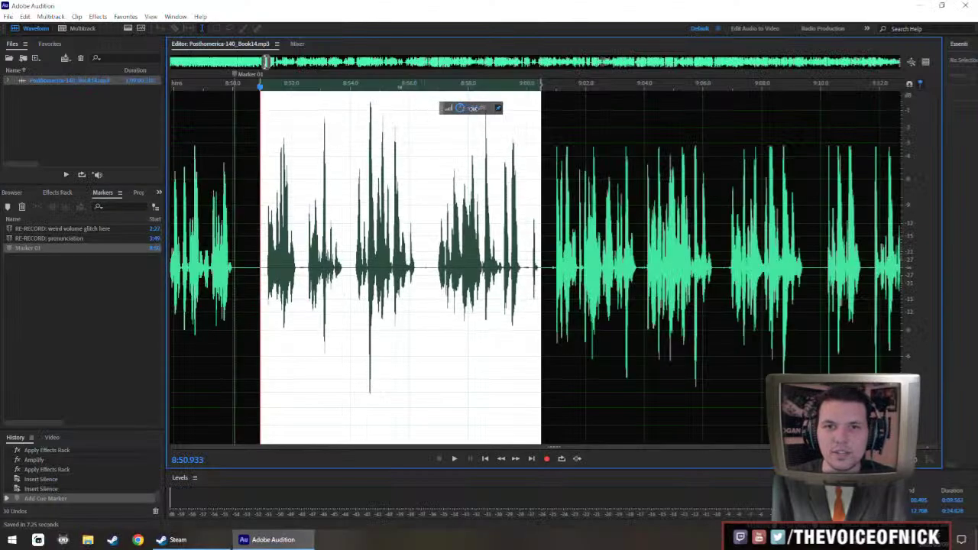
key("ctrl+r")
scroll(305, 230, "down", 3)
scroll(352, 256, "up", 3)
Delete the cue marker at about 8:50.1 and play the narration on from about 8:49.1.
left_click(352, 256)
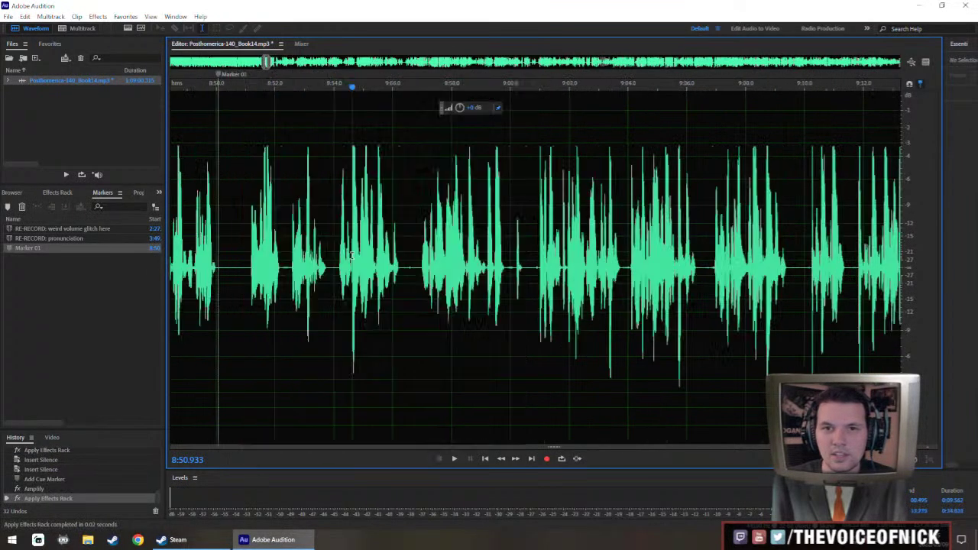
scroll(341, 245, "down", 2)
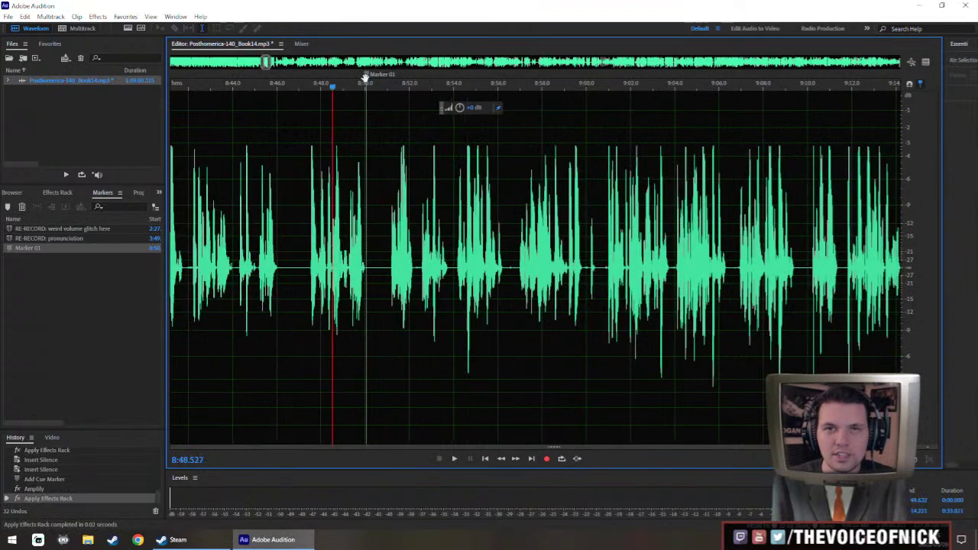
key("space")
right_click(366, 77)
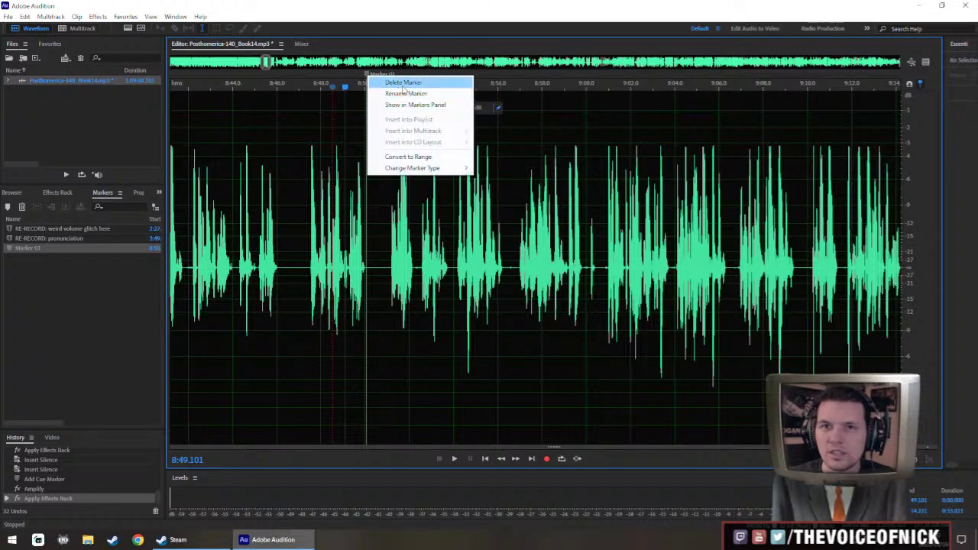
left_click(403, 83)
key("space")
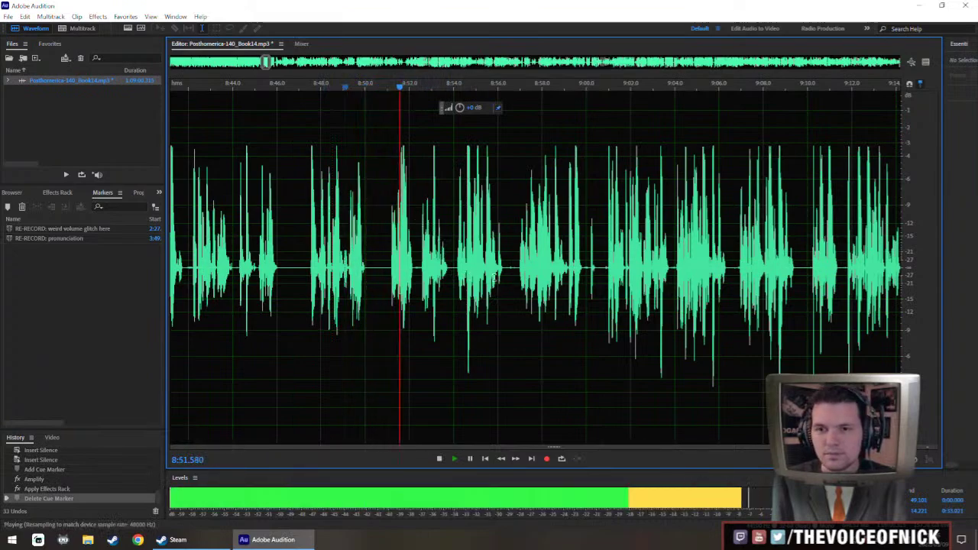
Lower the level of the phrase from about 8:51.2 to 8:52.1 and replay from about 8:49.0.
scroll(421, 223, "up", 3)
scroll(388, 239, "down", 3)
scroll(384, 244, "up", 3)
scroll(381, 246, "up", 2)
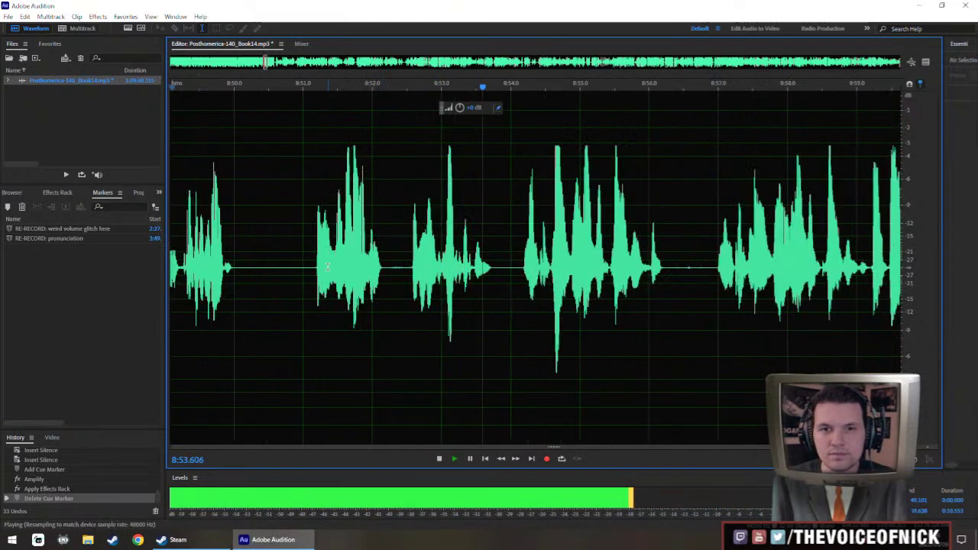
left_click_drag(348, 291, 397, 291)
key("space")
left_click(177, 230)
key("space")
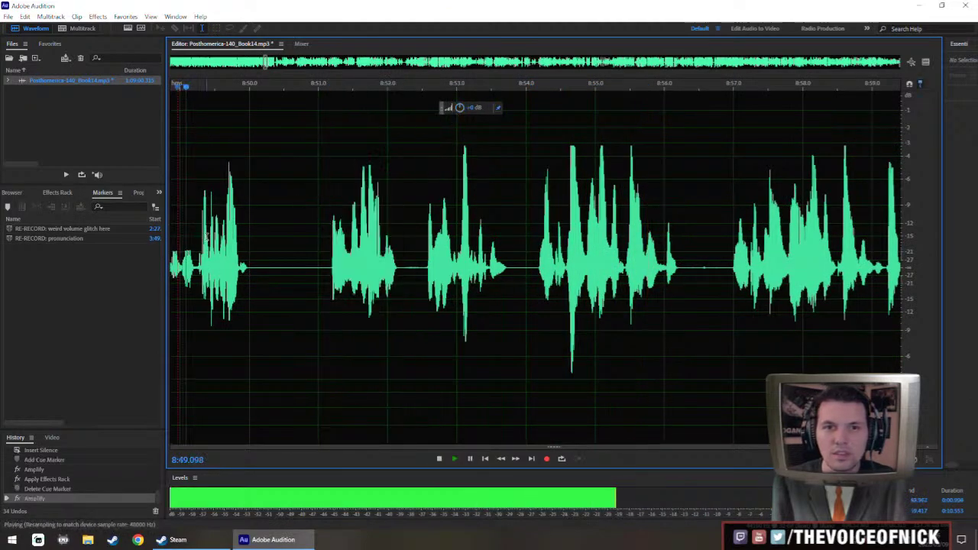
Listen on past 8:57 and delete the unwanted phrase from about 8:54.2 to 8:56.8.
scroll(261, 236, "down", 4)
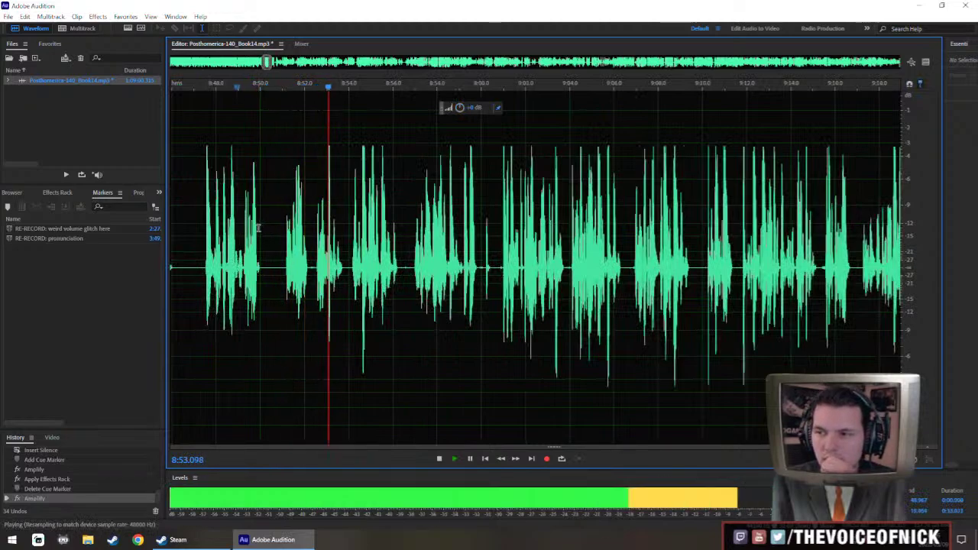
scroll(271, 222, "up", 3)
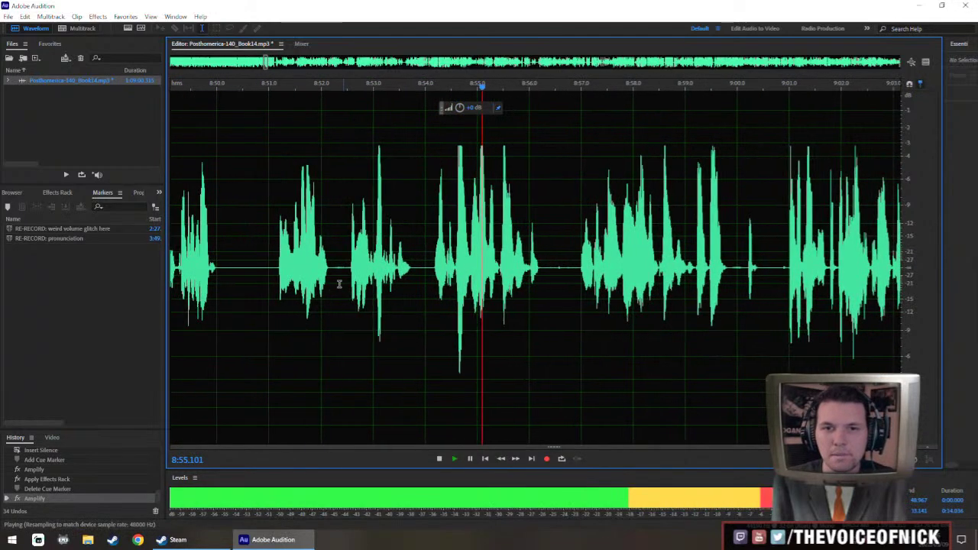
scroll(339, 284, "up", 3)
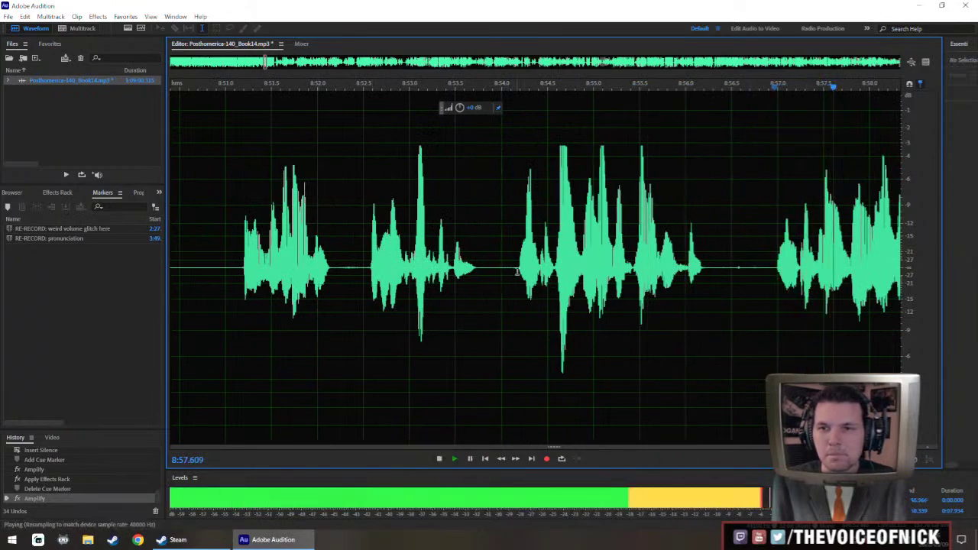
left_click_drag(518, 272, 757, 301)
key("Delete")
key("backslash")
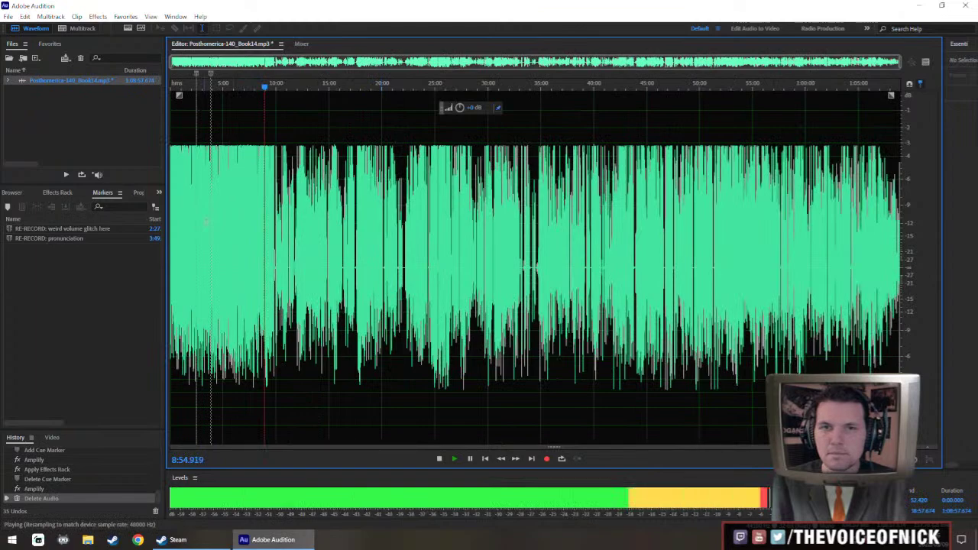
key("backslash")
scroll(455, 256, "right", 1)
scroll(489, 262, "down", 2)
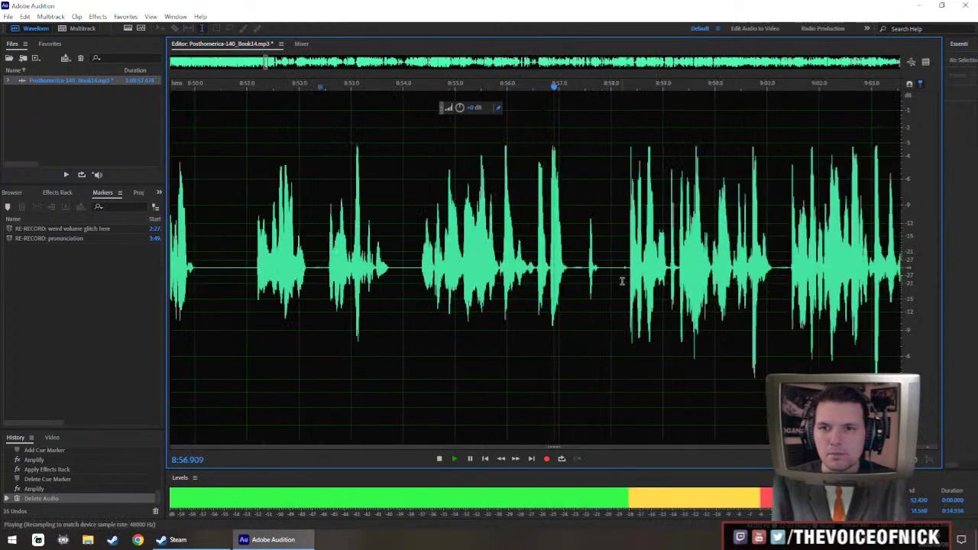
Raise the level of the short sound from about 8:57.5 to 8:57.8, apply the effects rack, and replay from about 8:55.2.
left_click(629, 281)
scroll(581, 277, "right", 1)
left_click(503, 261)
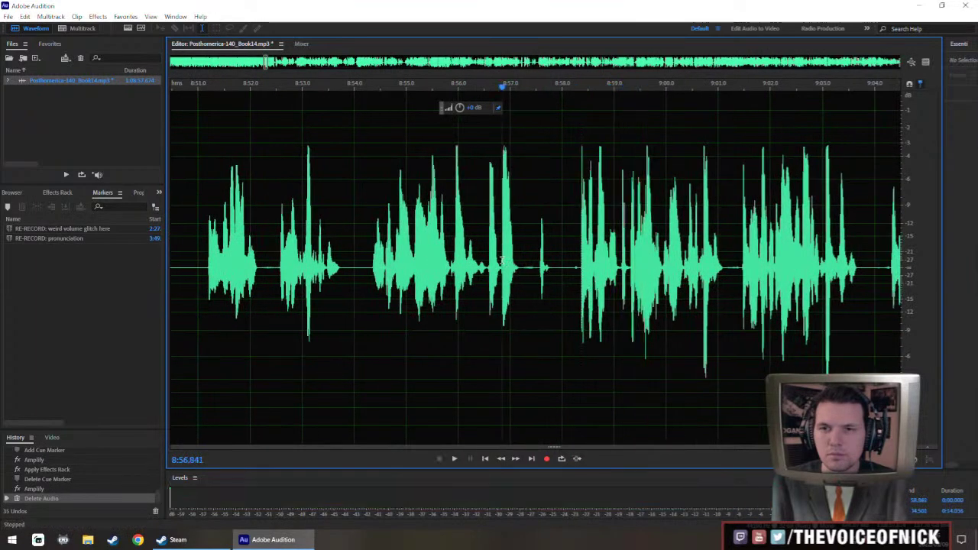
key("space")
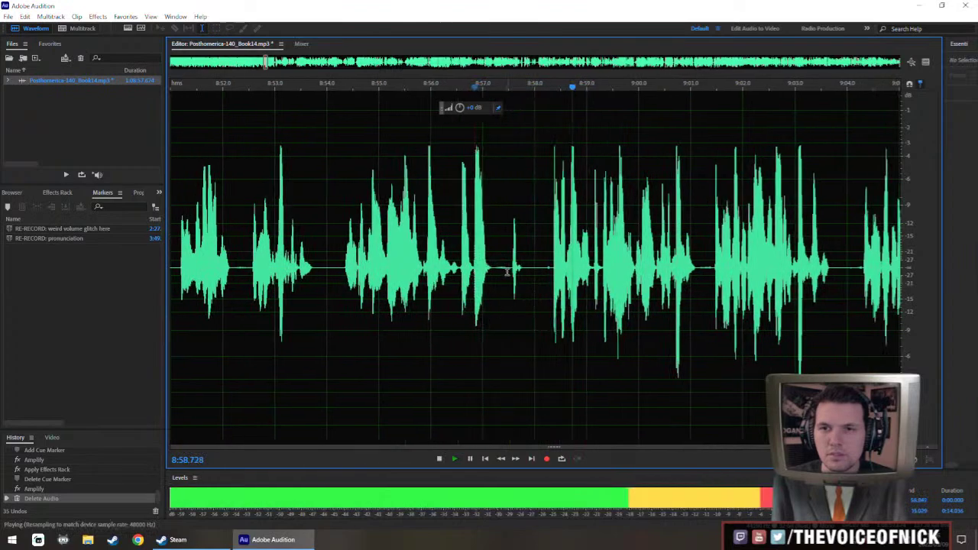
scroll(508, 271, "up", 3)
key("space")
left_click_drag(515, 272, 548, 284)
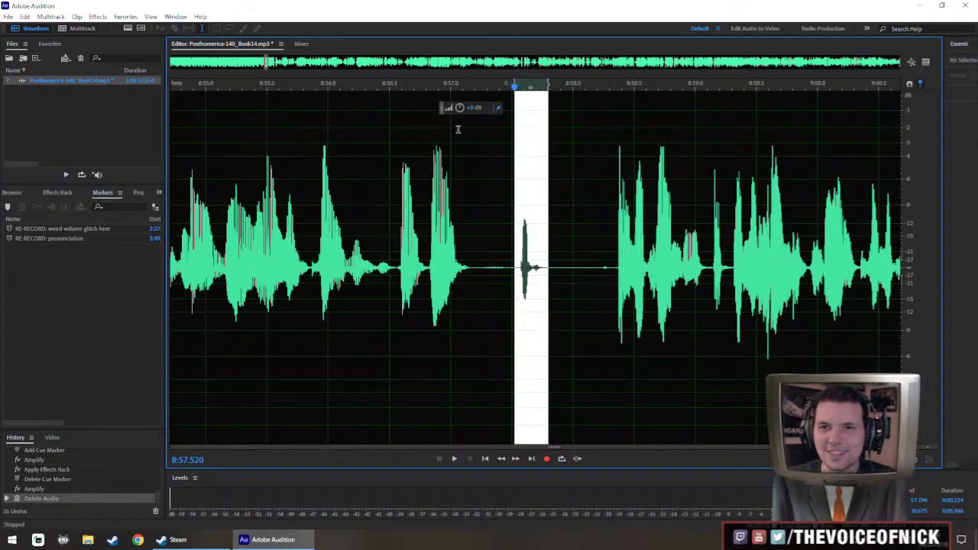
left_click(227, 252)
key("space")
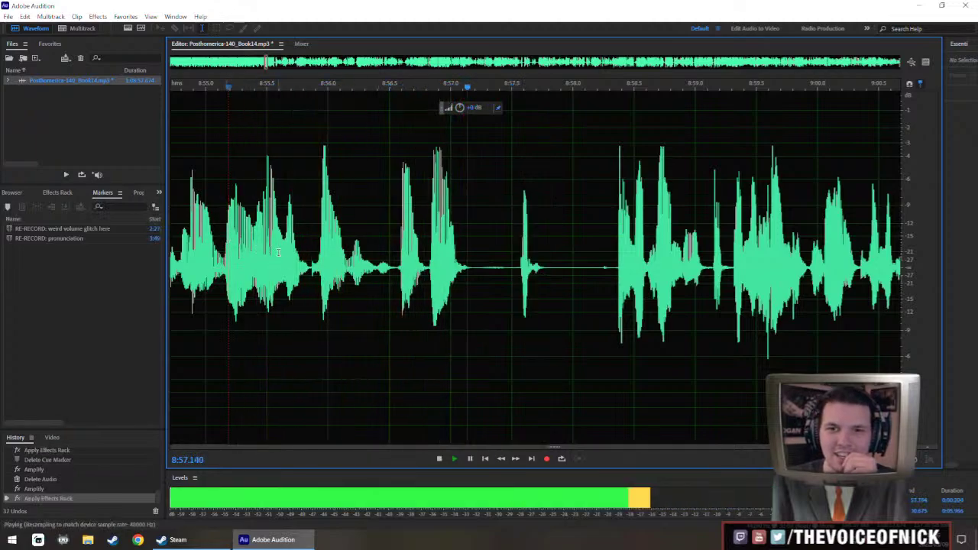
Delete the small noise at about 8:58.3, just before the following phrase, and replay from about 8:56.4.
scroll(442, 290, "down", 1)
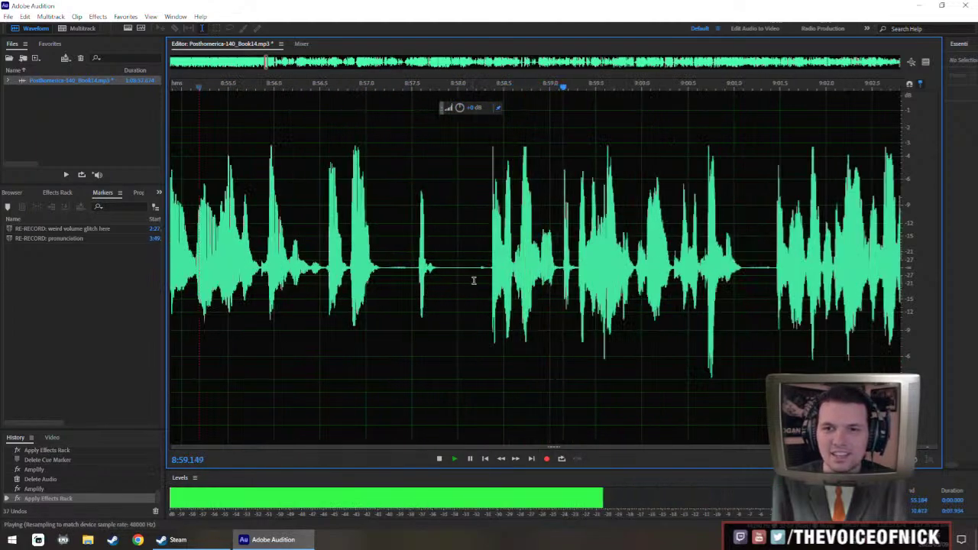
key("space")
left_click_drag(480, 280, 487, 278)
key("Delete")
left_click(314, 219)
key("space")
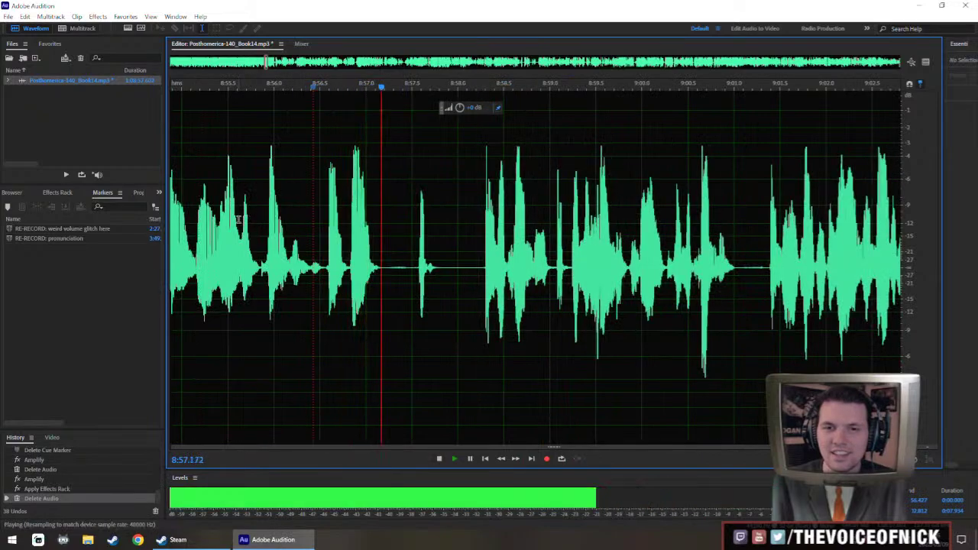
Listen to the narration on to about 9:09, checking phrase levels and pauses.
scroll(462, 282, "down", 2)
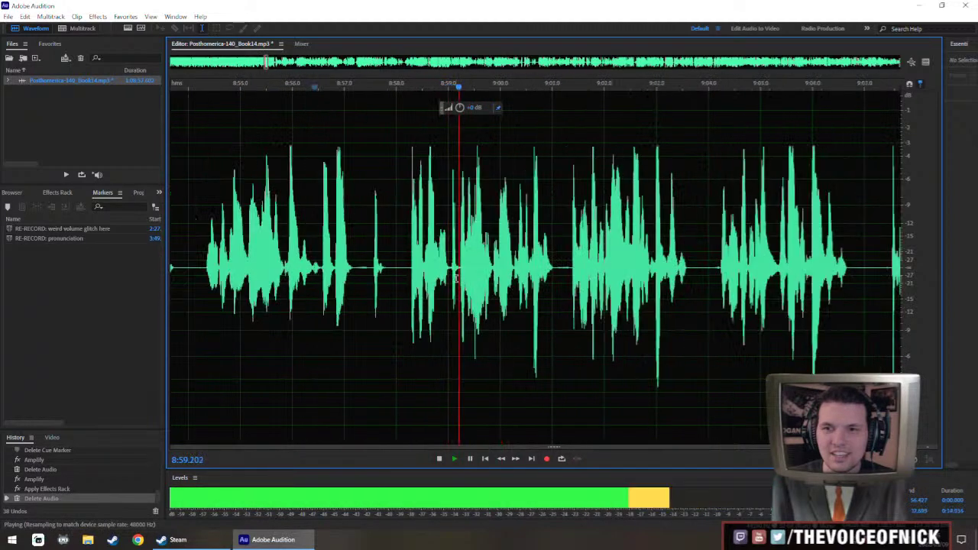
scroll(491, 278, "right", 2)
scroll(476, 284, "right", 1)
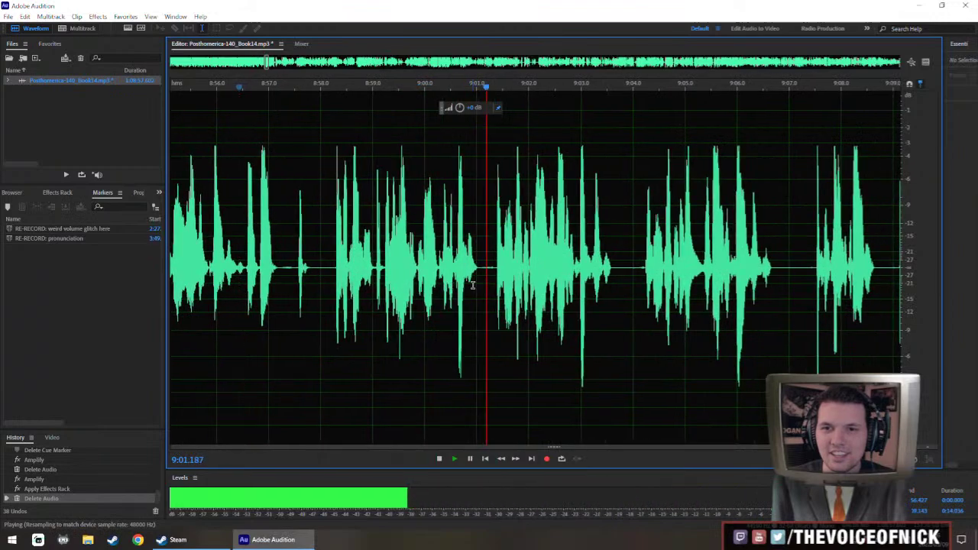
left_click_drag(473, 285, 425, 299)
scroll(475, 313, "down", 2)
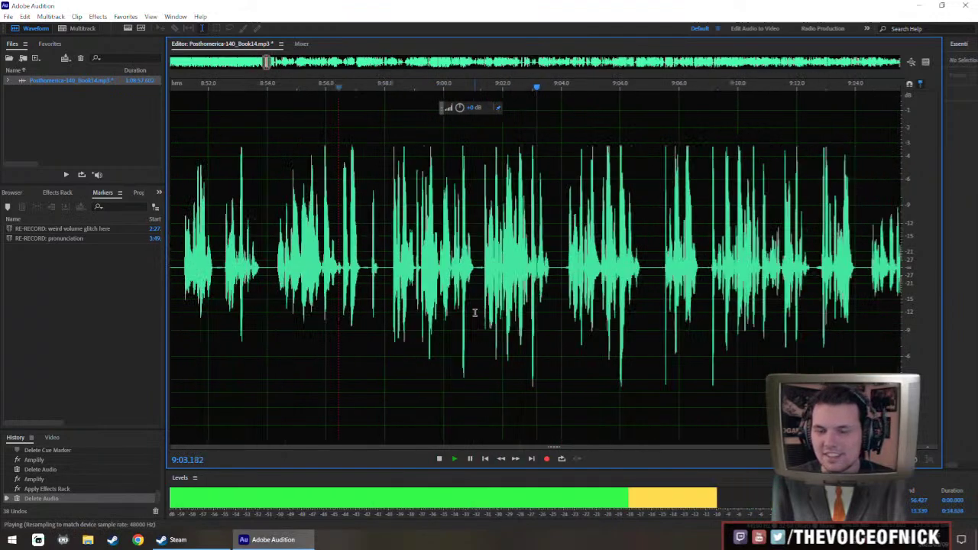
scroll(489, 312, "up", 3)
left_click_drag(573, 321, 450, 349)
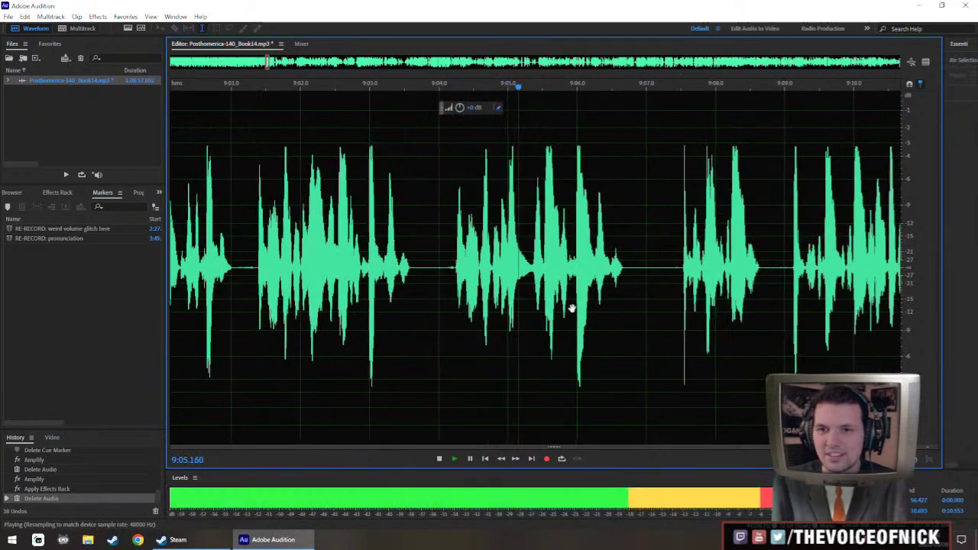
left_click_drag(548, 304, 553, 304)
scroll(723, 299, "down", 1)
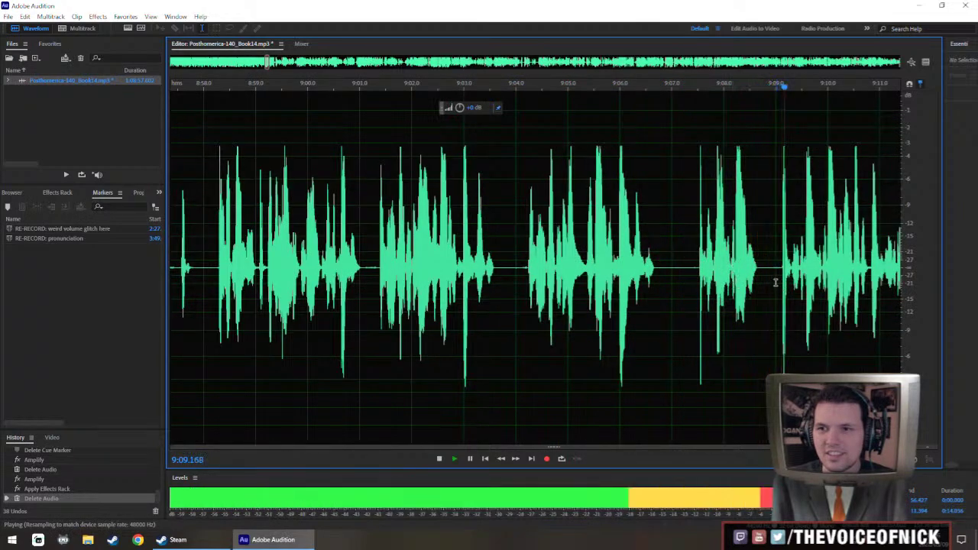
Delete the unwanted phrase from about 9:01.4 to 9:04.1 and replay from about 9:00.
scroll(826, 277, "up", 1)
left_click(396, 265)
key("space")
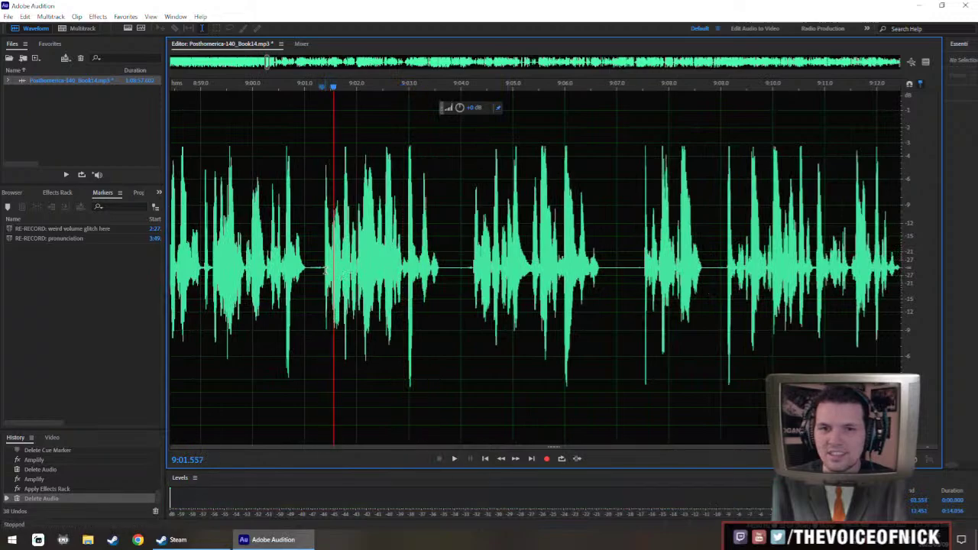
left_click_drag(324, 285, 467, 311)
key("Delete")
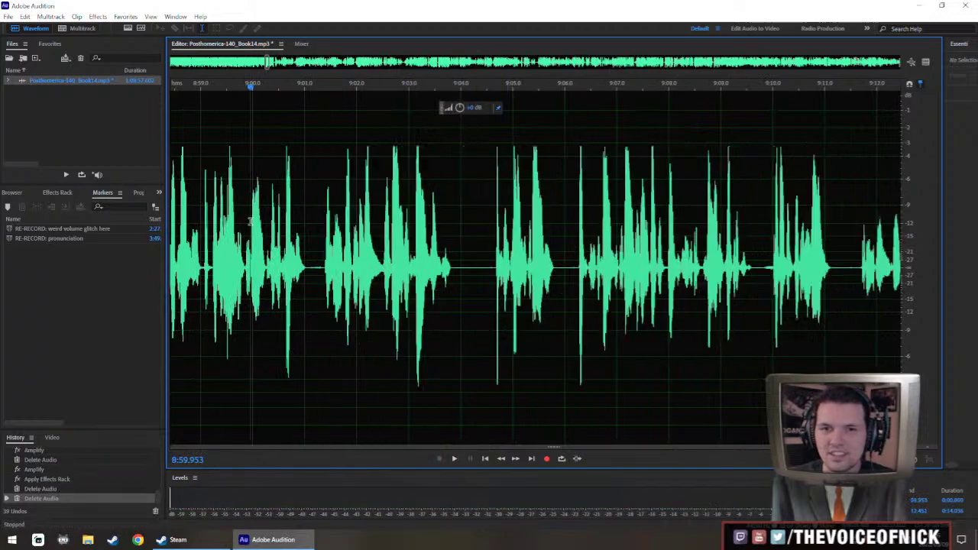
key("space")
key("backslash")
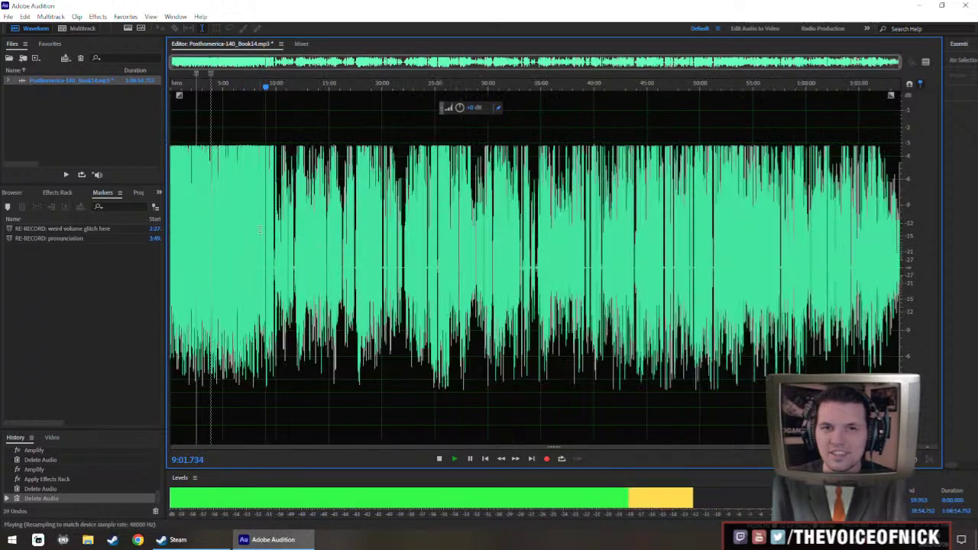
key("backslash")
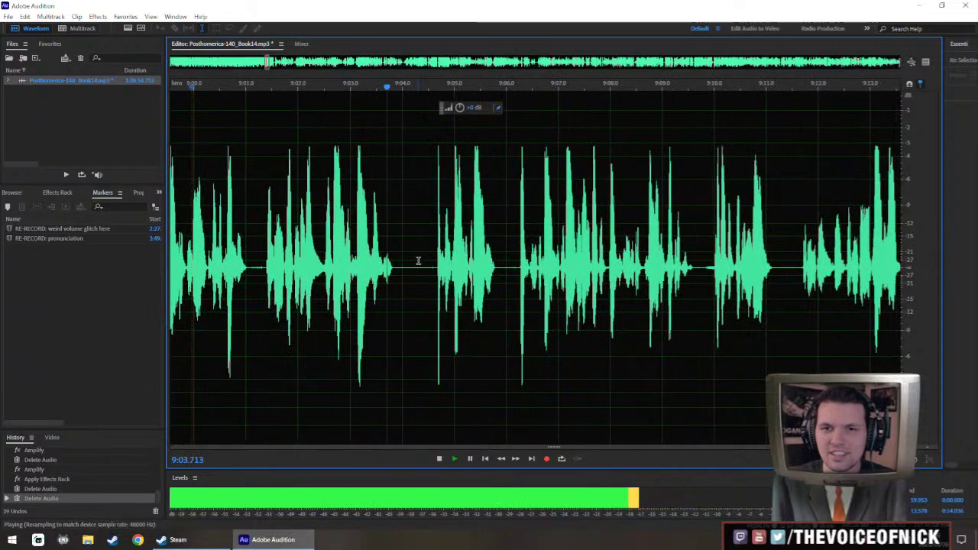
Delete the short phrase from about 9:04.6 to 9:06.1 and replay from about 9:03.
key("space")
left_click_drag(442, 275, 546, 320)
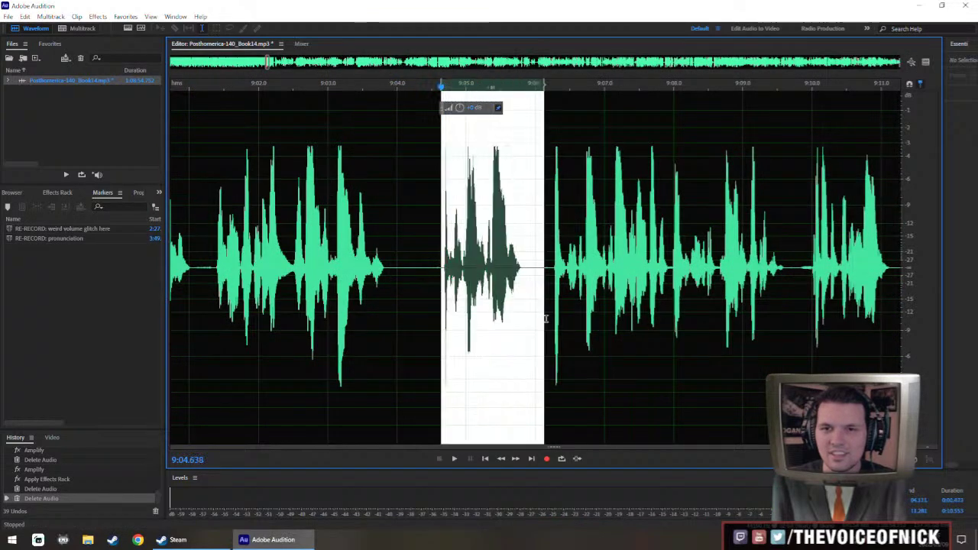
key("Delete")
key("backslash")
key("space")
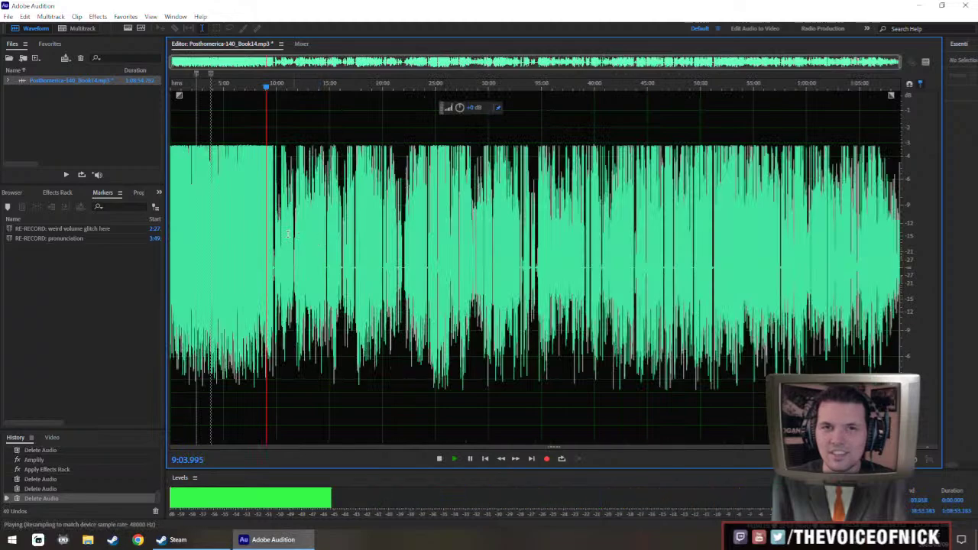
scroll(342, 272, "up", 10)
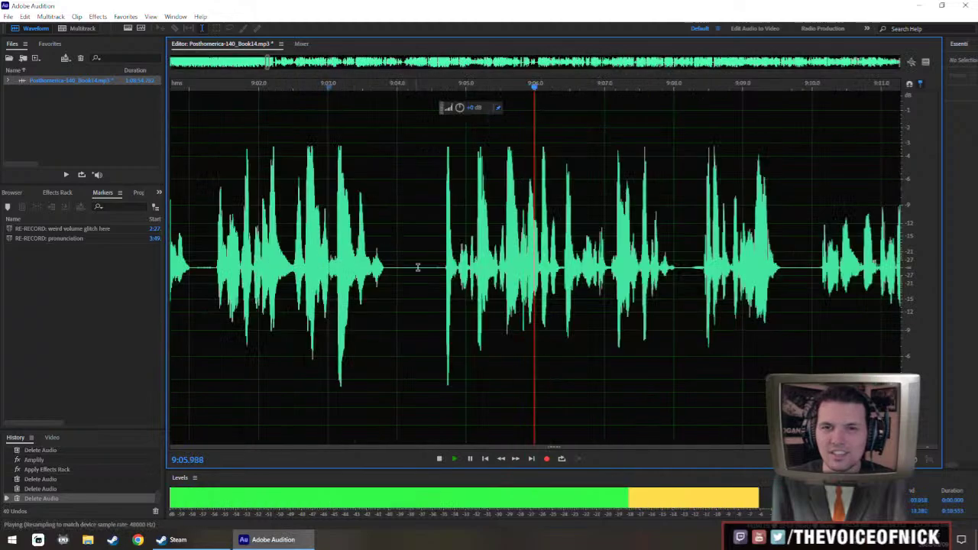
Trim a sliver of silence from the pause at about 9:04.2 and replay from about 9:02.4.
key("space")
left_click_drag(410, 275, 417, 280)
key("Delete")
key("space")
scroll(289, 214, "down", 10)
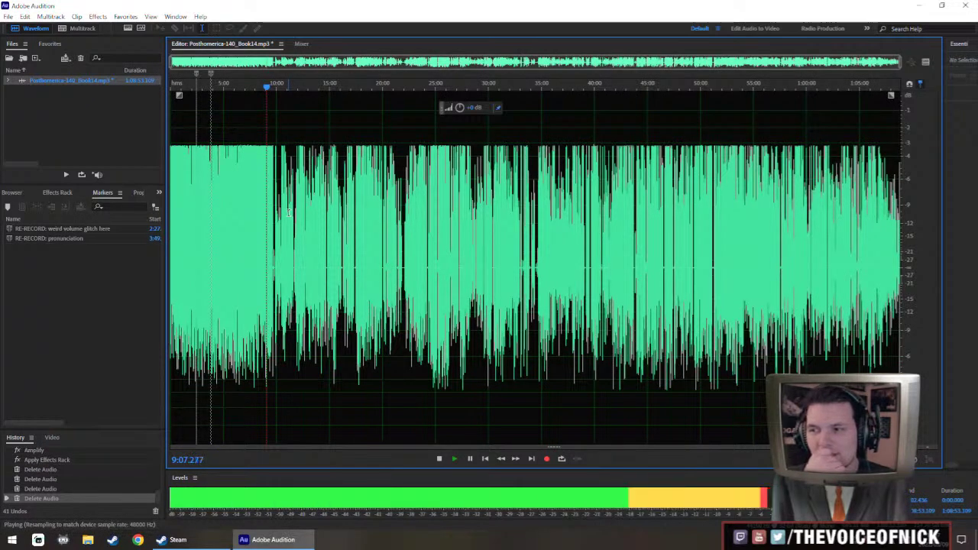
Listen to the narration on to about 9:15, rechecking the quiet phrase that starts at about 9:10.2.
key("equal")
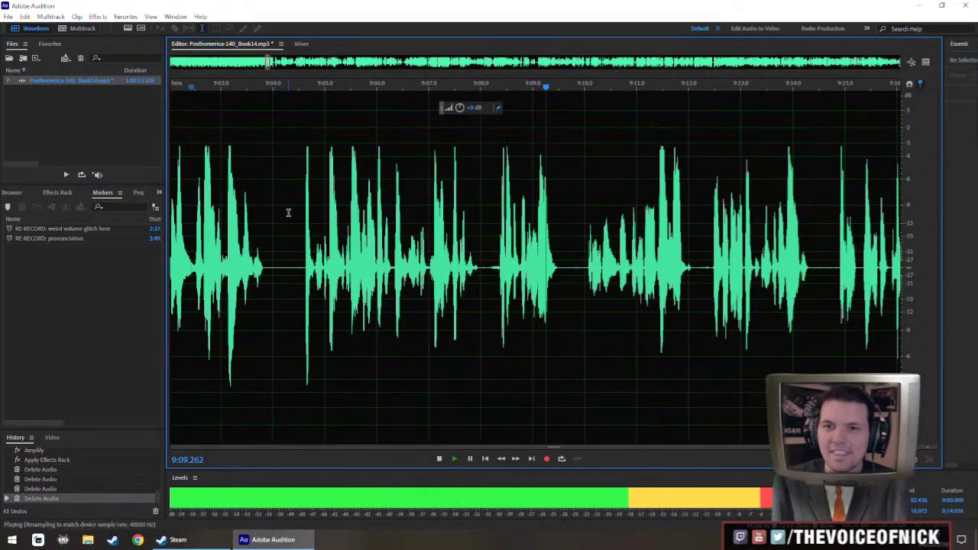
left_click_drag(561, 302, 380, 298)
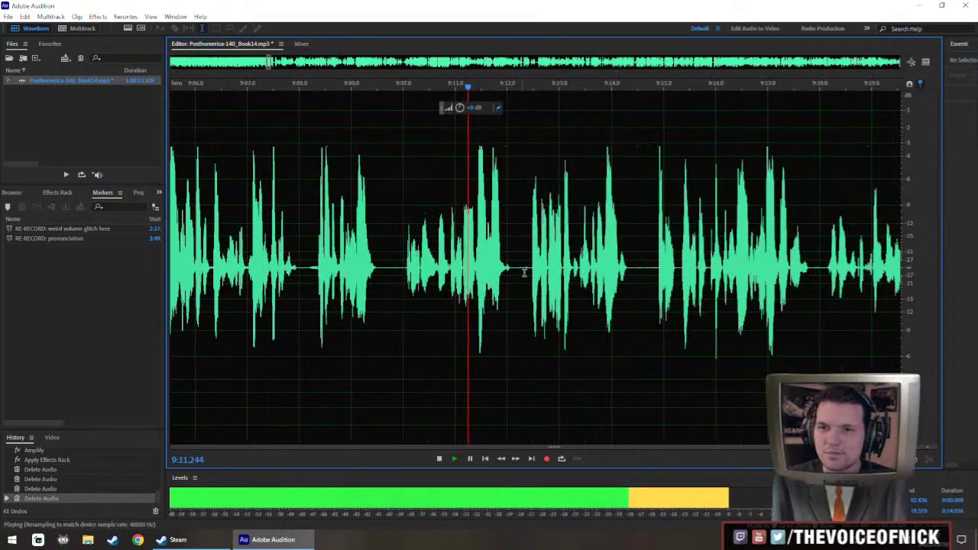
scroll(487, 260, "down", 2)
key("equal")
key("equal")
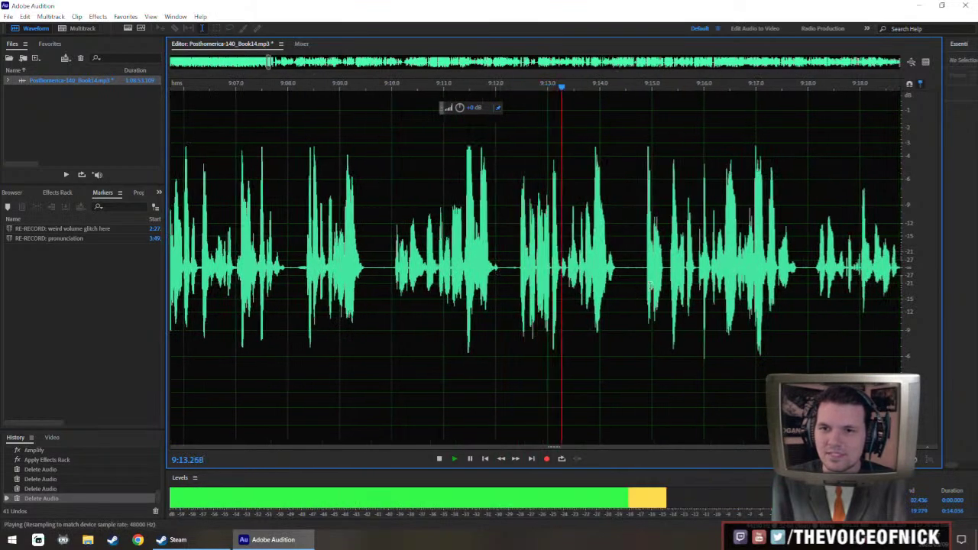
left_click(400, 272)
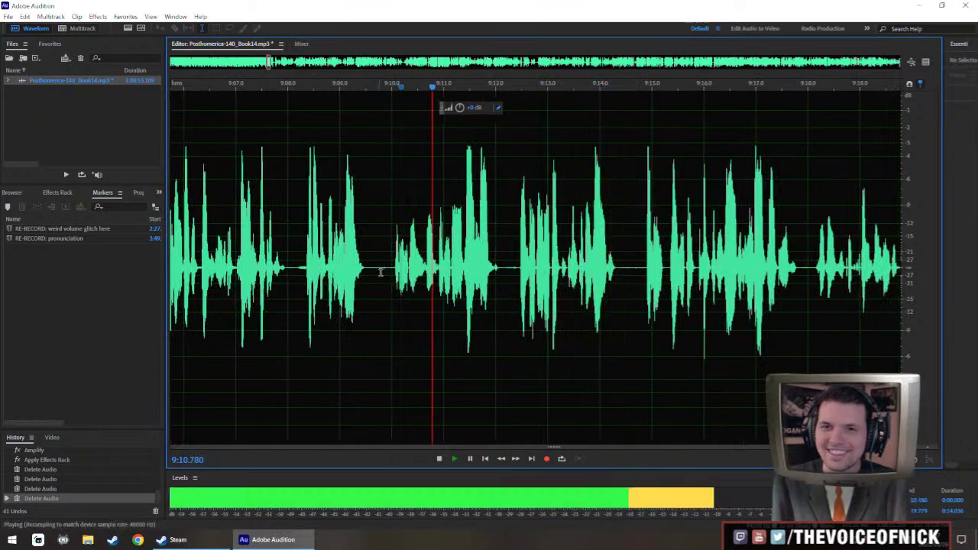
key("minus")
key("minus")
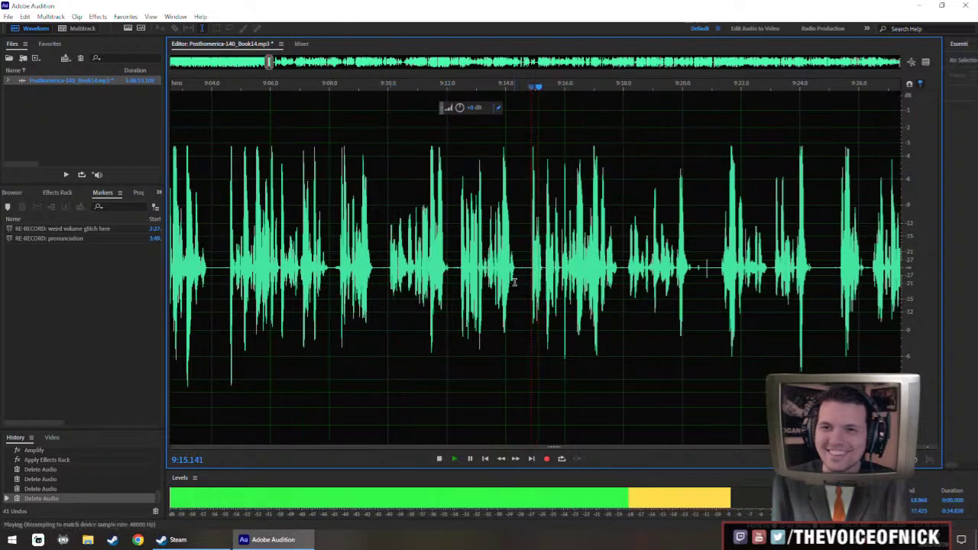
Replay the phrase starting at about 9:12.5 and delete the audio from there to about 9:14.9.
key("equal")
key("equal")
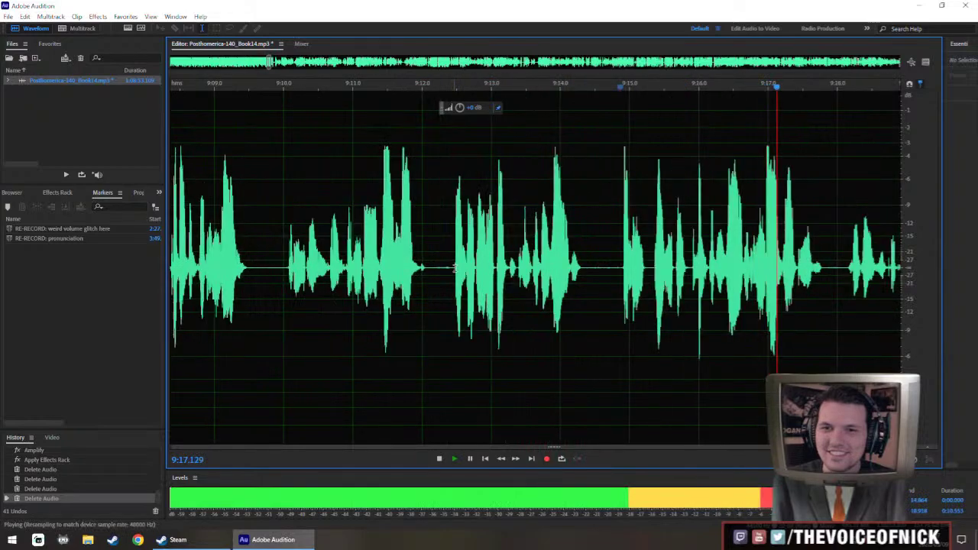
left_click(454, 279)
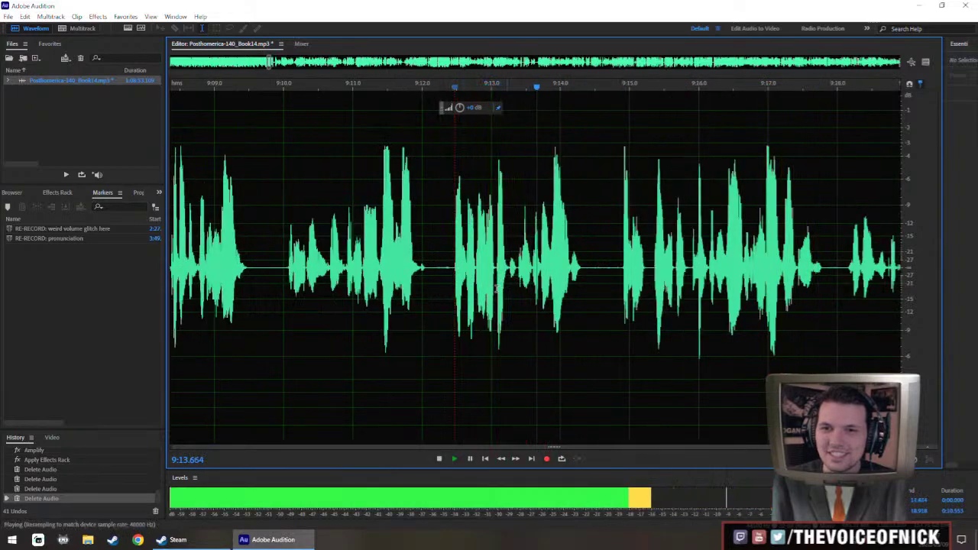
left_click_drag(454, 305, 620, 309)
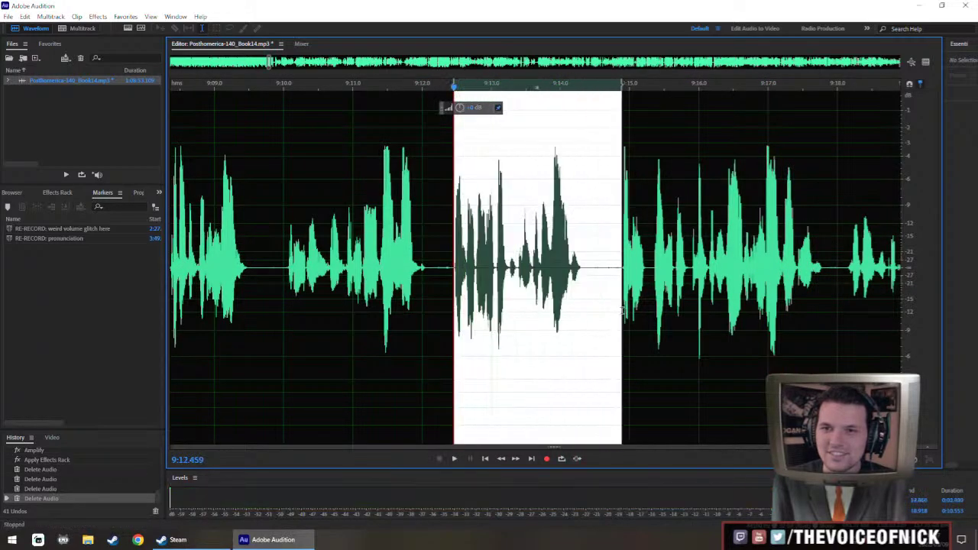
key("Delete")
Raise the level of the quiet passage from about 9:09.9 to 9:11.4 and apply the effects rack.
key("minus")
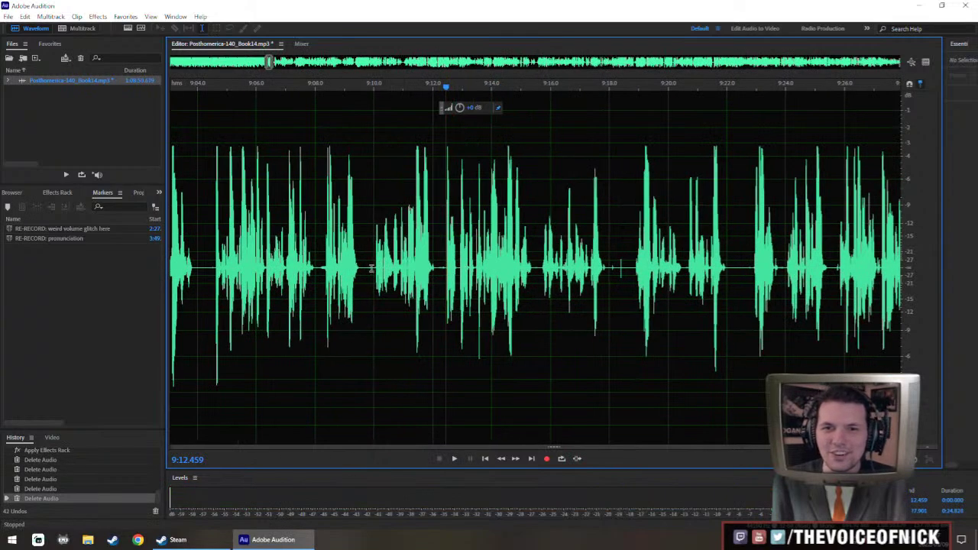
left_click_drag(372, 268, 413, 290)
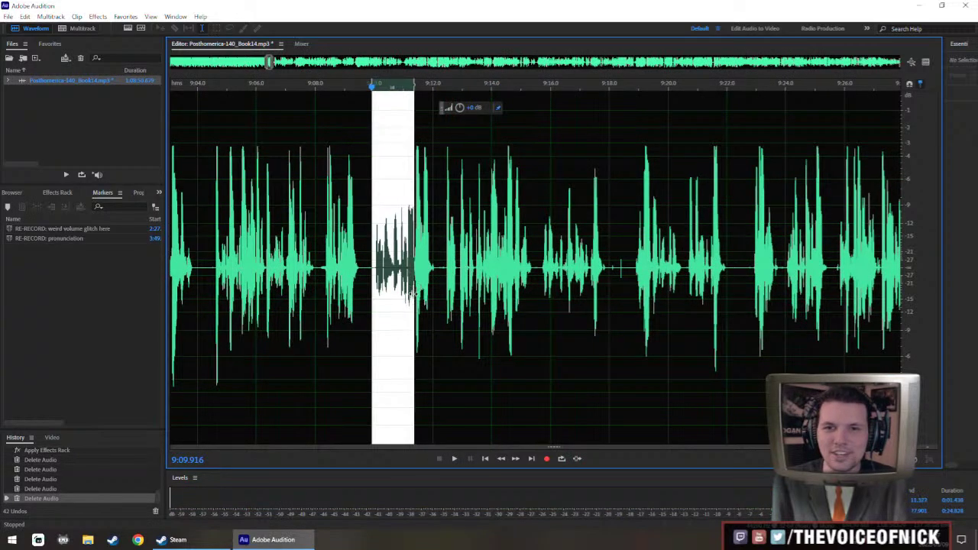
scroll(401, 275, "up", 3)
left_click_drag(459, 108, 470, 110)
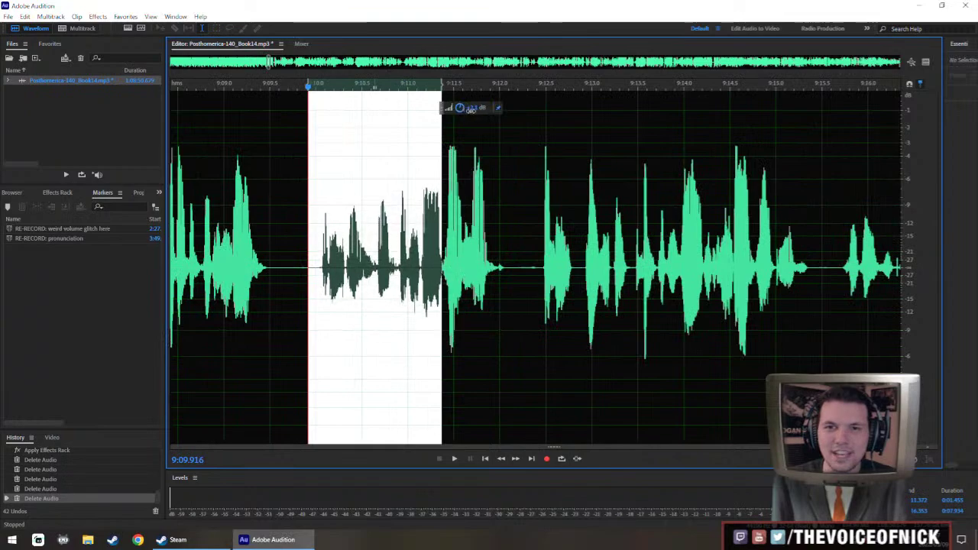
scroll(454, 248, "down", 2)
left_click(490, 276)
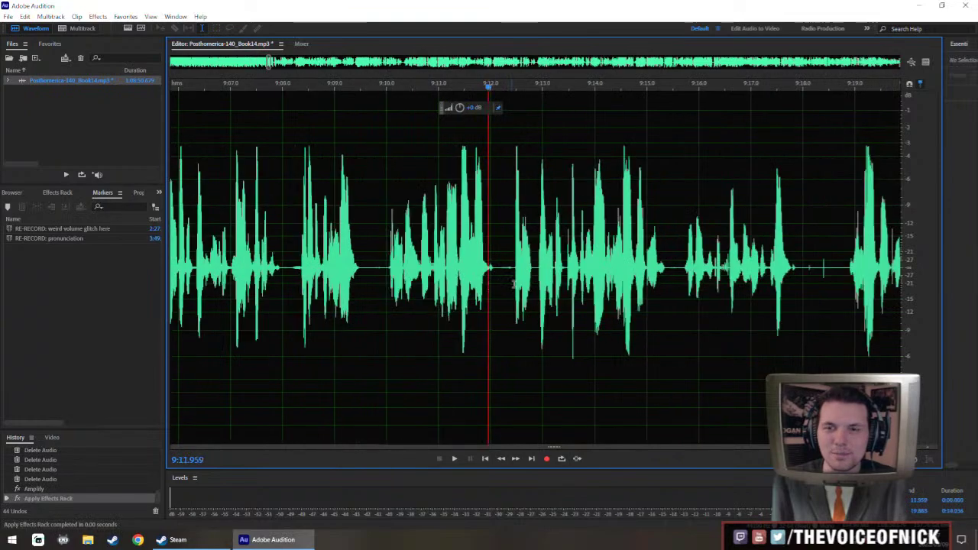
Raise the level of the passage from about 9:12.4 to 9:14.0, apply the effects rack, and replay from about 9:07.5.
left_click_drag(512, 282, 593, 308)
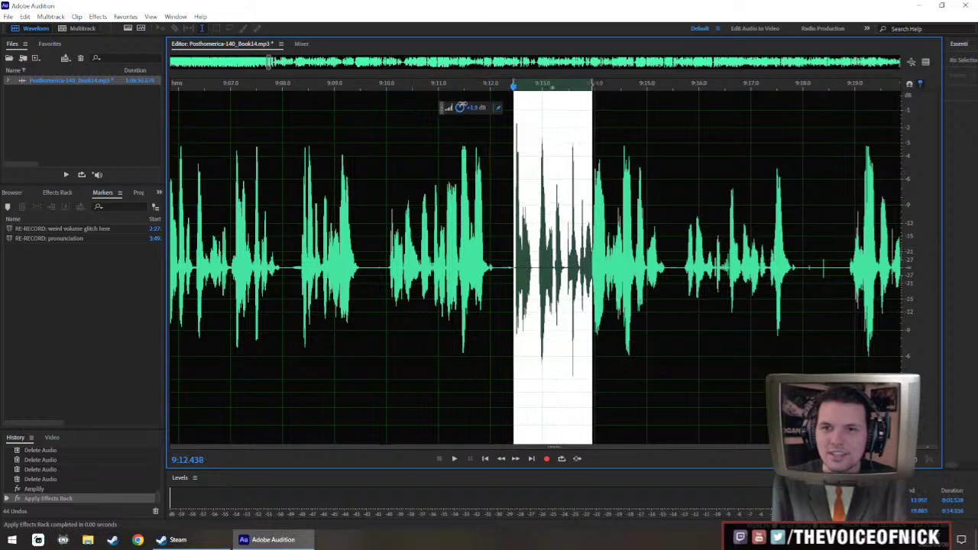
left_click(266, 275)
key("space")
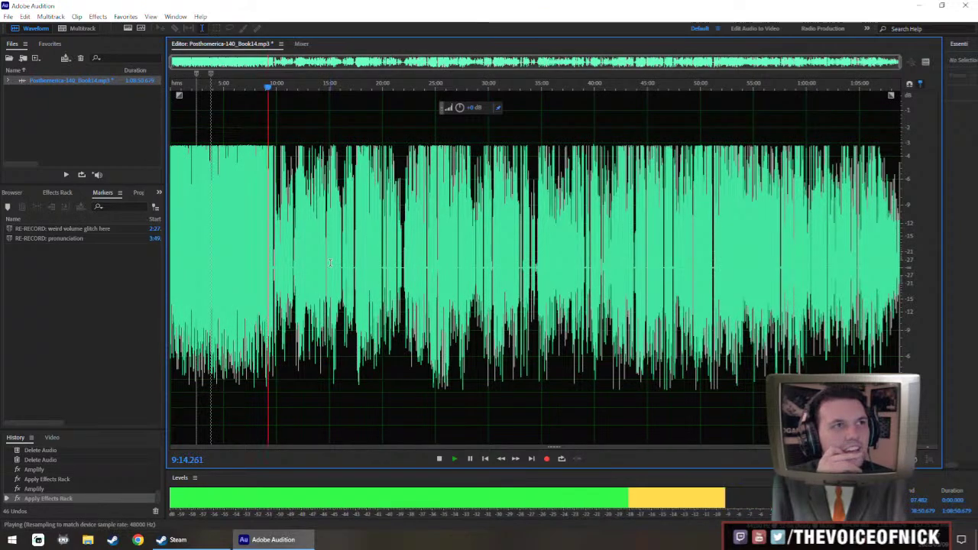
scroll(330, 263, "up", 10)
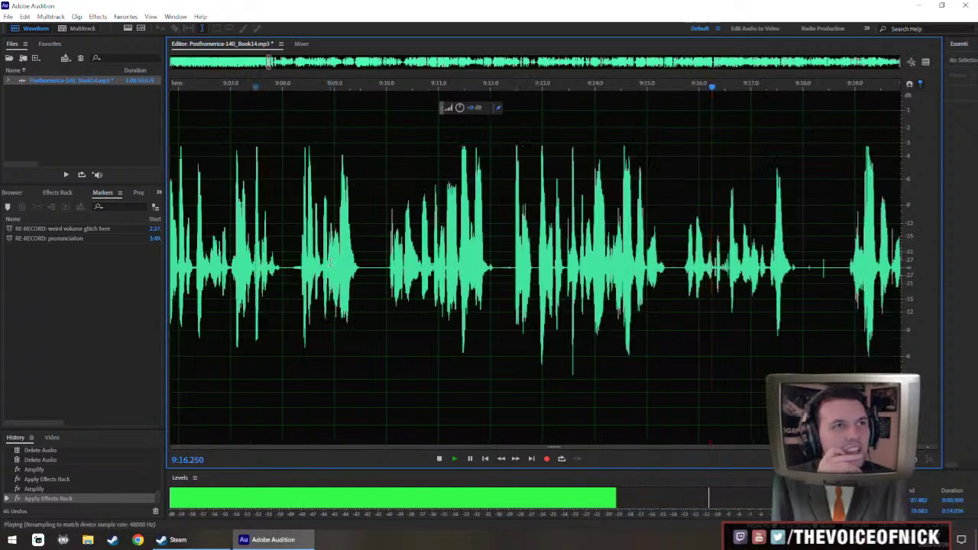
Listen on to about 9:22, then compare the phrases starting at about 9:15.6 and 9:18.8.
scroll(330, 263, "down", 1)
scroll(330, 263, "up", 3)
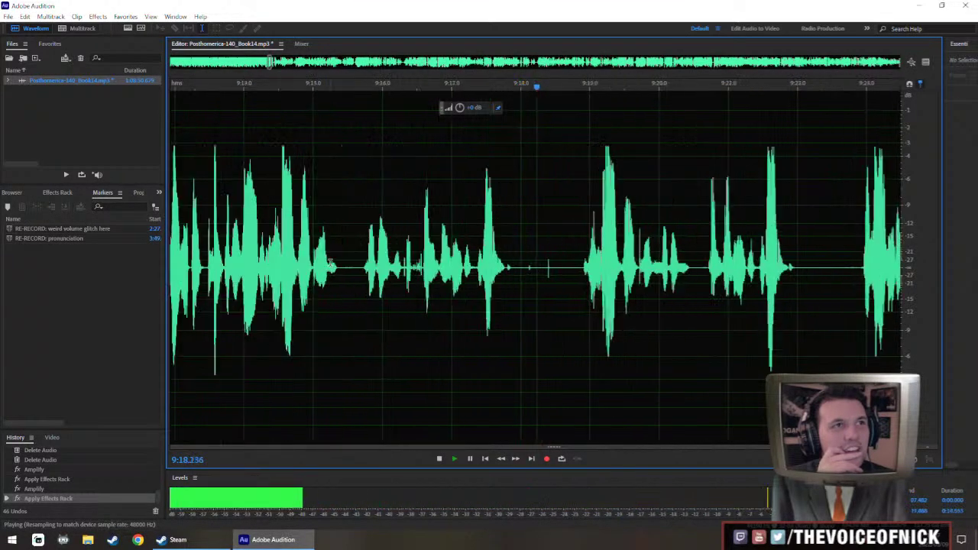
scroll(330, 263, "down", 1)
scroll(330, 263, "up", 1)
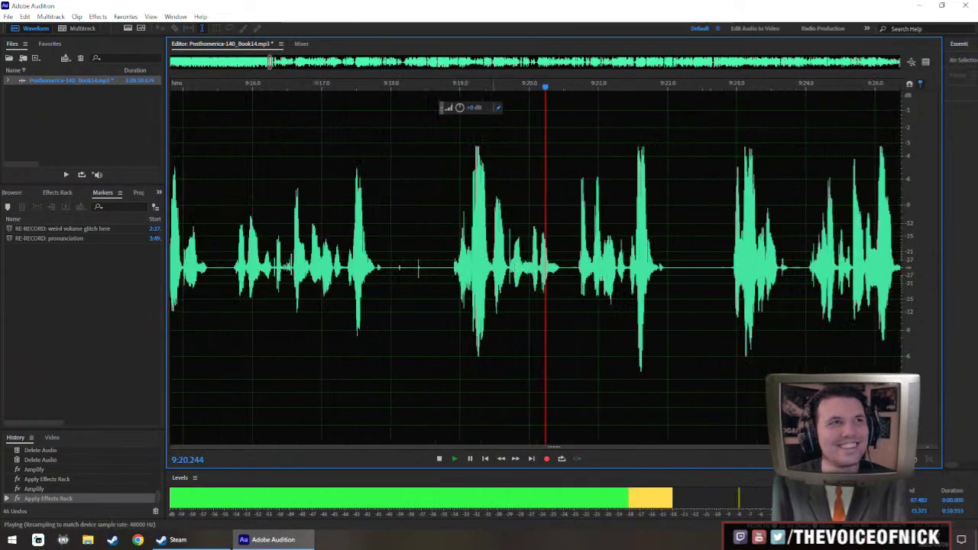
scroll(590, 276, "down", 2)
key("space")
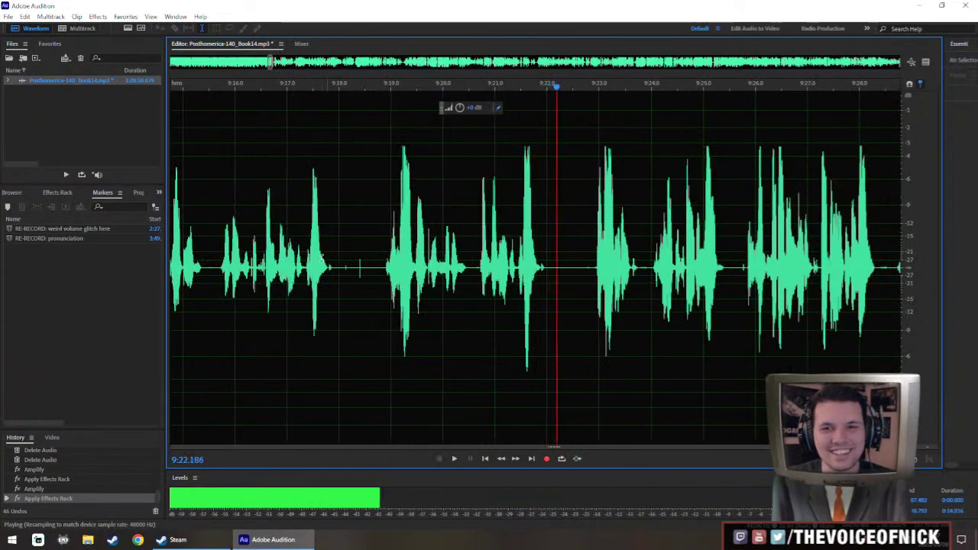
left_click(273, 285)
key("space")
left_click(304, 278)
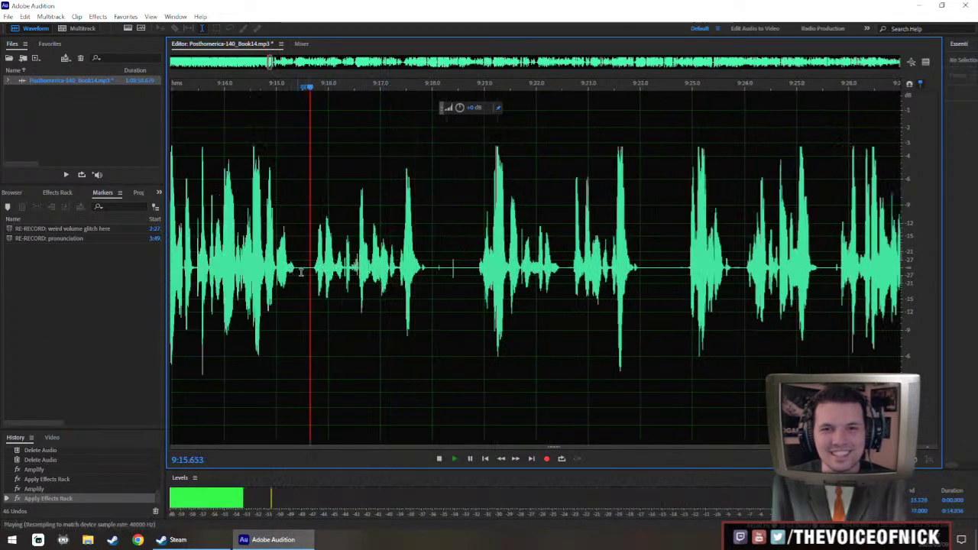
left_click_drag(312, 285, 327, 286)
left_click(501, 275)
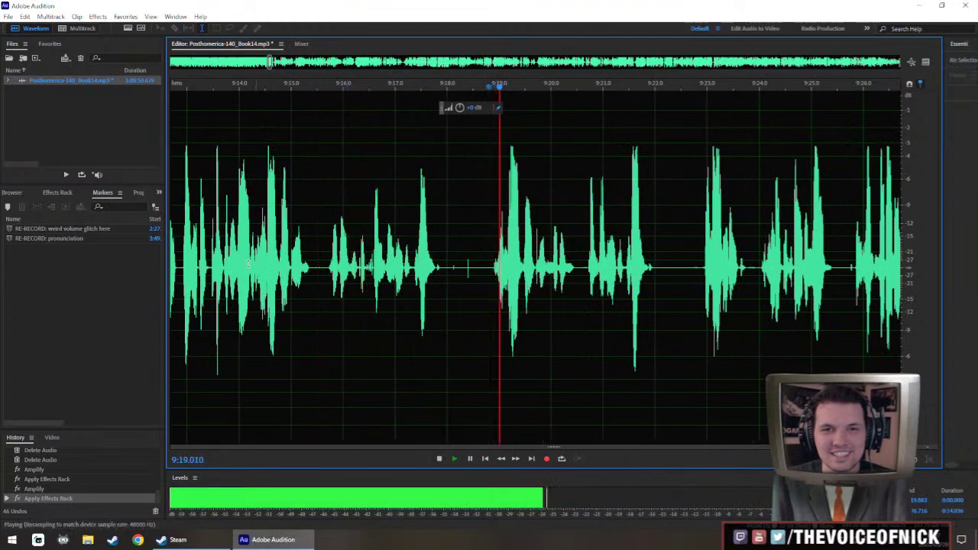
Find the splice point after 9:14, delete the audio from about 9:14.8 to 9:19.5, and replay from about 9:14.2.
left_click(233, 267)
key("space")
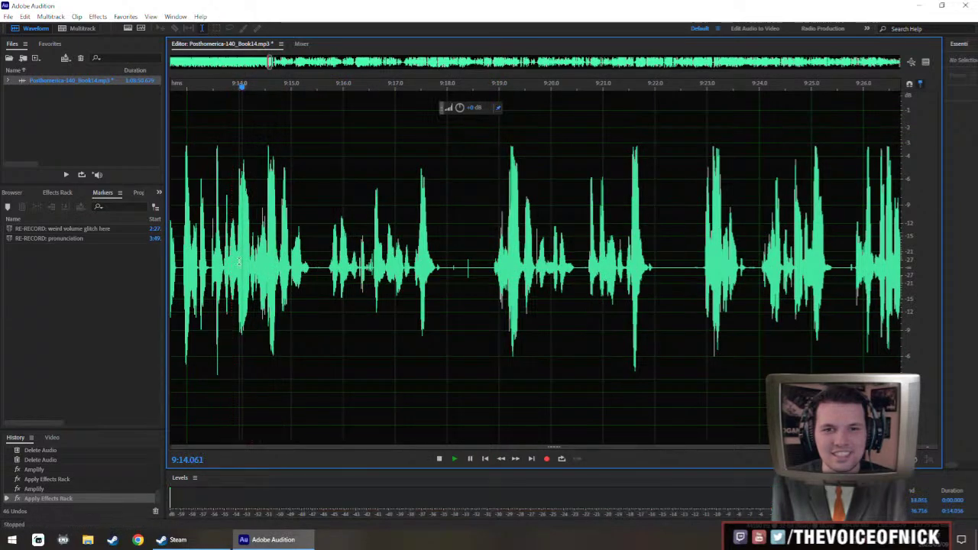
key("space")
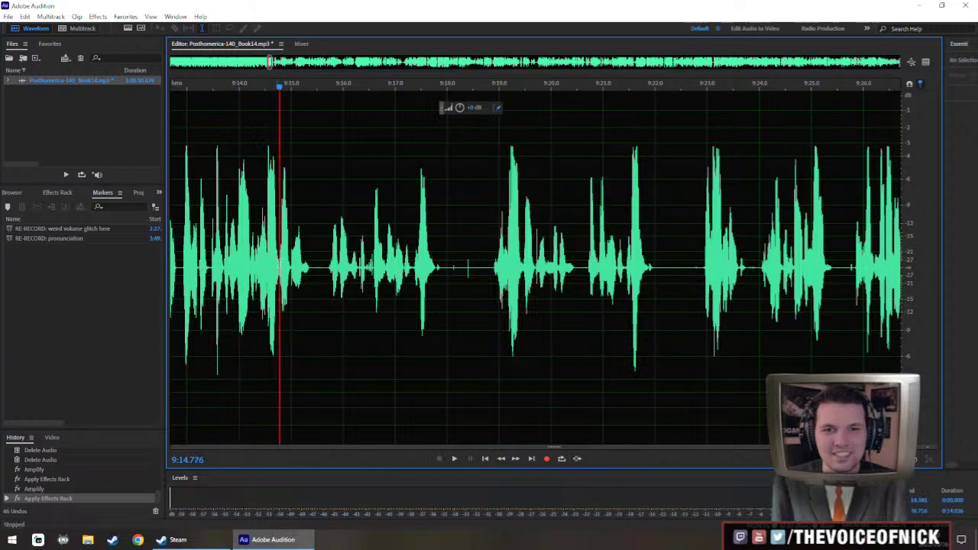
left_click_drag(279, 264, 525, 308)
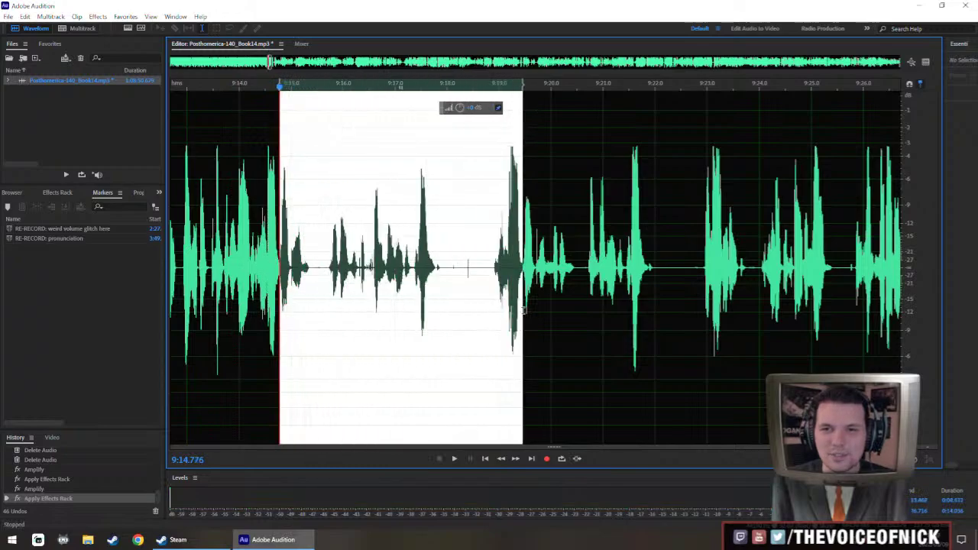
key("Delete")
key("space")
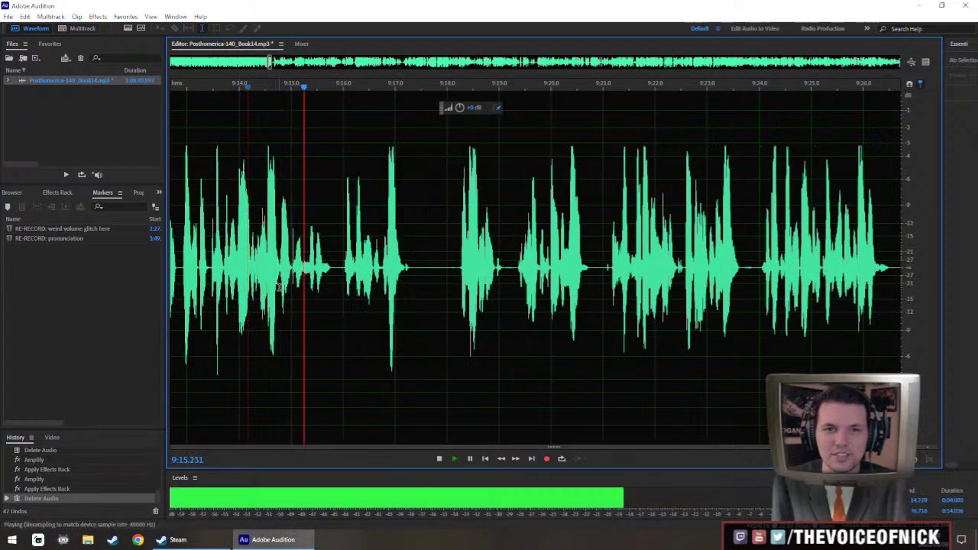
Replay the join from about 9:13.5 and listen on past 9:18, checking the edit and the following pause.
left_click(215, 242)
scroll(225, 246, "up", 3)
scroll(470, 290, "down", 3)
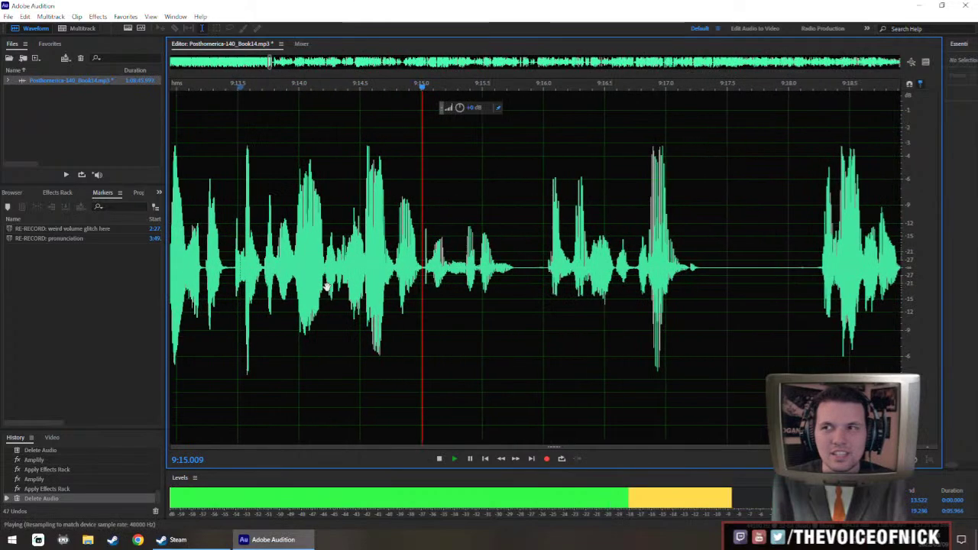
scroll(470, 291, "down", 2)
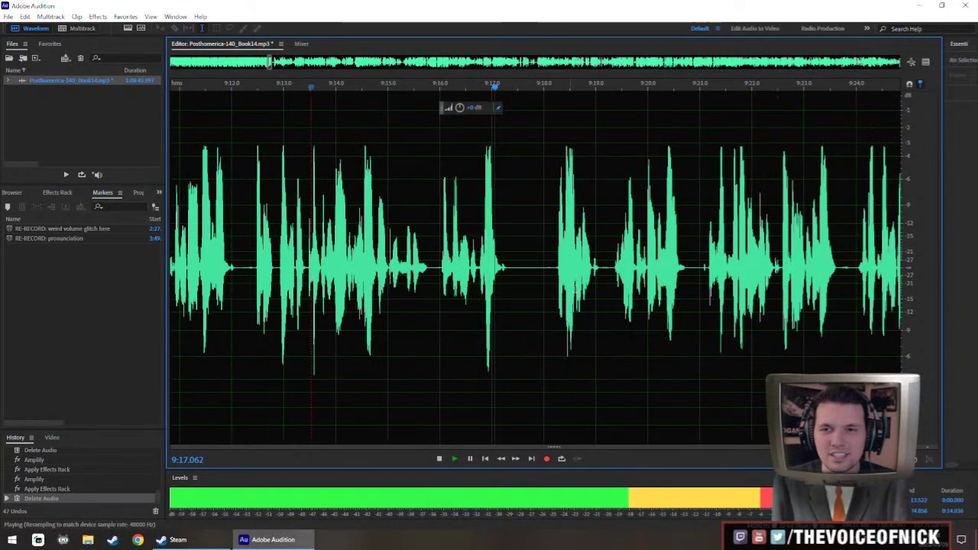
key("space")
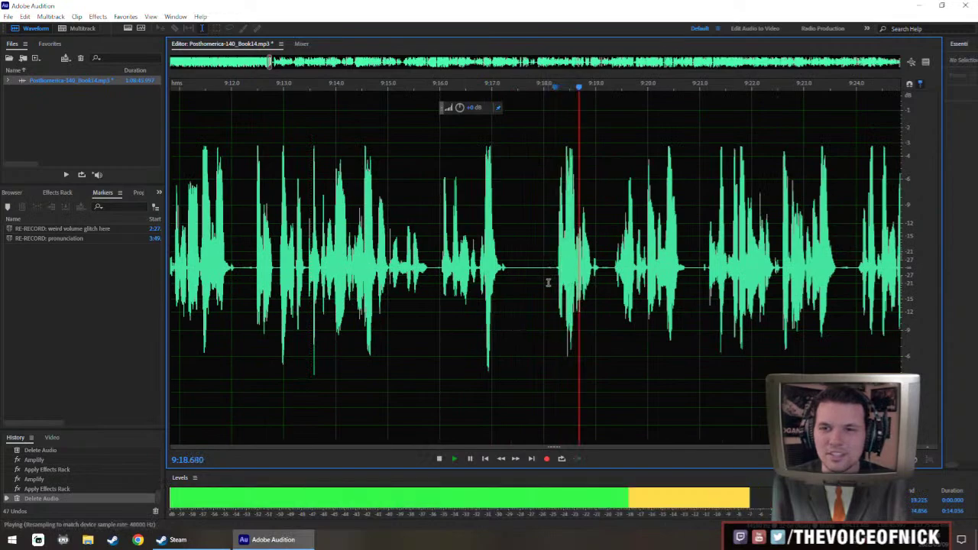
Replay from about 9:15.6 and listen on past 9:29, checking the pauses and locating the repeated takes.
scroll(411, 277, "down", 10)
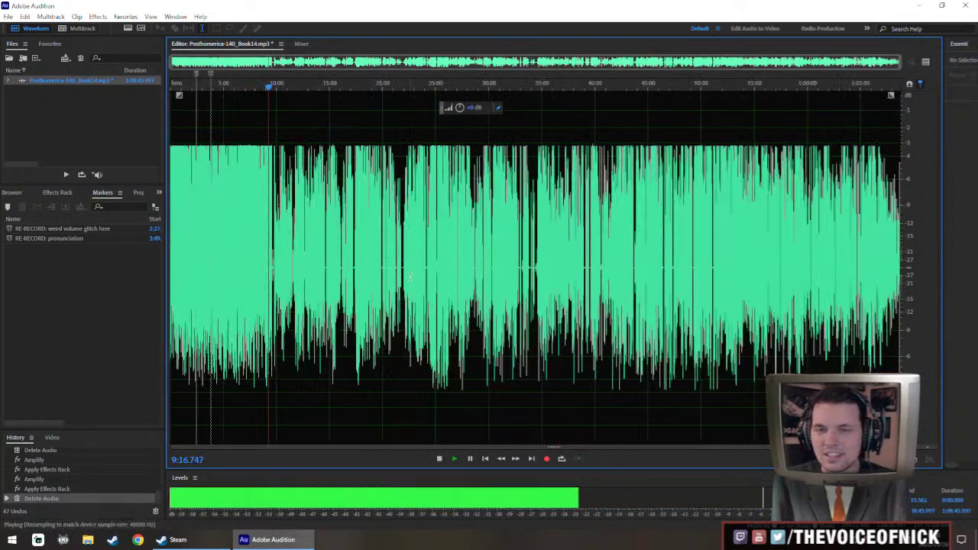
scroll(410, 277, "up", 10)
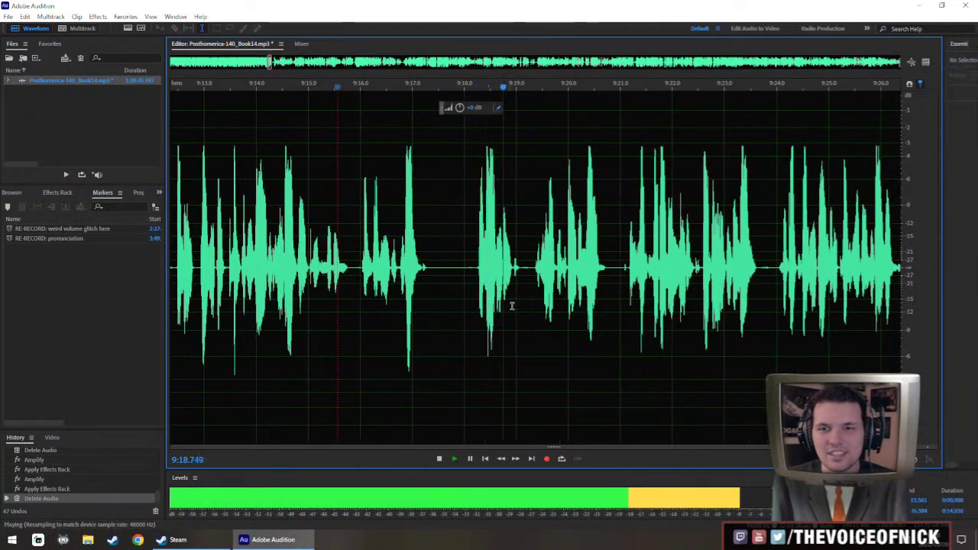
left_click_drag(513, 307, 406, 321)
left_click_drag(494, 314, 433, 337)
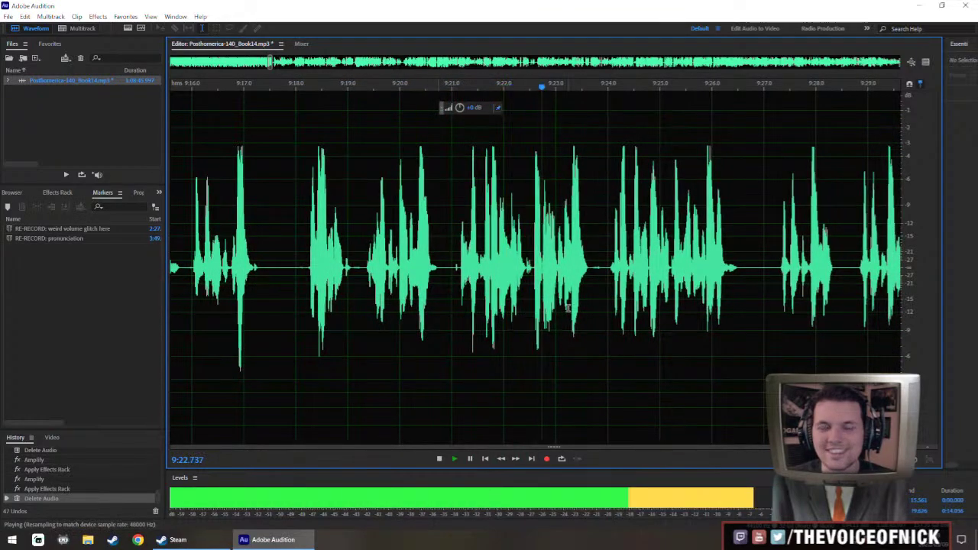
scroll(568, 306, "down", 4)
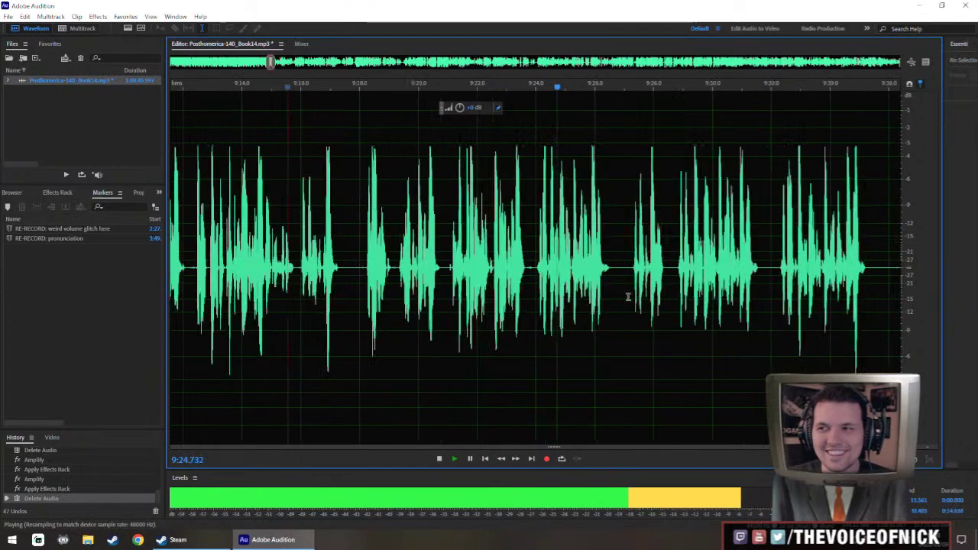
scroll(628, 297, "up", 3)
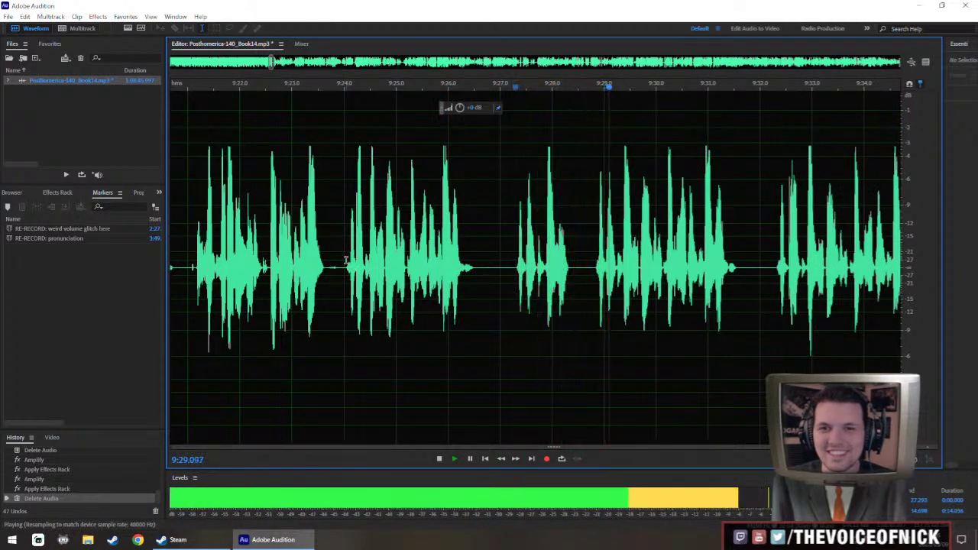
Delete the unwanted takes from about 9:24.0 to 9:32.1 and replay the join from about 9:22.
left_click_drag(346, 285, 589, 330)
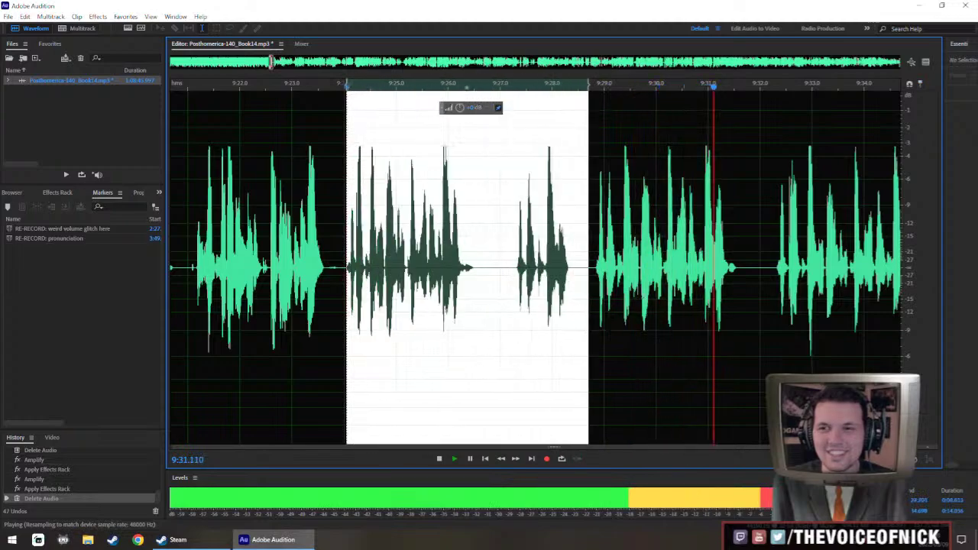
scroll(566, 294, "down", 2)
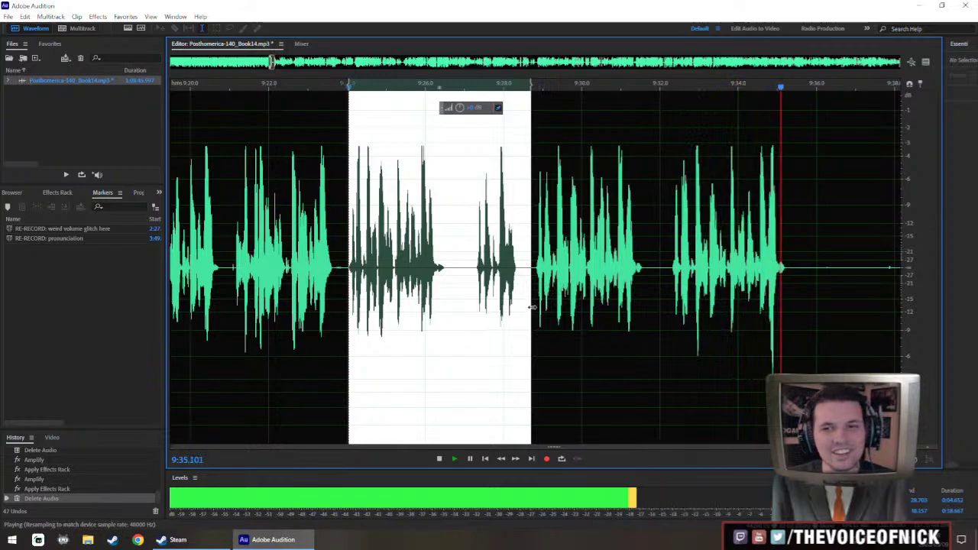
left_click_drag(536, 291, 665, 325)
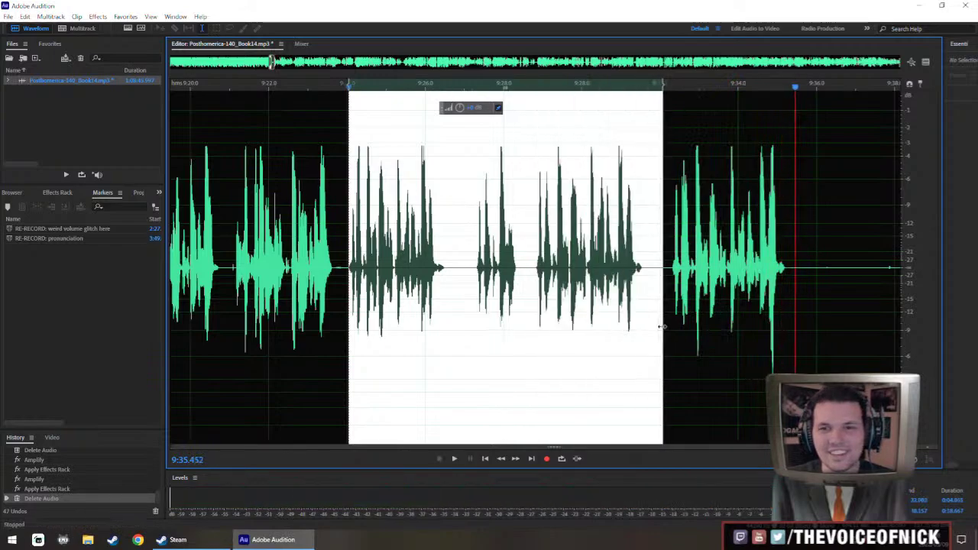
key("Delete")
key("backslash")
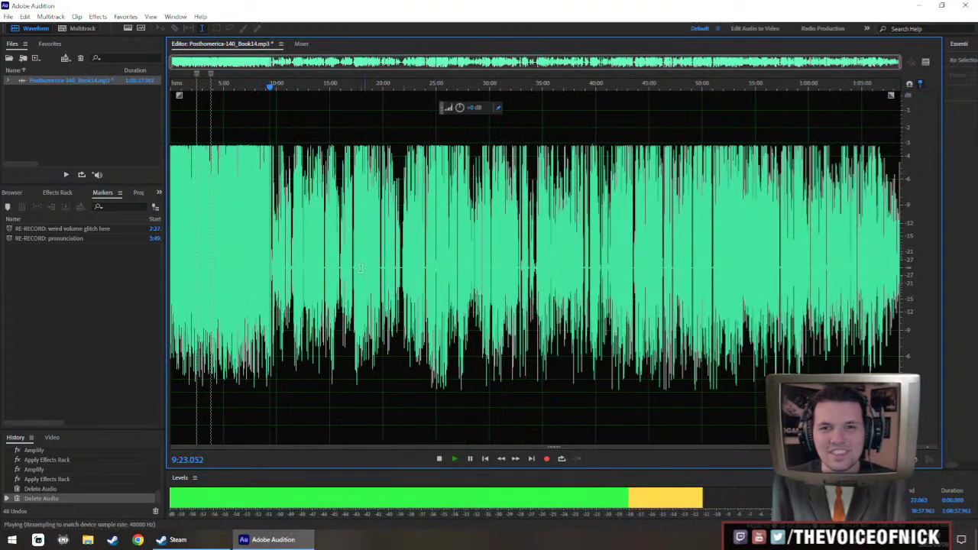
scroll(269, 260, "up", 20)
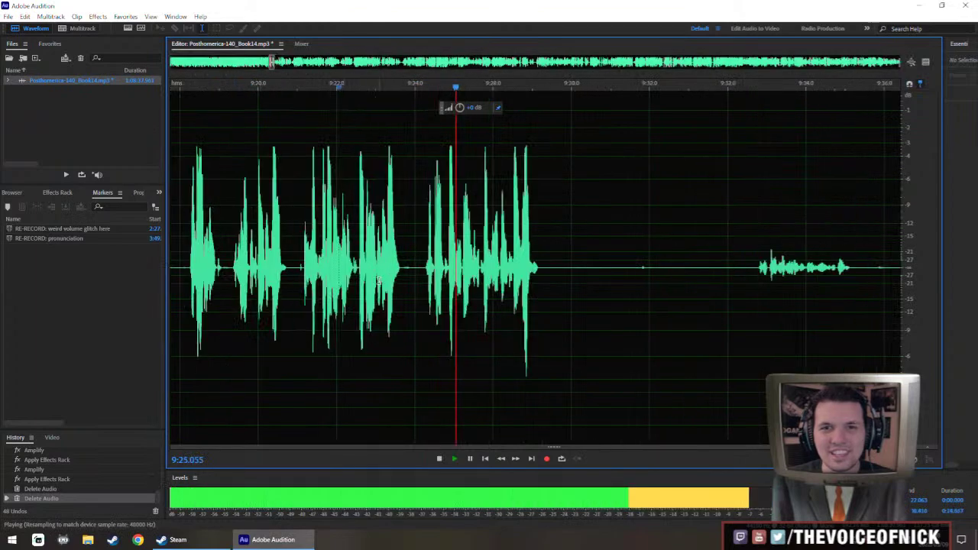
Silence the sound in the pause at about 9:23.8, delete that short stretch, and replay from about 9:22.
key("space")
mouse_move(411, 280)
left_mouse_down()
mouse_move(438, 283)
mouse_move(422, 288)
left_mouse_up()
key("shift+s")
key("Return")
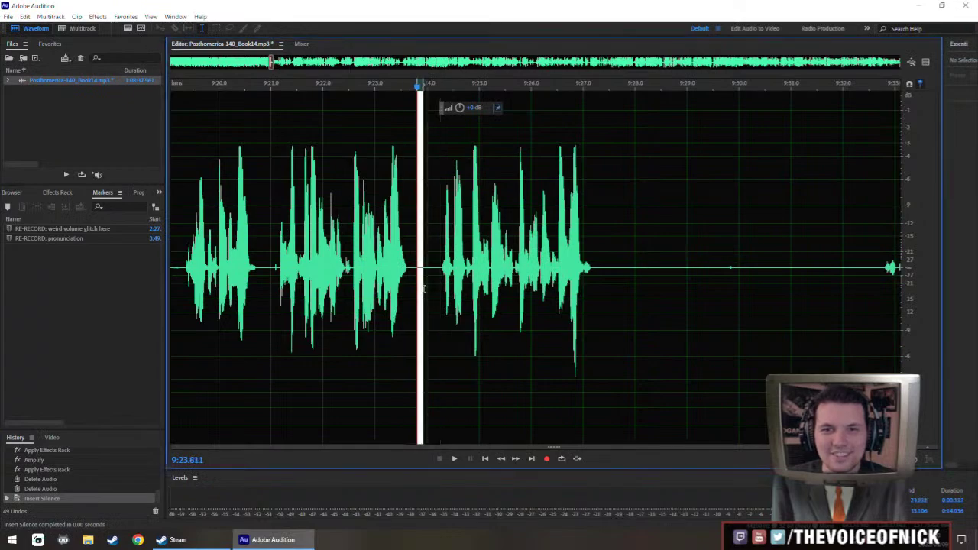
key("Delete")
key("backslash")
key("space")
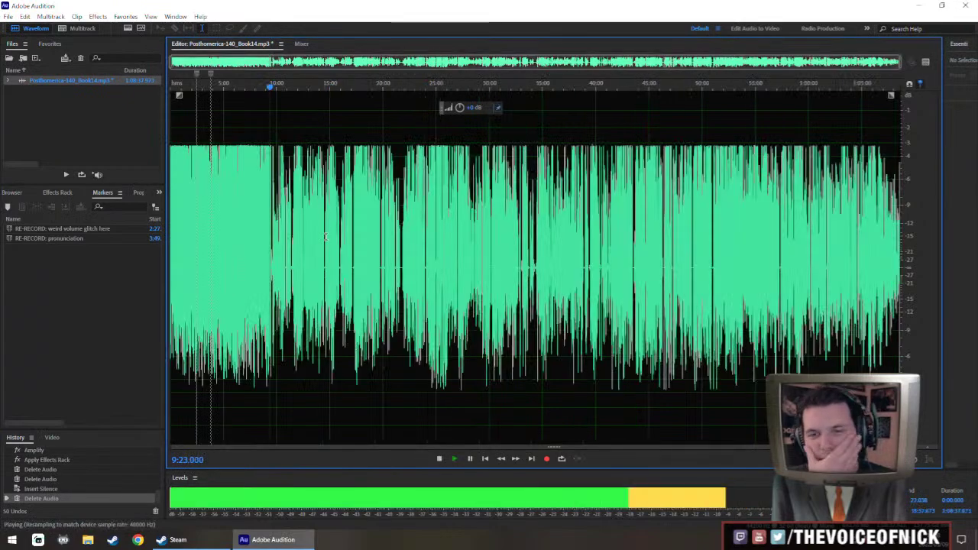
key("backslash")
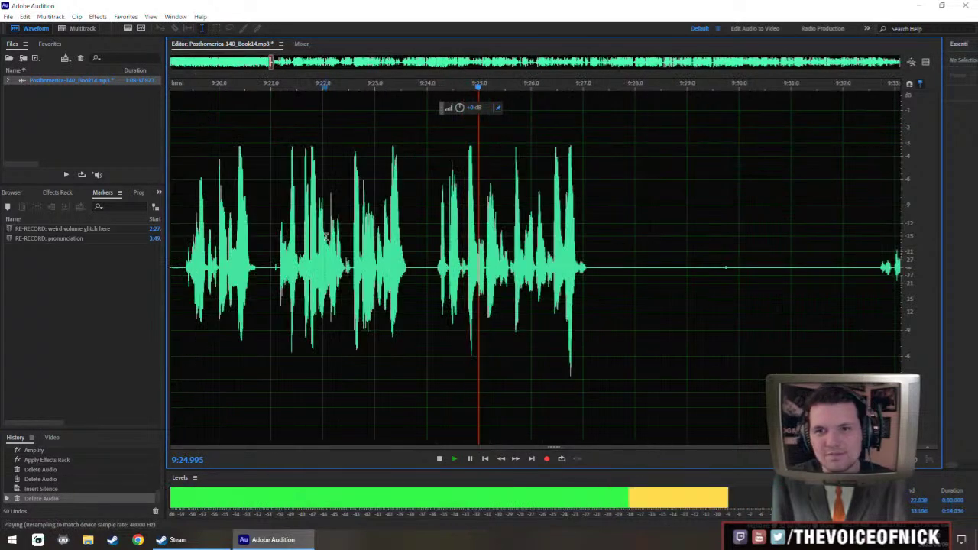
Delete another short piece of the pause at about 9:23.8 and replay from about 9:22.2.
key("space")
left_click_drag(418, 288, 425, 288)
key("Delete")
left_click(335, 234)
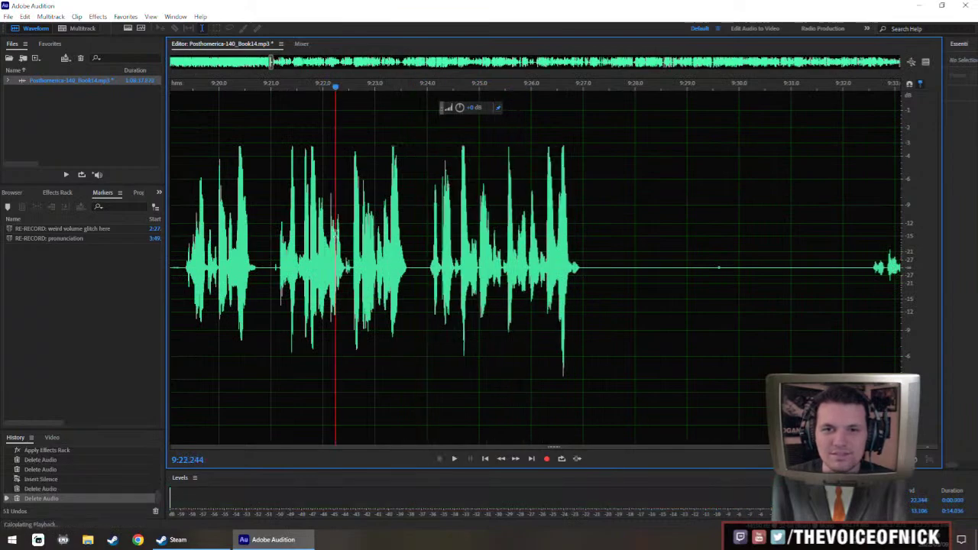
key("space")
key("backslash")
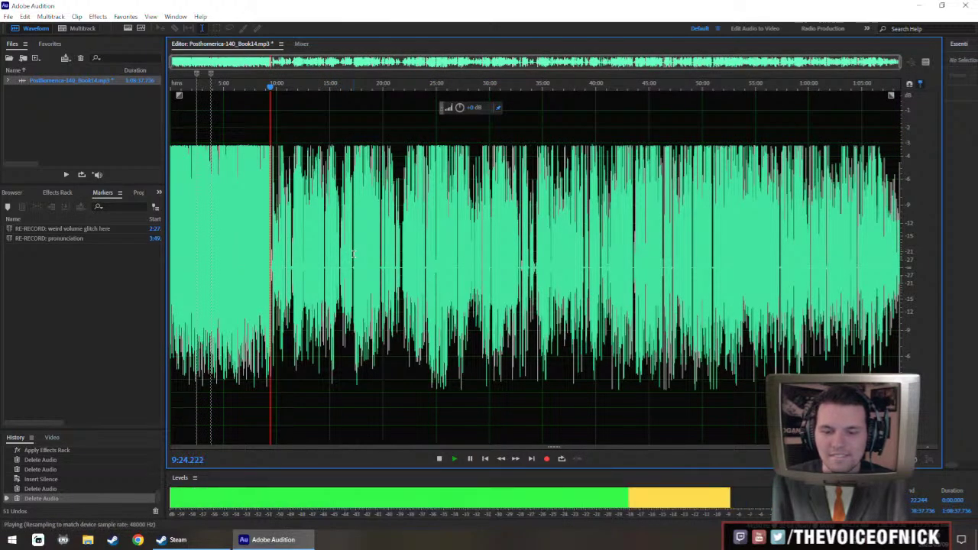
key("equal")
scroll(473, 243, "down", 4)
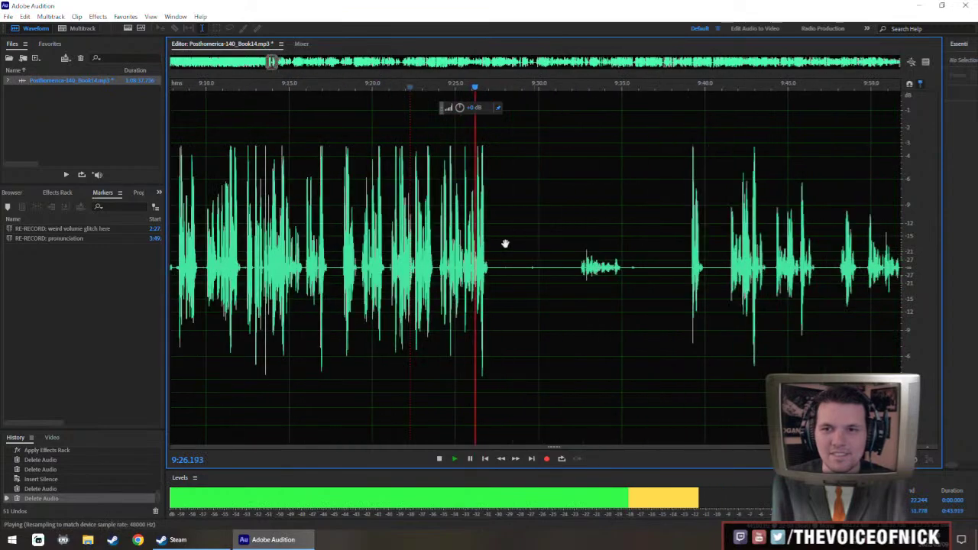
Replace the unwanted audio from about 9:27.0 to 9:41.0 with 1.5 seconds of silence.
key("space")
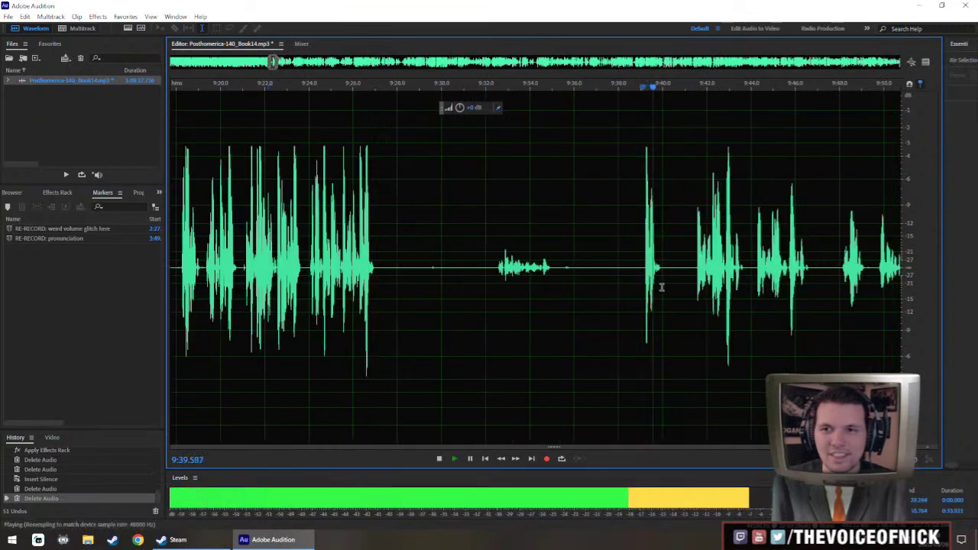
left_click_drag(376, 271, 686, 325)
key("Delete")
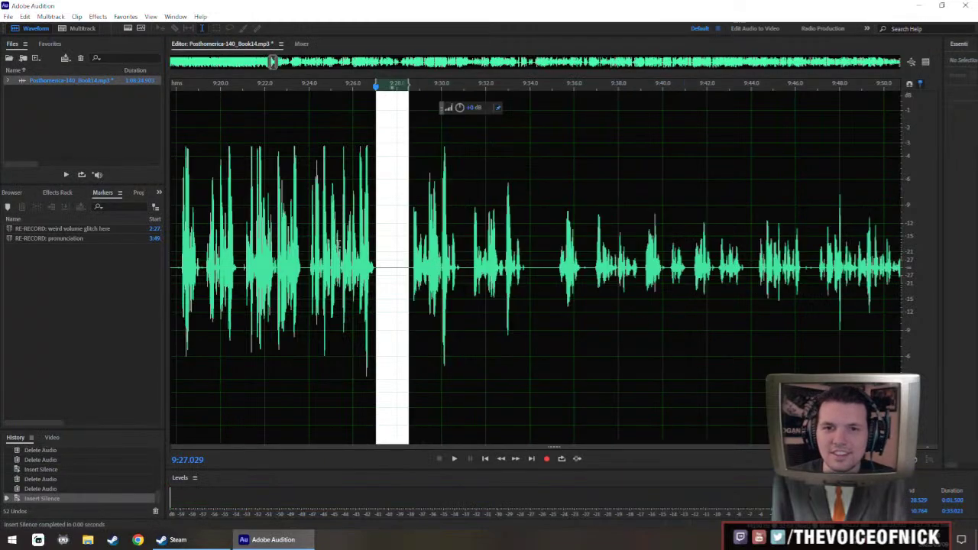
Fit the selection to the whole gap between the phrases, about 9:26.9 to 9:28.7, and replace it with 1.5 seconds of silence.
scroll(339, 244, "up", 4)
left_click_drag(477, 283, 473, 286)
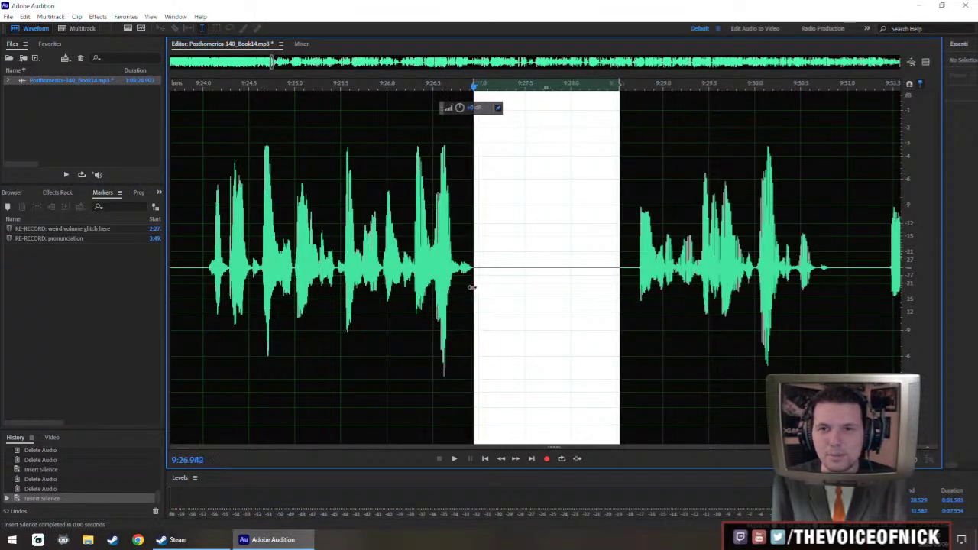
scroll(544, 277, "up", 2)
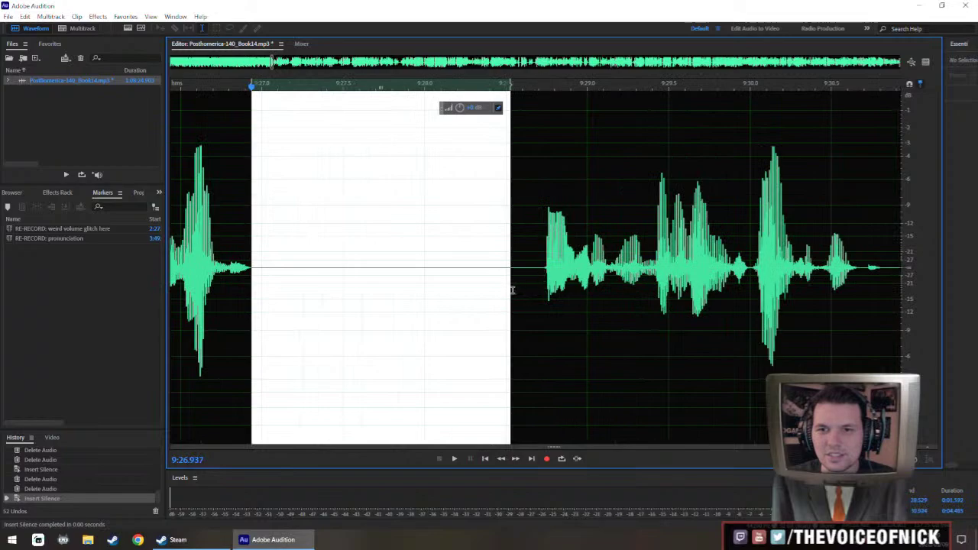
left_click_drag(513, 290, 549, 299)
scroll(513, 286, "down", 4)
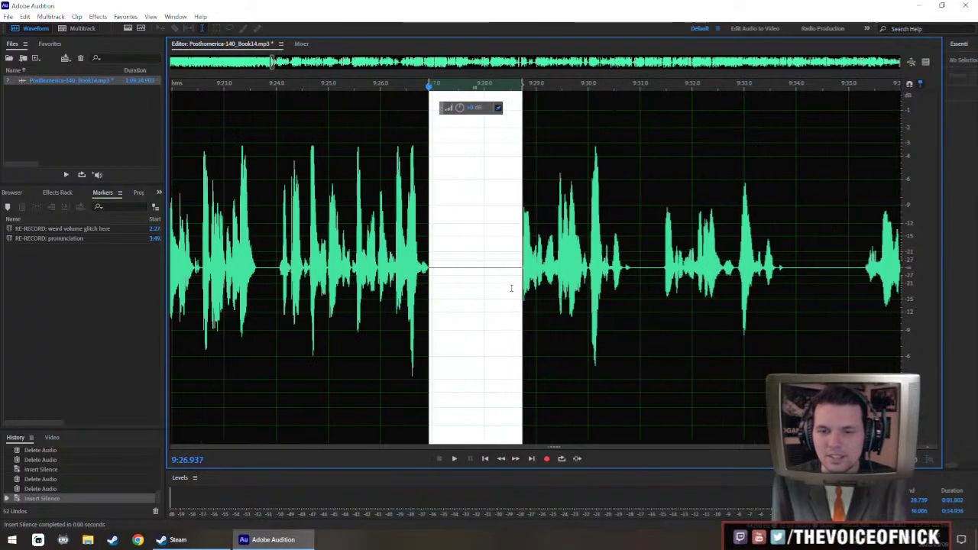
key("shift+s")
type("1.5")
key("Return")
scroll(421, 230, "down", 4)
scroll(456, 248, "up", 4)
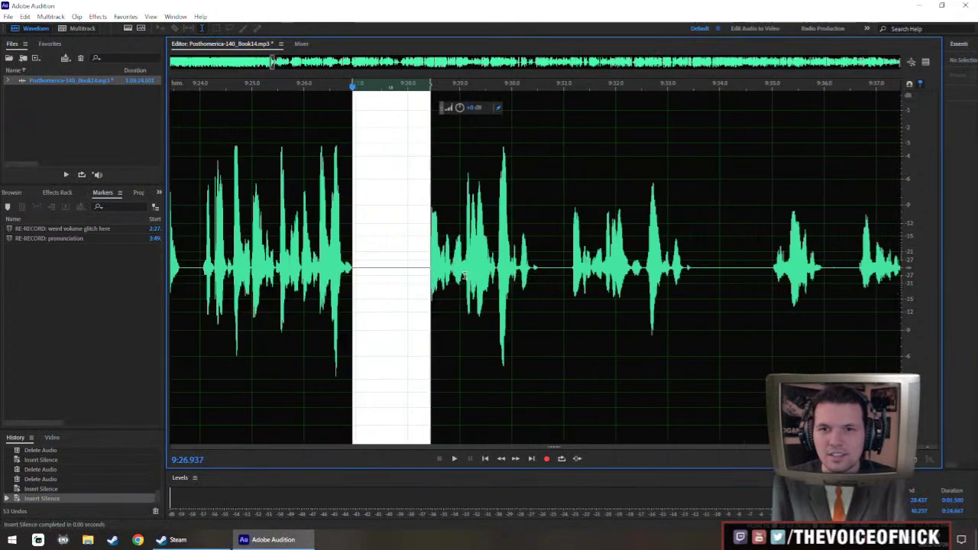
Raise the level of the quieter passage from about 9:28.1 to 10:07.1 and apply the effects rack to it.
left_click(465, 266)
left_click_drag(426, 273, 685, 309)
scroll(712, 305, "down", 5)
scroll(729, 300, "down", 3)
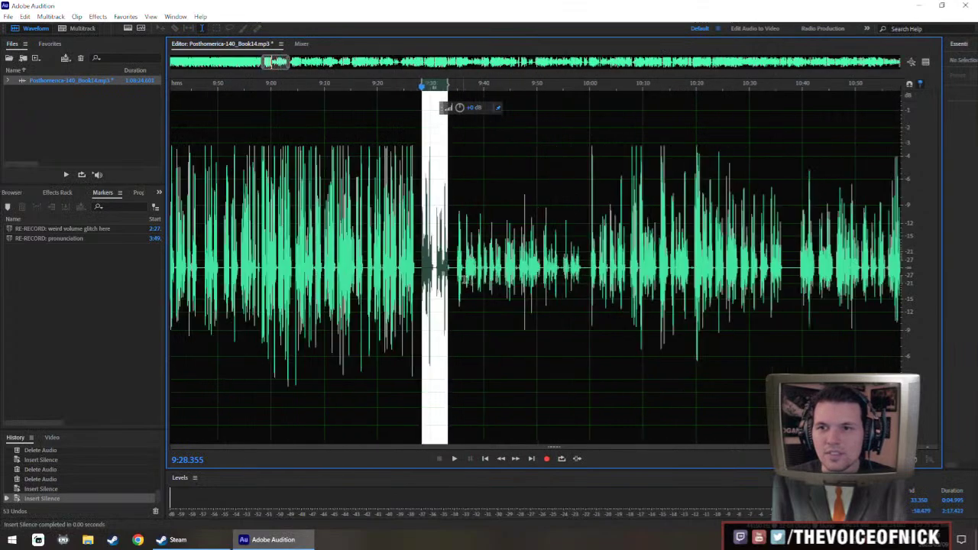
left_click_drag(448, 298, 629, 312)
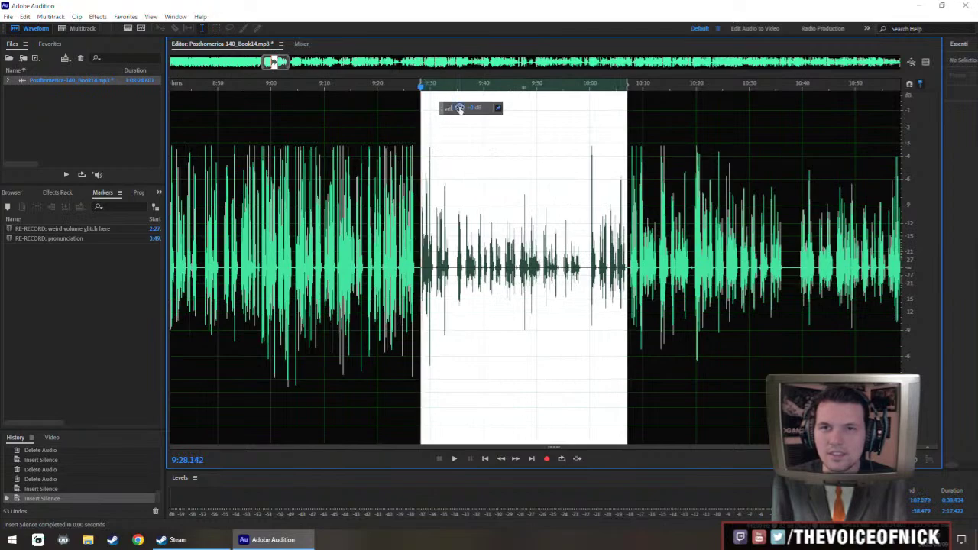
left_click_drag(459, 108, 468, 113)
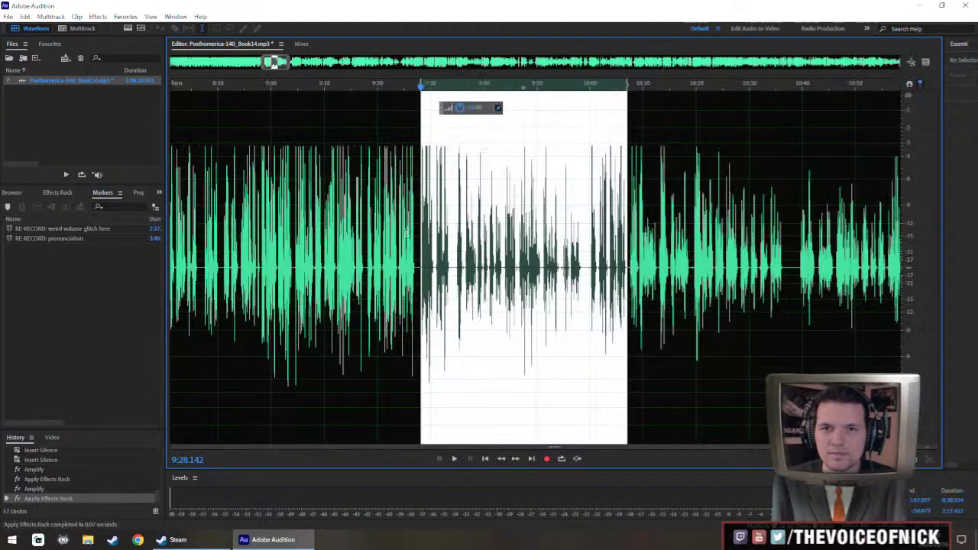
Examine the waveform between about 9:18 and 9:42, comparing the levelled phrases and pauses with those before them.
left_click(408, 233)
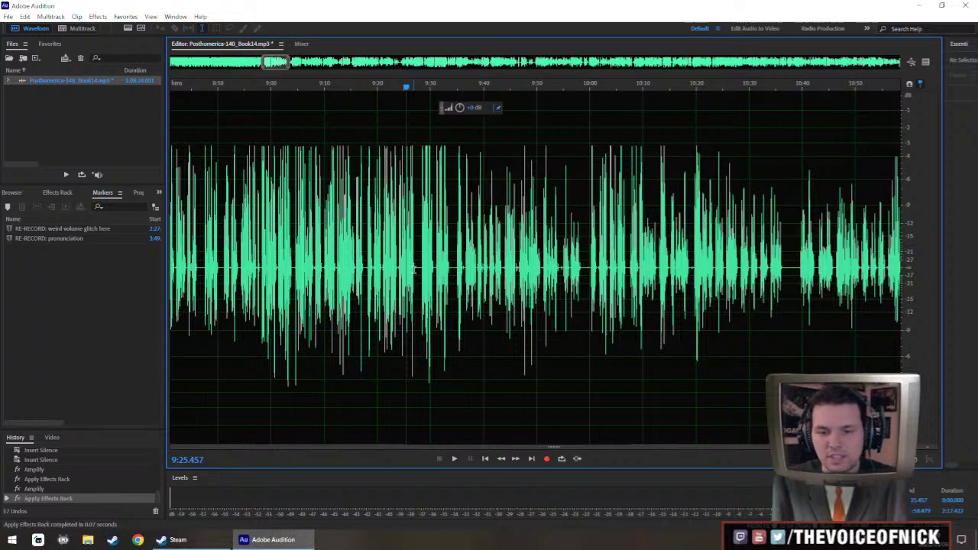
scroll(413, 269, "up", 6)
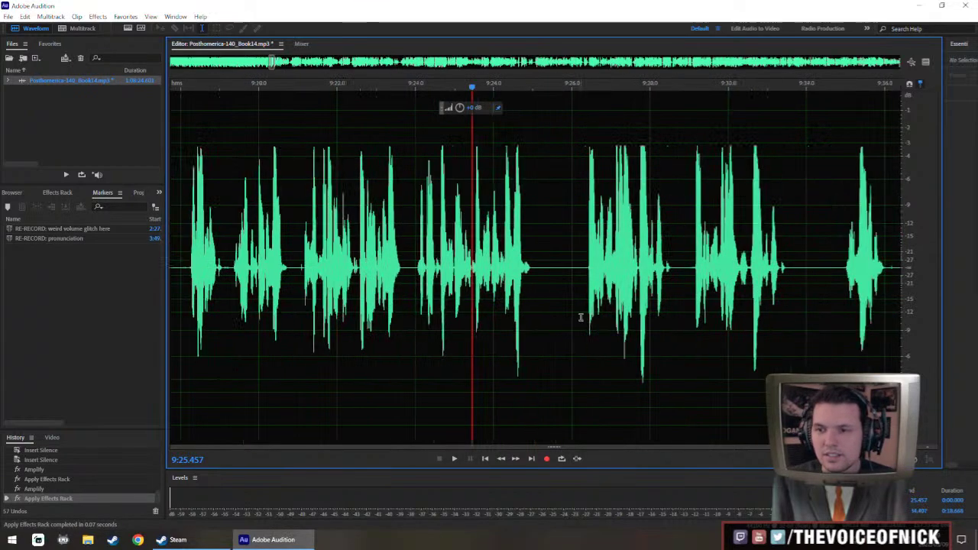
scroll(538, 284, "right", 1)
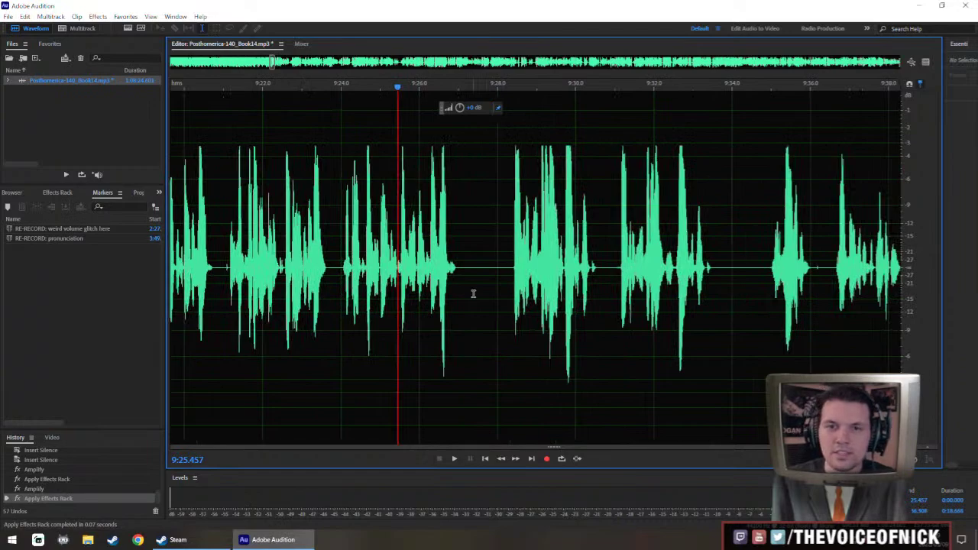
scroll(473, 294, "down", 1)
scroll(535, 289, "left", 1)
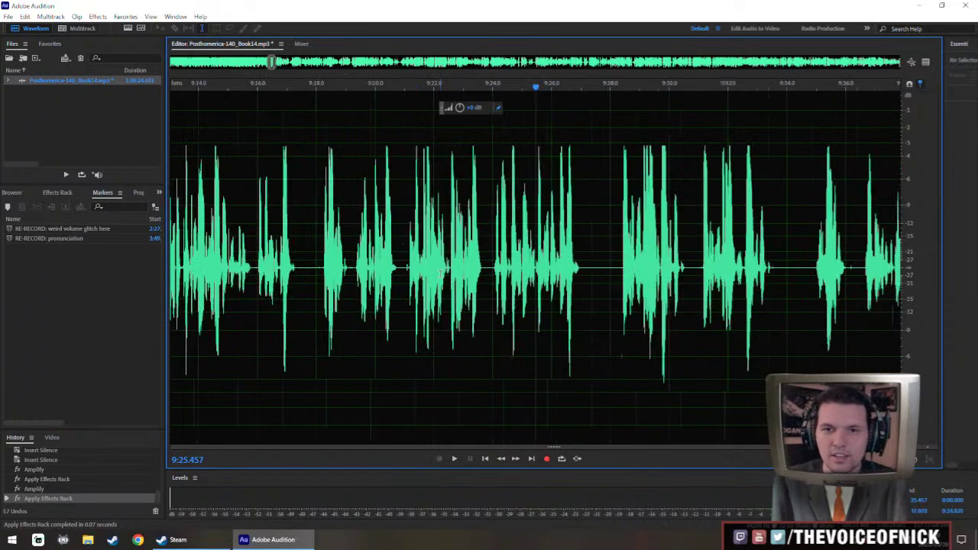
scroll(550, 290, "right", 1)
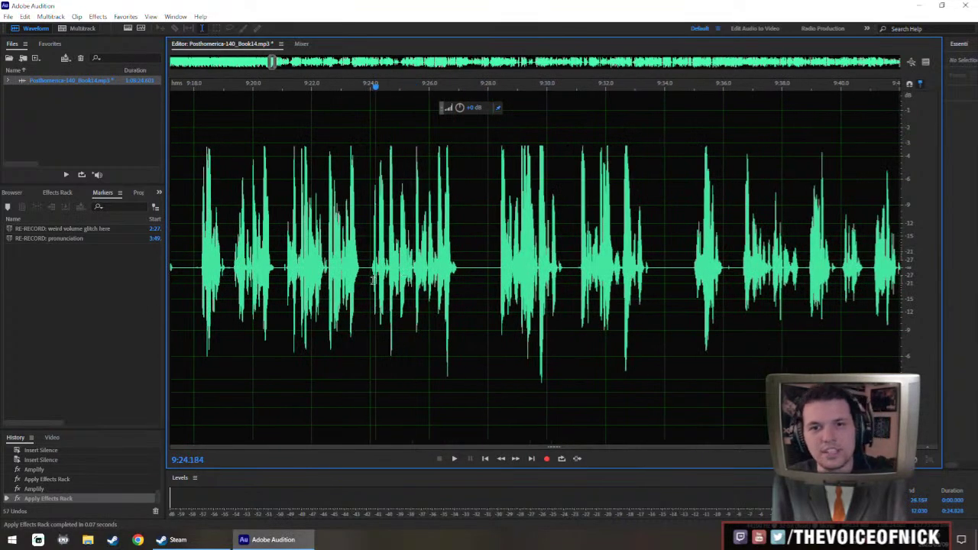
left_click_drag(386, 273, 375, 279)
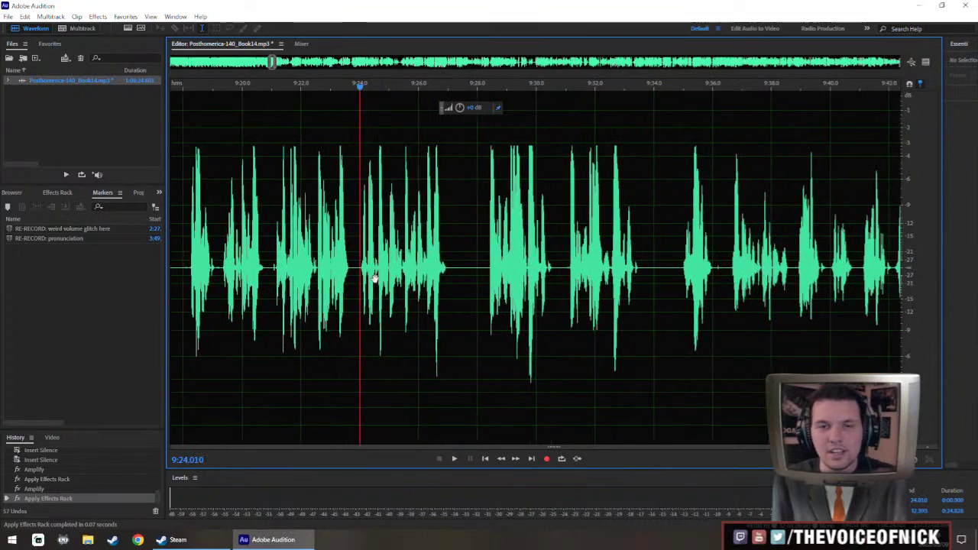
left_click_drag(421, 246, 394, 259)
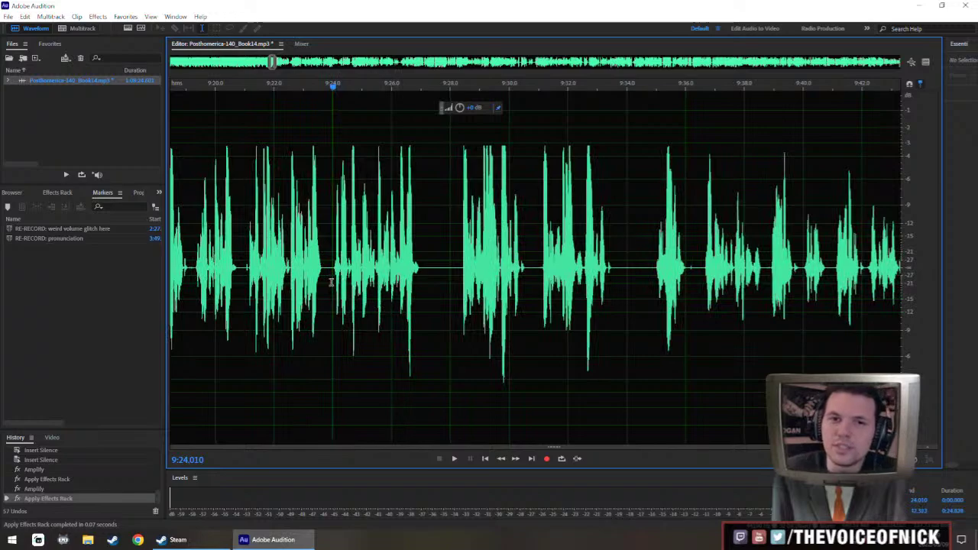
left_click_drag(331, 283, 322, 284)
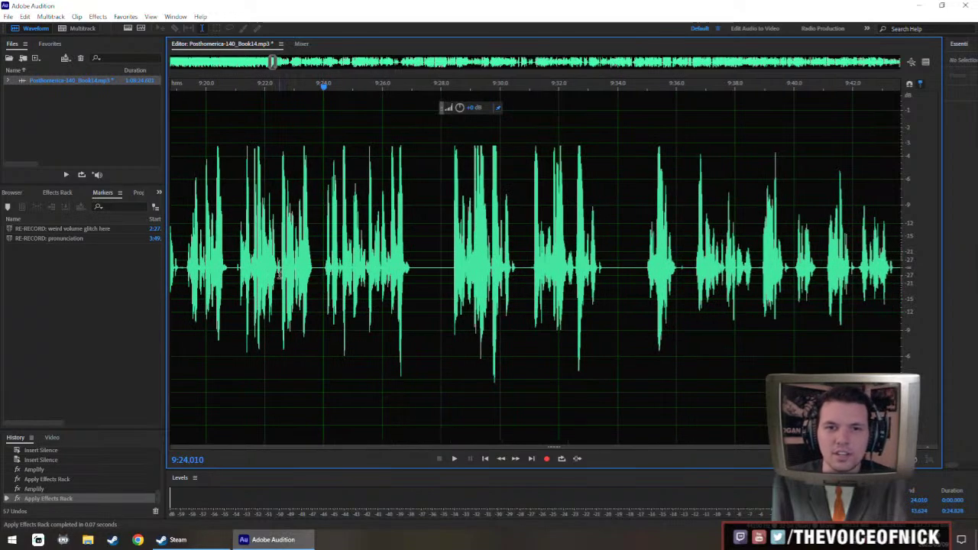
Examine the phrases between about 9:21.0 and 9:23.8, checking the short gap between them near 9:22.5.
left_click_drag(232, 269, 318, 295)
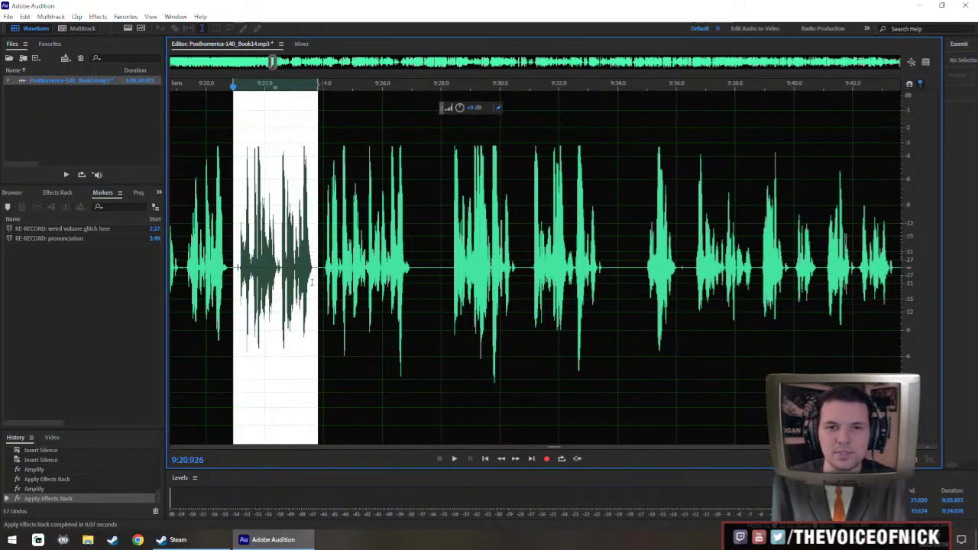
left_click(281, 275)
left_click_drag(235, 269, 317, 297)
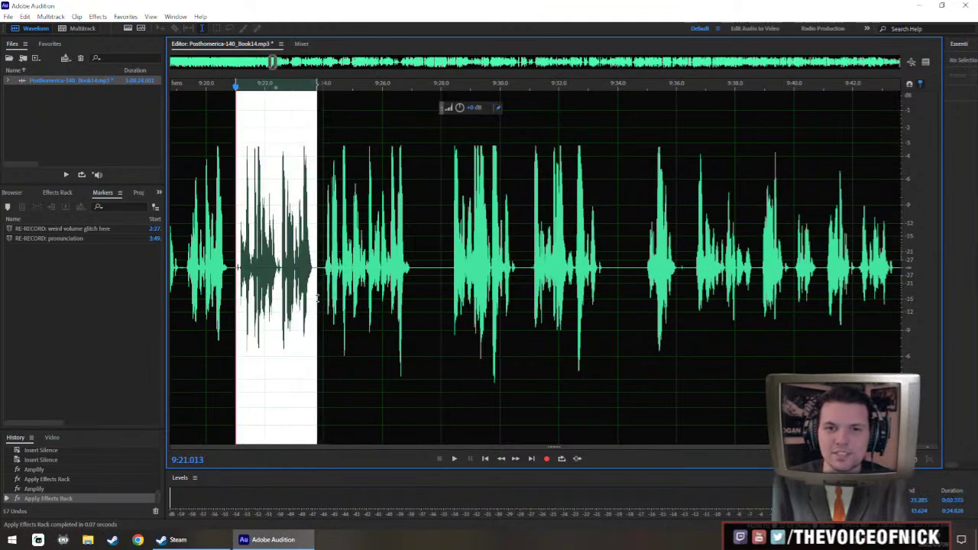
left_click(297, 266)
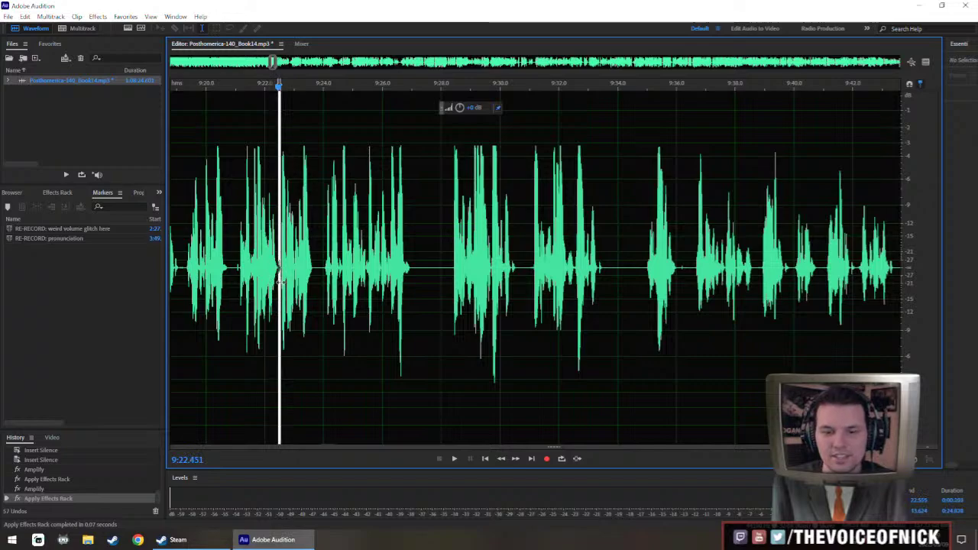
scroll(296, 290, "up", 1)
left_click_drag(514, 315, 449, 324)
left_click(498, 288)
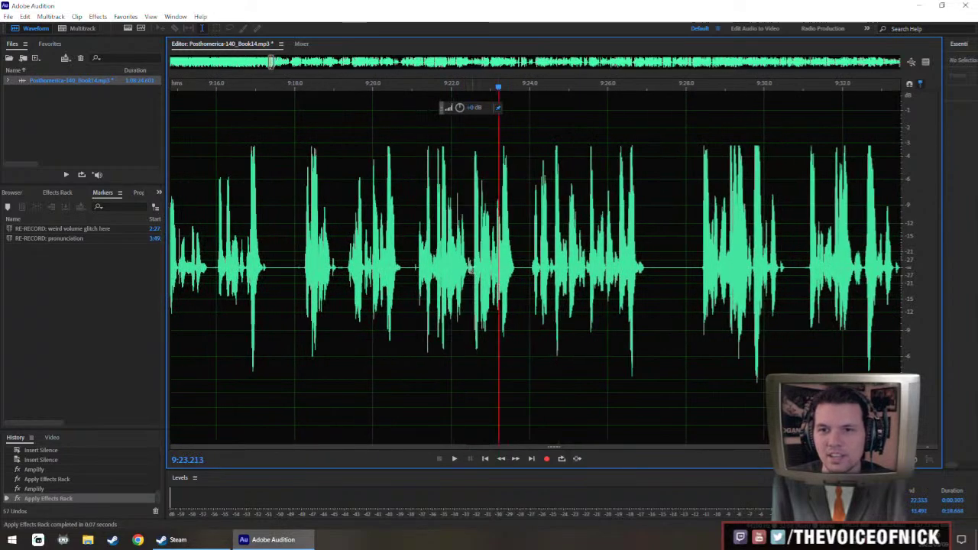
left_click_drag(479, 280, 517, 299)
left_click(509, 278)
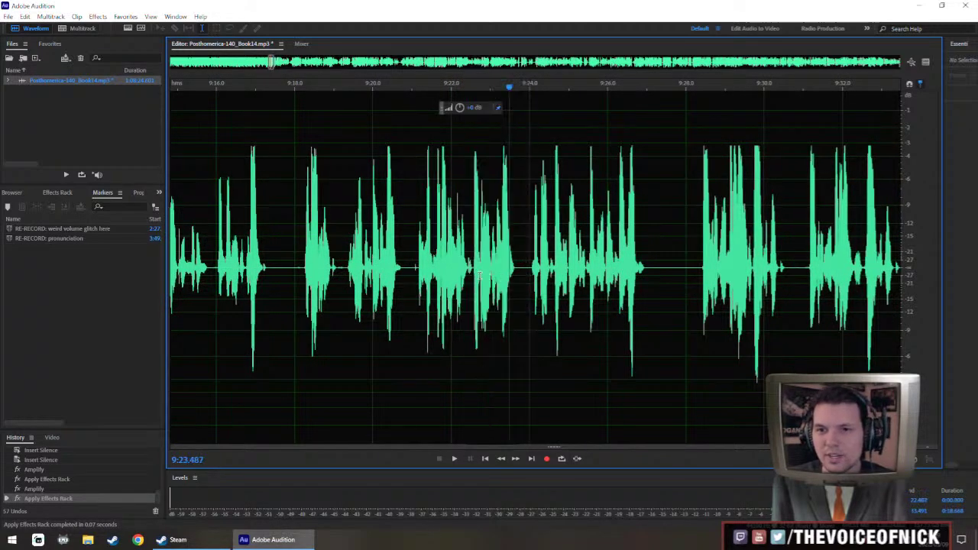
mouse_move(471, 266)
left_mouse_down()
mouse_move(515, 270)
mouse_move(487, 277)
left_mouse_up()
left_click(468, 267)
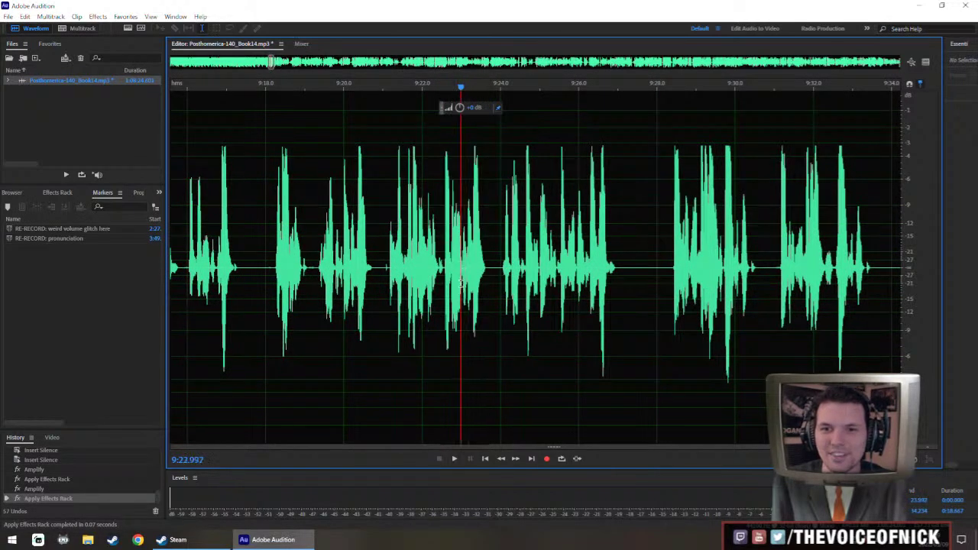
scroll(456, 269, "up", 2)
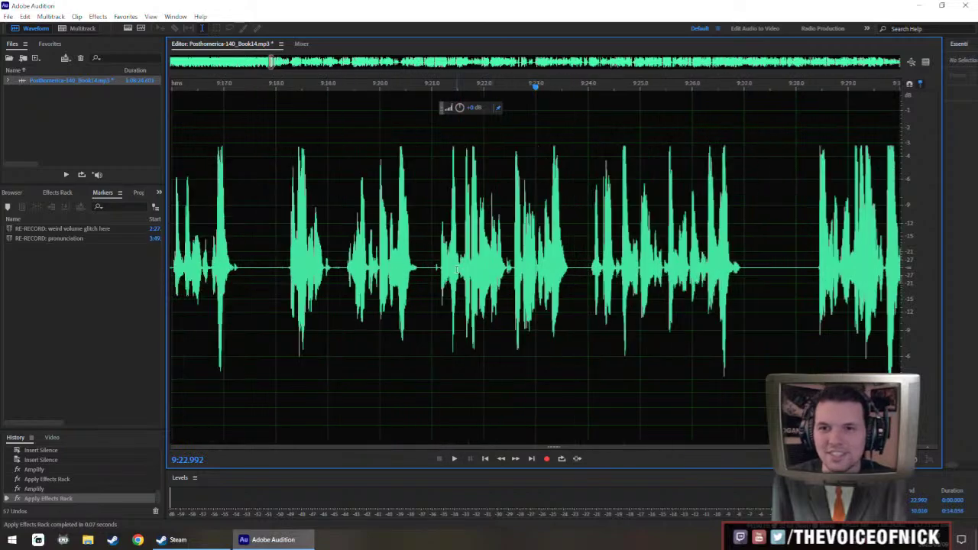
key("space")
key("space")
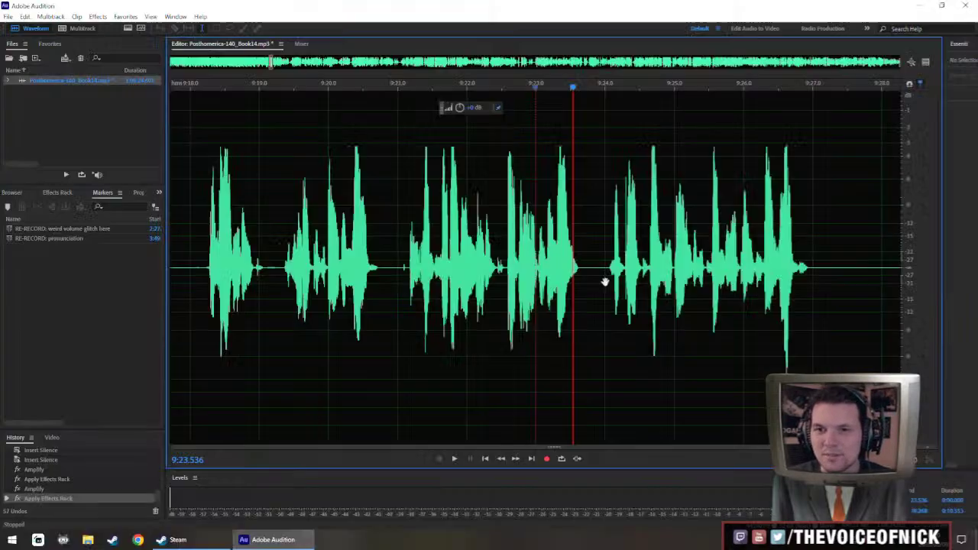
left_click_drag(605, 279, 461, 322)
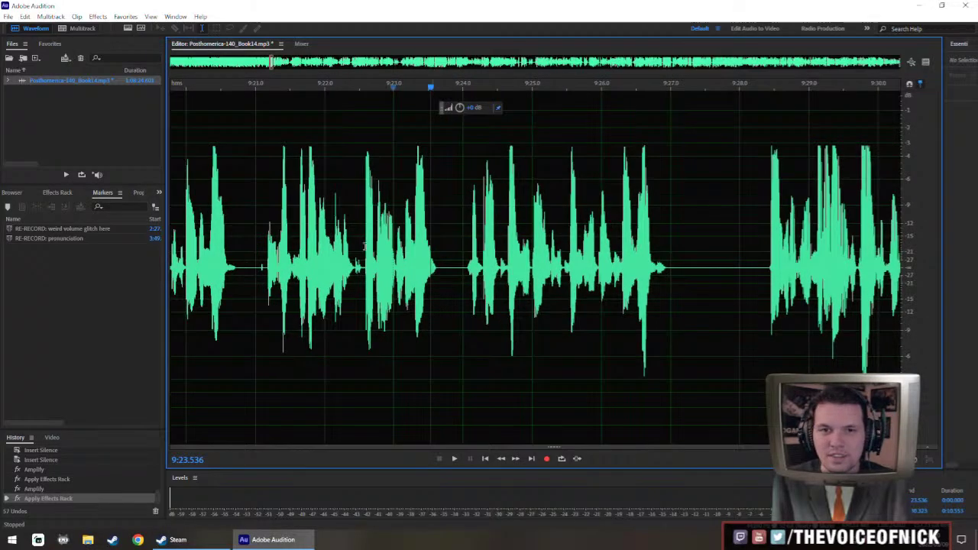
Play the narration from about 9:20.9 to 9:32, checking the phrases and pauses along the way.
left_click(240, 244)
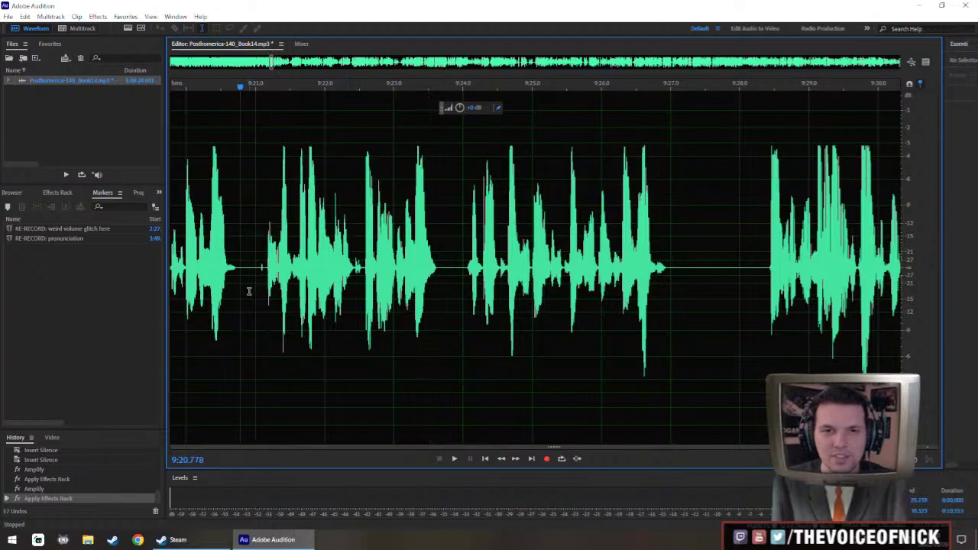
key("space")
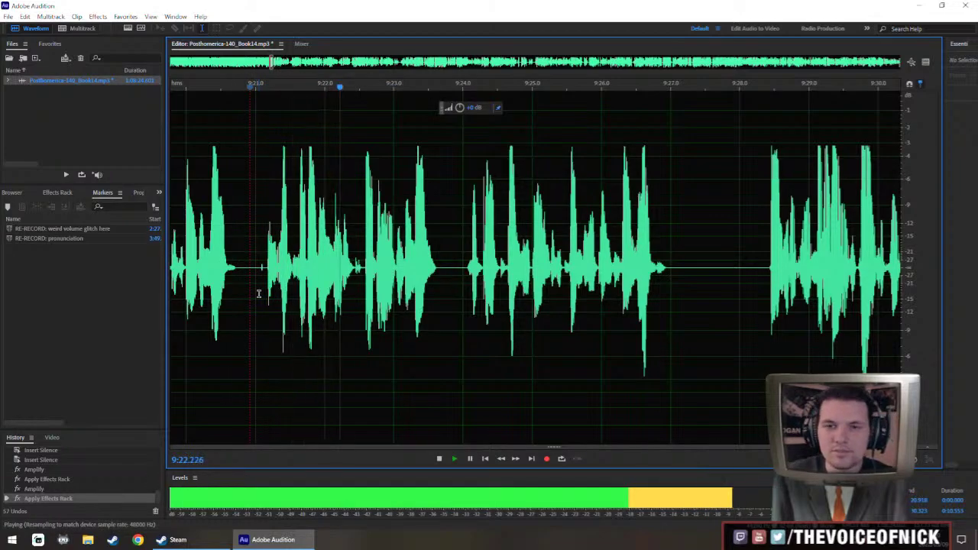
scroll(260, 295, "down", 3)
scroll(380, 319, "up", 2)
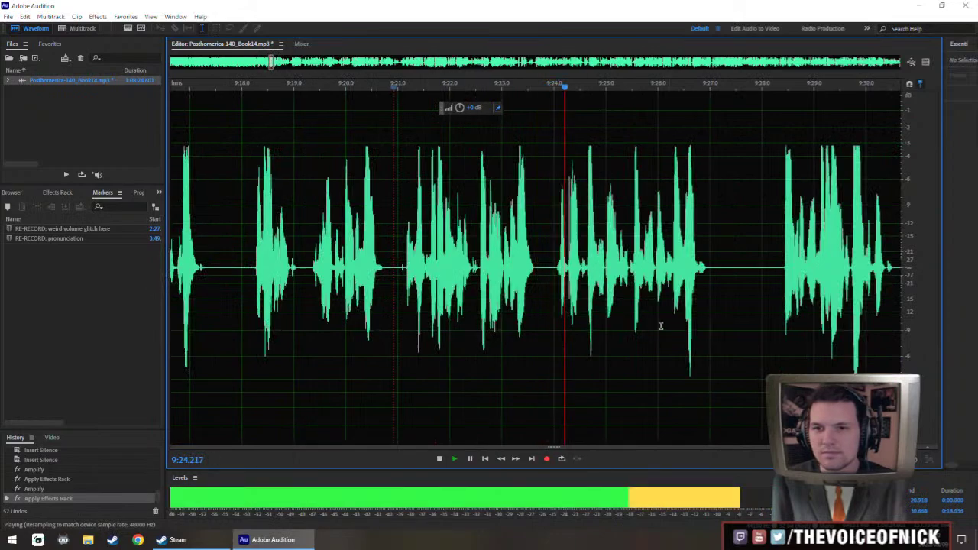
scroll(491, 320, "right", 3)
scroll(555, 330, "right", 1)
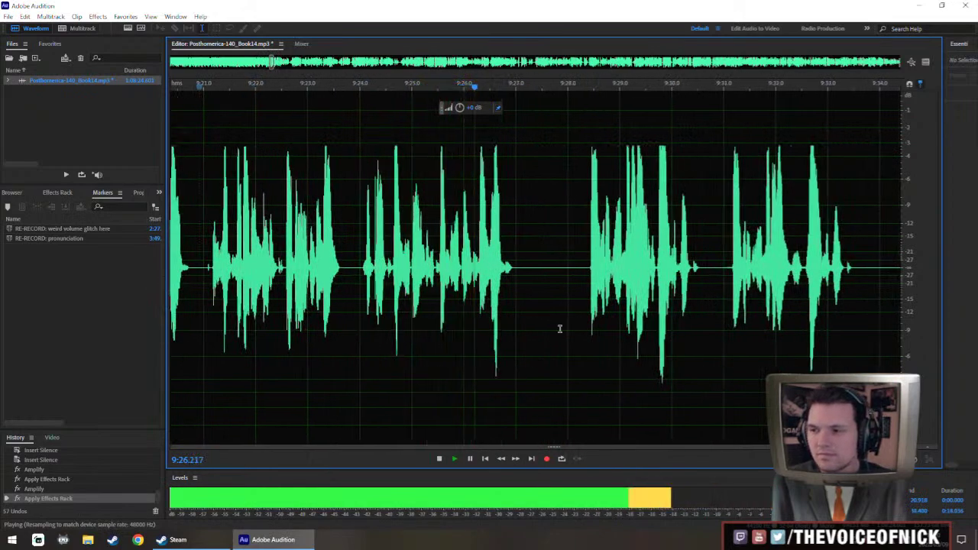
scroll(604, 332, "right", 3)
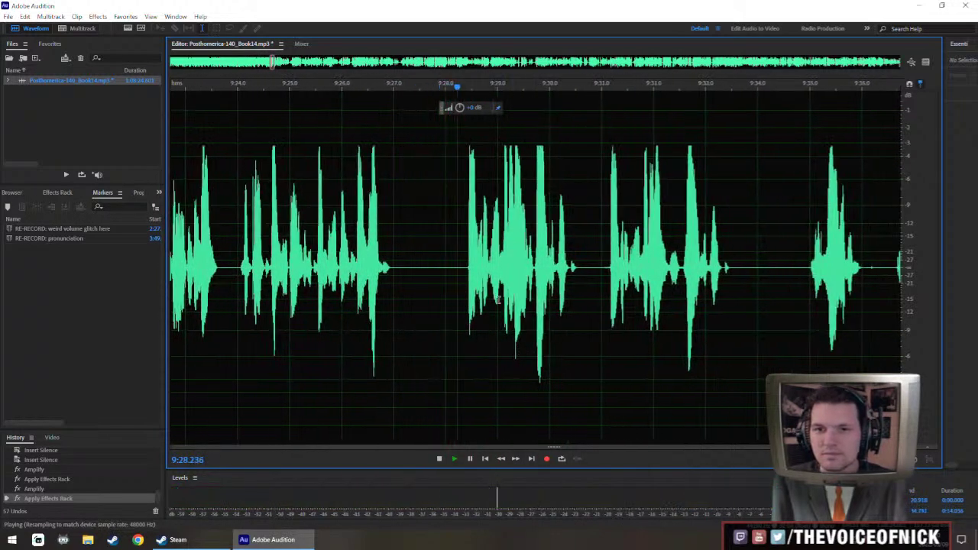
left_click_drag(497, 300, 478, 304)
left_click_drag(569, 286, 497, 283)
scroll(497, 281, "down", 1)
scroll(496, 280, "up", 2)
scroll(497, 278, "down", 2)
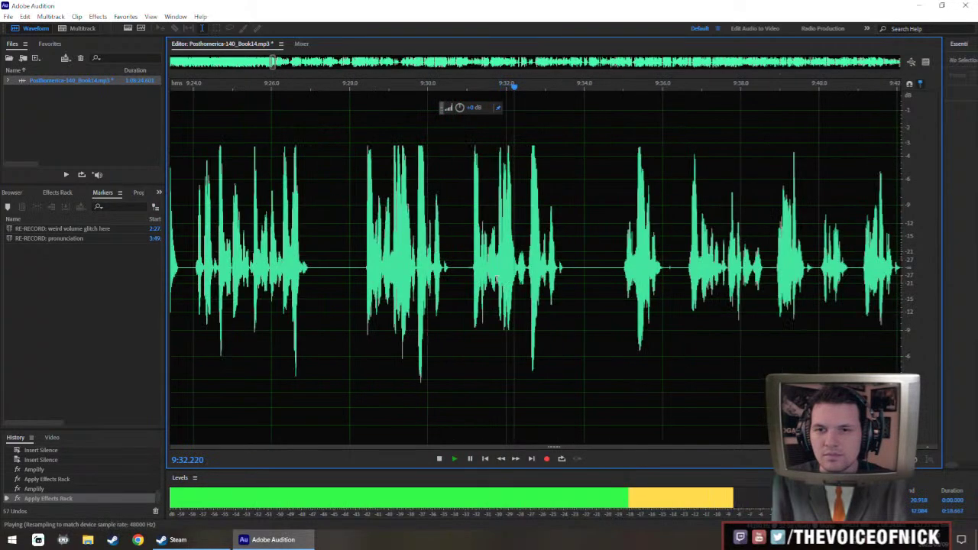
Delete the unwanted take from about 9:28.4 to 9:31.1 and play across the cut from about 9:26.6.
left_click_drag(364, 267, 471, 315)
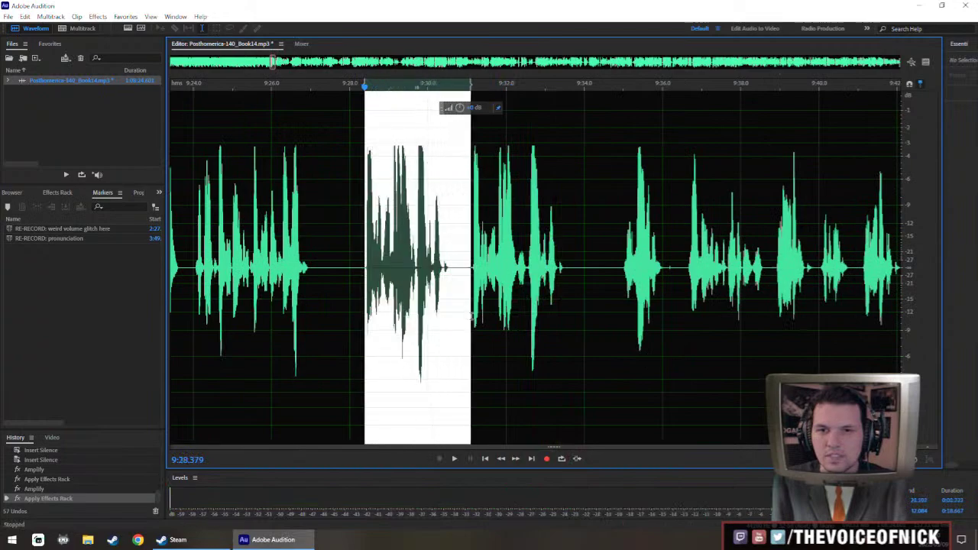
key("Delete")
left_click(295, 229)
key("space")
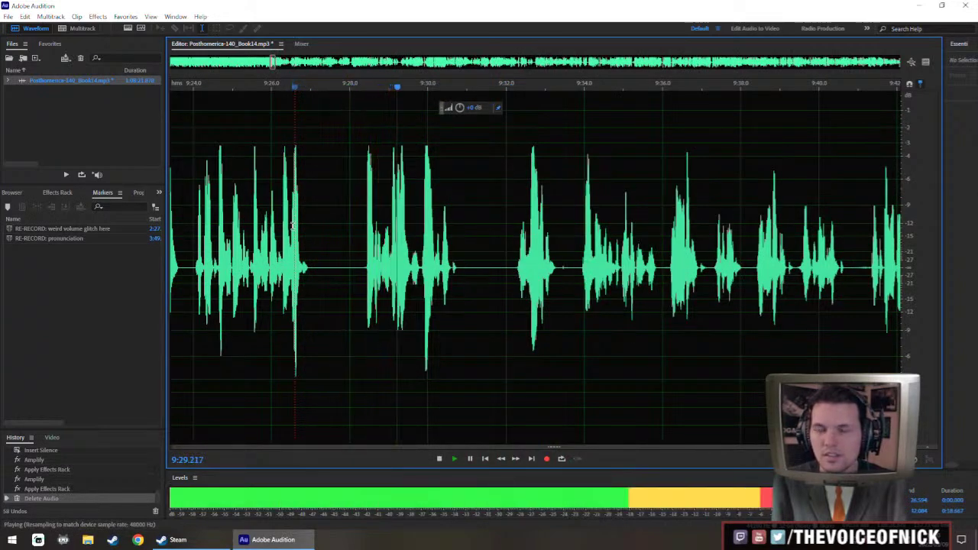
Replace the unwanted audio from about 9:30.8 to 9:33.9 with 1.2 seconds of silence.
scroll(364, 227, "left", 2)
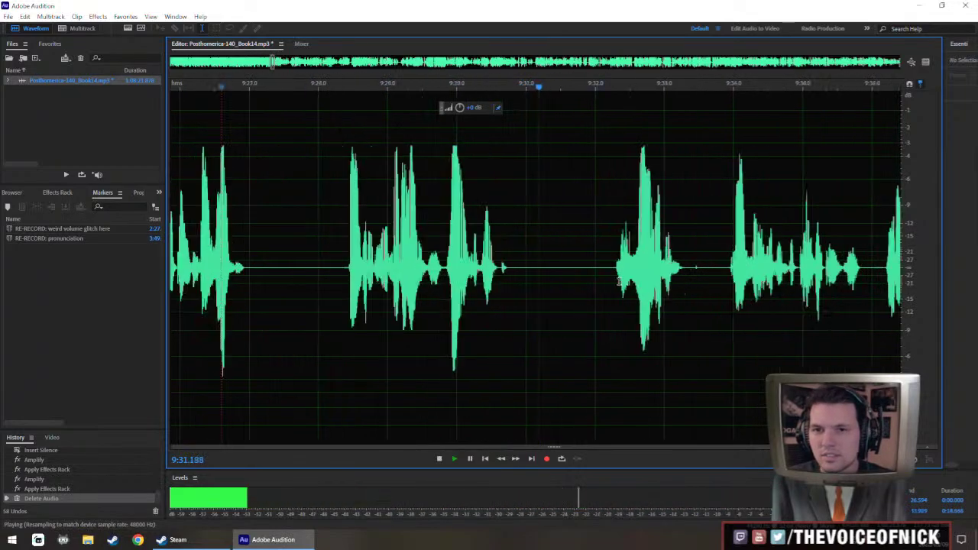
scroll(522, 276, "down", 4)
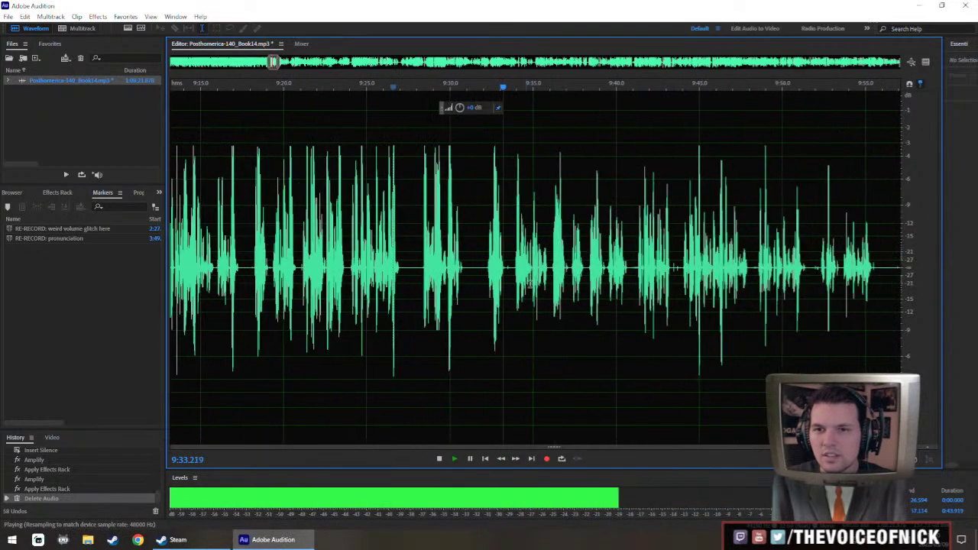
scroll(547, 287, "up", 2)
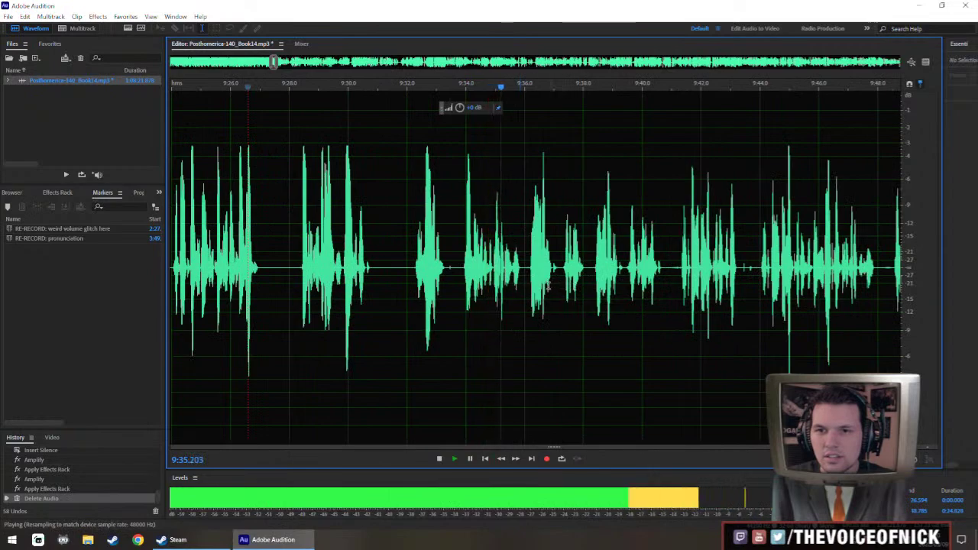
scroll(446, 273, "up", 3)
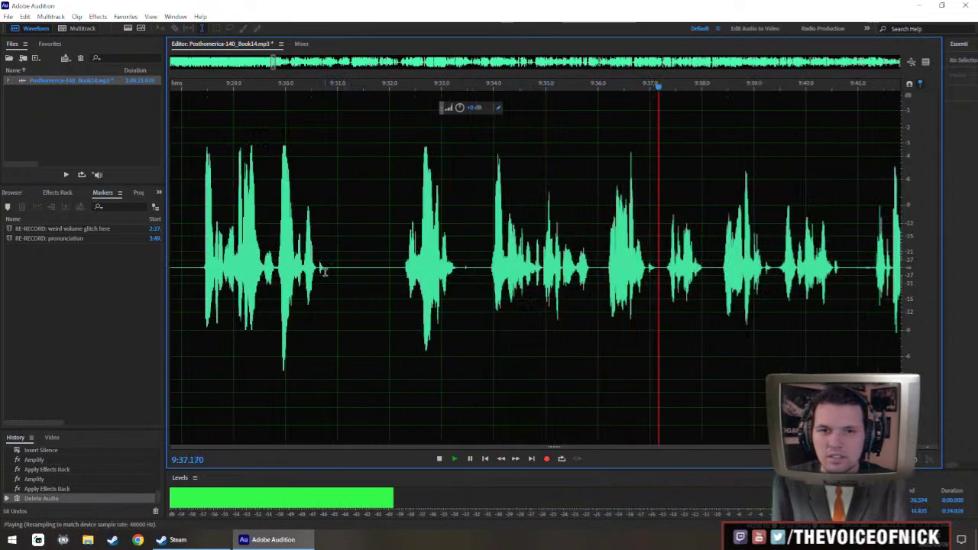
left_click_drag(326, 337, 489, 338)
key("shift+s")
type("1.2")
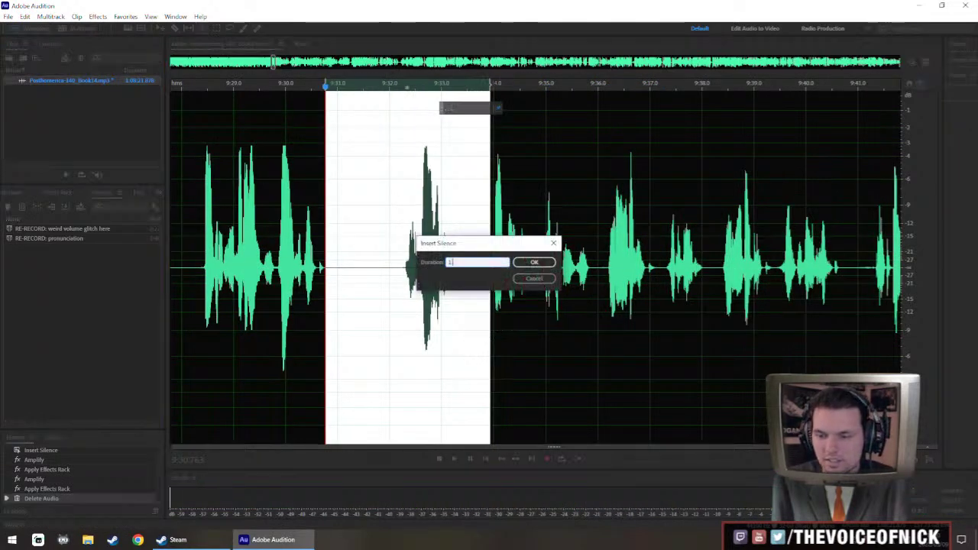
key("Return")
Raise the level of the quieter passage from about 9:31.9 to 9:54.0 and apply the effects rack to it.
left_click(362, 267)
left_click_drag(386, 269, 881, 337)
scroll(846, 336, "down", 4)
left_click_drag(801, 306, 403, 304)
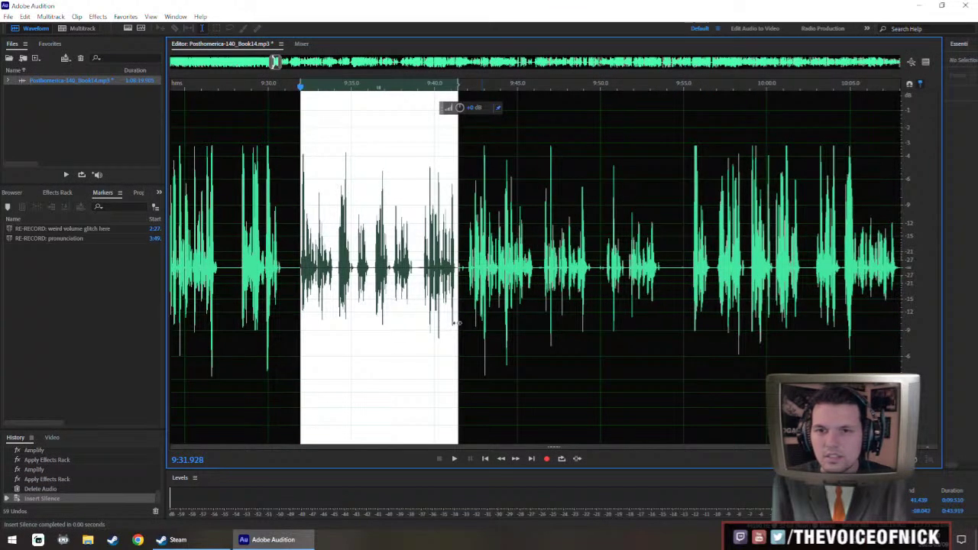
left_click_drag(456, 324, 667, 306)
left_click_drag(460, 107, 467, 112)
key("ctrl+r")
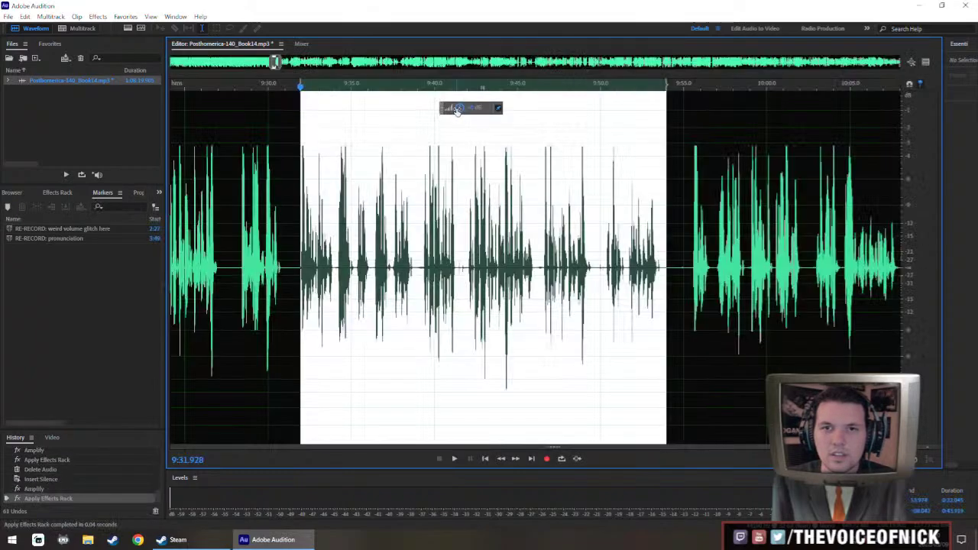
Undo the effects rack on the passage from about 9:31.9 to 9:54.0, lower its level slightly and reapply the rack.
left_click(268, 229)
key("space")
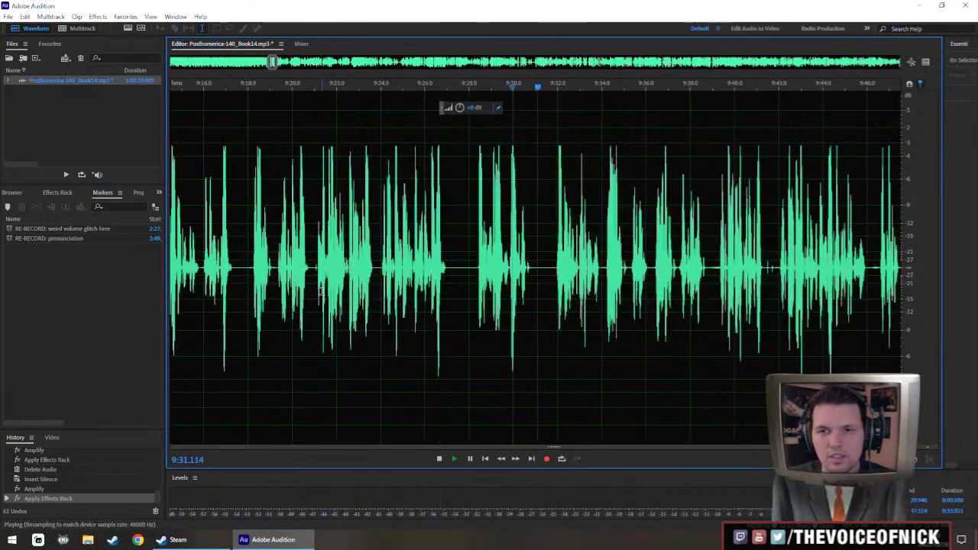
scroll(543, 299, "up", 3)
left_click_drag(544, 299, 433, 315)
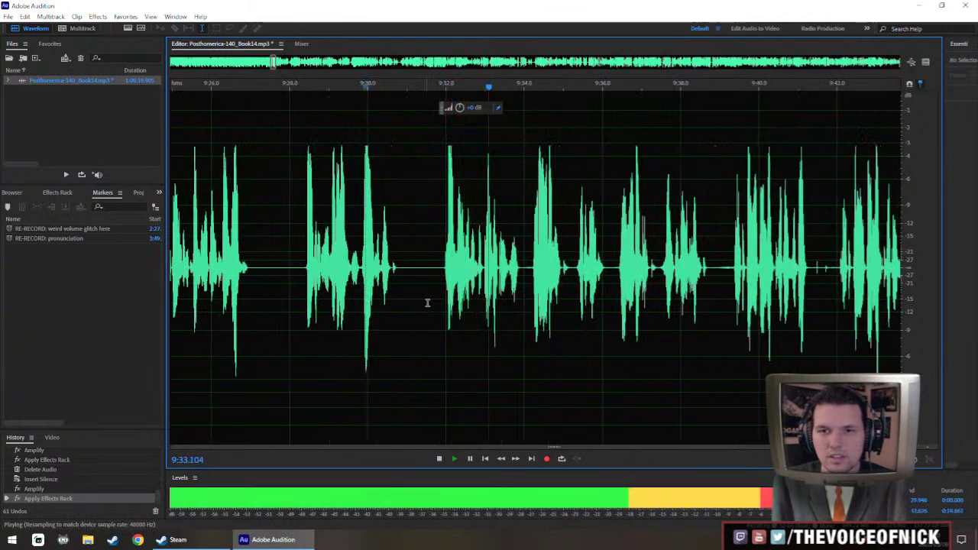
left_click_drag(527, 327, 483, 329)
key("space")
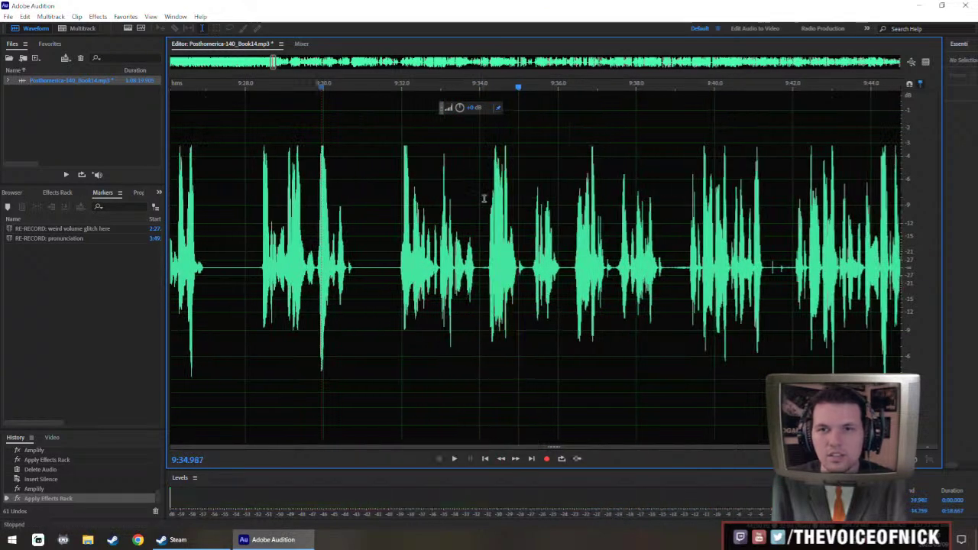
key("ctrl+z")
left_click_drag(461, 109, 458, 111)
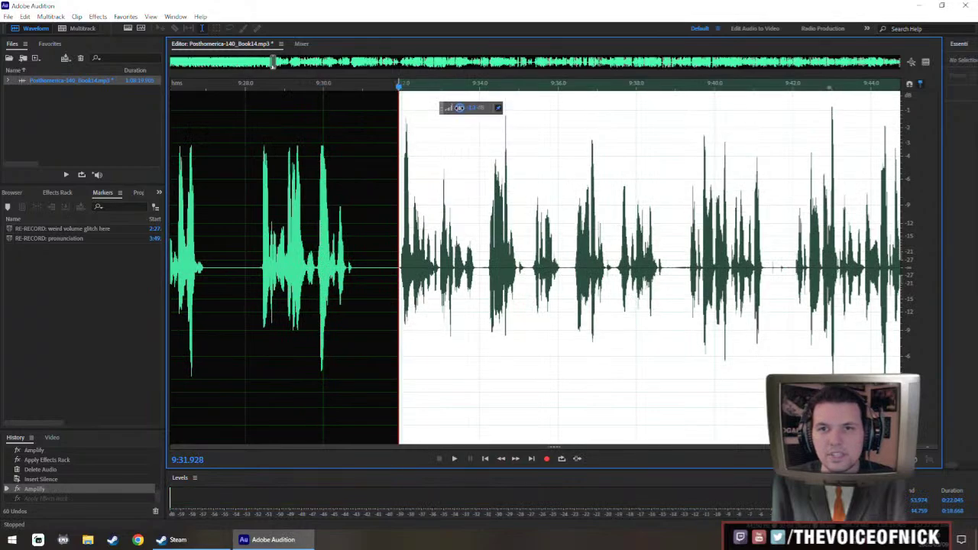
key("ctrl+r")
Play the relevelled passage from about 9:29.2 to 9:38, comparing its loudness with the phrases before it.
left_click(291, 237)
key("space")
key("backslash")
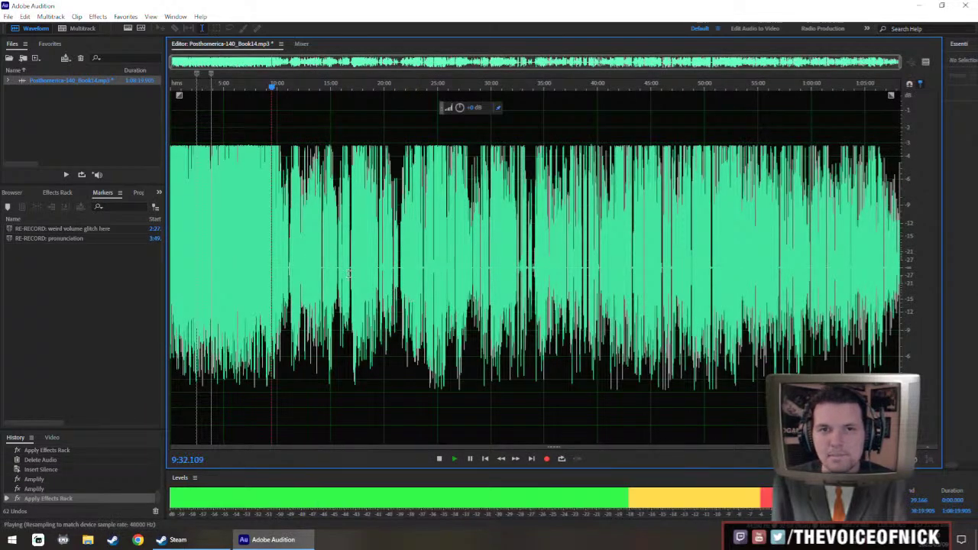
key("backslash")
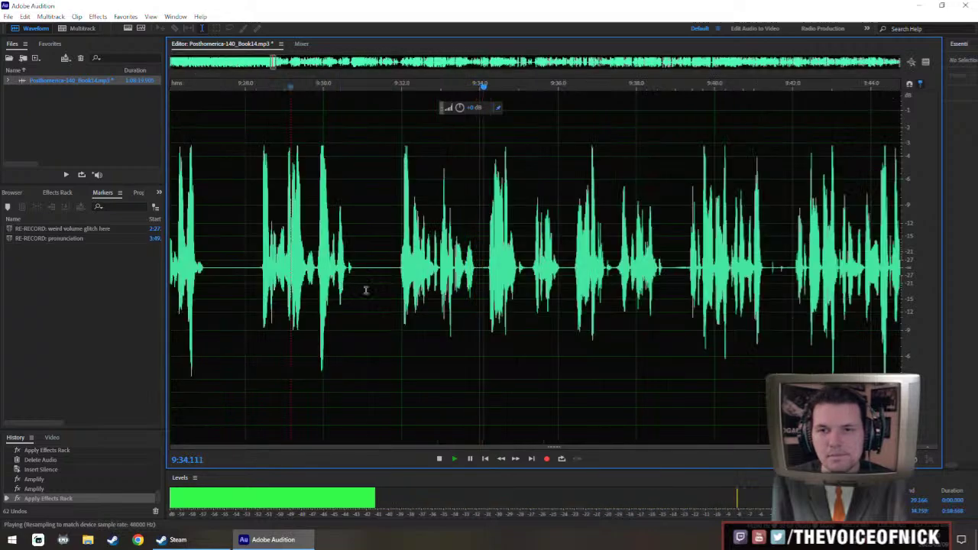
left_click_drag(540, 306, 466, 296)
scroll(468, 297, "up", 3)
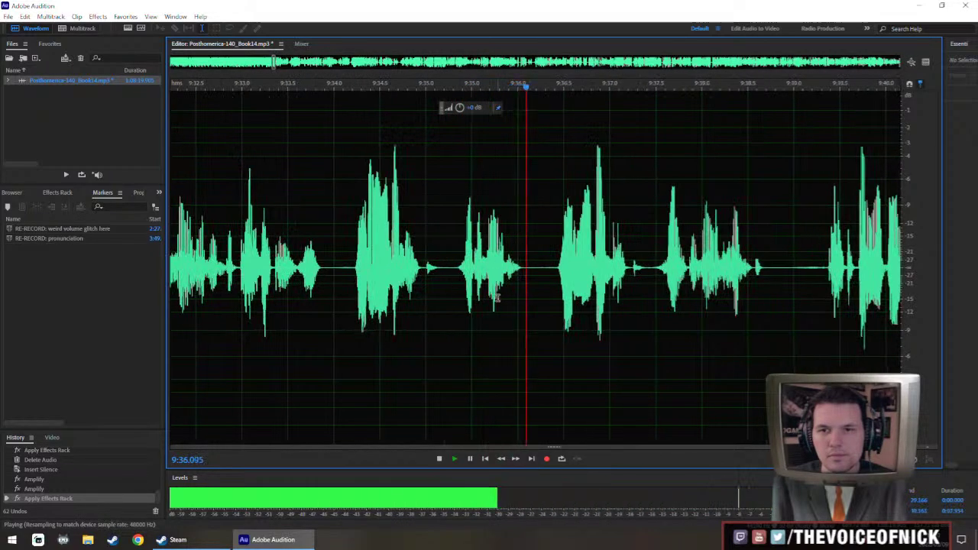
scroll(510, 292, "down", 1)
scroll(511, 293, "up", 1)
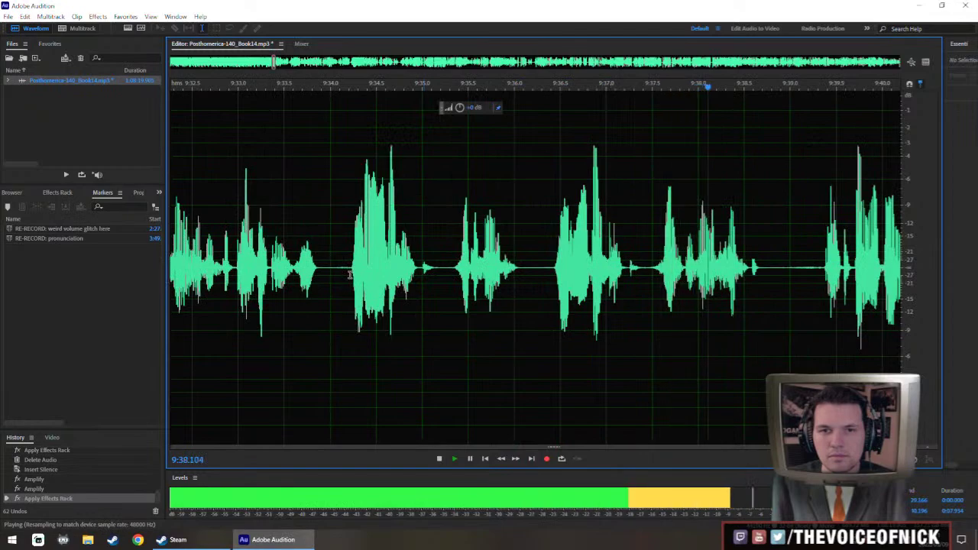
Delete the unwanted take from about 9:34.2 to 9:36.4 and play back the phrases around the cut.
left_click_drag(350, 305, 547, 330)
key("Delete")
key("space")
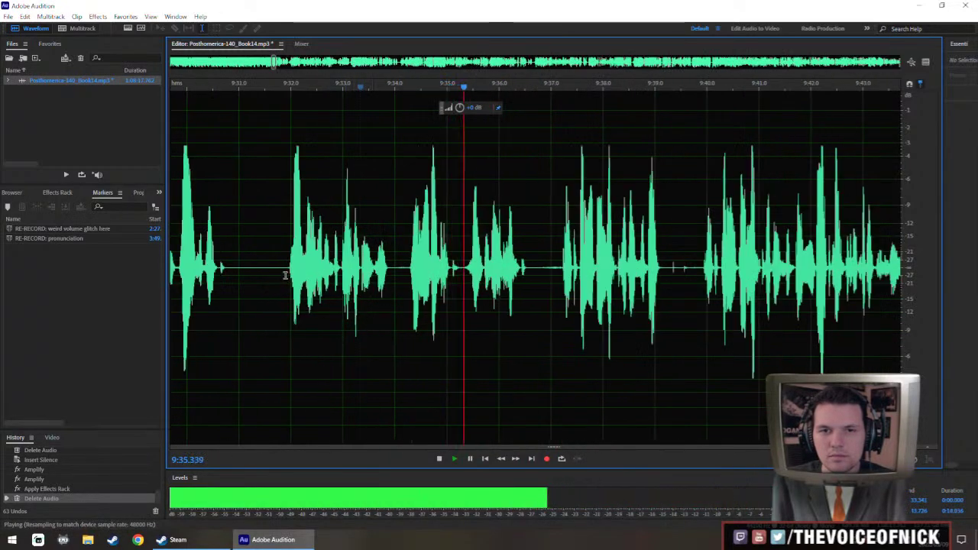
key("backslash")
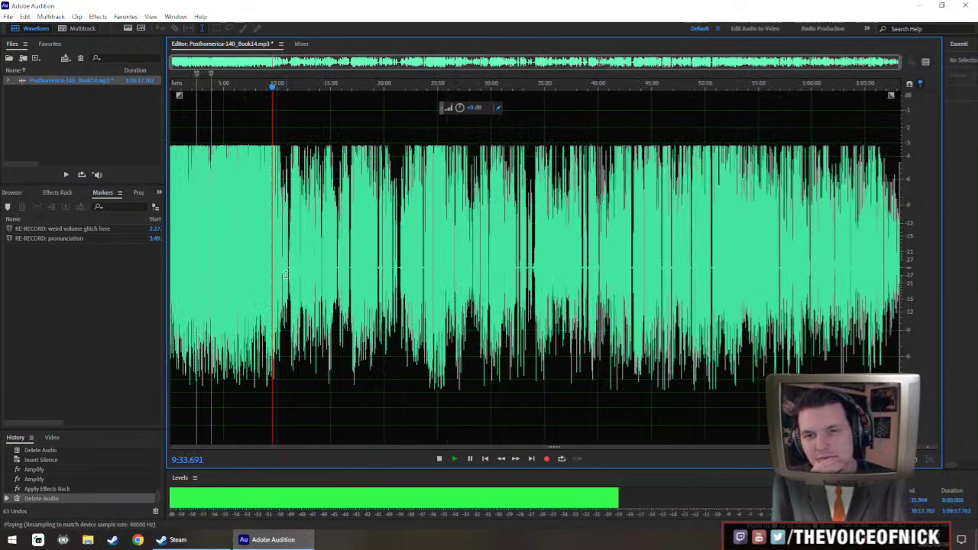
key("backslash")
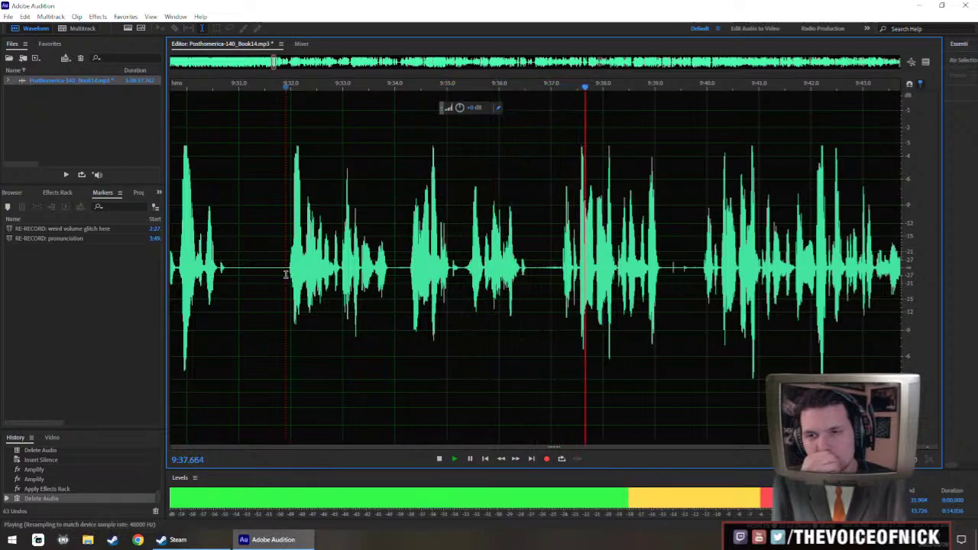
Delete the unwanted take from about 9:37.2 to 9:40.0 and play on past the cut.
scroll(285, 275, "down", 2)
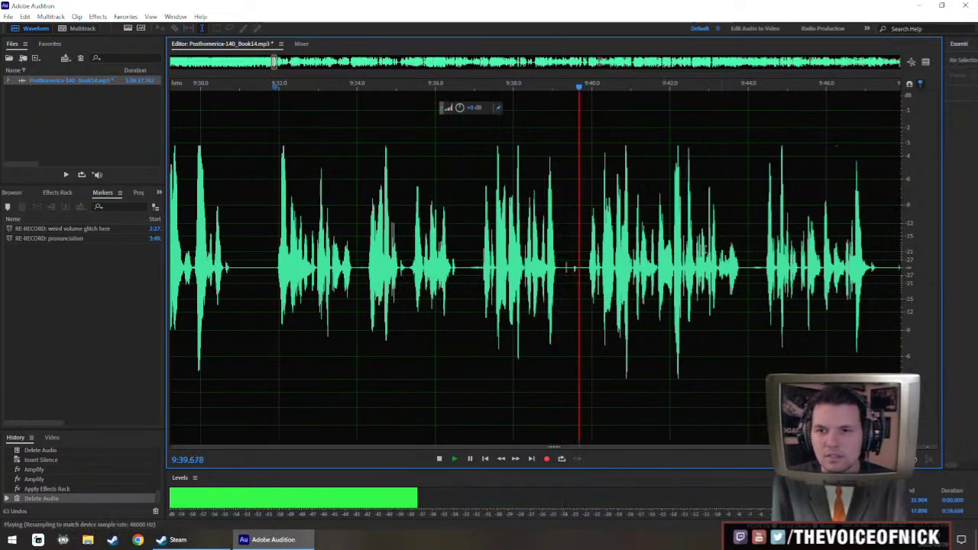
left_click_drag(483, 321, 589, 328)
key("Delete")
key("space")
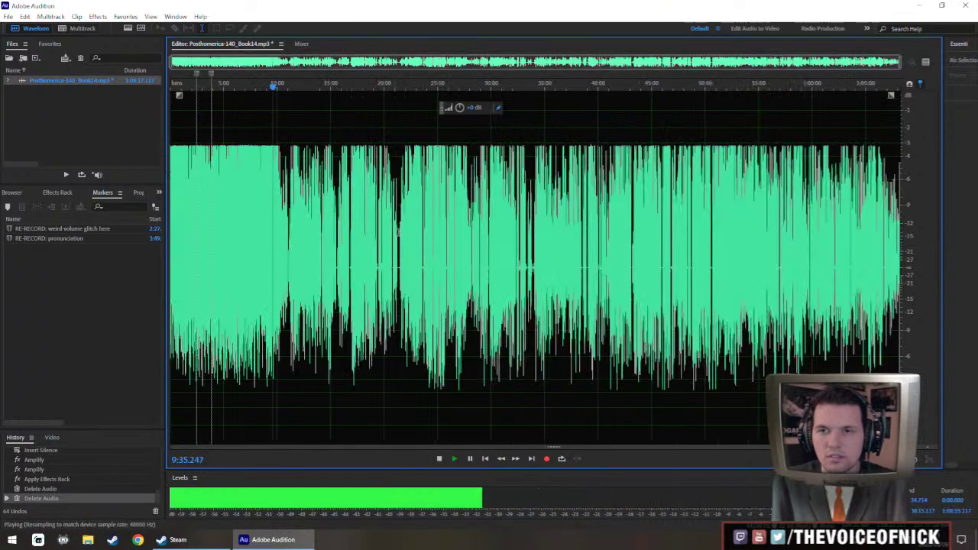
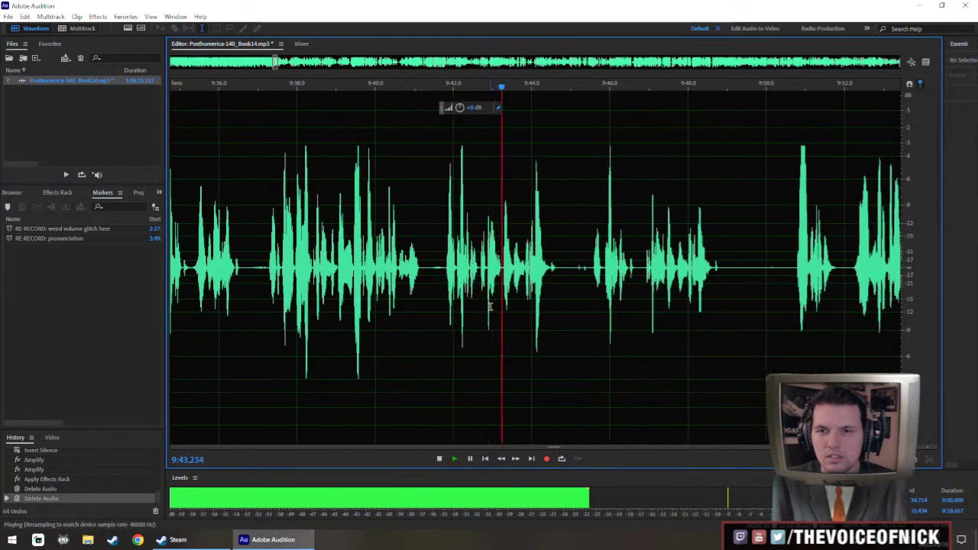
Check the phrases from about 9:45.5 and replace the take between 9:44.7 and 9:50.8 with about 1.5 seconds of silence.
left_click(590, 295)
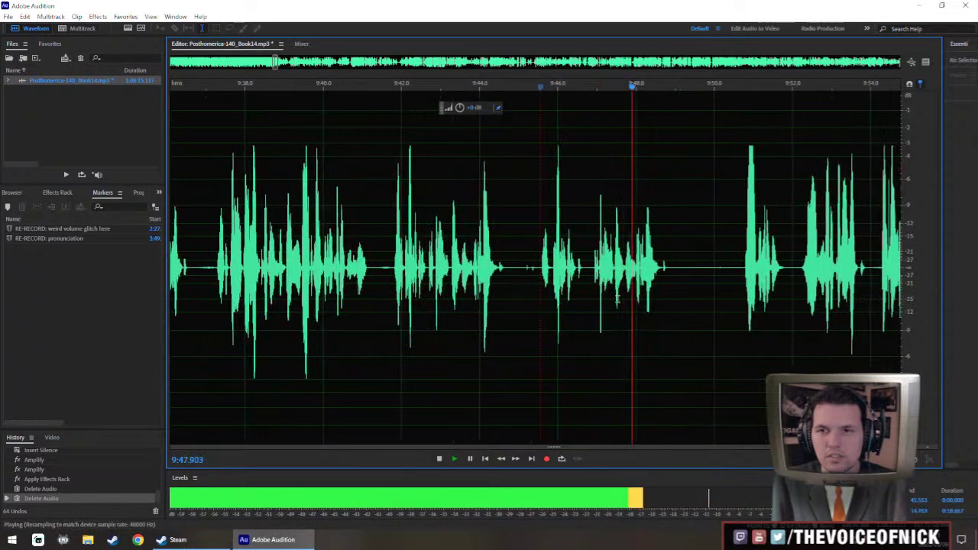
key("space")
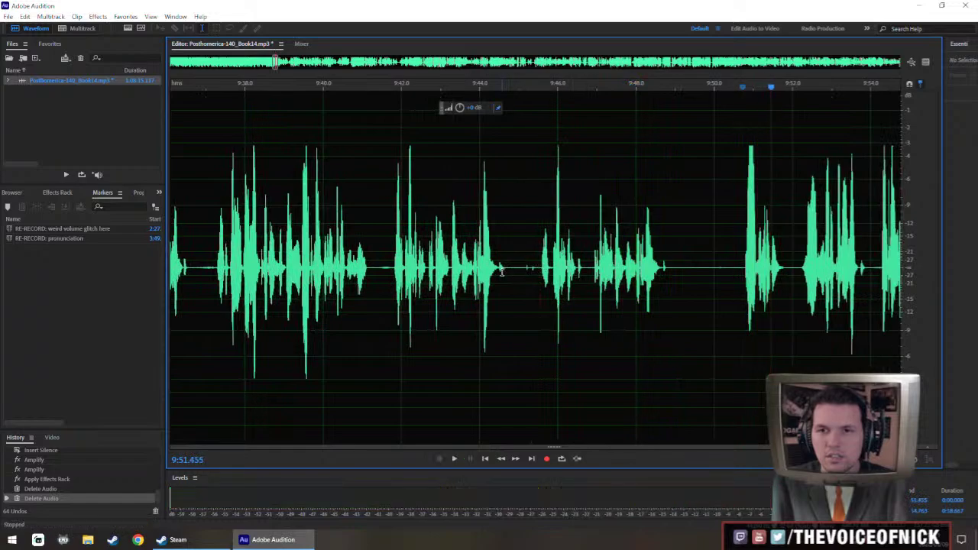
left_click(507, 279)
left_click_drag(512, 284, 746, 349)
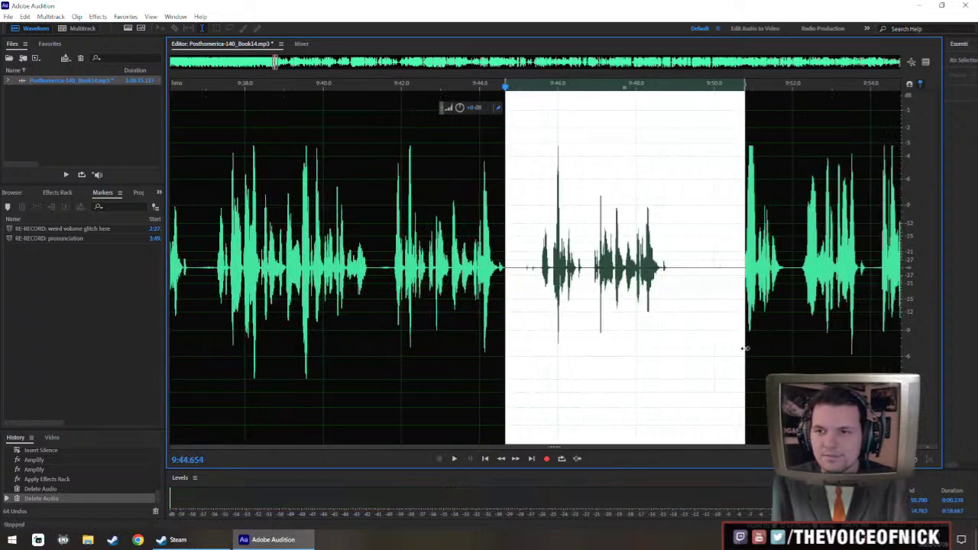
key("shift+s")
key("Return")
Raise the level of the phrase from about 9:42.4 to 9:44.7, apply the effects rack and play it back from 9:39.4.
left_click(408, 282)
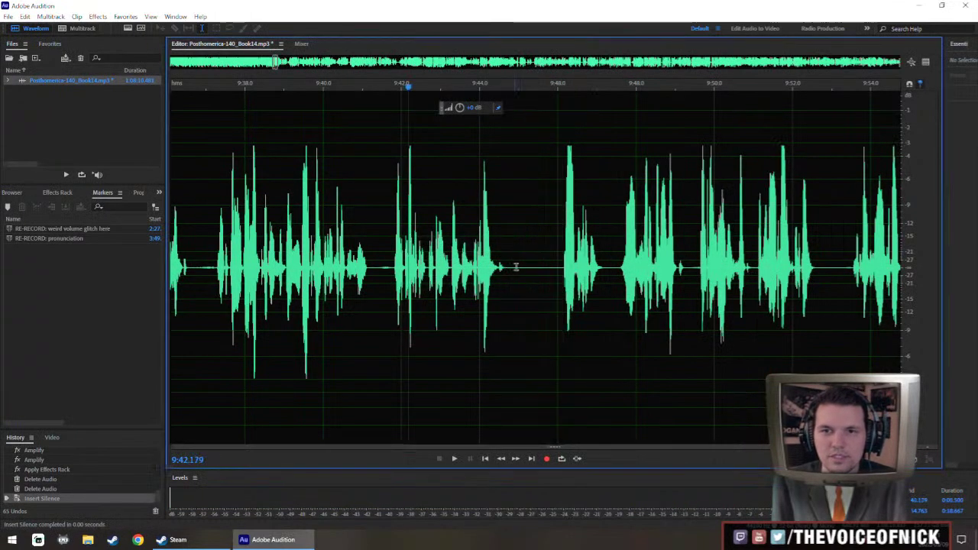
left_click_drag(507, 269, 416, 304)
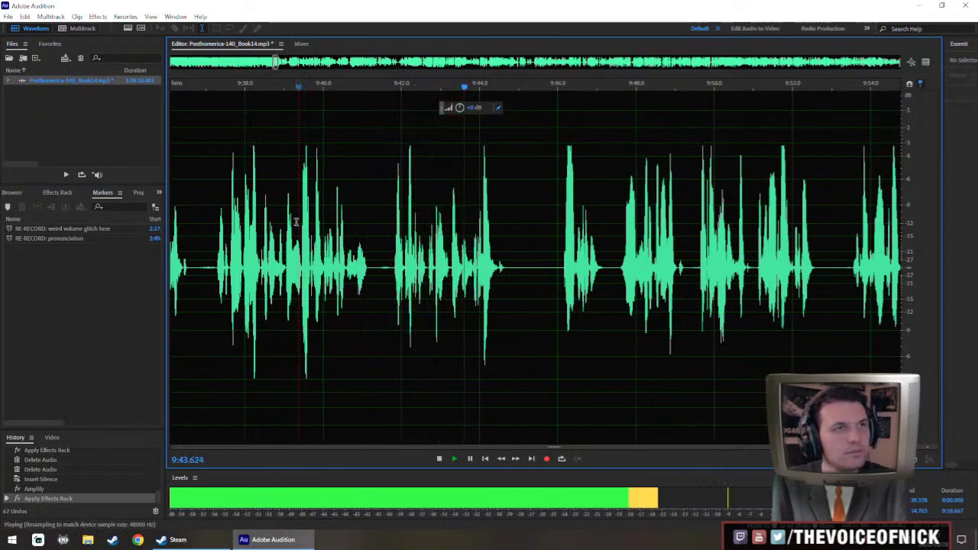
scroll(532, 298, "up", 3)
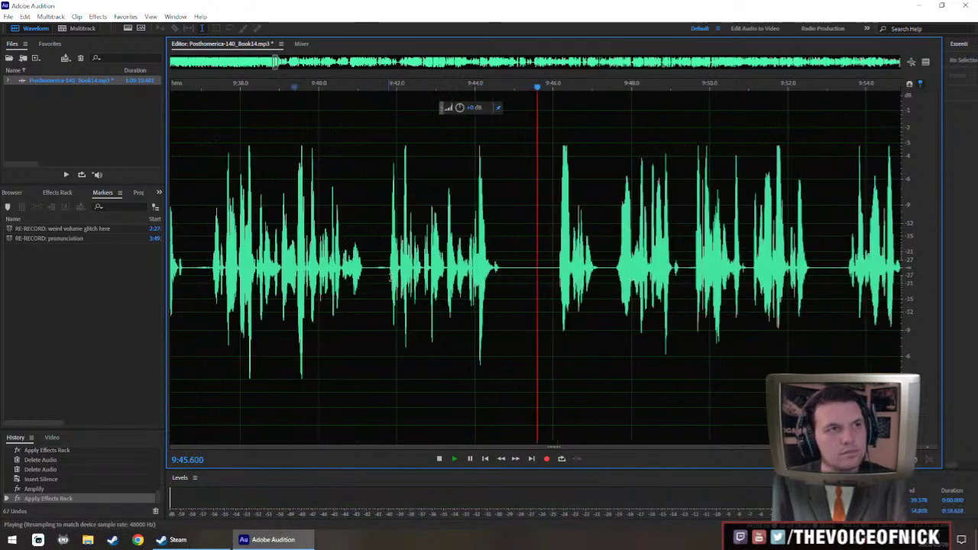
scroll(533, 298, "down", 4)
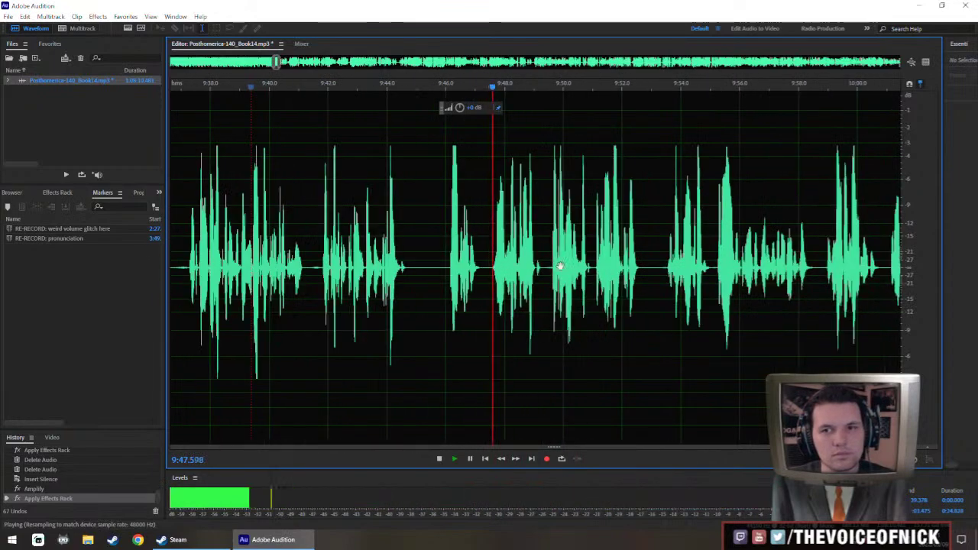
Raise the level of the passage from about 9:46.1 to 9:55.1 and apply the effects rack to it.
left_click_drag(348, 275, 812, 288)
key("space")
scroll(812, 287, "down", 4)
left_click_drag(546, 283, 826, 305)
scroll(798, 305, "down", 7)
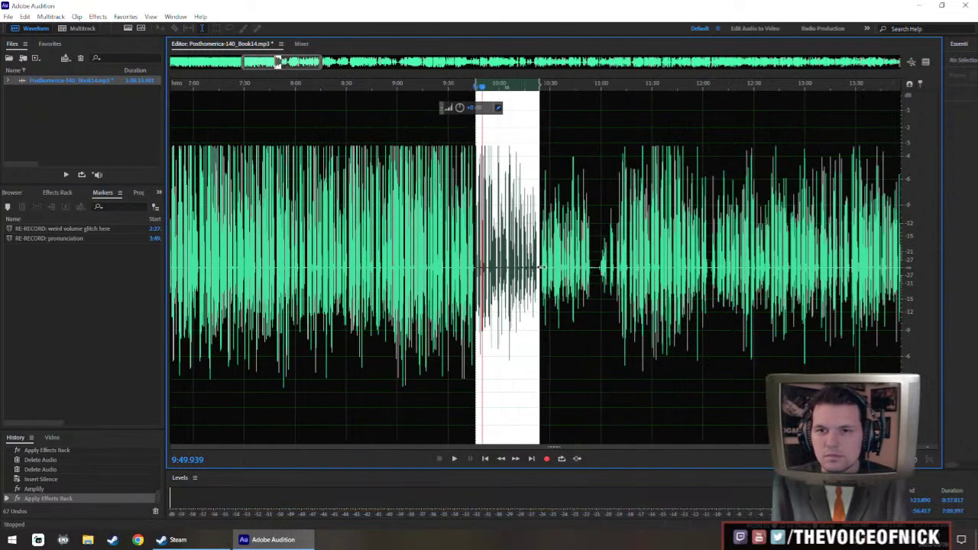
scroll(540, 267, "up", 5)
left_click_drag(539, 263, 390, 296)
scroll(388, 296, "up", 5)
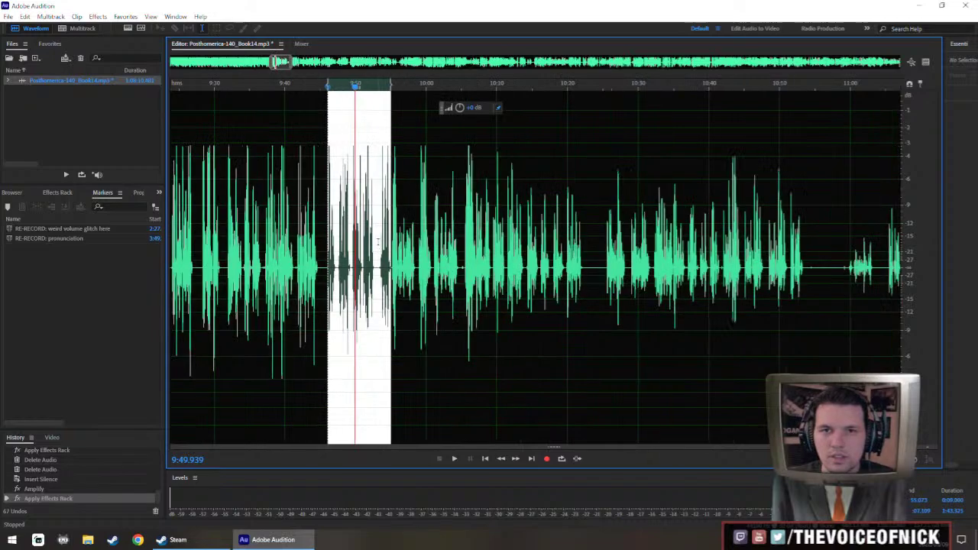
Play back the relevelled passage from about 9:43.6 to 9:55, checking its loudness against the preceding phrase.
left_click(250, 237)
key("space")
scroll(250, 237, "up", 4)
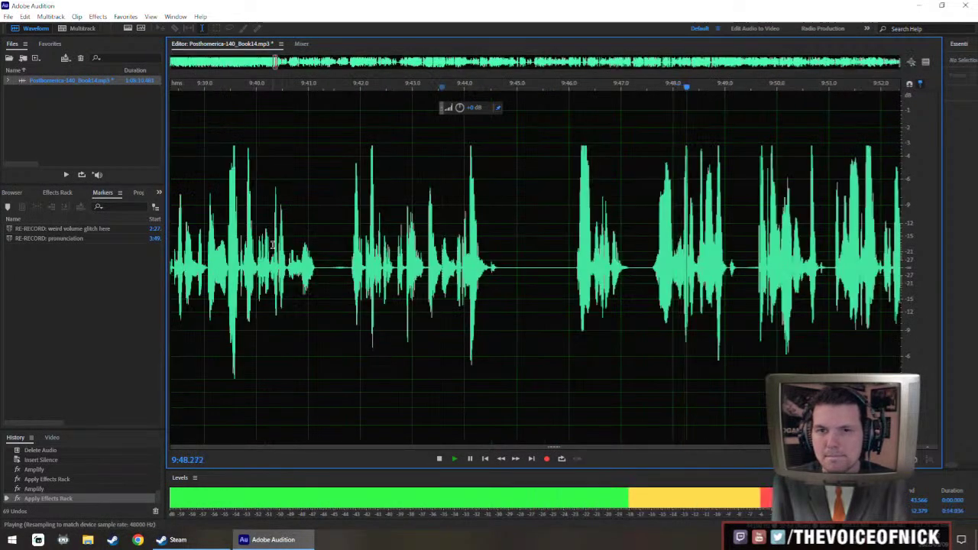
scroll(272, 244, "down", 1)
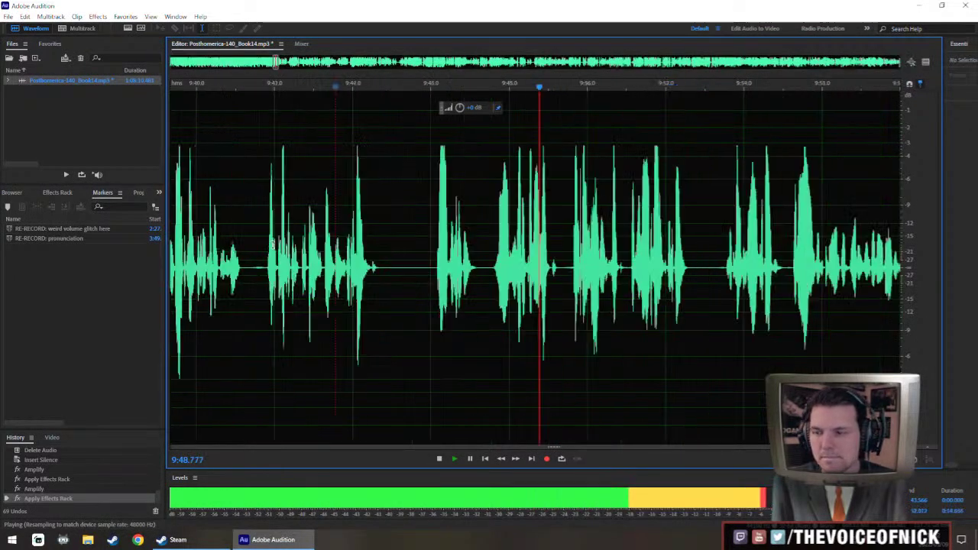
left_click_drag(699, 283, 564, 306)
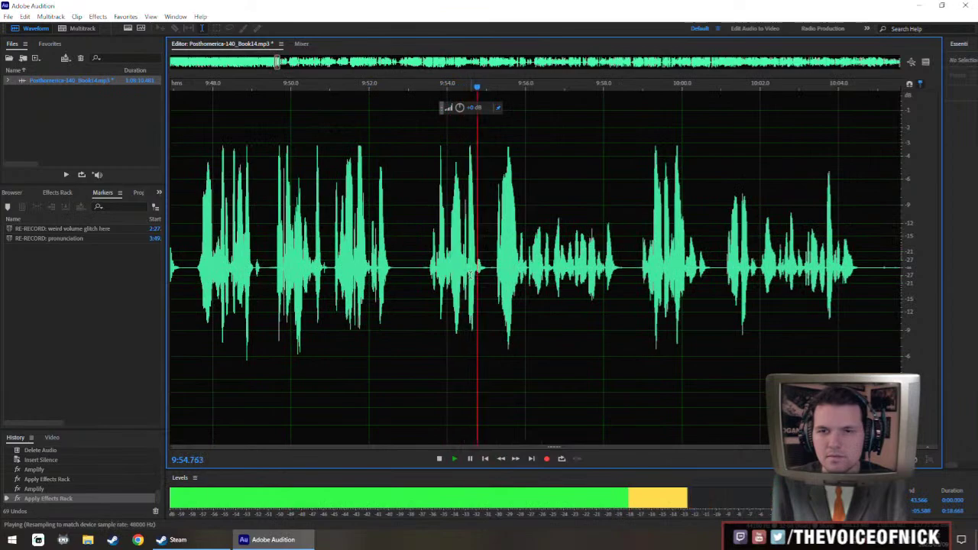
scroll(471, 274, "right", 1)
key("space")
Raise the level of the quieter passage from about 9:53.5 to 11:29.1 and apply the effects rack to it.
left_click_drag(406, 278, 806, 290)
scroll(764, 284, "down", 4)
scroll(489, 297, "right", 5)
scroll(446, 305, "down", 2)
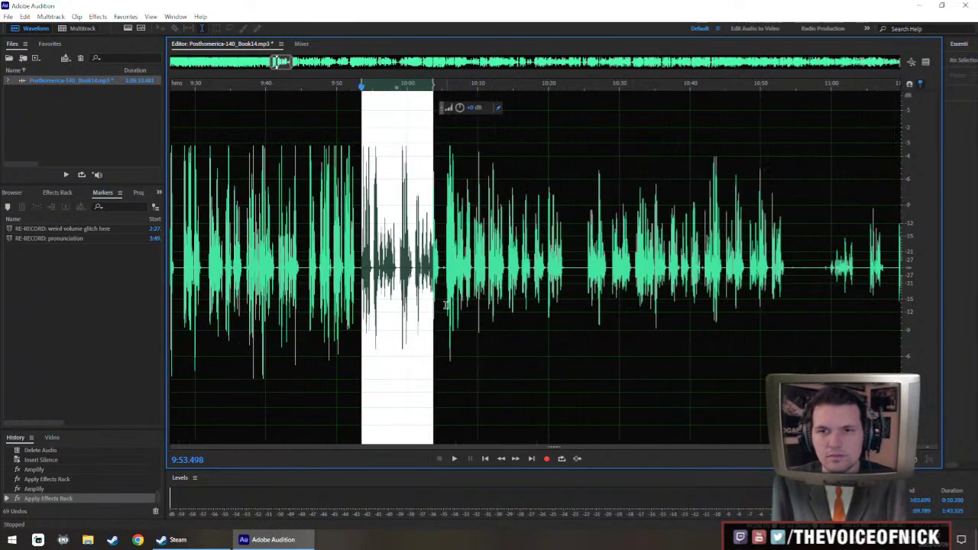
left_click_drag(432, 309, 526, 282)
scroll(812, 313, "down", 4)
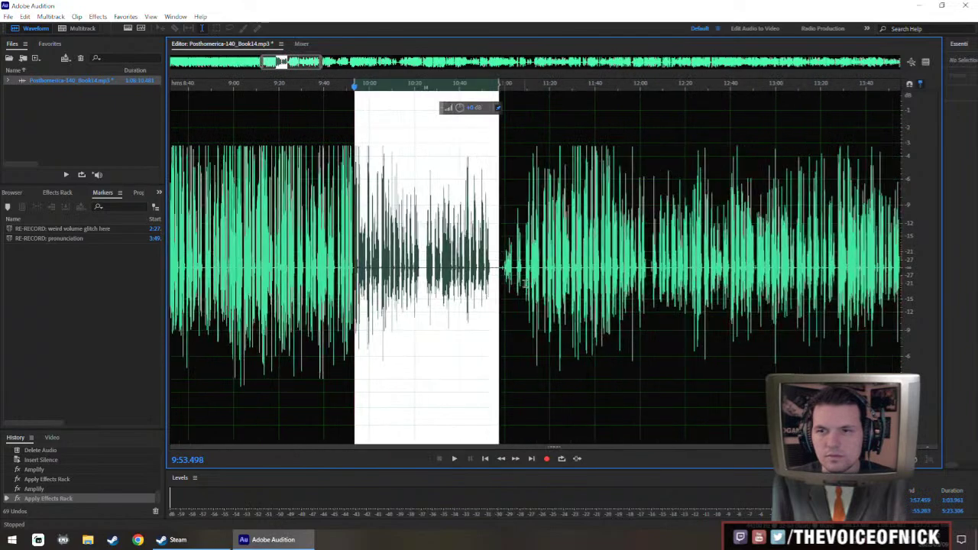
scroll(521, 279, "up", 5)
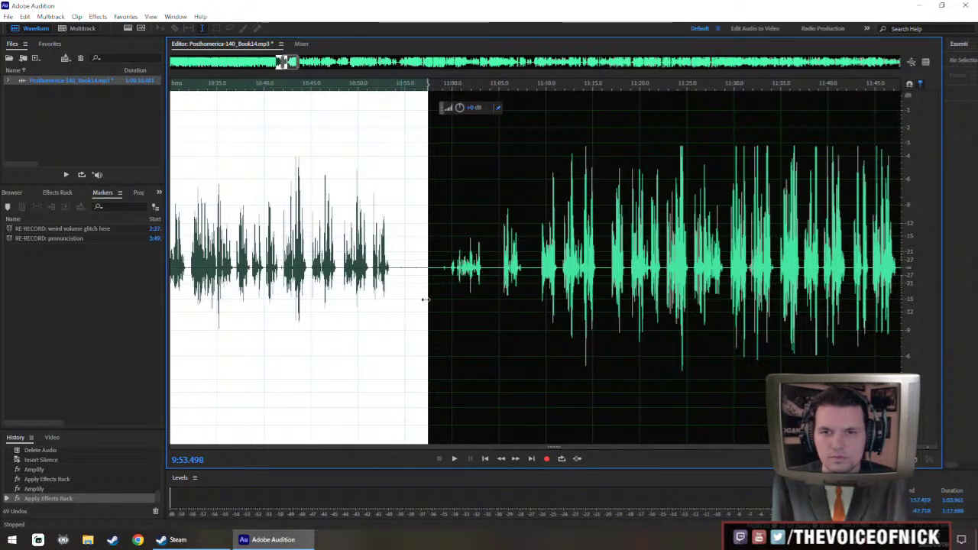
left_click_drag(425, 299, 727, 300)
scroll(488, 245, "down", 3)
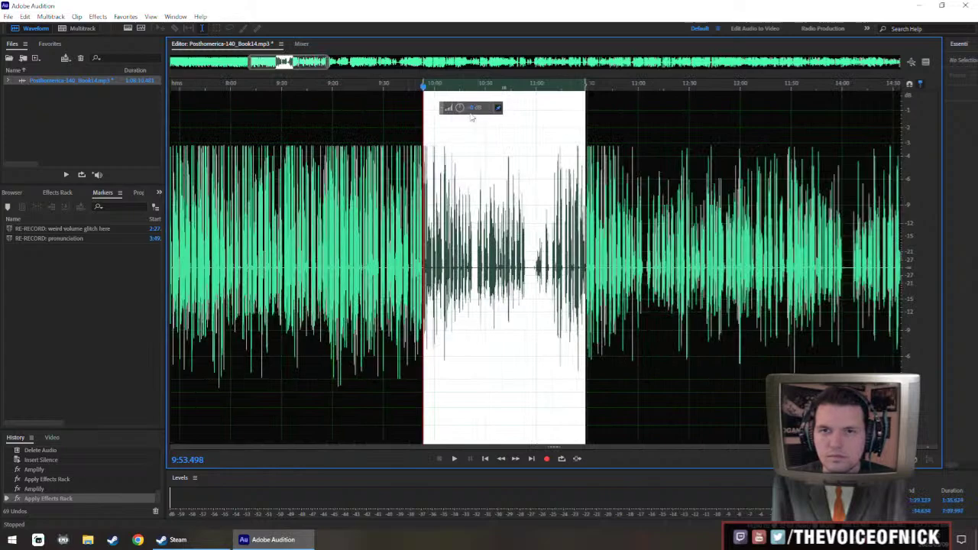
left_click_drag(460, 111, 468, 107)
key("ctrl+1")
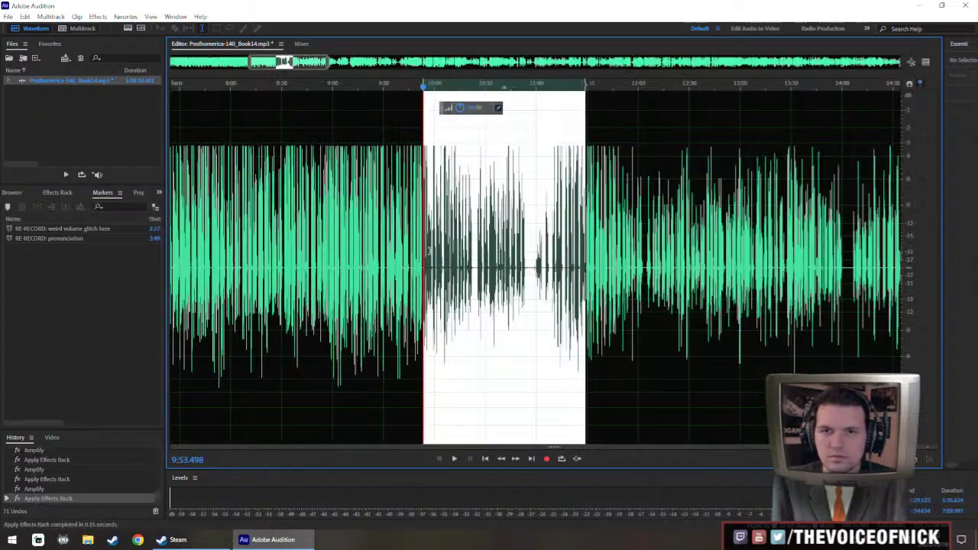
Raise the still quiet stretch from about 10:09.2 to 11:07.7 further and apply the effects rack to it.
scroll(429, 247, "up", 5)
left_click(509, 277)
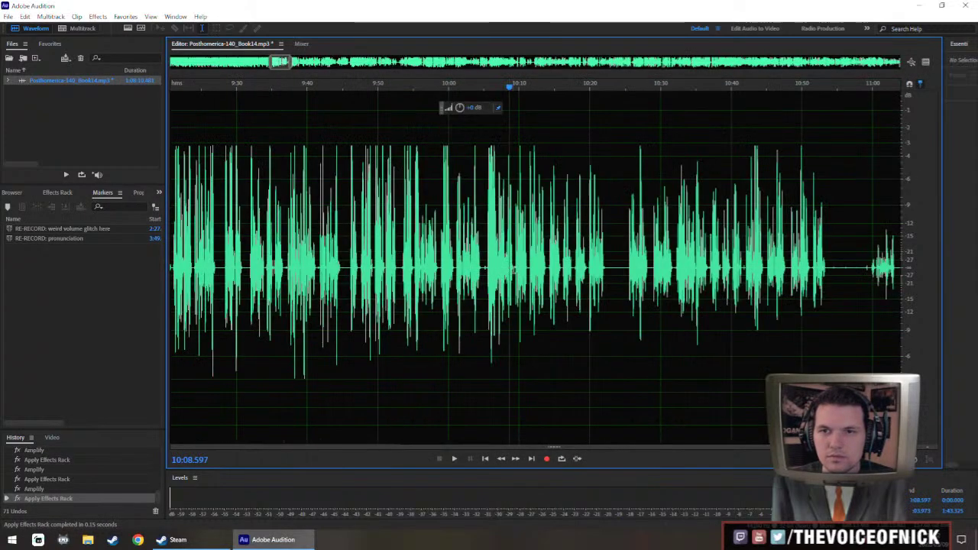
left_click_drag(514, 270, 788, 268)
scroll(789, 268, "down", 4)
scroll(678, 263, "right", 2)
scroll(619, 262, "up", 4)
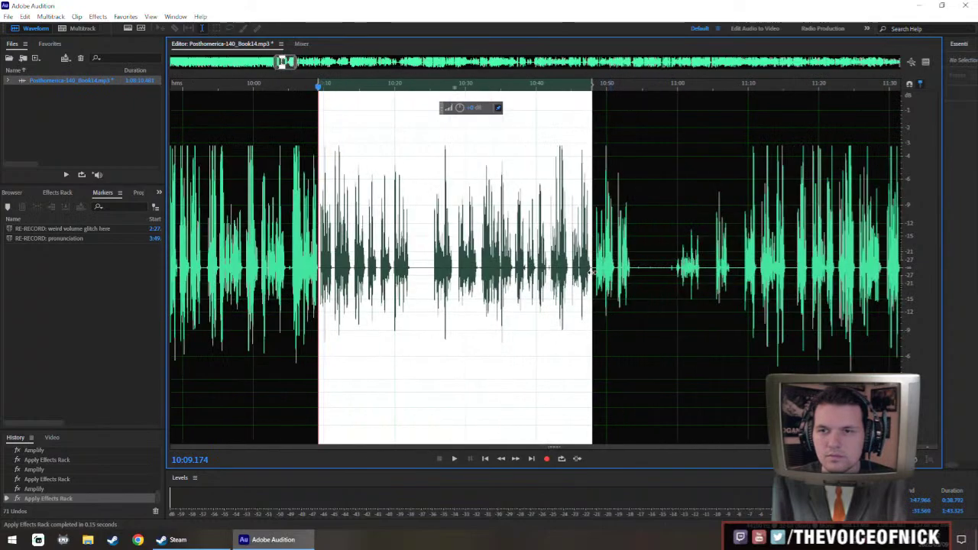
left_click_drag(595, 282, 732, 301)
scroll(405, 252, "down", 3)
scroll(321, 237, "up", 2)
scroll(417, 227, "down", 2)
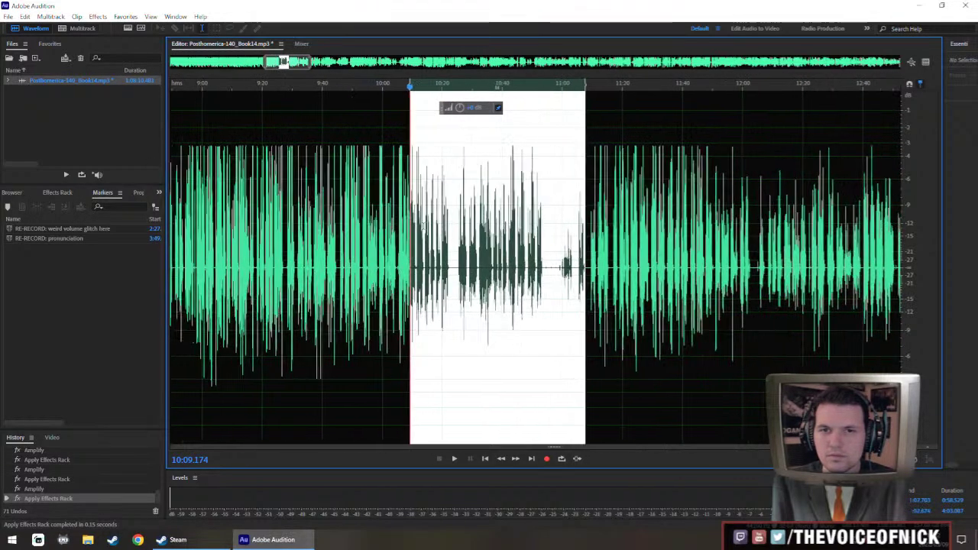
left_click_drag(461, 109, 476, 109)
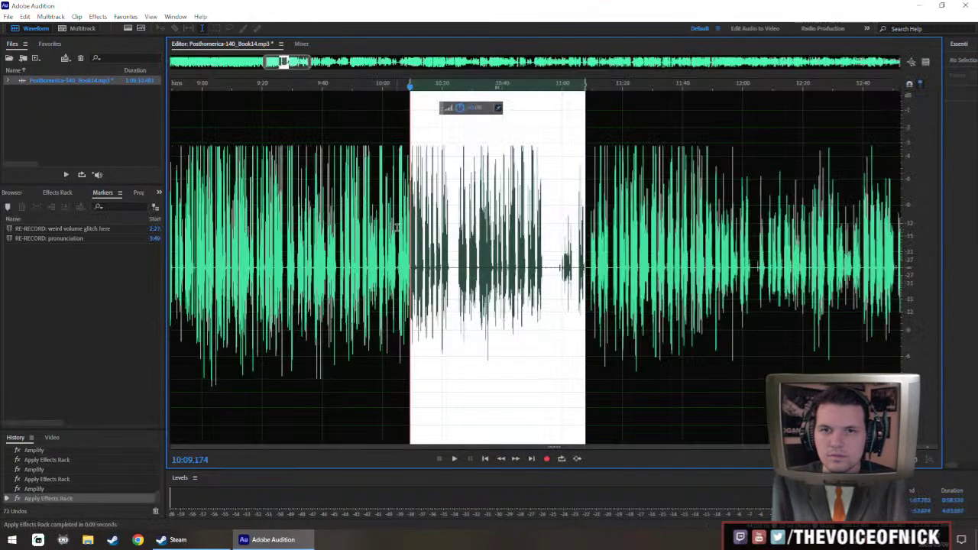
Play back the relevelled audio from about 10:02.4 and again from 9:52.2, listening for phrases that are still too quiet.
left_click(389, 238)
key("space")
scroll(458, 300, "up", 4)
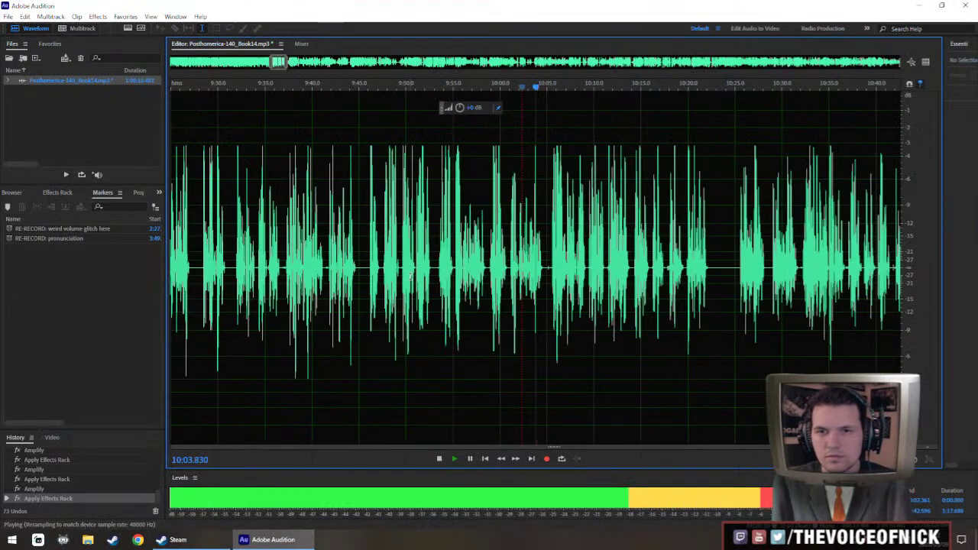
key("space")
left_click(370, 284)
key("space")
key("space")
left_click(269, 272)
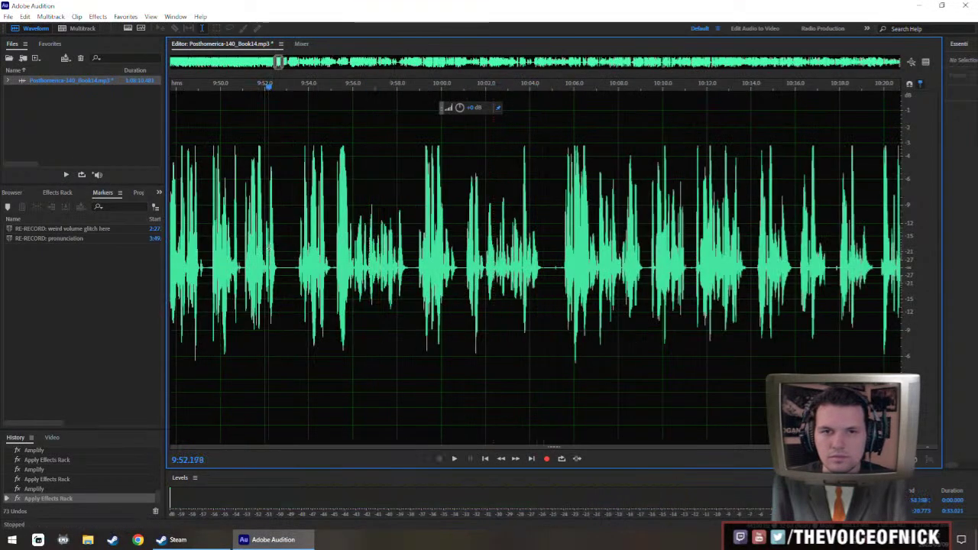
key("space")
left_click_drag(270, 272, 309, 271)
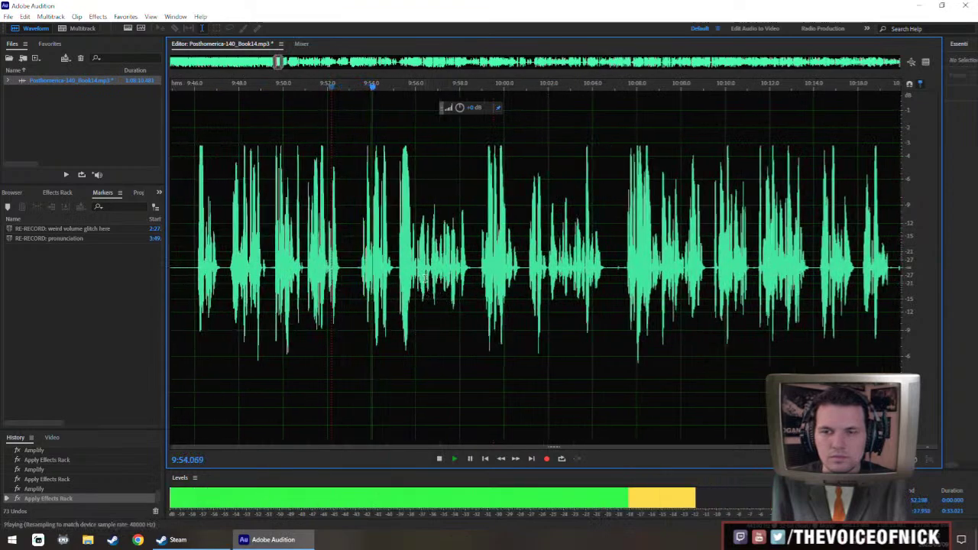
scroll(536, 269, "up", 2)
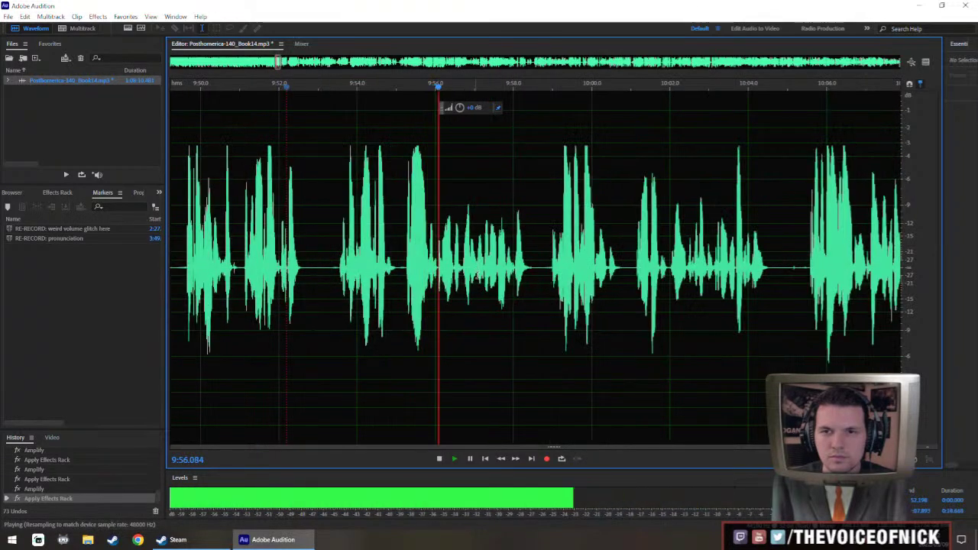
Raise the level of the quiet phrase from about 9:55.8 to 9:58.6 and apply the effects rack to it.
left_click_drag(536, 269, 429, 153)
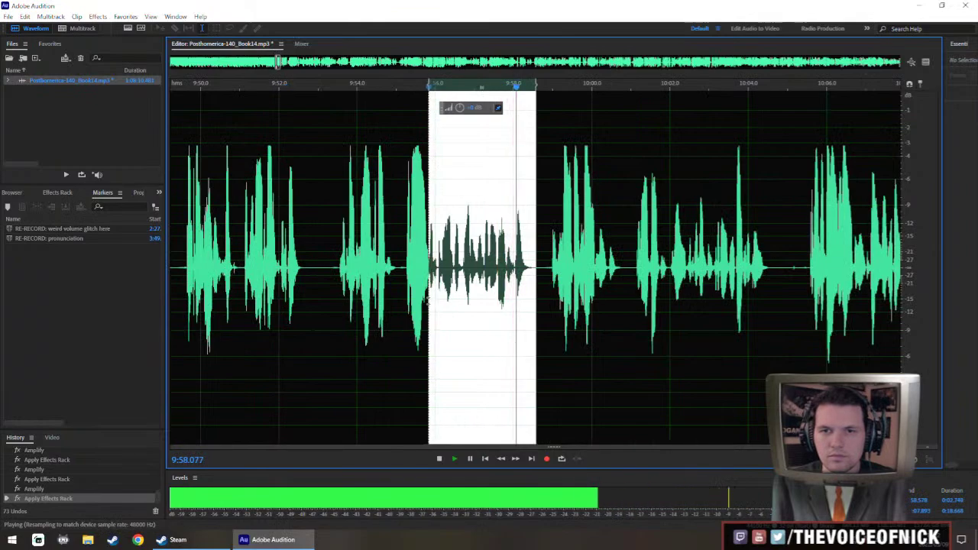
key("space")
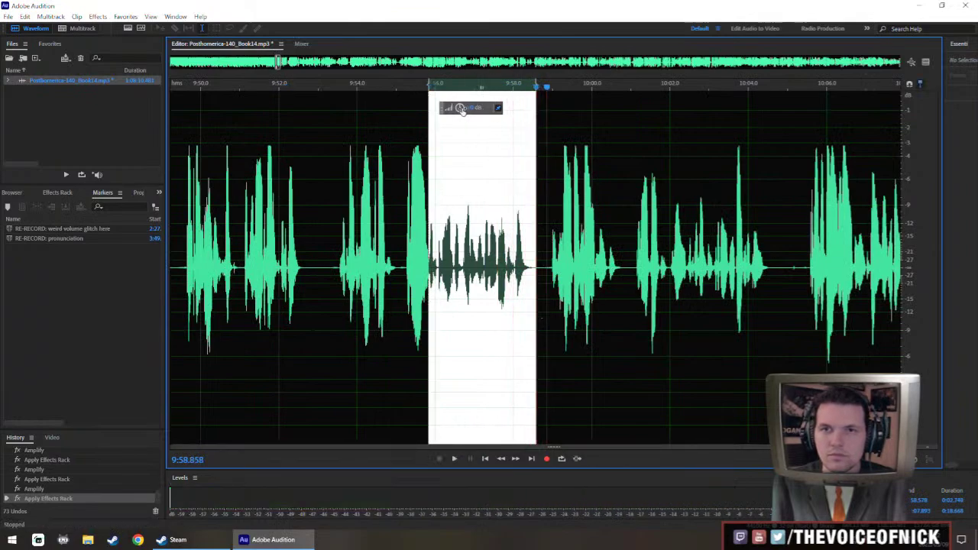
key("space")
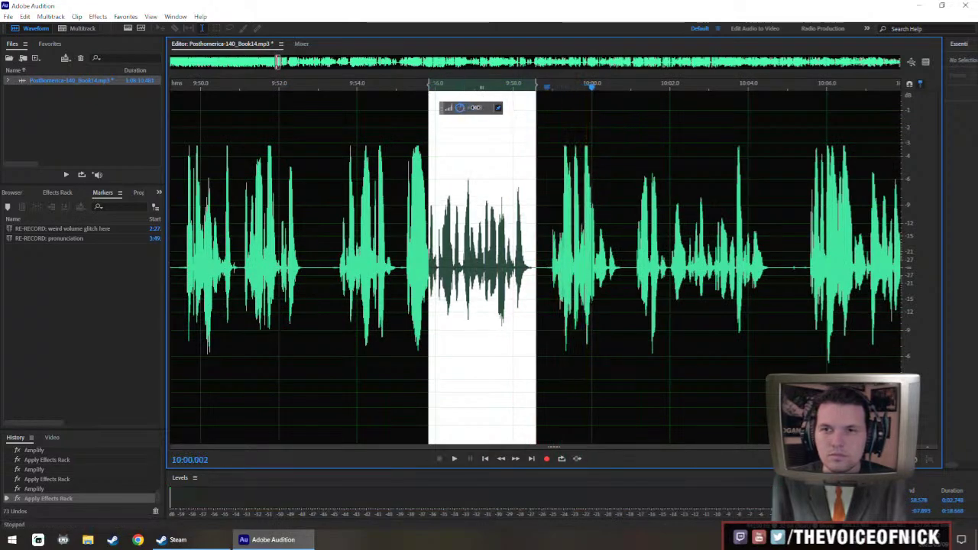
Raise the level of the phrase from about 10:01.0 to 10:04.9, apply the effects rack and play back from 9:54.1.
left_click(807, 274)
key("space")
scroll(799, 266, "down", 3)
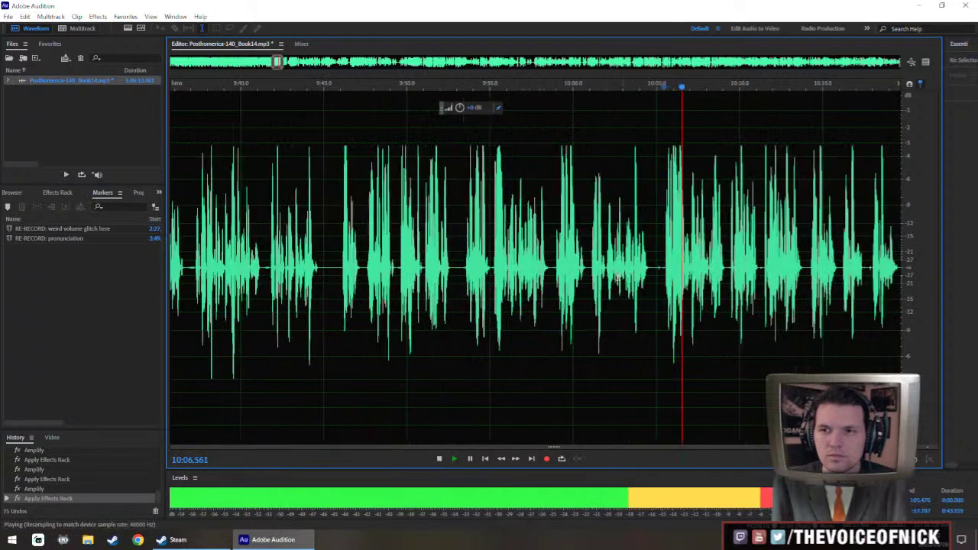
key("space")
left_click_drag(655, 282, 588, 282)
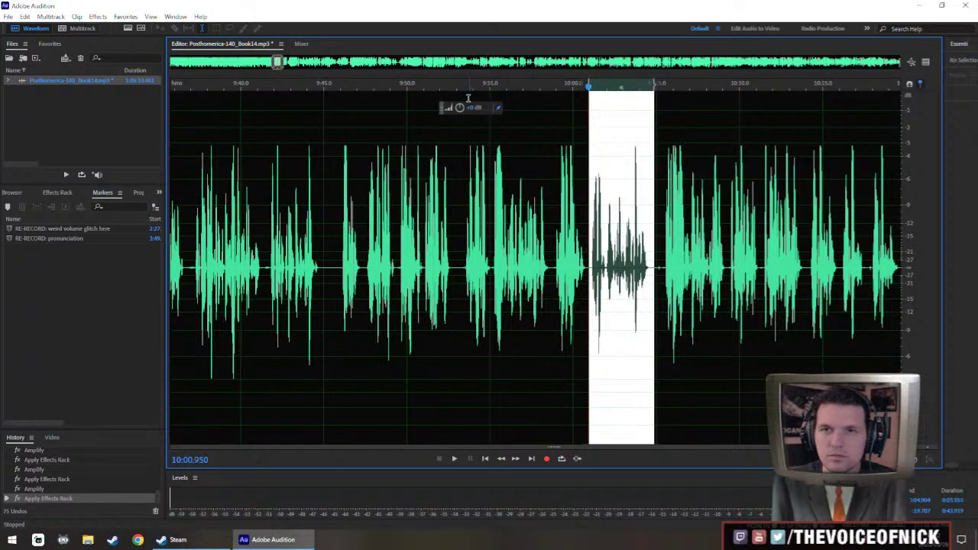
left_click(476, 269)
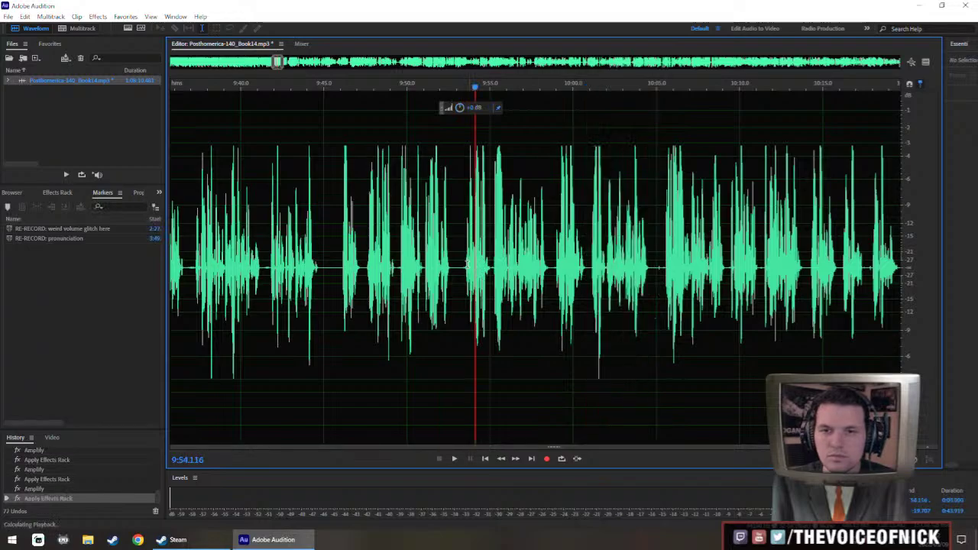
key("space")
scroll(476, 269, "up", 3)
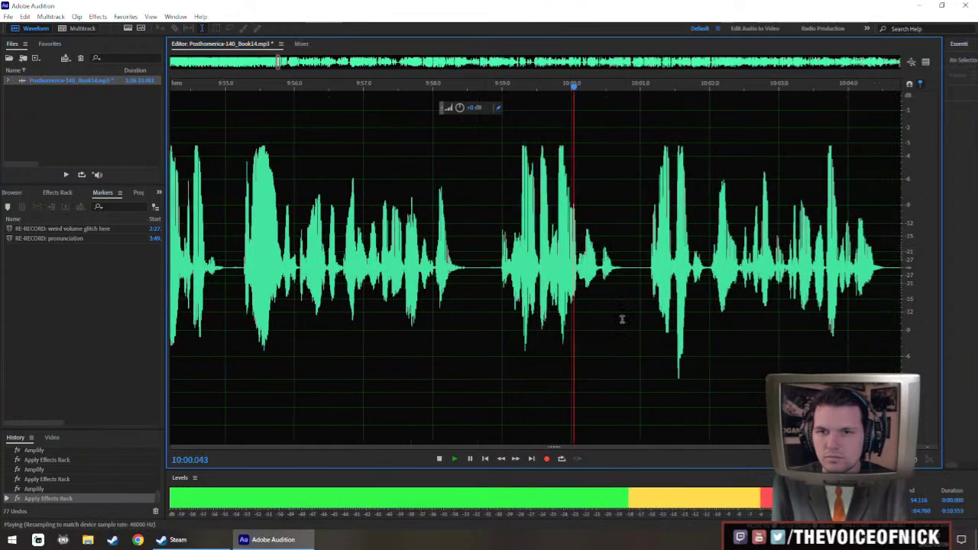
Copy about 0.15 s of silence at 9:53, paste it into the pause near 9:58.6 and play back from about 9:57.
scroll(512, 313, "down", 2)
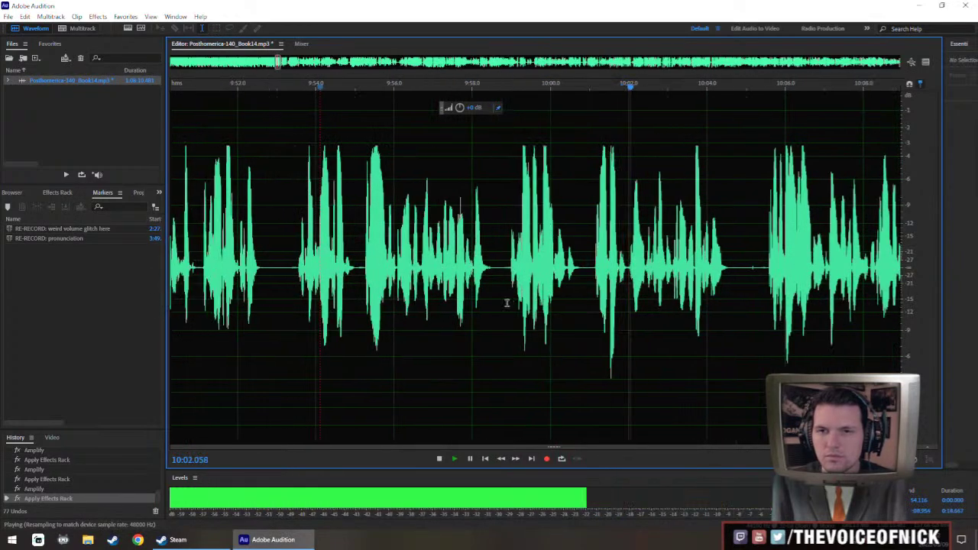
scroll(504, 302, "down", 1)
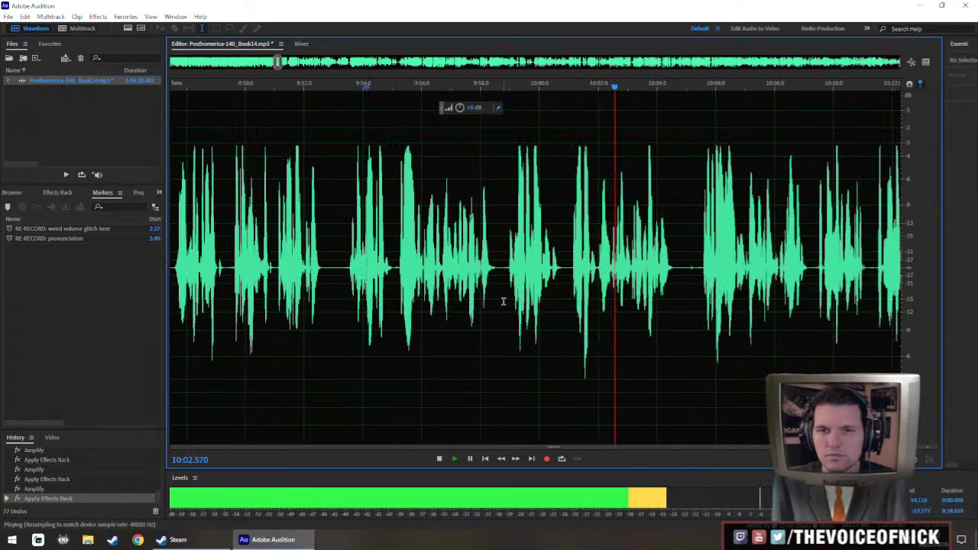
left_click(334, 283)
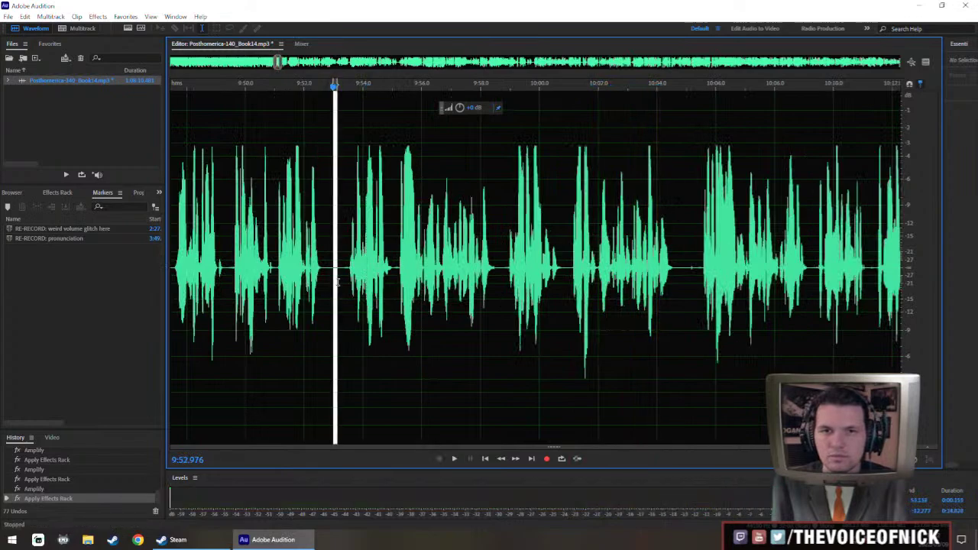
left_click(499, 267)
key("ctrl+v")
left_click(464, 256)
key("space")
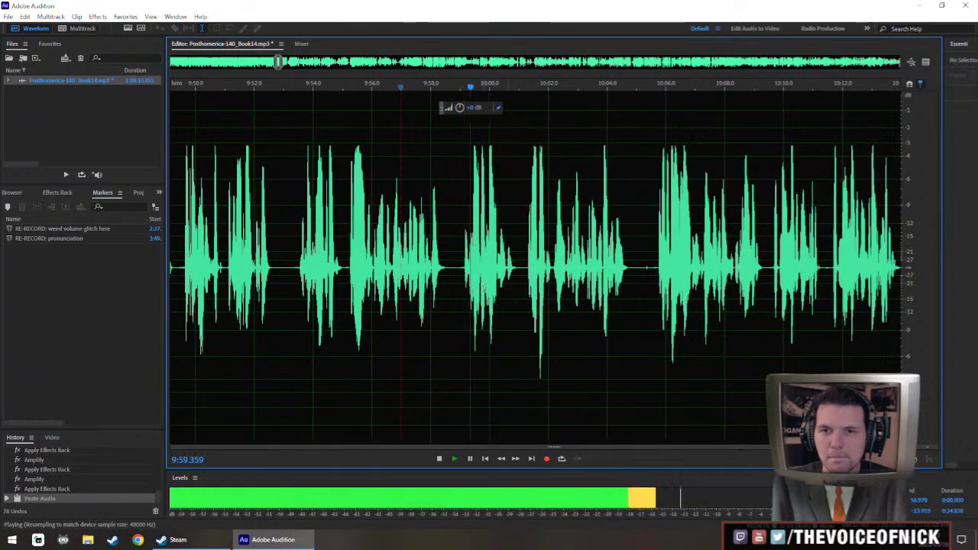
Paste the copied silence into the pause at about 10:01.0 and play back from just before the following phrase.
scroll(454, 281, "up", 3)
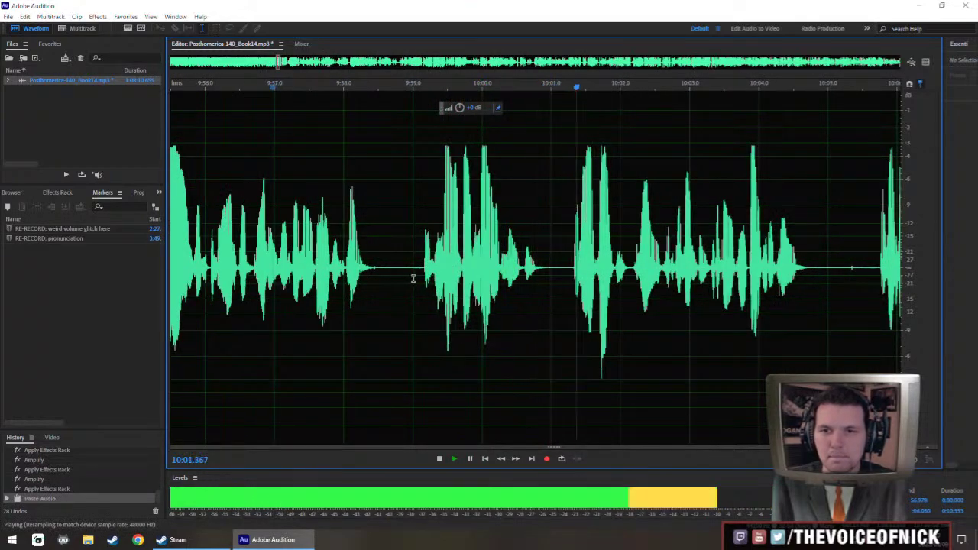
key("space")
left_click(552, 272)
key("space")
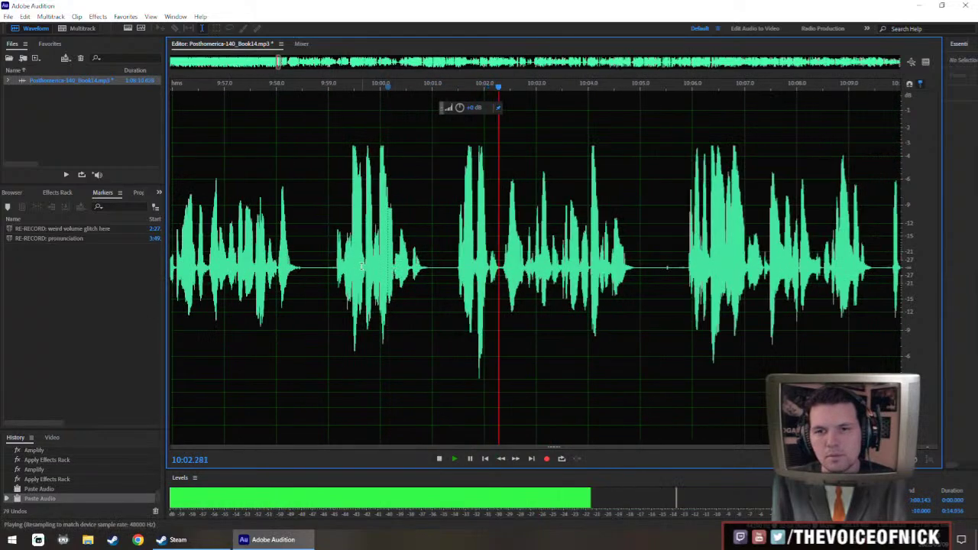
key("space")
Raise the level of the phrase from about 9:59.1 to 10:01.0, apply the effects rack and play it back.
left_click_drag(432, 289, 335, 288)
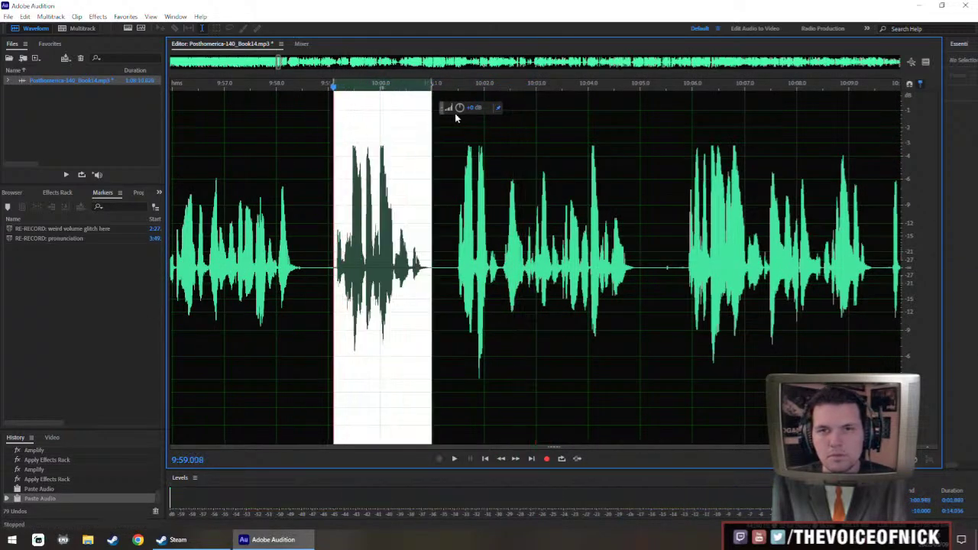
left_click_drag(459, 107, 466, 105)
left_click(323, 266)
key("space")
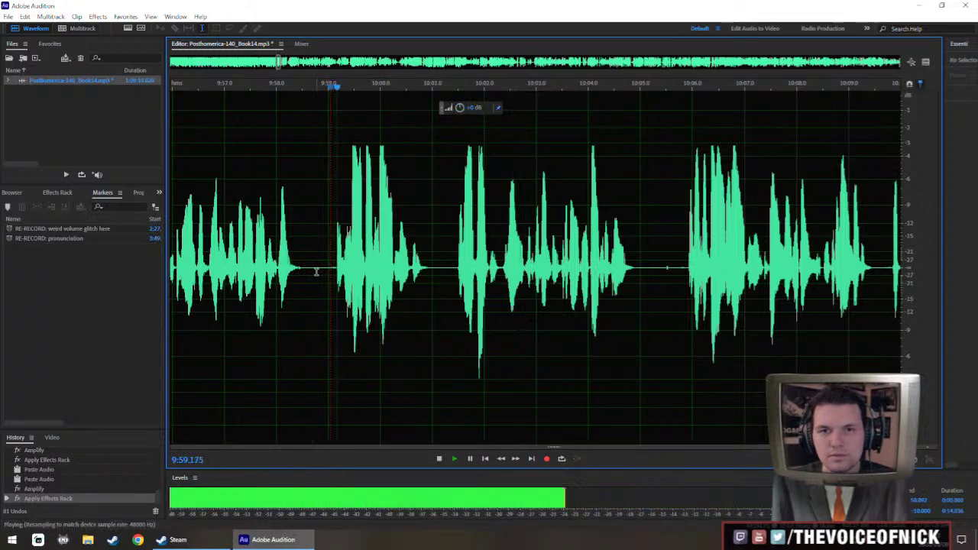
scroll(424, 295, "down", 1)
scroll(565, 309, "up", 2)
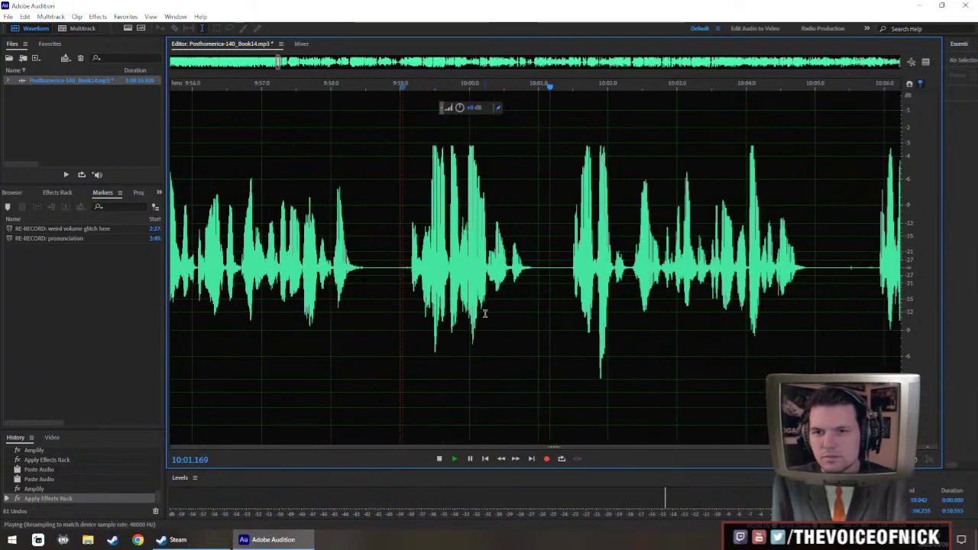
Raise the level of the phrase from about 10:02.1 to 10:04.9, apply the effects rack and play back from 10:04.7.
left_click_drag(587, 344, 481, 347)
scroll(535, 329, "down", 2)
left_click_drag(536, 305, 336, 307)
scroll(477, 273, "up", 1)
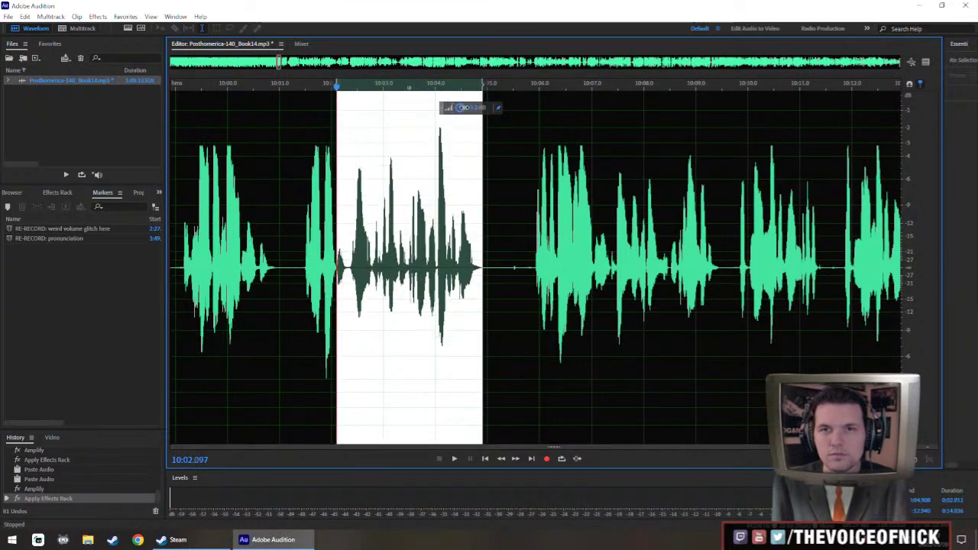
key("space")
left_click(472, 277)
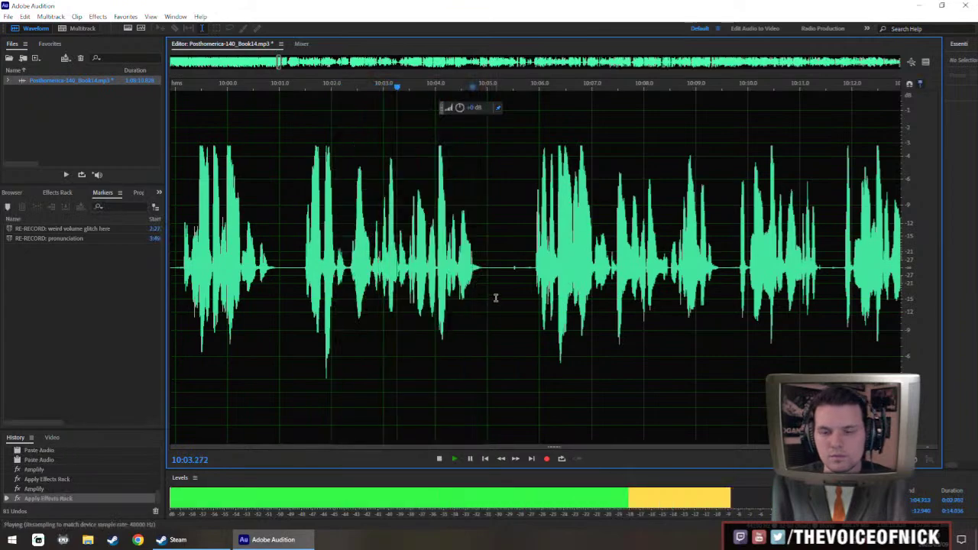
Delete the small click in the pause at about 10:05.5 and play back from about 10:04.6.
scroll(535, 303, "down", 1)
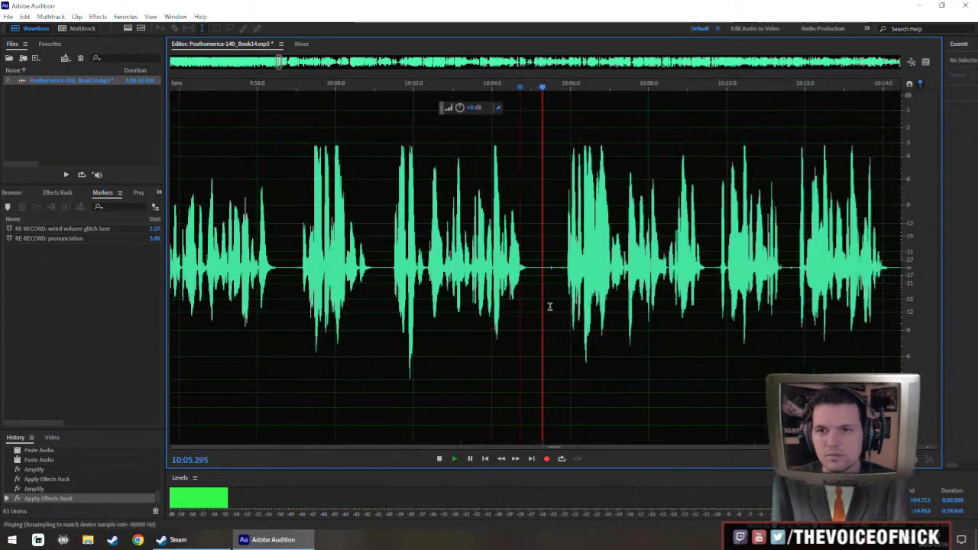
scroll(535, 317, "up", 2)
key("space")
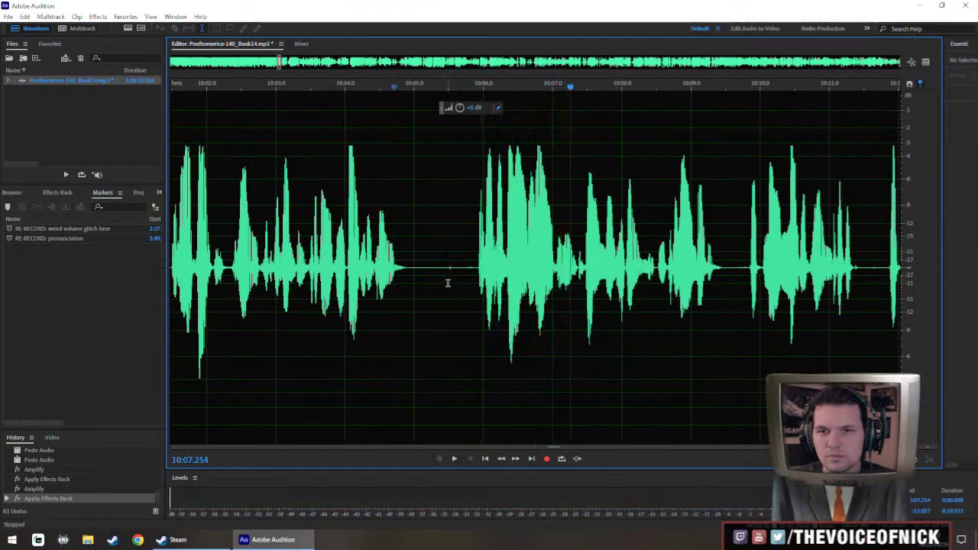
key("Delete")
left_click(384, 282)
key("space")
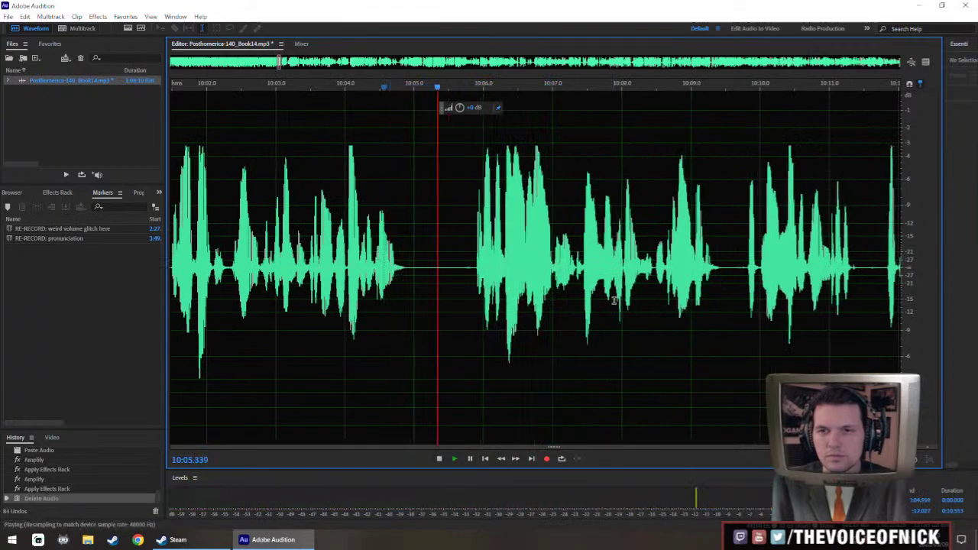
Raise the level of the stretch from about 10:07.0 to 11:08.0 and apply the effects rack to it.
scroll(482, 293, "down", 3)
scroll(481, 297, "right", 3)
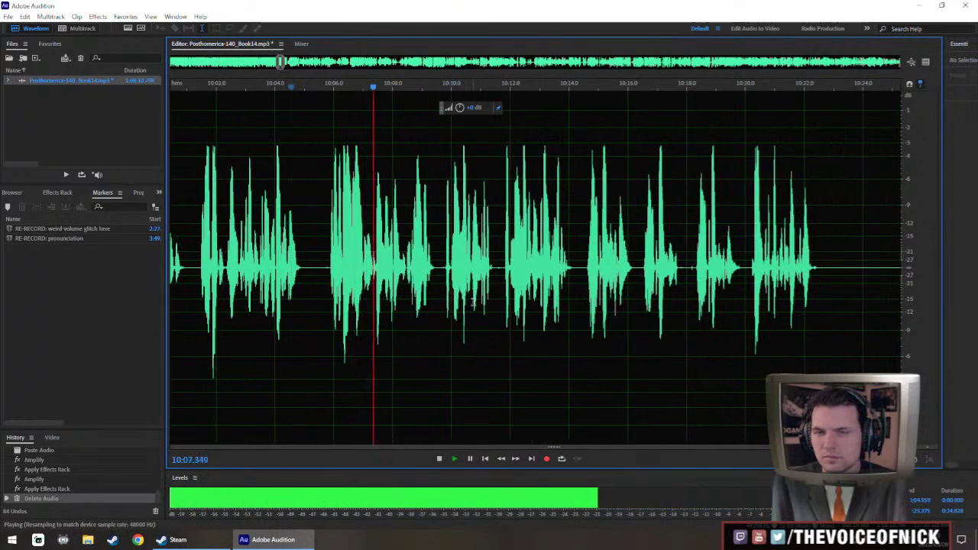
scroll(474, 301, "left", 5)
scroll(489, 304, "up", 1)
scroll(513, 308, "right", 2)
scroll(517, 303, "down", 2)
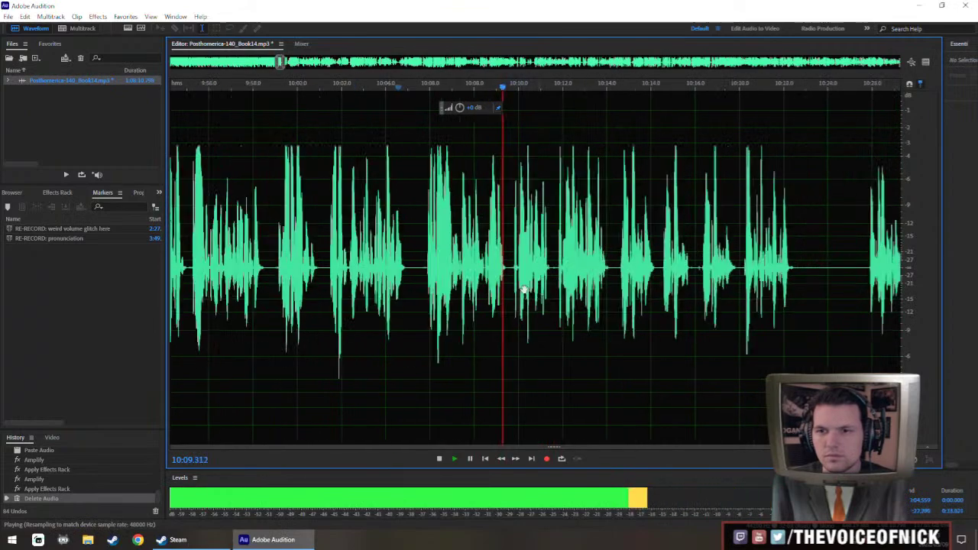
scroll(535, 288, "right", 1)
left_click_drag(739, 284, 392, 284)
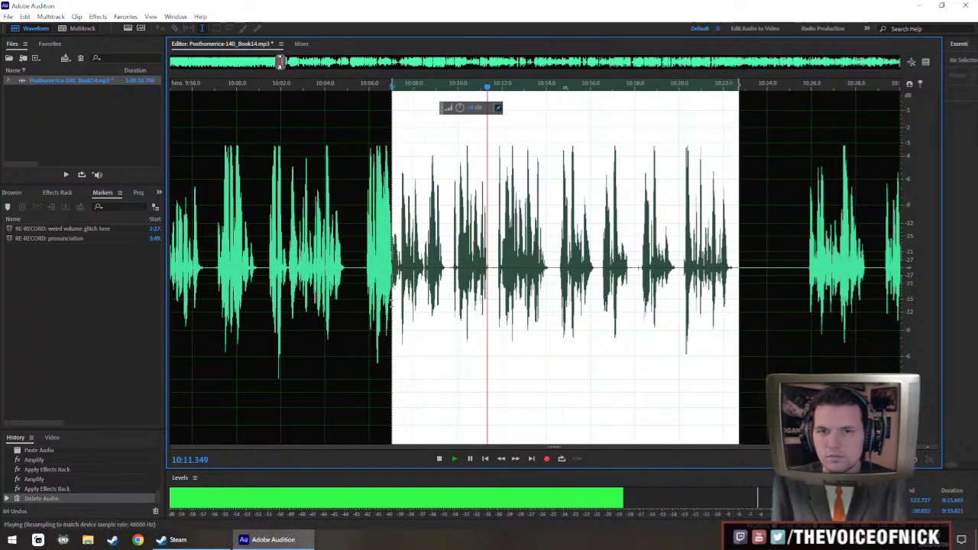
key("space")
scroll(393, 282, "down", 4)
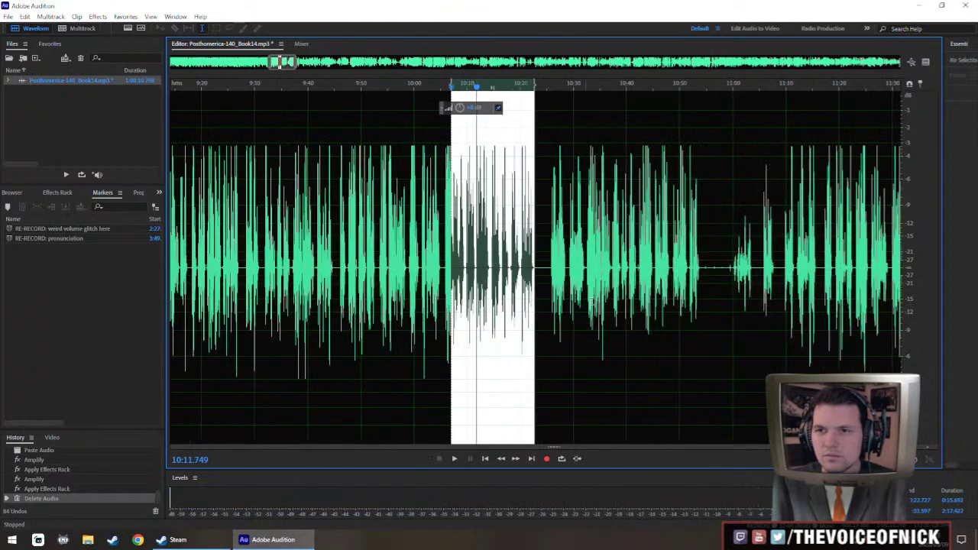
left_click_drag(534, 314, 774, 321)
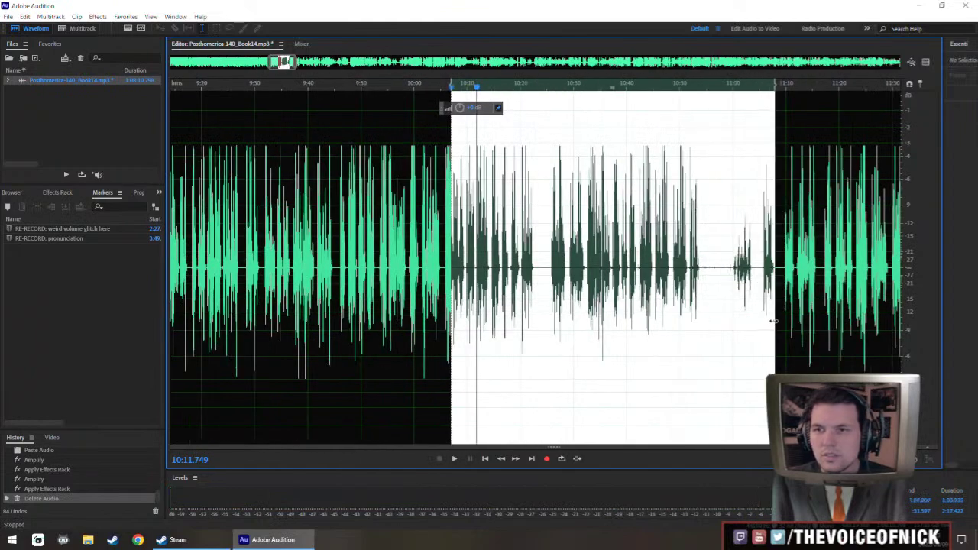
left_click_drag(460, 108, 469, 111)
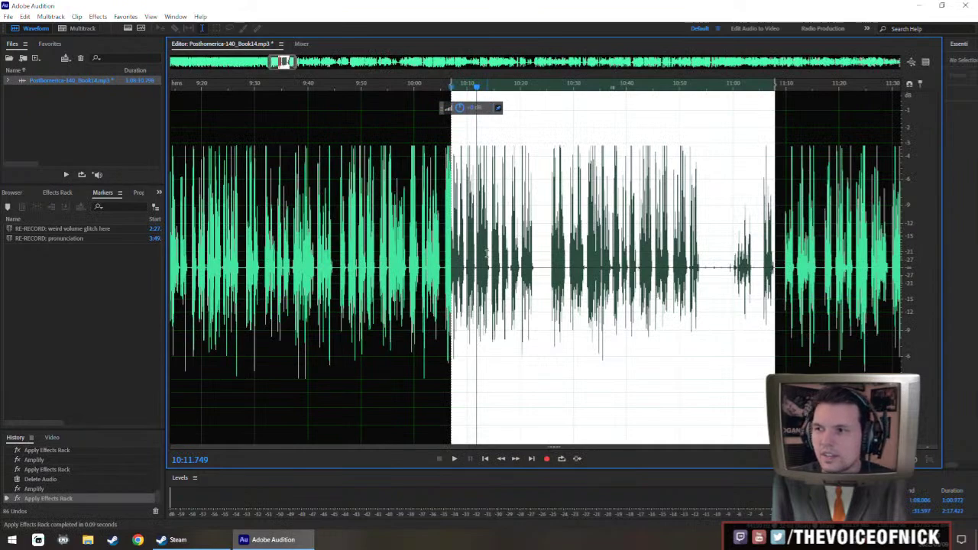
Inspect the start of the relevelled stretch around 10:07 and the pause leading into its phrase.
scroll(483, 255, "up", 3)
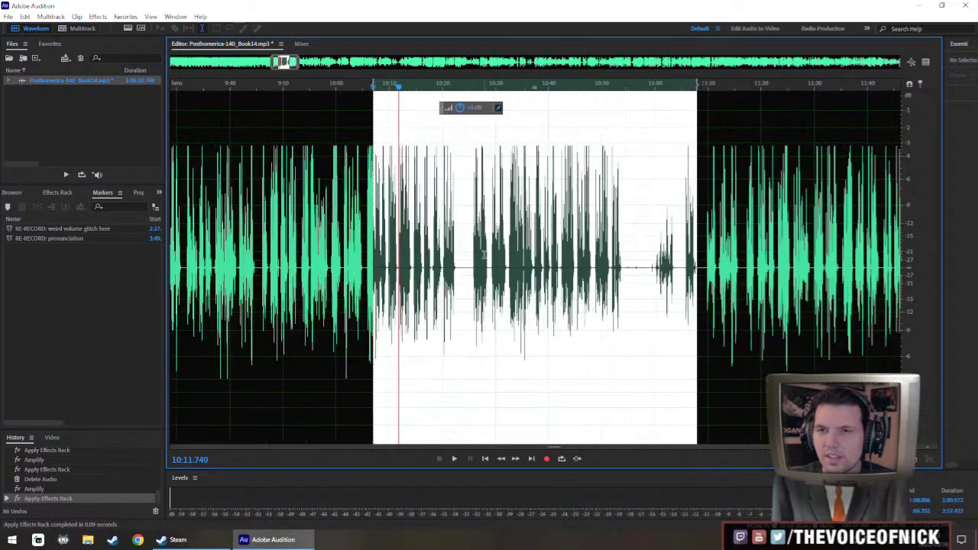
scroll(293, 260, "up", 1)
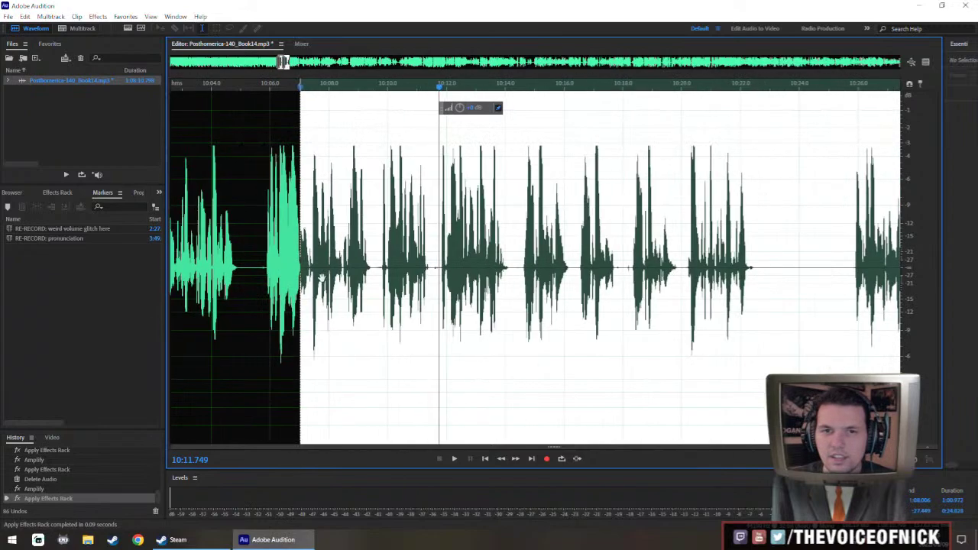
left_click(279, 260)
scroll(275, 261, "up", 3)
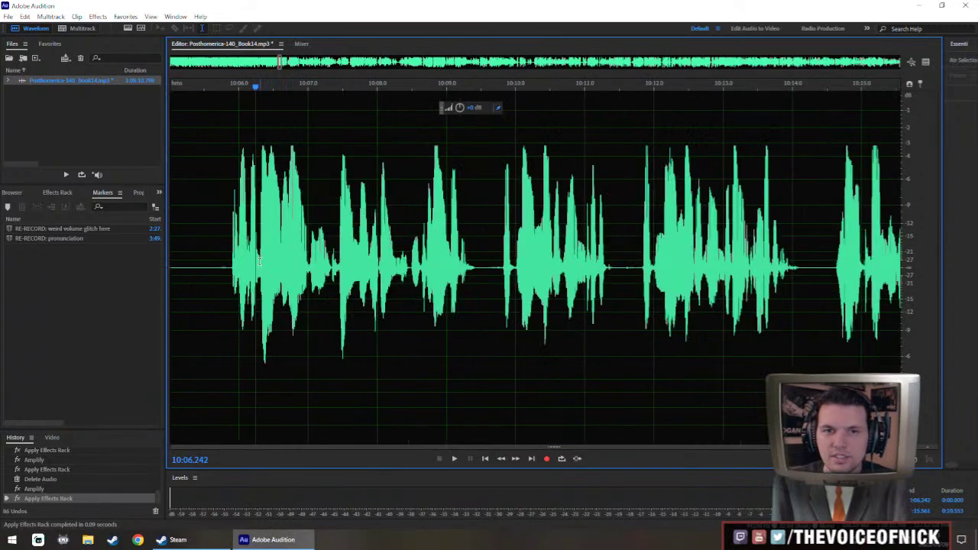
left_click_drag(260, 262, 227, 272)
left_click(225, 272)
left_click(198, 254)
scroll(346, 295, "left", 2)
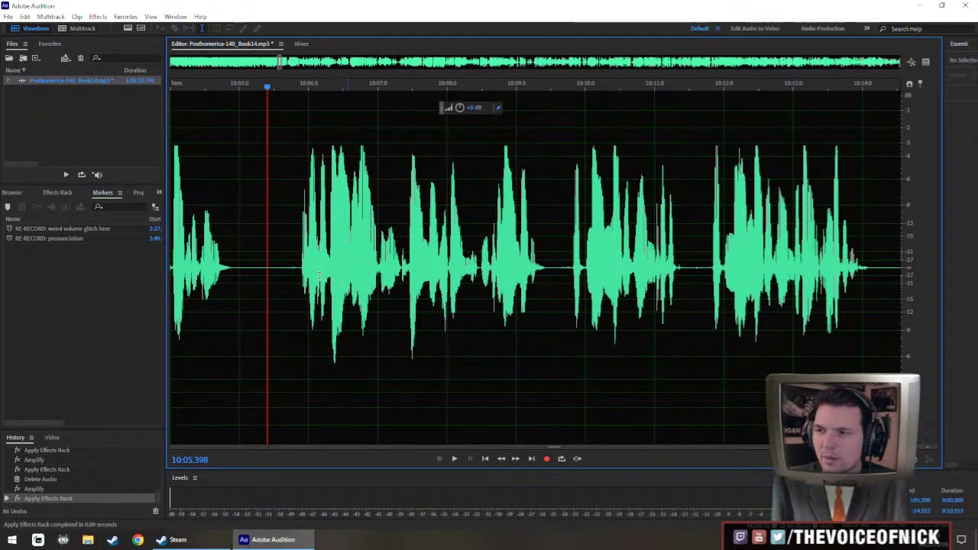
scroll(489, 316, "right", 1)
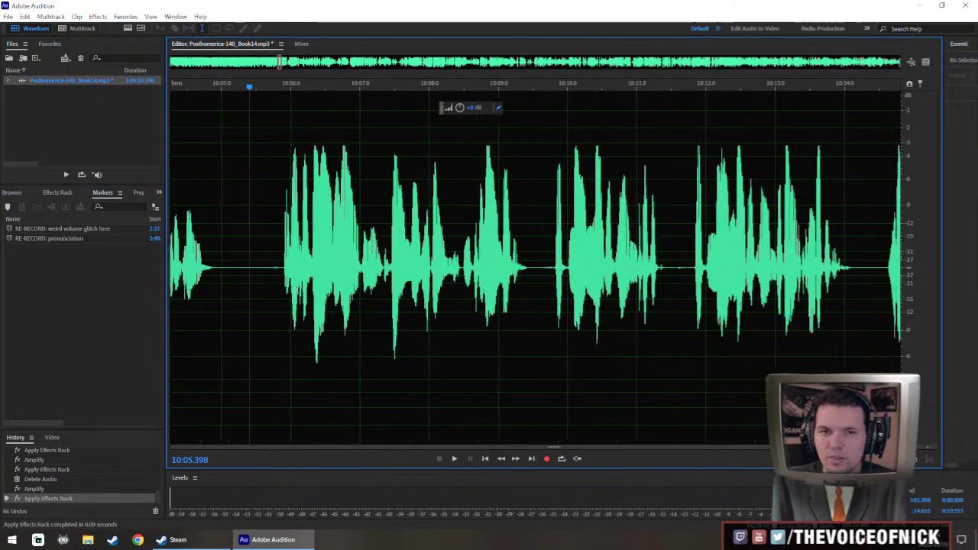
Examine the end of the pause from about 10:05.6 to 10:05.9, just before the phrase begins.
left_click_drag(265, 293, 278, 299)
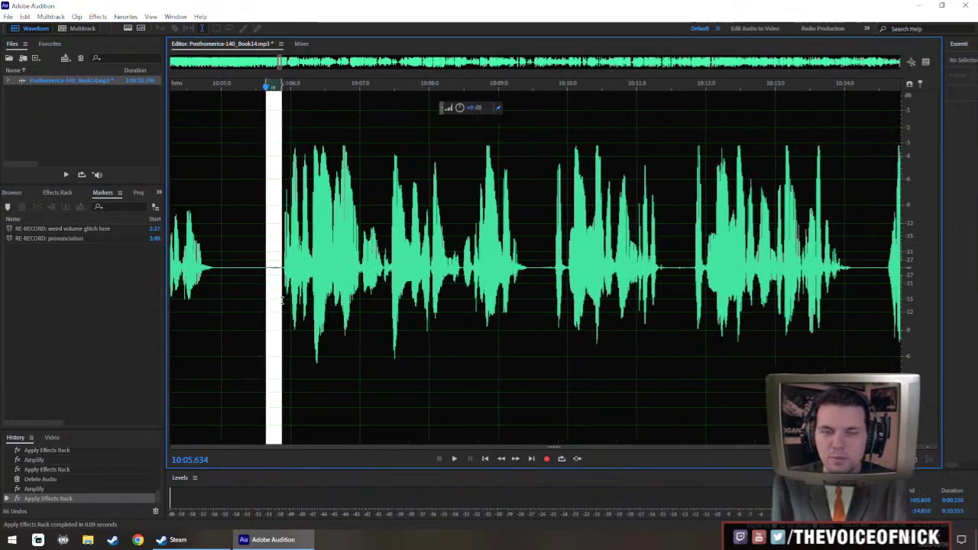
left_click(290, 276)
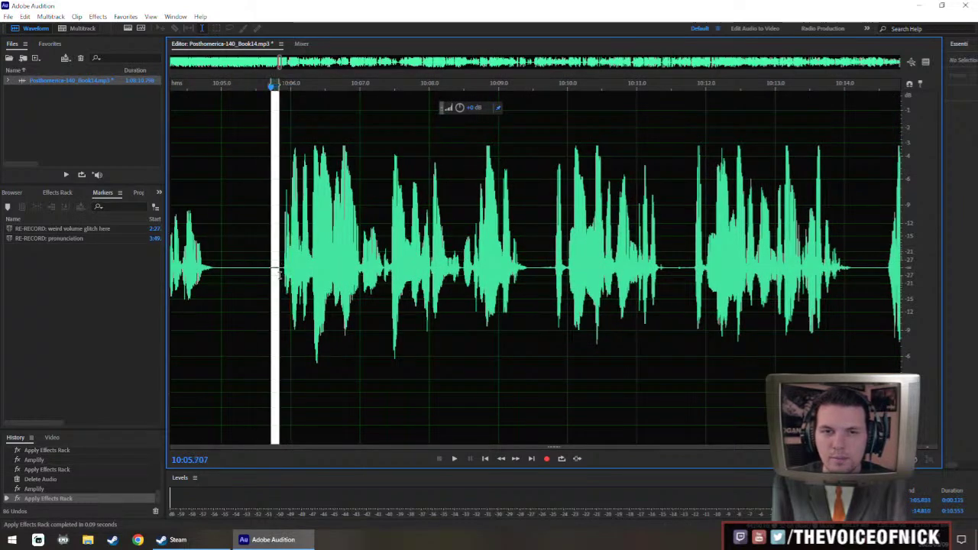
left_click(241, 258)
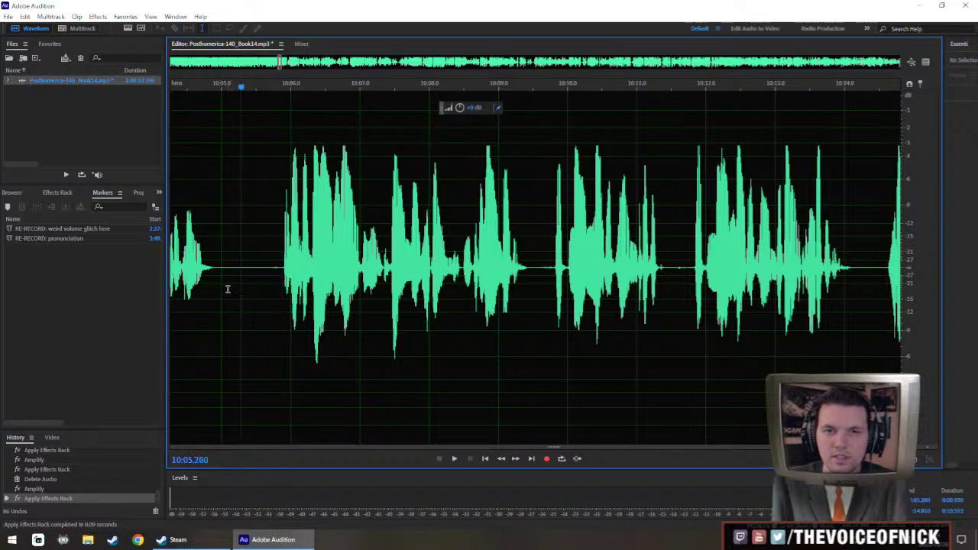
left_click_drag(216, 275, 283, 317)
left_click(277, 294)
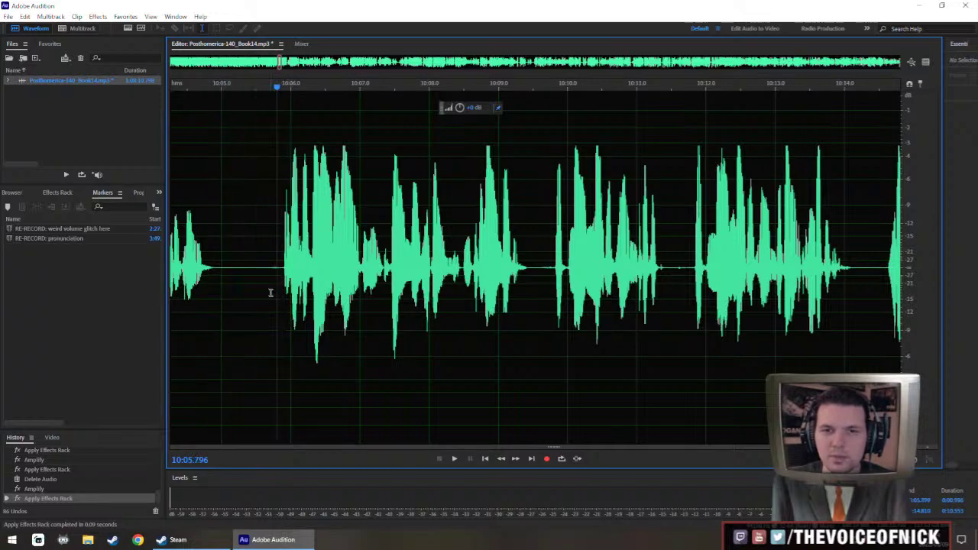
left_click(254, 253)
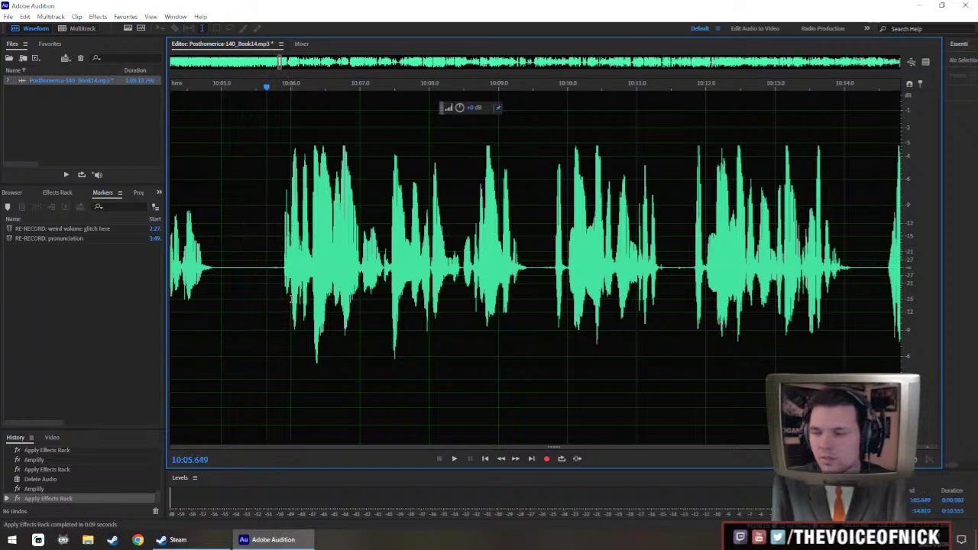
scroll(336, 287, "down", 3)
scroll(348, 265, "up", 2)
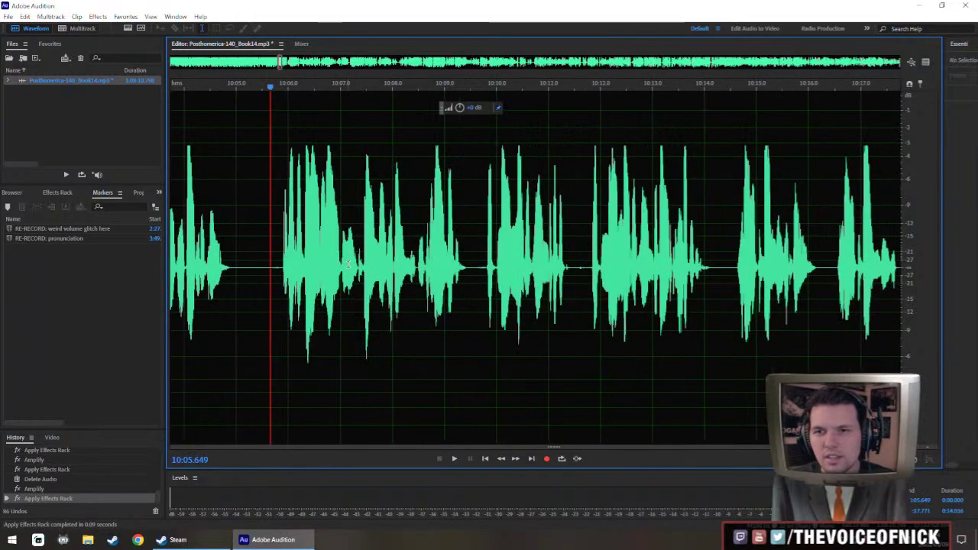
left_click_drag(430, 269, 402, 269)
left_click_drag(245, 272, 251, 274)
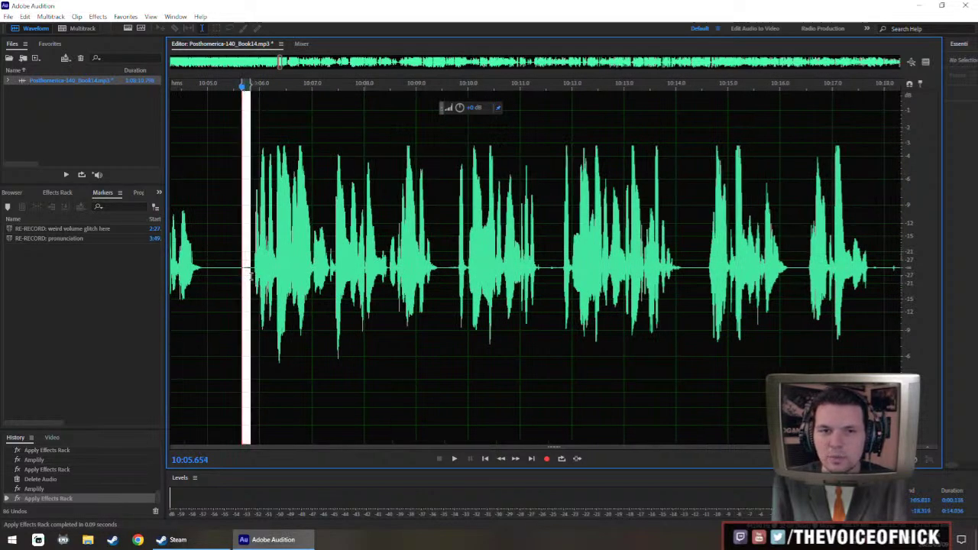
Play back the narration from about 10:05.6 to check the relevelled phrases.
left_click(245, 283)
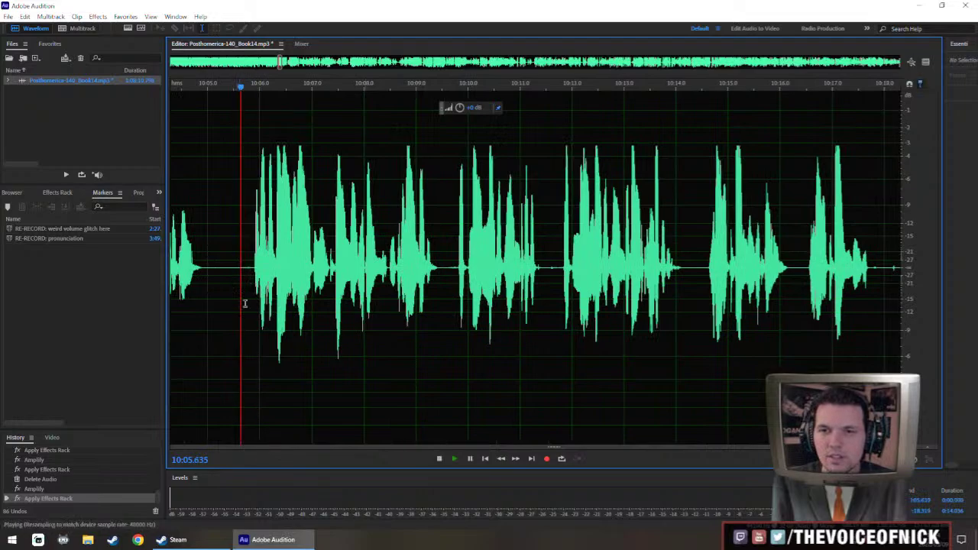
key("space")
scroll(538, 282, "down", 4)
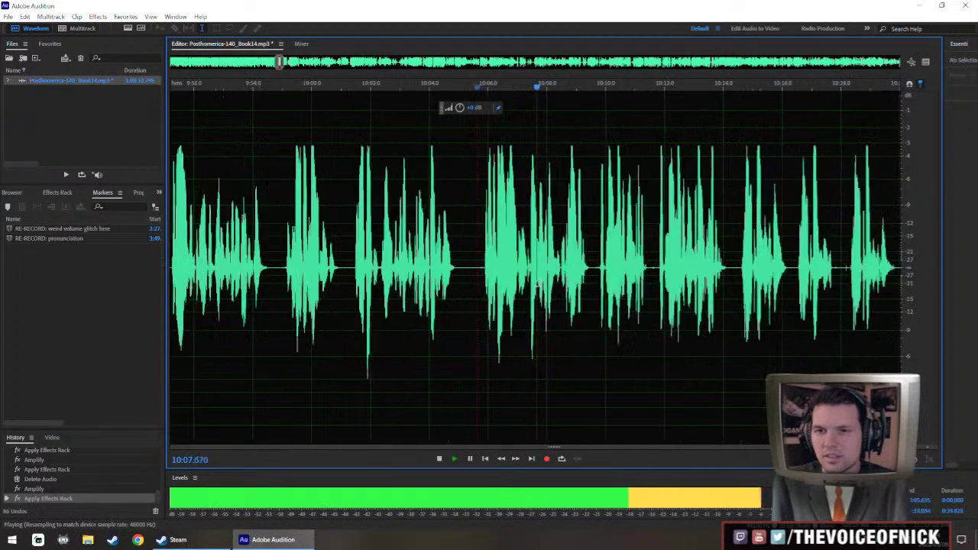
Delete the spoken phrase and its trailing pause between about 10:09.8 and 10:11.8.
scroll(541, 285, "right", 3)
scroll(444, 302, "right", 3)
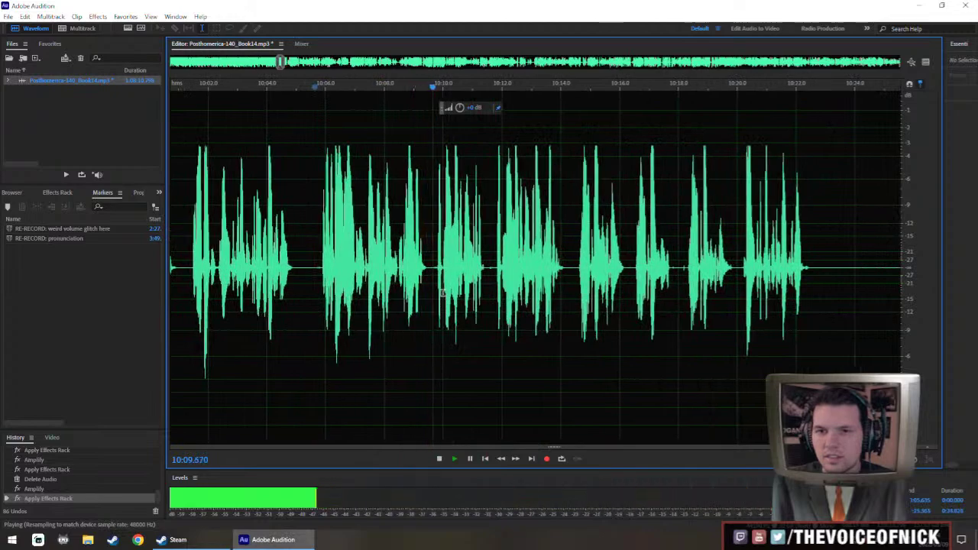
scroll(451, 291, "right", 1)
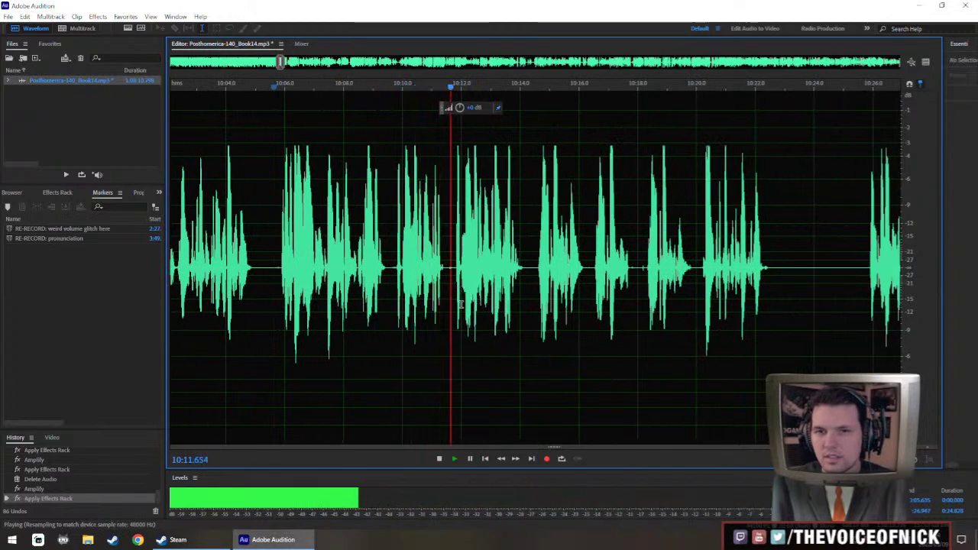
scroll(641, 286, "up", 3)
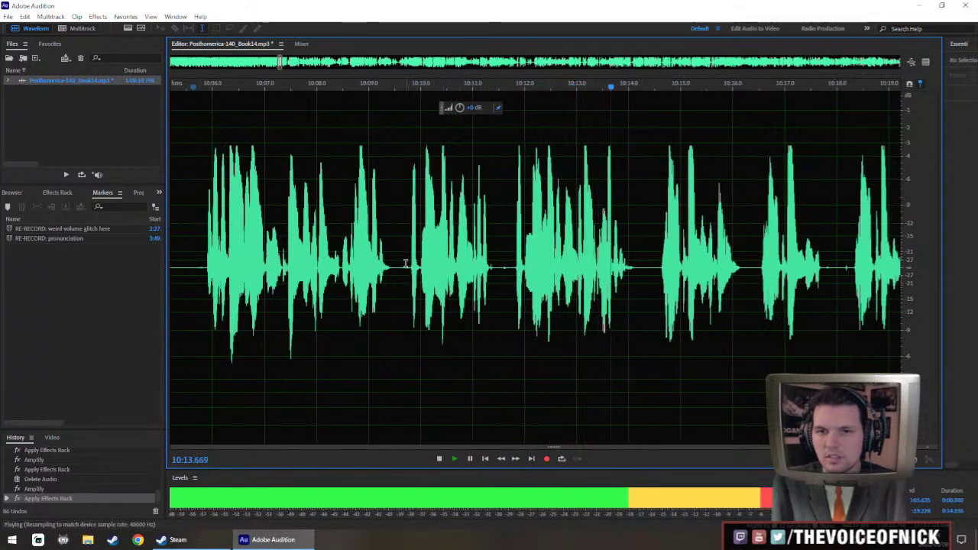
left_click_drag(411, 264, 517, 323)
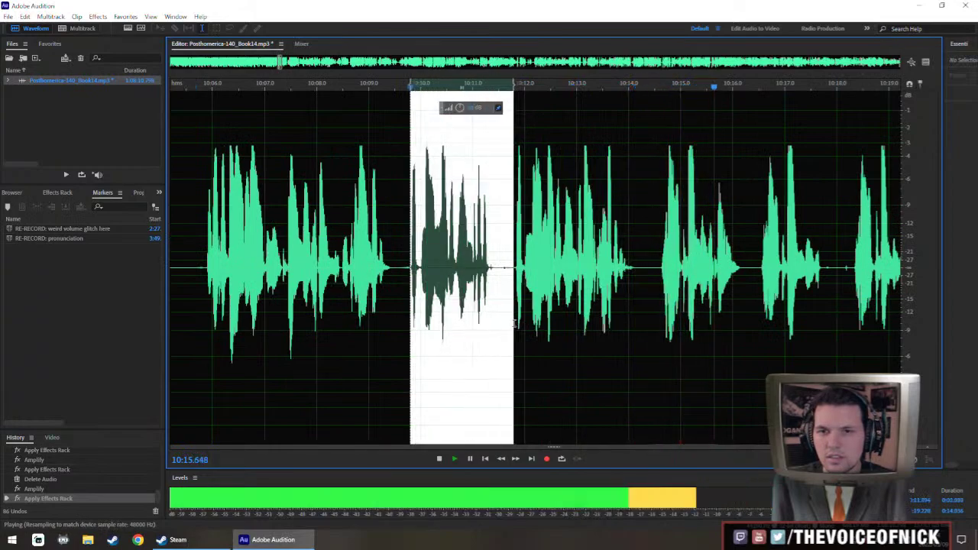
key("Delete")
Delete the audio between about 10:12.6 and 10:16.4 and replay the narration from about 10:10.4 across the cut.
key("backslash")
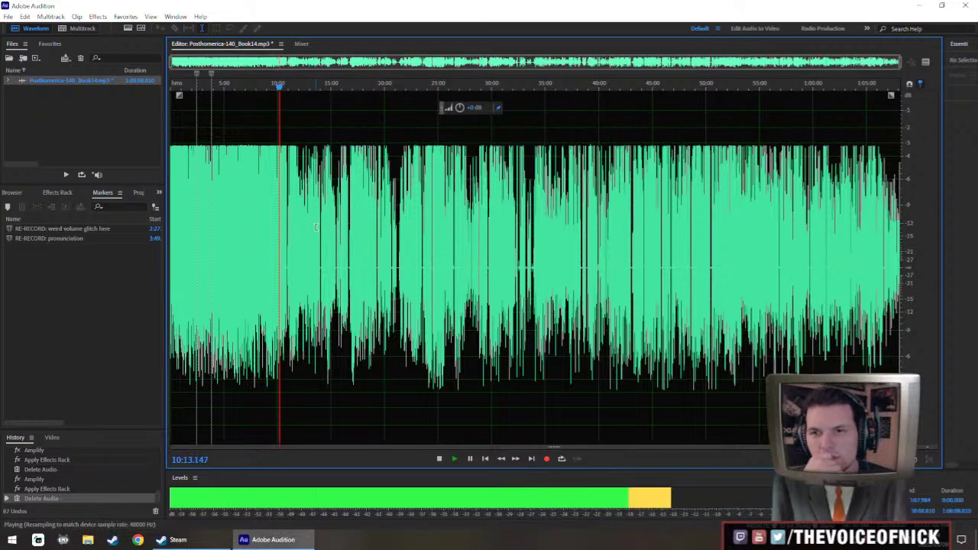
key("backslash")
scroll(315, 227, "down", 1)
scroll(315, 228, "up", 1)
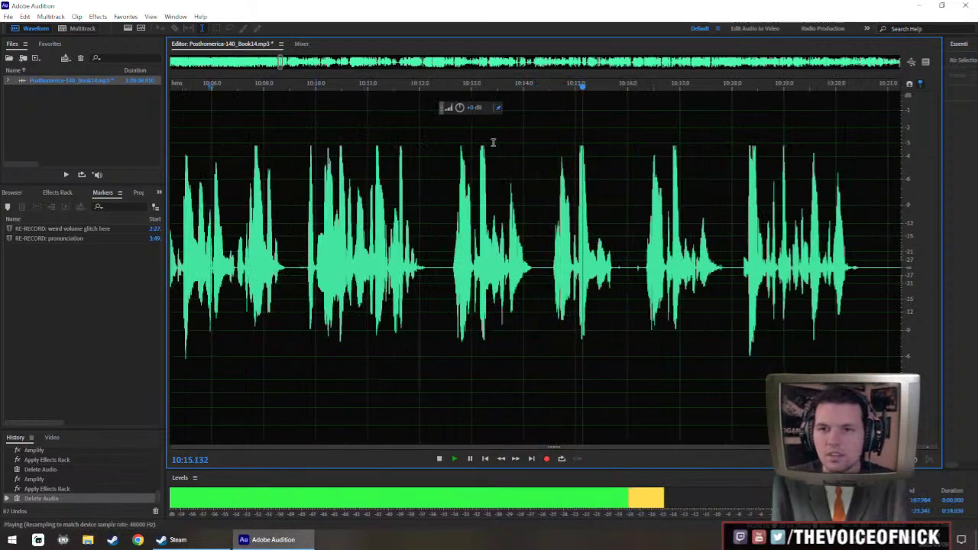
left_click_drag(630, 278, 541, 275)
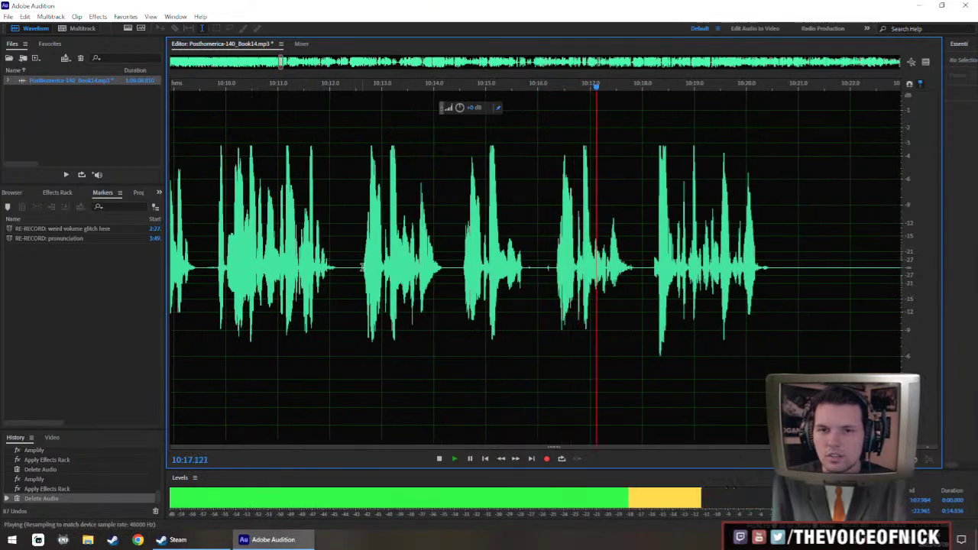
left_click_drag(361, 267, 558, 267)
key("Delete")
left_click(244, 201)
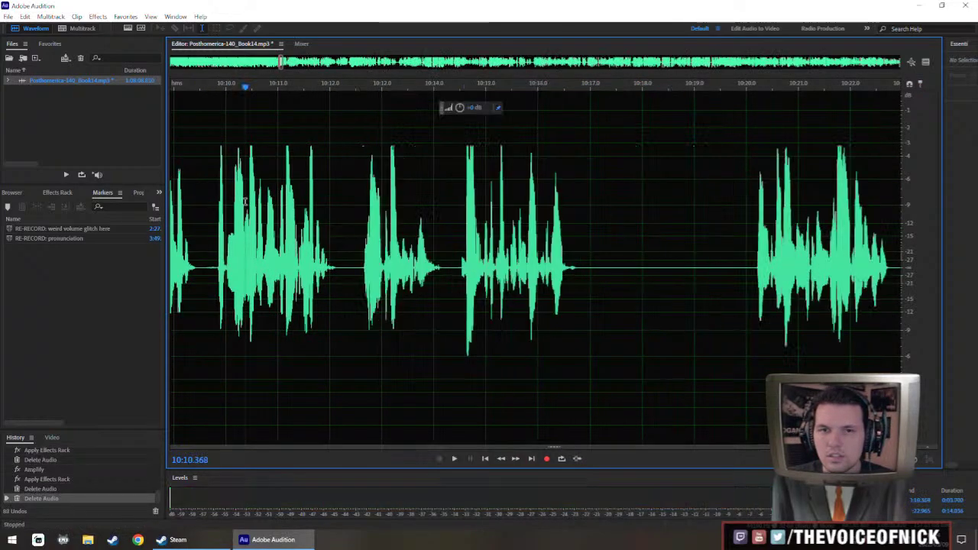
key("space")
key("backslash")
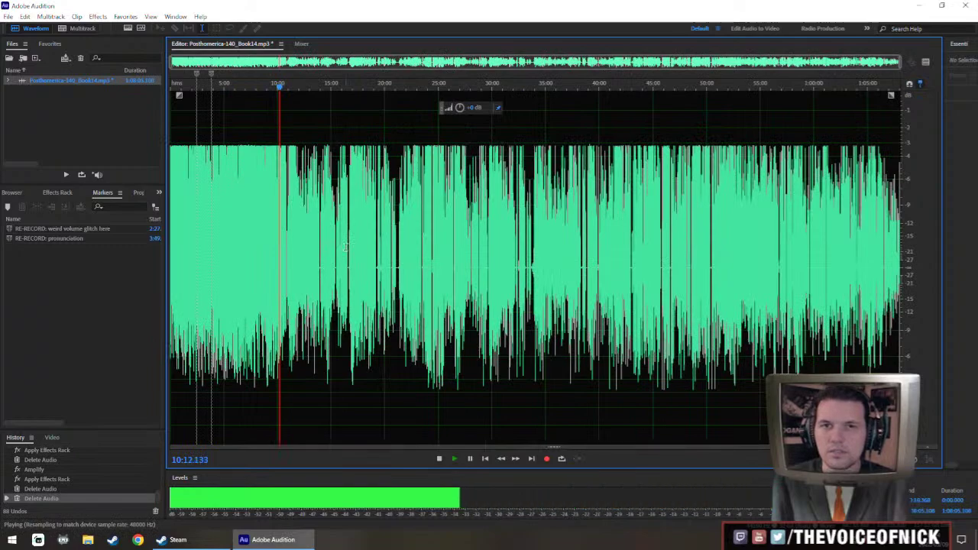
Copy about 0.15 seconds of silence near 10:12.3, paste it into the same pause, and replay from about 10:11.3.
key("backslash")
key("space")
left_click_drag(345, 289, 352, 284)
key("ctrl+c")
left_click(358, 280)
key("ctrl+v")
left_click(296, 228)
key("space")
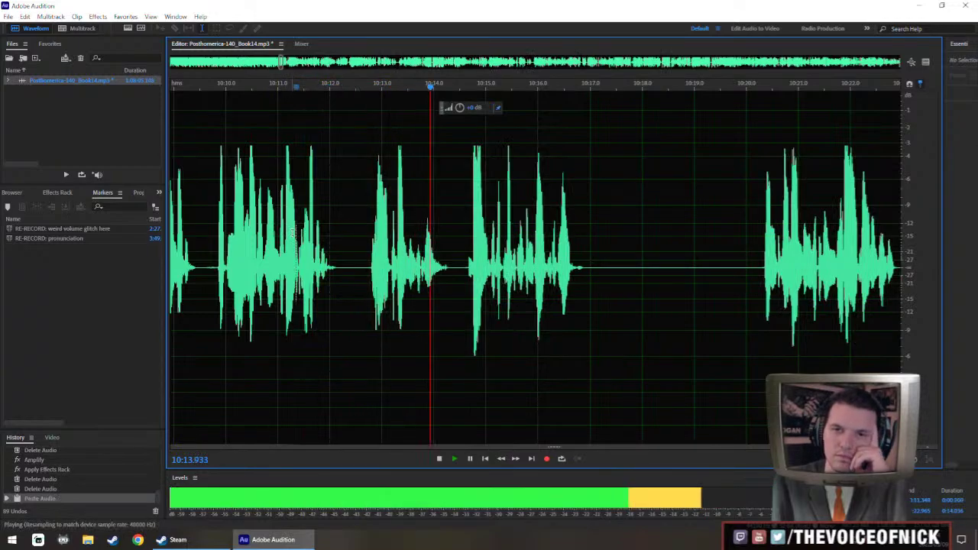
Replace the long gap and the phrase after it, from about 10:16.9 to 10:23.8, with 1.5 seconds of silence.
left_click_drag(665, 298, 567, 326)
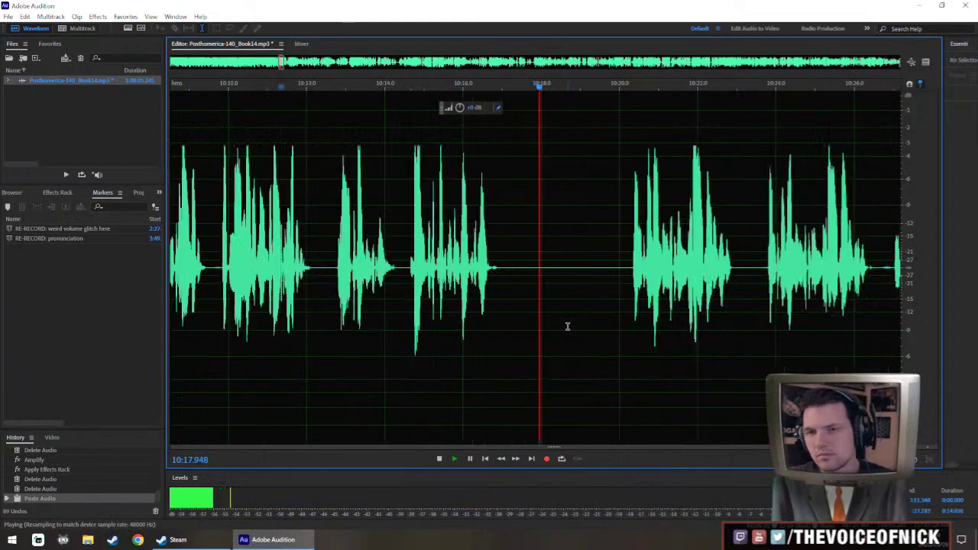
left_click_drag(608, 294, 569, 295)
scroll(572, 295, "down", 2)
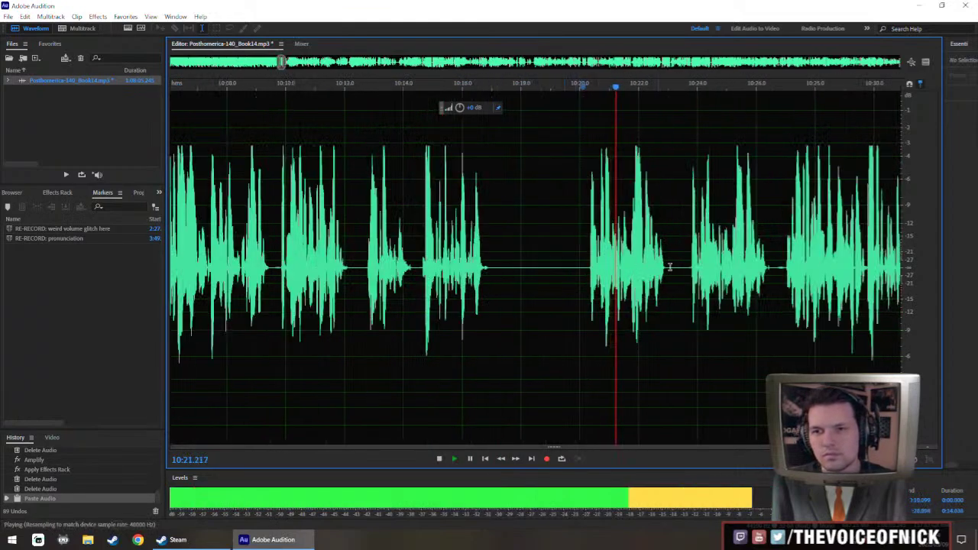
scroll(691, 292, "up", 1)
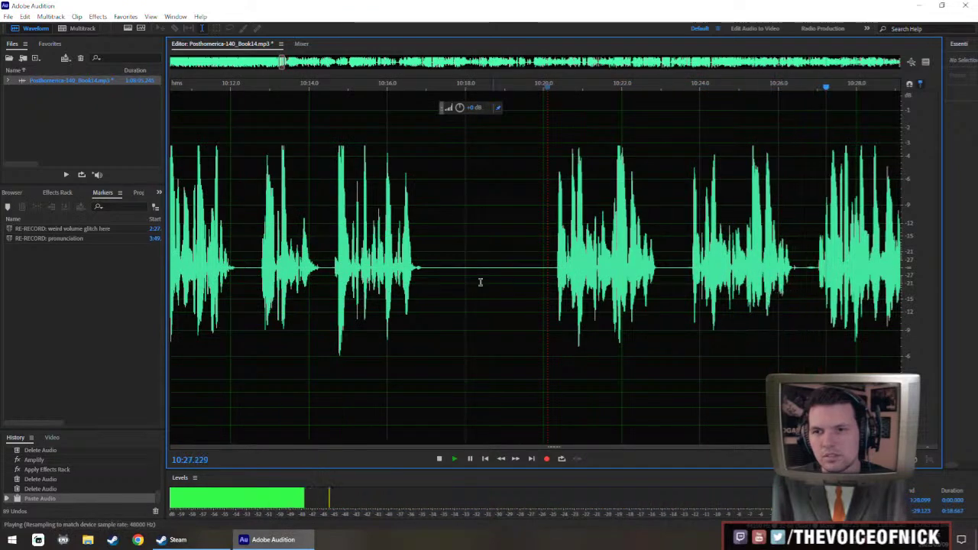
key("space")
left_click_drag(421, 263, 690, 349)
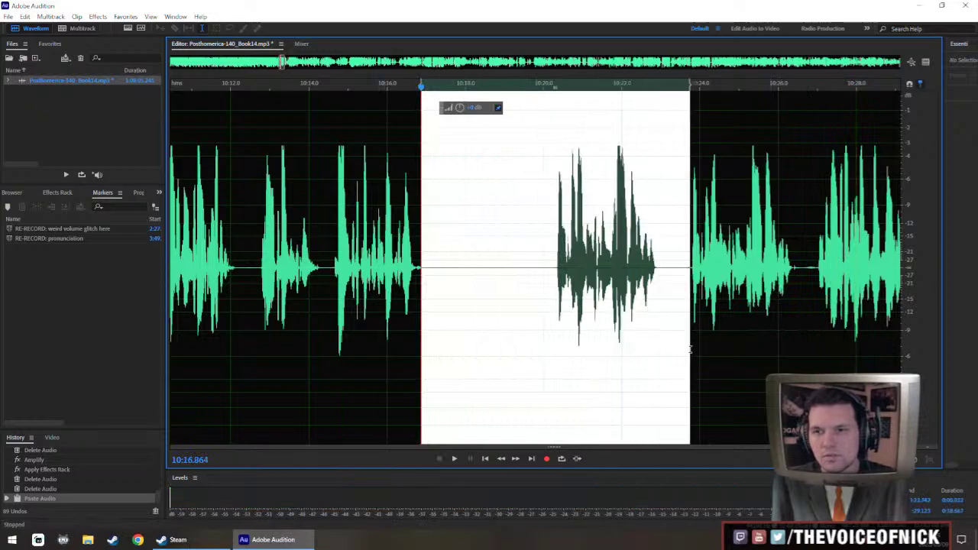
scroll(412, 269, "up", 3)
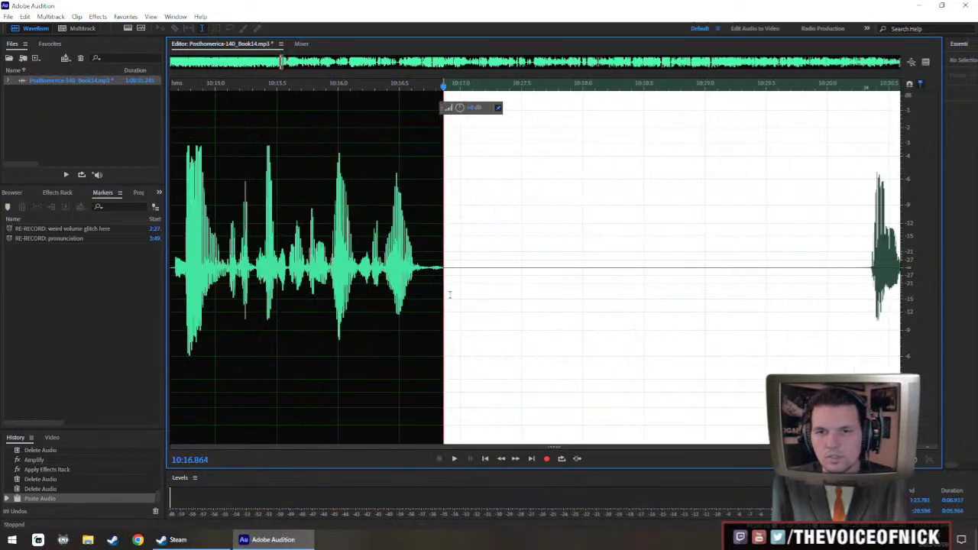
key("shift+s")
type("1.5")
key("Return")
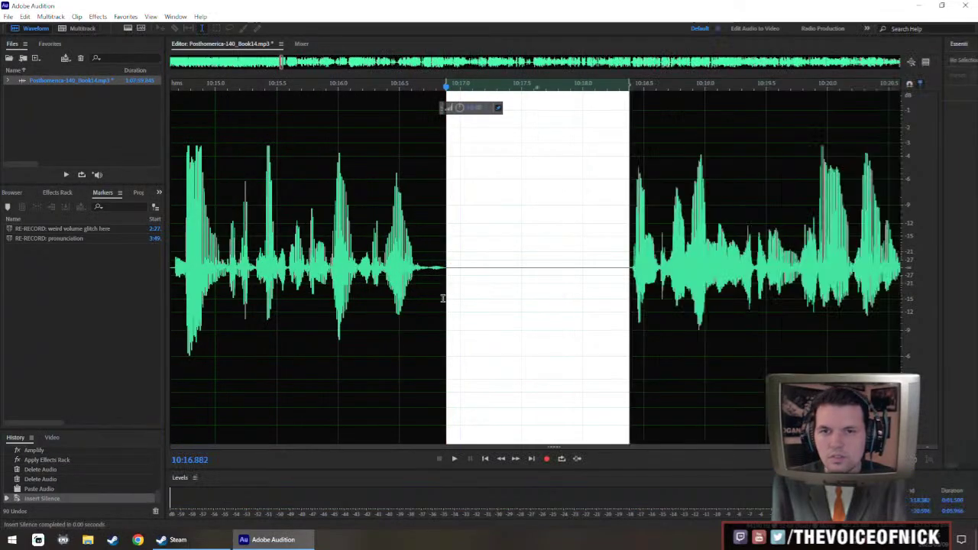
Extend the silence selection to the start of the following phrase, replace it with 1.5 seconds of silence, and replay from before the pause.
scroll(519, 288, "down", 1)
scroll(593, 293, "up", 2)
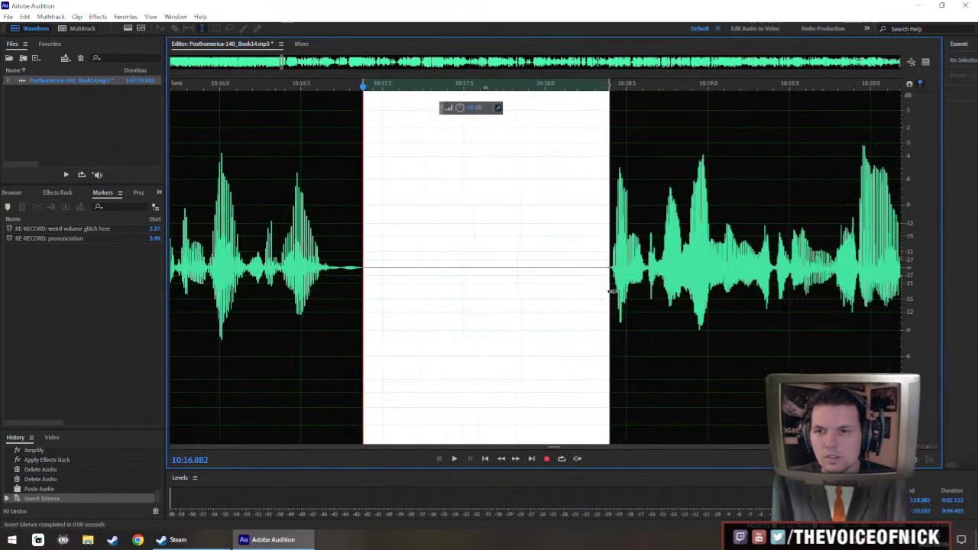
key("ctrl+shift+i")
key("Return")
scroll(604, 286, "down", 3)
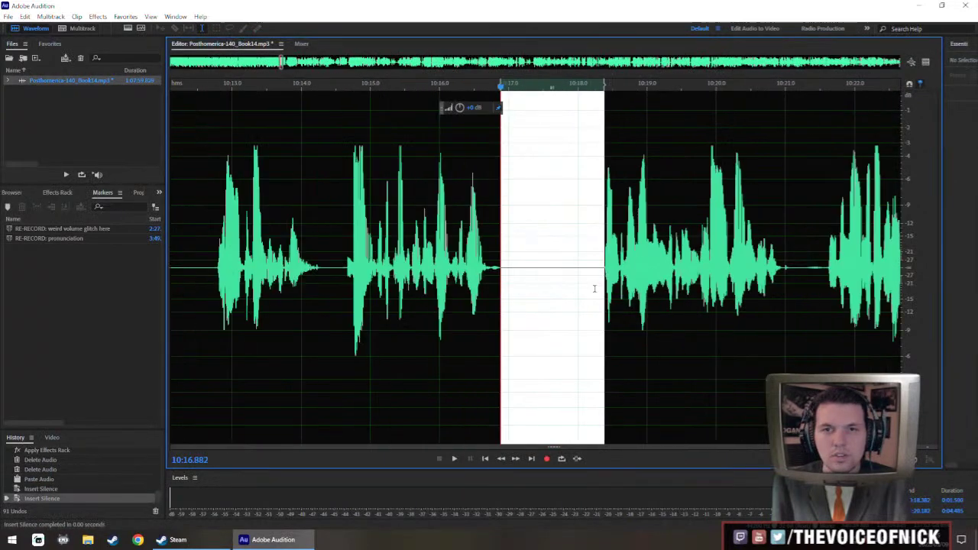
left_click(451, 241)
key("space")
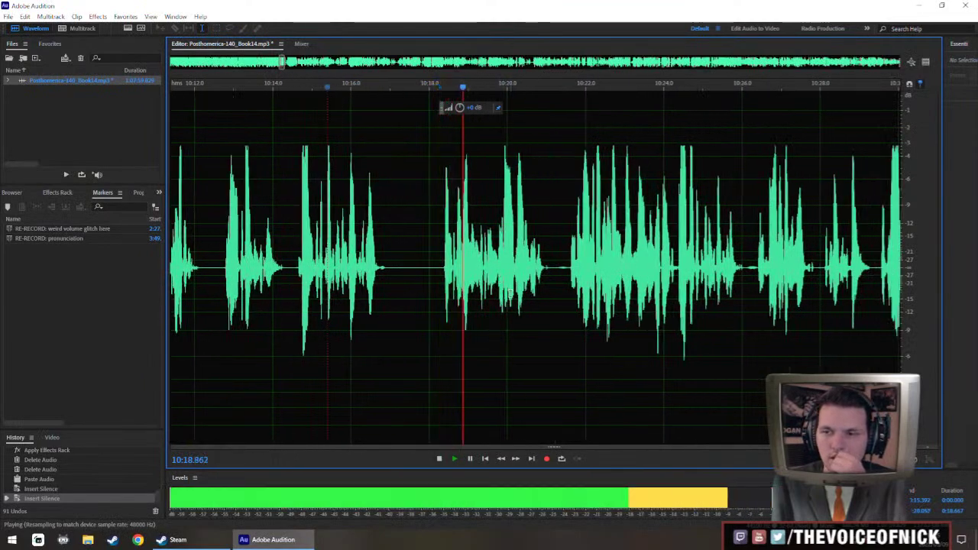
Amplify the audio between about 10:18.3 and 10:19.8, apply the effects rack to it, and replay from about 10:15.2.
scroll(511, 293, "down", 2)
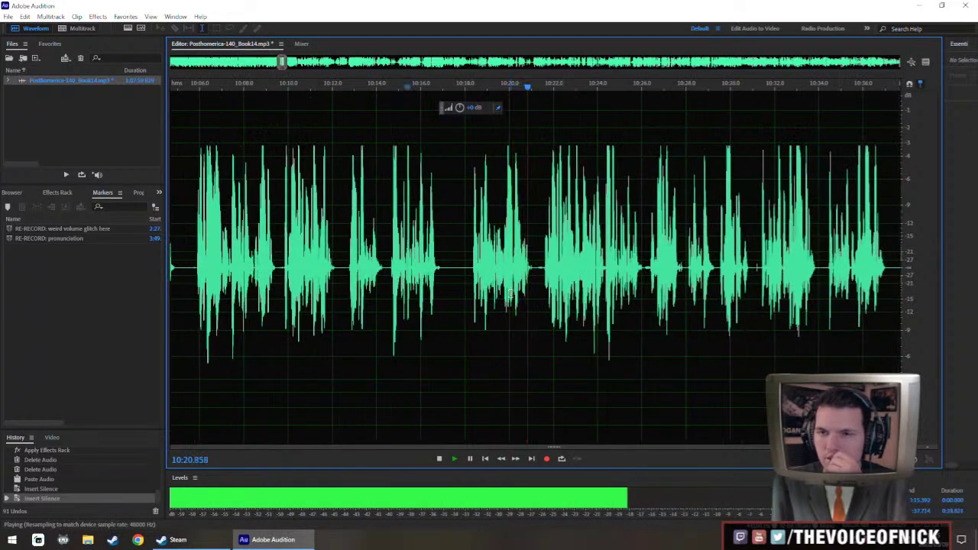
scroll(607, 289, "up", 2)
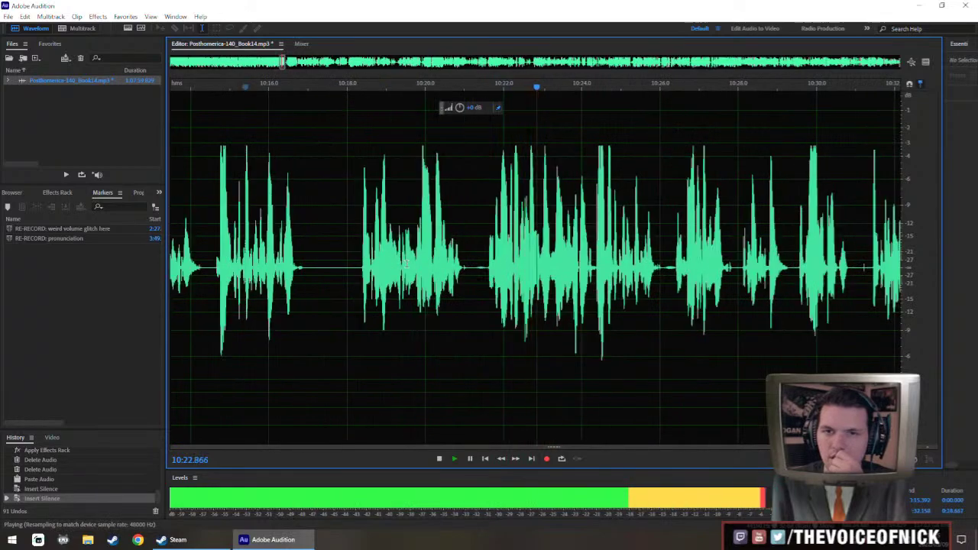
left_click_drag(358, 268, 417, 267)
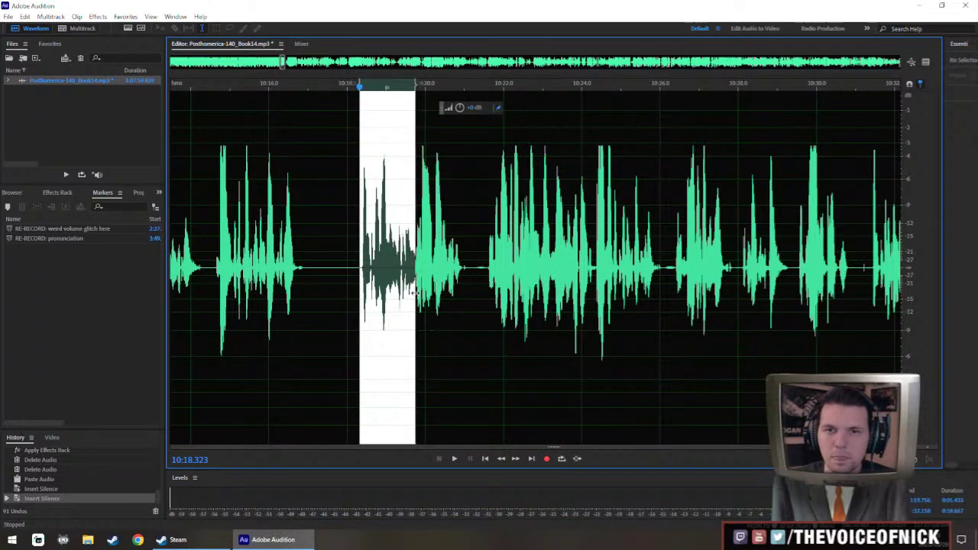
left_click(239, 236)
key("space")
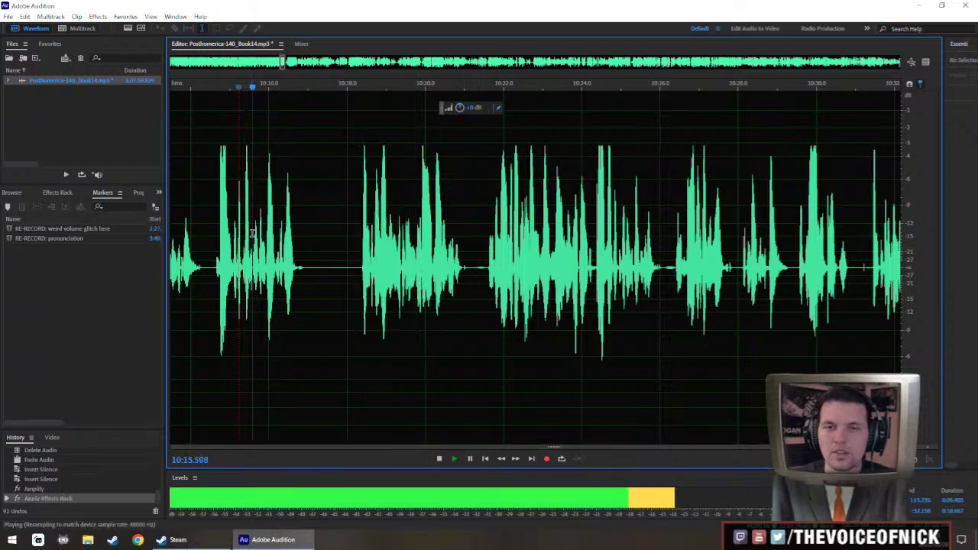
Listen onward, delete the audio between about 10:30.8 and 10:33.9, and replay from about 10:29.4 across the cut.
scroll(278, 239, "down", 2)
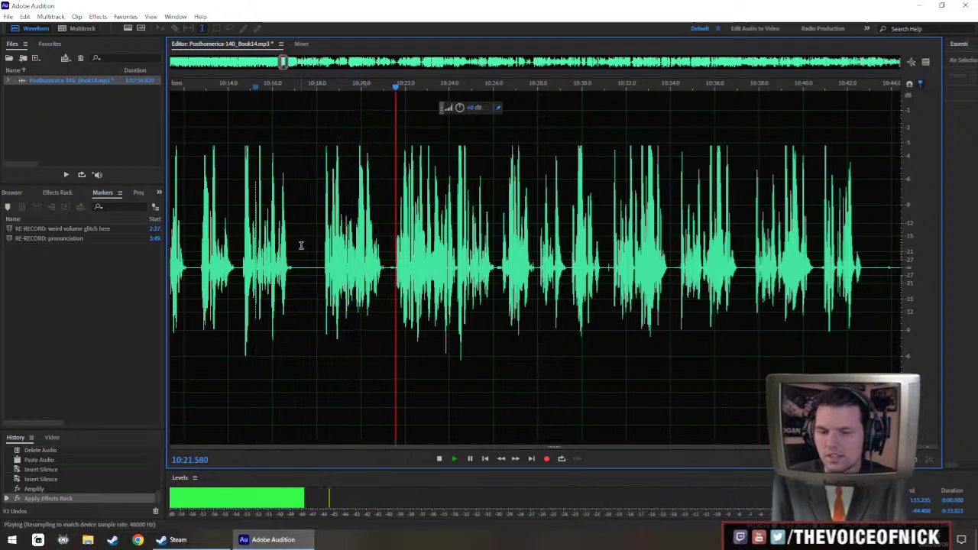
scroll(301, 246, "up", 2)
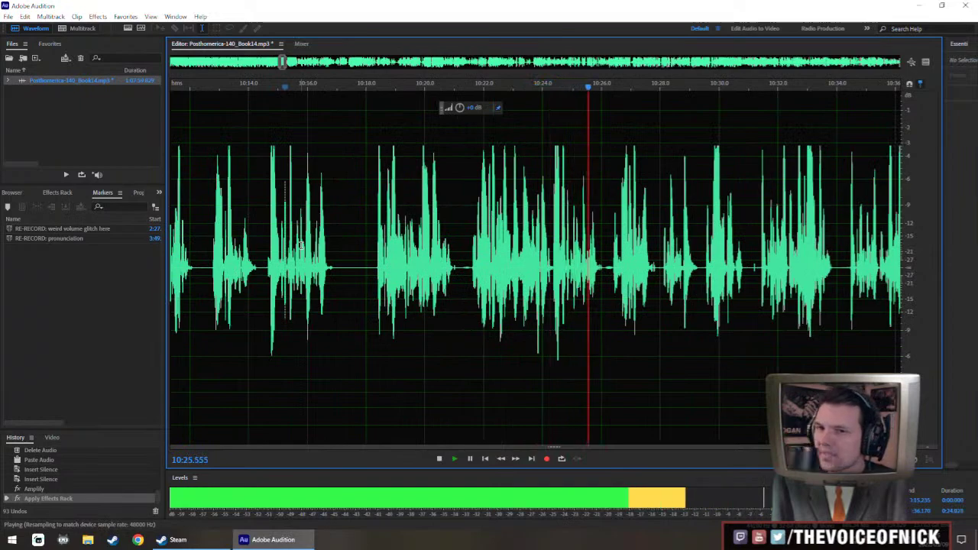
scroll(301, 245, "up", 1)
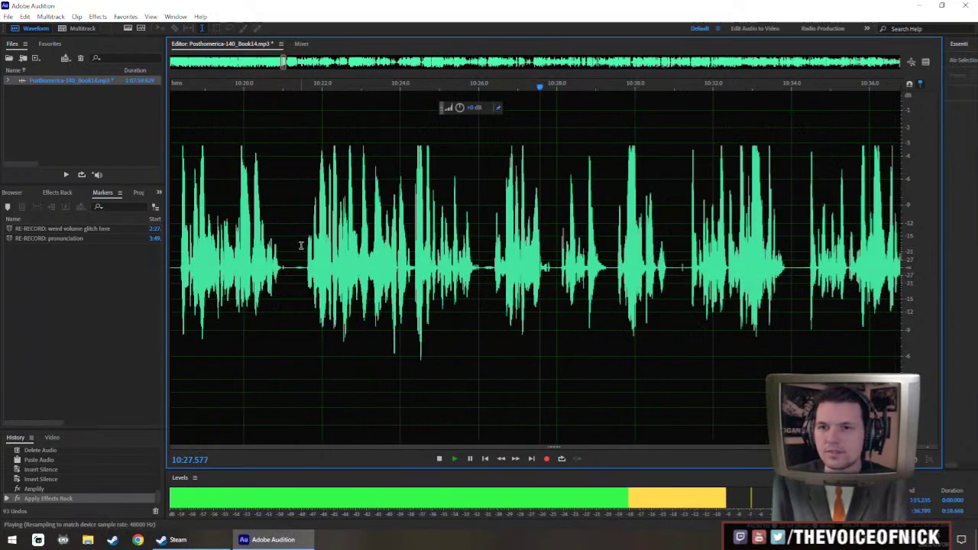
left_click(385, 250)
key("ctrl+backslash")
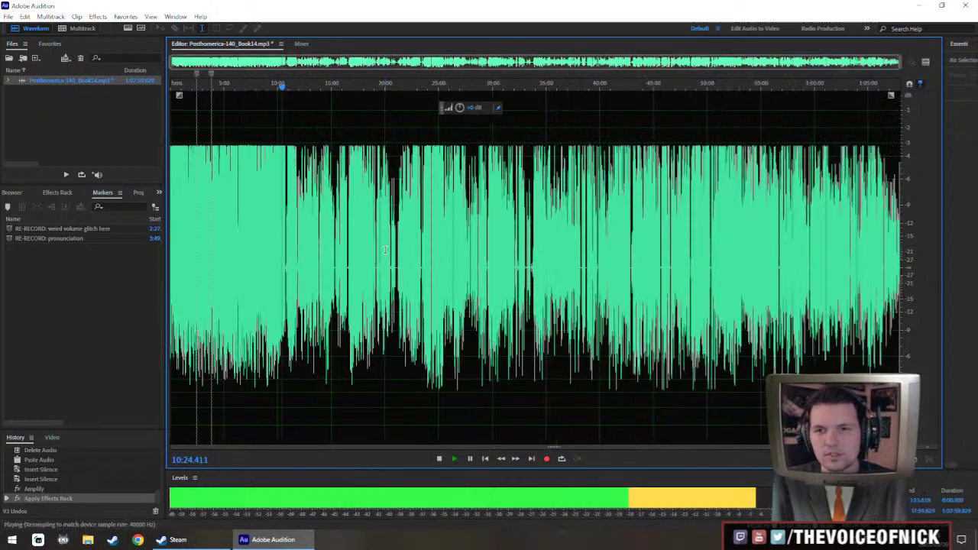
key("backslash")
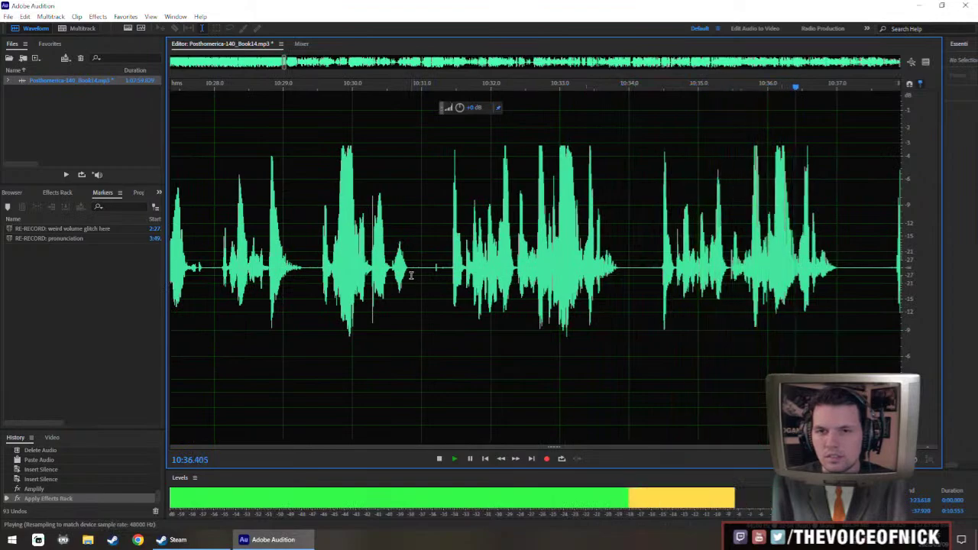
left_click_drag(411, 275, 620, 310)
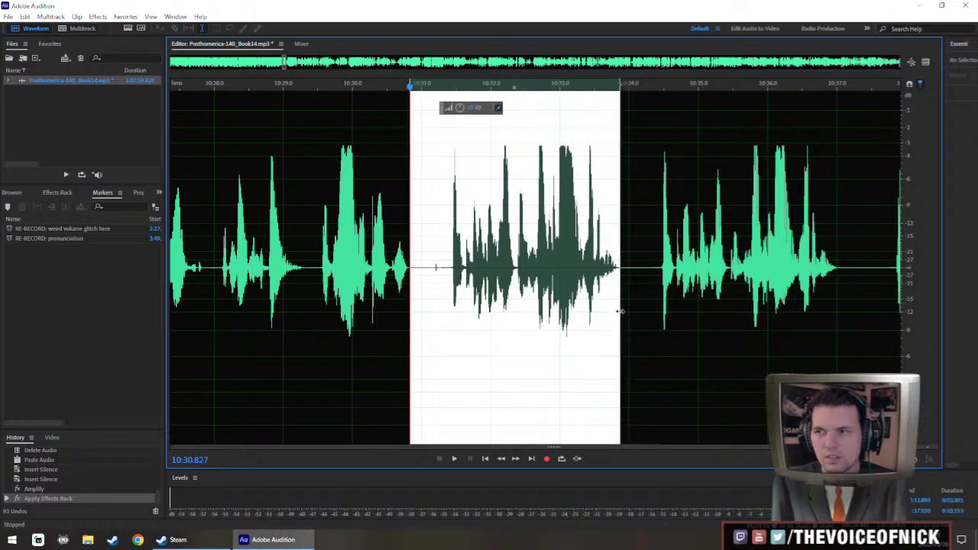
key("Delete")
key("space")
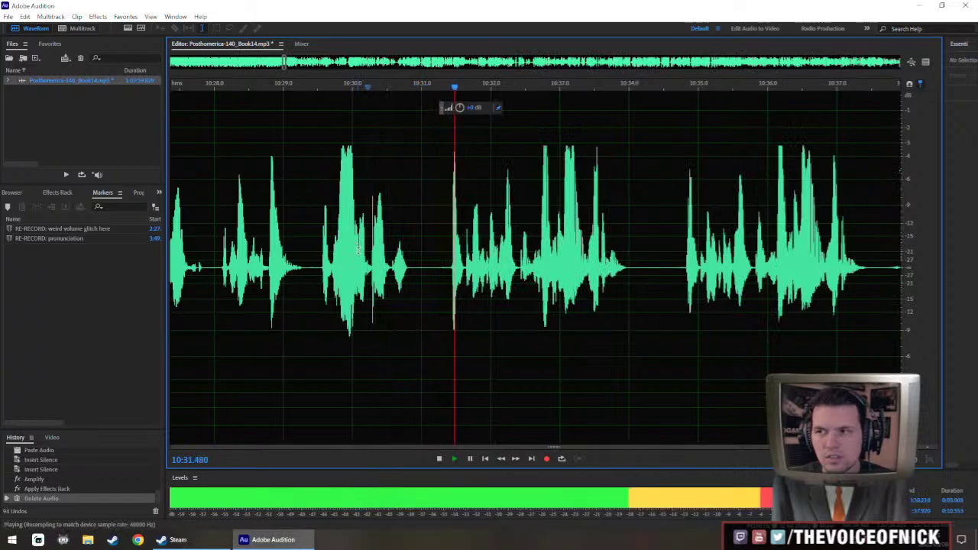
left_click(311, 231)
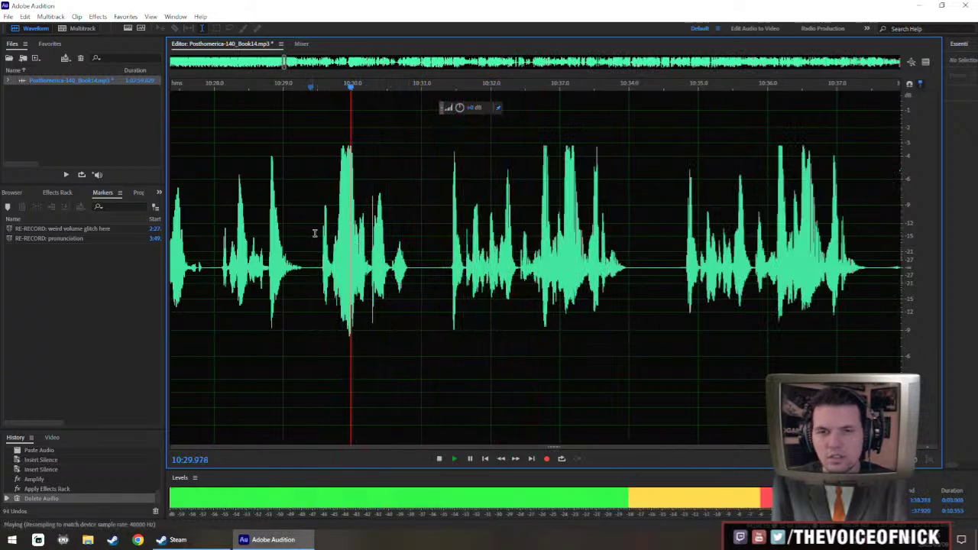
key("ctrl+backslash")
key("ctrl+backslash")
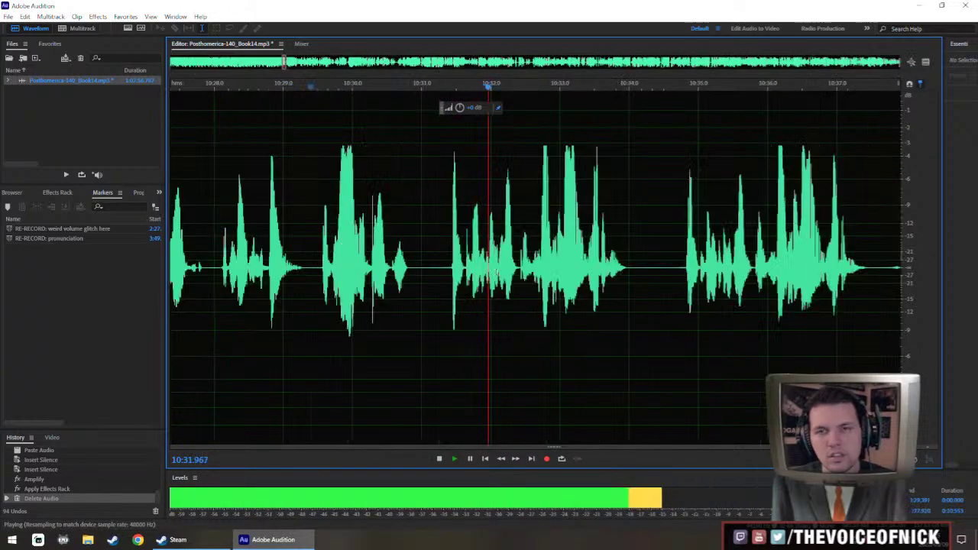
Delete the phrase and its trailing pause between about 10:31.4 and 10:34.8, and play back the new join.
scroll(405, 262, "right", 1)
scroll(417, 259, "down", 2)
key("equal")
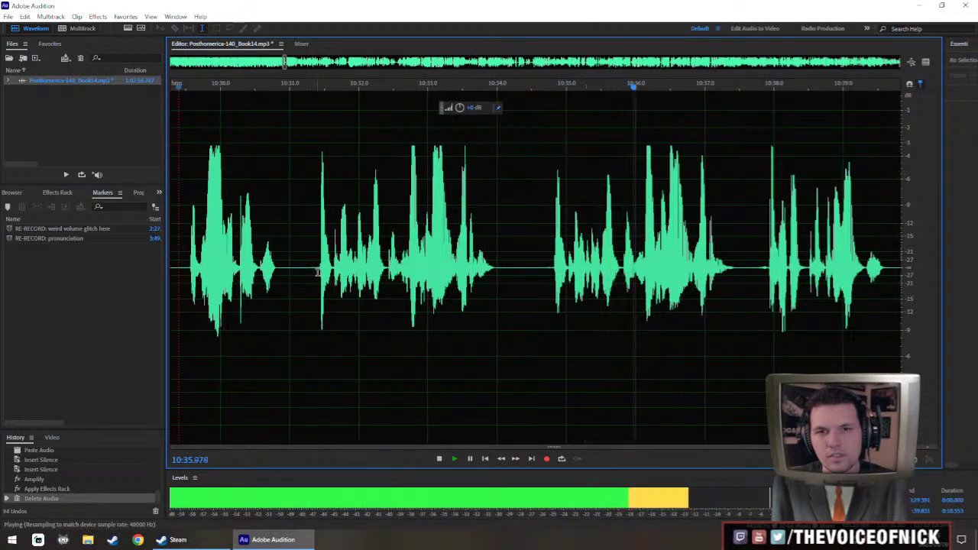
left_click_drag(317, 271, 551, 271)
key("space")
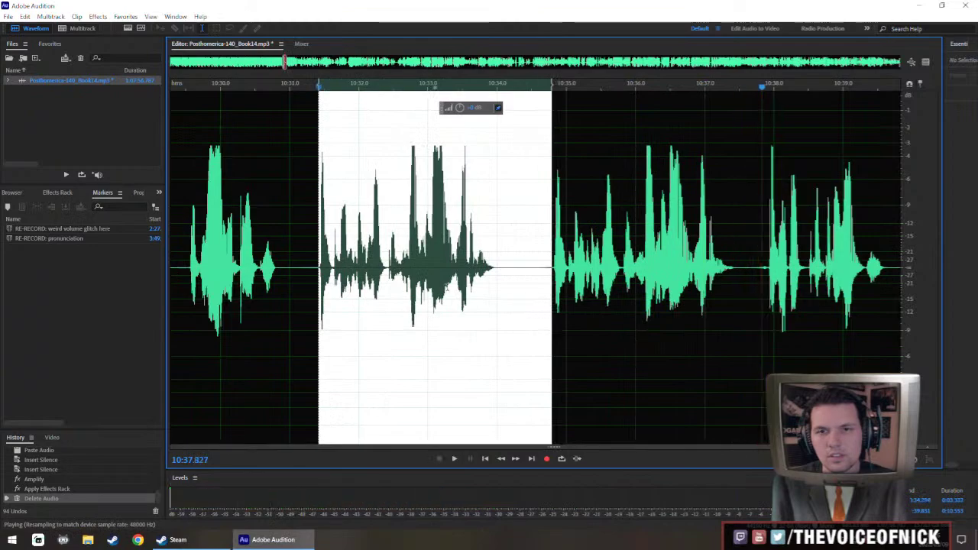
key("Delete")
key("space")
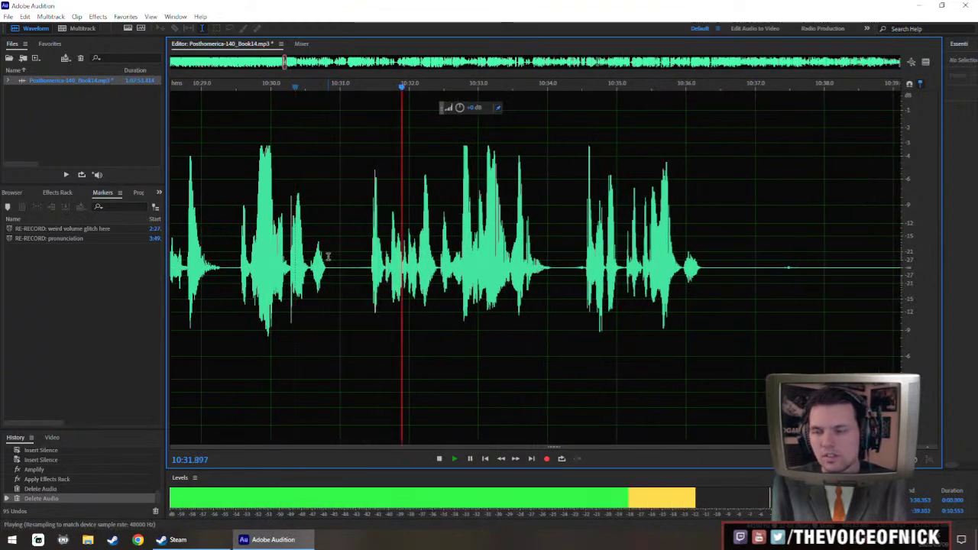
Listen ahead to about 11:01, and replace the audio between about 10:36.5 and 10:59.8 with 1.5 seconds of silence.
scroll(327, 257, "down", 2)
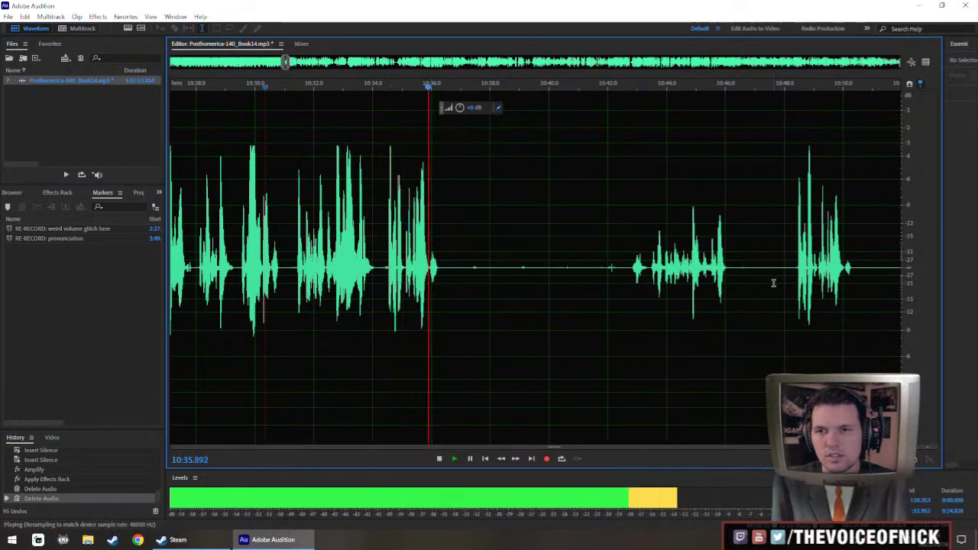
left_click(773, 283)
scroll(664, 282, "down", 3)
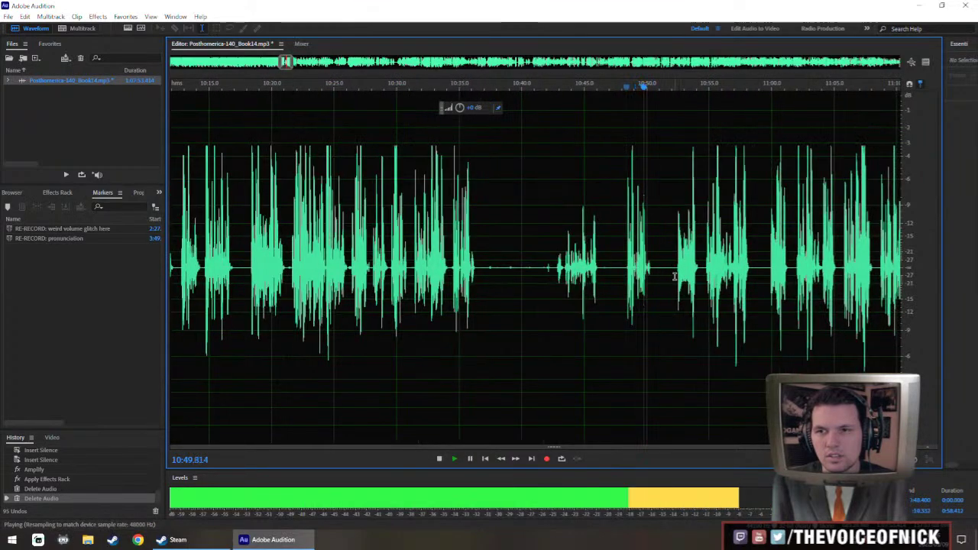
left_click(676, 277)
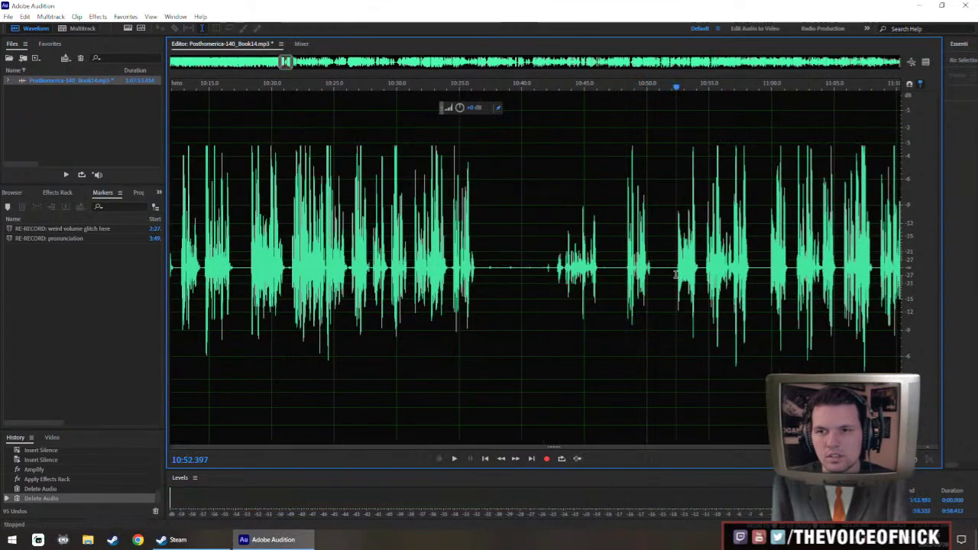
left_click(769, 271)
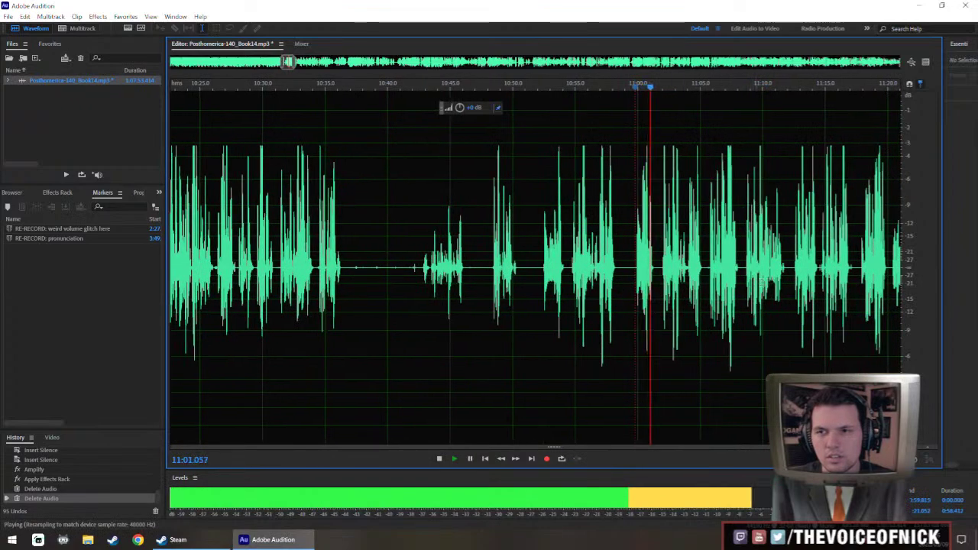
scroll(743, 282, "down", 1)
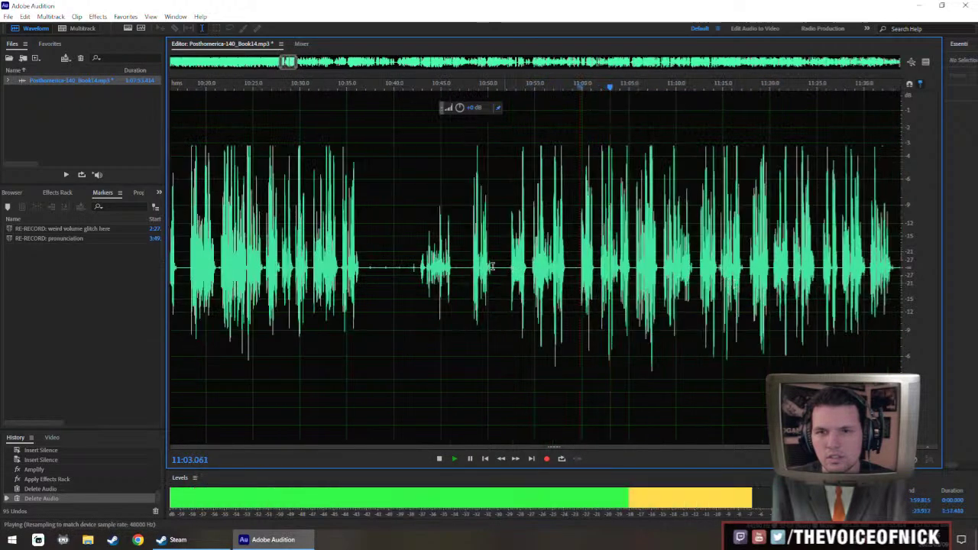
left_click_drag(360, 268, 582, 312)
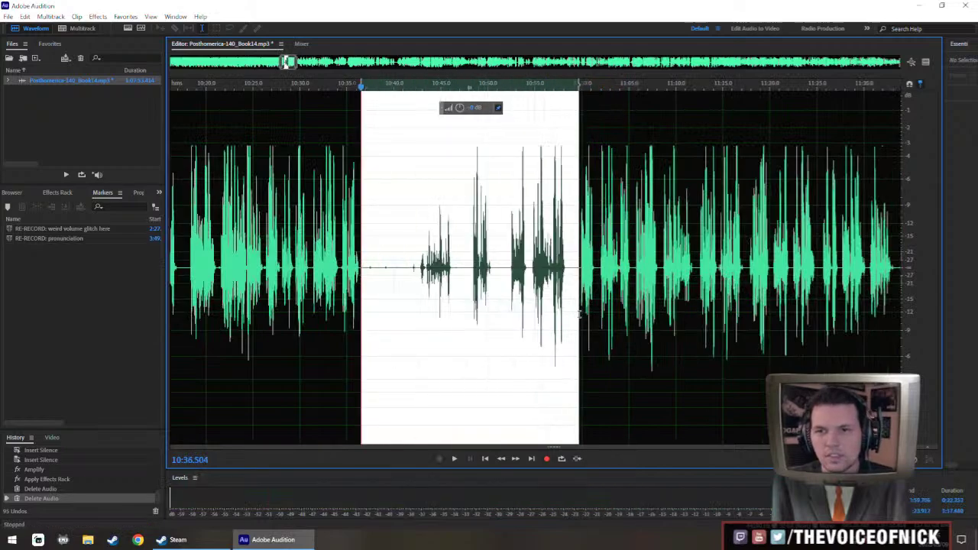
key("shift+s")
type("1.5")
key("Return")
scroll(373, 269, "up", 2)
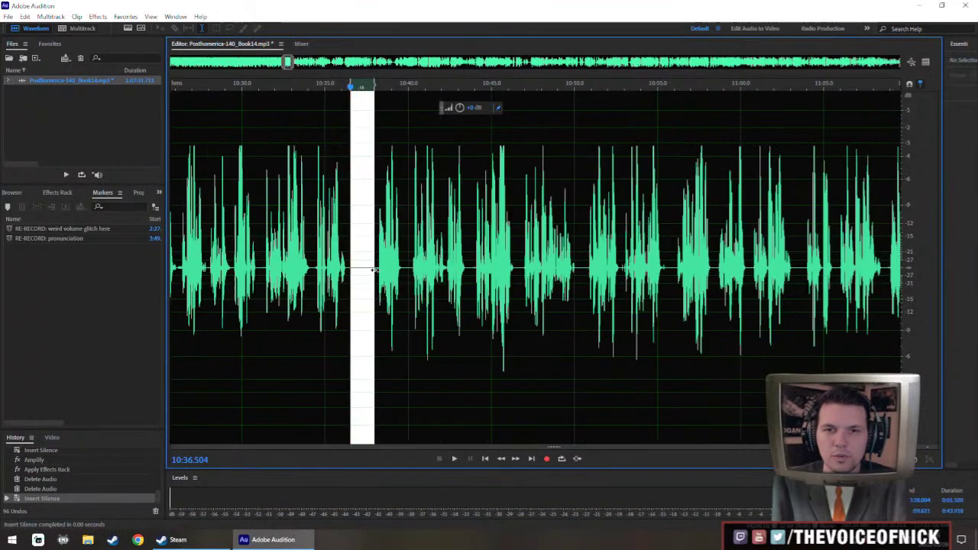
Extend the silence selection to about 10:36.2–10:38.2 so it meets both neighbouring phrases, and replace it with 1.5 seconds of silence.
scroll(373, 269, "up", 5)
left_click_drag(349, 290, 331, 295)
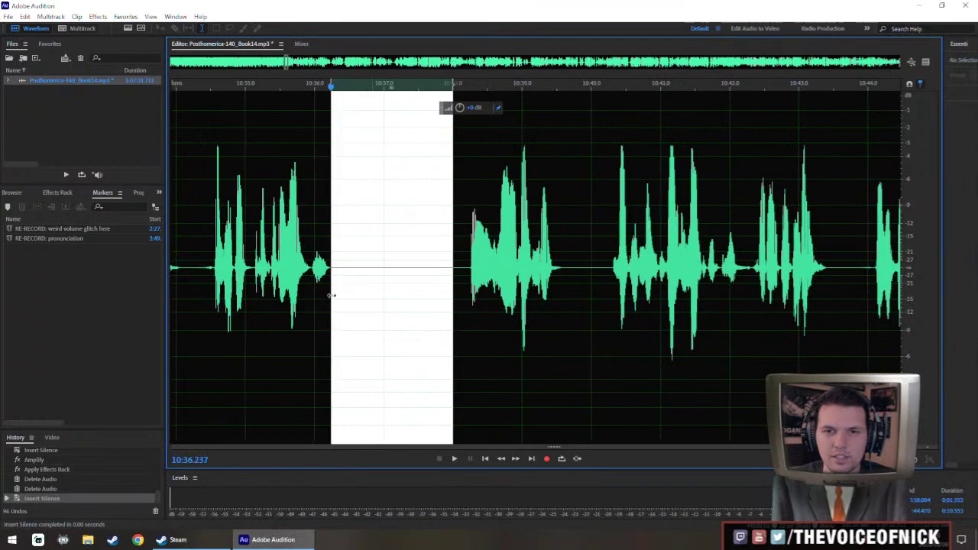
left_click_drag(453, 294, 470, 297)
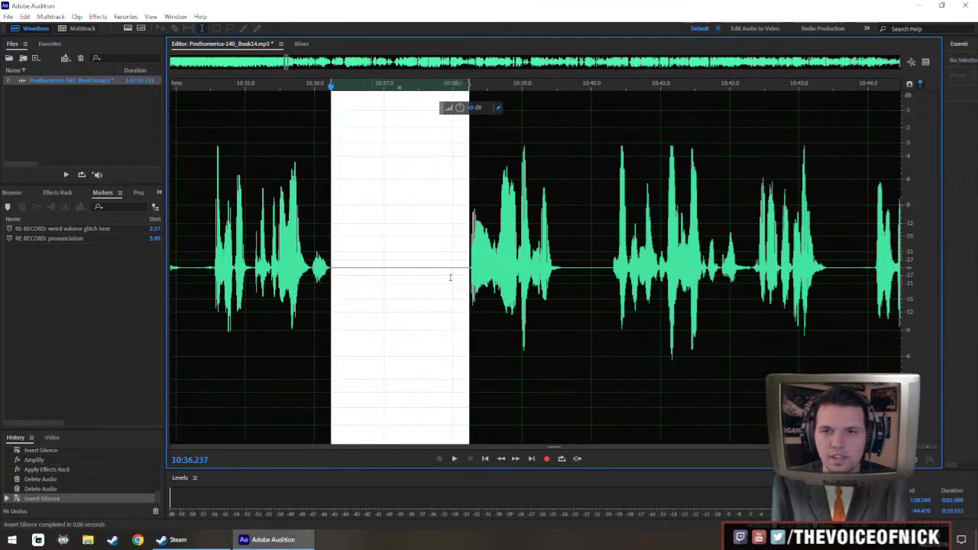
scroll(450, 277, "down", 2)
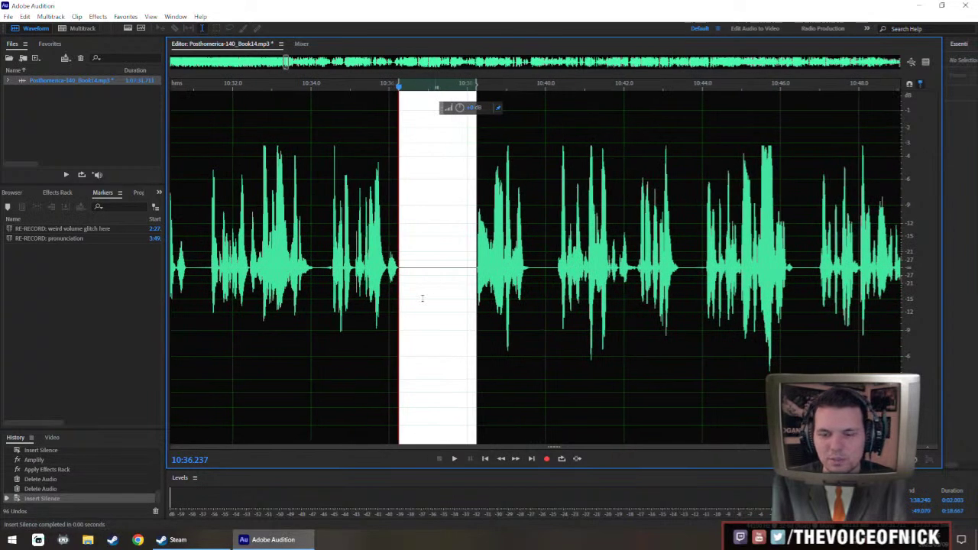
key("shift+s")
type("1.5")
key("Return")
Play back the narration across the new pause from about 10:33.3 and again from about 10:32.8 to judge the pause's length.
left_click(285, 242)
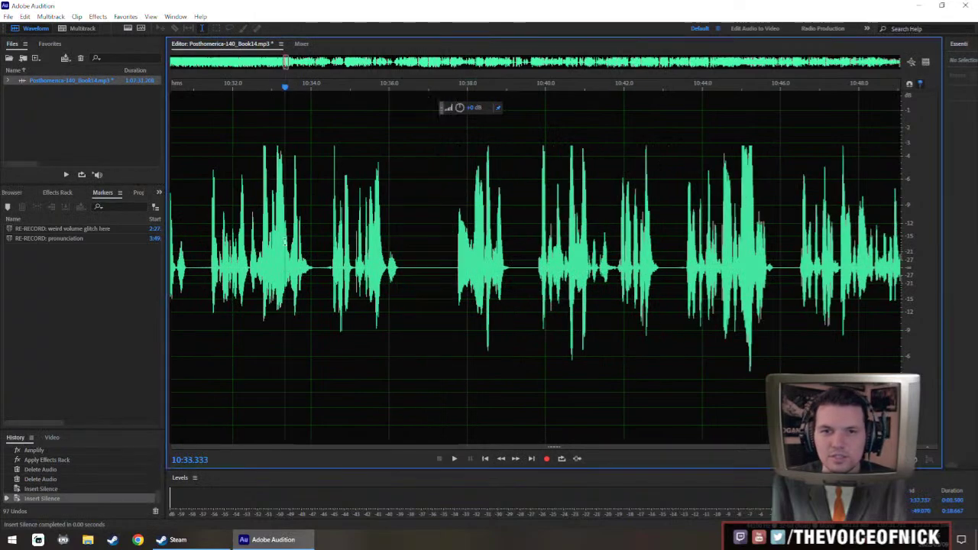
scroll(389, 264, "down", 2)
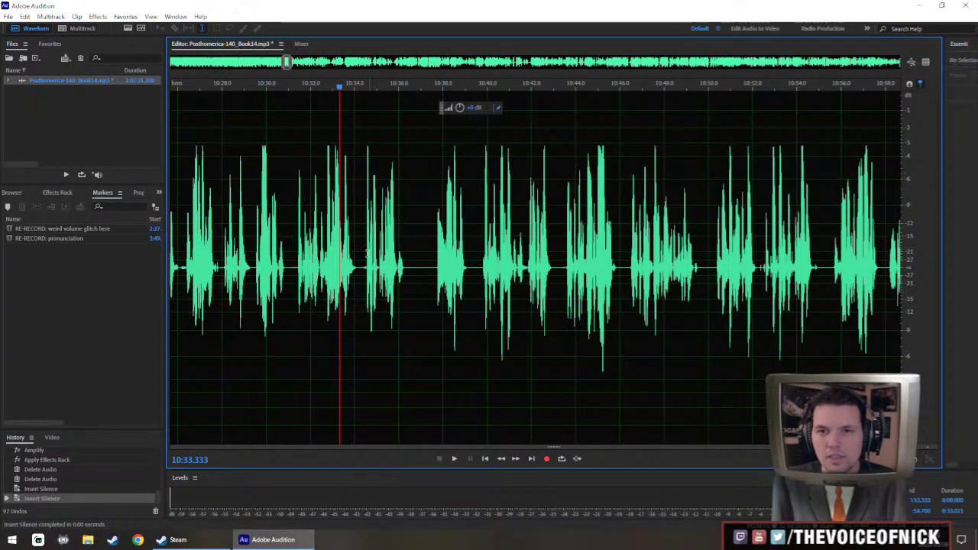
key("space")
key("space")
scroll(305, 266, "up", 2)
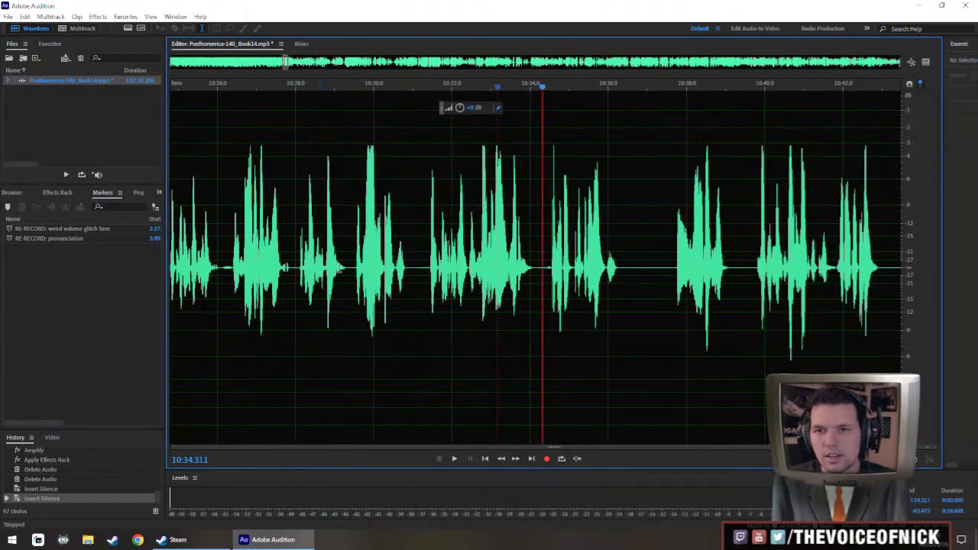
left_click_drag(617, 296, 442, 286)
key("space")
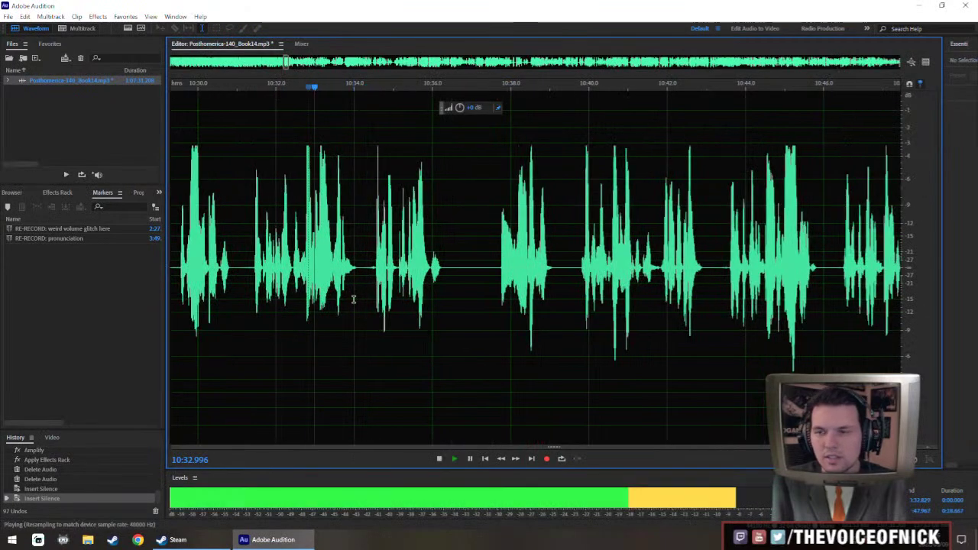
scroll(489, 307, "down", 1)
scroll(519, 312, "up", 2)
left_click_drag(653, 317, 387, 354)
scroll(393, 305, "down", 3)
scroll(390, 304, "up", 1)
scroll(389, 304, "up", 2)
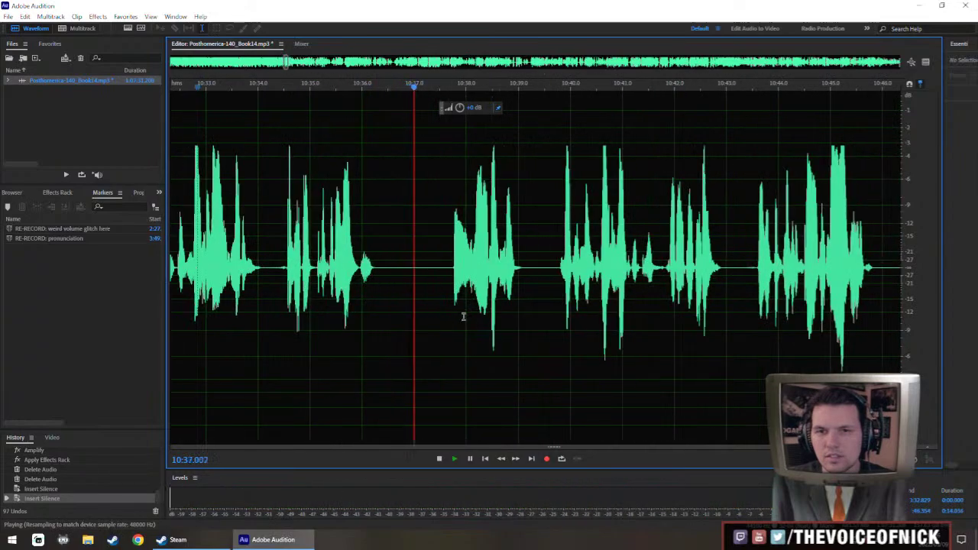
left_click_drag(463, 313, 419, 328)
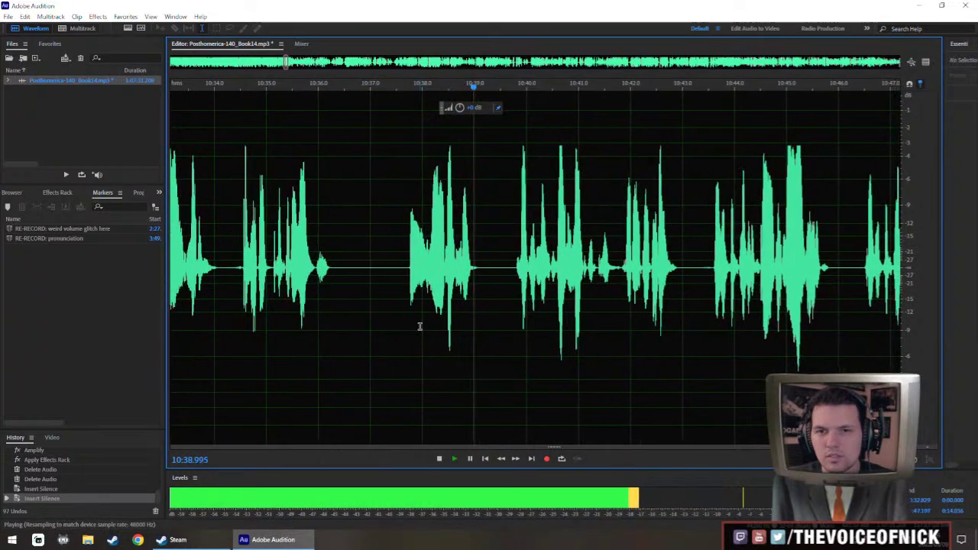
key("space")
Try replacing the pause between about 10:36.2 and 10:37.7 with 1.2 seconds of silence, replay it, and undo the replacement.
left_click_drag(330, 277, 408, 326)
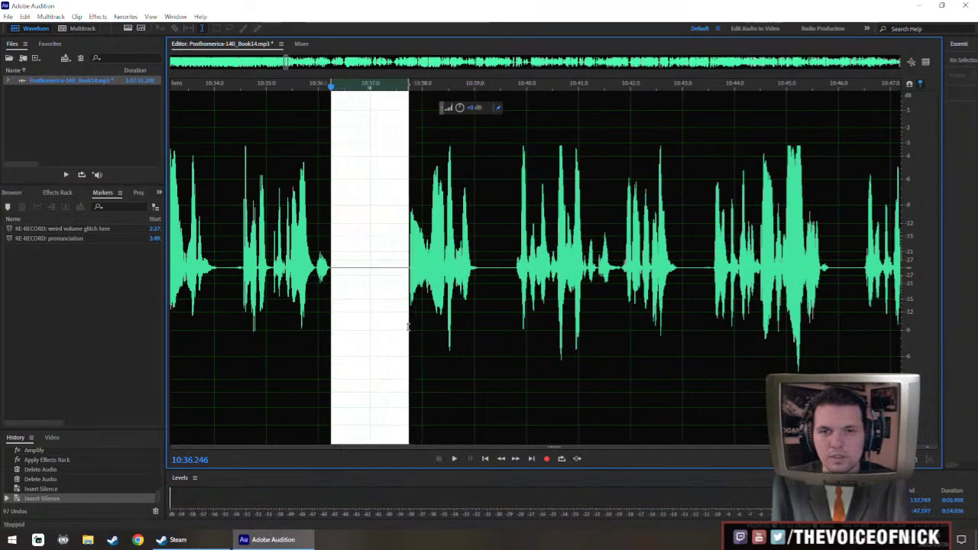
key("ctrl+shift+i")
type("1.2")
key("Return")
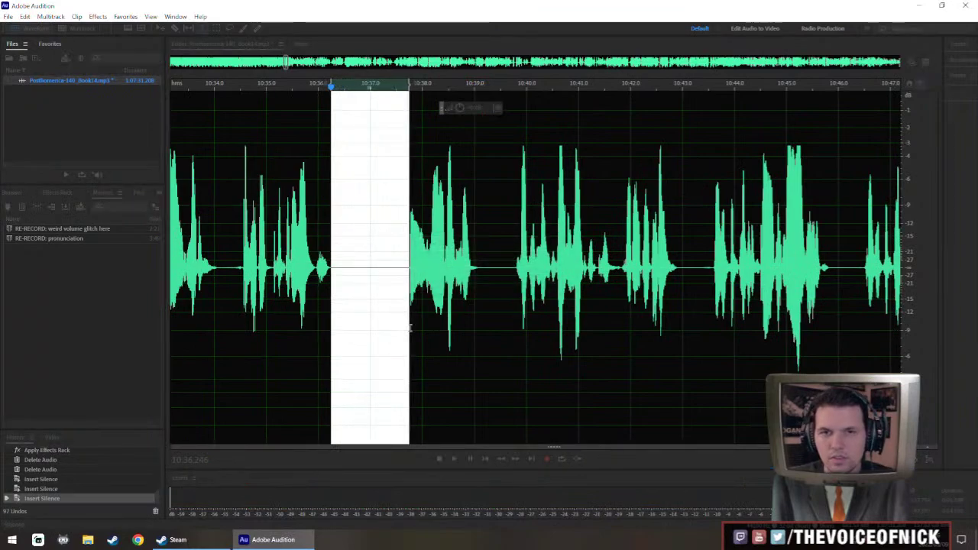
left_click(204, 240)
key("space")
left_click_drag(290, 253, 364, 264)
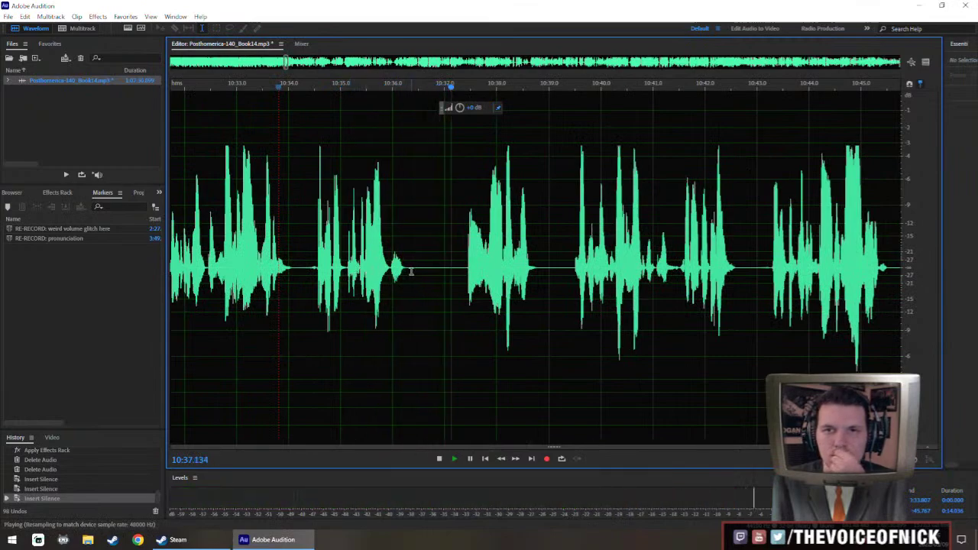
scroll(648, 307, "down", 3)
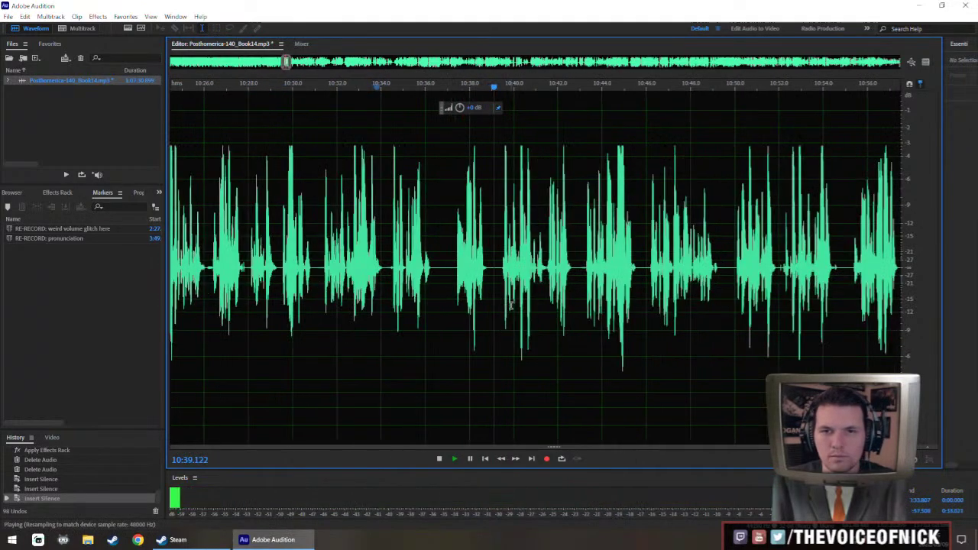
key("ctrl+z")
Replay from about 10:34.3, delete a sliver of about 0.12 seconds from the pause at 10:37.3, and listen across the cut.
key("space")
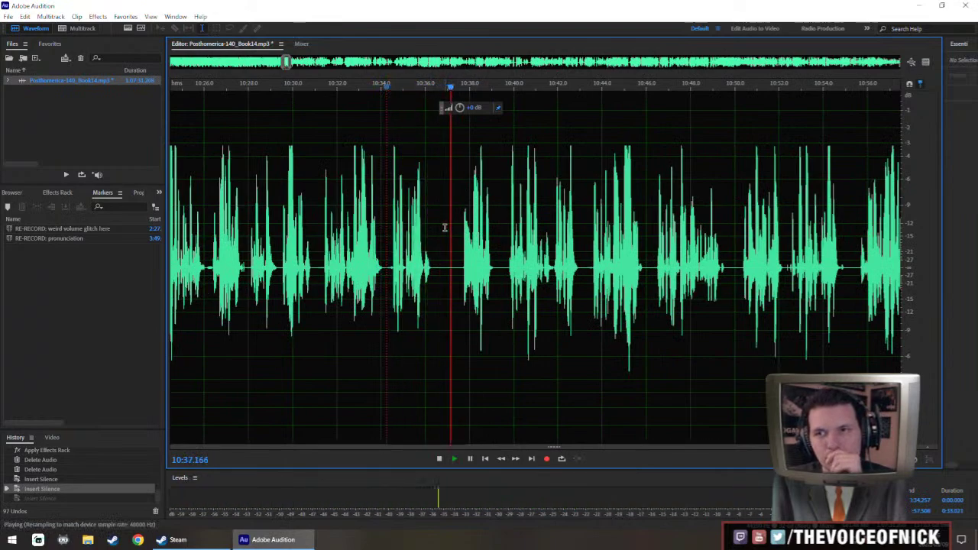
scroll(451, 244, "up", 3)
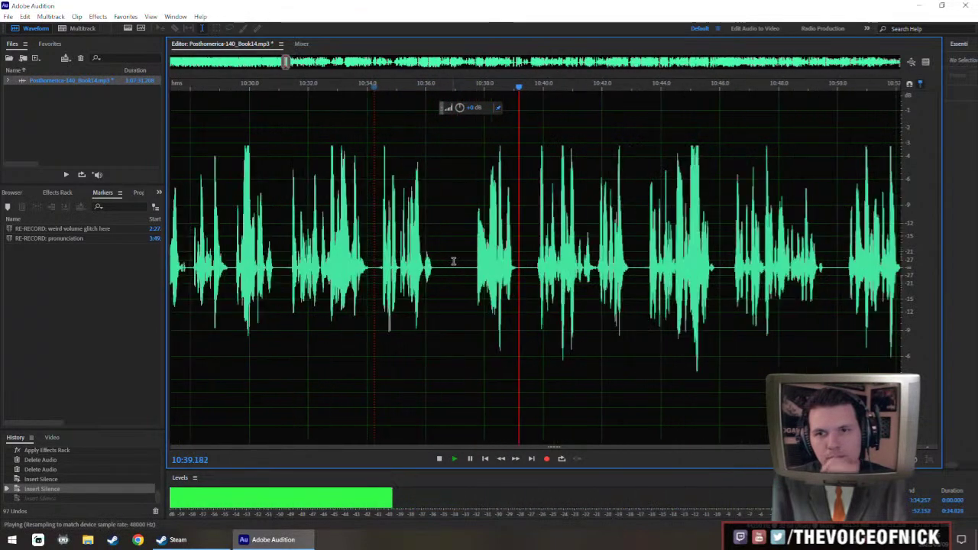
key("space")
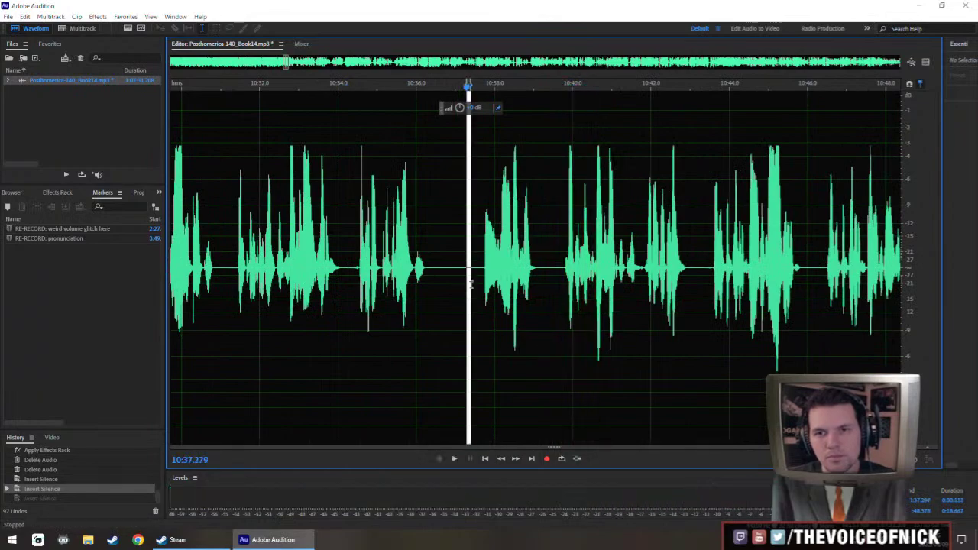
key("Delete")
key("space")
scroll(481, 260, "down", 4)
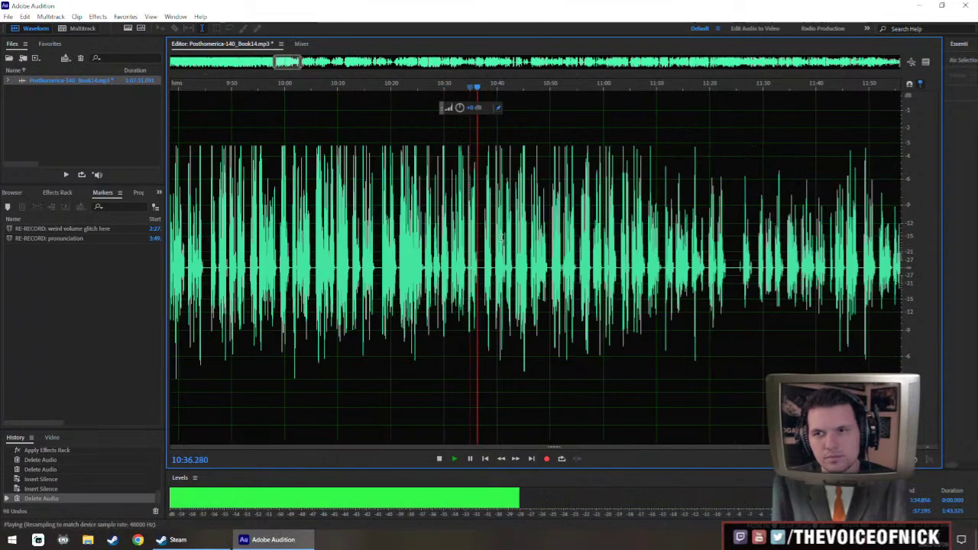
key("space")
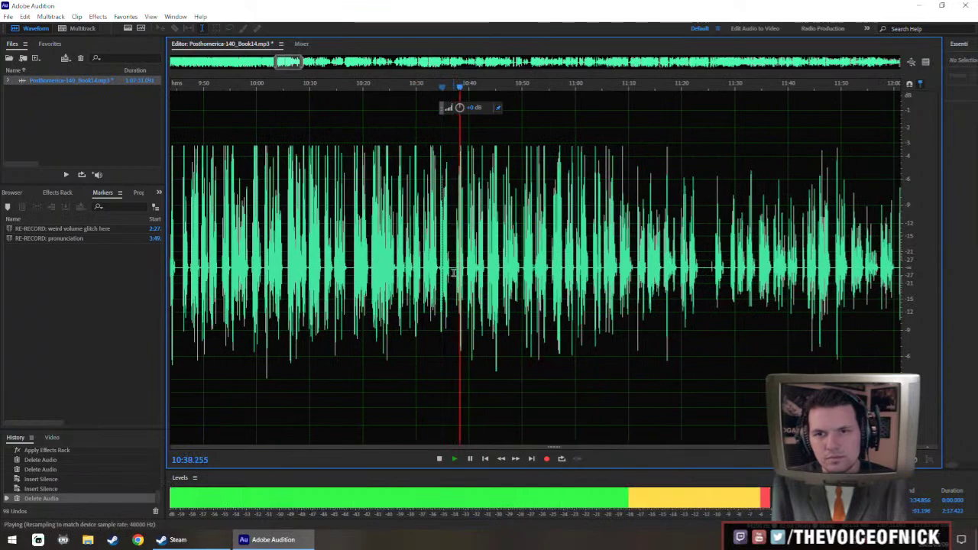
Amplify the narration between about 10:37 and 16:04.8, and apply the effects rack to the same range.
left_click_drag(454, 273, 867, 264)
scroll(826, 256, "down", 3)
scroll(581, 251, "right", 4)
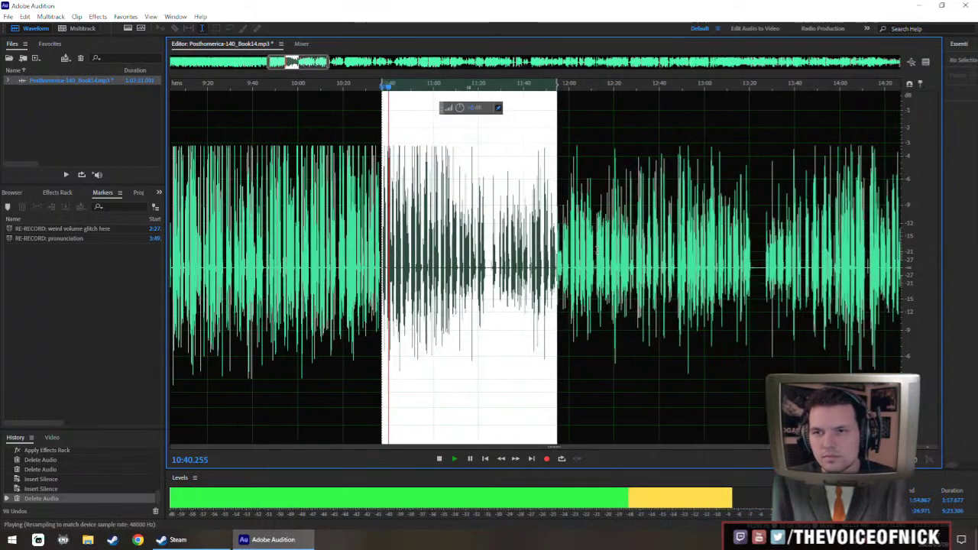
key("space")
left_click_drag(557, 272, 891, 260)
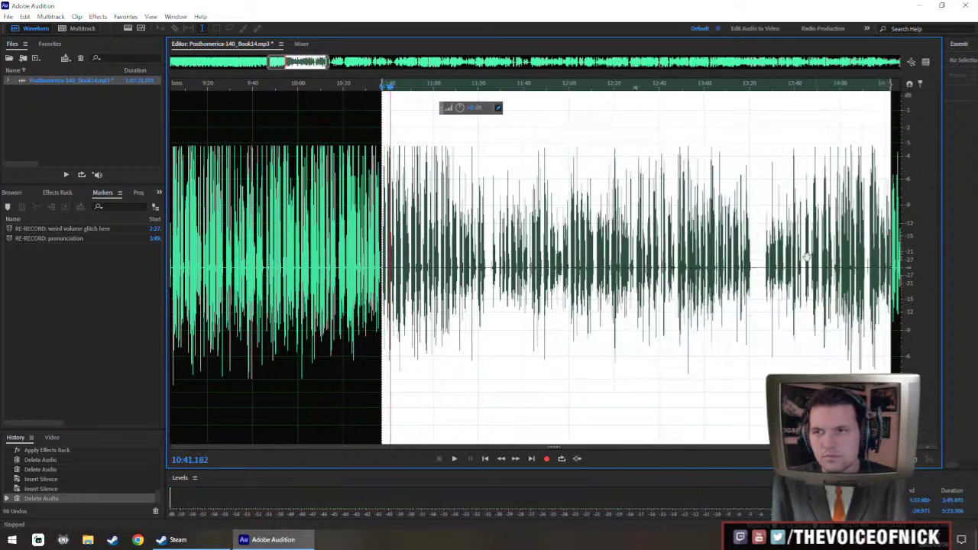
left_click_drag(807, 257, 494, 239)
scroll(494, 238, "down", 1)
scroll(494, 239, "down", 2)
left_click_drag(541, 267, 672, 283)
left_click_drag(457, 107, 464, 107)
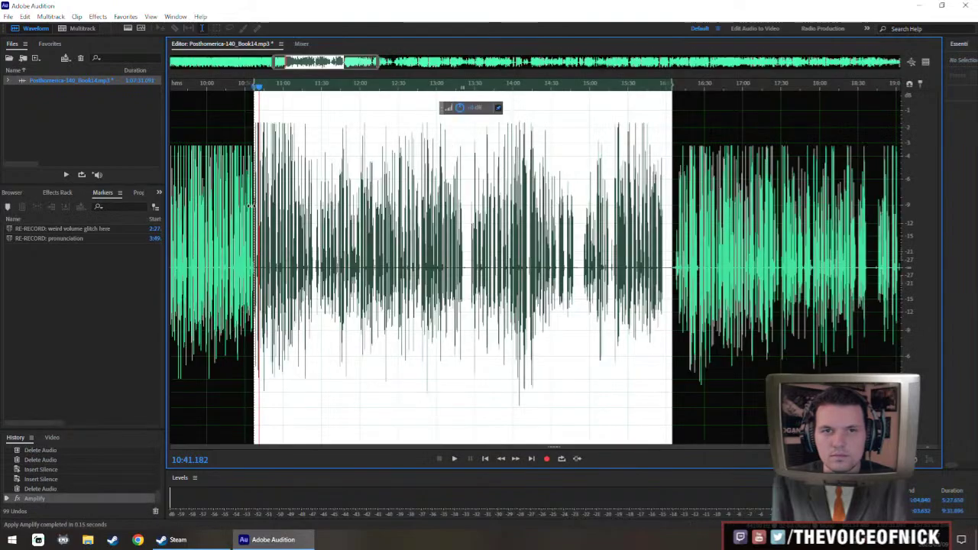
key("ctrl+r")
Listen from about 10:34.8, delete the phrase and trailing pause between about 10:43.5 and 10:46.3, and play back the join.
scroll(249, 206, "up", 10)
left_click(227, 217)
key("space")
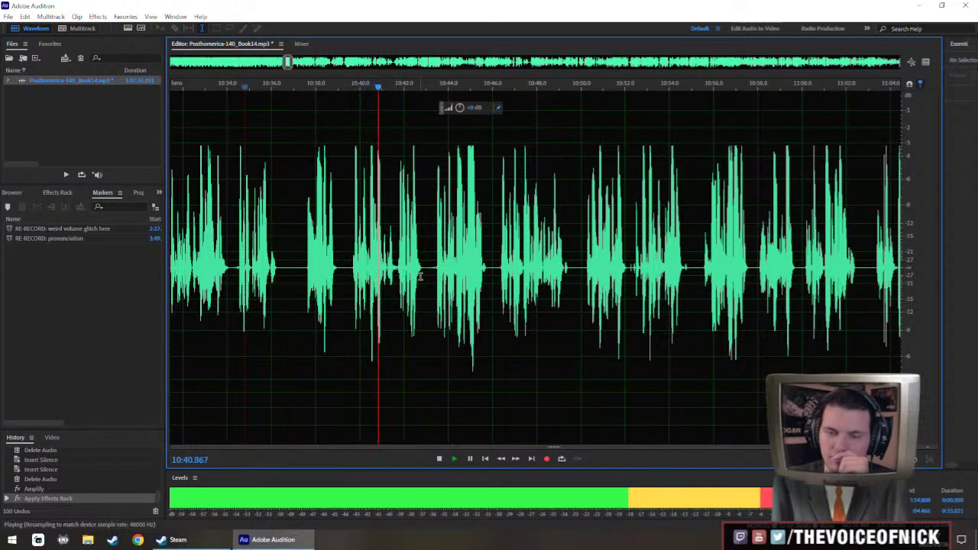
scroll(428, 279, "up", 4)
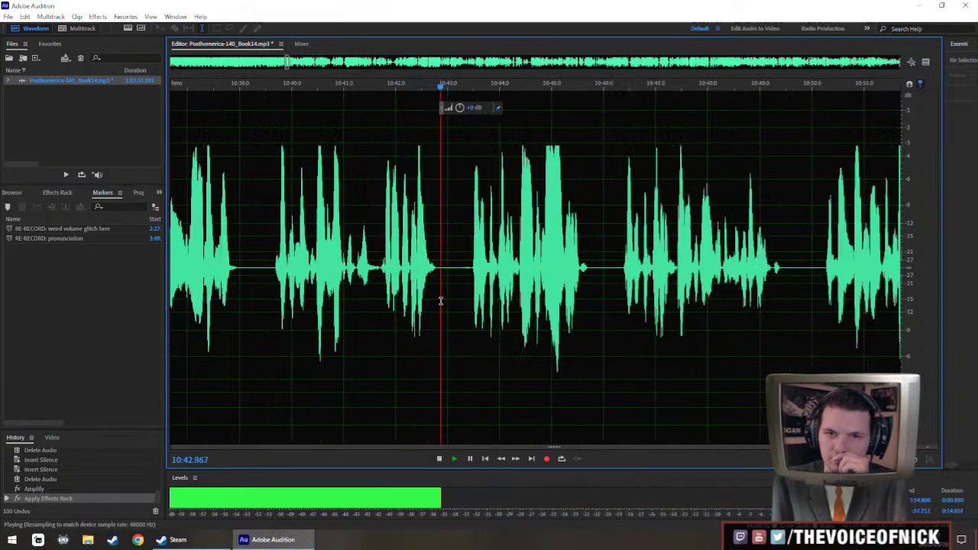
scroll(527, 292, "down", 2)
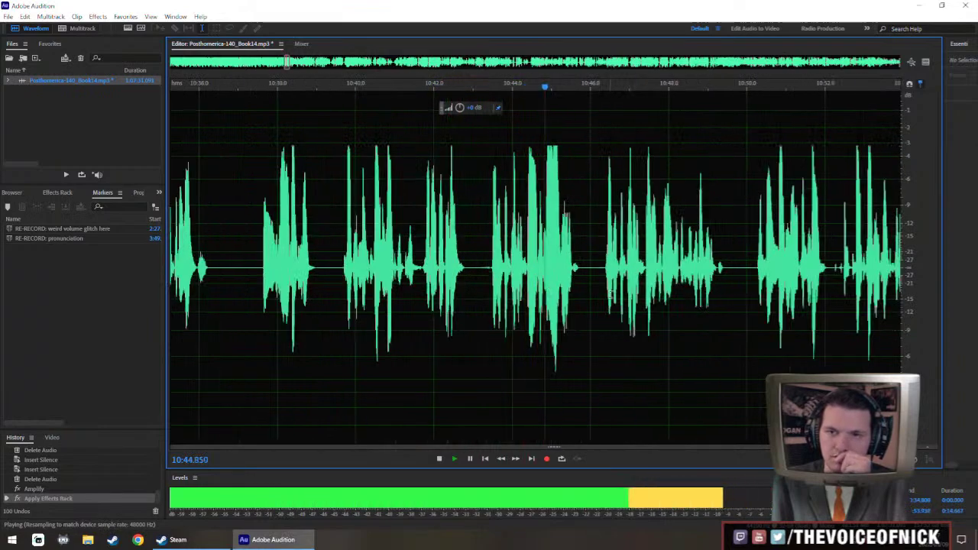
scroll(599, 291, "down", 2)
scroll(555, 265, "up", 2)
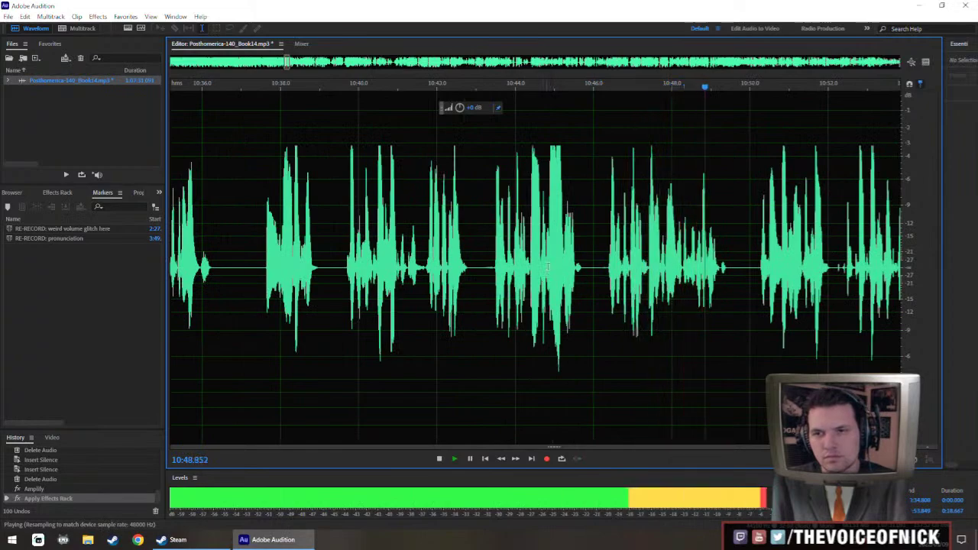
left_click_drag(495, 268, 606, 306)
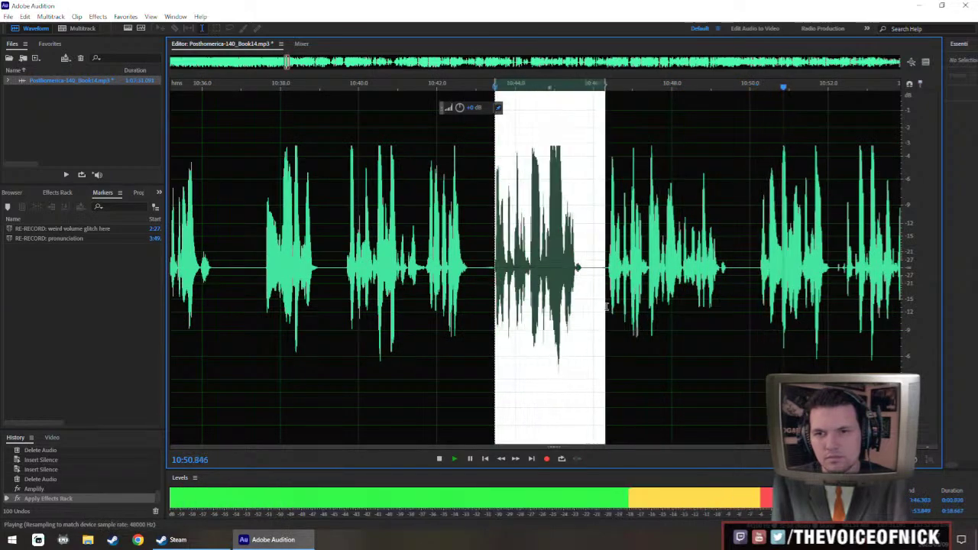
key("Delete")
key("backslash")
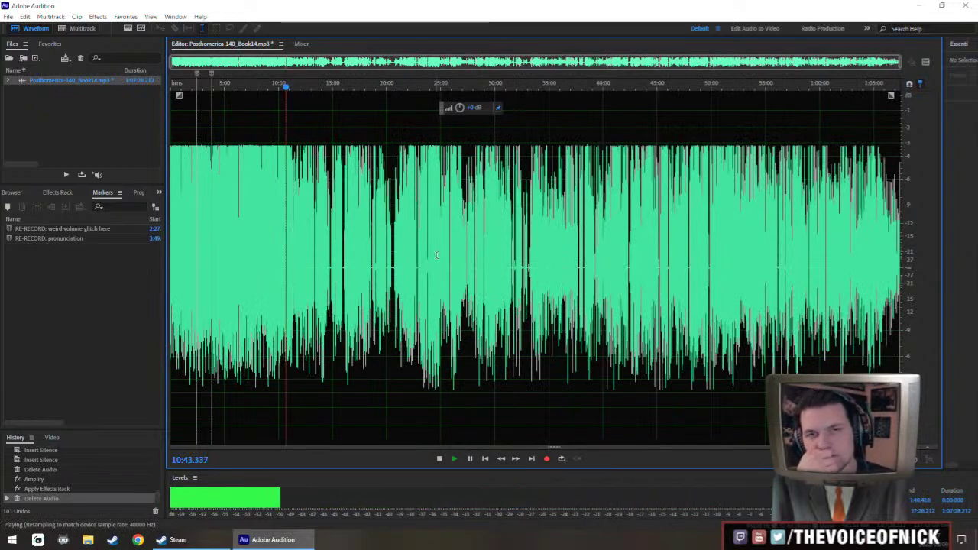
key("backslash")
key("space")
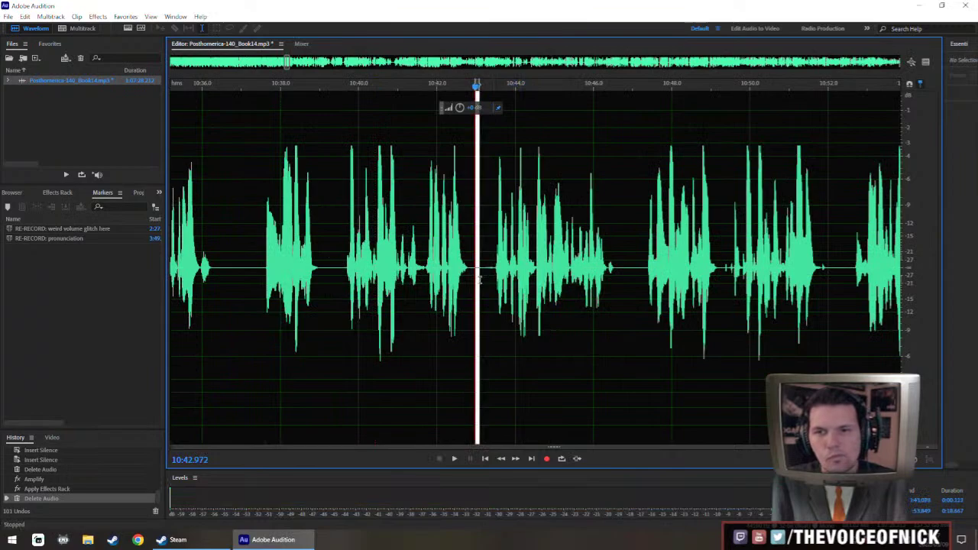
Delete a sliver of about 0.12 seconds from the pause at 10:43 and replay the cut from about 10:41.5.
key("Delete")
left_click(416, 224)
key("space")
key("backslash")
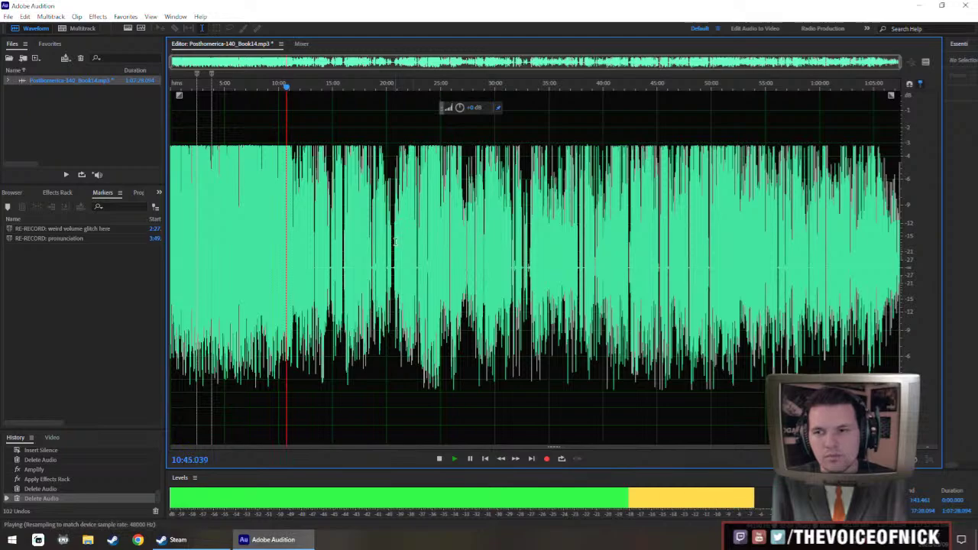
key("backslash")
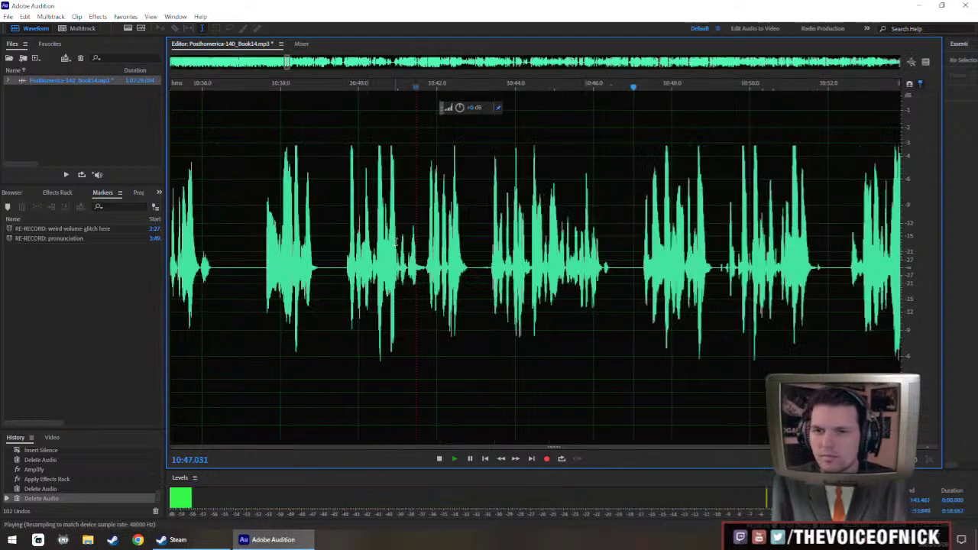
Listen on to about 11:03, delete the narration between about 10:57.1 and 11:02.3, and play back the join.
scroll(466, 301, "right", 3)
scroll(465, 301, "down", 1)
scroll(489, 284, "up", 2)
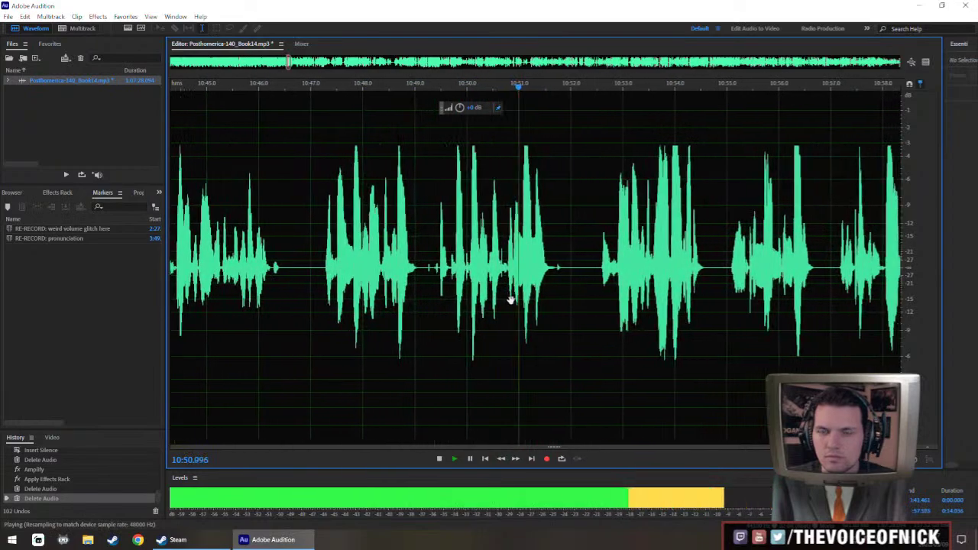
scroll(503, 299, "down", 2)
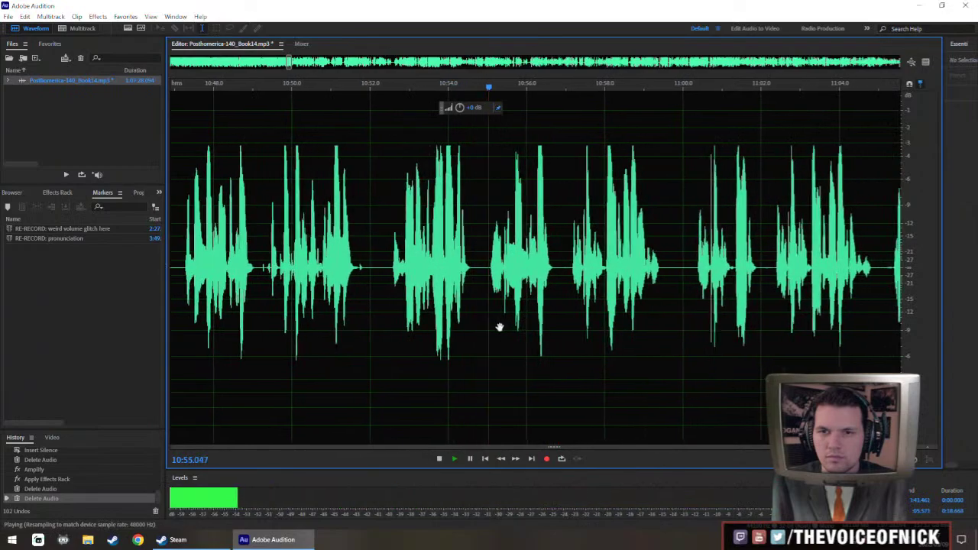
scroll(458, 328, "down", 4)
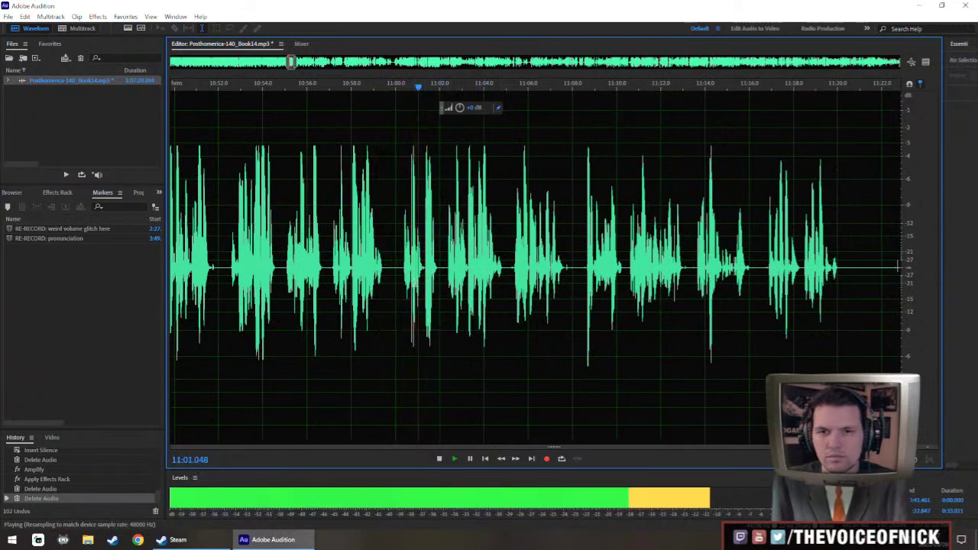
scroll(413, 283, "up", 4)
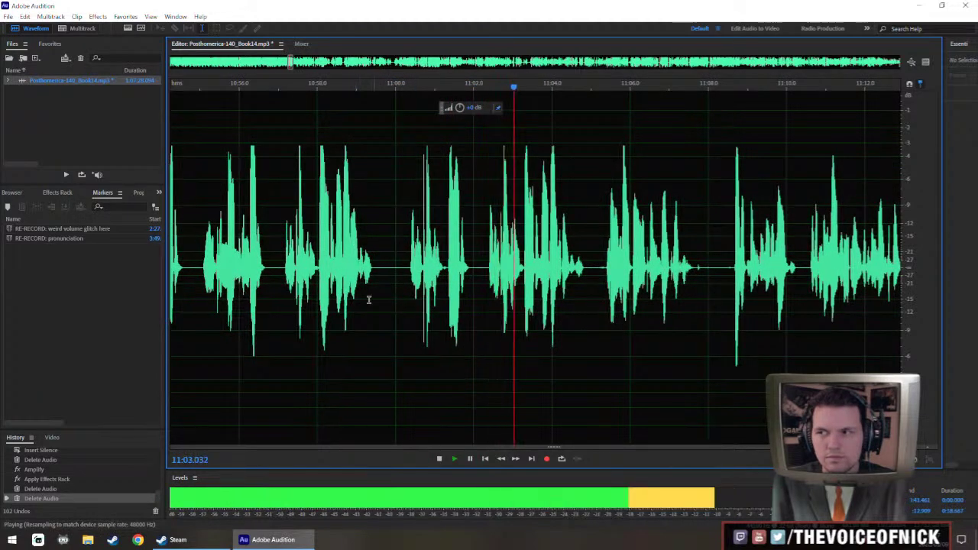
left_click(285, 267)
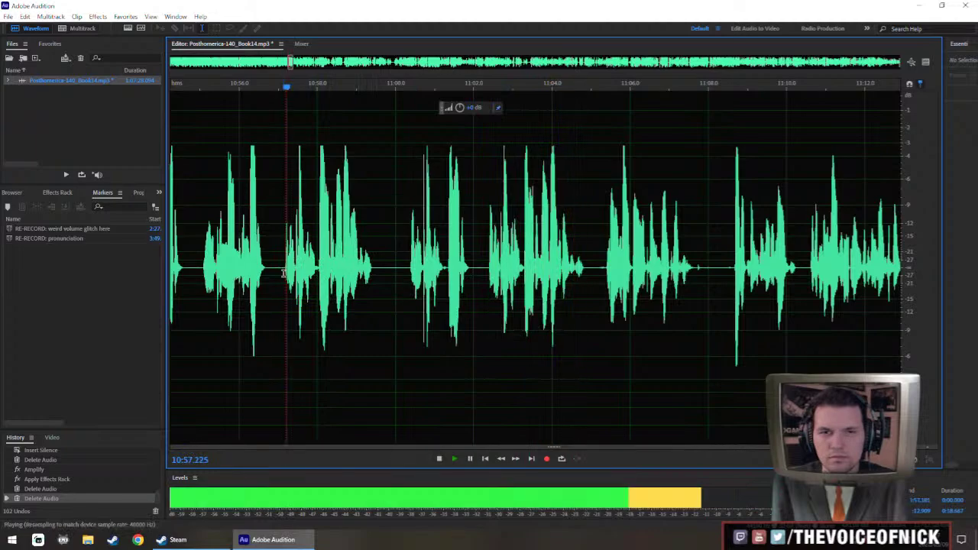
left_click_drag(283, 269, 484, 331)
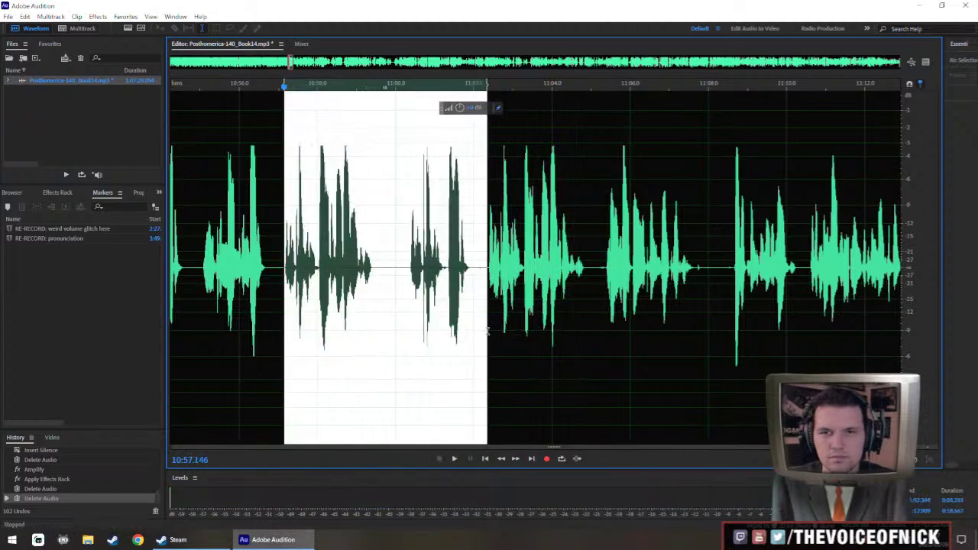
key("Delete")
key("space")
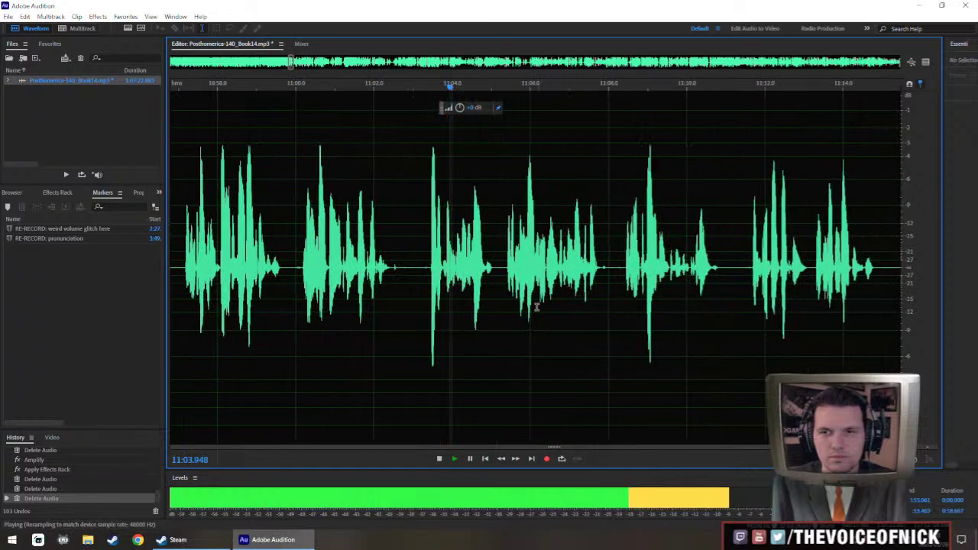
Amplify the narration between about 11:03.8 and 11:35.1, apply the effects rack to that range, and replay the lead-in.
scroll(537, 308, "down", 2)
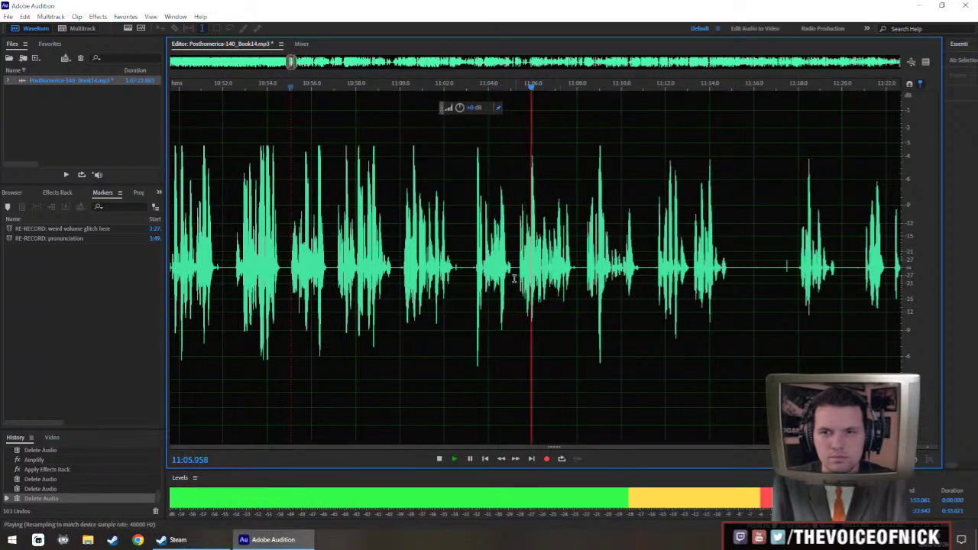
left_click_drag(483, 268, 782, 267)
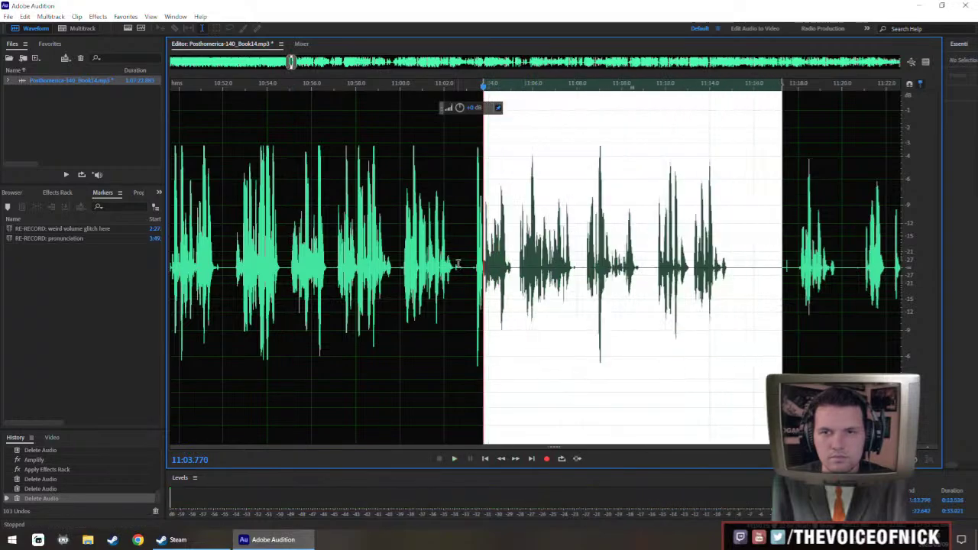
scroll(457, 263, "up", 2)
scroll(485, 294, "down", 4)
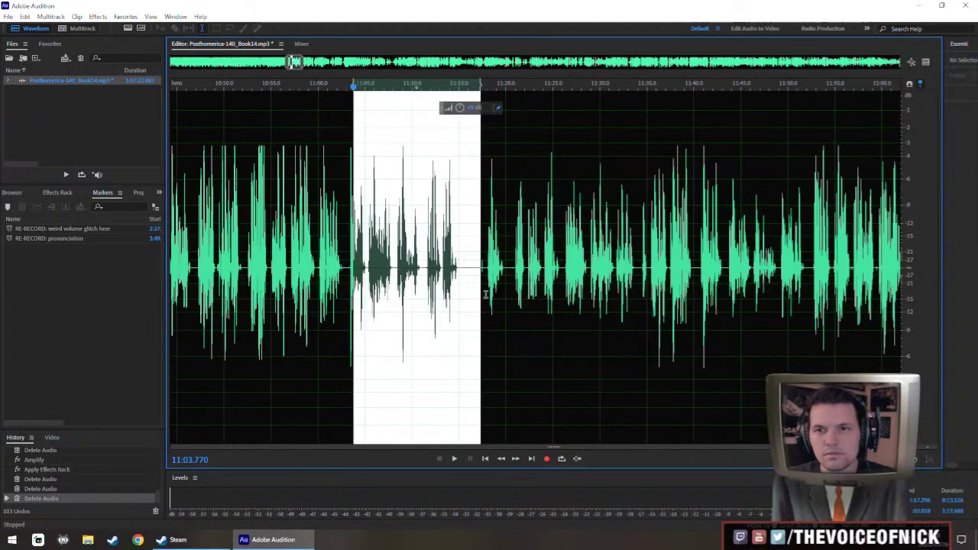
left_click_drag(478, 302, 644, 314)
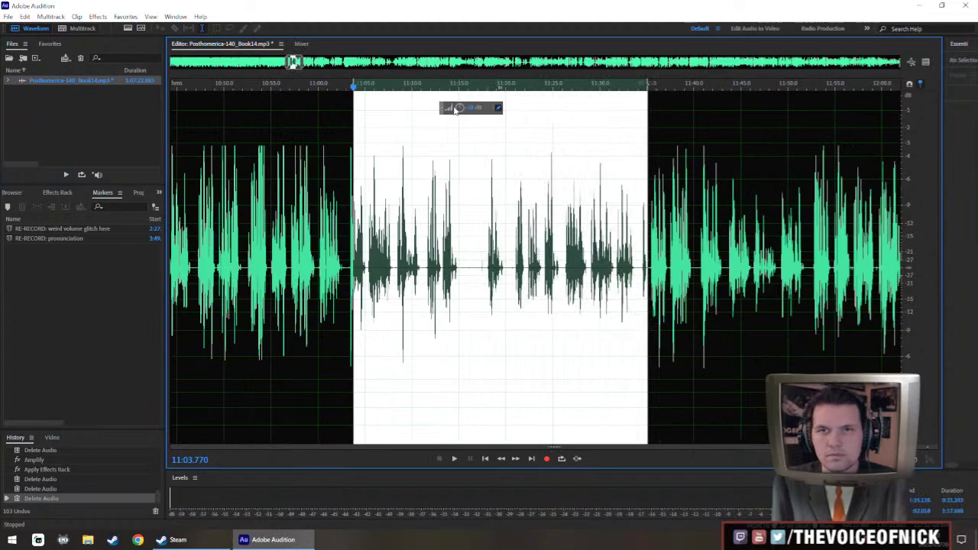
left_click_drag(455, 111, 462, 106)
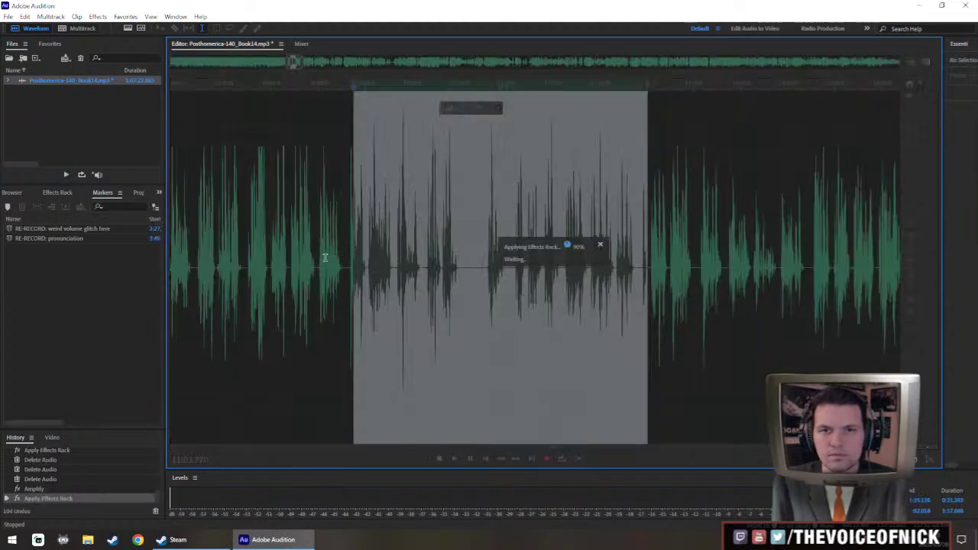
left_click(325, 258)
key("space")
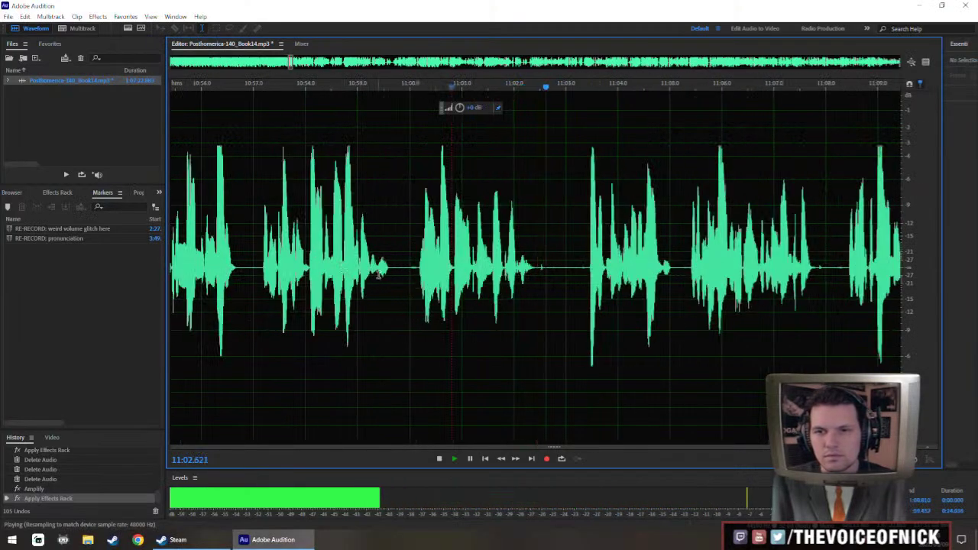
Amplify the phrase between about 11:00.8 and 11:02.6, apply the effects rack to it, and replay from about 11:00.6.
left_click_drag(535, 267, 409, 293)
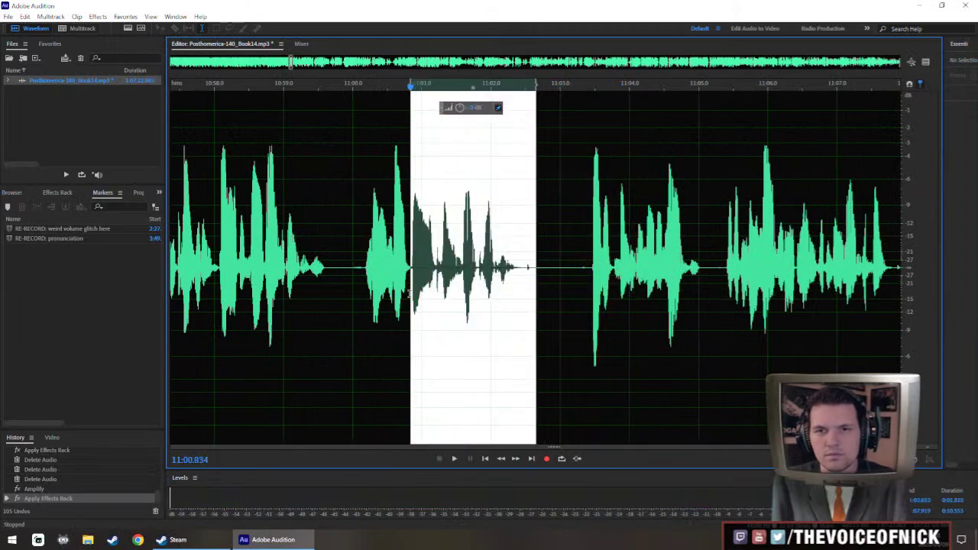
left_click(390, 228)
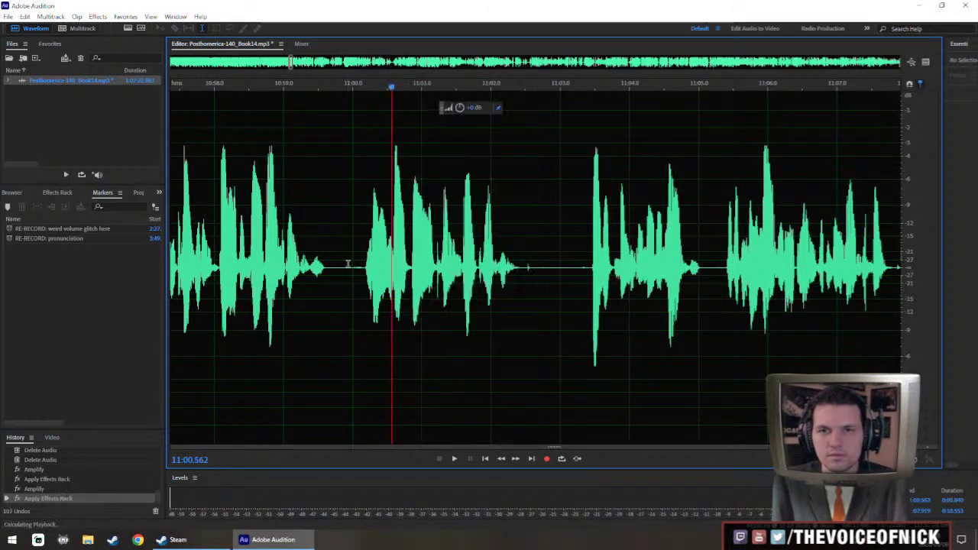
key("space")
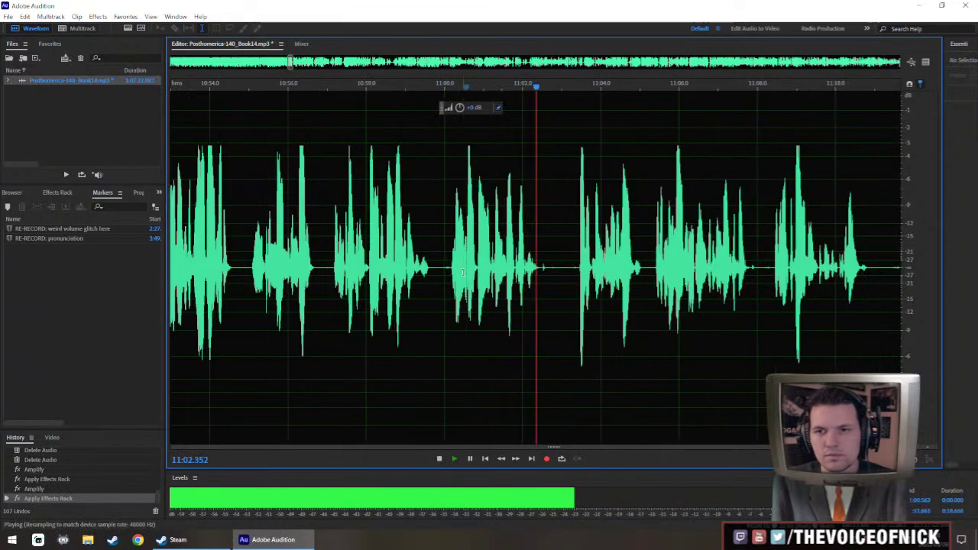
scroll(495, 276, "up", 1)
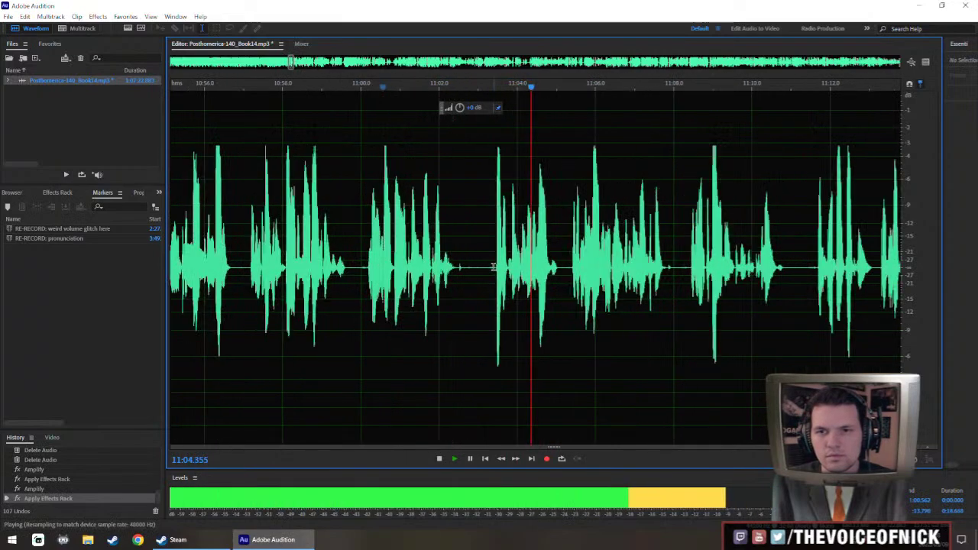
Delete a tiny sliver of about 0.02 seconds from the pause near 11:03.3 and listen across the cut from about 11:00.4.
key("space")
left_click(490, 278)
key("Delete")
left_click(377, 243)
key("space")
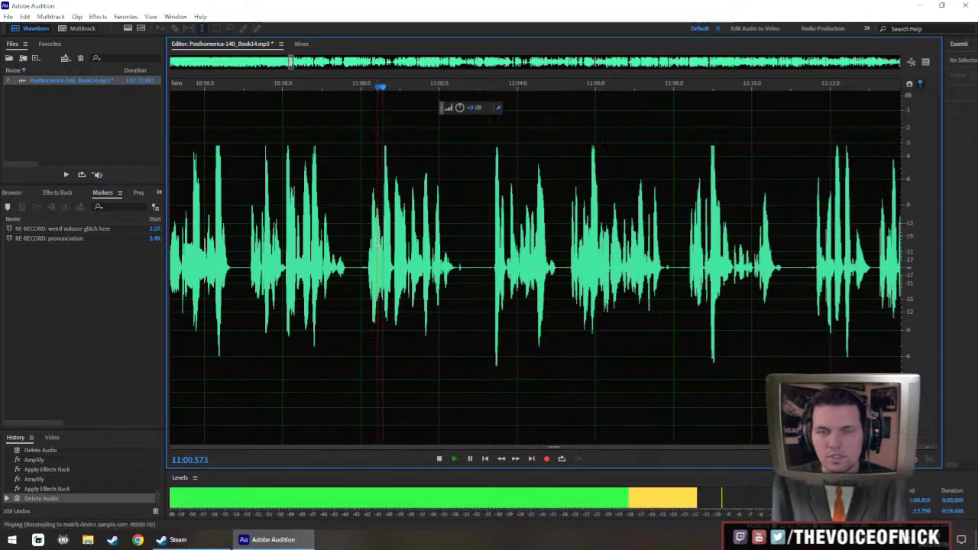
key("backslash")
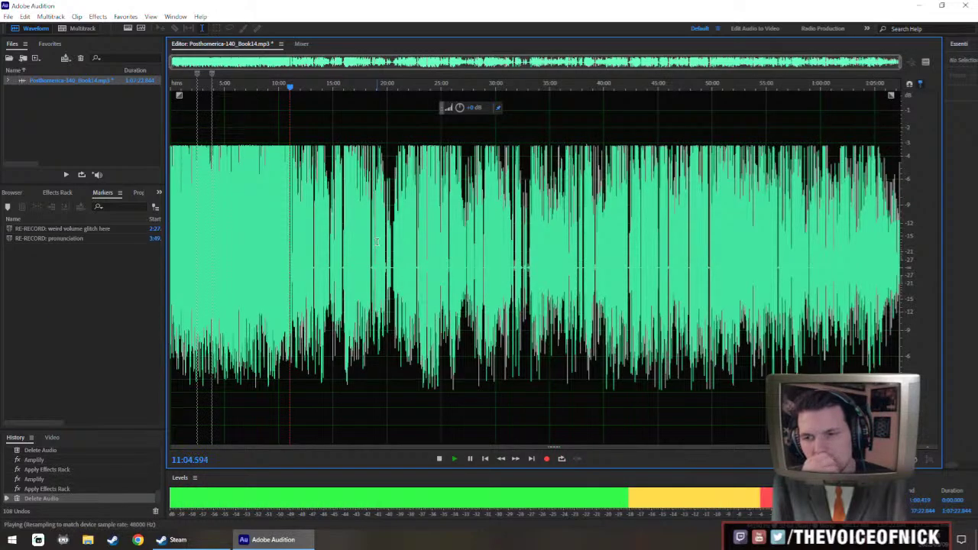
key("backslash")
Amplify the quiet phrase between about 11:09.2 and 11:10.9, apply the effects rack to it, and replay from about 11:06.
scroll(377, 242, "down", 1)
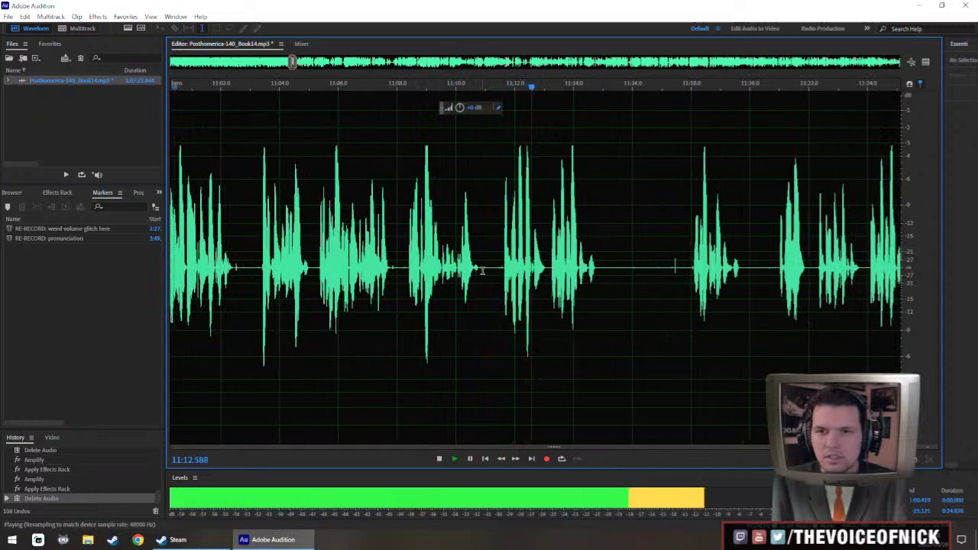
left_click_drag(482, 270, 433, 271)
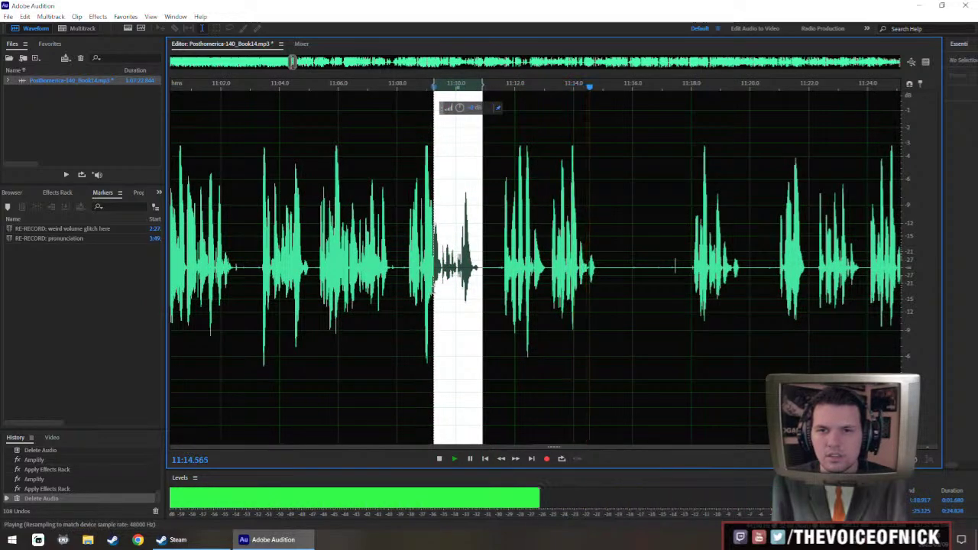
key("space")
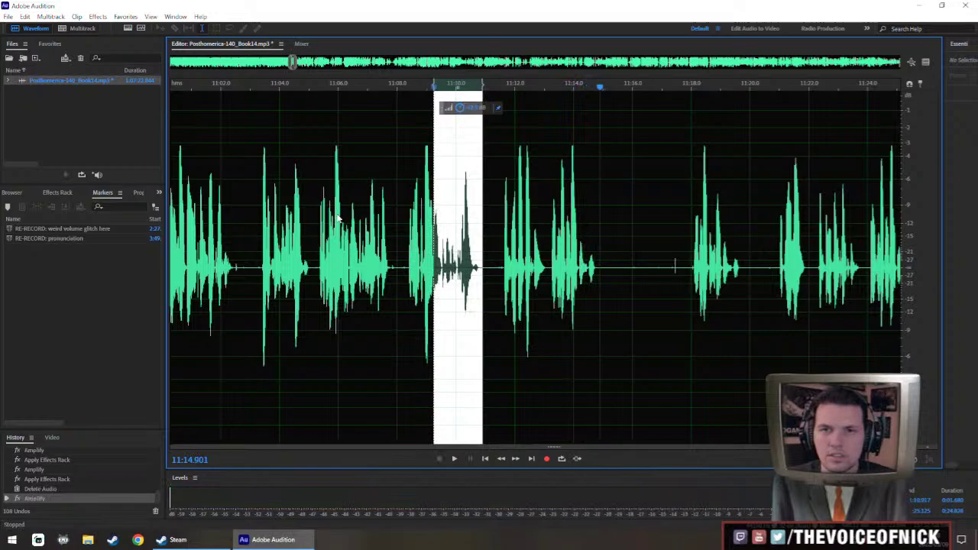
left_click(339, 219)
key("space")
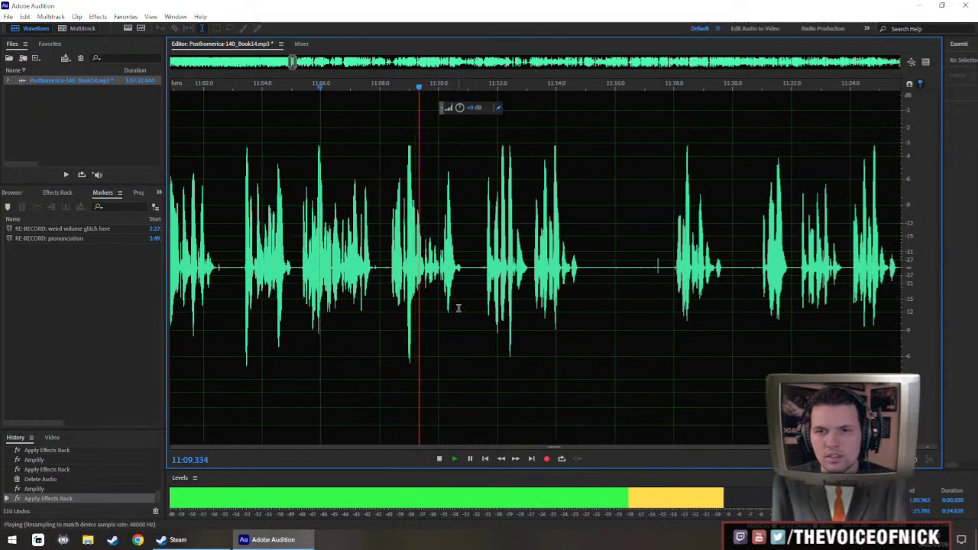
key("space")
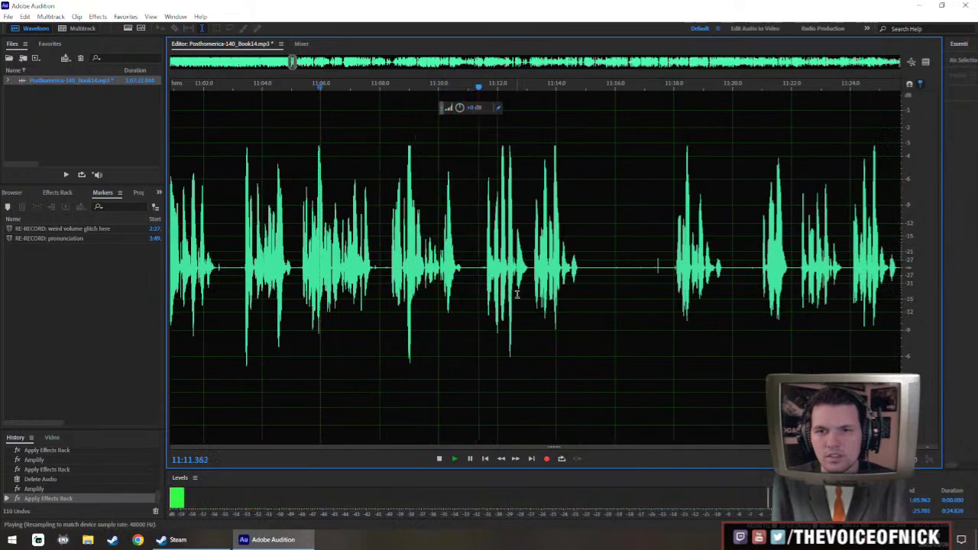
key("space")
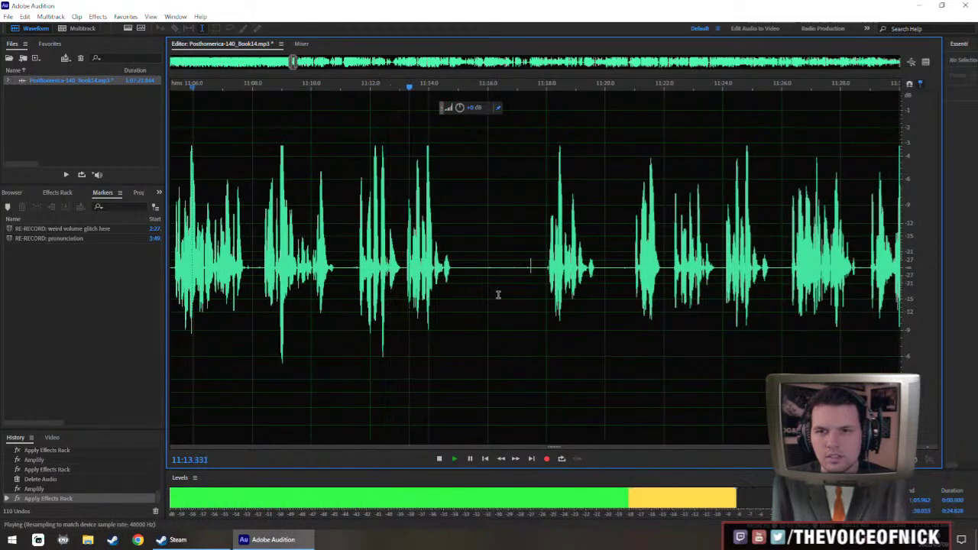
Compare the takes after 11:18 by ear, and delete the audio between about 11:11.7 and 11:22.3.
left_click(670, 275)
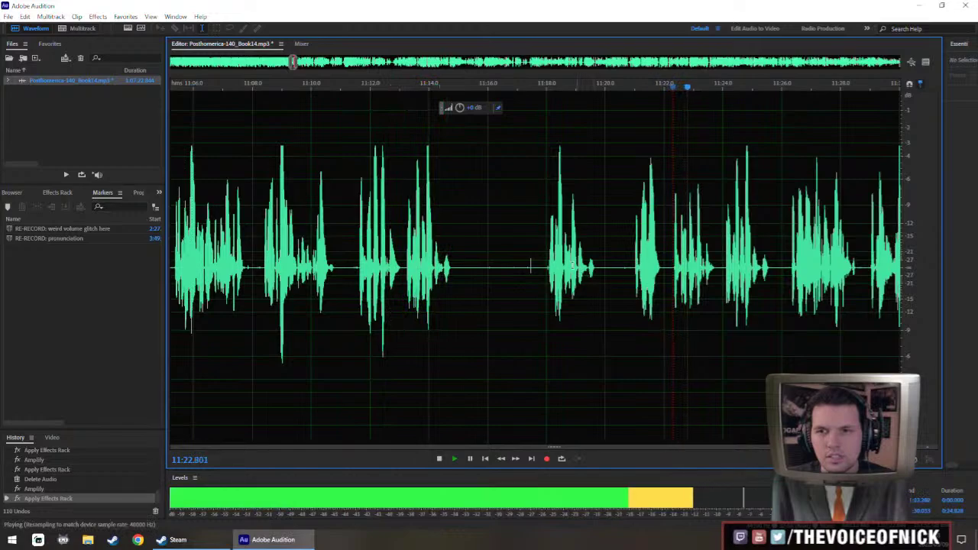
left_click(547, 254)
left_click(635, 275)
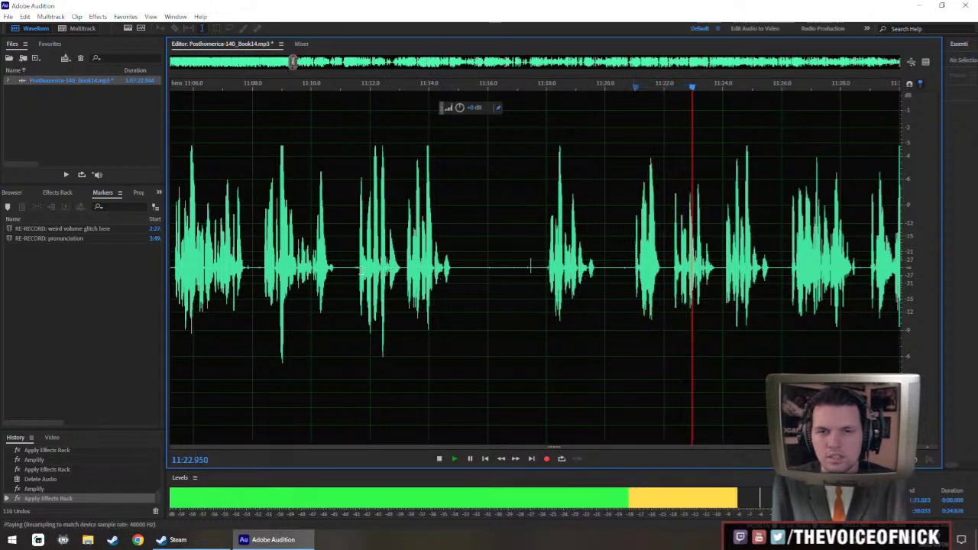
left_click_drag(357, 269, 667, 322)
key("space")
key("Delete")
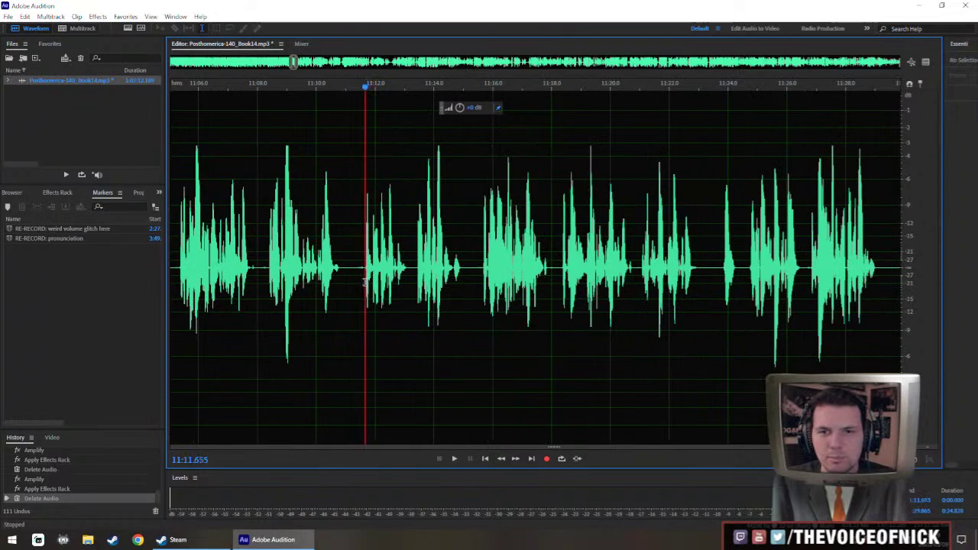
Amplify the narration between about 11:11.7 and 11:24.5, and apply the effects rack to the same range.
left_click_drag(365, 283, 709, 294)
scroll(710, 294, "down", 3)
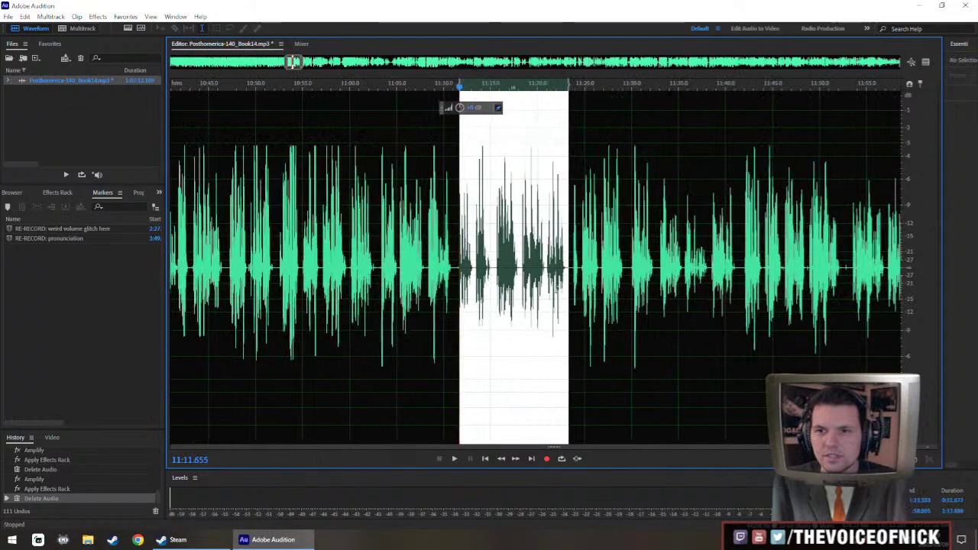
left_click_drag(566, 293, 574, 294)
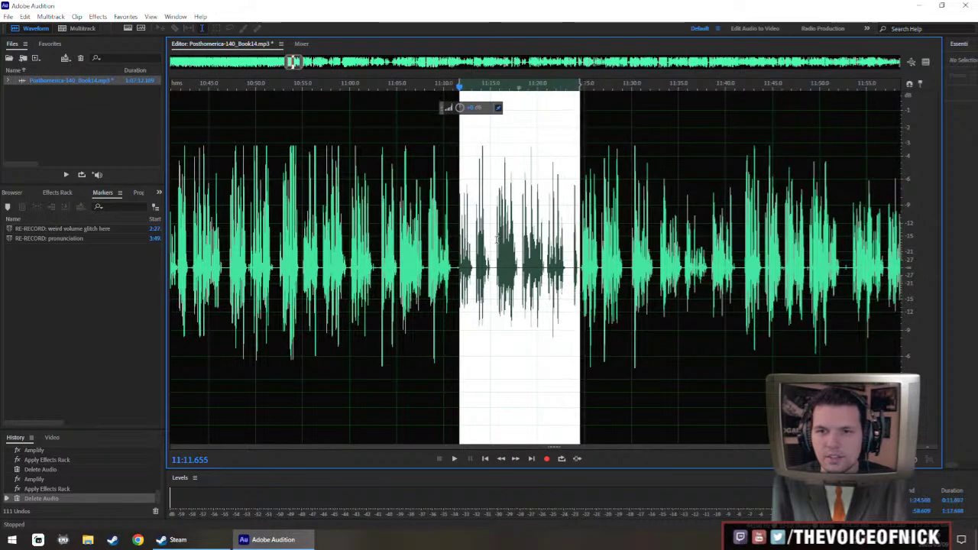
scroll(497, 240, "up", 2)
left_click_drag(460, 111, 468, 108)
scroll(454, 237, "up", 2)
Amplify the quiet phrase between about 11:09.5 and 11:10.8, and apply the effects rack to it.
left_click(358, 238)
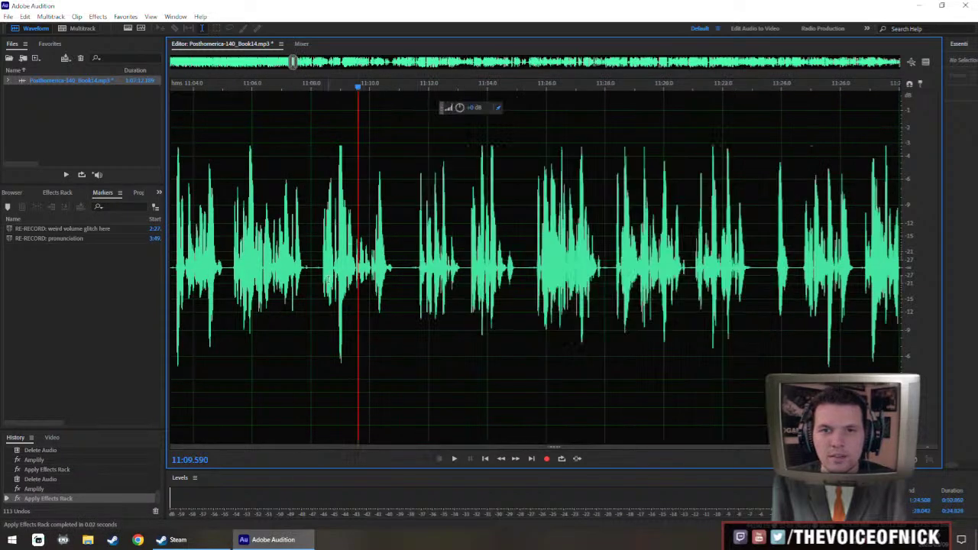
left_click_drag(354, 266, 393, 283)
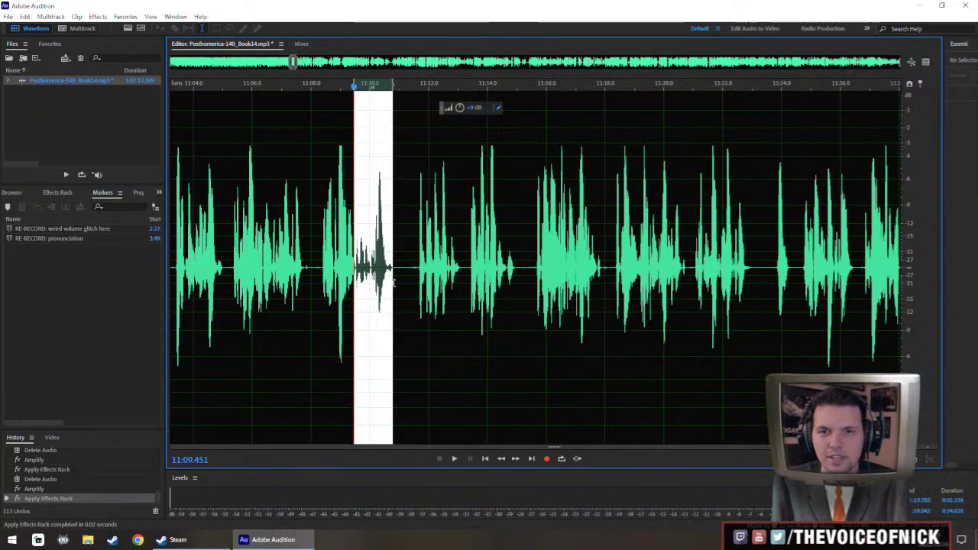
scroll(406, 119, "up", 1)
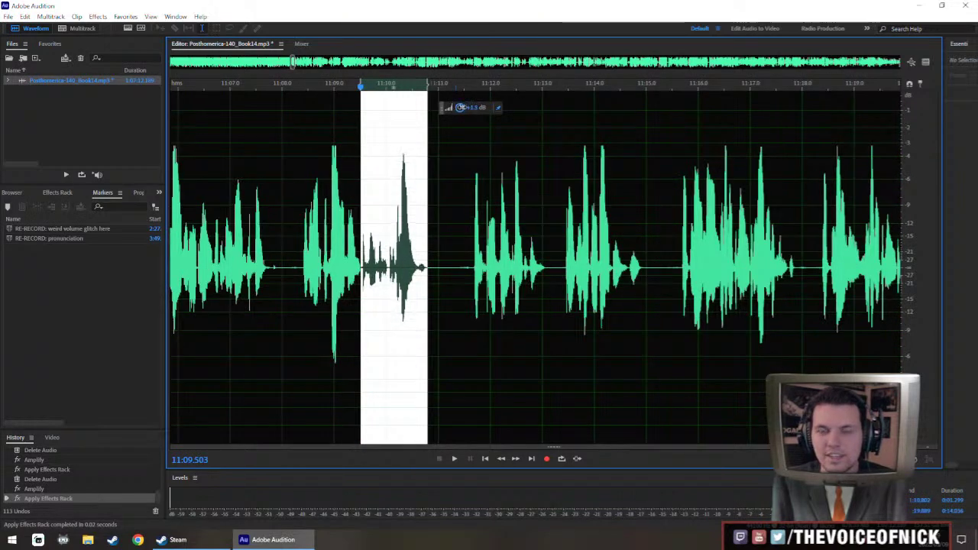
left_click(321, 264)
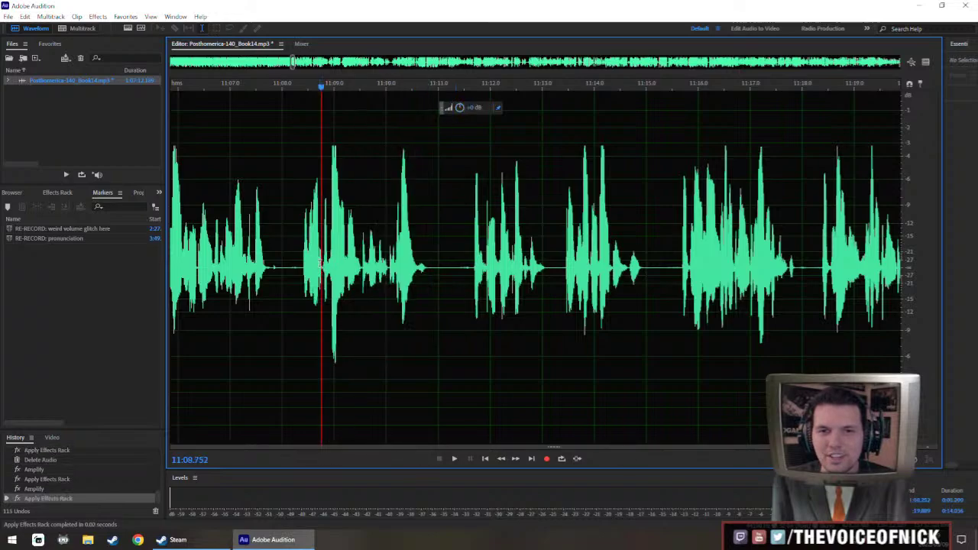
left_click_drag(301, 255, 294, 286)
Listen to the narration from about 11:06.7 to 11:19 to check the levels and find repeated takes.
left_click(213, 242)
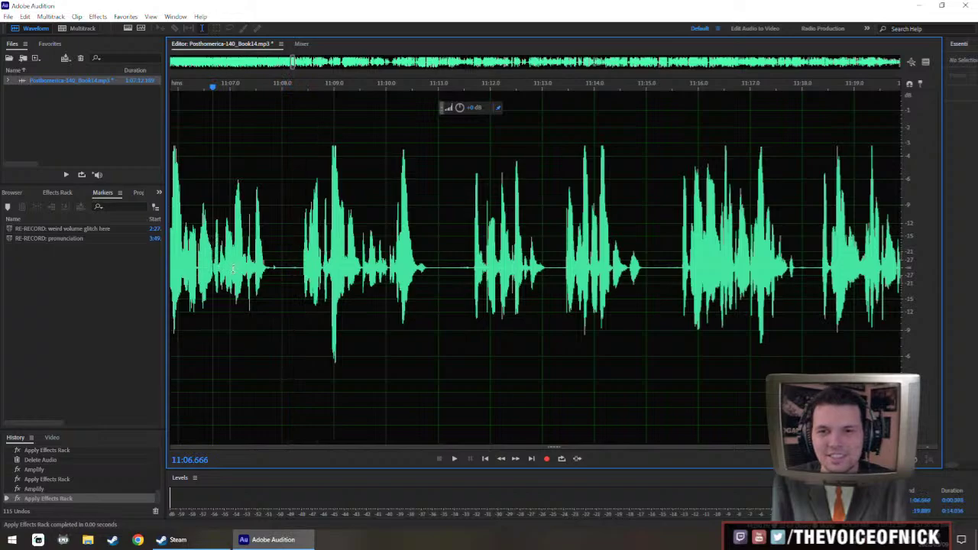
scroll(317, 301, "down", 3)
key("space")
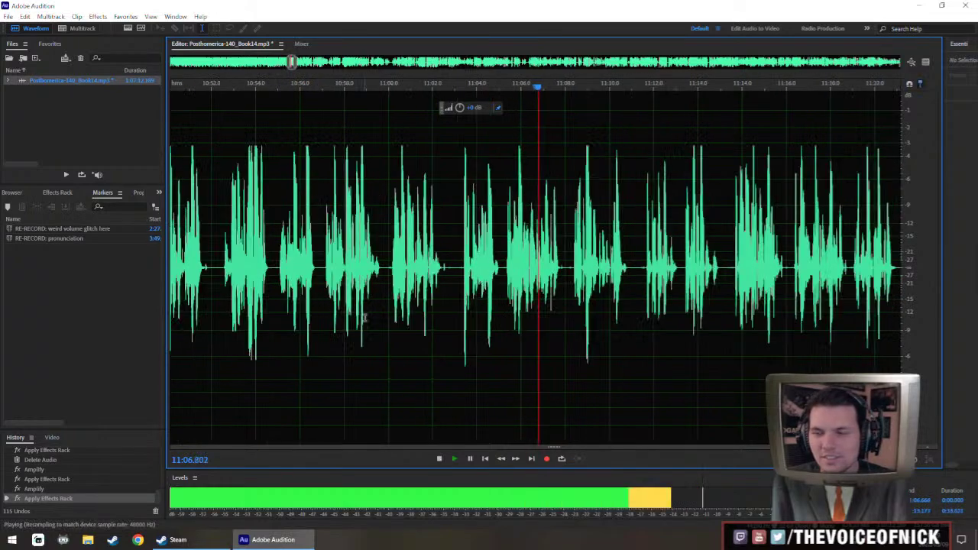
scroll(366, 316, "down", 2)
scroll(478, 321, "up", 1)
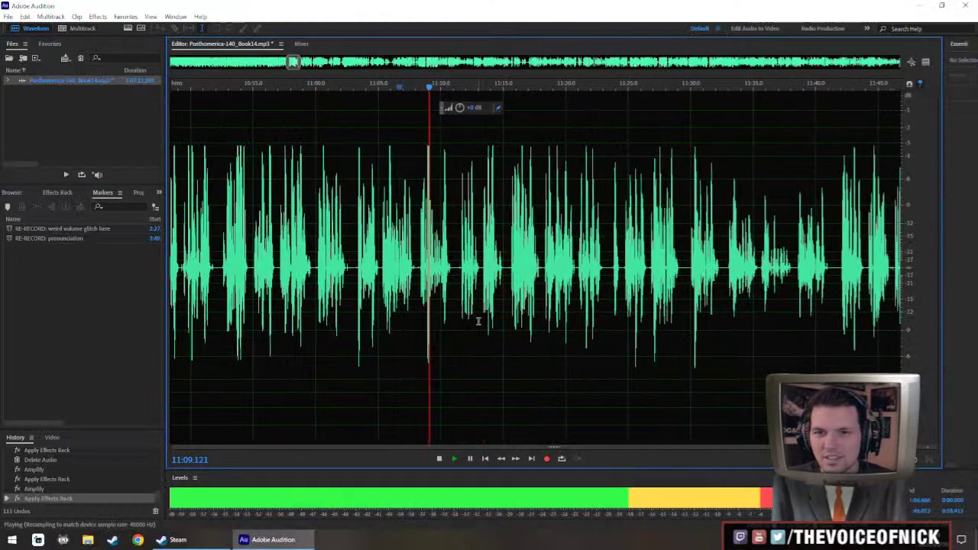
scroll(493, 308, "up", 1)
scroll(433, 273, "right", 3)
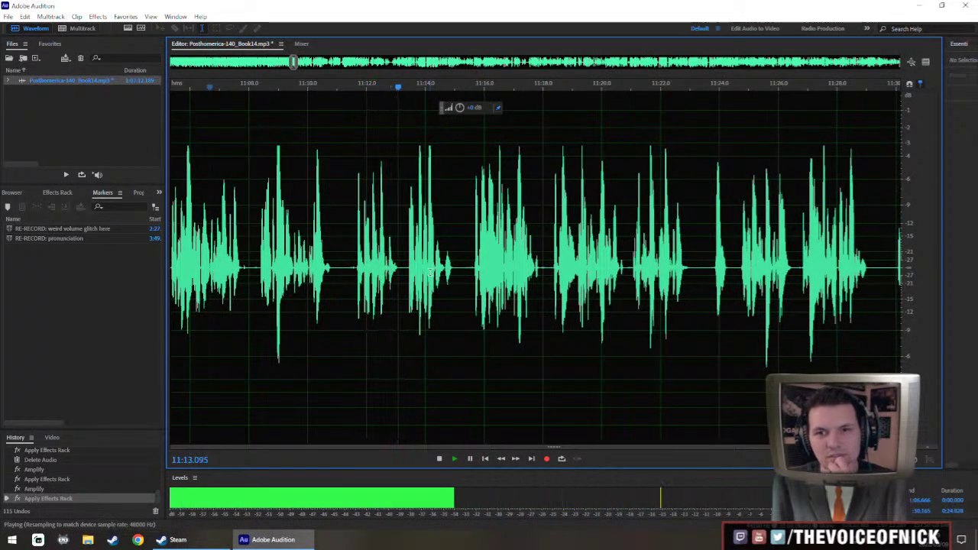
scroll(434, 275, "right", 1)
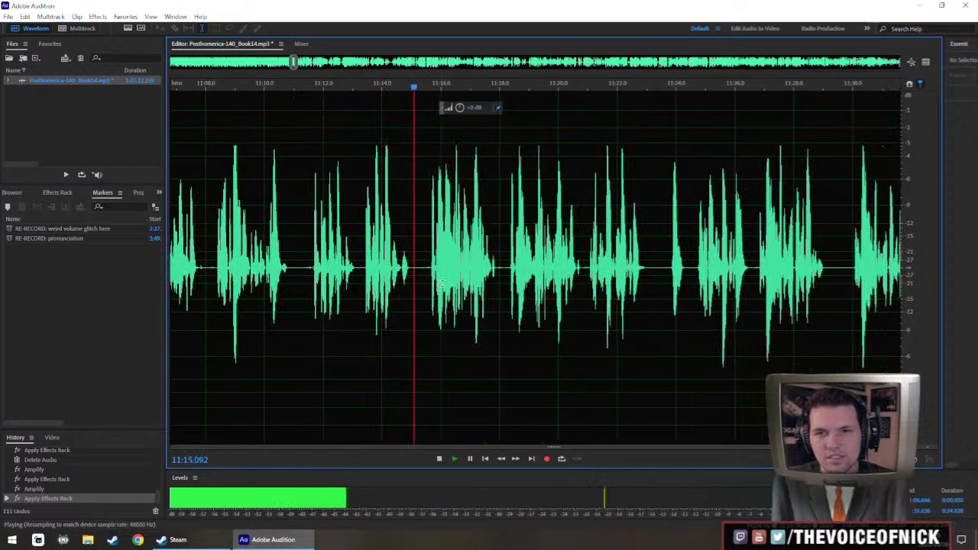
scroll(424, 281, "right", 1)
scroll(457, 282, "up", 1)
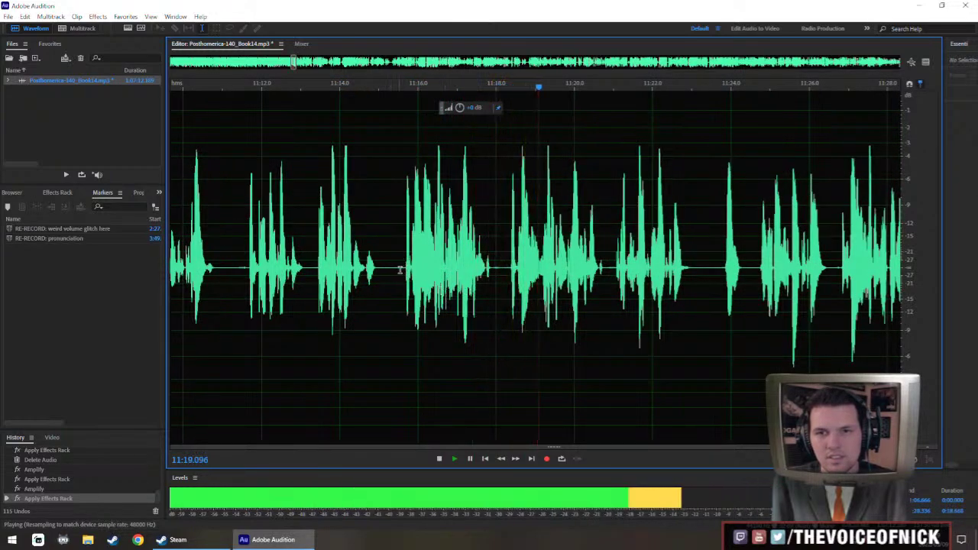
Delete the take between about 11:15.6 and 11:18.4, and listen across the cut from about 11:12.8.
left_click_drag(401, 317, 510, 321)
key("Delete")
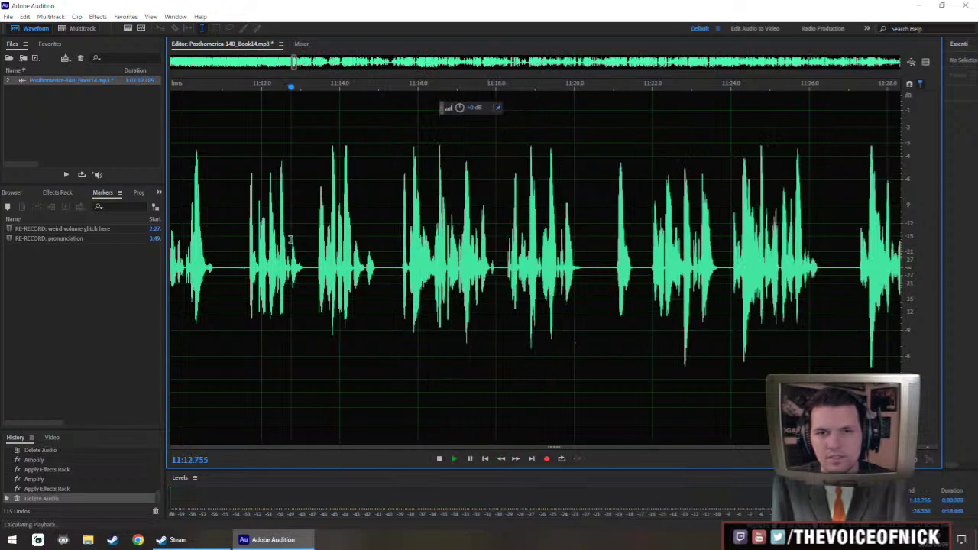
key("backslash")
key("space")
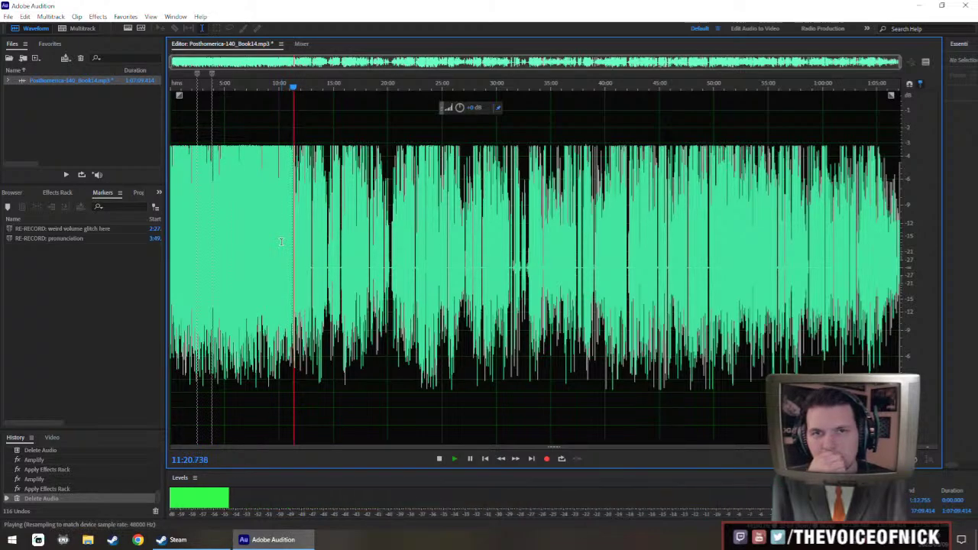
scroll(281, 241, "up", 10)
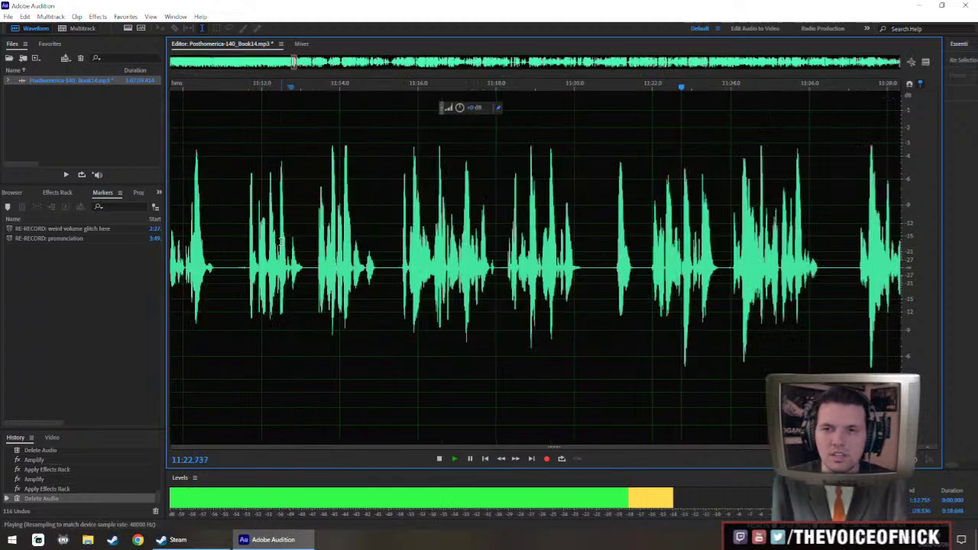
key("space")
Delete the short fragment between about 11:21.0 and 11:22.0, and replay from about 11:16.9.
left_click_drag(615, 282, 651, 297)
key("Delete")
left_click(453, 223)
key("space")
scroll(452, 223, "down", 10)
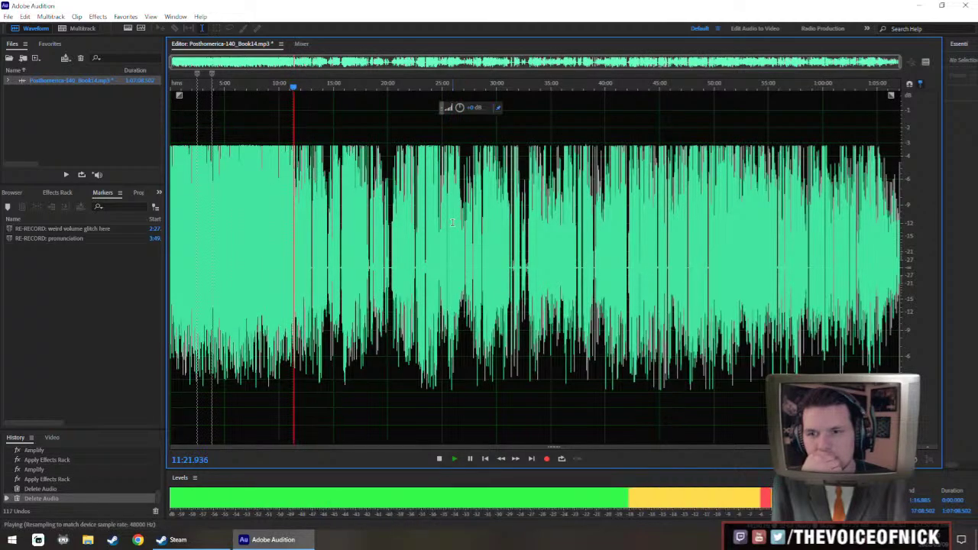
scroll(452, 222, "up", 12)
scroll(452, 222, "down", 3)
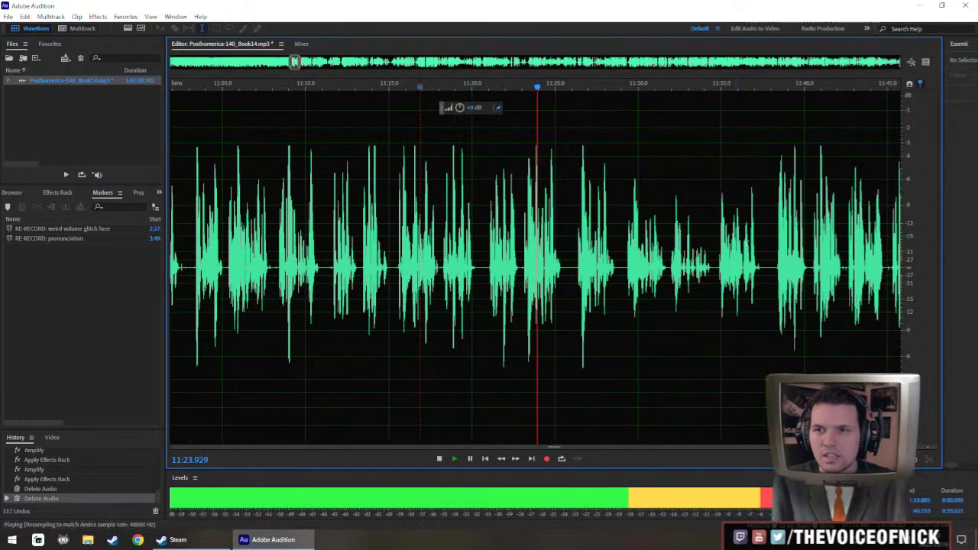
scroll(452, 223, "right", 1)
Amplify the narration from about 11:20.9 to 12:06.7 and again from 11:29.2 to 11:37.4, applying the effects rack to each range.
left_click_drag(368, 274, 641, 323)
scroll(806, 301, "down", 4)
left_click_drag(467, 109, 471, 204)
scroll(450, 238, "up", 2)
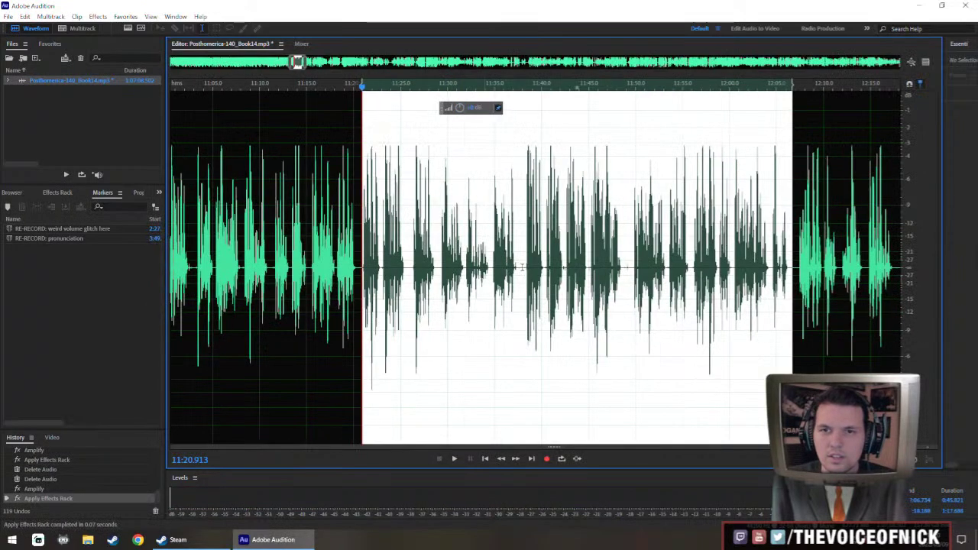
left_click_drag(516, 266, 441, 265)
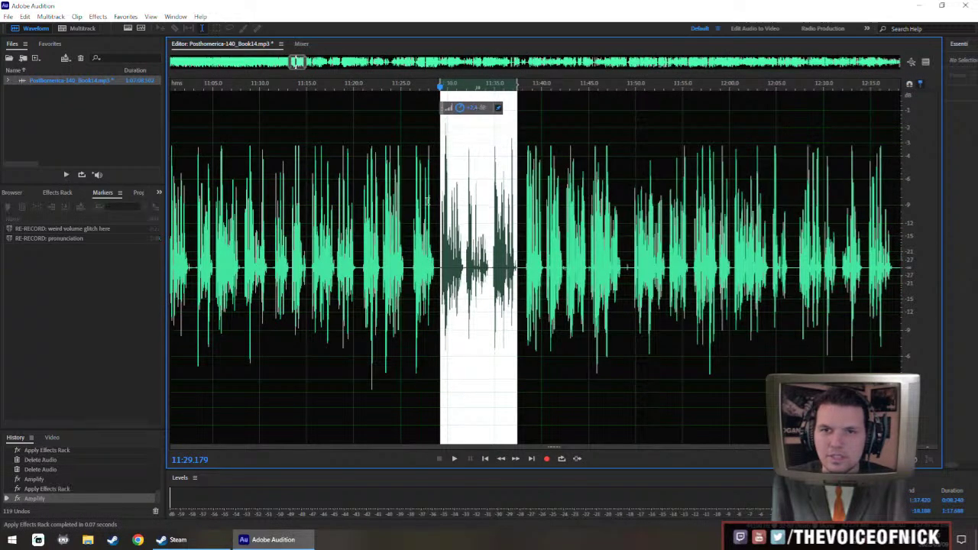
left_click(341, 237)
Listen to the phrases between about 11:13.2 and 11:29.4 to compare the takes.
scroll(338, 266, "up", 4)
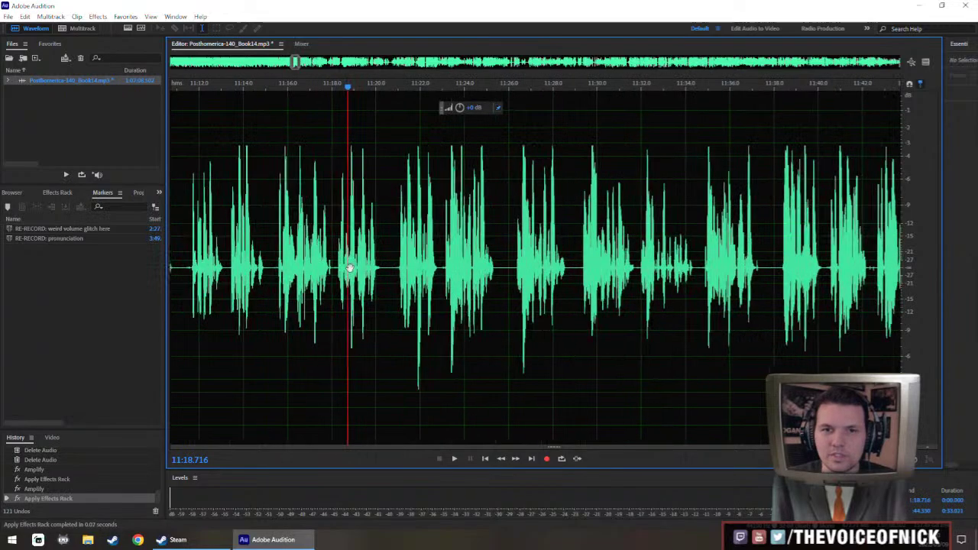
key("minus")
key("equal")
key("equal")
key("equal")
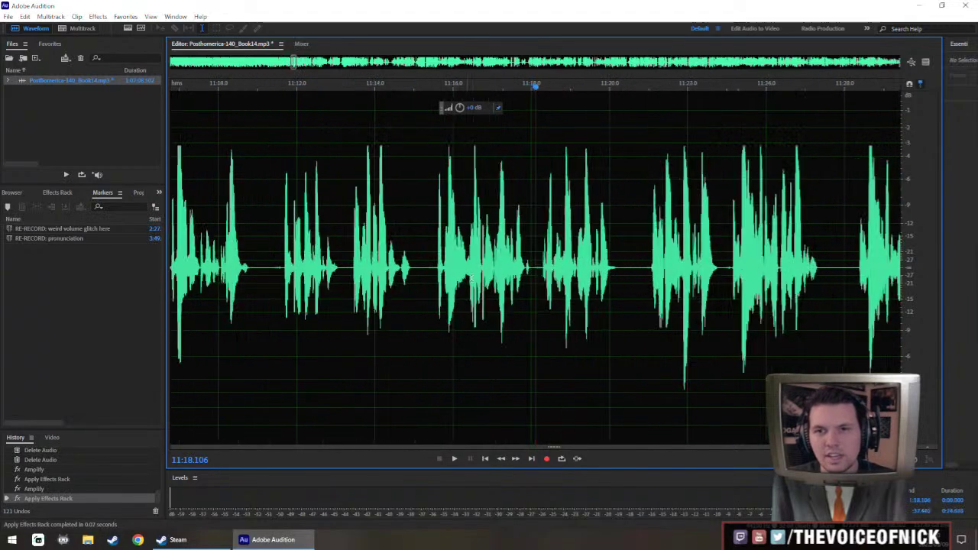
key("minus")
key("minus")
scroll(504, 273, "up", 2)
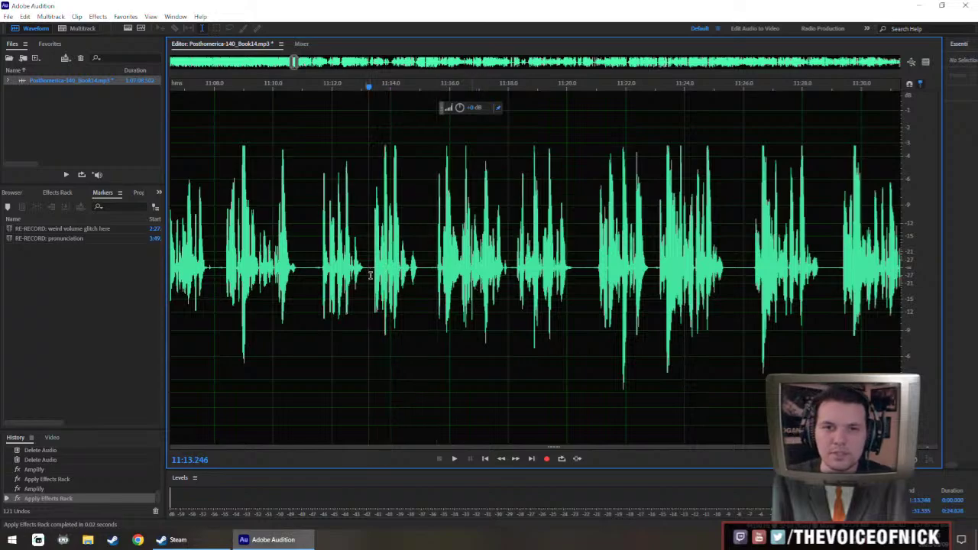
key("space")
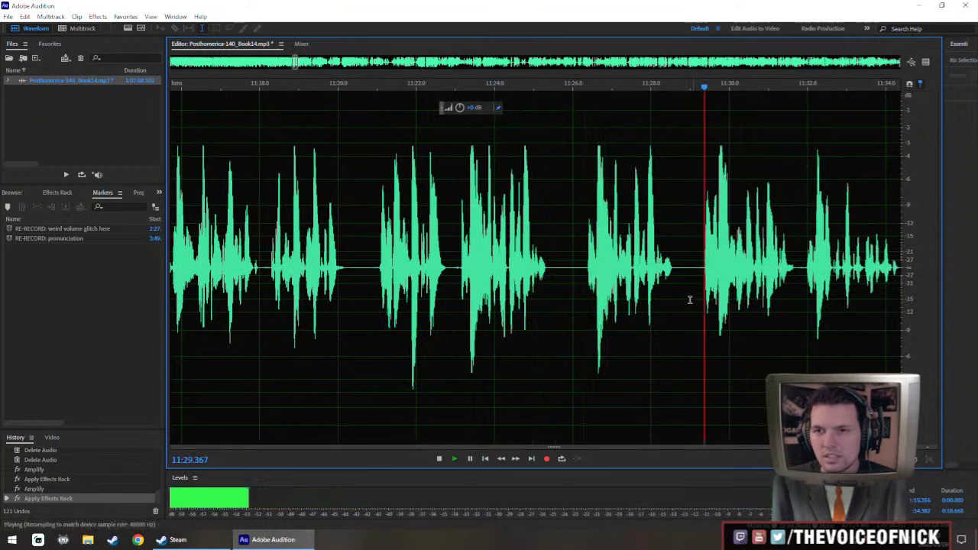
Check the take after 11:26 by ear, delete the audio between about 11:23.1 and 11:26.3, and replay from about 11:13.4.
left_click(587, 267)
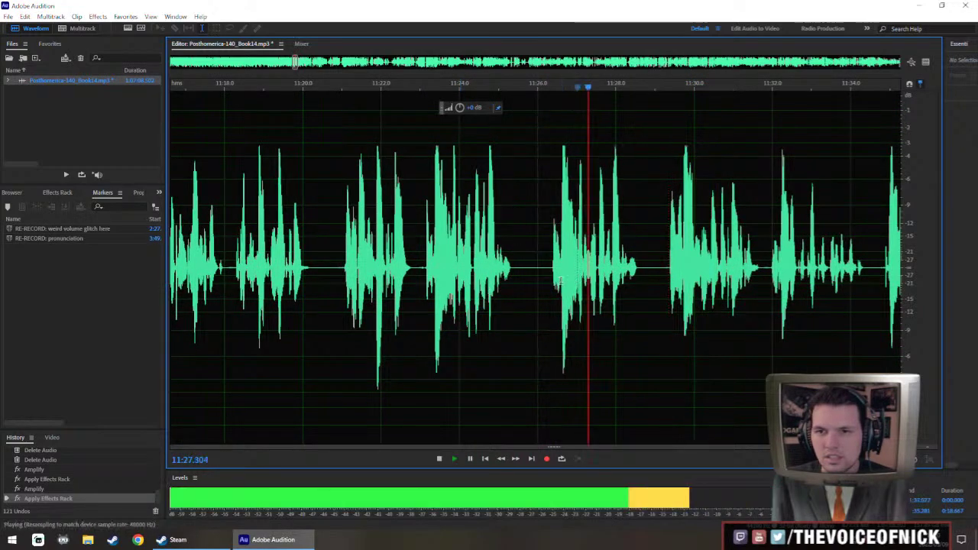
key("space")
left_click_drag(425, 260, 551, 322)
key("Delete")
scroll(440, 277, "down", 3)
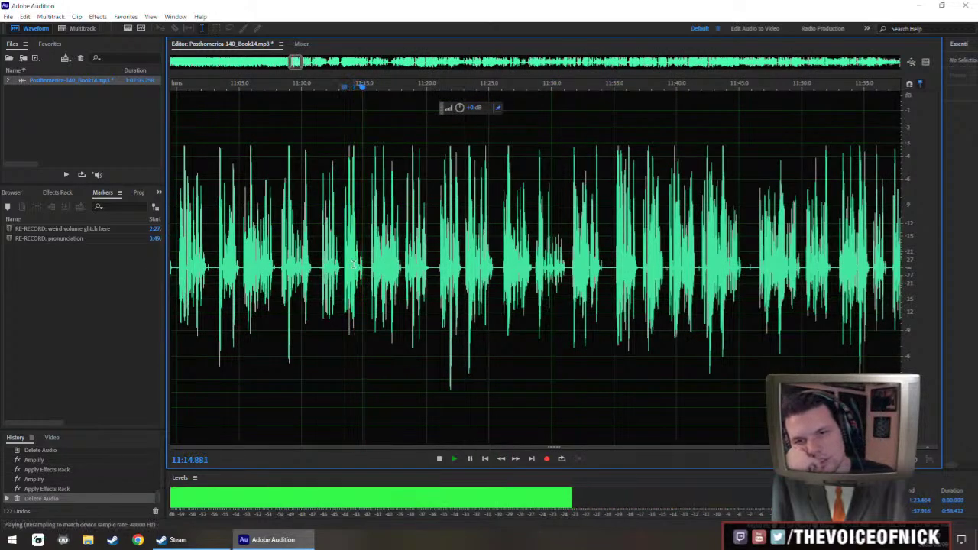
scroll(354, 264, "up", 2)
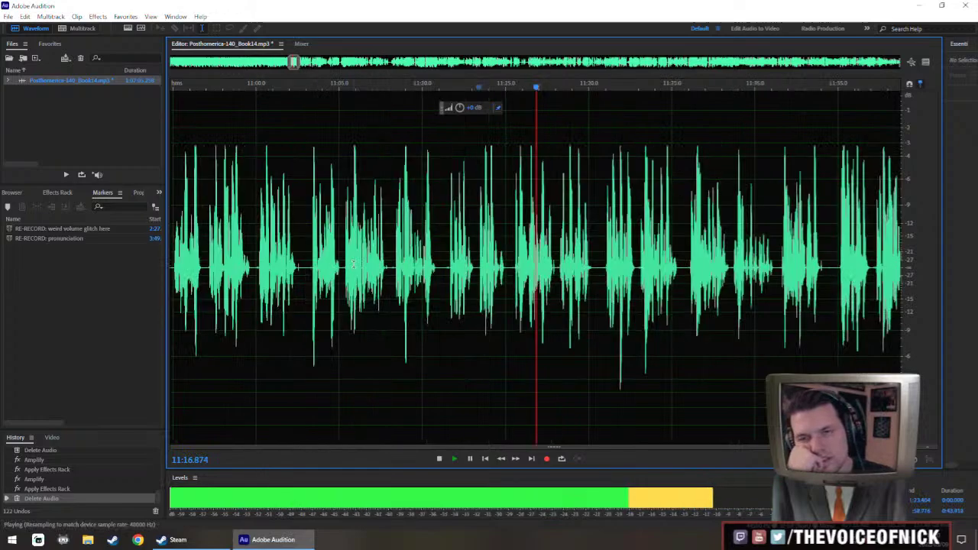
key("equal")
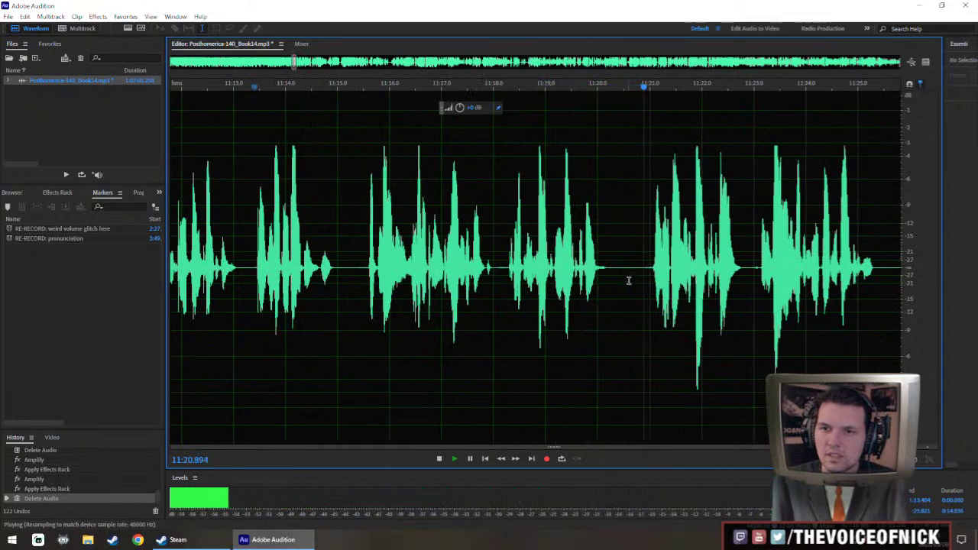
Try cutting about 0.27 seconds from the pause at 11:20.5, replay from about 11:17.3, and undo the cut.
left_click_drag(623, 287, 640, 289)
key("Delete")
left_click(459, 217)
key("space")
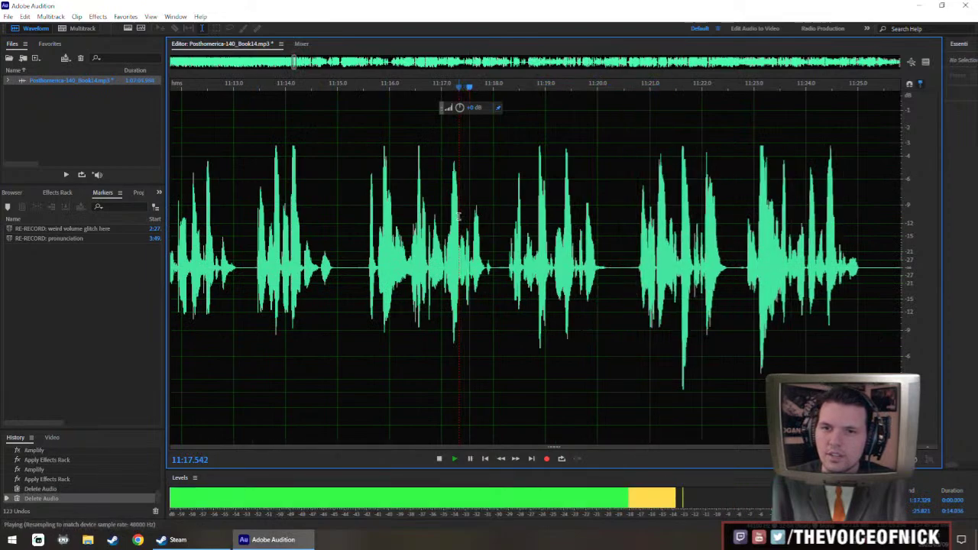
key("backslash")
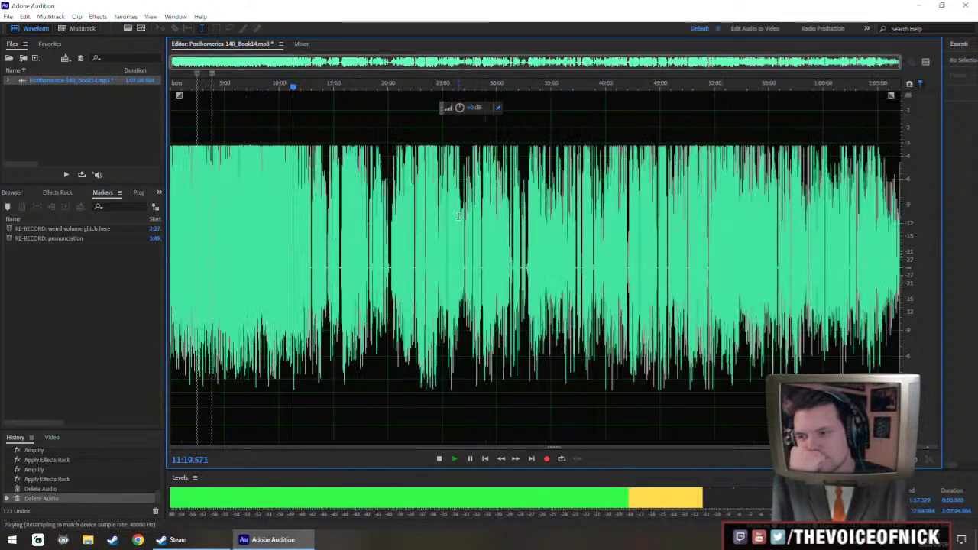
key("backslash")
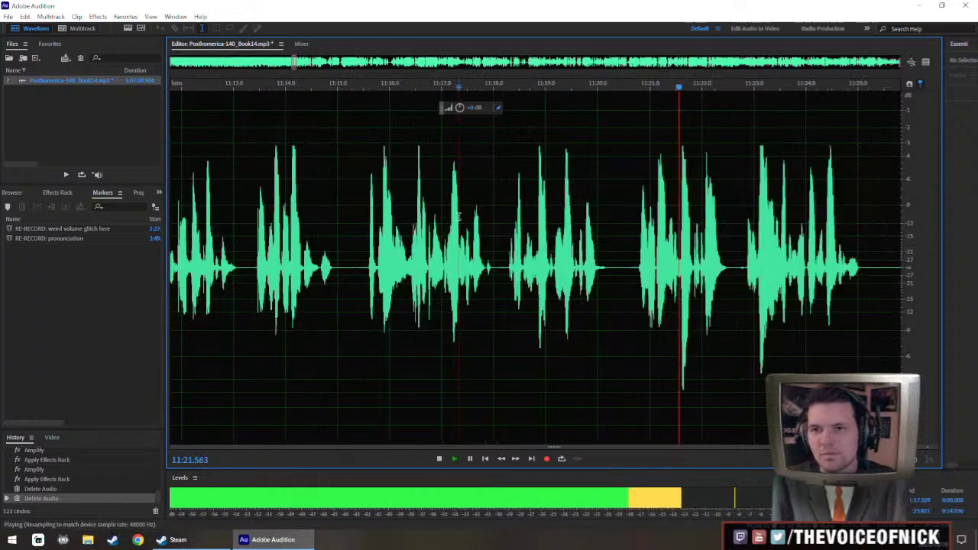
key("space")
key("ctrl+z")
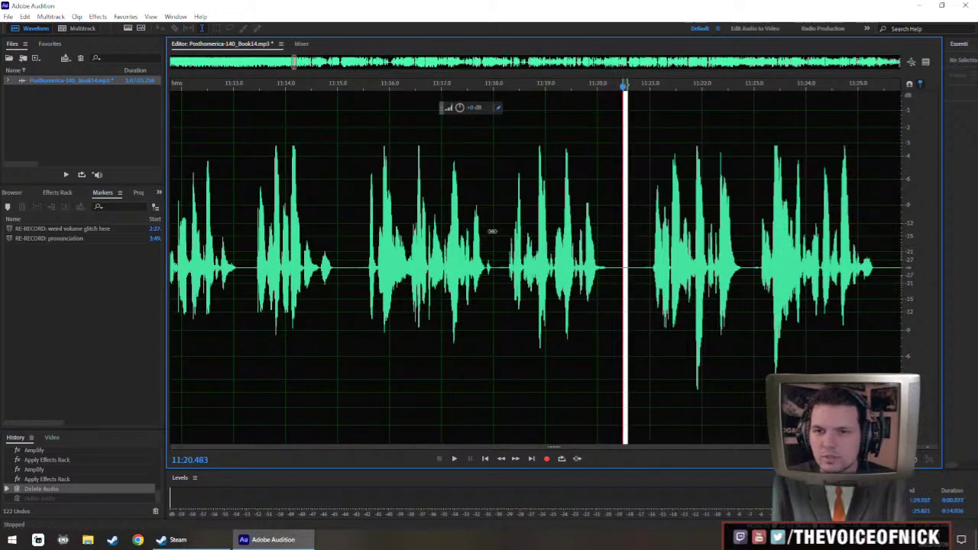
Try a shorter cut of about 0.1 seconds in the pause at 11:20.5, replay across it, and undo the cut.
key("Delete")
left_click(459, 222)
key("space")
key("backslash")
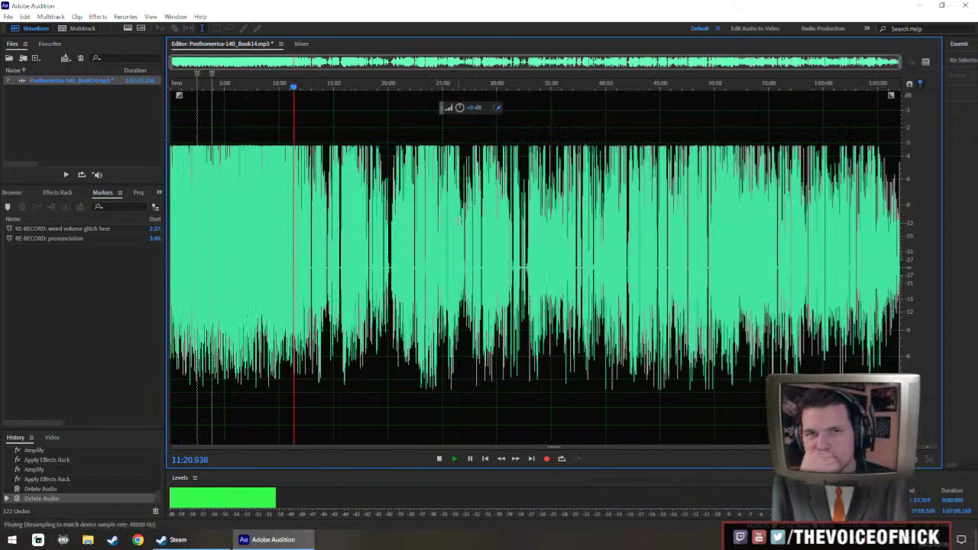
key("backslash")
key("space")
key("ctrl+z")
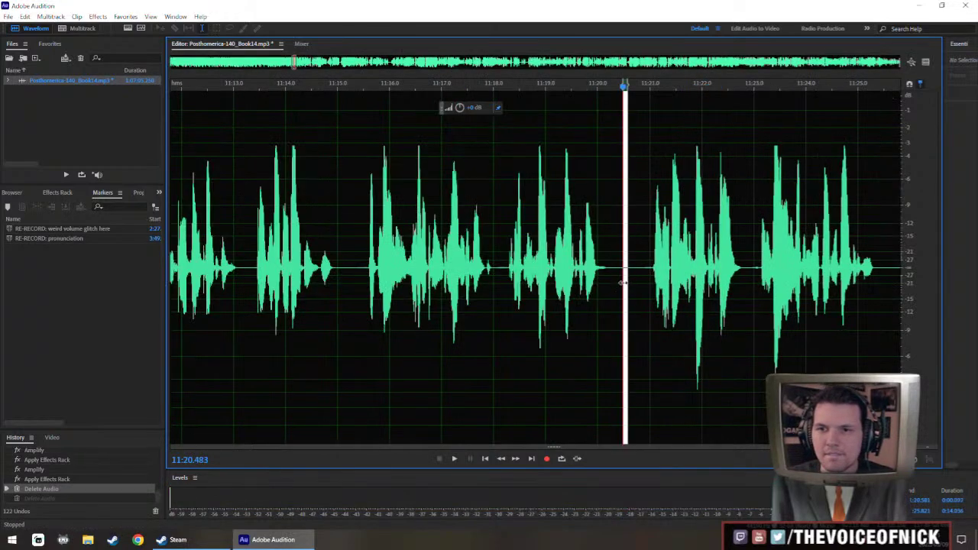
Try trimming only about 0.04 seconds from the pause at 11:20.5, replay from about 11:17.0, and undo the trim.
key("Delete")
left_click(441, 228)
key("space")
key("backslash")
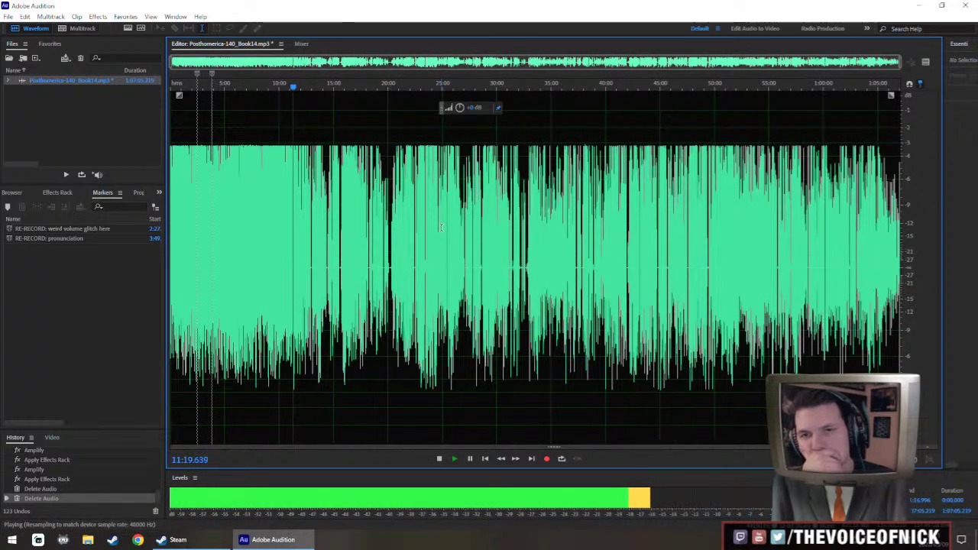
key("backslash")
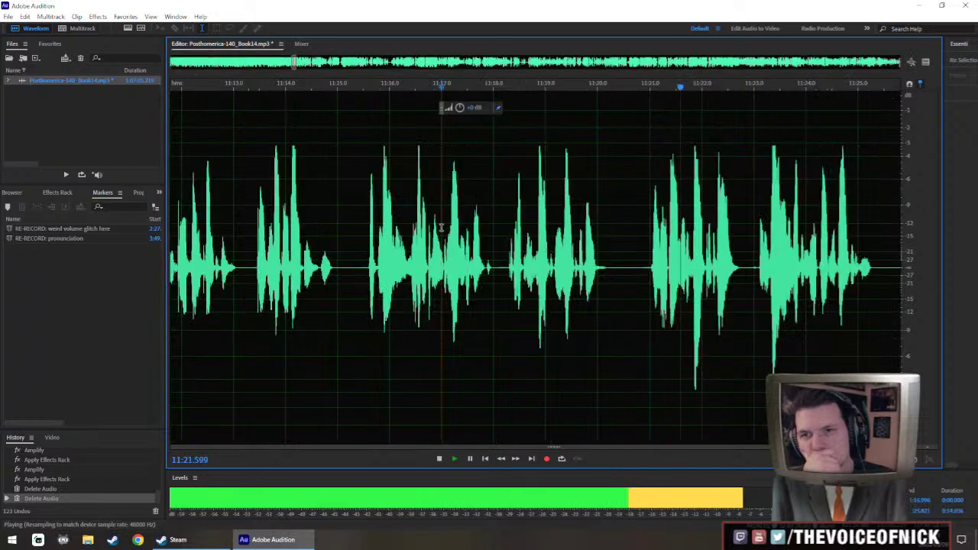
key("ctrl+z")
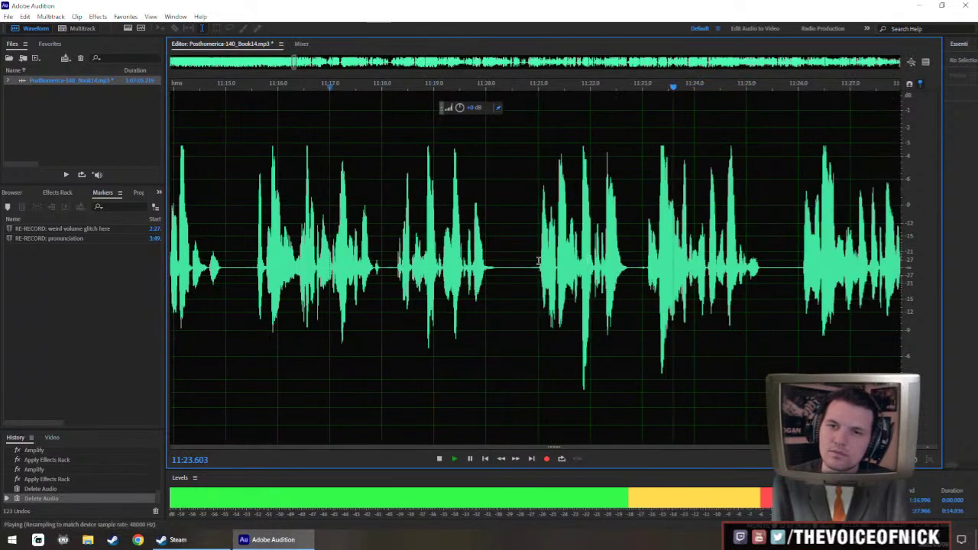
Listen to the restored pause near 11:20.5, starting from about 11:17.3.
key("space")
left_click(344, 208)
key("space")
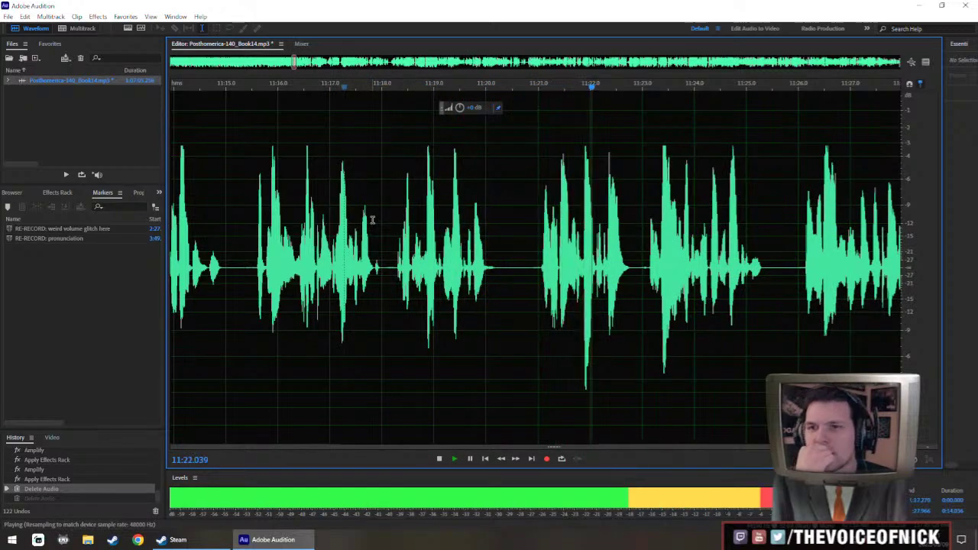
Amplify the quiet phrase from about 11:29.4 to 11:31.1 and apply the effects rack to it.
scroll(372, 220, "down", 1)
scroll(485, 321, "down", 1)
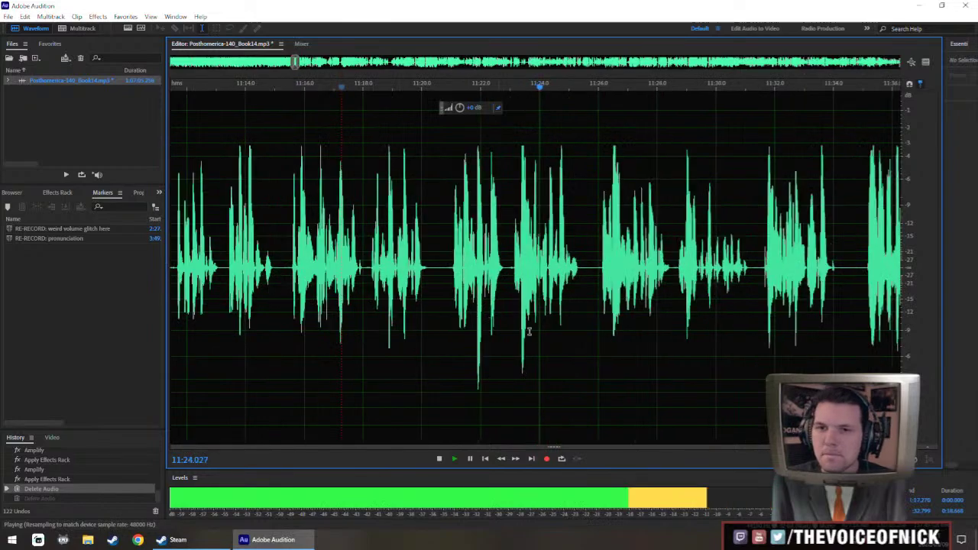
left_click_drag(539, 352, 376, 336)
left_click_drag(449, 319, 392, 315)
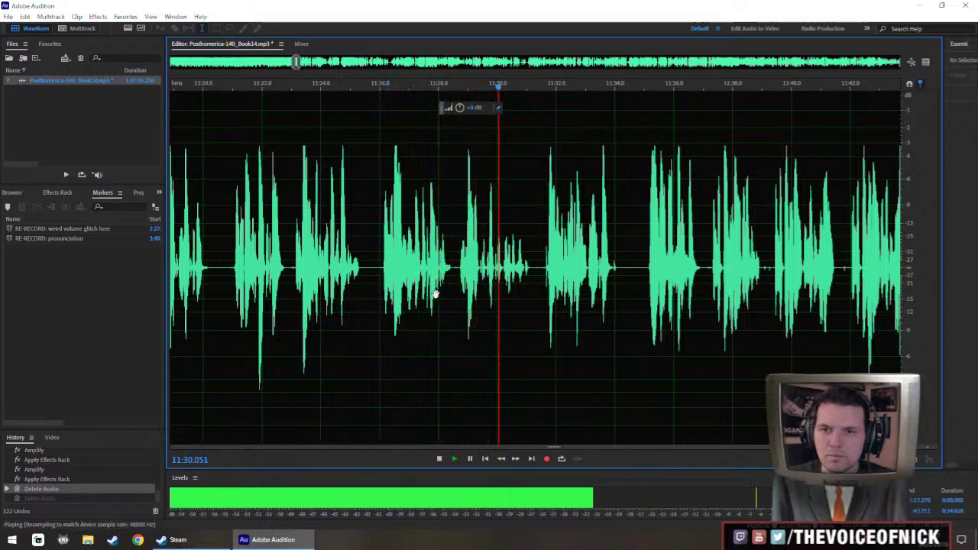
scroll(428, 304, "up", 1)
scroll(437, 303, "up", 1)
scroll(464, 306, "up", 2)
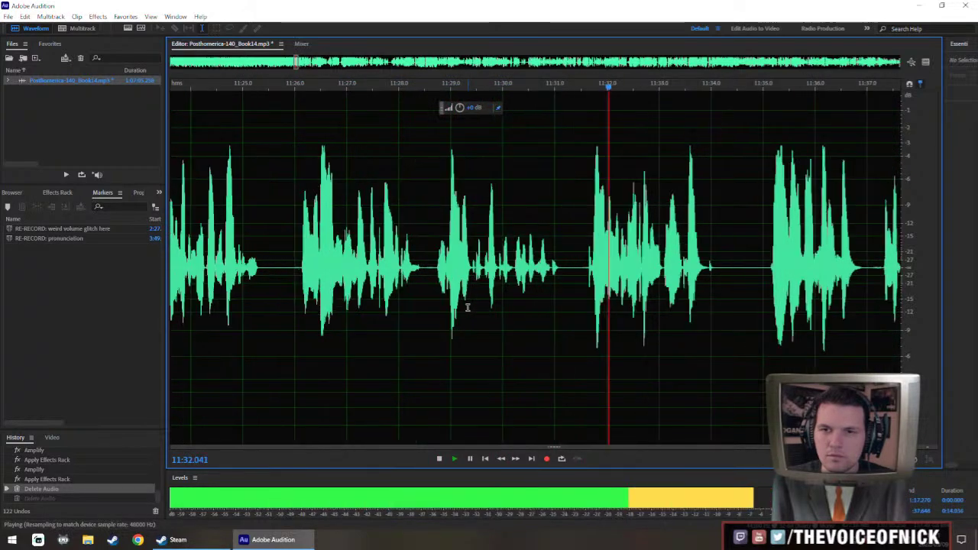
left_click_drag(592, 263, 473, 293)
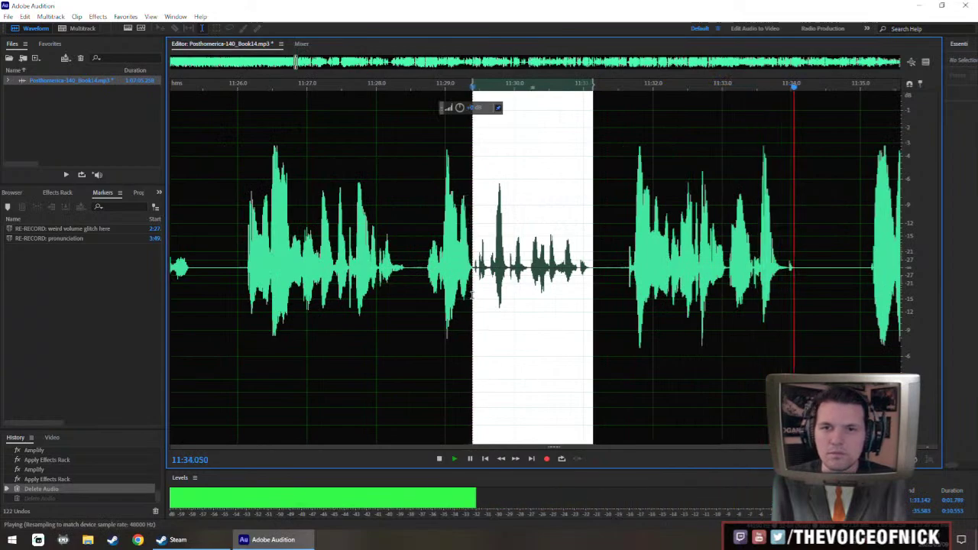
key("space")
left_click_drag(487, 129, 488, 130)
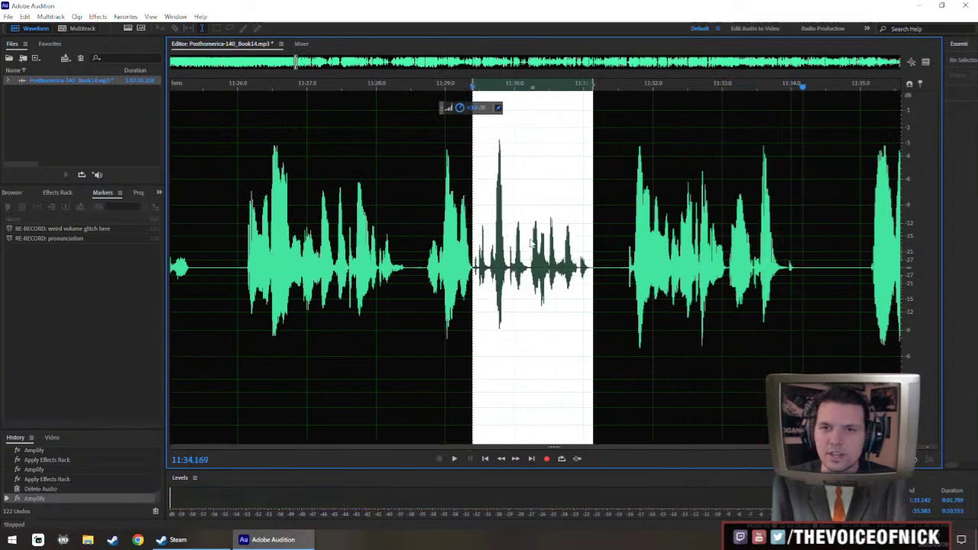
key("ctrl+r")
scroll(537, 245, "down", 1)
Boost the passage from about 11:26.8 to 11:28.4, apply the effects rack to it, and replay from about 11:25.9.
left_click(348, 240)
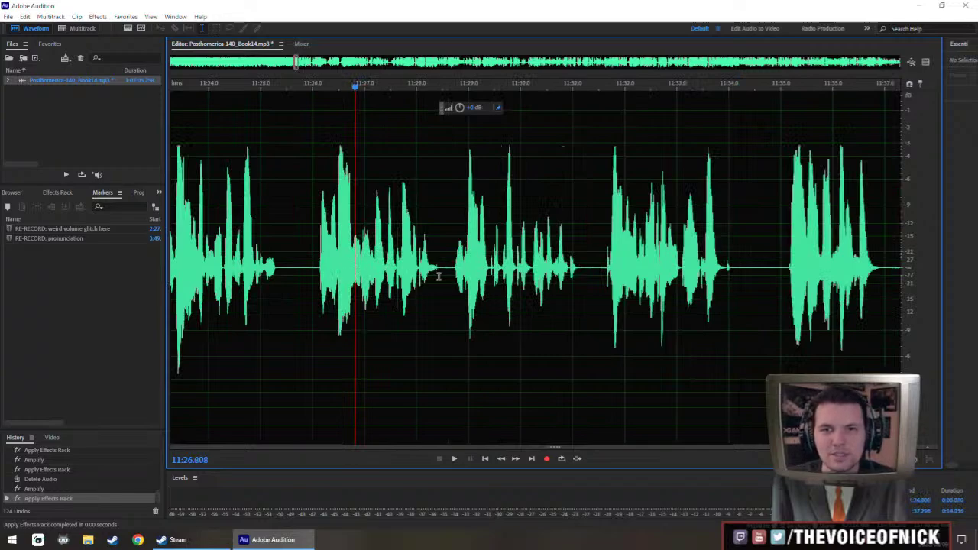
left_click_drag(440, 273, 351, 304)
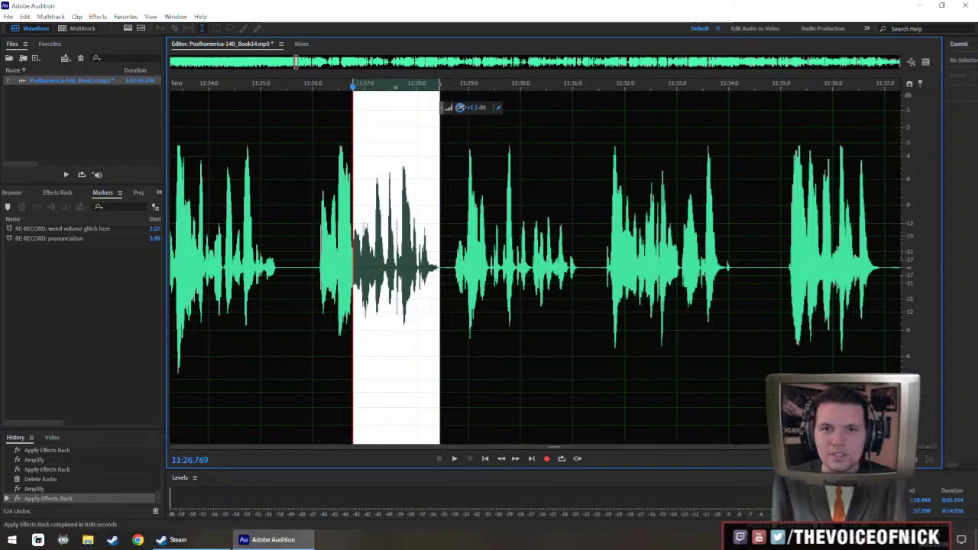
key("ctrl+1")
left_click(311, 229)
key("space")
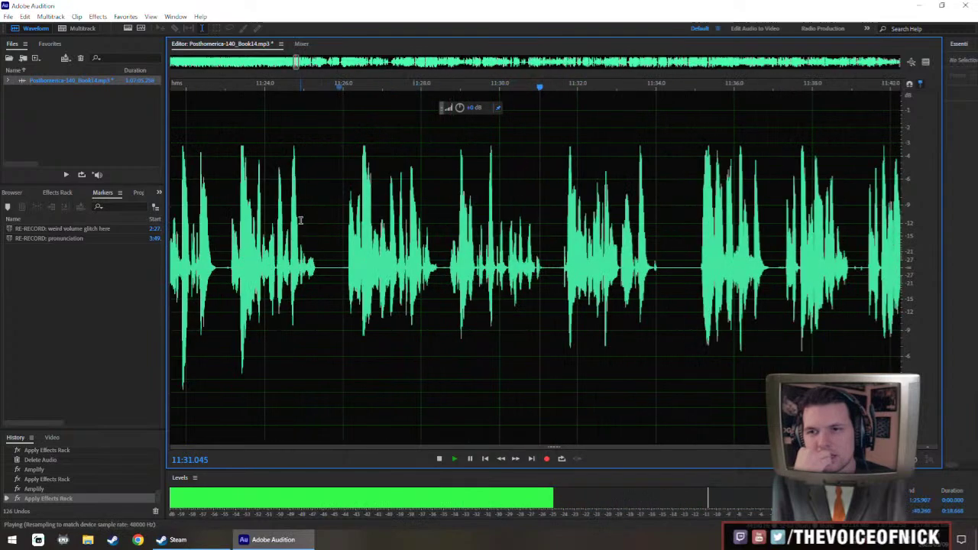
Cut the repeated take from about 11:37.3 to 11:42.1 and replay from about 11:36.2.
scroll(301, 220, "down", 1)
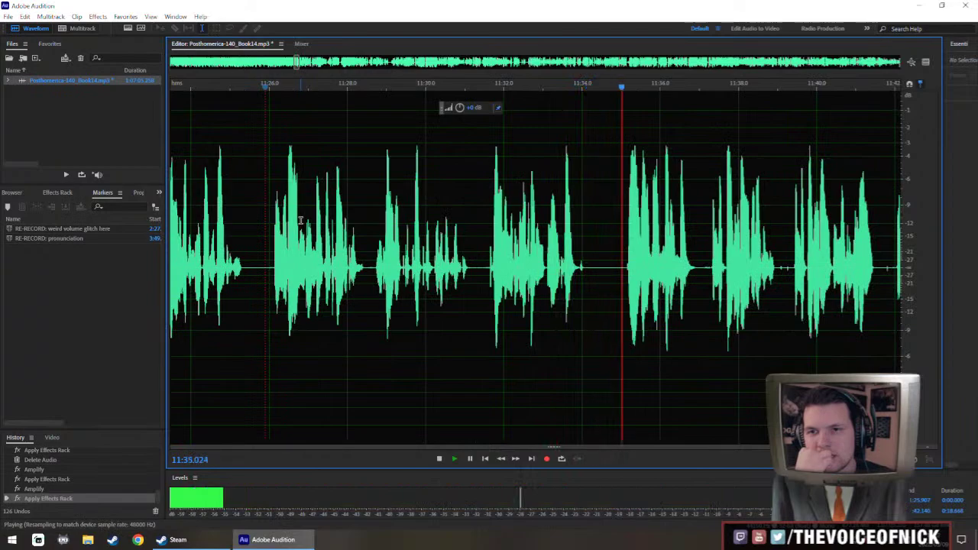
scroll(300, 221, "down", 1)
scroll(288, 214, "right", 1)
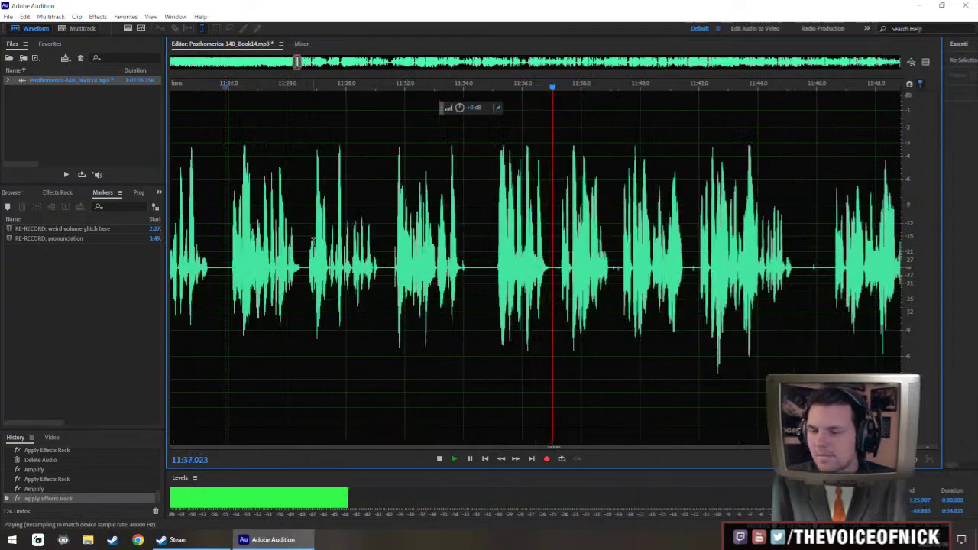
scroll(536, 309, "right", 2)
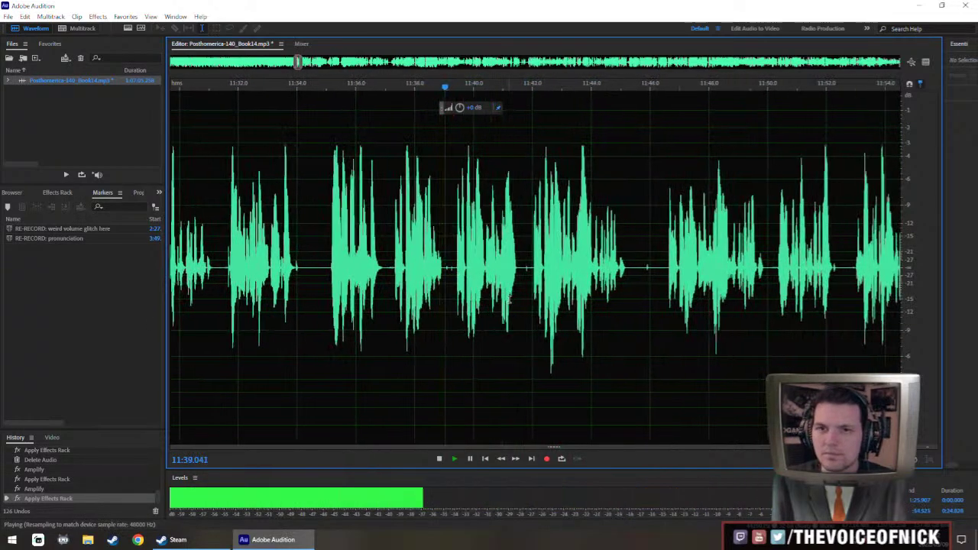
scroll(586, 296, "up", 2)
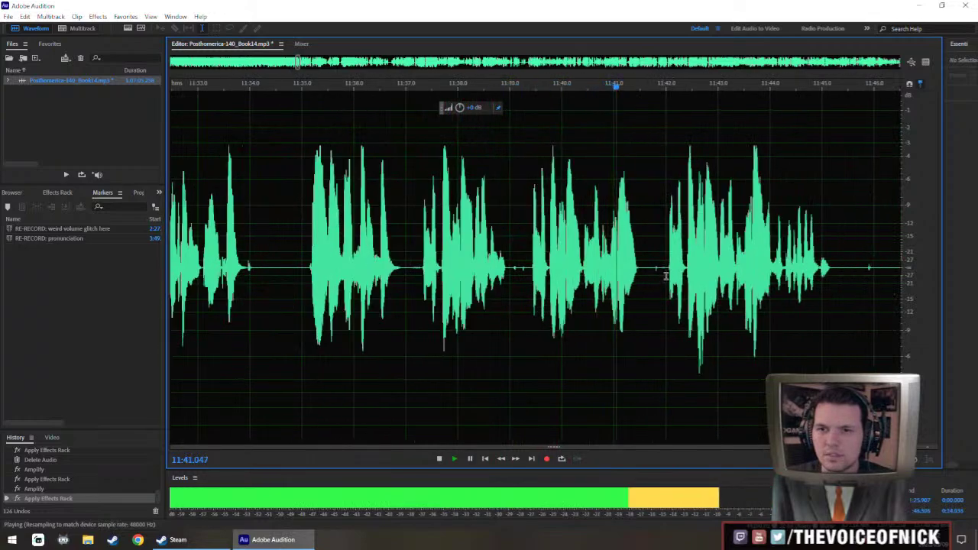
left_click_drag(423, 271, 669, 324)
key("space")
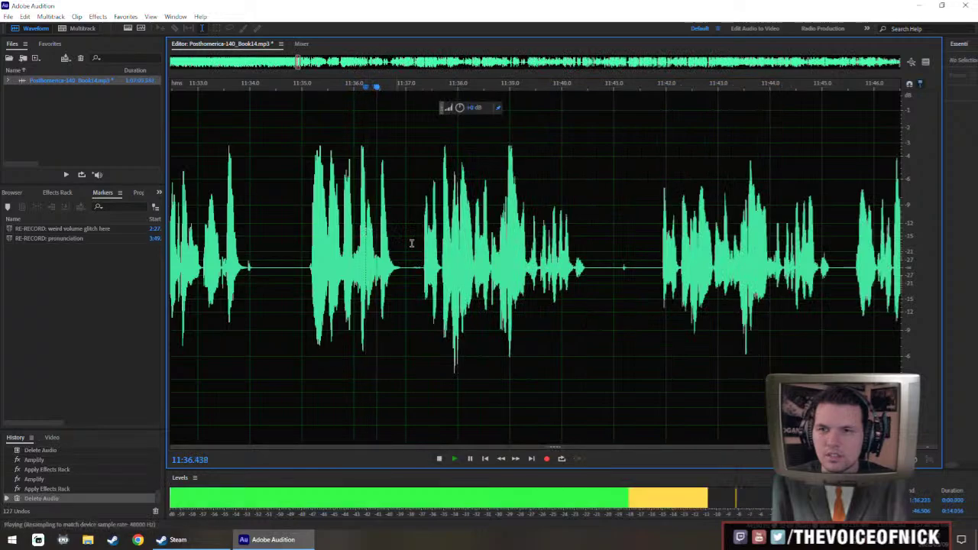
Compare the two takes beginning at about 11:37.3 and 11:41.9 by listening to both.
left_click(655, 276)
scroll(655, 276, "down", 2)
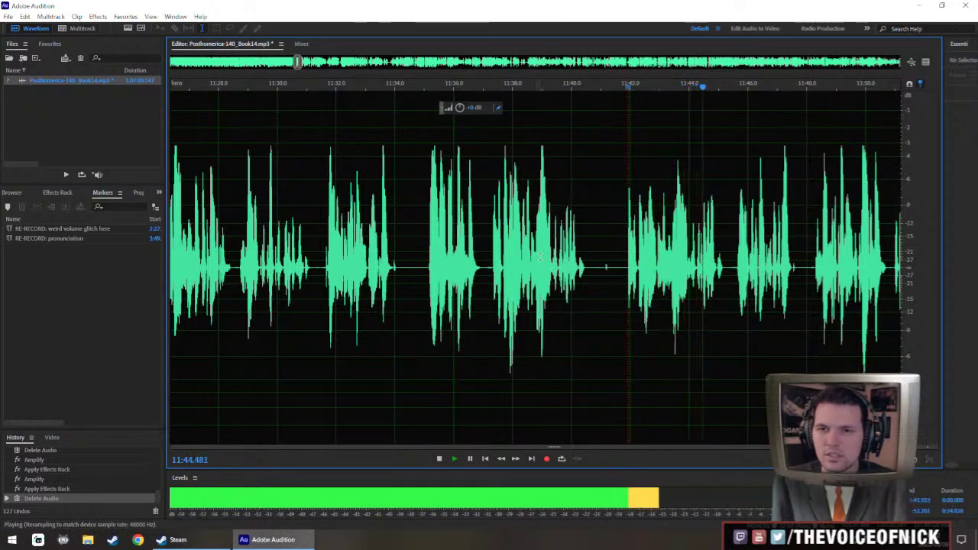
left_click(534, 260)
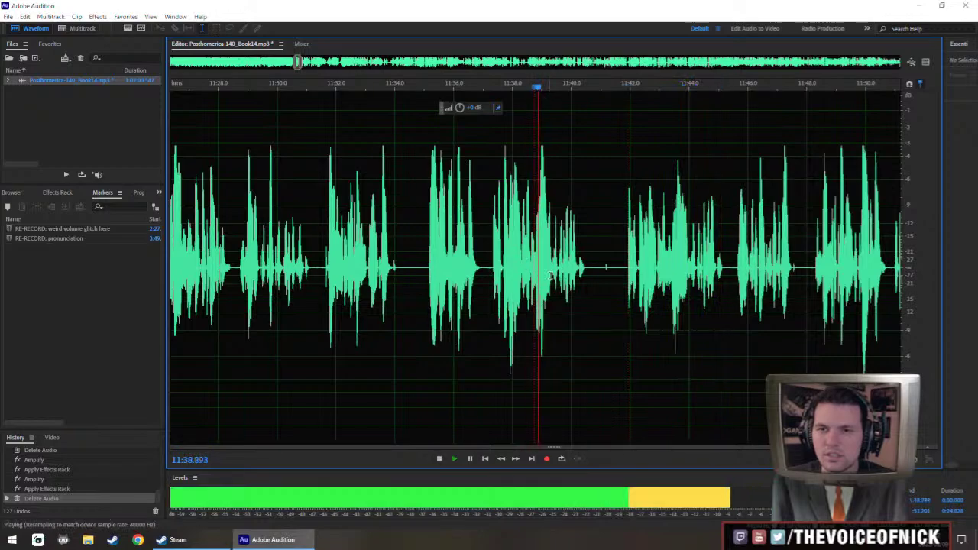
left_click(492, 274)
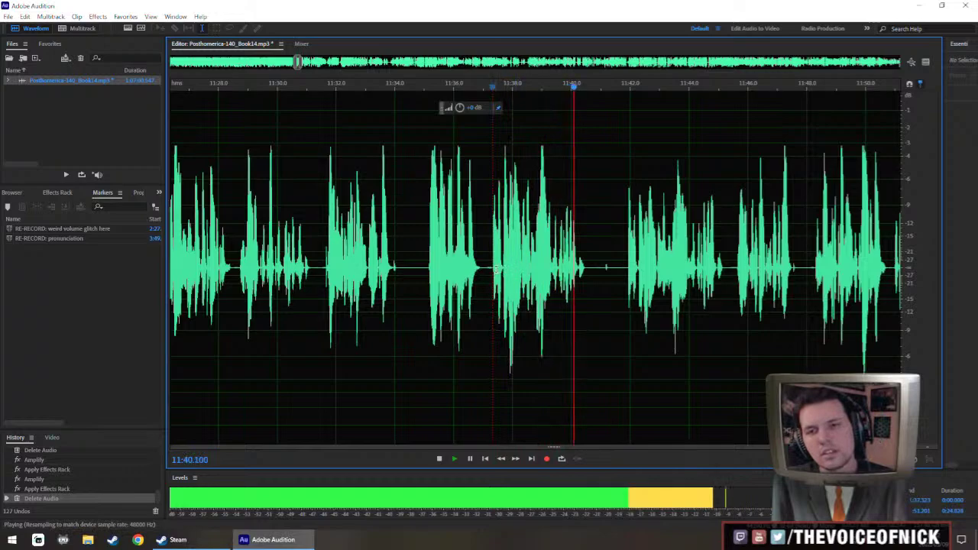
Cut the earlier take from about 11:37.3 to 11:41.9 and replay across the join from about 11:35.6.
key("space")
left_click_drag(492, 273, 628, 312)
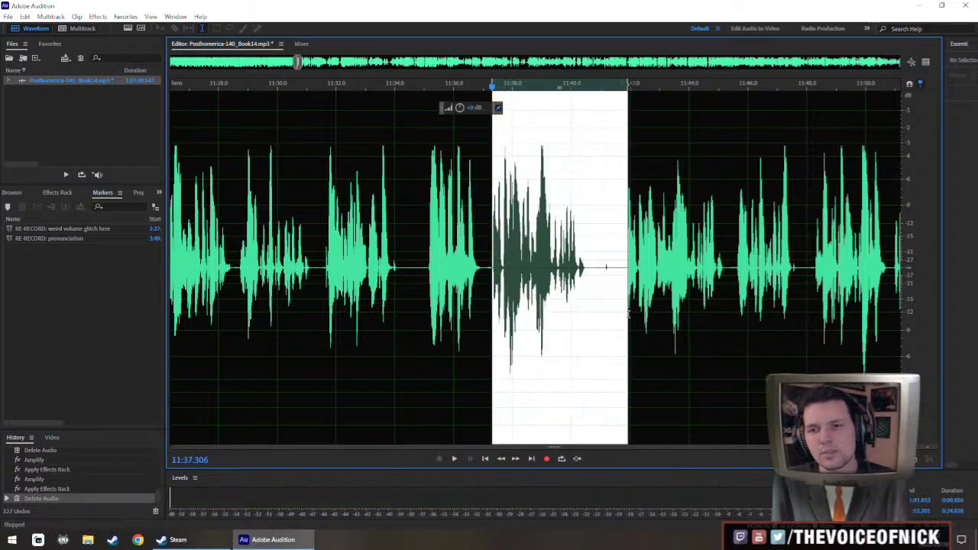
key("Delete")
left_click(443, 229)
key("space")
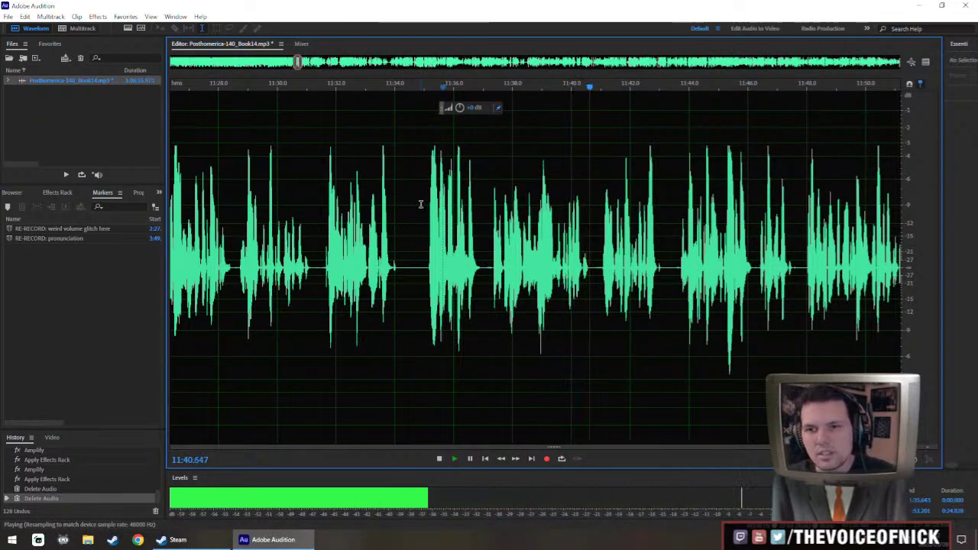
Amplify the passage from about 11:37.3 to 11:43.1 and apply the effects rack to it.
scroll(431, 226, "up", 1)
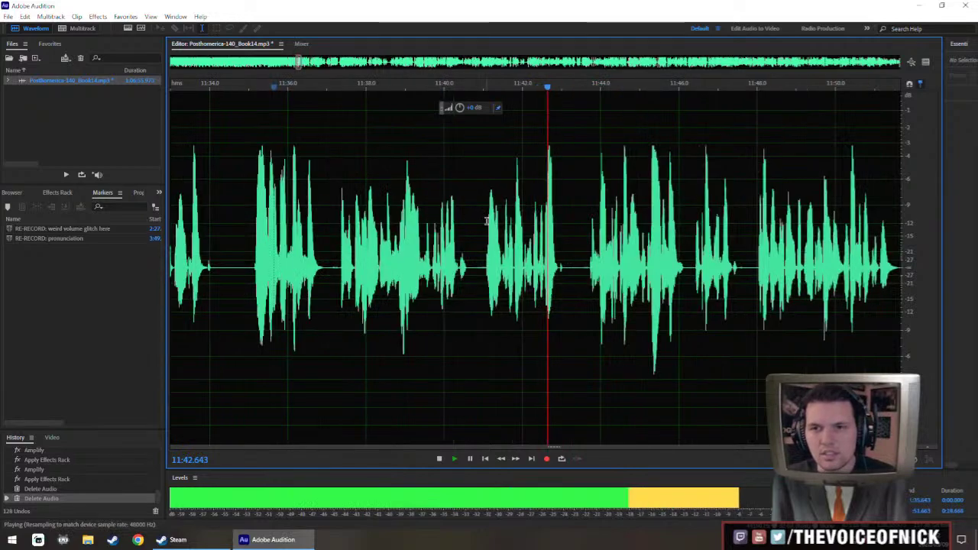
left_click_drag(566, 287, 341, 303)
left_click_drag(461, 108, 466, 107)
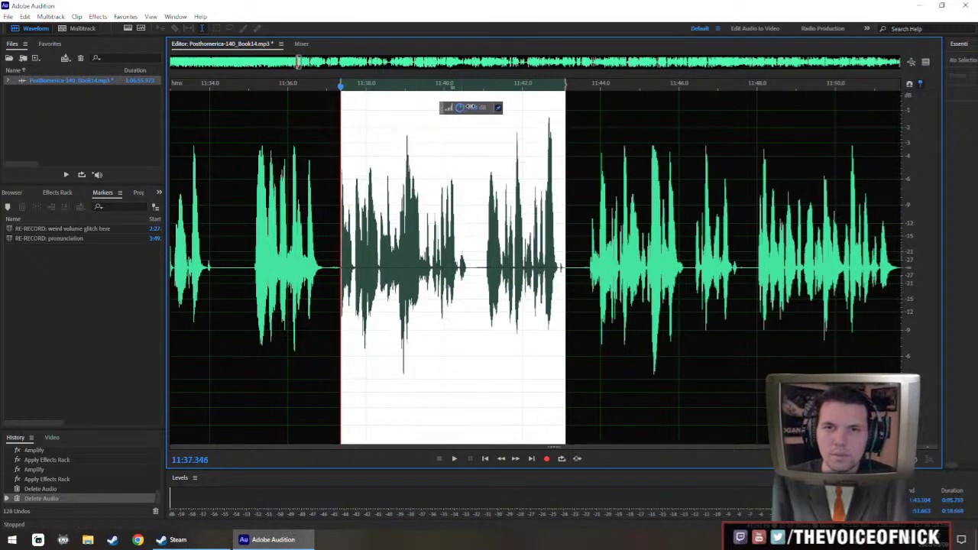
left_click(279, 237)
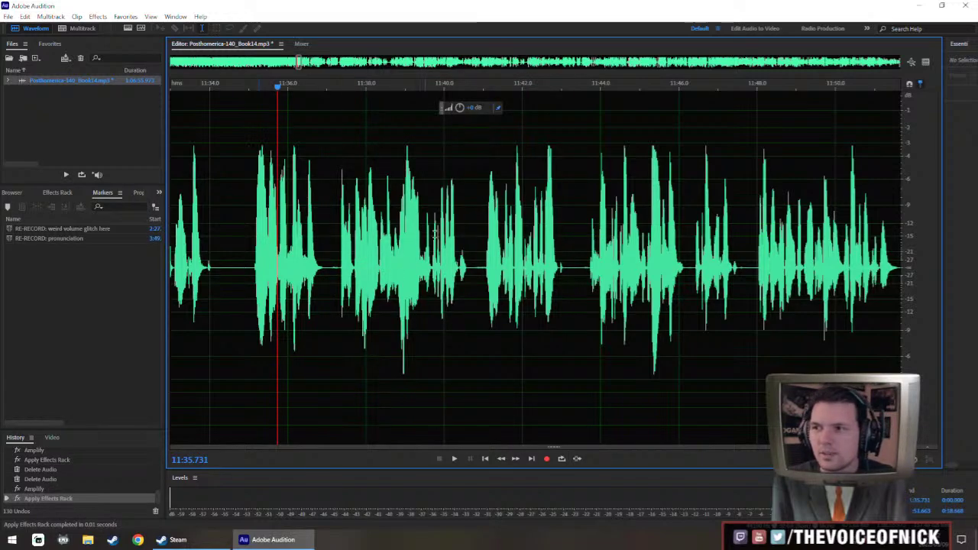
scroll(434, 233, "left", 3)
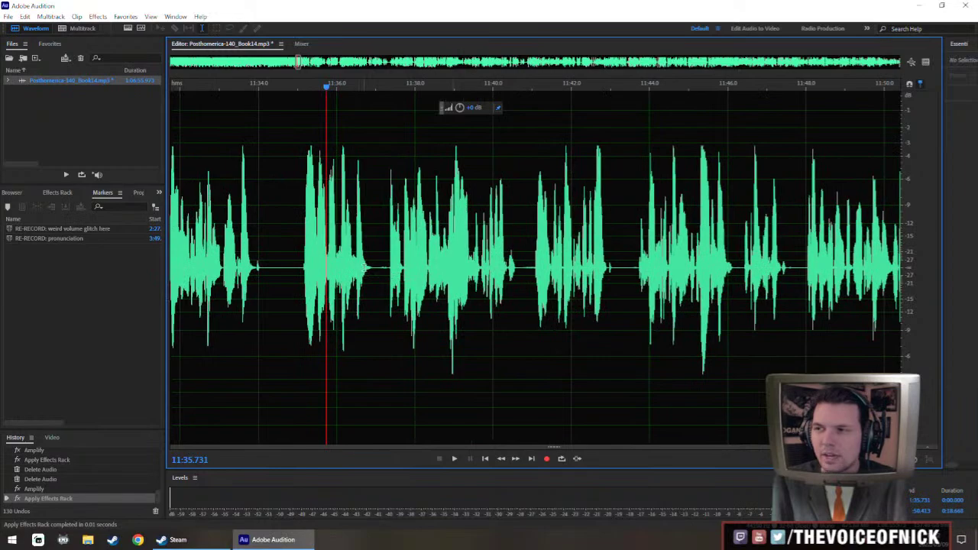
scroll(413, 261, "left", 2)
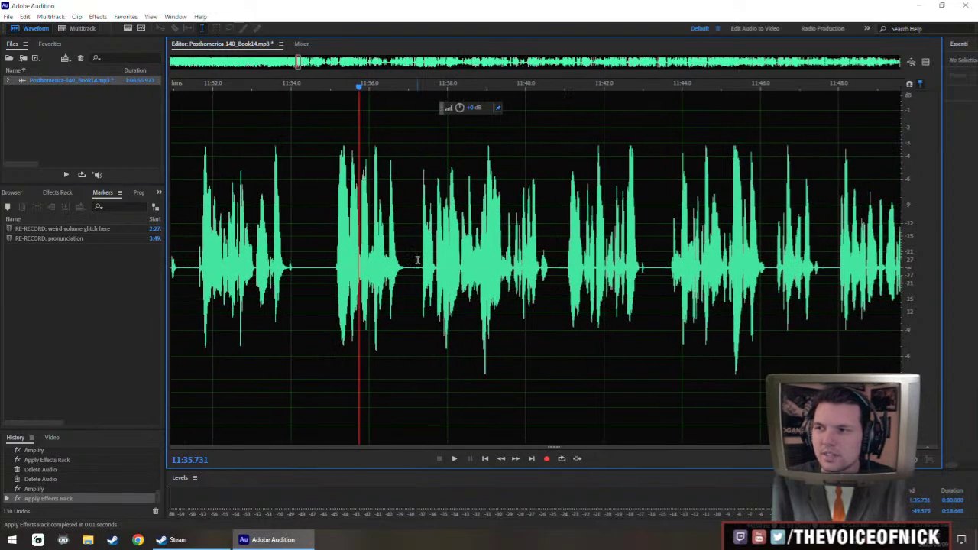
scroll(493, 283, "left", 5)
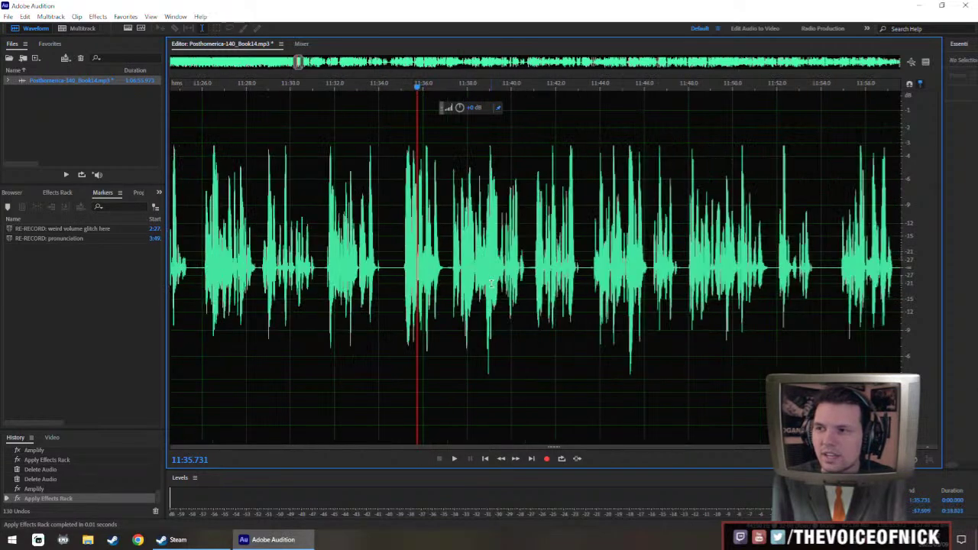
scroll(496, 276, "right", 5)
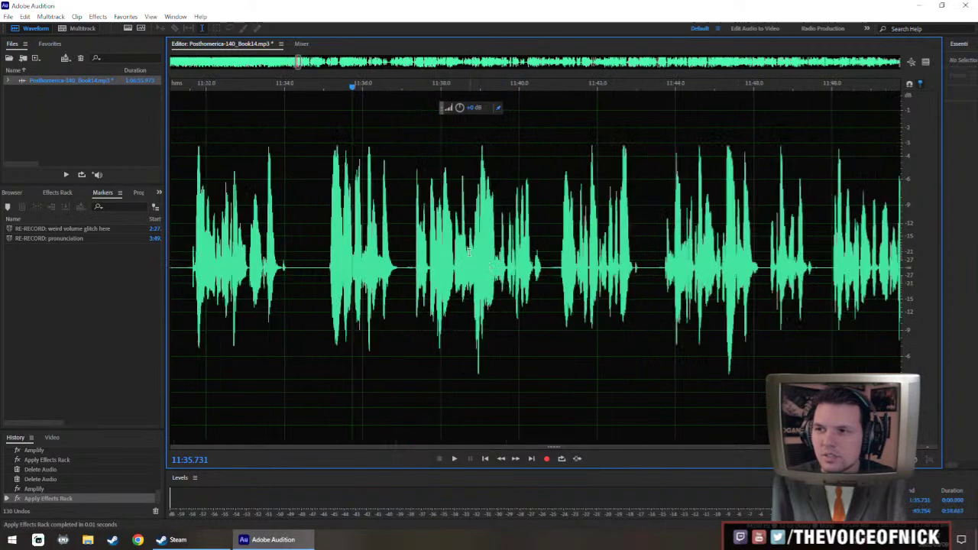
scroll(469, 252, "right", 2)
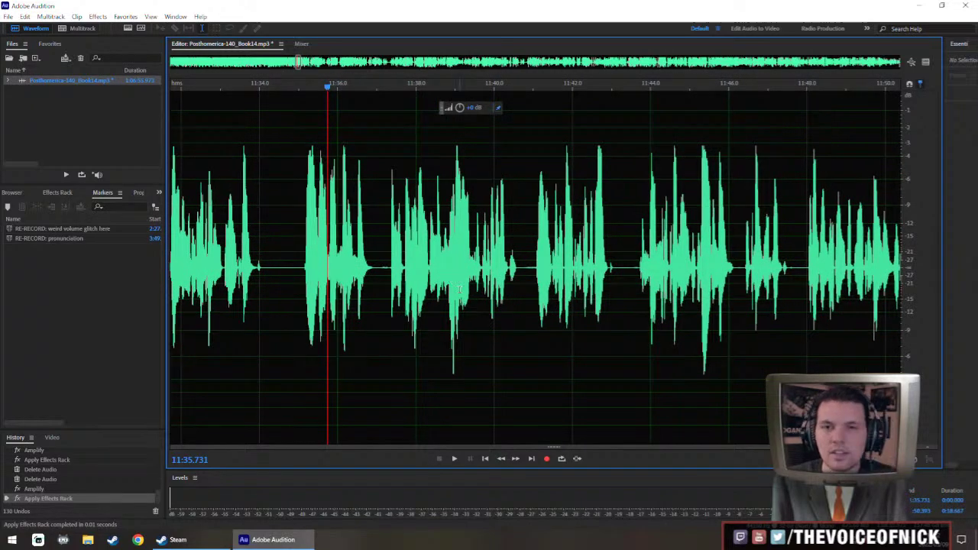
scroll(399, 284, "right", 3)
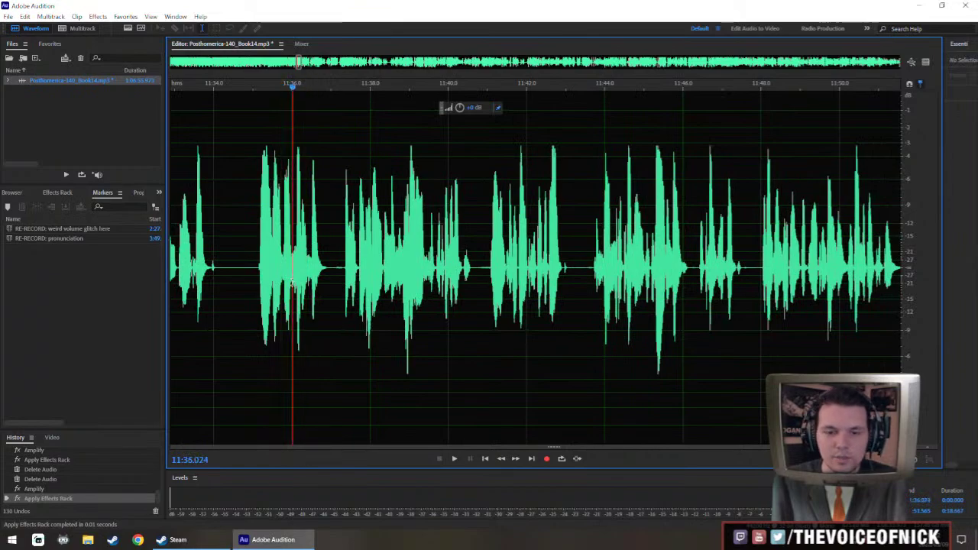
scroll(306, 281, "left", 7)
scroll(405, 291, "up", 2)
scroll(431, 293, "right", 4)
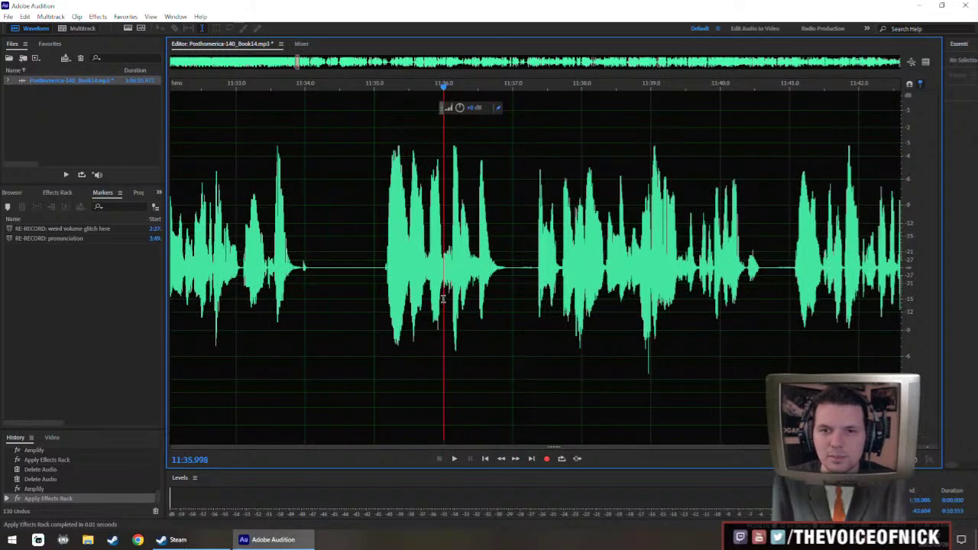
scroll(464, 273, "down", 4)
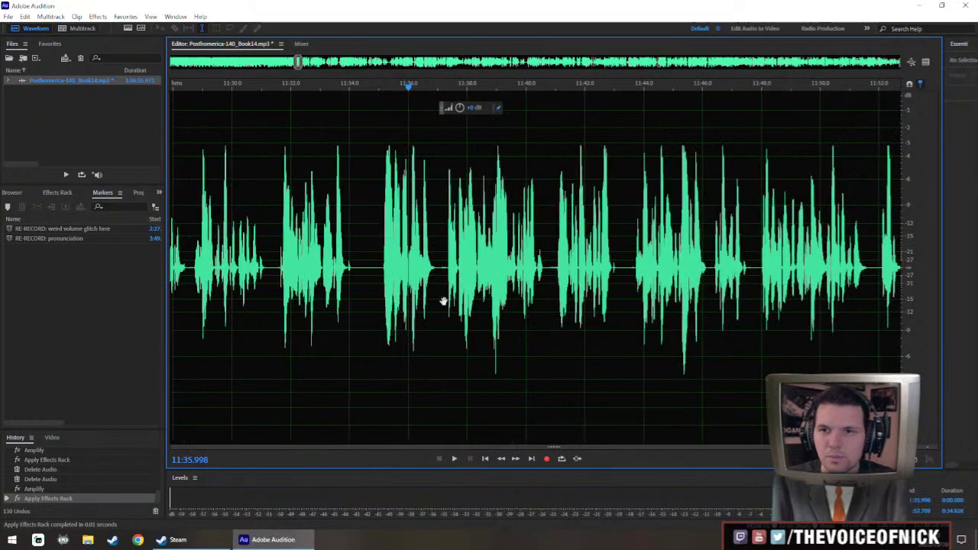
scroll(418, 301, "up", 3)
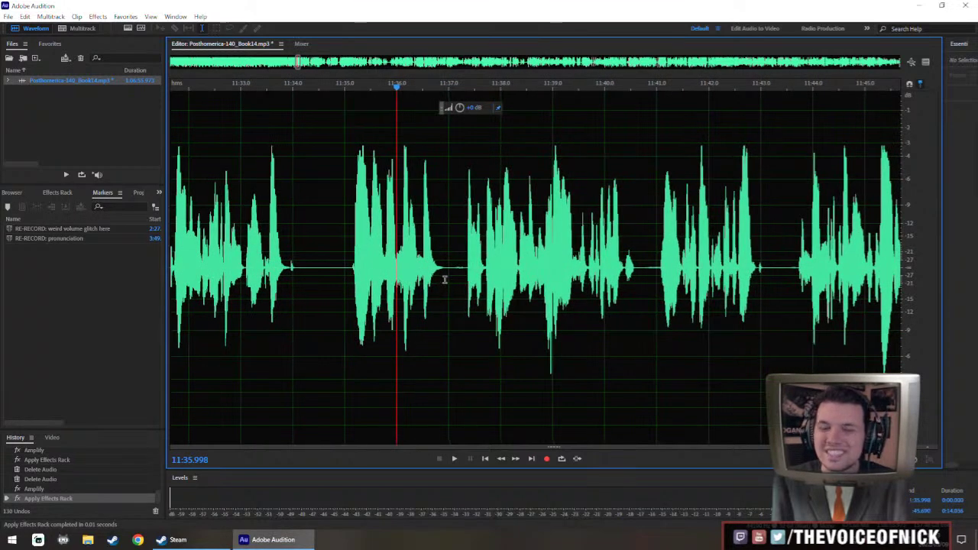
scroll(440, 282, "right", 2)
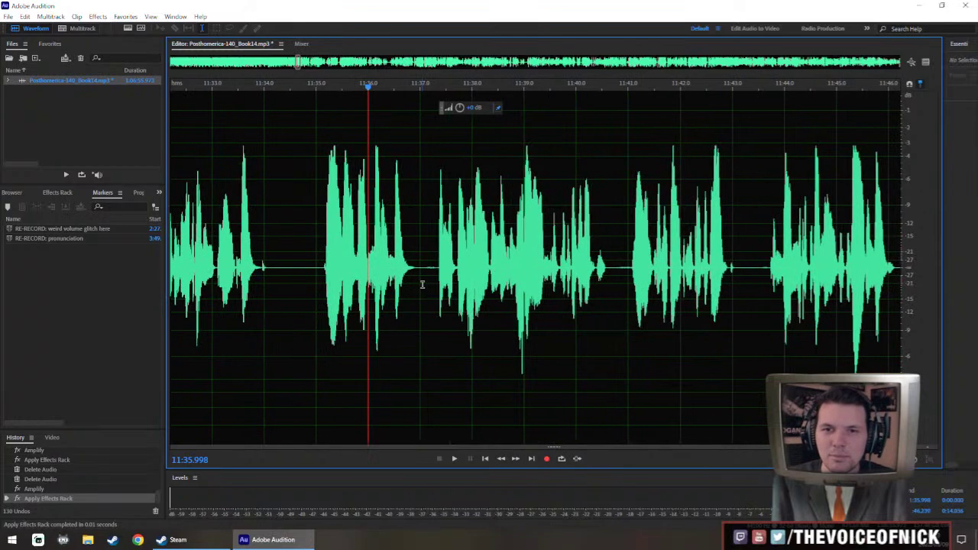
Check the pause between about 11:36.9 and 11:37.4 by marking its extent, and clear the selection.
left_click_drag(416, 289, 437, 322)
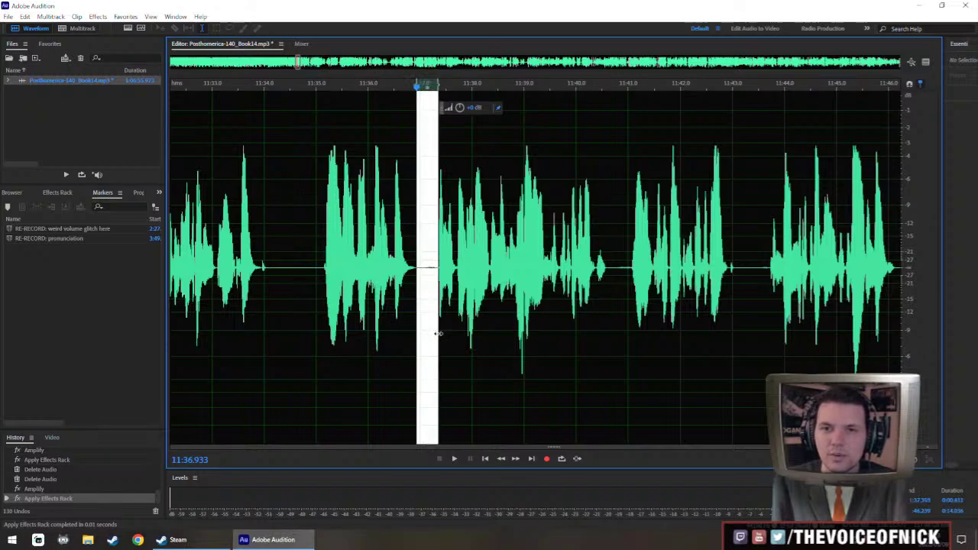
scroll(447, 298, "right", 1)
left_click(444, 280)
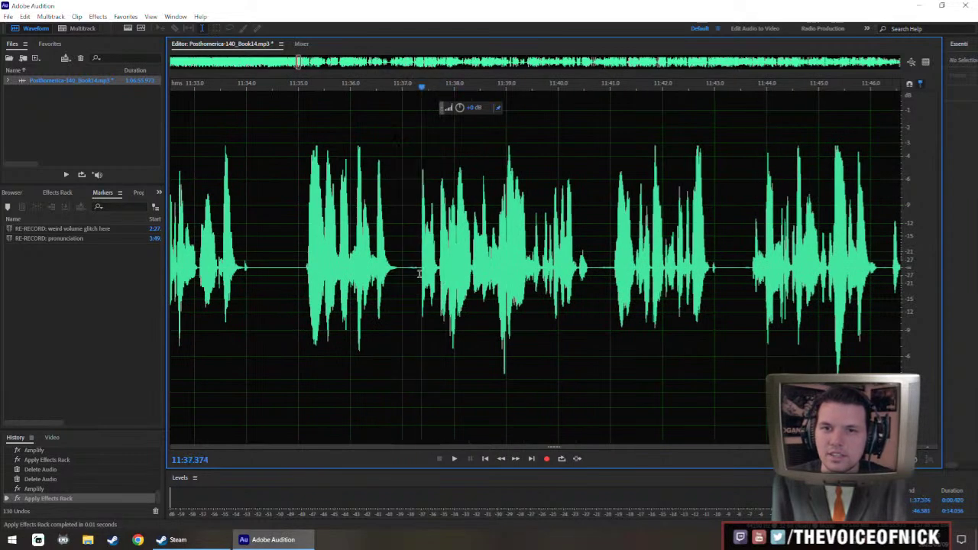
left_click_drag(417, 280, 399, 285)
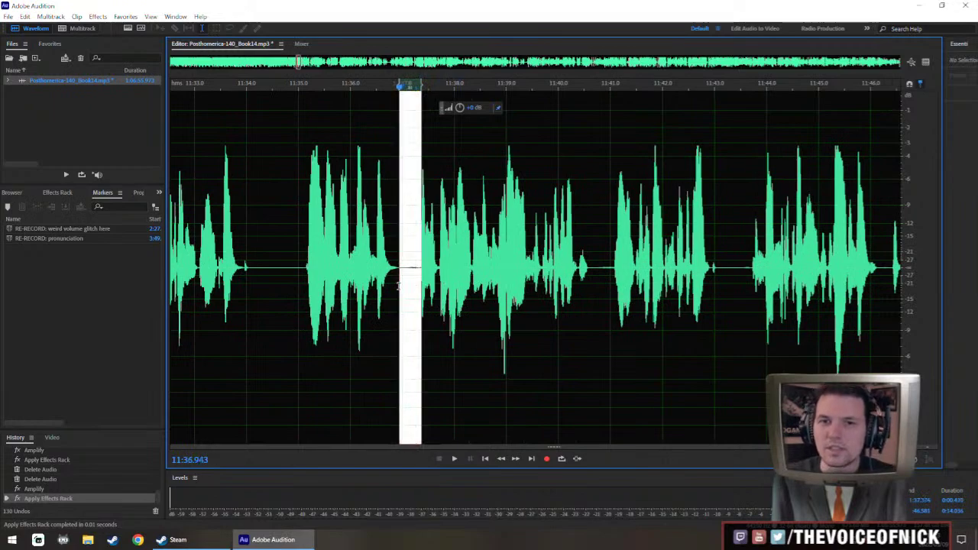
left_click(406, 282)
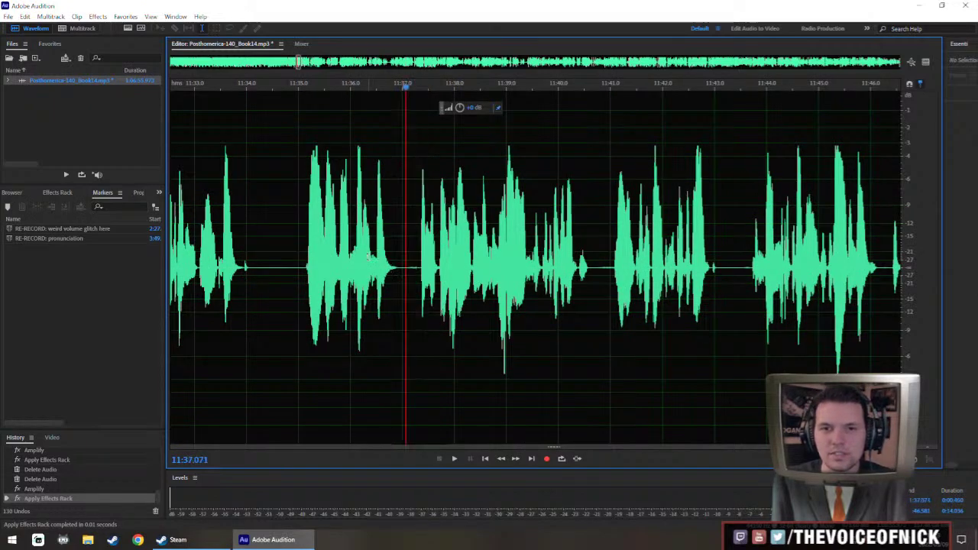
Listen on from about 11:37, amplify the passage from about 11:48 to 12:12, and apply the effects rack to it.
key("space")
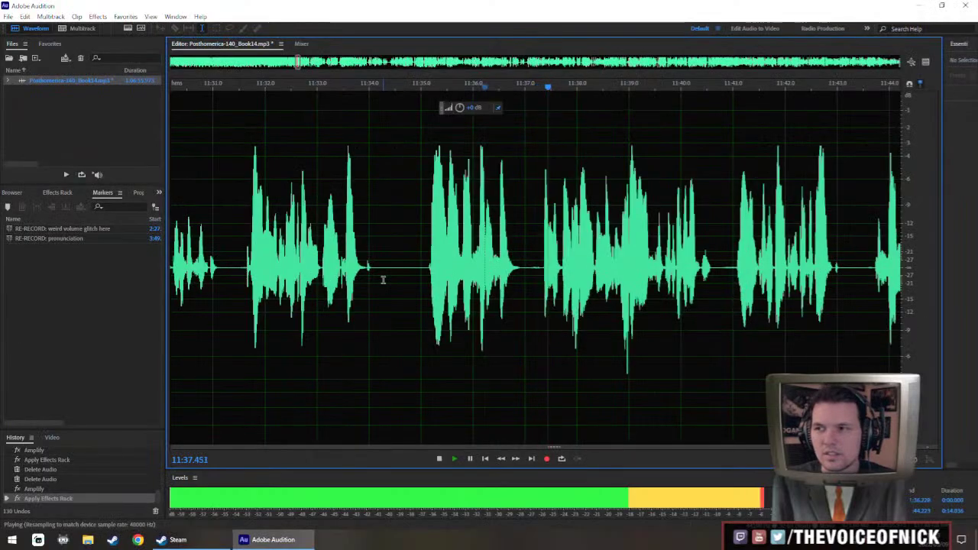
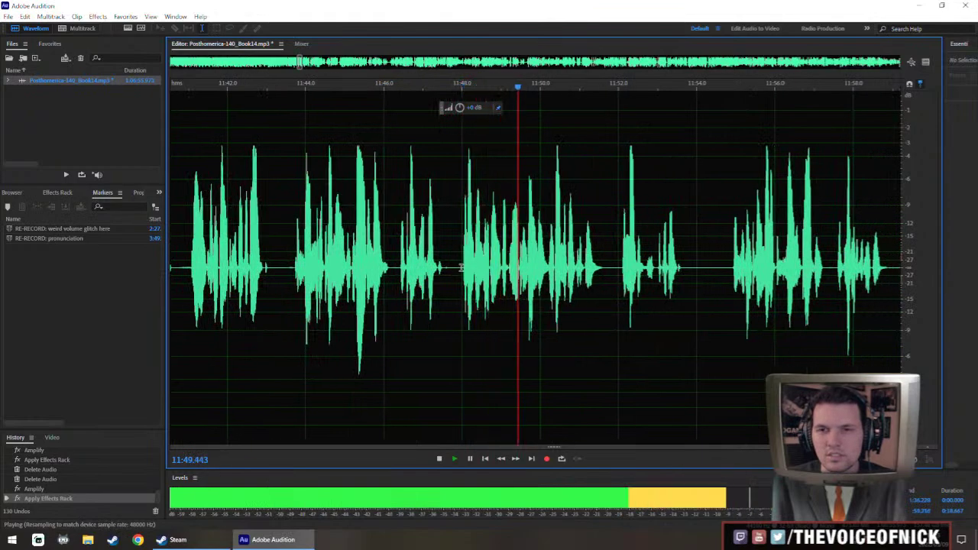
left_click_drag(459, 298, 855, 310)
scroll(848, 308, "down", 3)
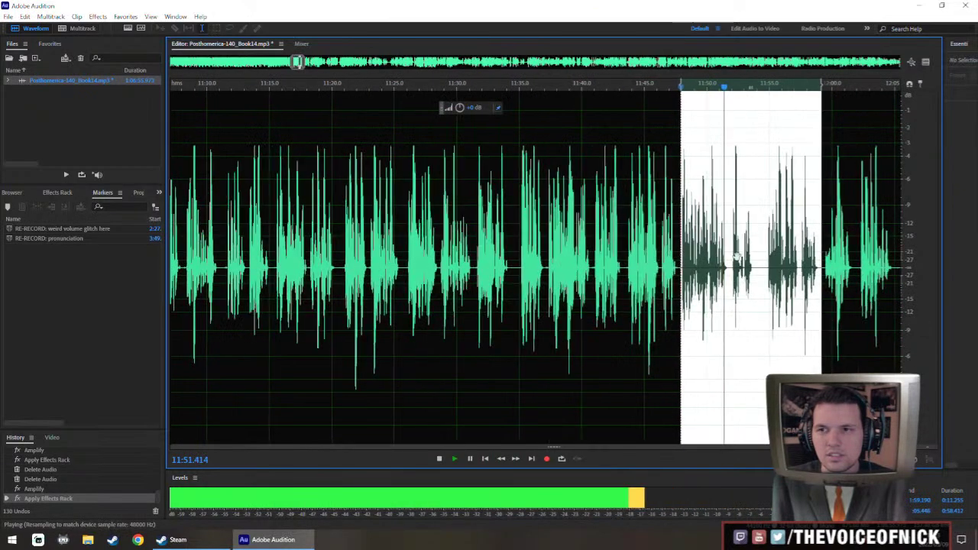
key("space")
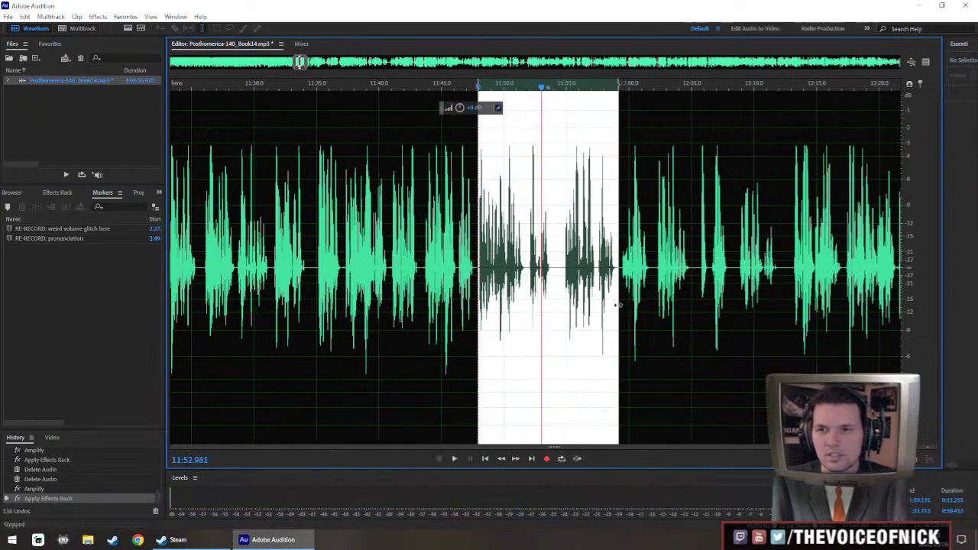
left_click_drag(620, 302, 776, 304)
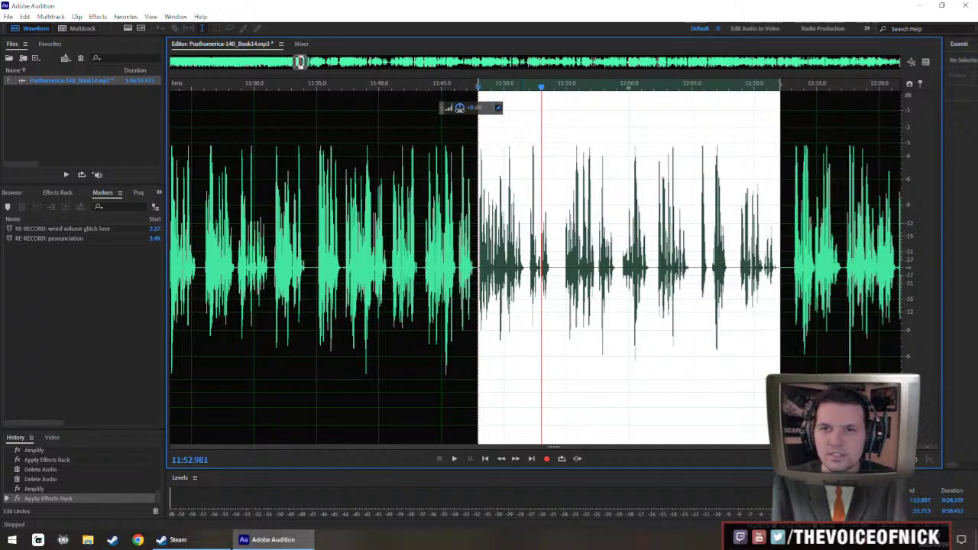
left_click_drag(459, 108, 462, 109)
key("ctrl+r")
Listen to the amplified passage from about 11:46.7 to 12:08 and check its volume and pauses.
left_click(462, 262)
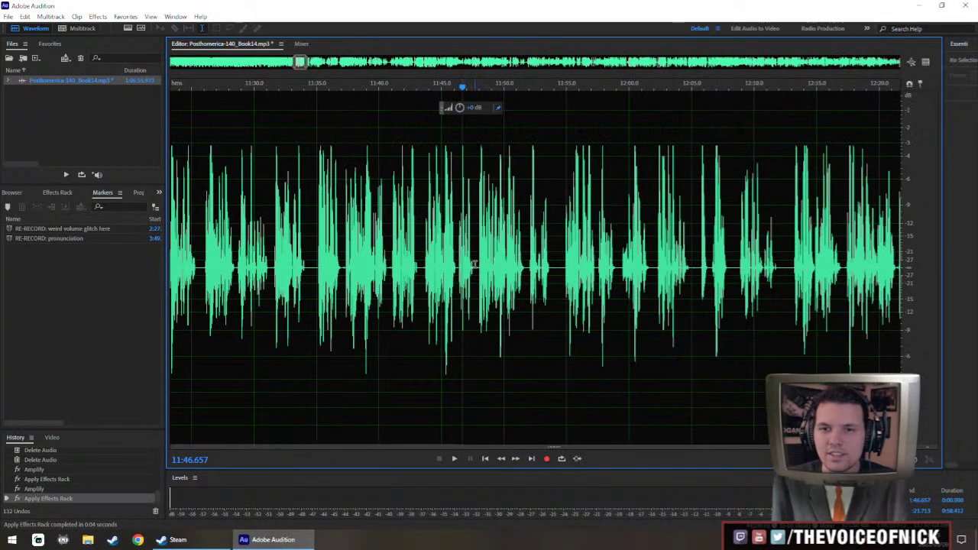
key("space")
scroll(473, 264, "up", 2)
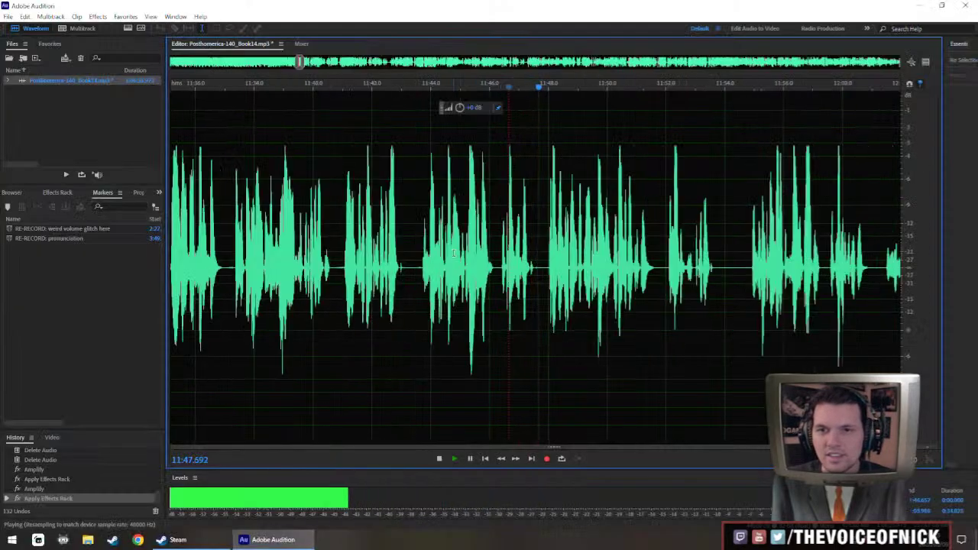
scroll(453, 255, "up", 2)
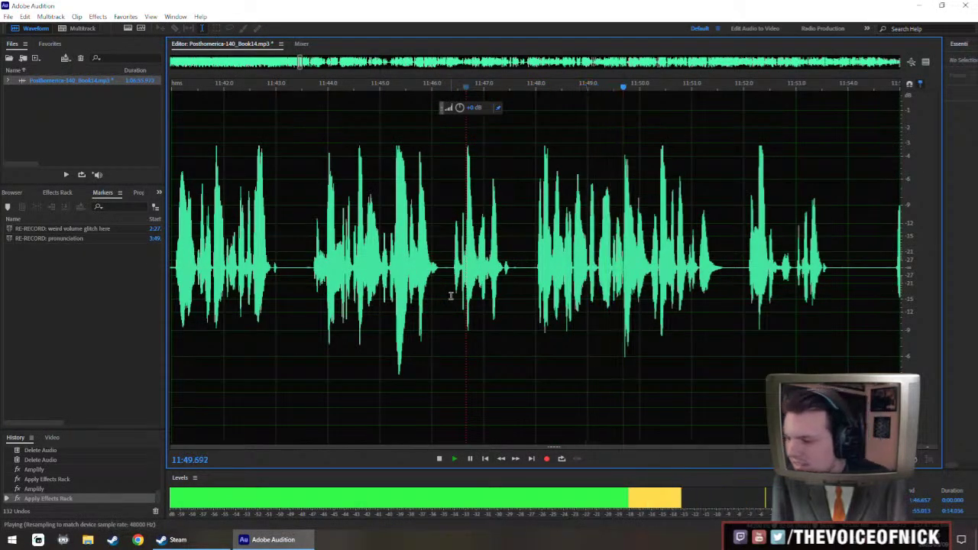
scroll(451, 294, "down", 2)
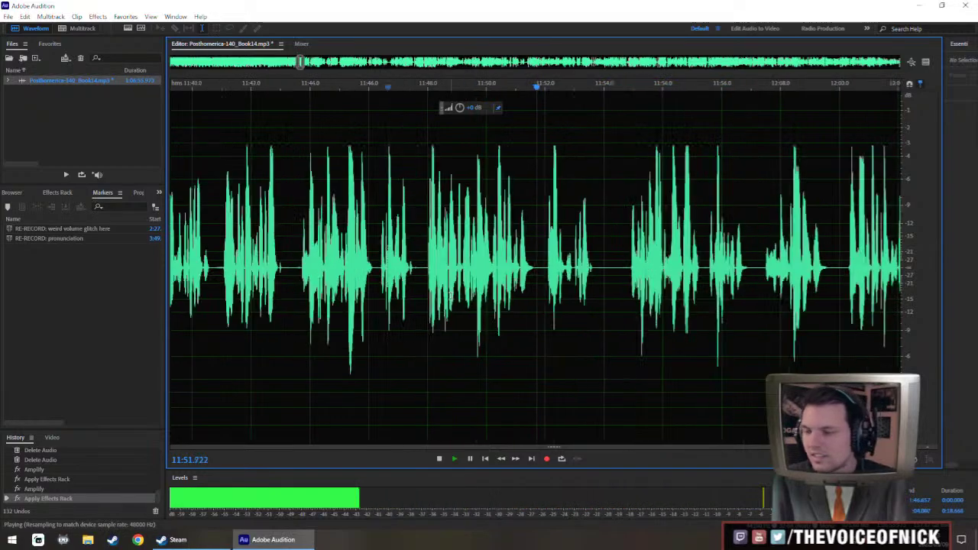
scroll(573, 282, "down", 2)
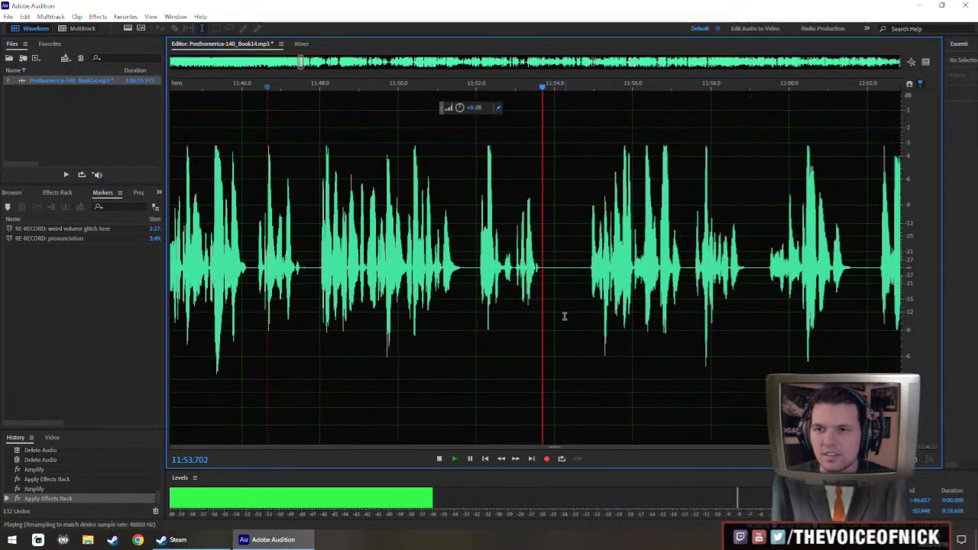
left_click_drag(552, 316, 516, 308)
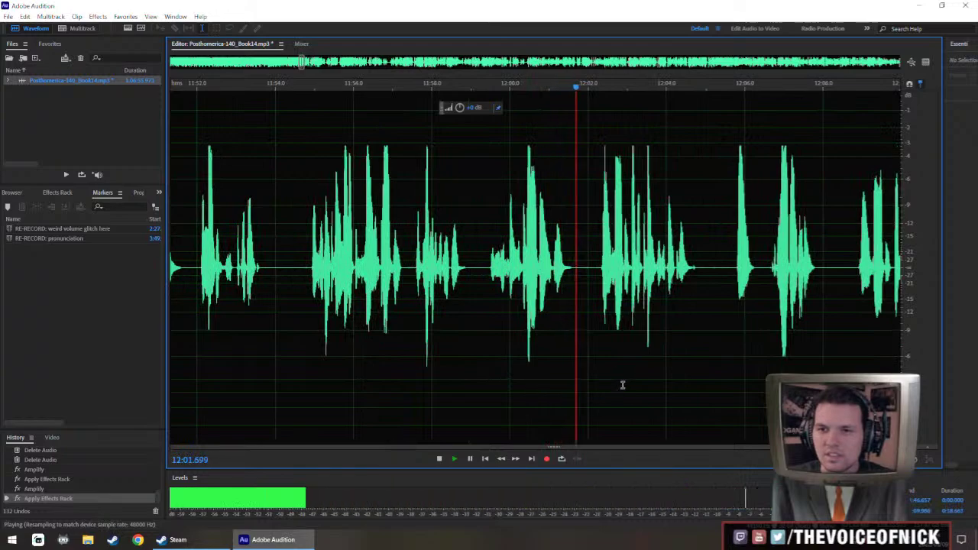
scroll(563, 396, "down", 2)
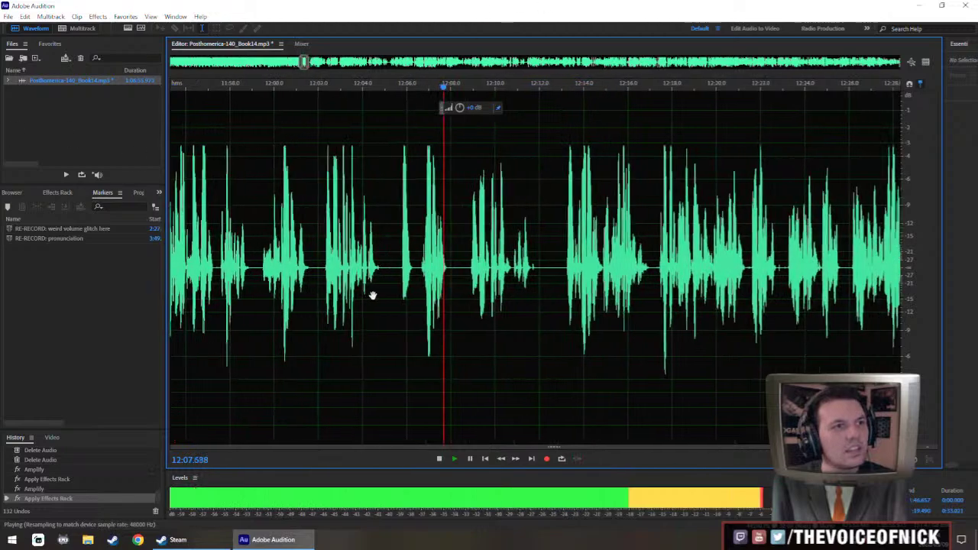
key("space")
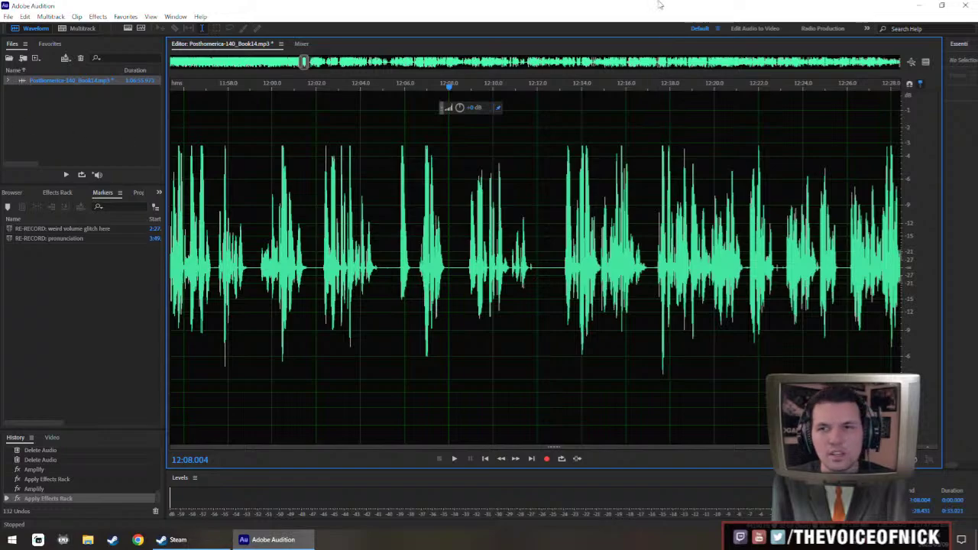
Replay from about 12:03.6 and cut the passage from about 12:04.8 to 12:11.8.
left_click(351, 253)
key("space")
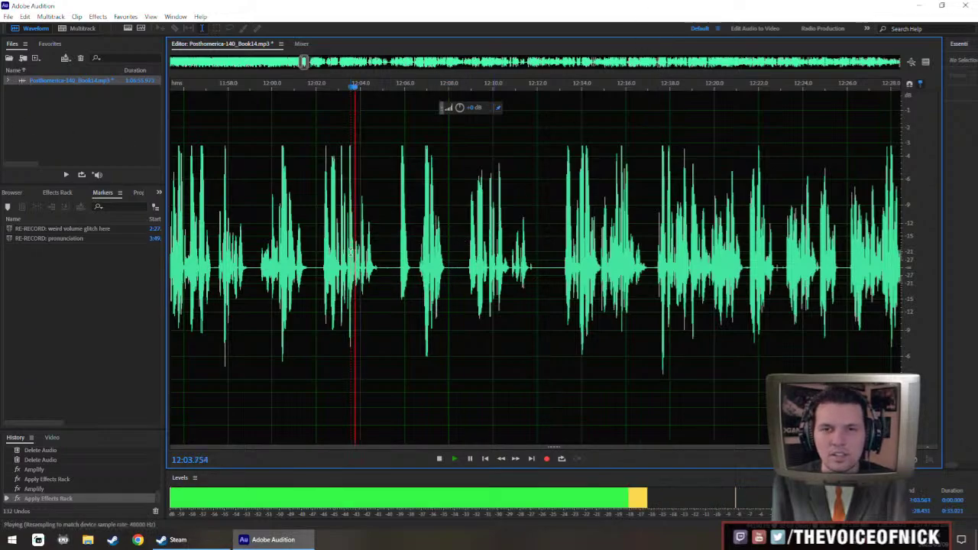
scroll(350, 251, "up", 1)
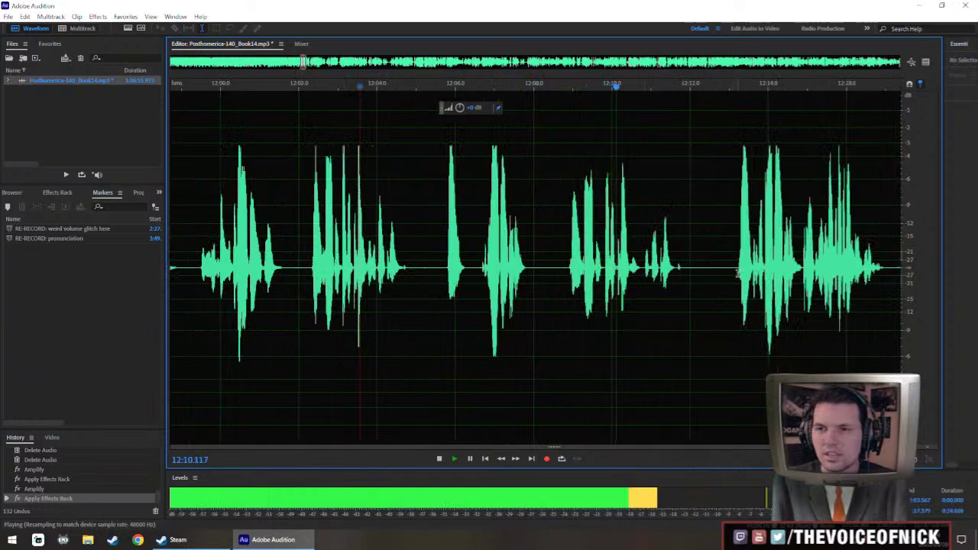
key("space")
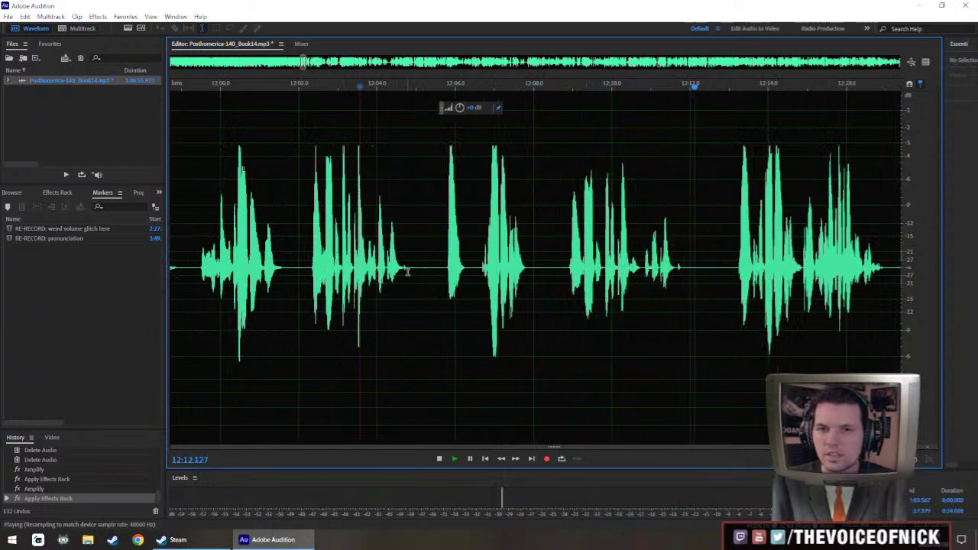
left_click_drag(408, 272, 682, 343)
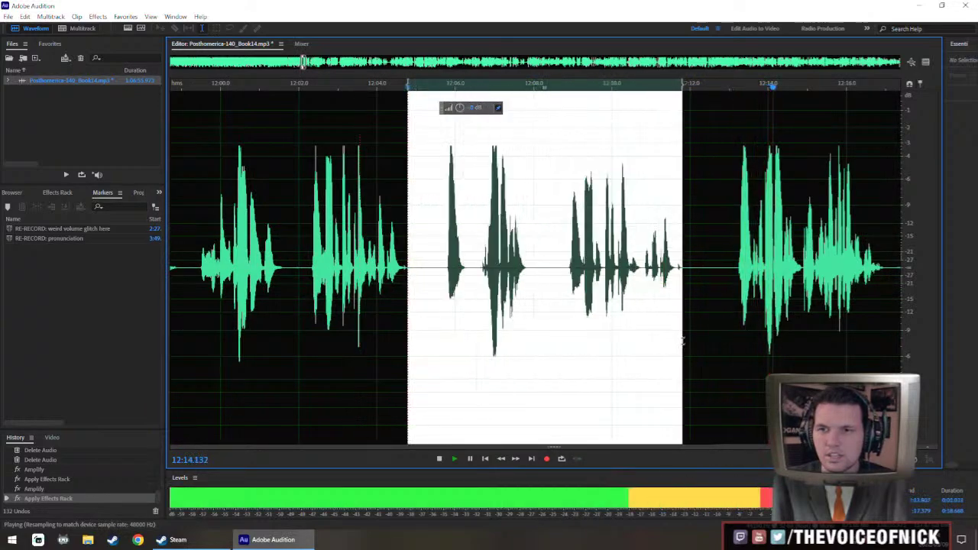
key("space")
key("Delete")
Replay across the join from about 12:02.5 and trim a short sliver of the pause at about 12:05.9.
left_click(318, 240)
key("space")
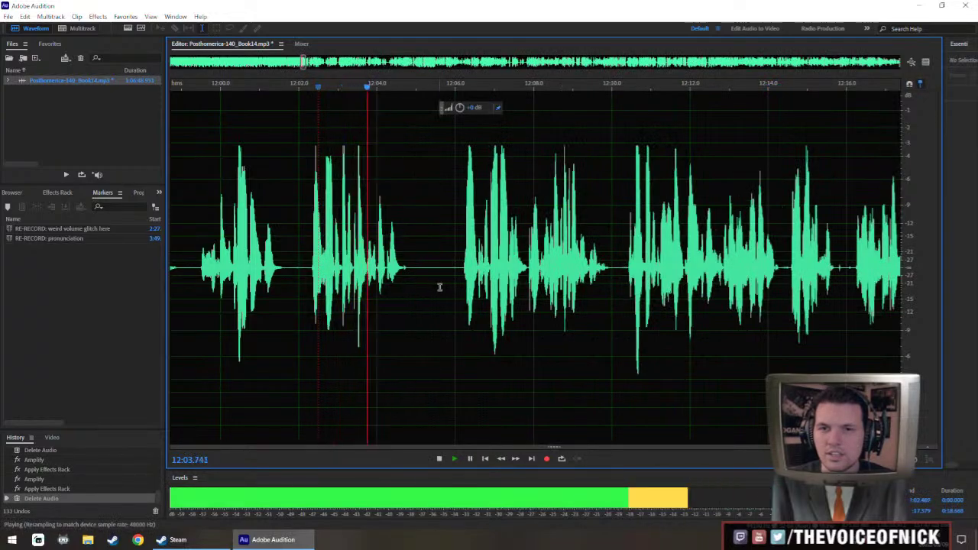
key("space")
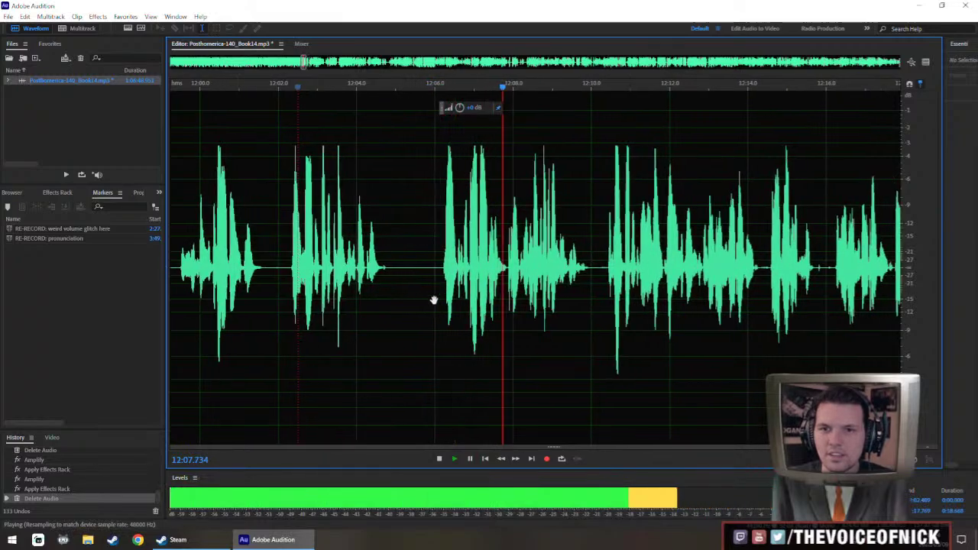
key("space")
left_click(424, 282)
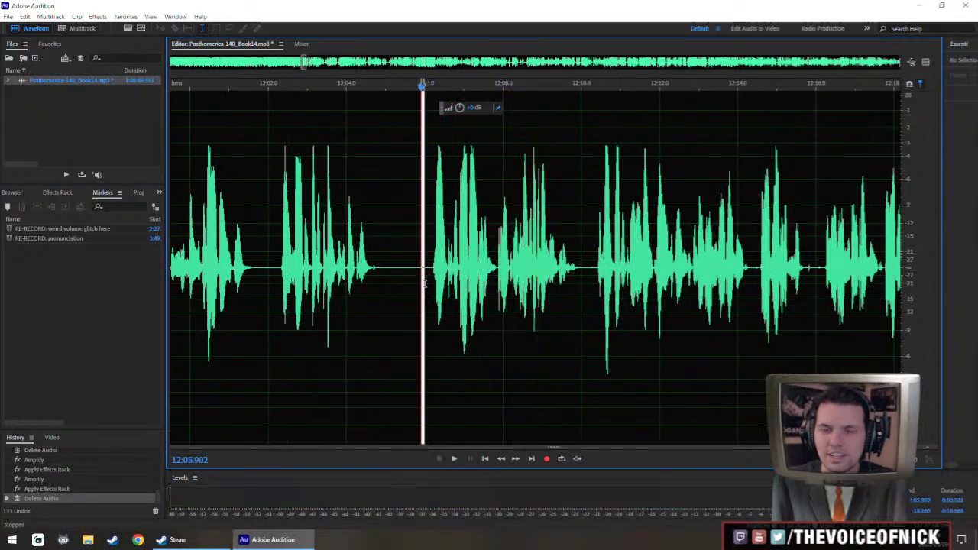
key("Delete")
Check the pause between about 12:04.8 and 12:06.1 by marking its extent, and clear the selection.
scroll(372, 267, "down", 2)
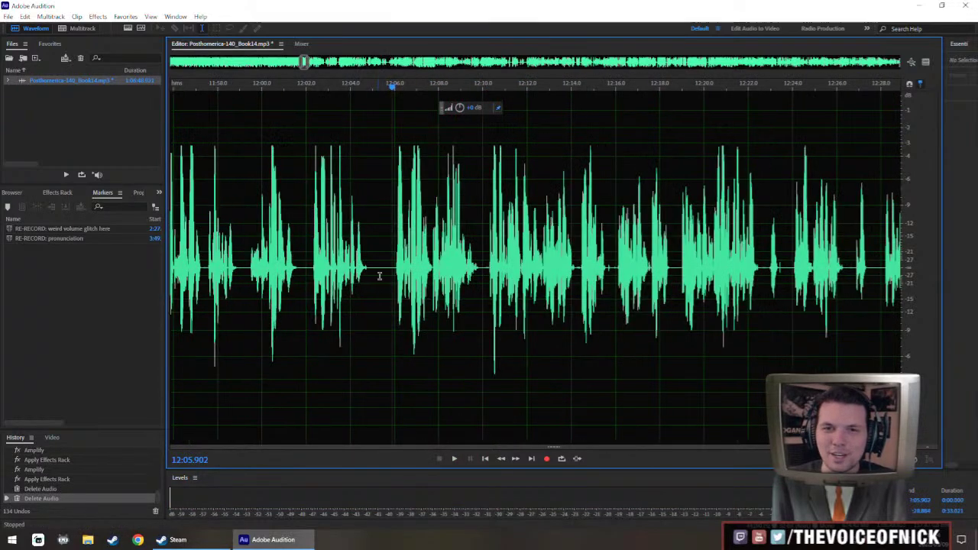
left_click_drag(373, 267, 410, 298)
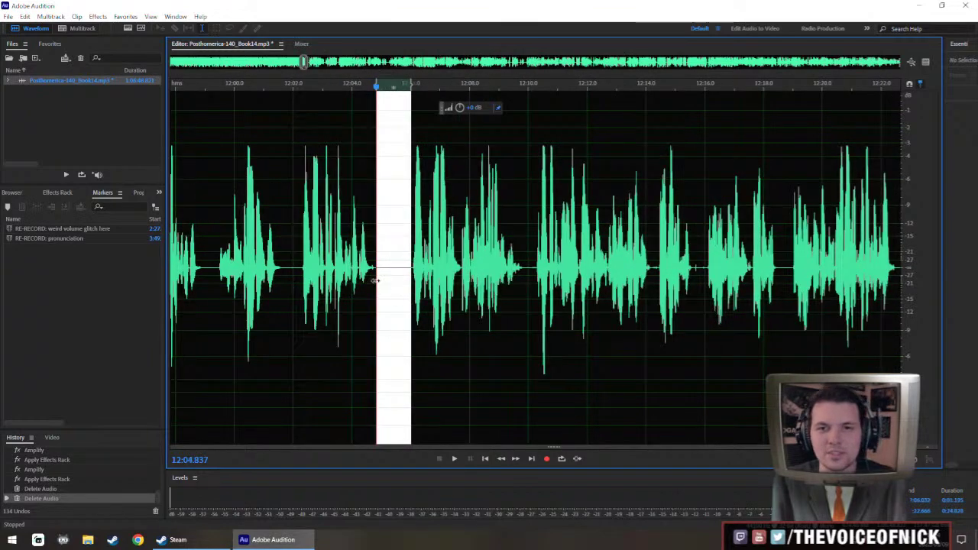
left_click(382, 281)
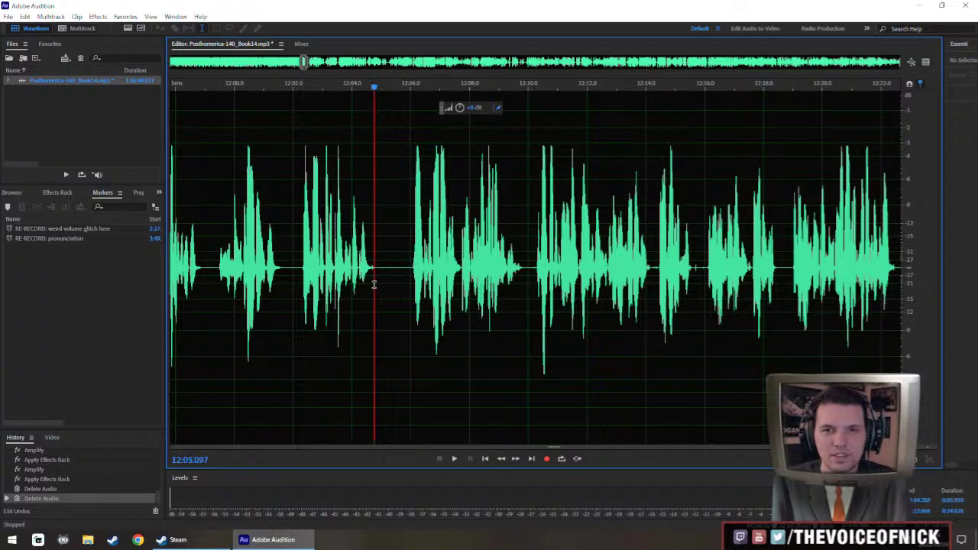
left_click_drag(375, 286, 414, 296)
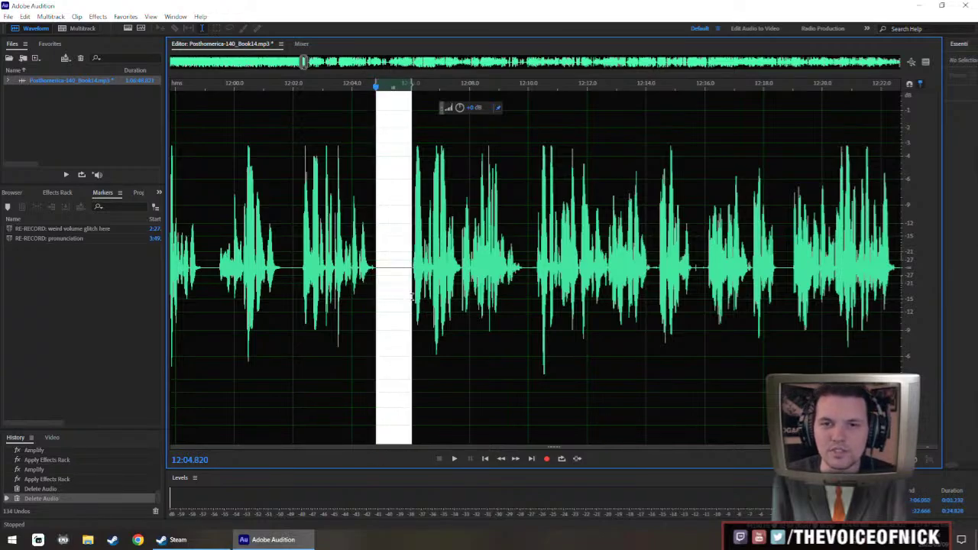
left_click(395, 281)
left_click_drag(347, 271, 417, 296)
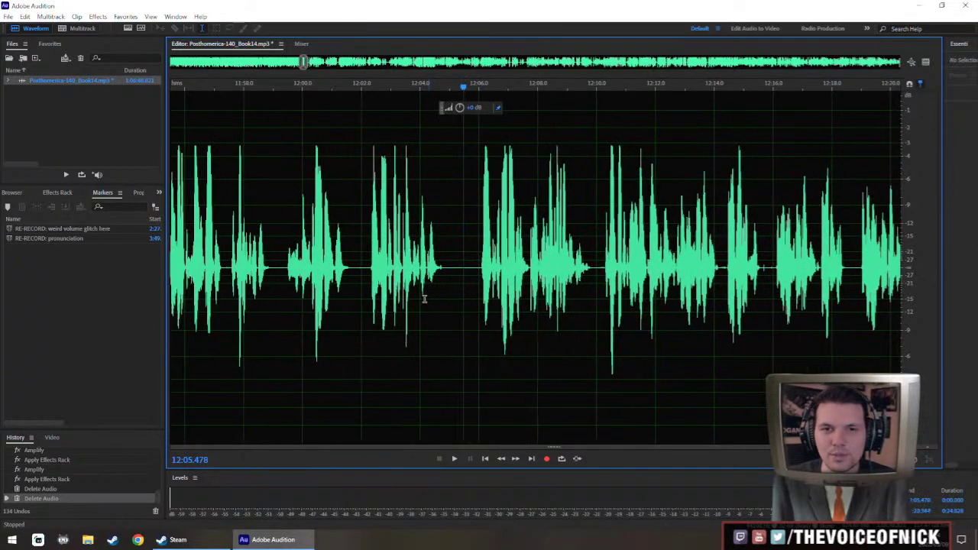
Examine the pause from about 11:58.9 to 11:59.5 and the phrase from about 11:57.5 to 11:58.9 by marking each.
left_click_drag(281, 281, 285, 287)
left_click(271, 271)
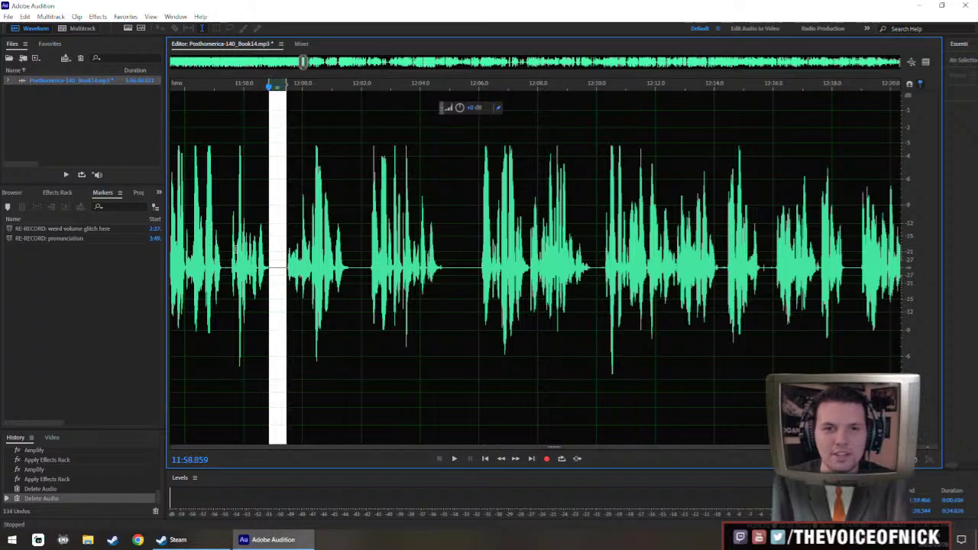
left_click_drag(229, 255, 269, 265)
scroll(564, 262, "up", 2)
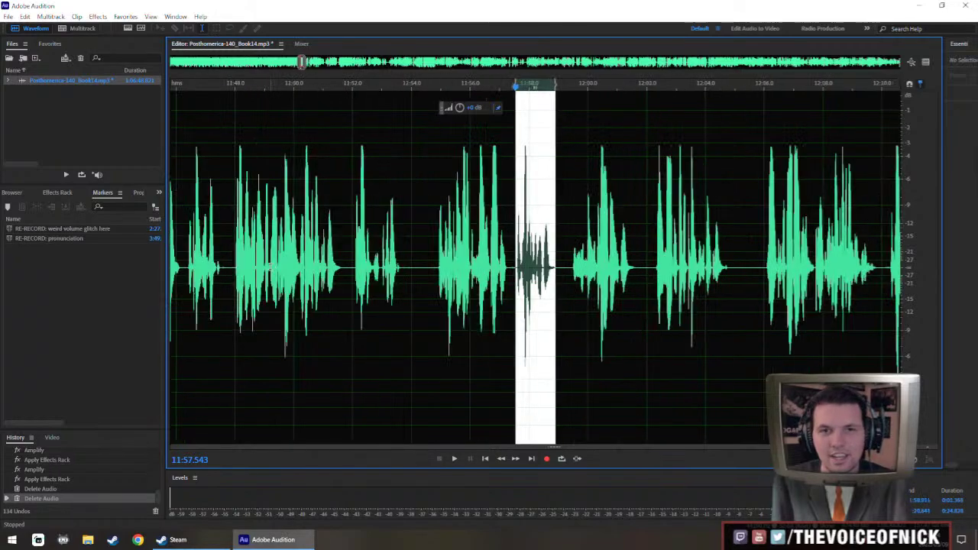
left_click_drag(571, 262, 375, 268)
Listen from about 11:59.4 to 12:10.4, across the join at about 12:05.
left_click(487, 263)
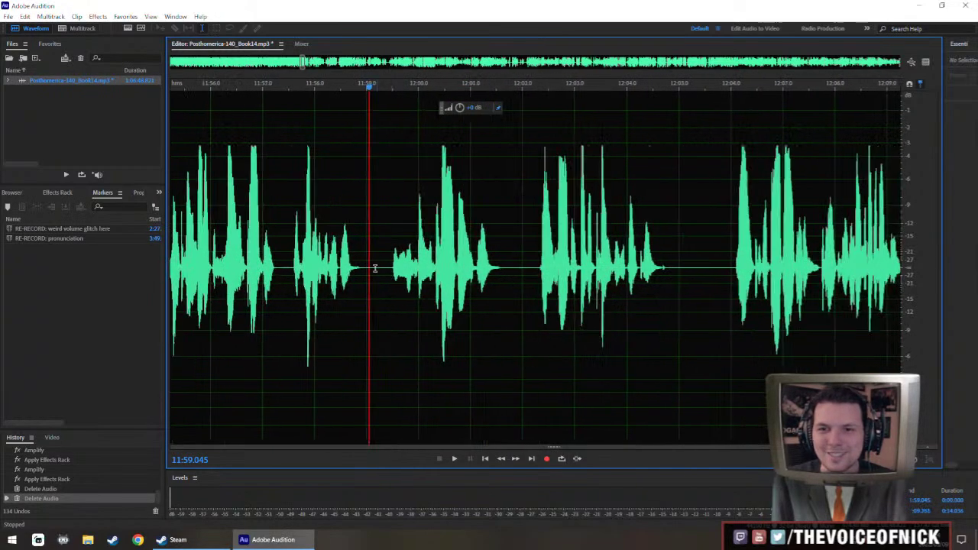
key("space")
scroll(394, 291, "down", 2)
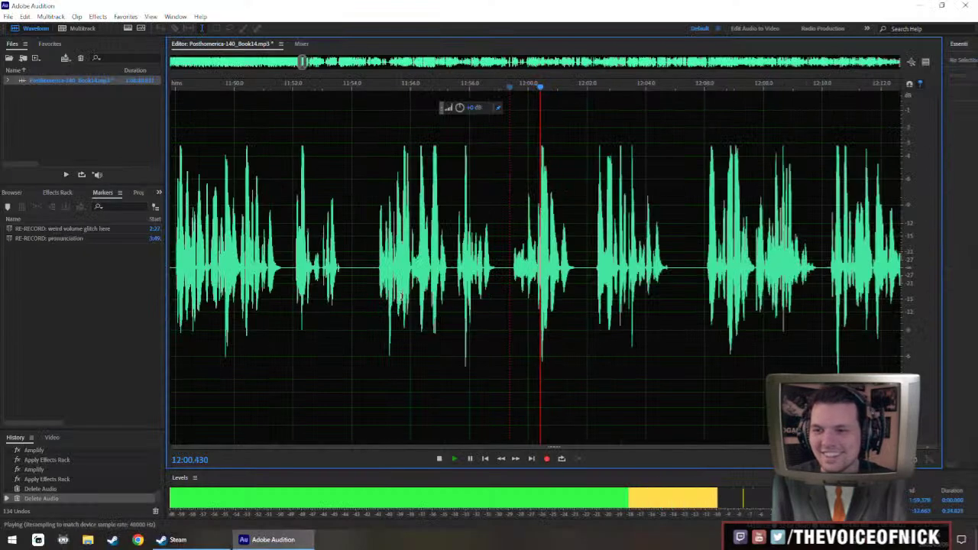
scroll(565, 299, "right", 5)
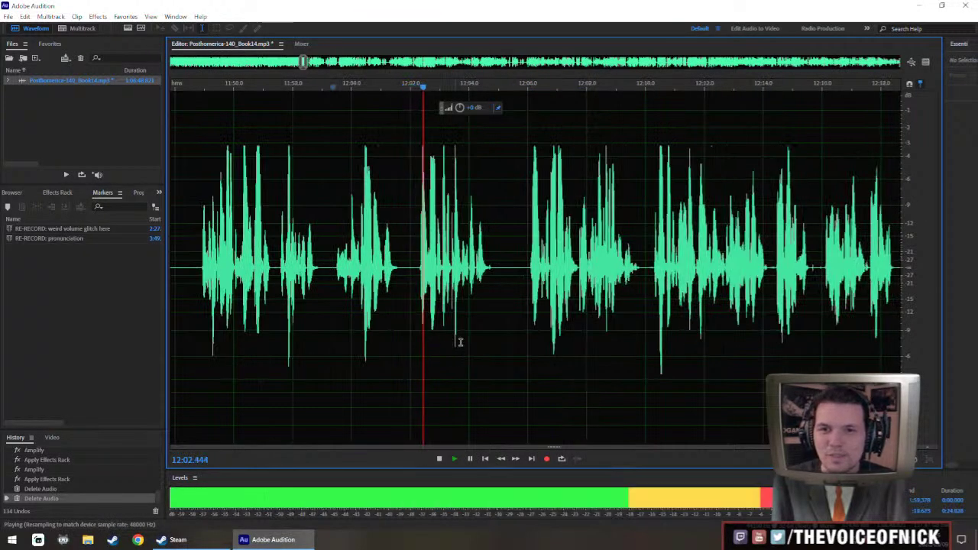
scroll(474, 325, "right", 5)
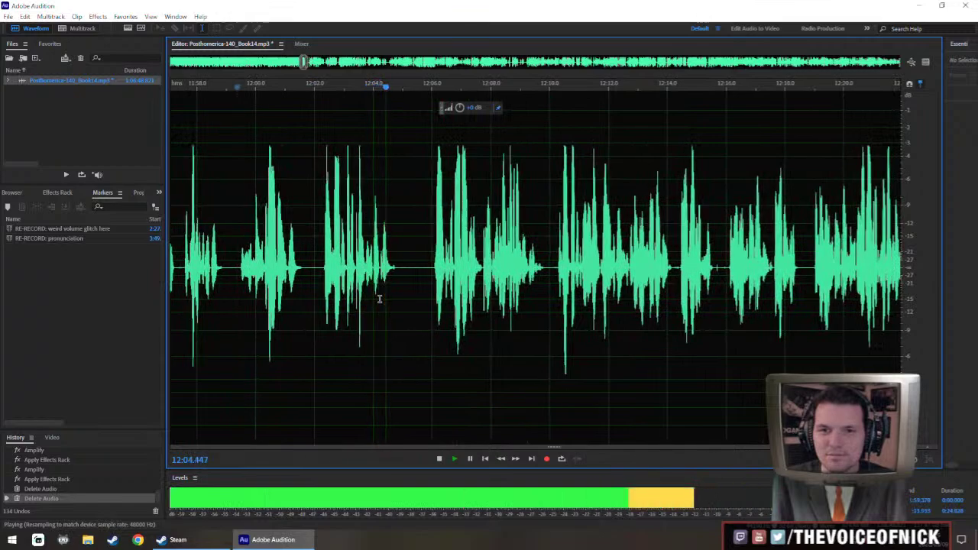
scroll(378, 300, "up", 2)
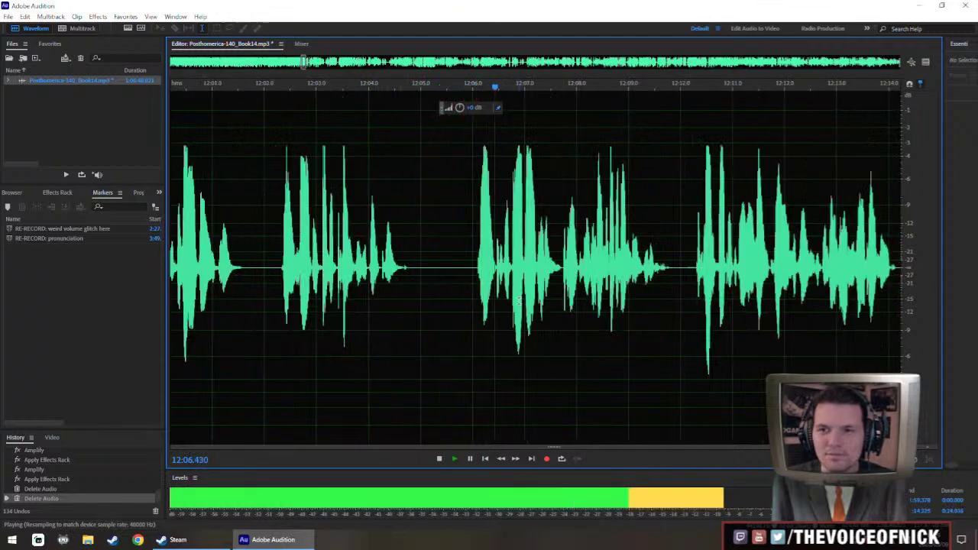
scroll(412, 305, "right", 2)
scroll(415, 305, "down", 2)
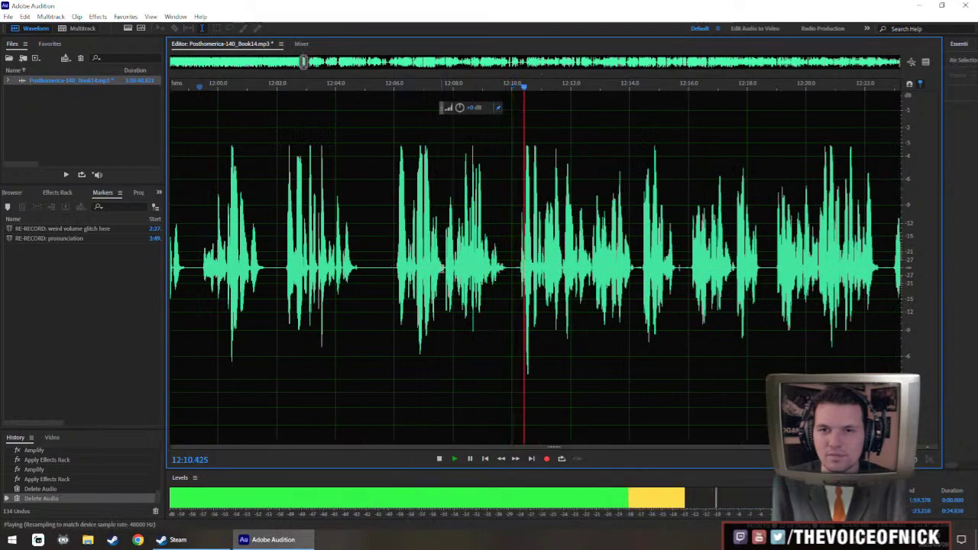
Amplify the quiet phrase ending from about 12:09.0 to 12:09.9 and apply the effects rack to it.
scroll(547, 271, "right", 1)
scroll(547, 270, "up", 2)
key("space")
left_click_drag(503, 294, 439, 294)
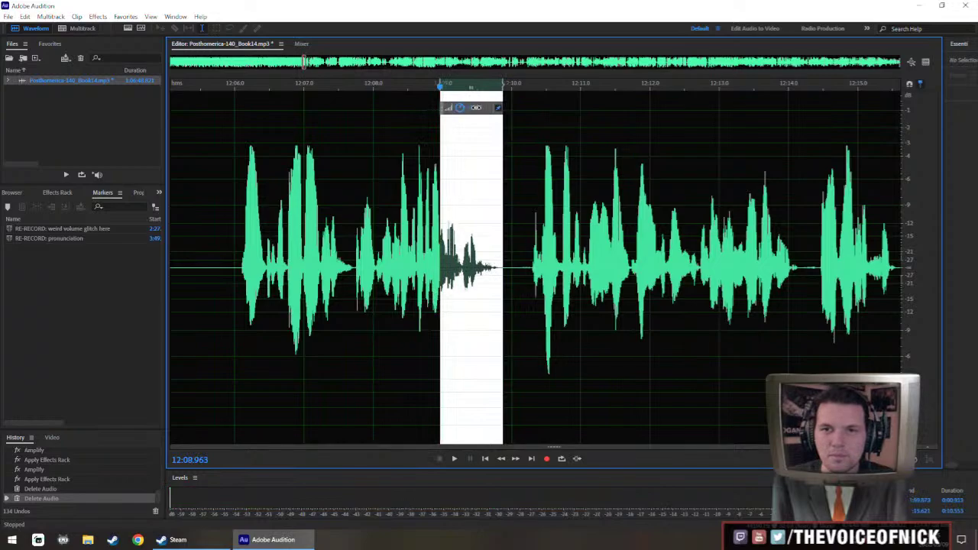
scroll(393, 281, "down", 2)
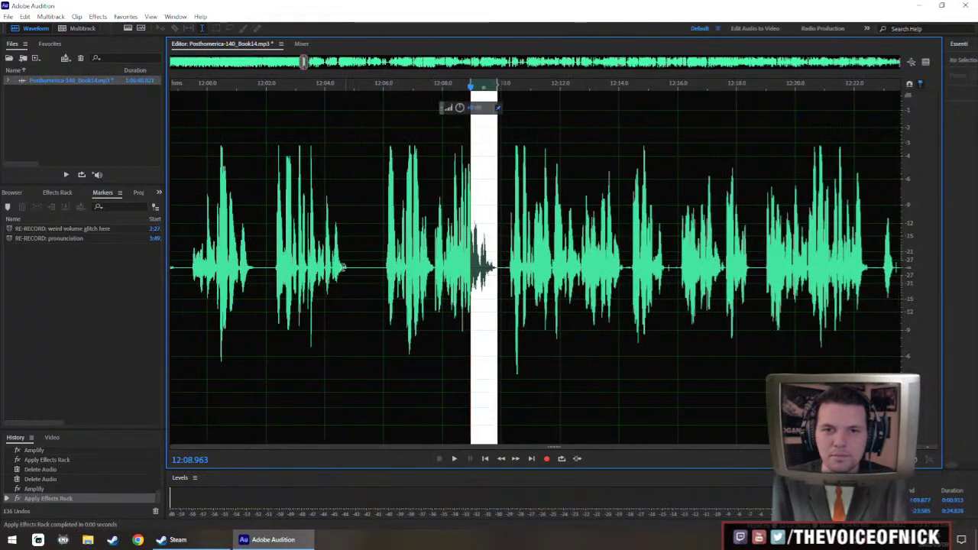
Mark the quiet phrase ending from about 12:03.7 to 12:04.8, and listen from about 12:02.7 to 12:12.4.
left_click_drag(347, 269, 315, 302)
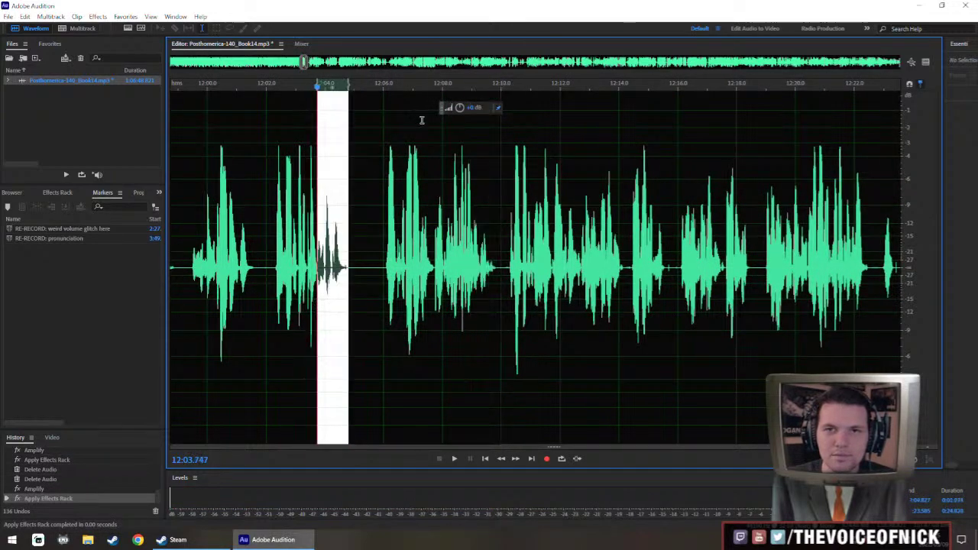
left_click(288, 244)
key("space")
scroll(277, 249, "up", 1)
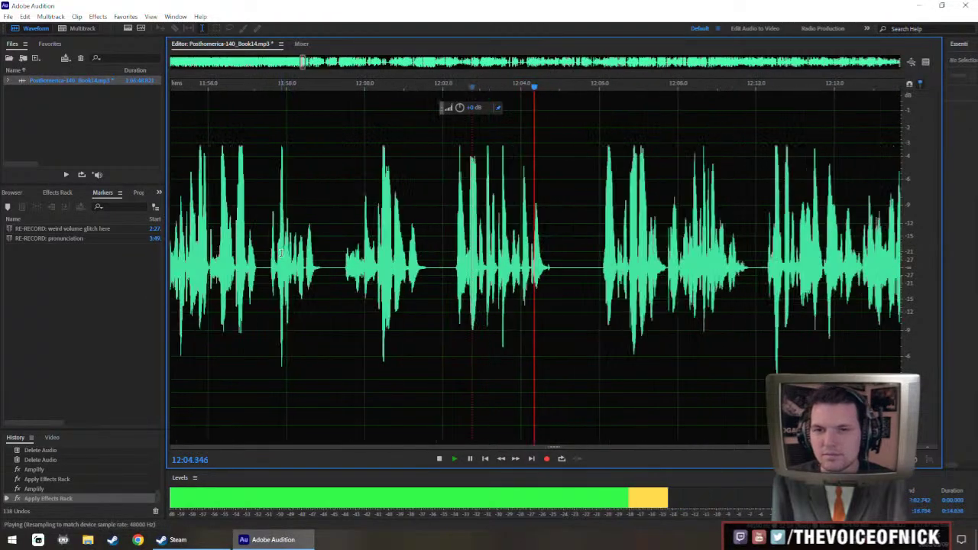
scroll(321, 253, "up", 2)
scroll(375, 256, "down", 1)
scroll(412, 260, "up", 1)
scroll(464, 267, "down", 1)
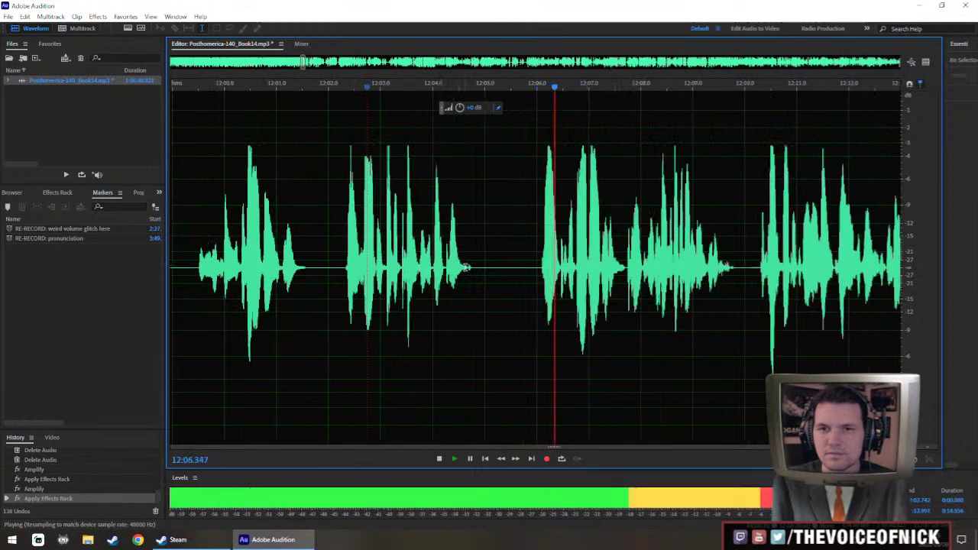
scroll(489, 279, "down", 2)
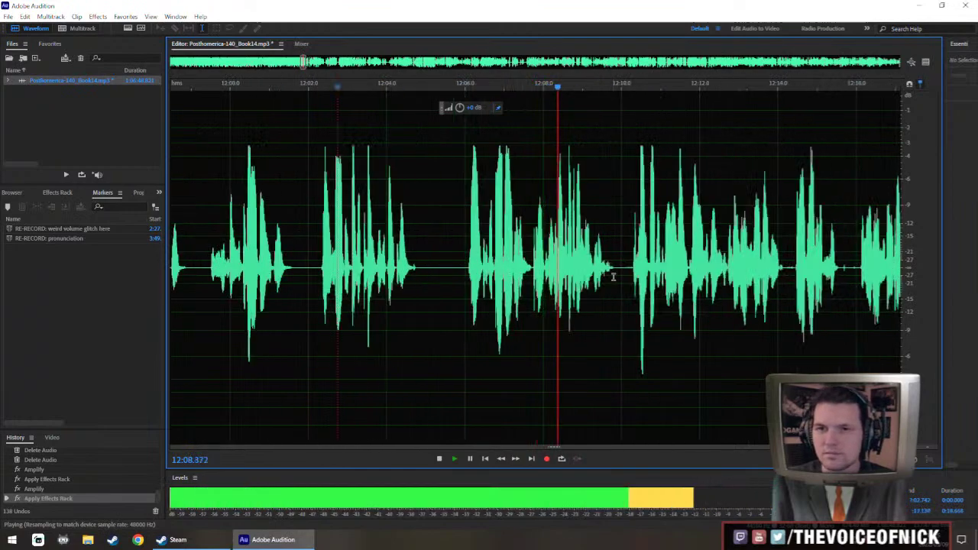
left_click_drag(625, 302, 497, 310)
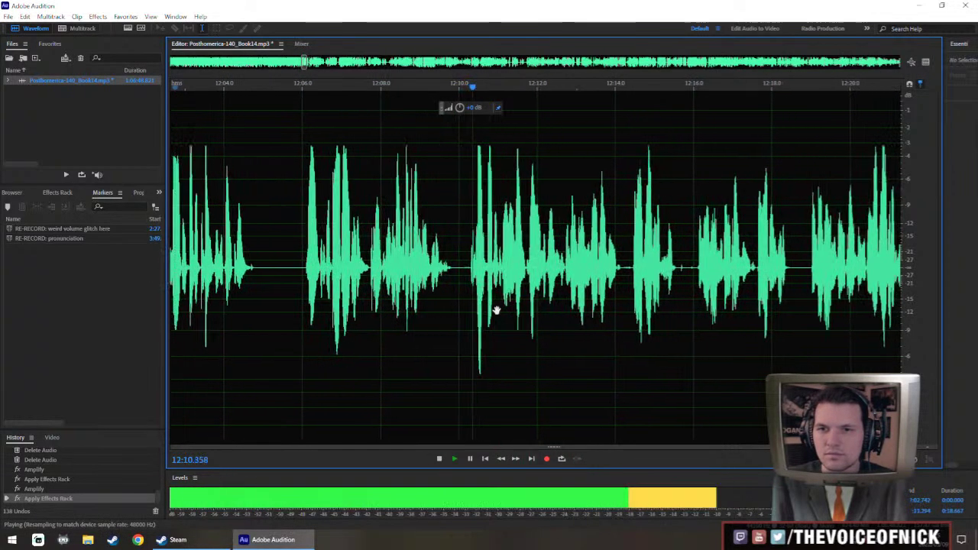
left_click_drag(590, 285, 480, 278)
scroll(489, 278, "down", 2)
scroll(489, 279, "up", 2)
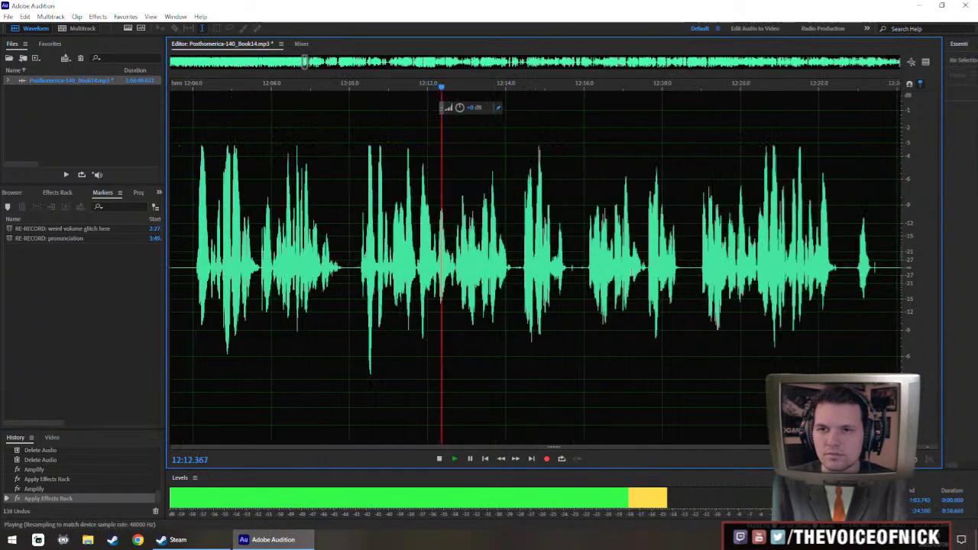
Amplify the quieter passage from about 12:11.7 to 12:20.4 and apply the effects rack to it.
left_click_drag(757, 248, 416, 327)
key("space")
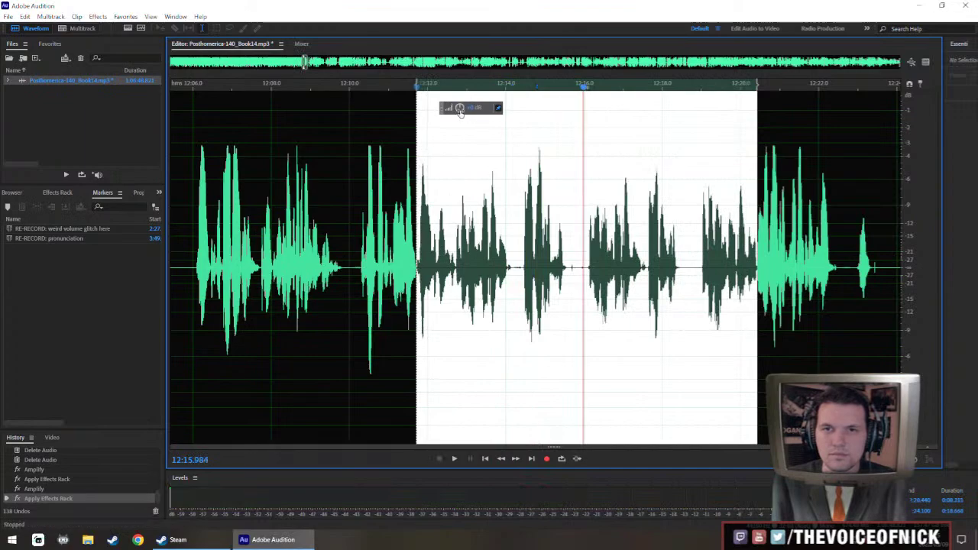
left_click_drag(460, 107, 468, 109)
key("ctrl+r")
Listen to the amplified passage from about 12:14.4 to 12:20.1.
left_click(520, 277)
key("space")
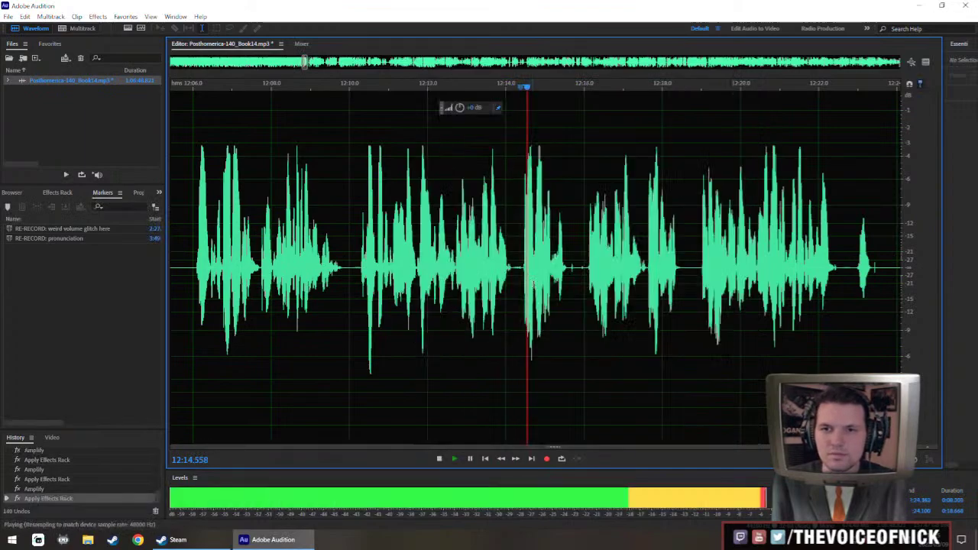
scroll(540, 276, "up", 2)
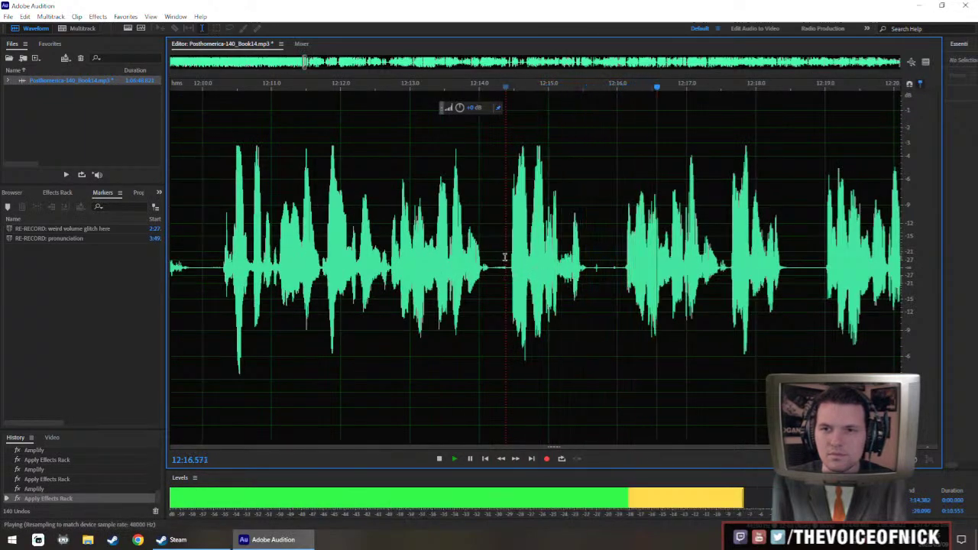
scroll(545, 248, "up", 2)
scroll(516, 263, "down", 2)
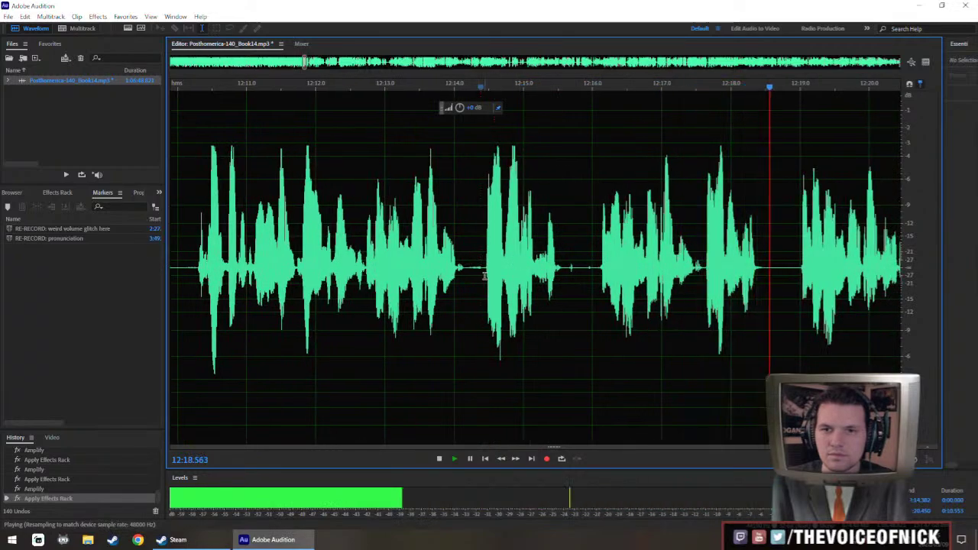
scroll(486, 271, "down", 1)
scroll(517, 262, "up", 1)
scroll(518, 259, "down", 1)
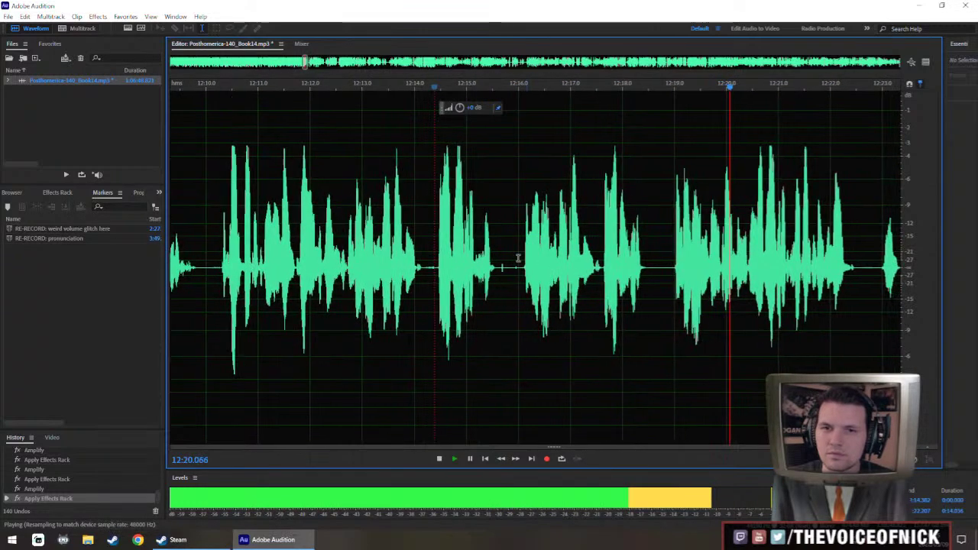
Try cutting the repeated take by deleting the audio from about 12:12.7 to 12:19.0.
left_click(348, 271)
key("space")
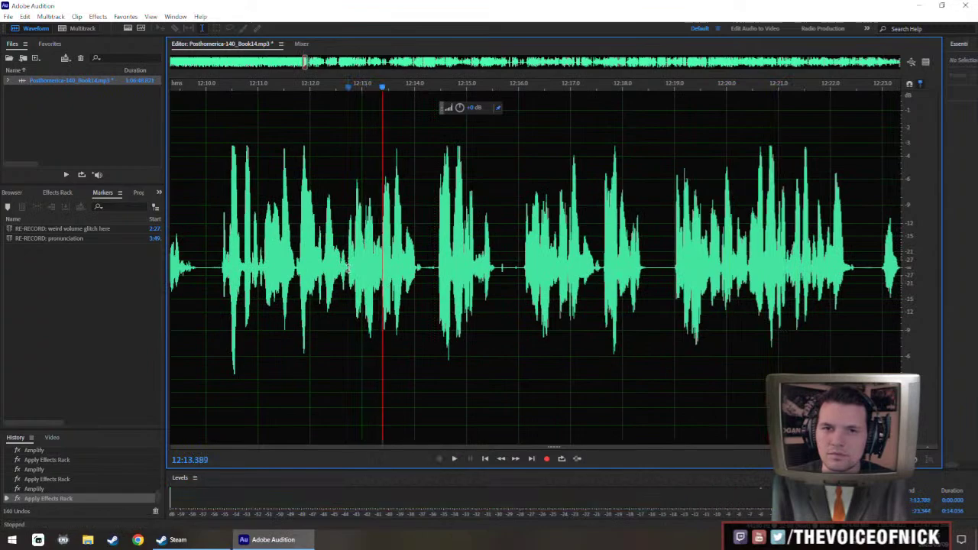
left_click_drag(362, 286, 676, 329)
key("Delete")
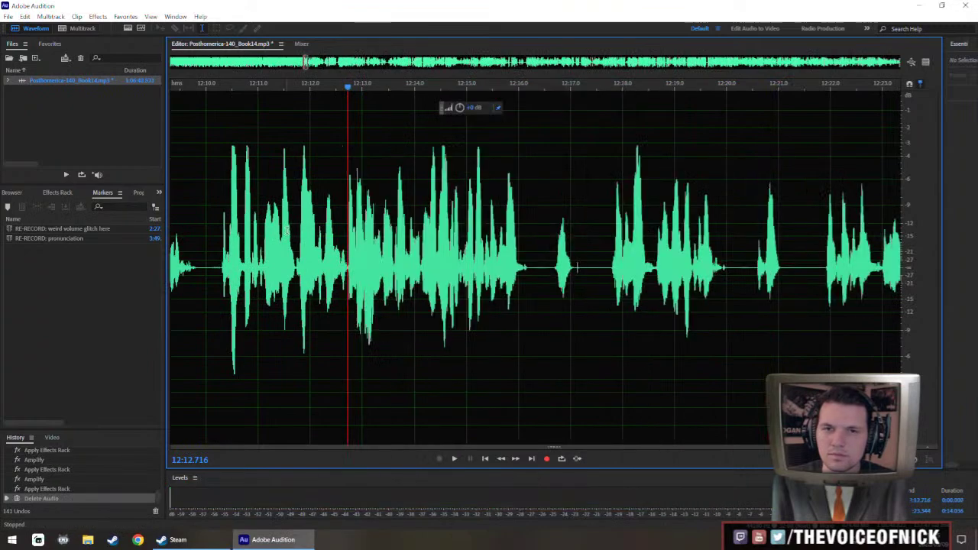
Listen across the join from about 12:11.6 to 12:13.3 and undo the last deletion.
left_click(287, 232)
key("space")
scroll(313, 239, "up", 2)
key("space")
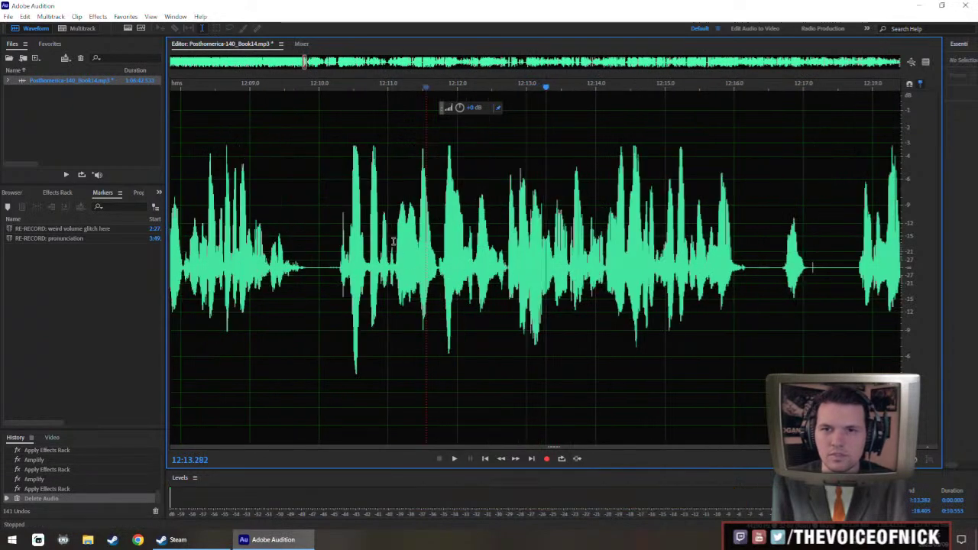
key("ctrl+z")
Listen from about 12:12.6 to locate a cut point mid-phrase, and select from about 12:13.6 to 12:17.0.
left_click(502, 276)
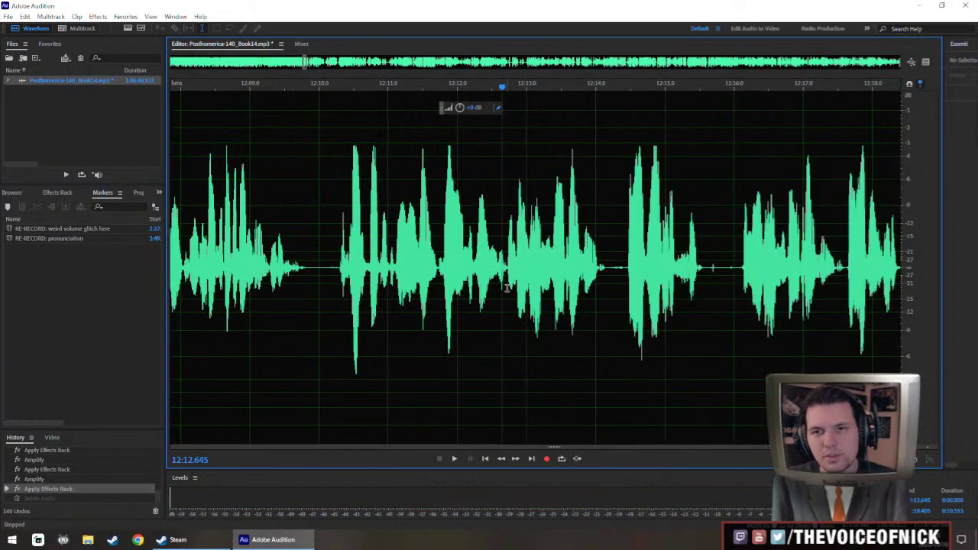
key("space")
scroll(506, 284, "down", 1)
key("space")
scroll(484, 263, "up", 2)
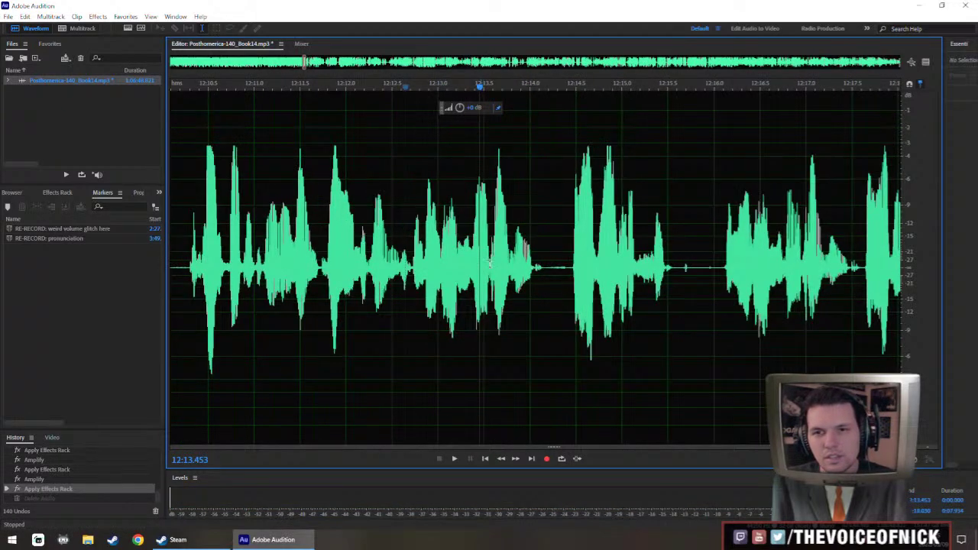
double_click(489, 263)
left_click_drag(490, 264, 809, 282)
scroll(807, 277, "right", 3)
scroll(739, 261, "down", 2)
scroll(605, 233, "right", 2)
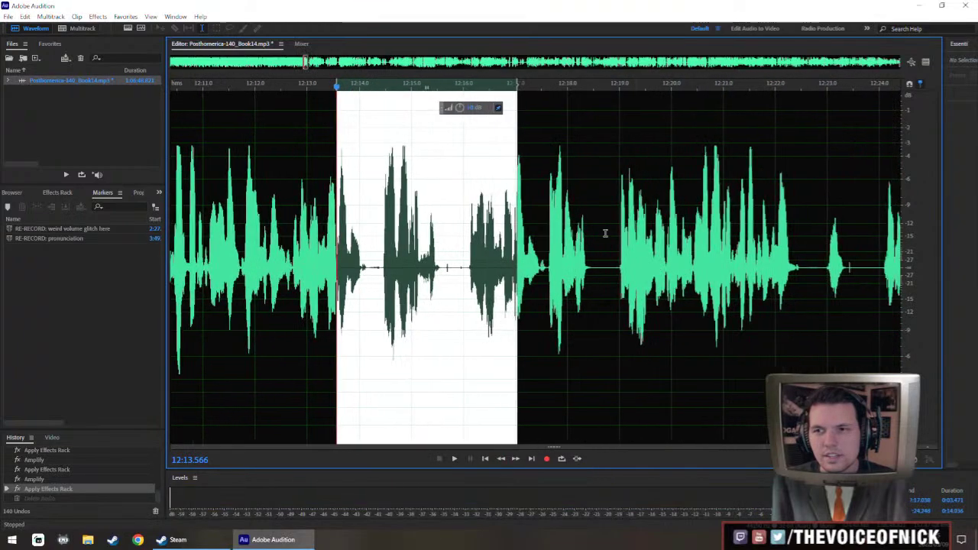
Listen to the retake from about 12:19.0 to 12:20.6 while keeping the selection.
left_click(622, 90)
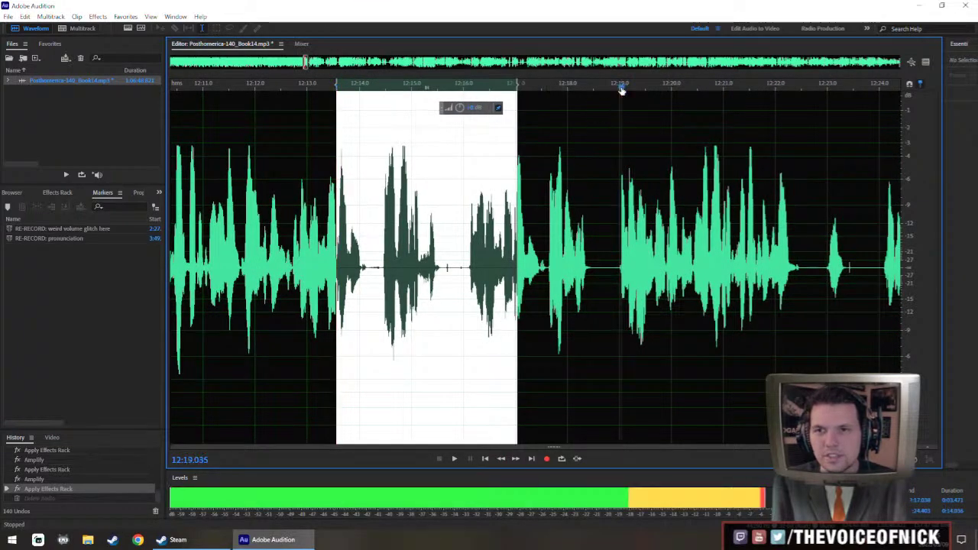
left_click_drag(623, 90, 620, 90)
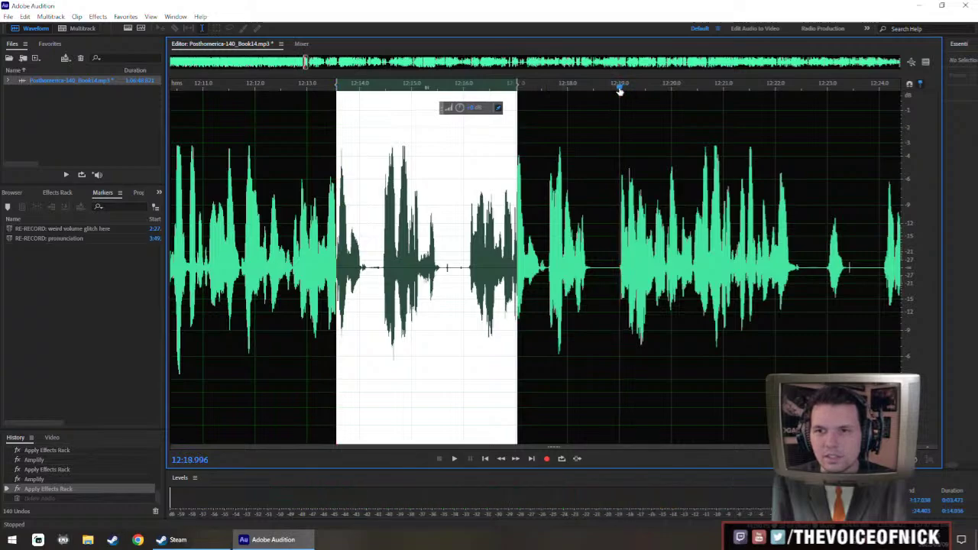
scroll(623, 111, "up", 1)
scroll(679, 122, "left", 2)
key("space")
scroll(588, 243, "right", 3)
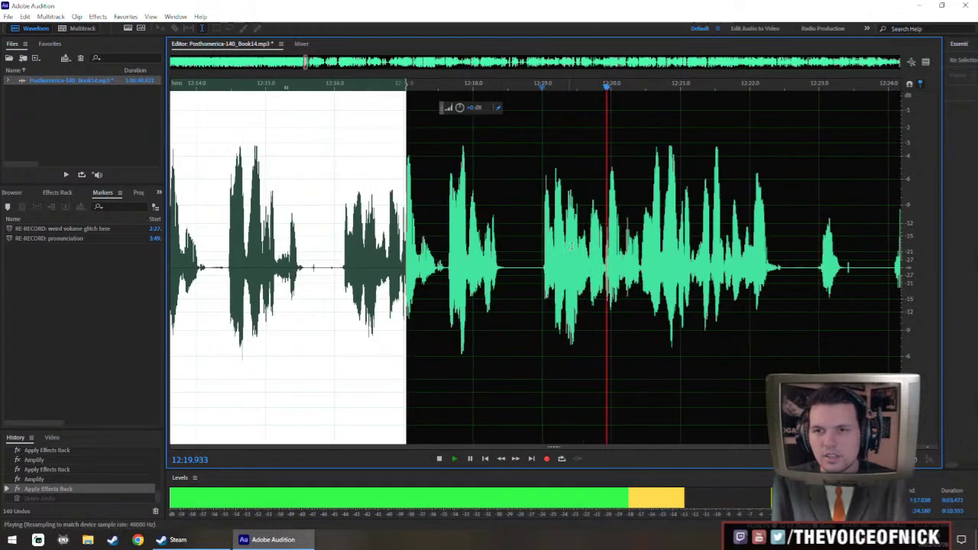
key("space")
scroll(370, 240, "left", 1)
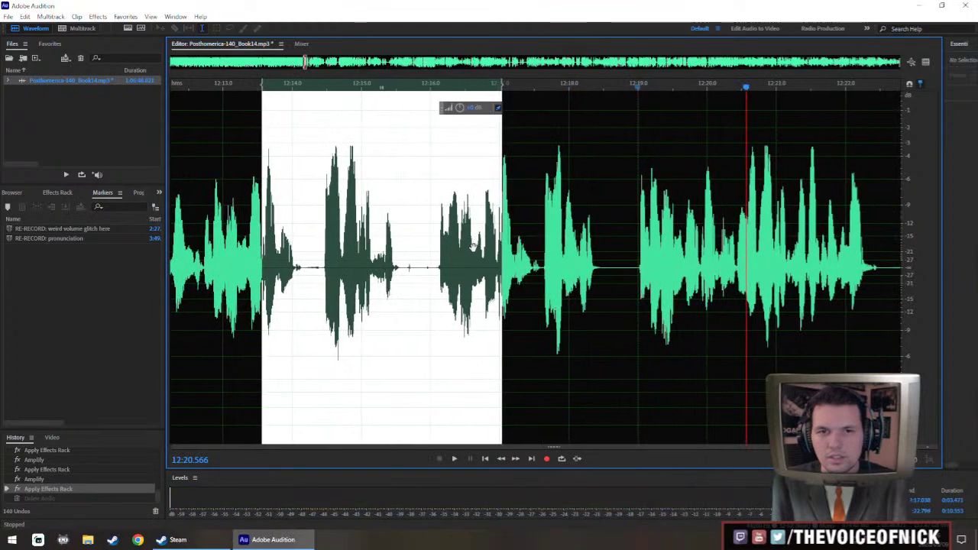
Check both cut points, extend the selection's end to about 12:19.9, and delete the audio from about 12:13.6.
left_click_drag(271, 82, 260, 89)
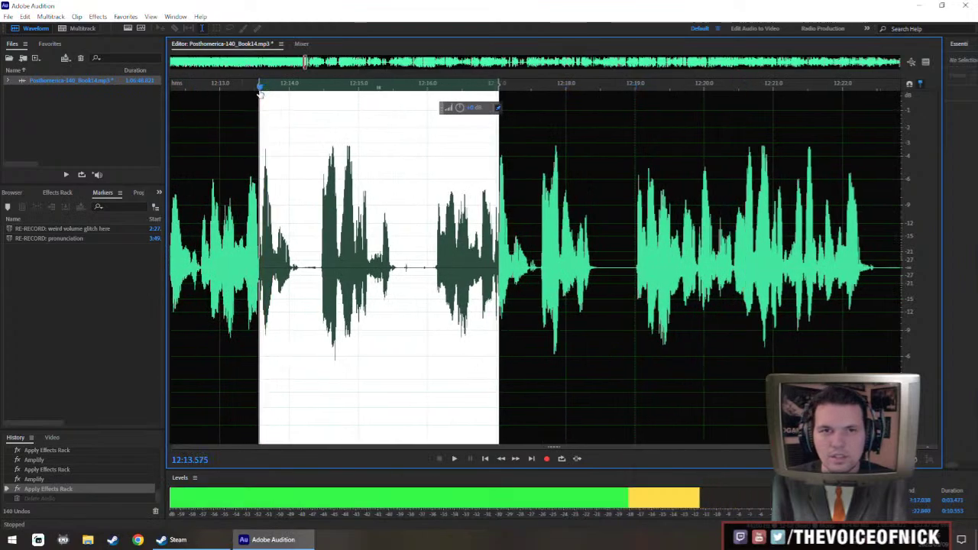
key("space")
key("space")
left_click_drag(657, 90, 702, 86)
left_click_drag(503, 282, 694, 285)
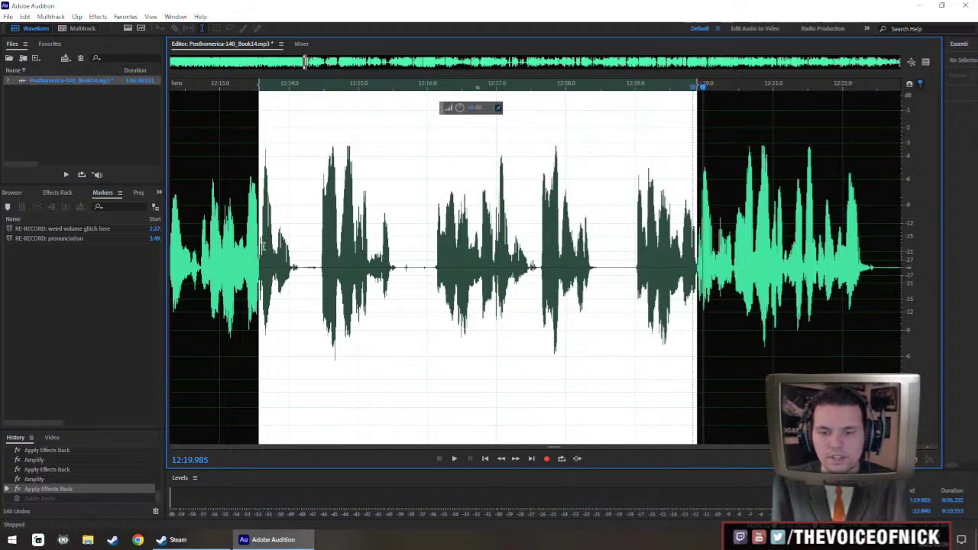
key("Delete")
Listen across the new join from about 12:11.7 to 12:18.7.
key("space")
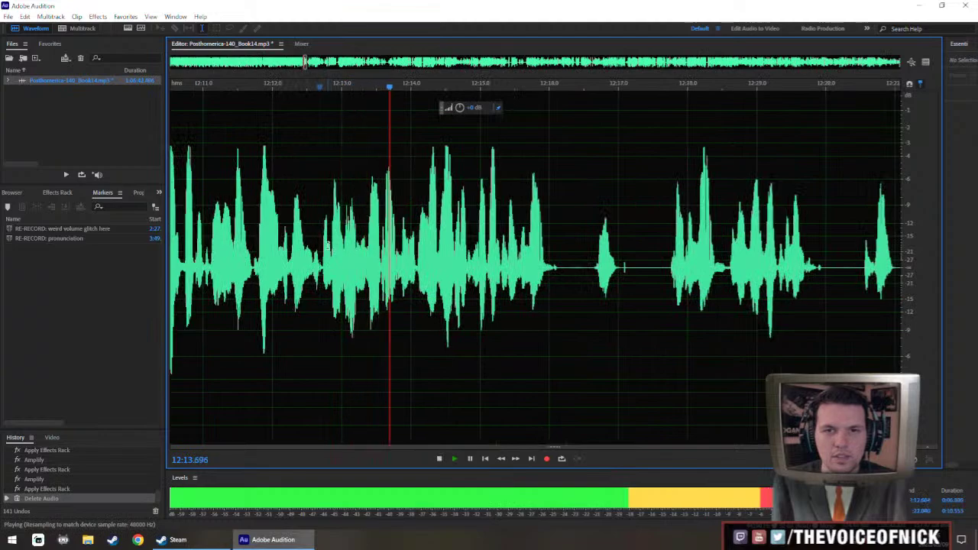
left_click(251, 208)
scroll(290, 217, "down", 3)
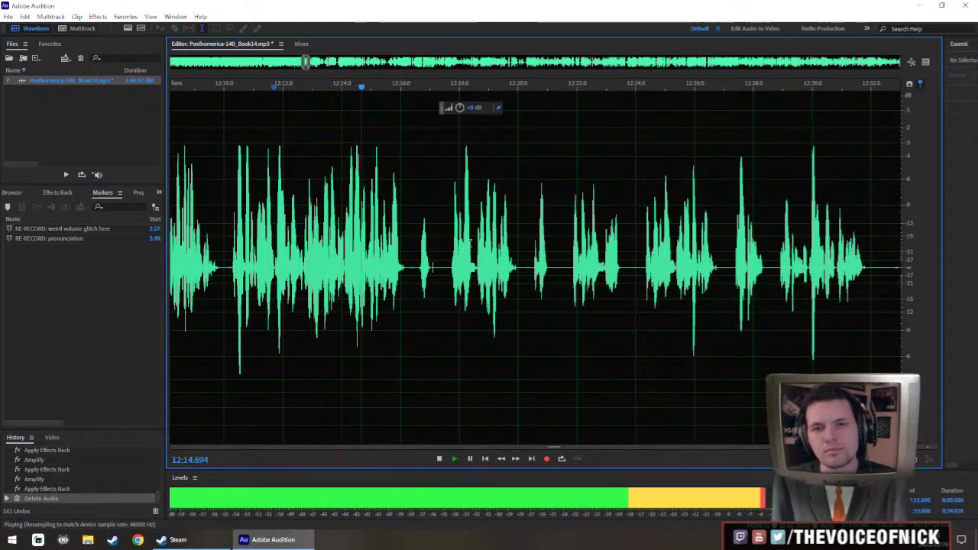
scroll(432, 247, "up", 2)
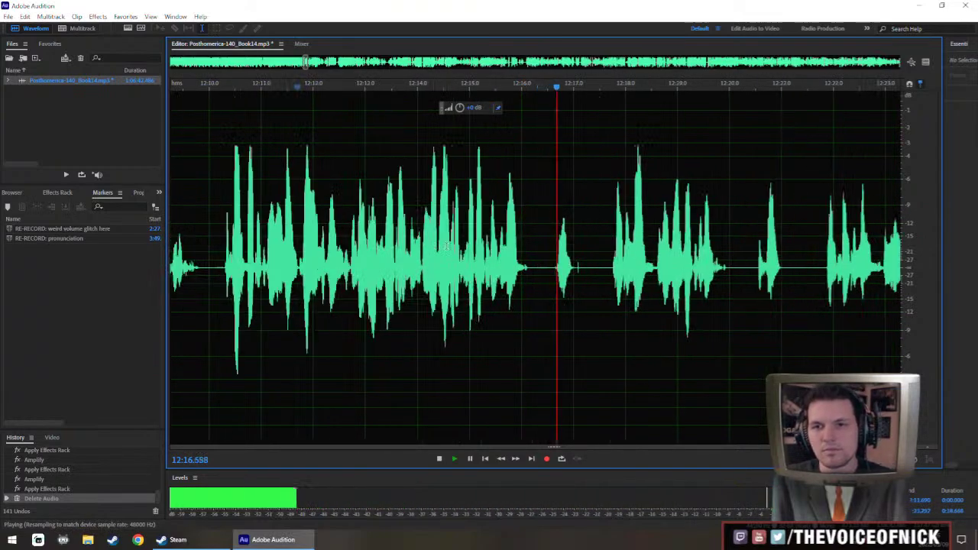
left_click_drag(603, 274, 434, 329)
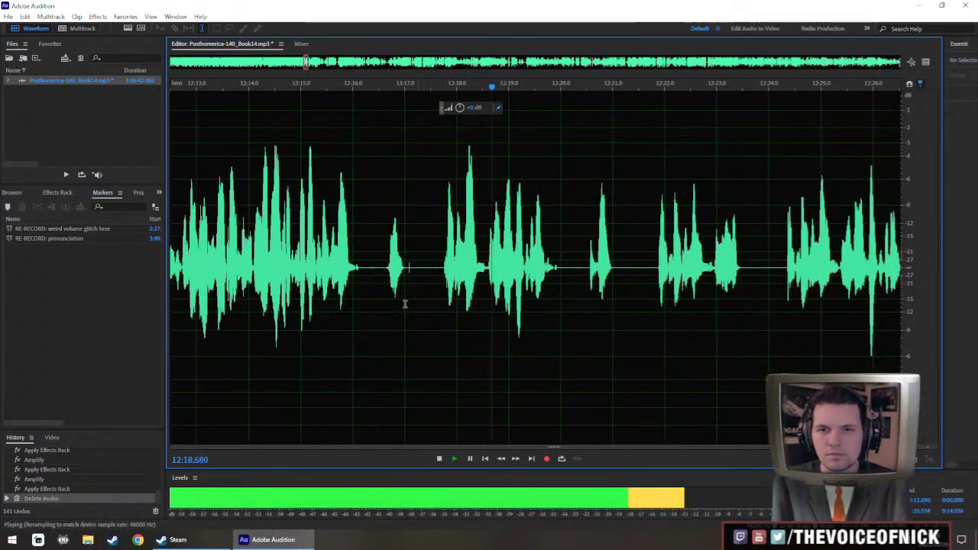
Cut the fragment from about 12:16.1 to 12:18.6 and listen across the join from about 12:14.3 to 12:17.5.
left_click_drag(358, 270, 489, 337)
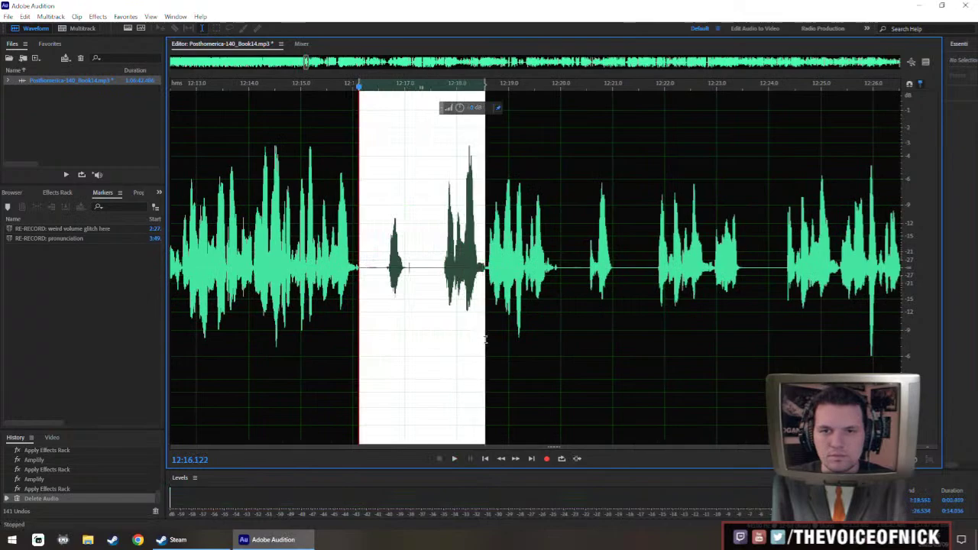
key("Delete")
key("ctrl+backslash")
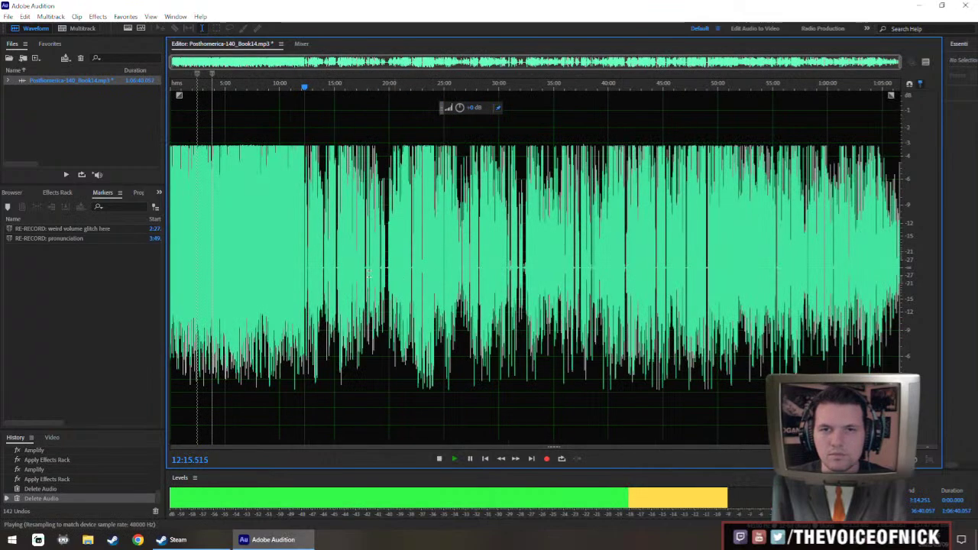
key("backslash")
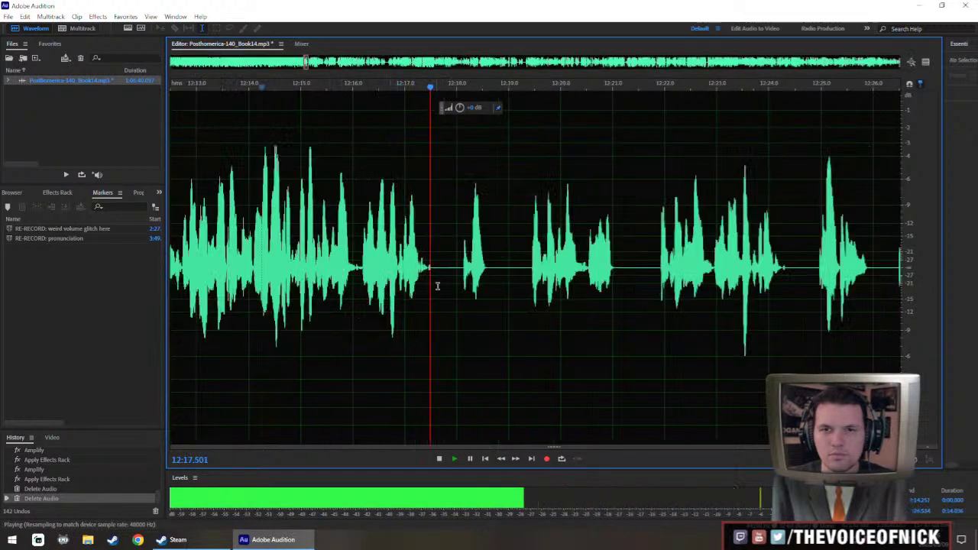
key("space")
Amplify the quieter passage from about 12:11.7 to 12:53.8 and apply the effects rack to it.
left_click_drag(433, 274, 264, 290)
scroll(411, 301, "down", 4)
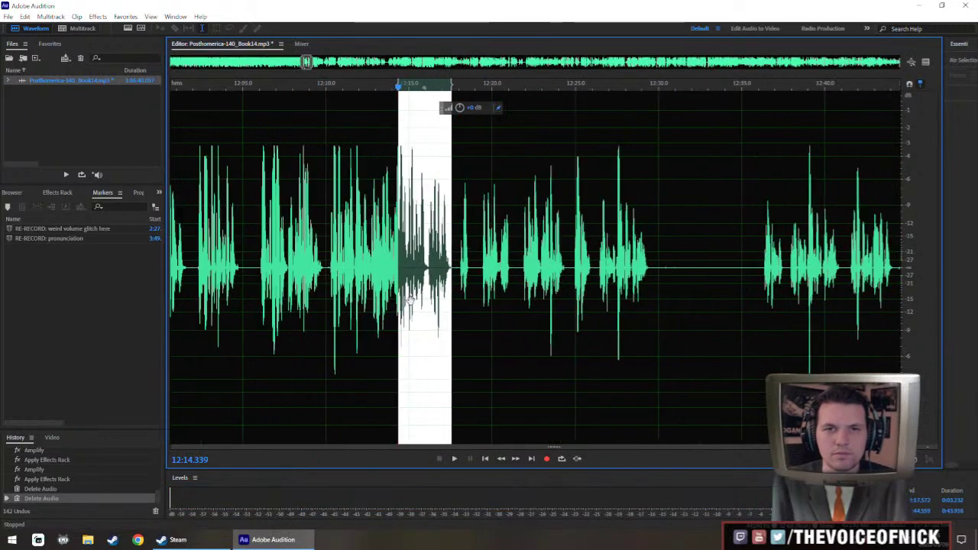
left_click_drag(669, 278, 548, 314)
scroll(405, 301, "down", 2)
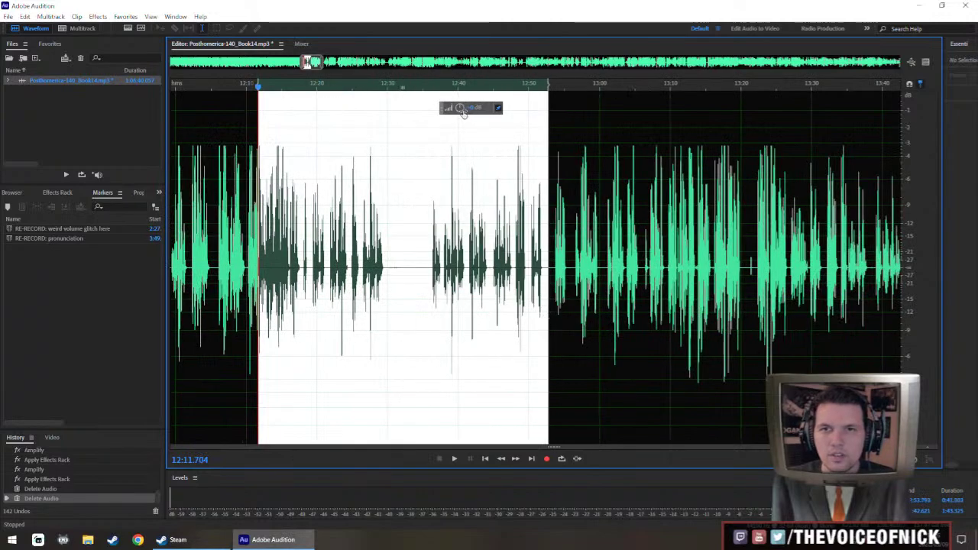
left_click_drag(463, 111, 466, 104)
right_click(498, 239)
left_click(506, 248)
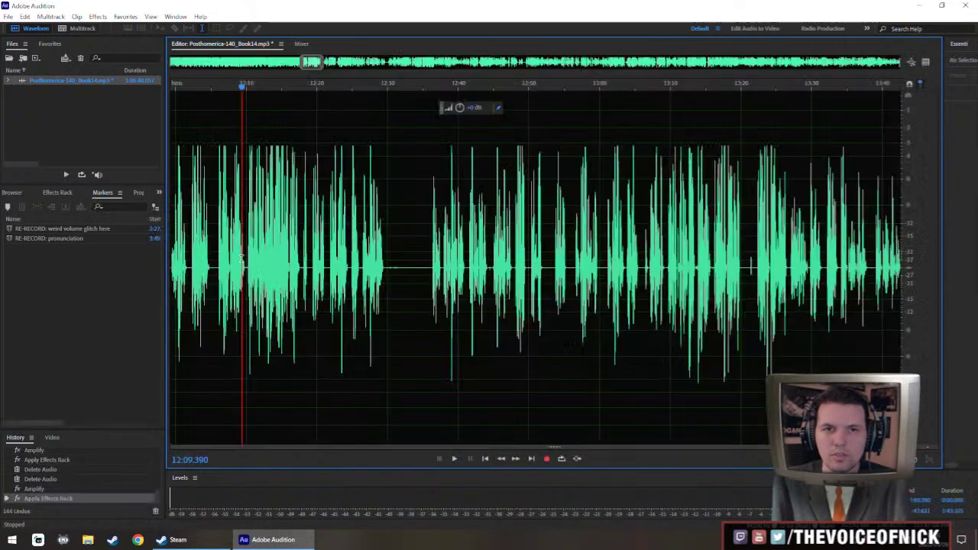
Listen to the passage from about 12:09.4, sampling around 12:21.9 and 12:14.9 to locate the repeated take.
key("space")
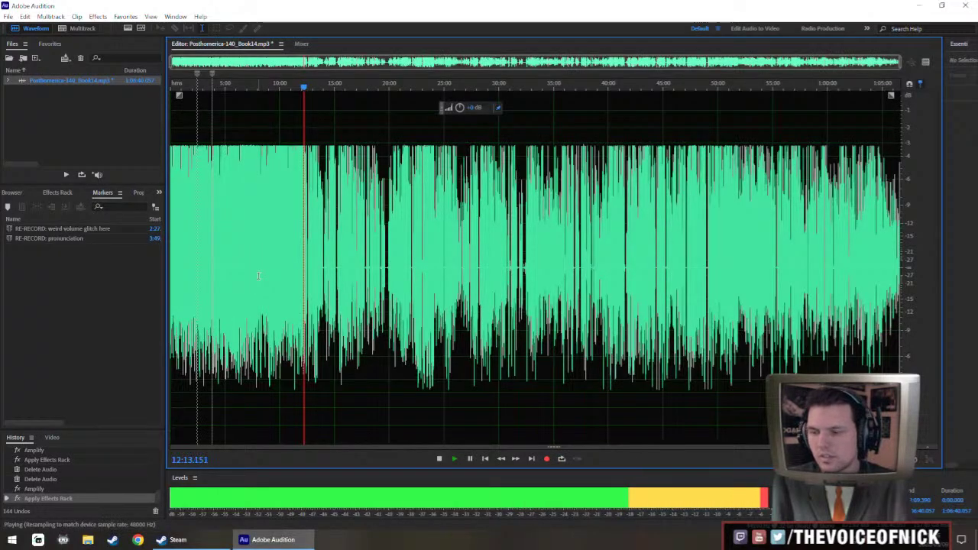
scroll(259, 276, "up", 10)
scroll(263, 275, "up", 7)
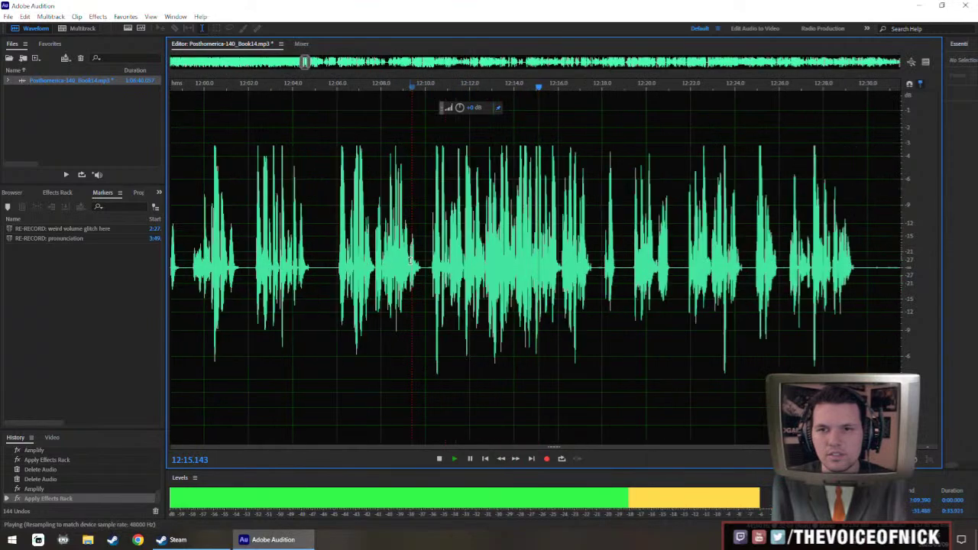
scroll(504, 254, "up", 3)
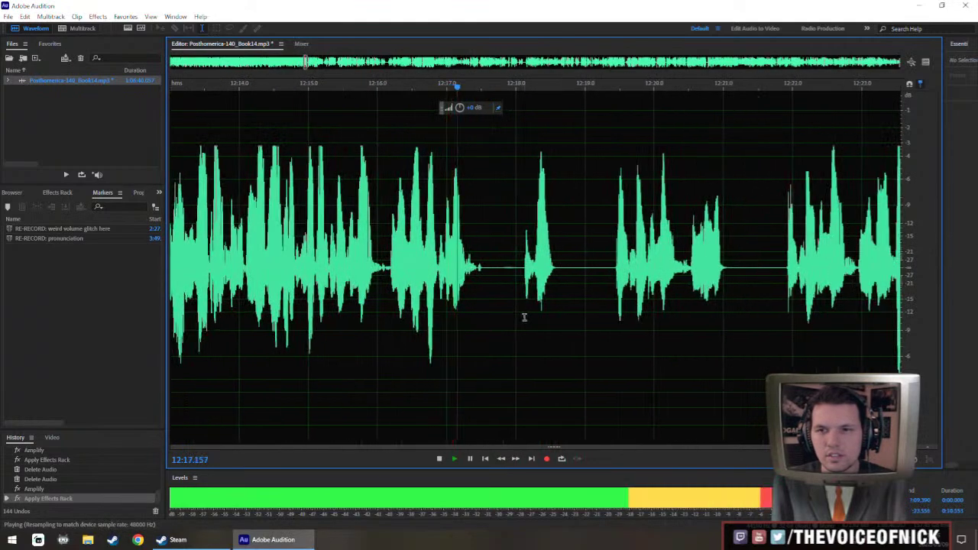
scroll(555, 321, "down", 3)
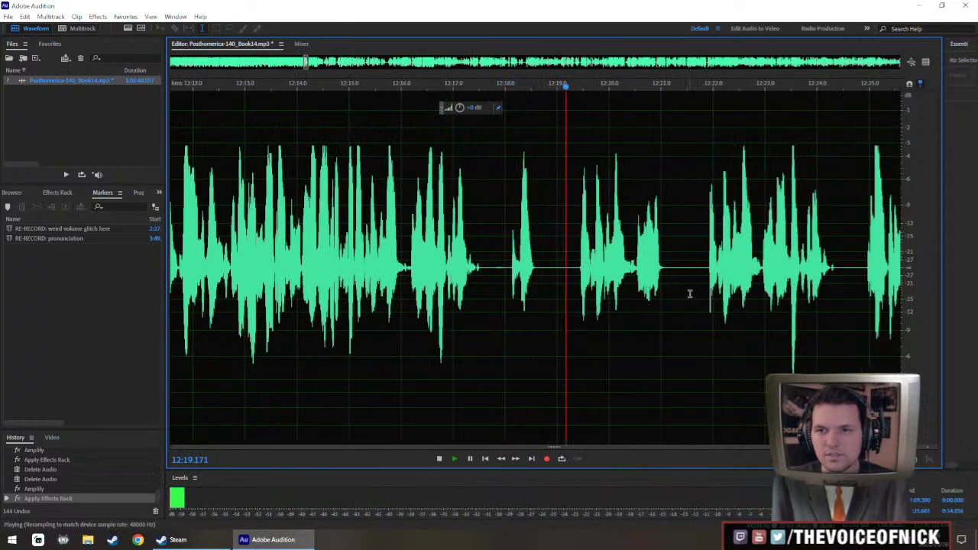
left_click(629, 297)
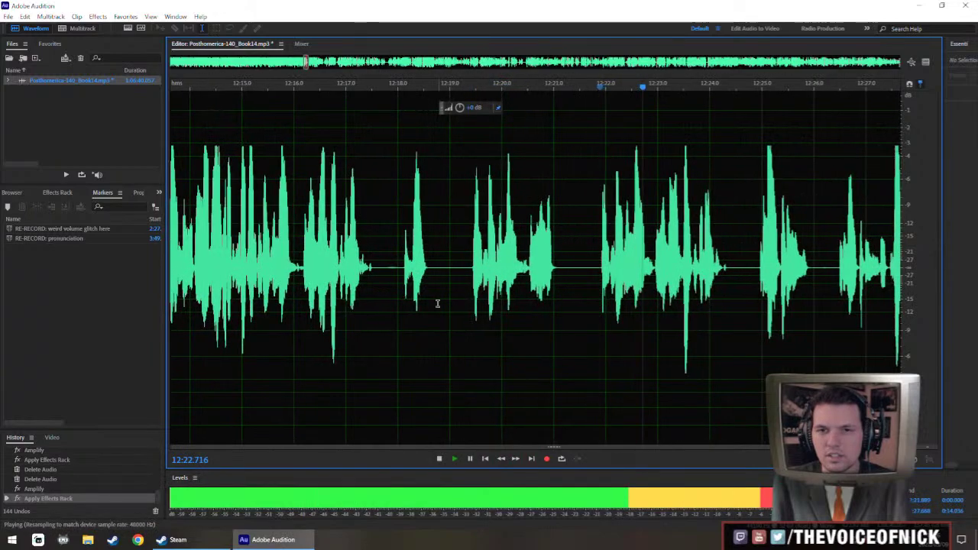
left_click(208, 260)
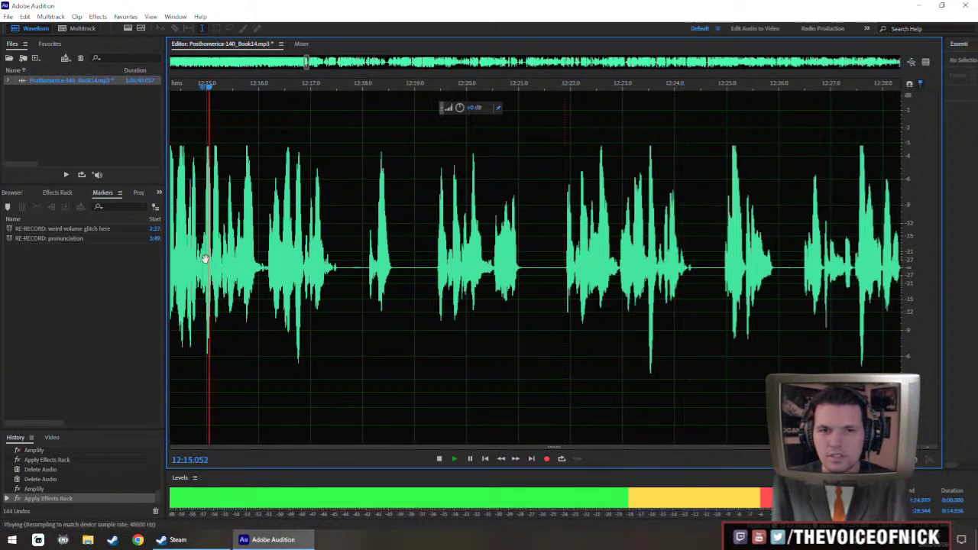
key("space")
Select from about 12:15.3 to 12:22.1, checking the end against the matching word, and delete that audio.
scroll(252, 275, "up", 5)
left_click(264, 269)
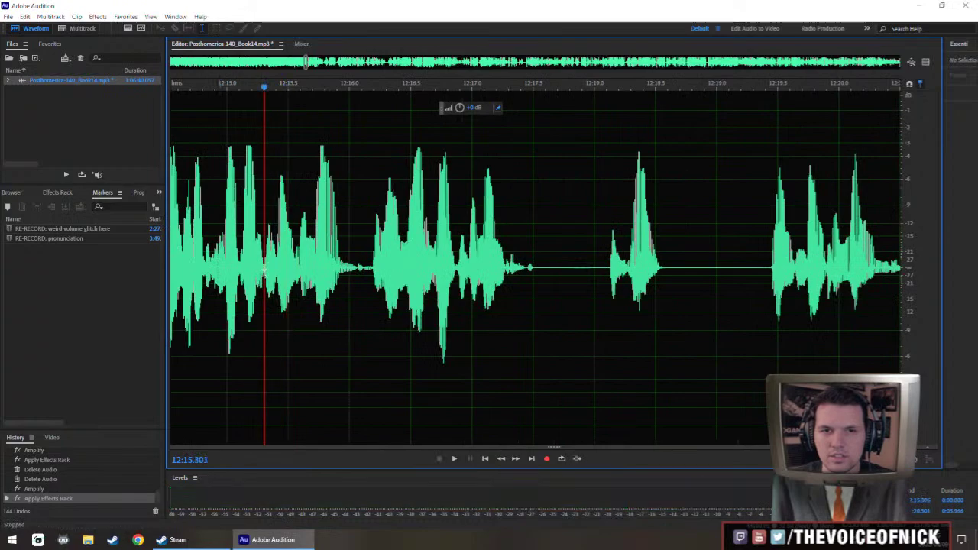
left_click_drag(265, 272, 797, 308)
scroll(642, 302, "down", 2)
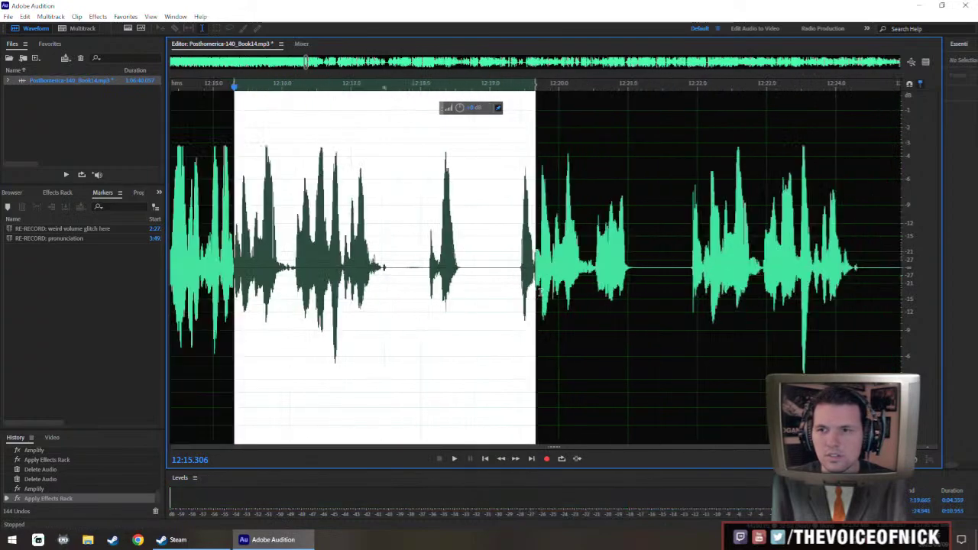
left_click(704, 88)
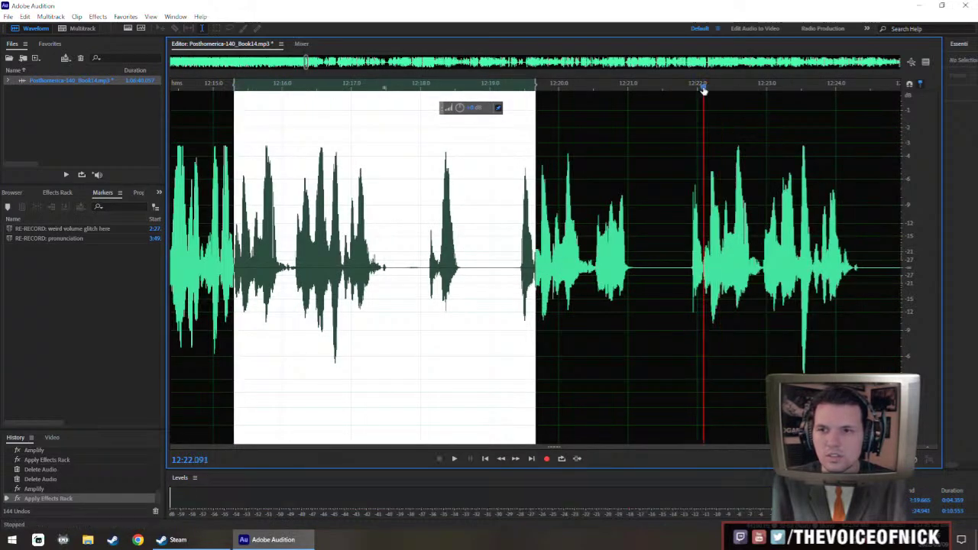
left_click_drag(536, 292, 699, 307)
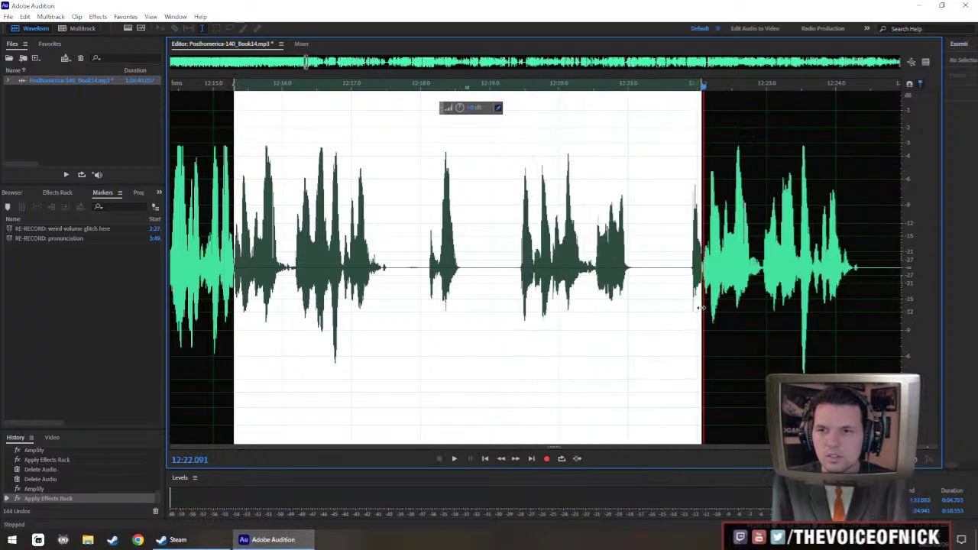
key("Delete")
Listen across the new join and trim a tiny sliver of audio at about 12:15.3.
key("space")
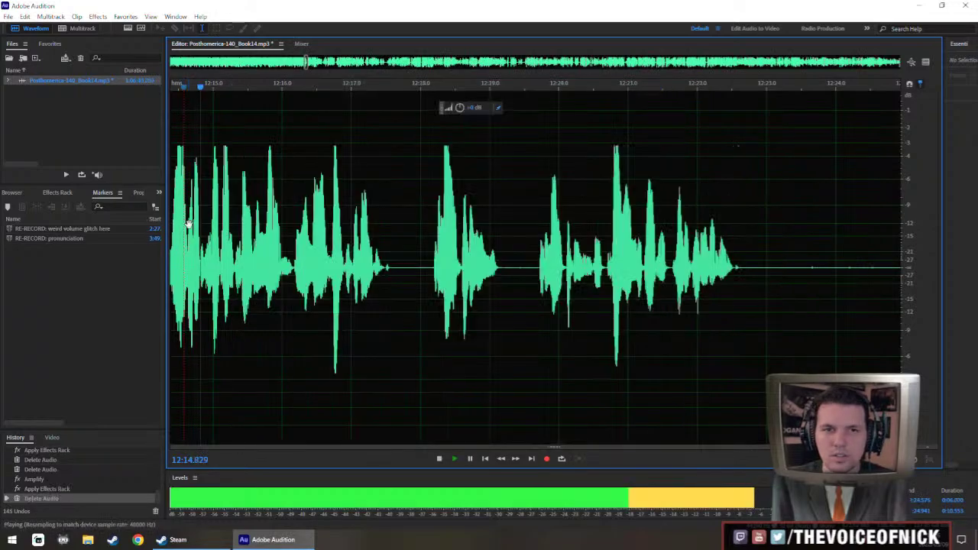
key("space")
scroll(390, 321, "up", 4)
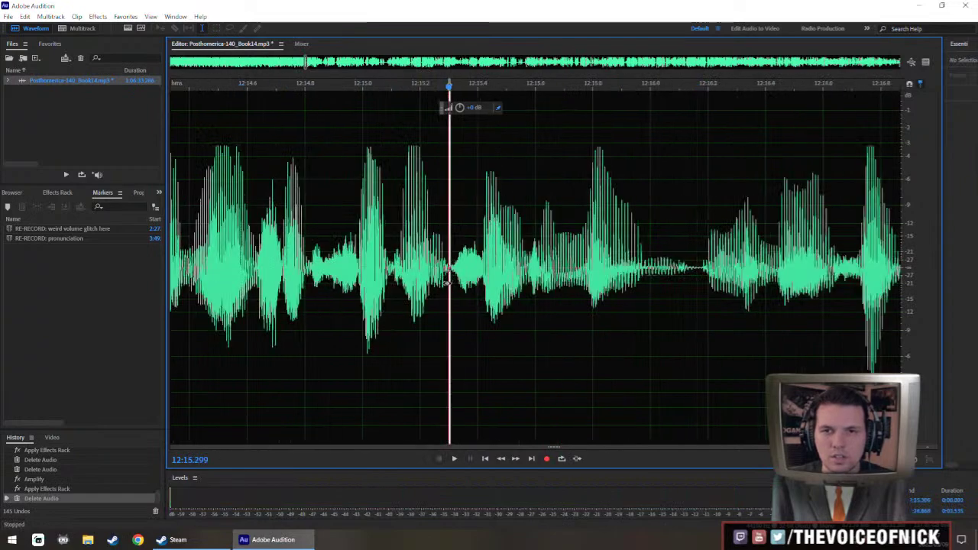
key("Delete")
Listen from about 12:14.5 across the join, and sample the takes starting at about 12:29.5 and 12:38.2.
left_click(227, 256)
key("space")
scroll(329, 262, "down", 4)
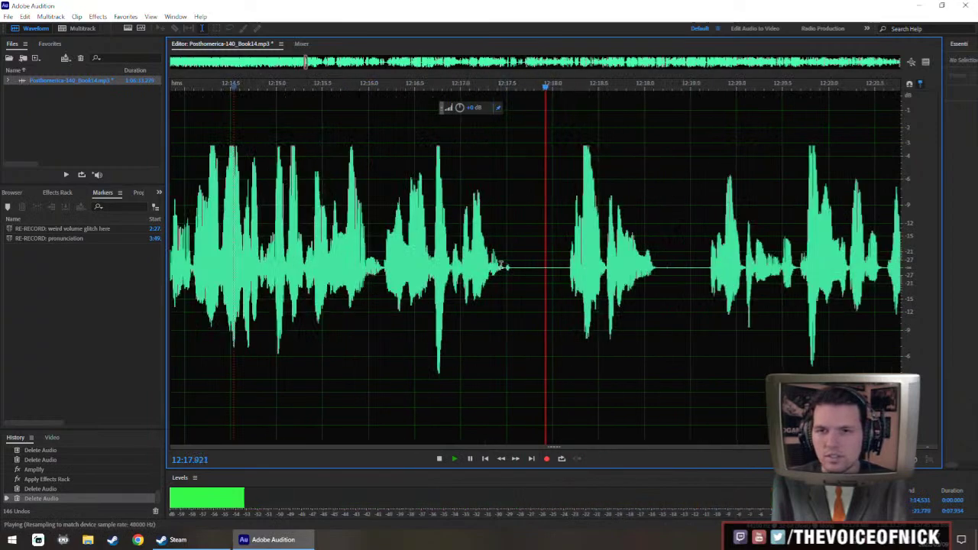
scroll(535, 283, "down", 3)
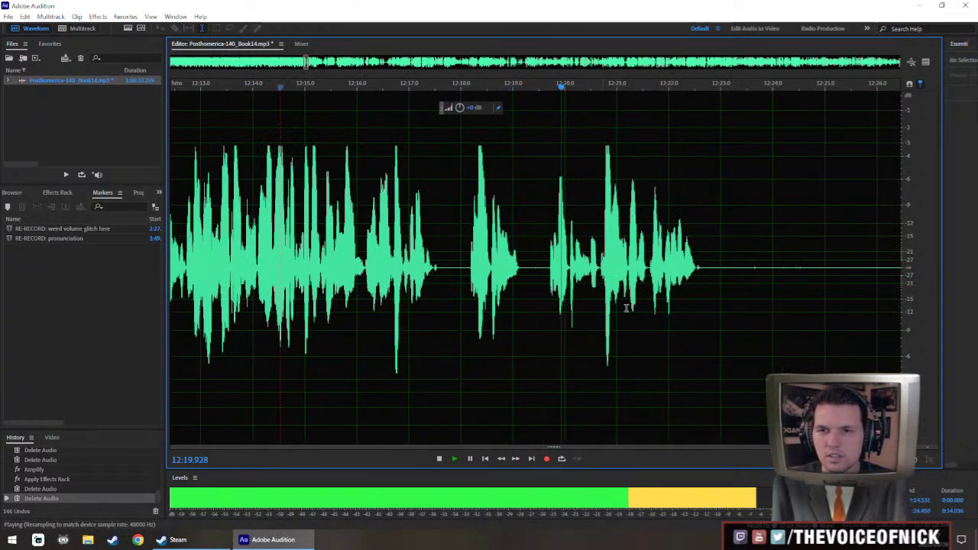
scroll(688, 306, "down", 5)
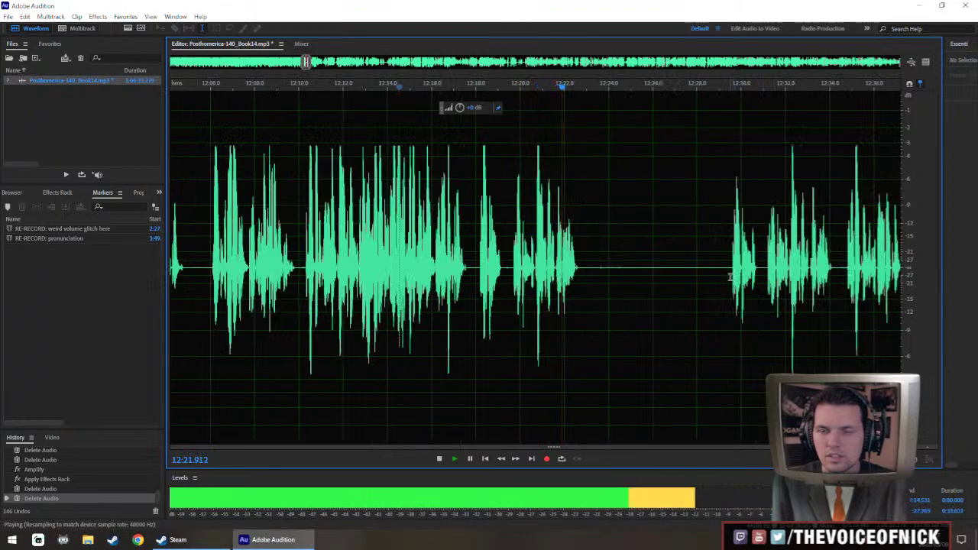
left_click(730, 279)
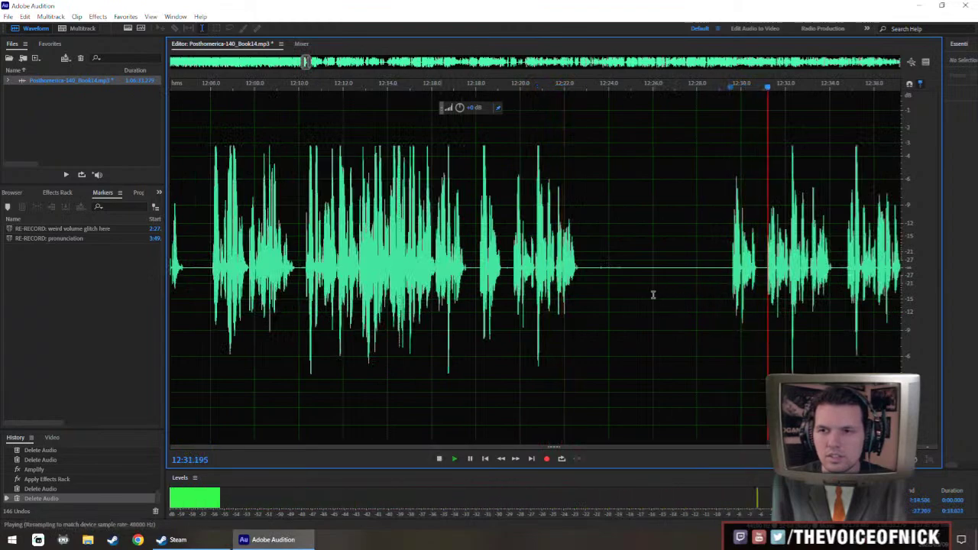
left_click_drag(757, 298, 620, 295)
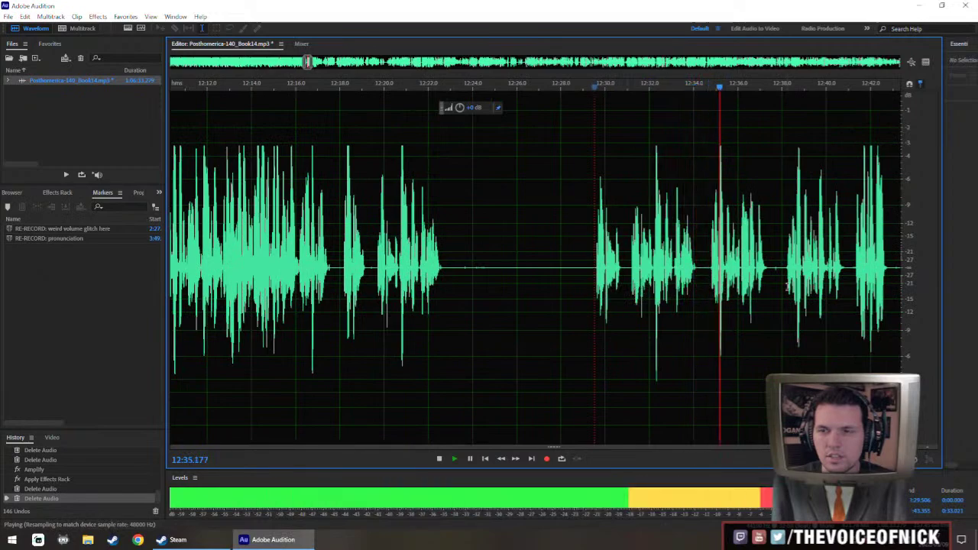
left_click(786, 274)
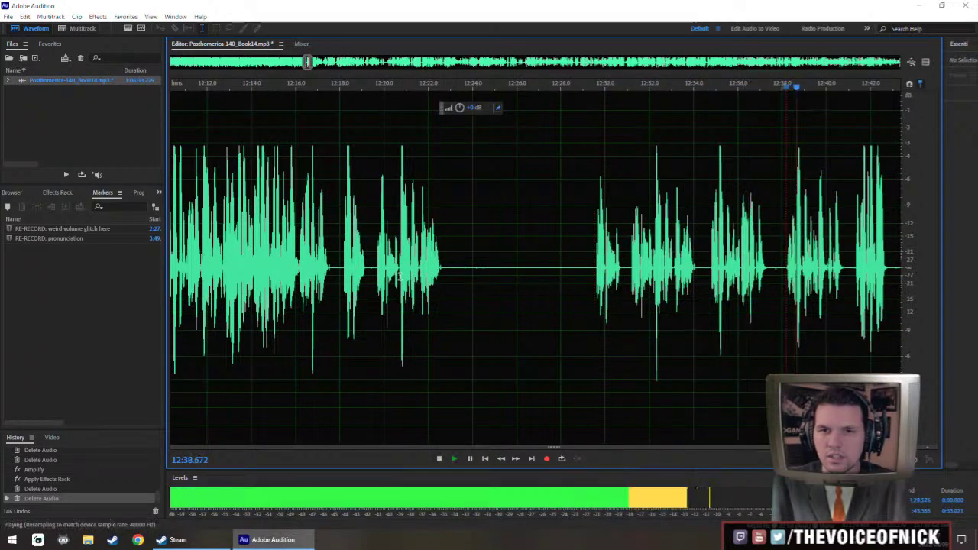
Delete the repeated take and long pause from about 12:18.2 to 12:31.2, and listen to the lead-in from about 12:15.6.
left_click_drag(345, 261, 631, 327)
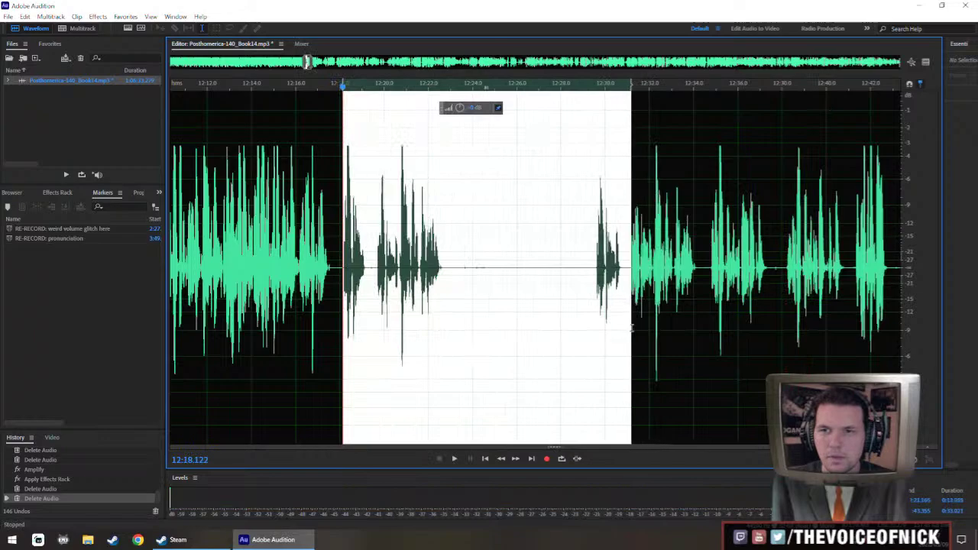
scroll(359, 298, "up", 3)
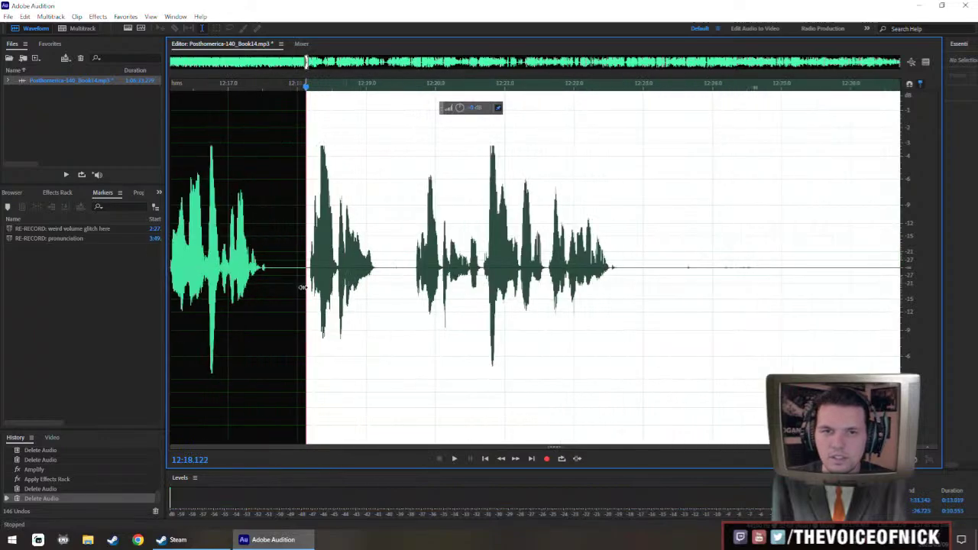
left_click_drag(303, 288, 306, 290)
scroll(612, 301, "right", 8)
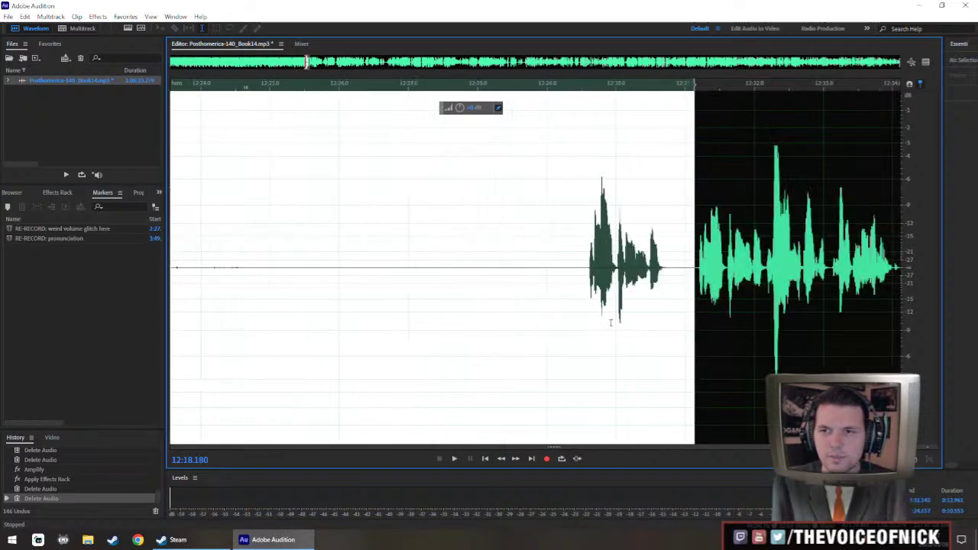
scroll(572, 310, "up", 2)
left_click_drag(487, 308, 495, 309)
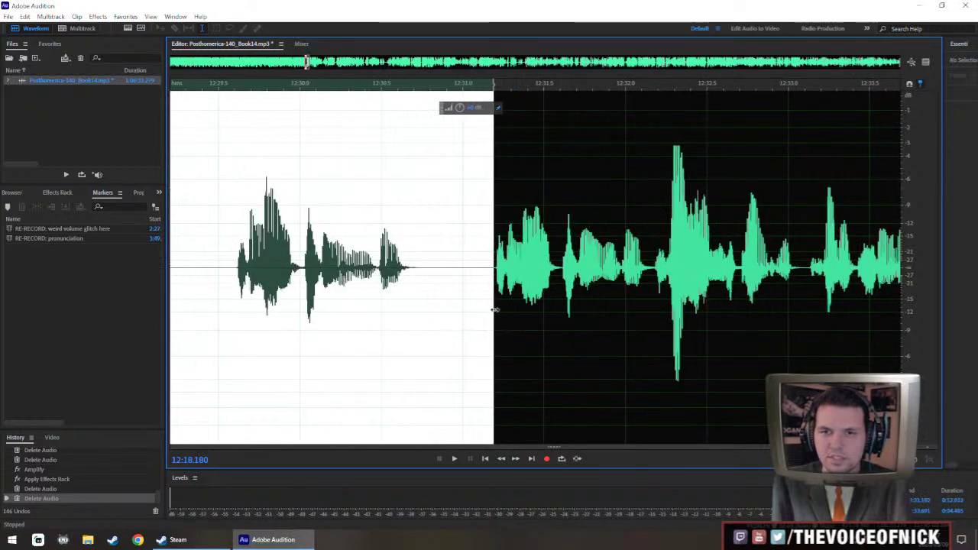
scroll(428, 282, "down", 6)
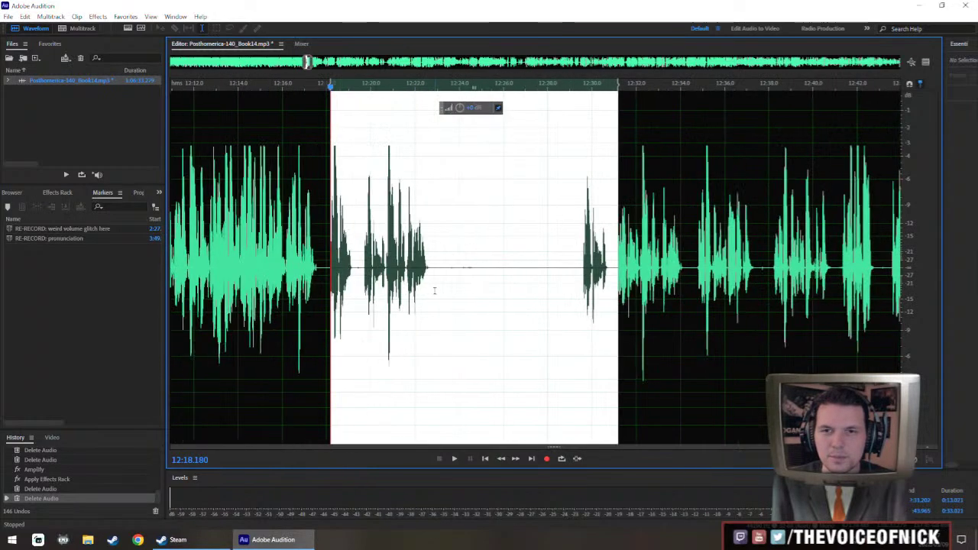
scroll(397, 282, "up", 3)
key("Delete")
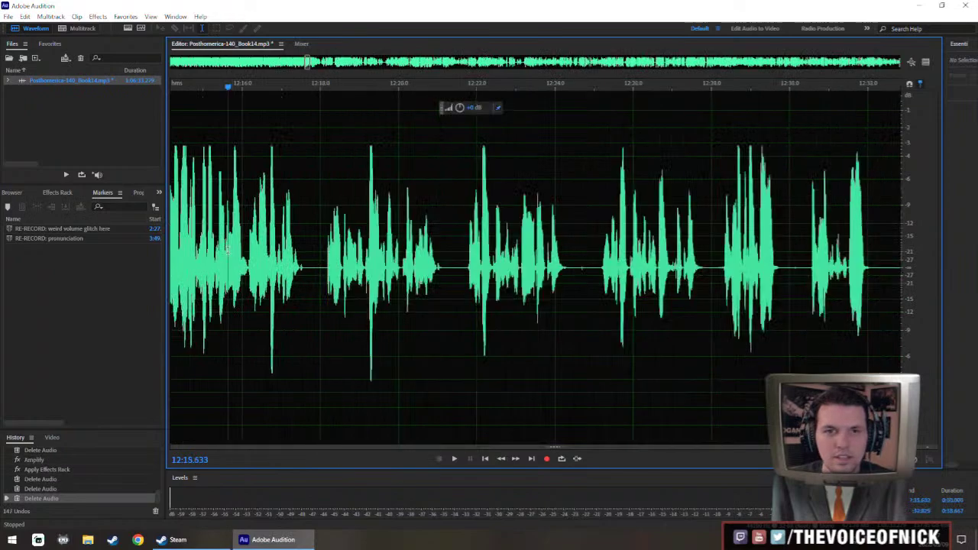
key("space")
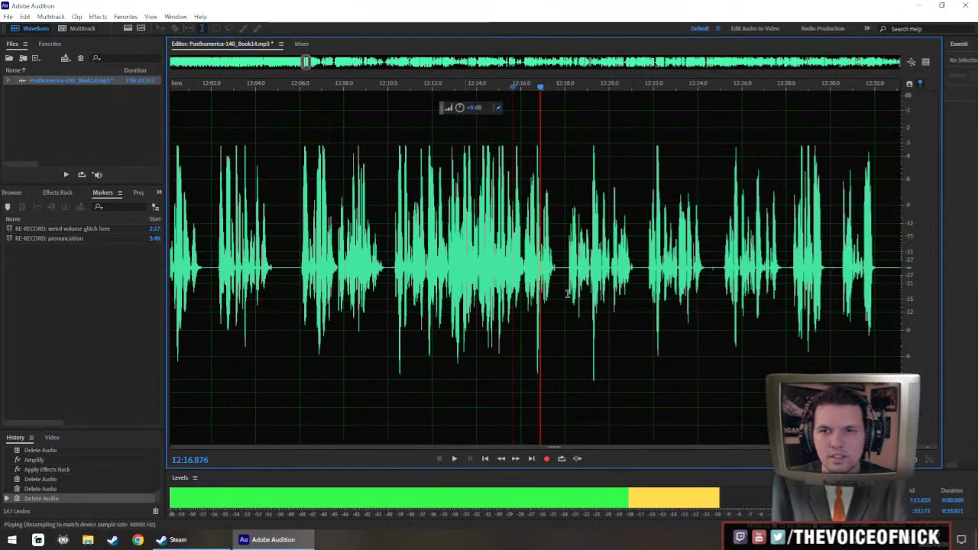
key("space")
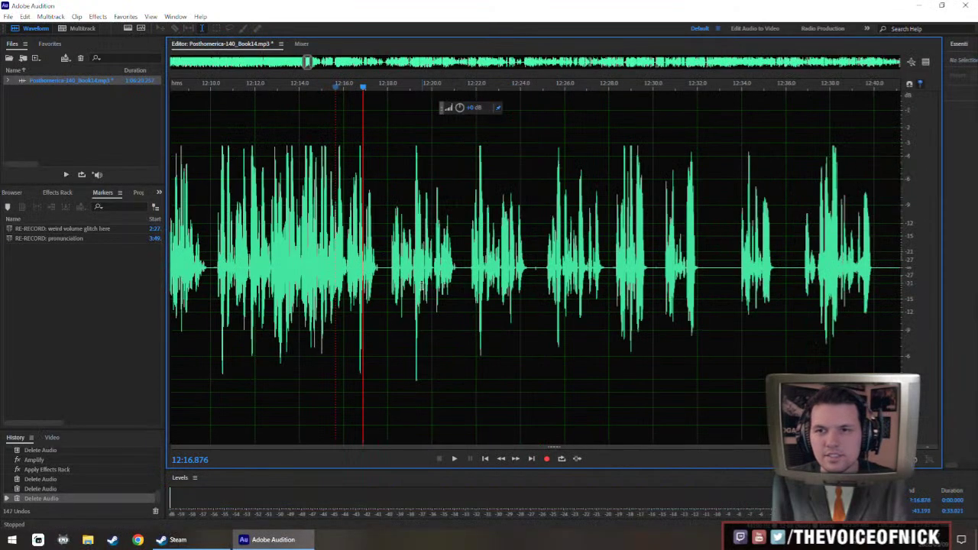
Amplify the quieter passage from about 12:16.1 to 12:27.8 and apply the effects rack to it.
scroll(378, 282, "up", 2)
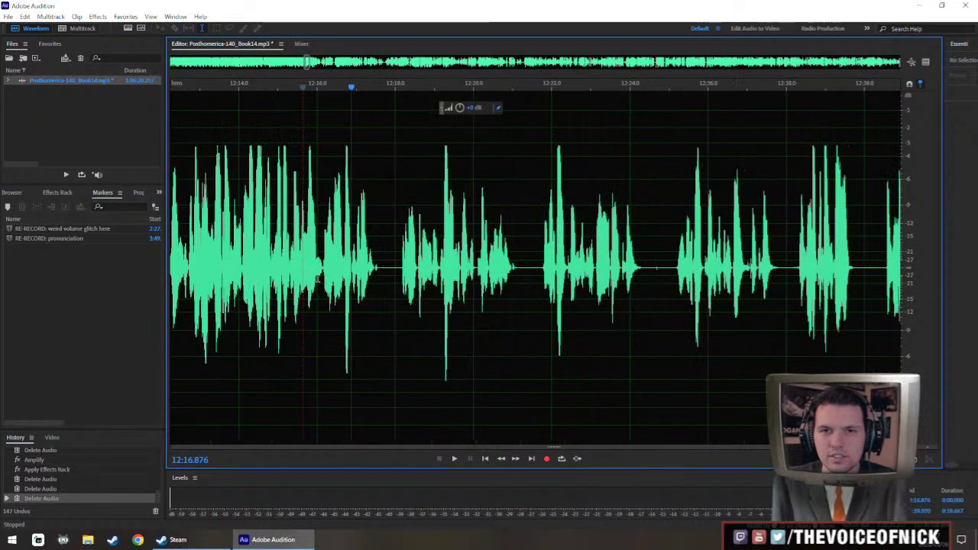
left_click_drag(322, 264, 783, 289)
scroll(788, 291, "down", 4)
scroll(788, 291, "up", 4)
scroll(414, 182, "down", 5)
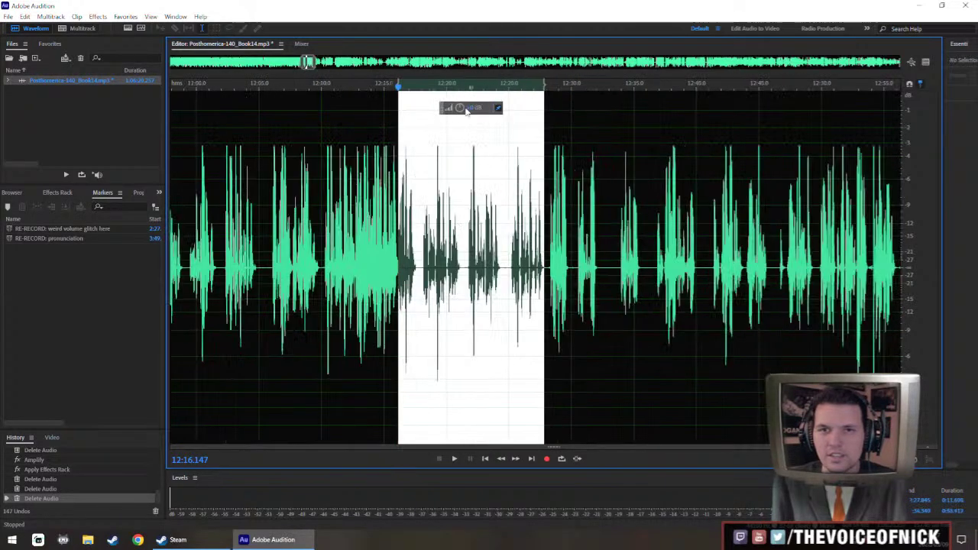
left_click_drag(467, 110, 468, 100)
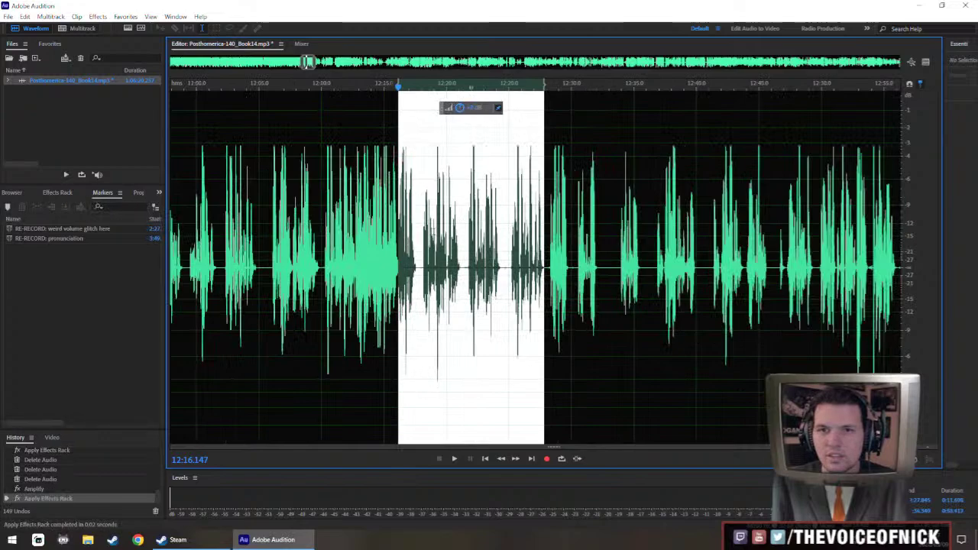
scroll(428, 252, "up", 4)
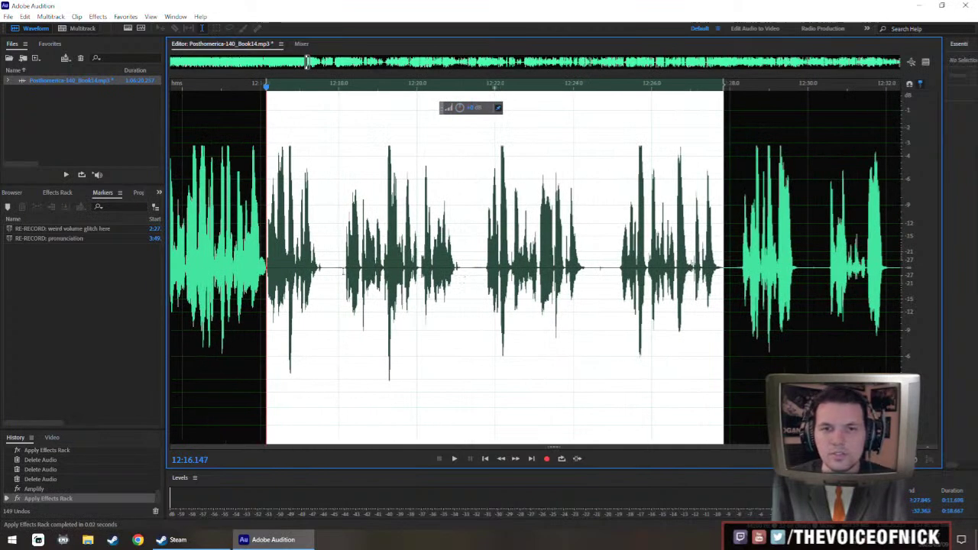
left_click(339, 272)
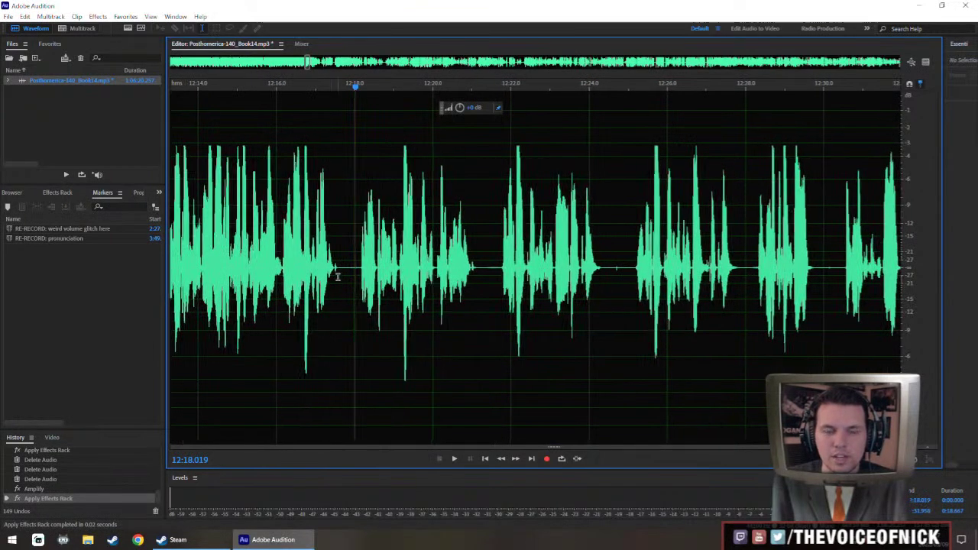
left_click(356, 280)
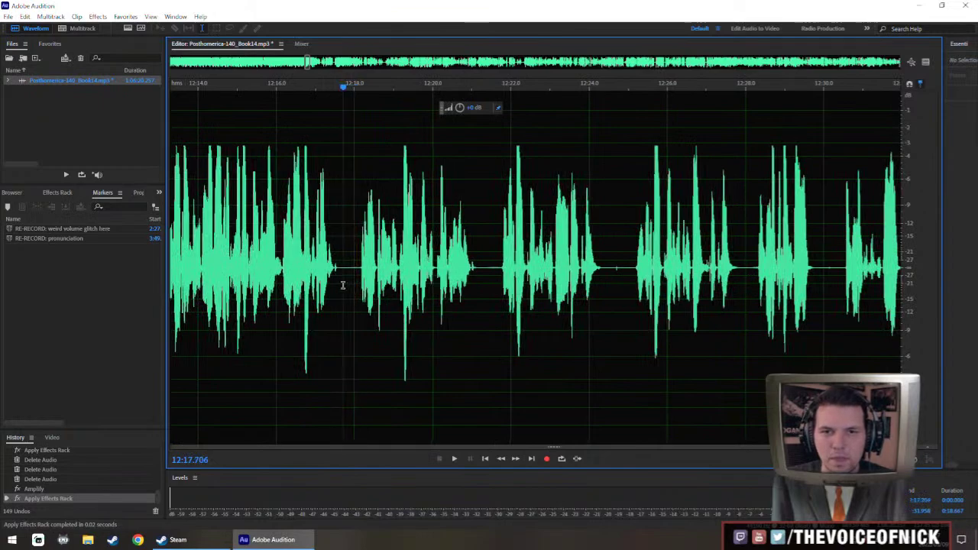
scroll(345, 307, "up", 1)
scroll(345, 307, "down", 1)
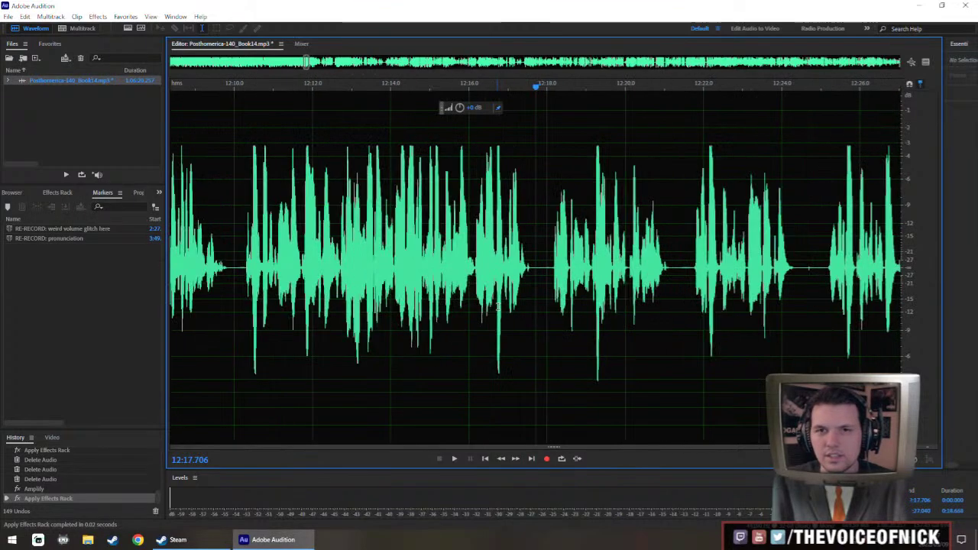
scroll(535, 311, "down", 1)
left_click_drag(573, 319, 410, 318)
left_click_drag(506, 312, 467, 308)
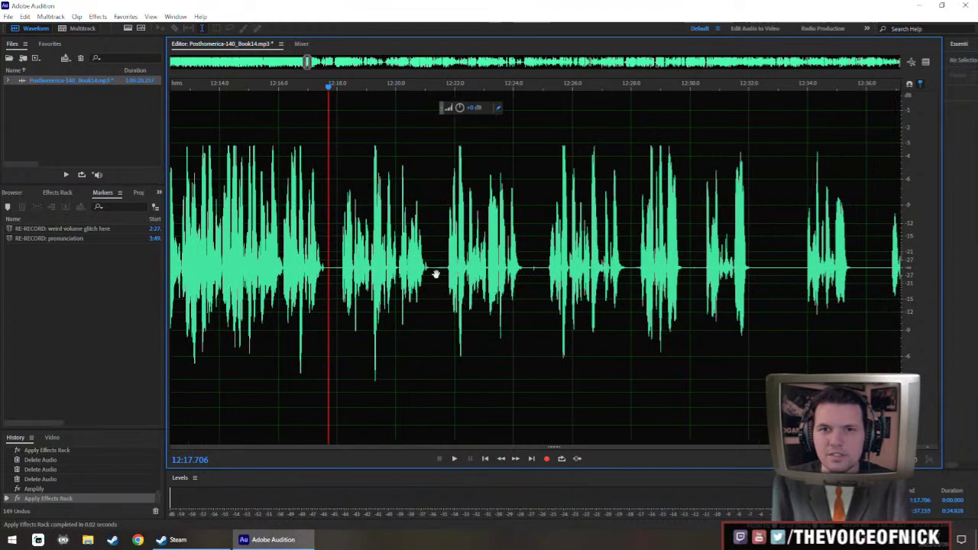
left_click_drag(436, 273, 426, 280)
left_click_drag(305, 255, 321, 260)
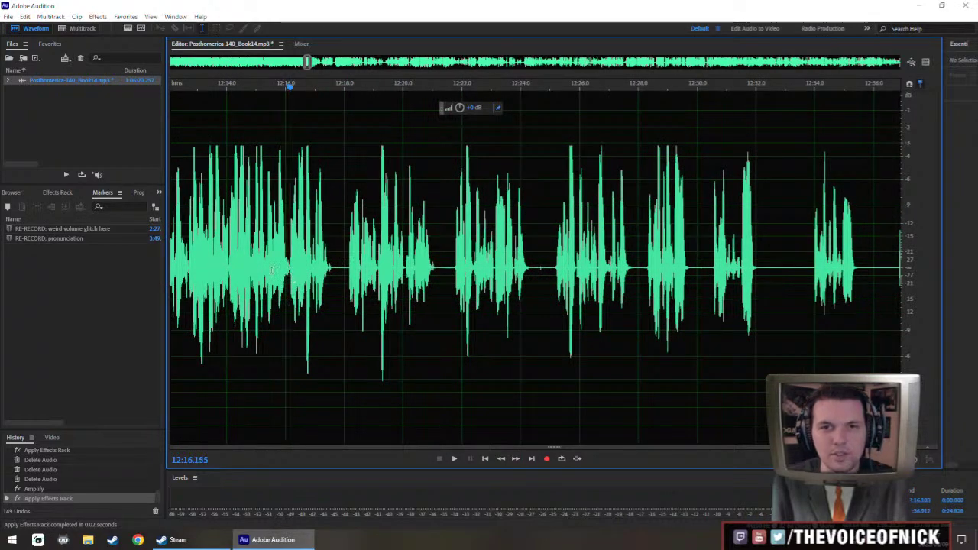
Listen through the amplified passage and delete the repeated take from about 12:21.7 to 12:25.2.
key("space")
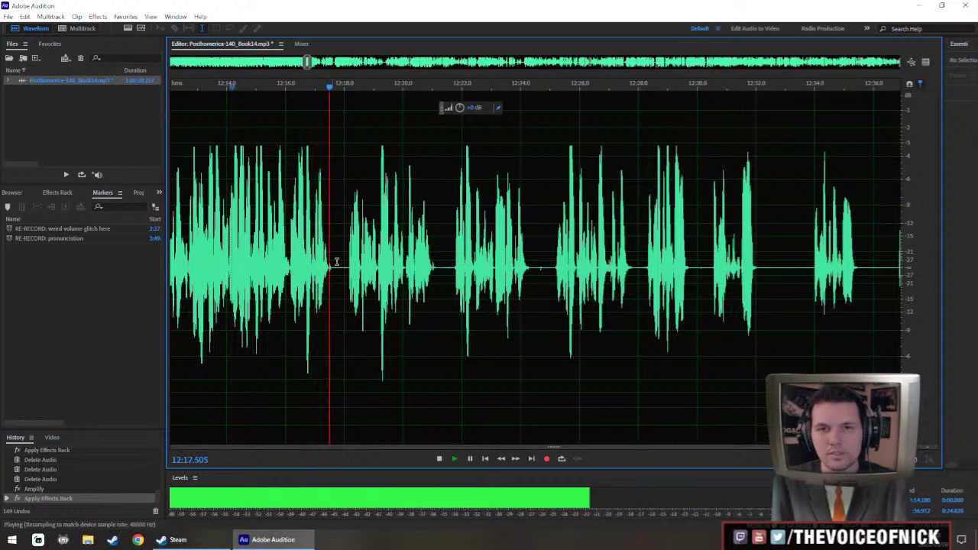
scroll(322, 290, "up", 3)
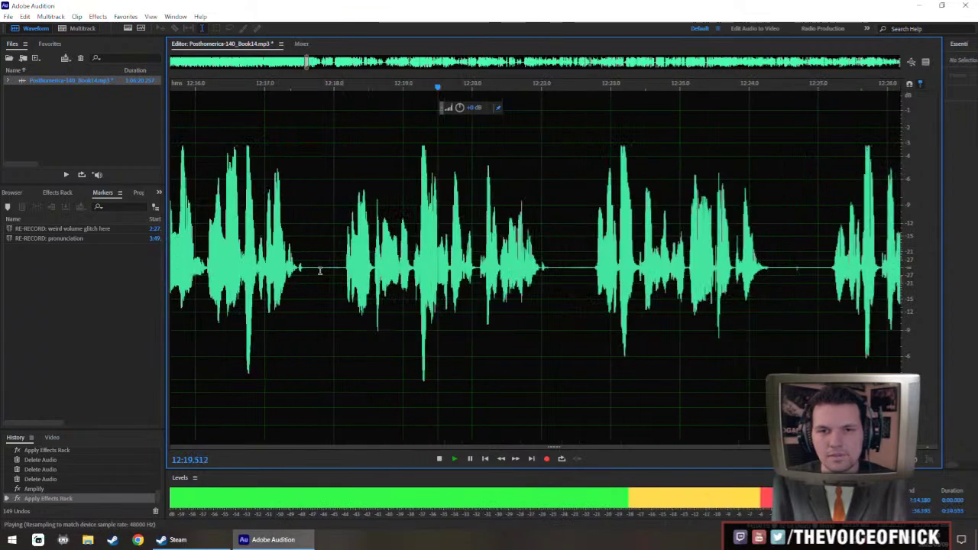
scroll(329, 281, "down", 2)
left_click_drag(421, 263, 425, 262)
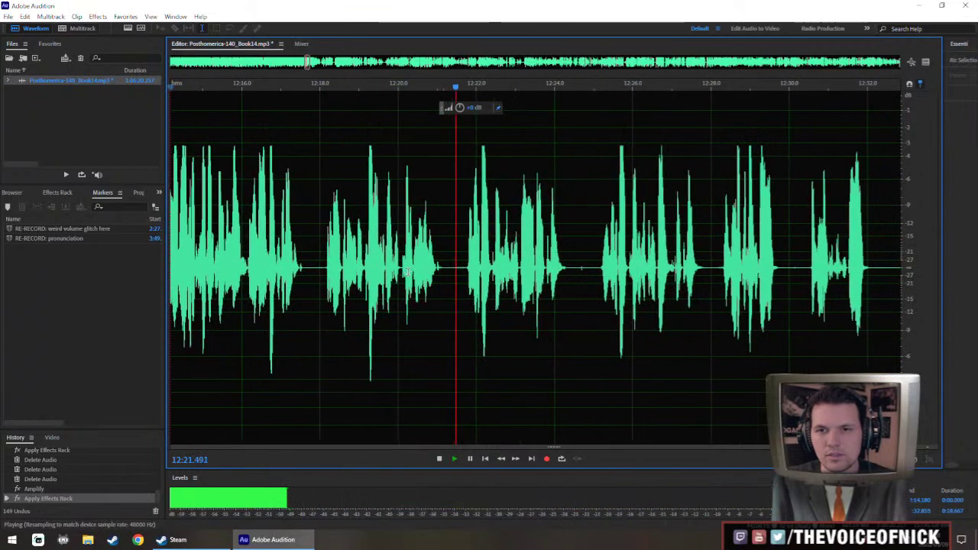
scroll(430, 288, "up", 2)
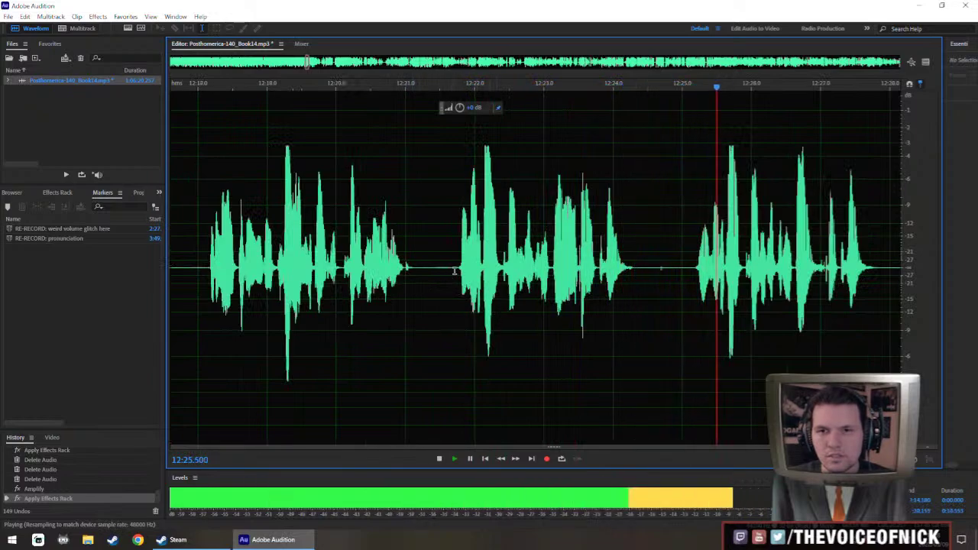
left_click_drag(454, 282, 694, 331)
key("Delete")
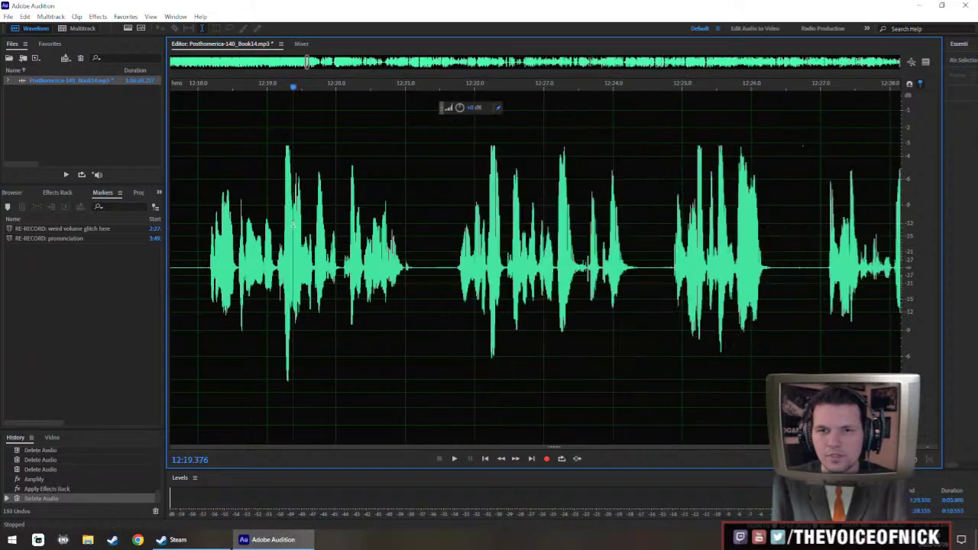
Listen across the new join from about 12:19.4, and sample the takes starting at about 12:30.5 and 12:33.3.
scroll(293, 223, "down", 10)
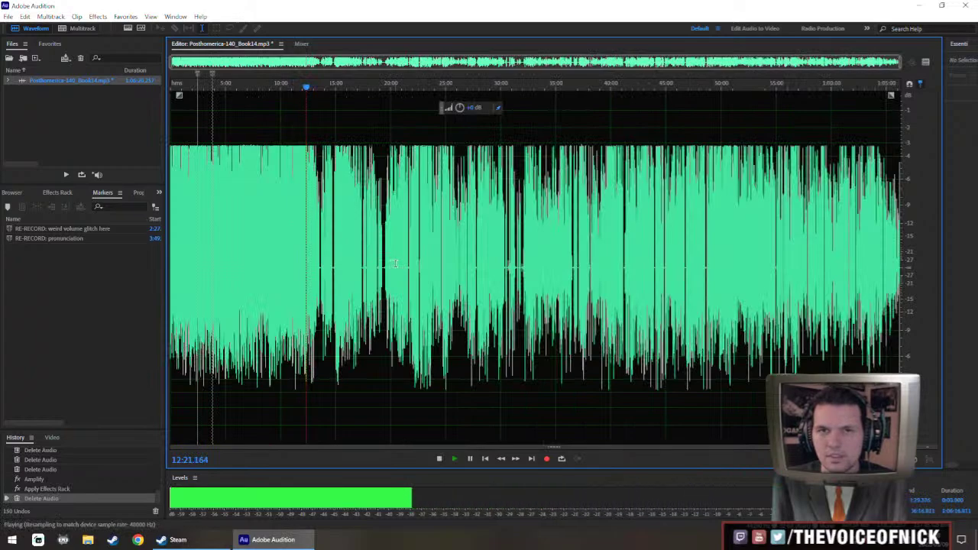
scroll(394, 263, "up", 10)
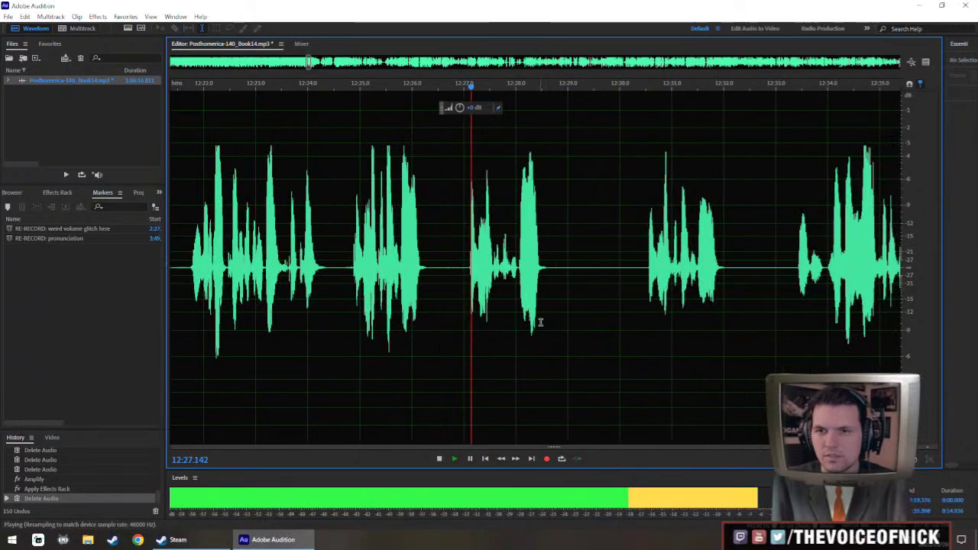
left_click(644, 287)
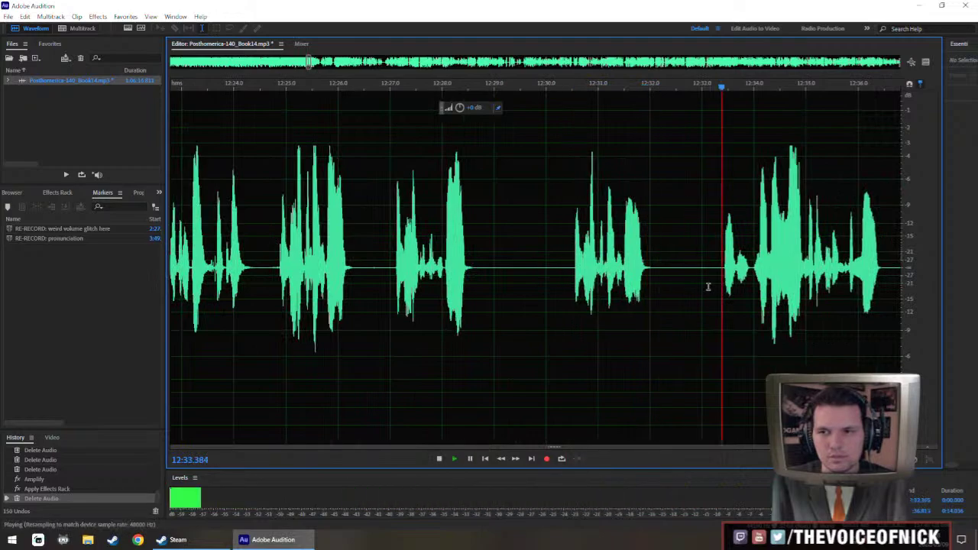
key("space")
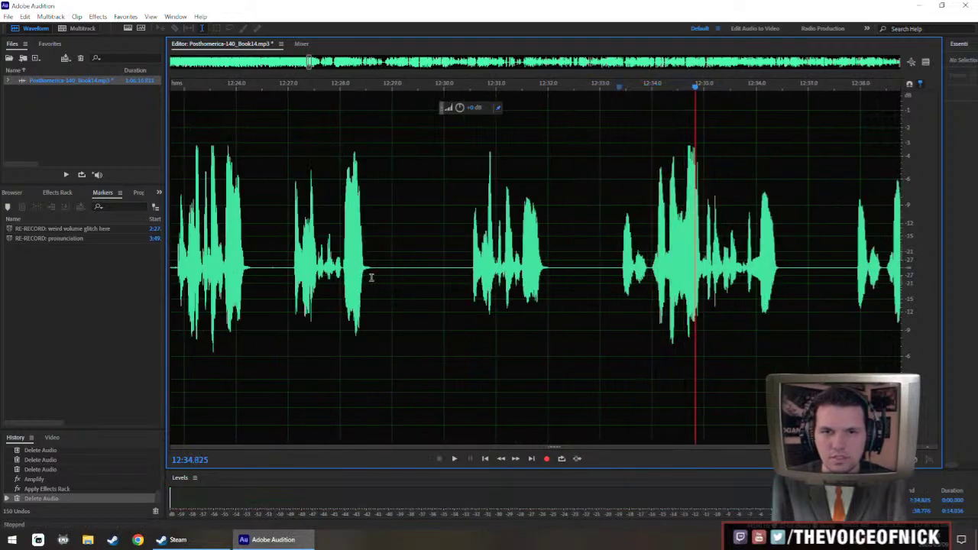
Replay the phrase around 12:24.9 and delete the take with its pause from about 12:24.9 to 12:27.1.
left_click(228, 275)
key("space")
scroll(233, 275, "left", 1)
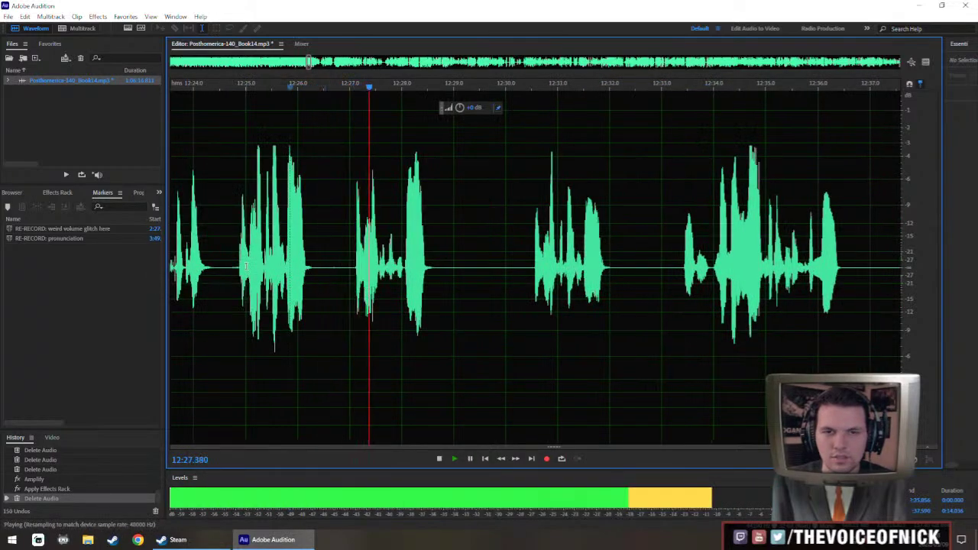
left_click(269, 273)
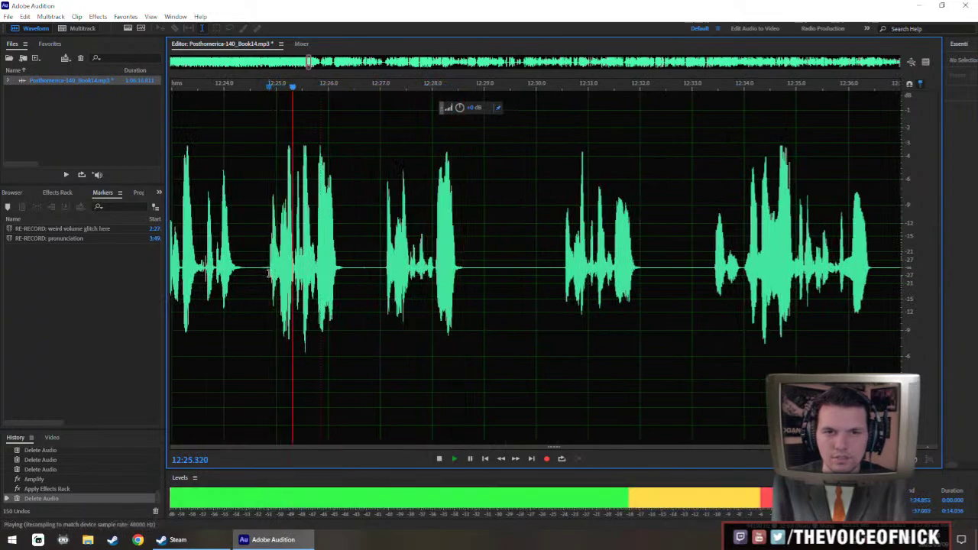
left_click_drag(269, 272, 386, 328)
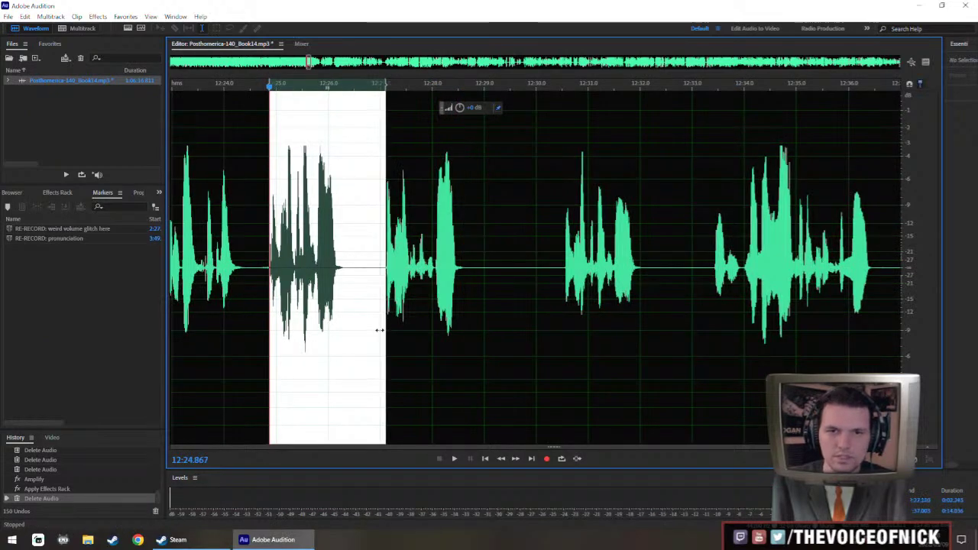
key("Delete")
Listen to the following take from about 12:28.1 and delete the stretch from about 12:26.4 to 12:29.8.
key("space")
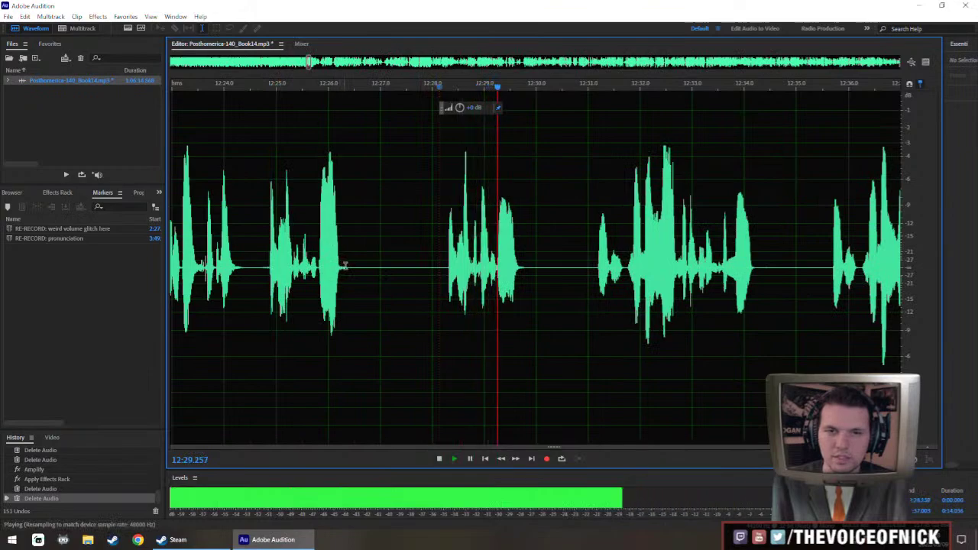
left_click_drag(348, 265, 524, 313)
key("Delete")
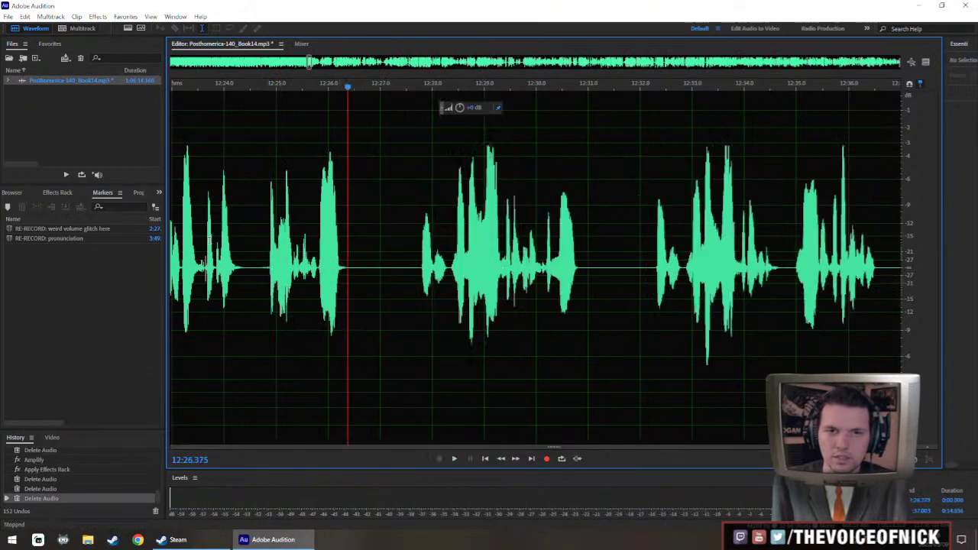
Amplify the quiet syllables from about 12:25.3 to 12:25.8, and the phrase from 12:24.7 to 12:25.8 by about 2.3 dB, applying the effects rack to both.
left_click(190, 235)
key("space")
scroll(343, 246, "down", 3)
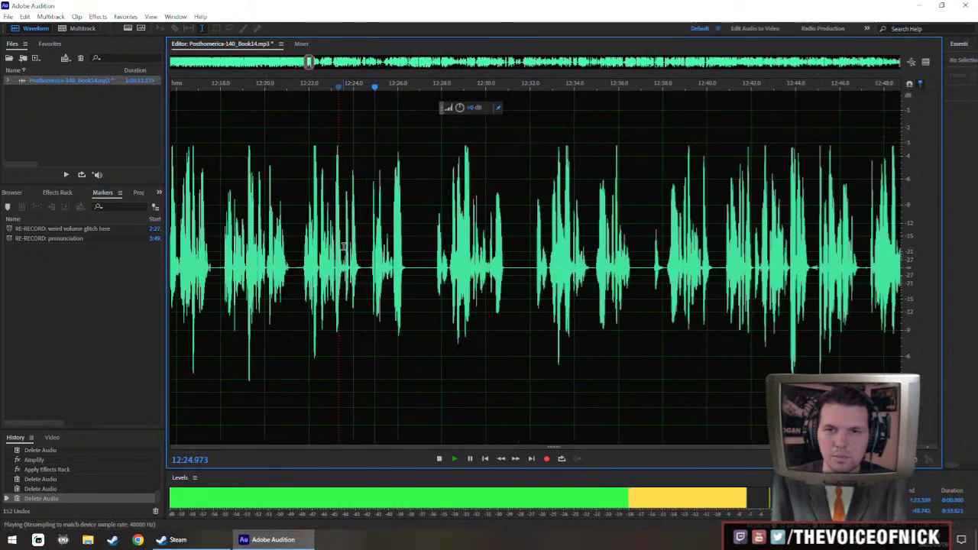
scroll(394, 253, "up", 3)
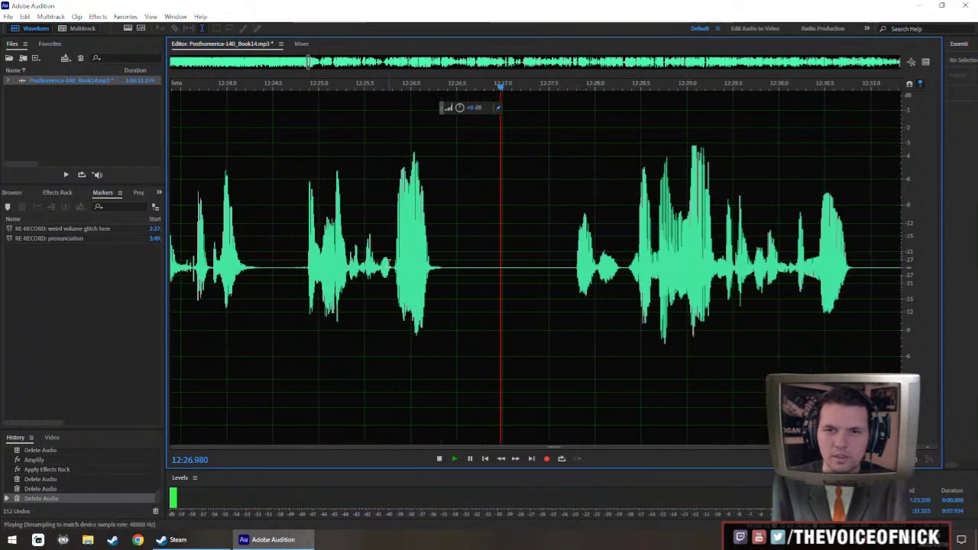
left_click_drag(393, 269, 344, 298)
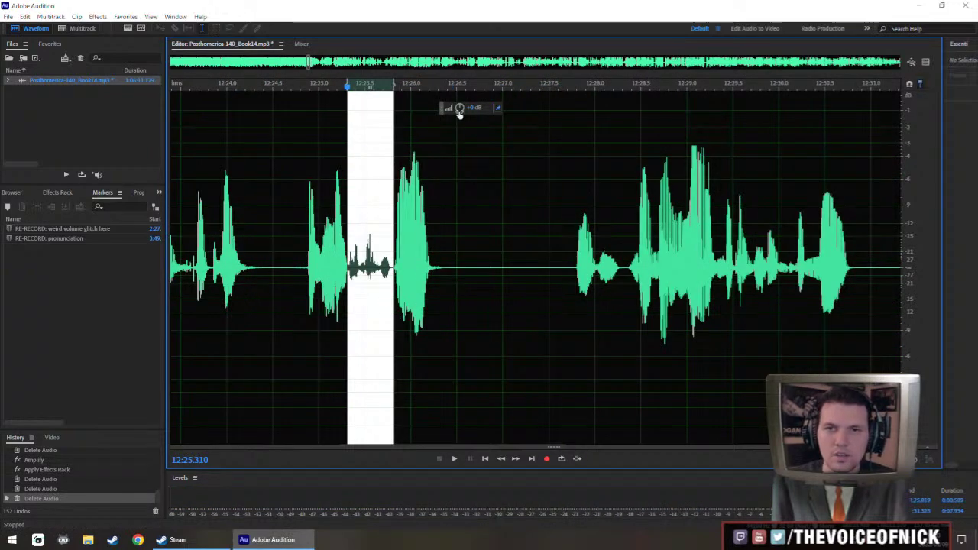
left_click_drag(294, 274, 391, 288)
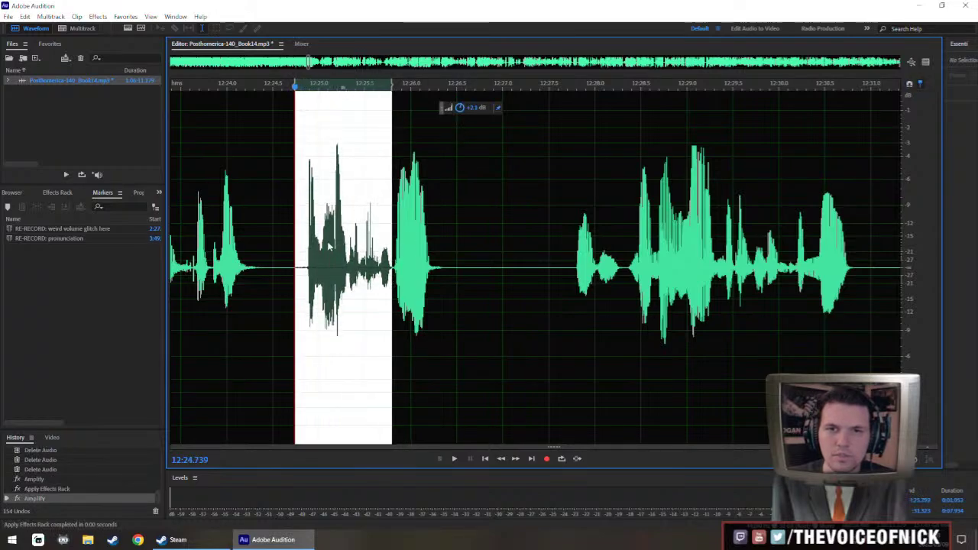
Listen to the adjusted phrase from about 12:22.8, and sample the take starting at about 12:32.3.
scroll(329, 246, "down", 3)
left_click(249, 218)
key("space")
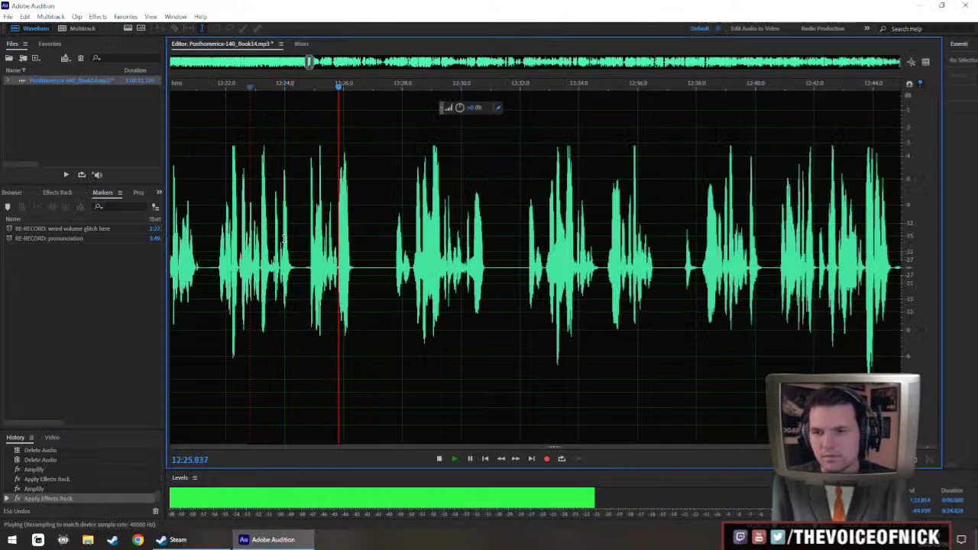
key("space")
scroll(328, 235, "up", 2)
scroll(404, 310, "right", 3)
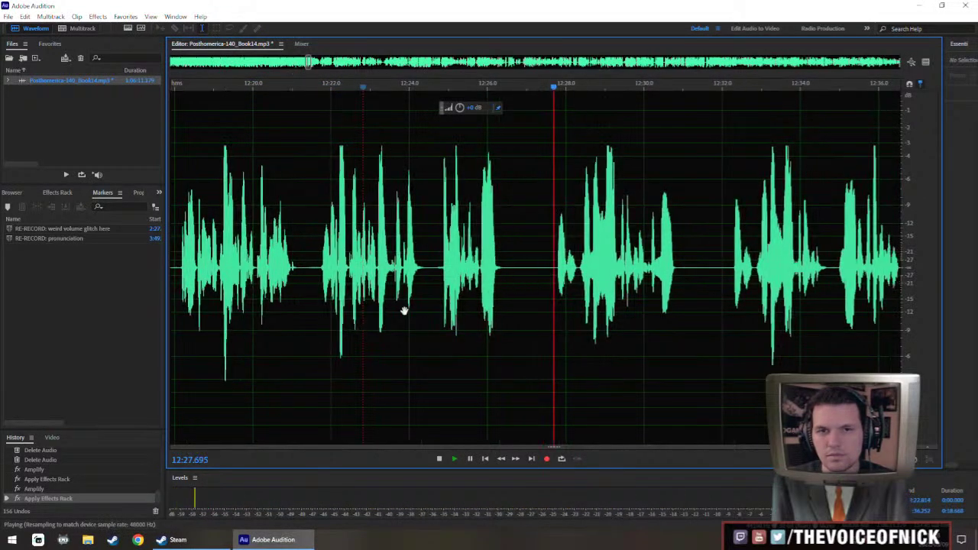
left_click(532, 274)
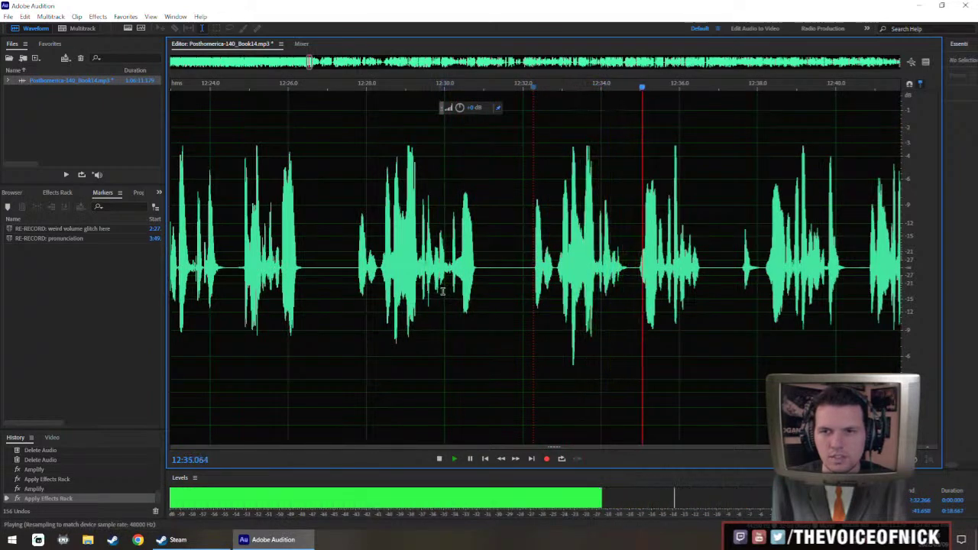
key("space")
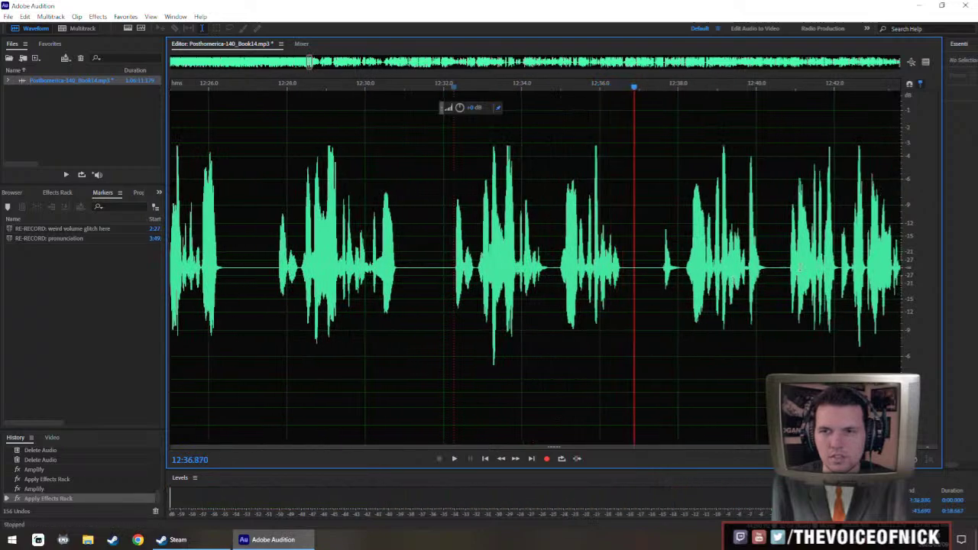
Compare the take starting at about 12:37.6 and delete the earlier take from about 12:27.6 to 12:32.3.
key("space")
left_click(679, 288)
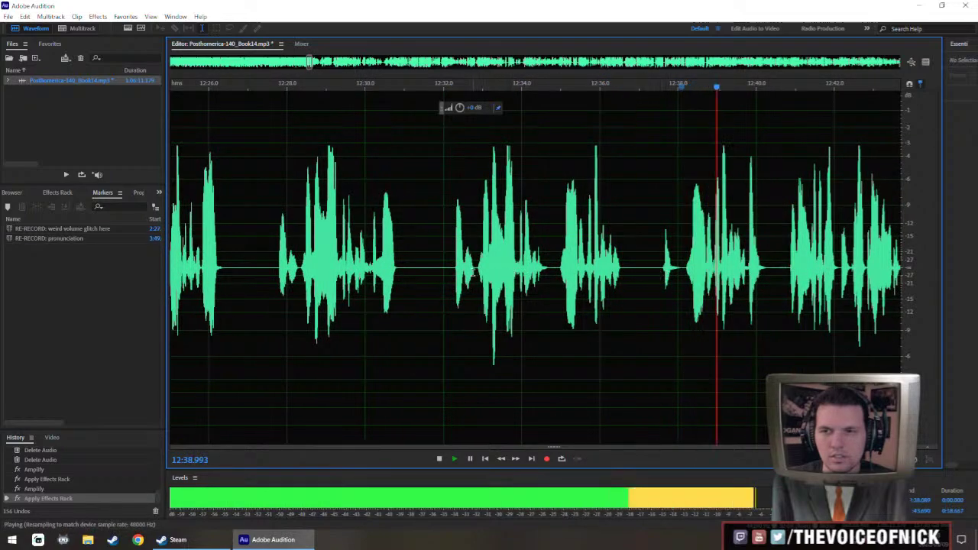
key("space")
key("space")
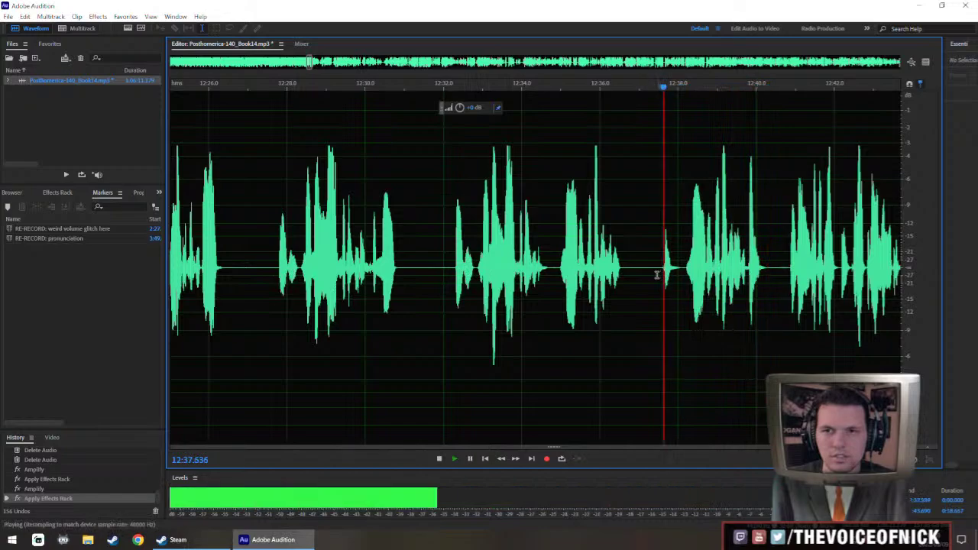
key("space")
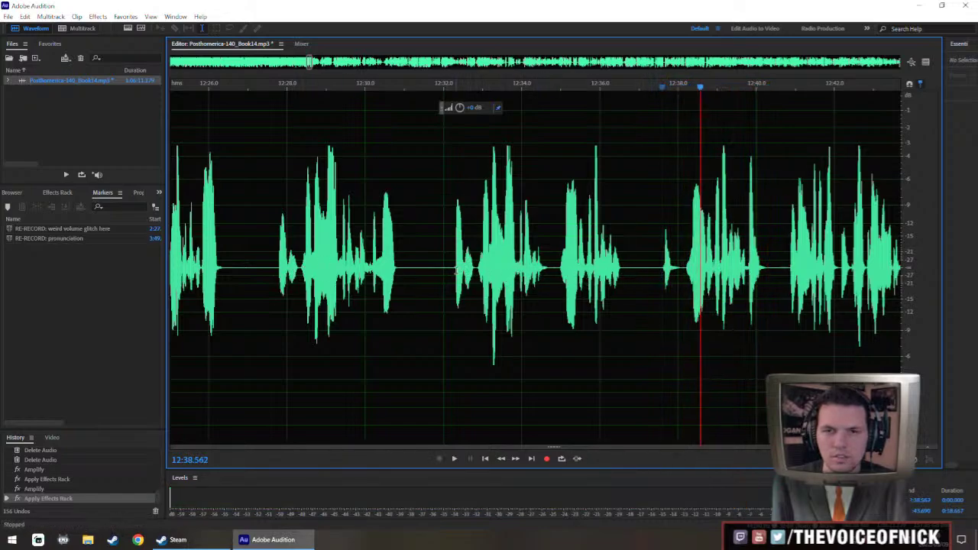
left_click_drag(456, 273, 723, 263)
key("Delete")
Amplify the quieter passage from about 12:27.5 to 12:39.0 and apply the effects rack to it.
scroll(714, 264, "down", 5)
scroll(570, 248, "right", 3)
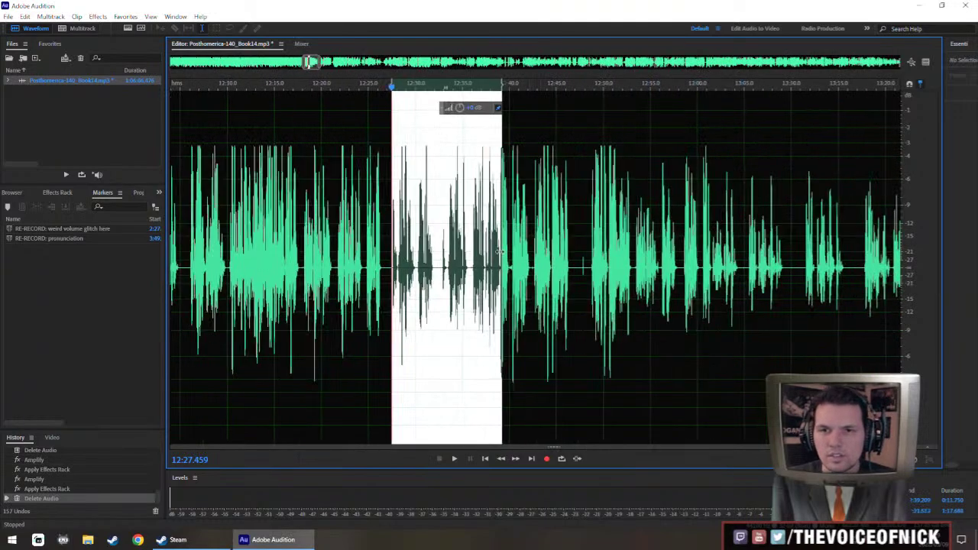
left_click_drag(499, 251, 498, 275)
scroll(488, 235, "up", 4)
scroll(440, 123, "down", 3)
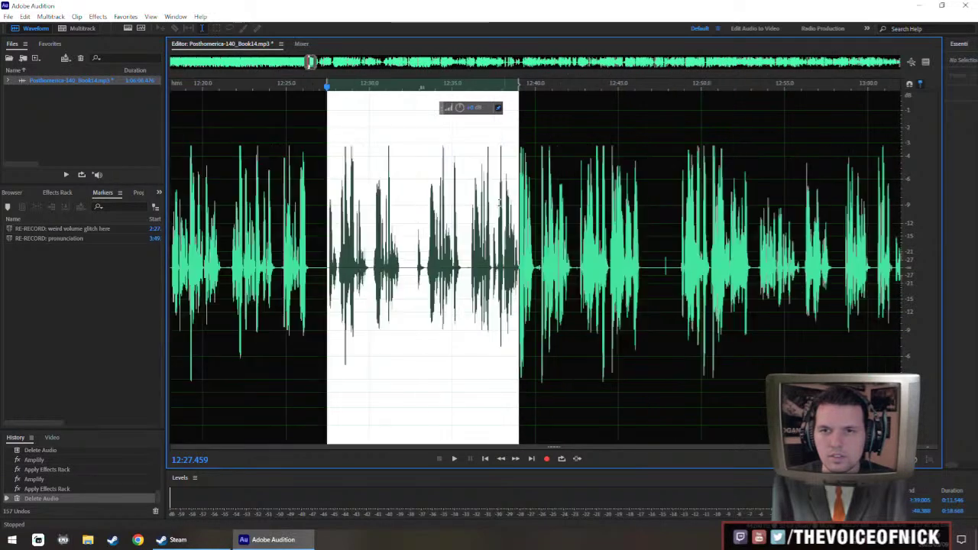
left_click_drag(458, 111, 461, 106)
key("ctrl+r")
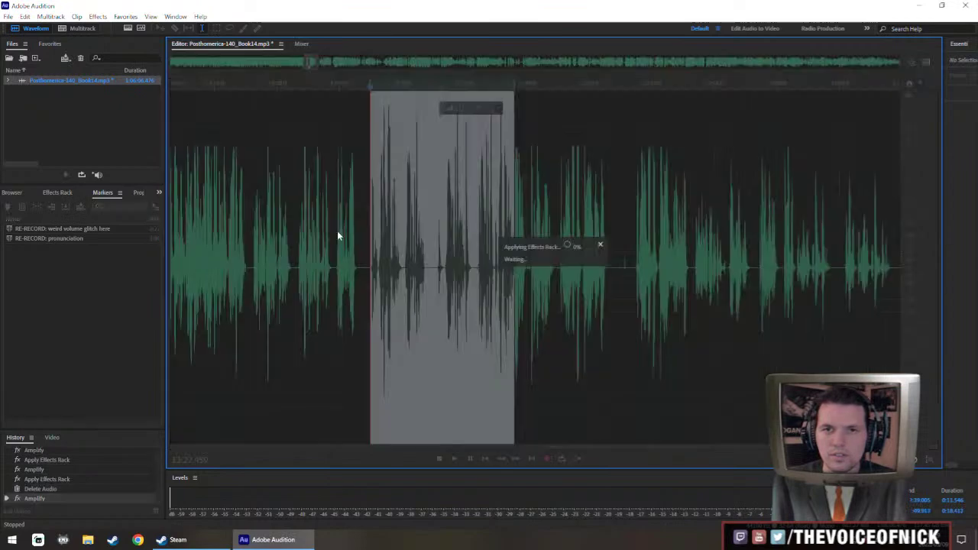
Amplify the short opening words from about 12:27.6 to 12:28.1 and apply the effects rack to them.
left_click(344, 239)
scroll(353, 257, "up", 3)
scroll(359, 276, "up", 1)
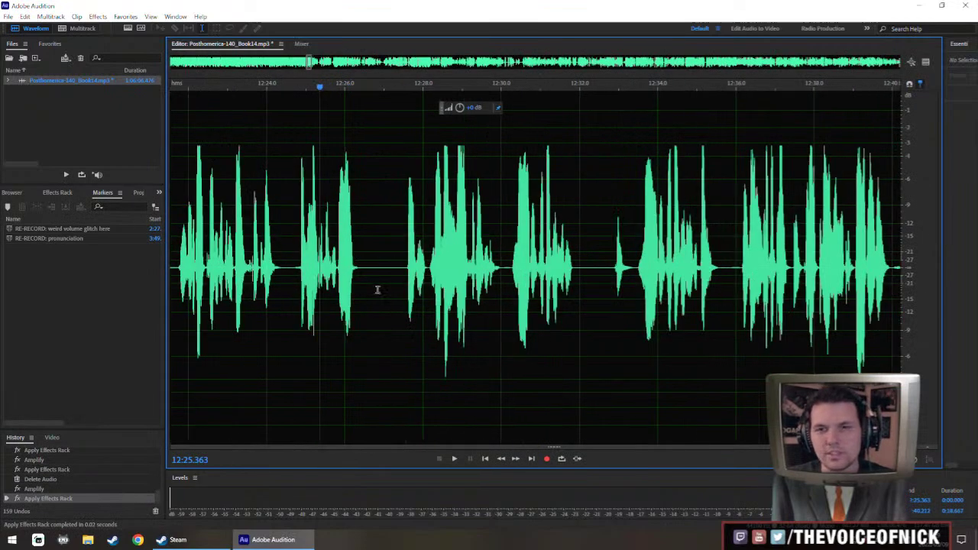
scroll(377, 290, "up", 3)
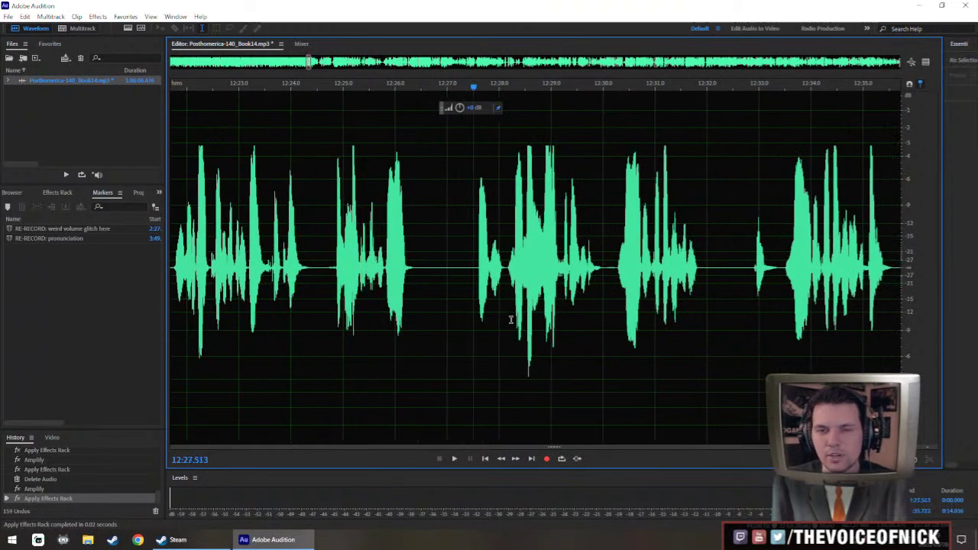
scroll(510, 319, "up", 2)
left_click_drag(421, 275, 462, 313)
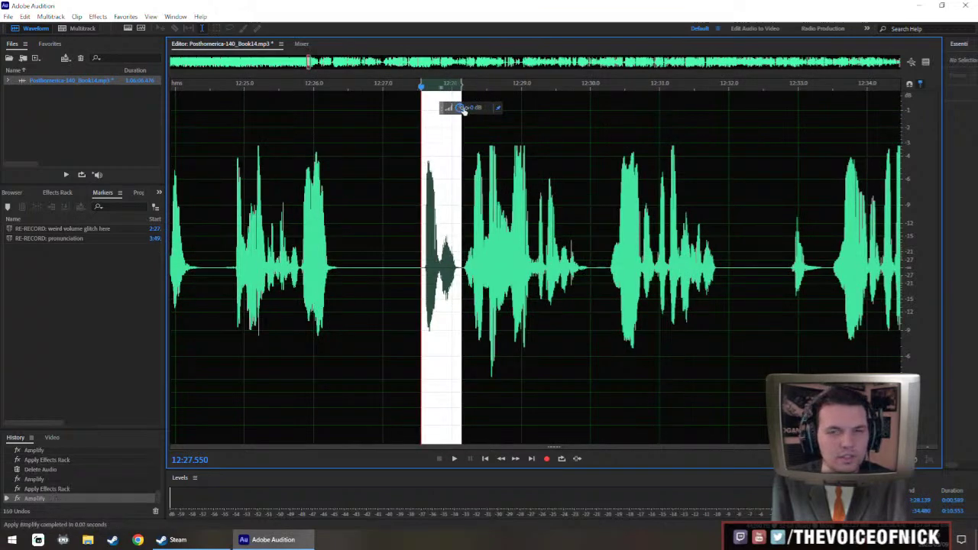
scroll(499, 258, "down", 2)
left_click_drag(421, 291, 546, 321)
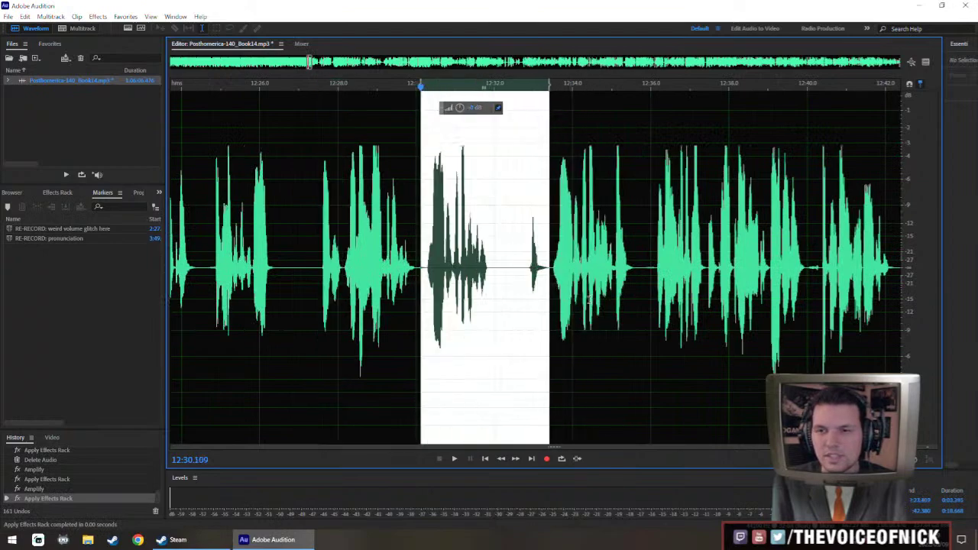
scroll(589, 300, "down", 2)
left_click(399, 293)
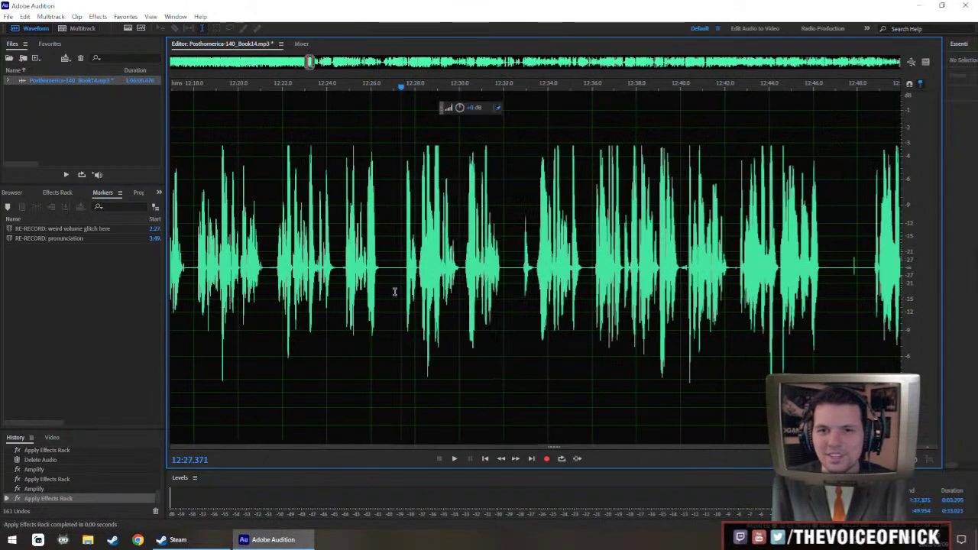
scroll(388, 301, "up", 3)
left_click_drag(534, 324, 518, 327)
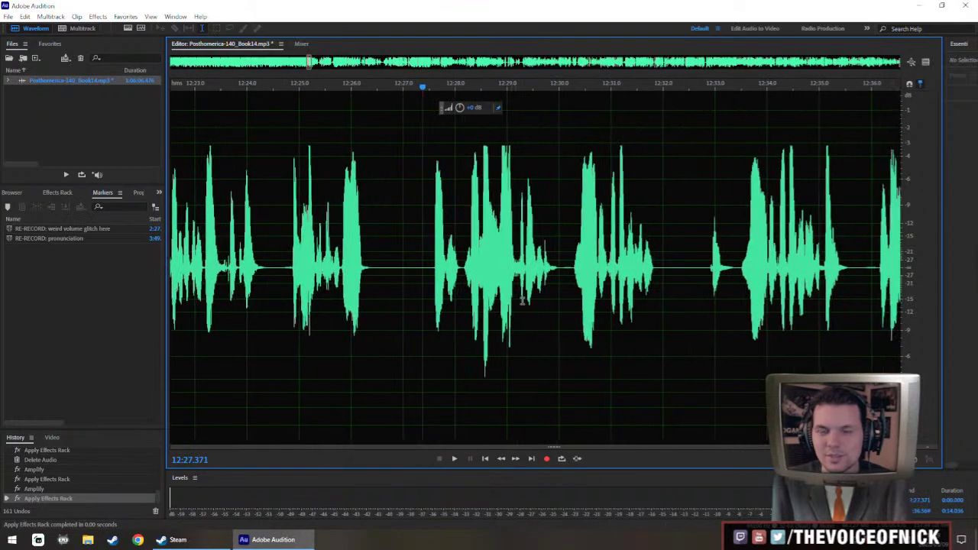
Listen from about 12:24.7, compare the take at about 12:33.4, and select the audio from about 12:30.3 to 12:33.5.
scroll(523, 301, "up", 1)
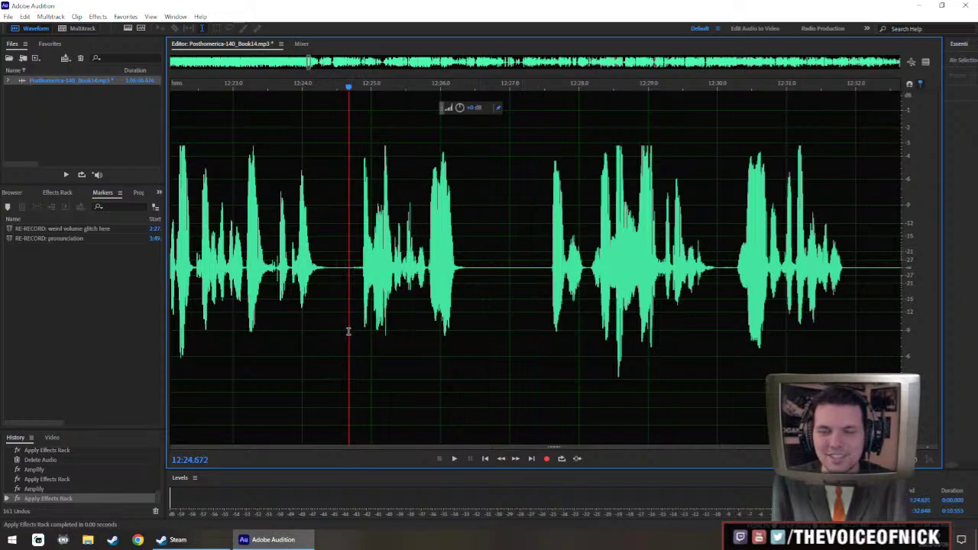
key("space")
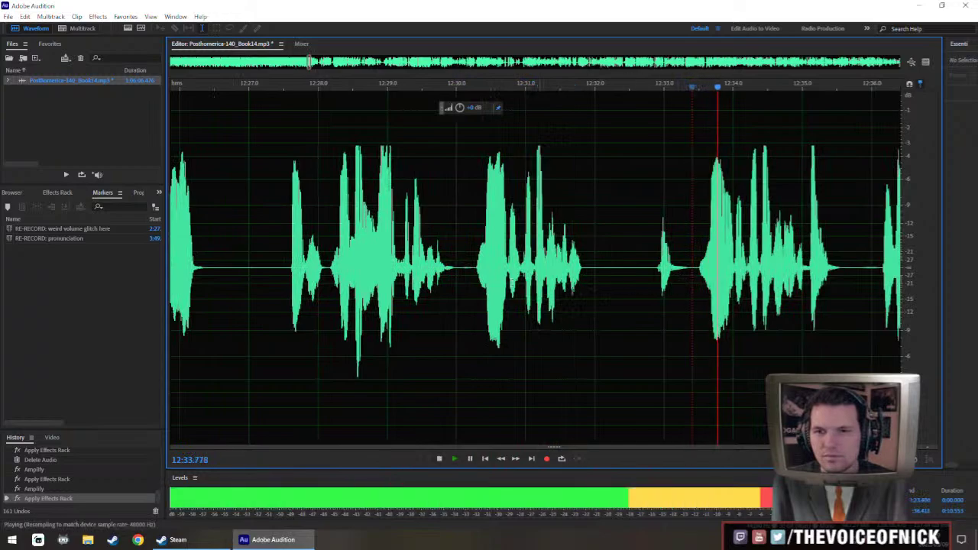
left_click_drag(474, 269, 698, 275)
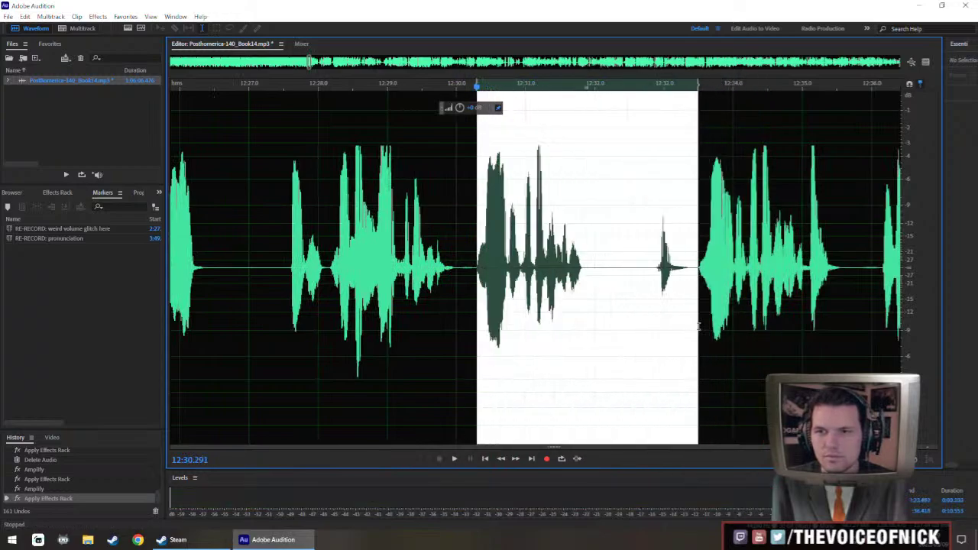
Listen to the repeated phrase and delete the unwanted section from about 12:31.0 to 12:34.2.
left_click(509, 283)
key("space")
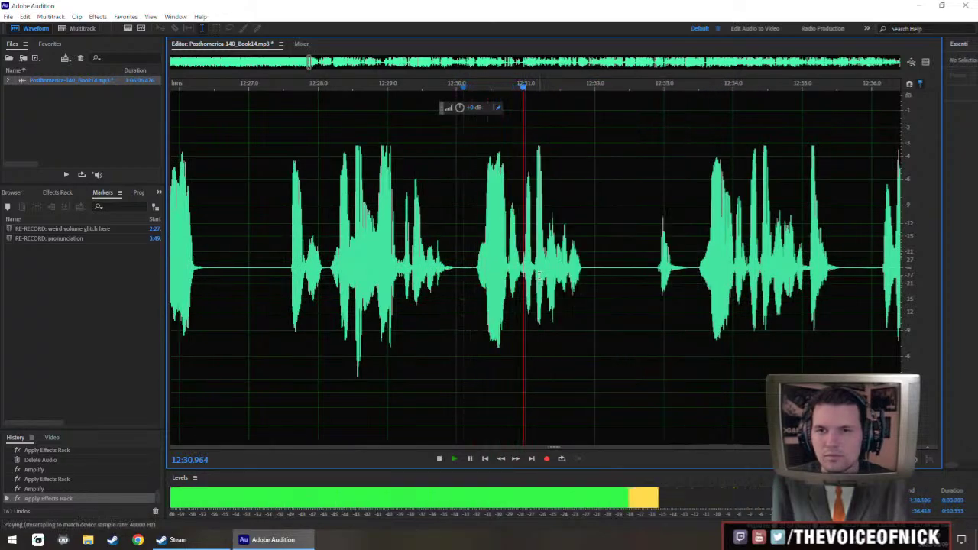
left_click_drag(522, 272, 744, 325)
key("Delete")
Play back the narration from about 12:28.9 to check the cut and the phrases that follow it.
left_click(379, 243)
key("space")
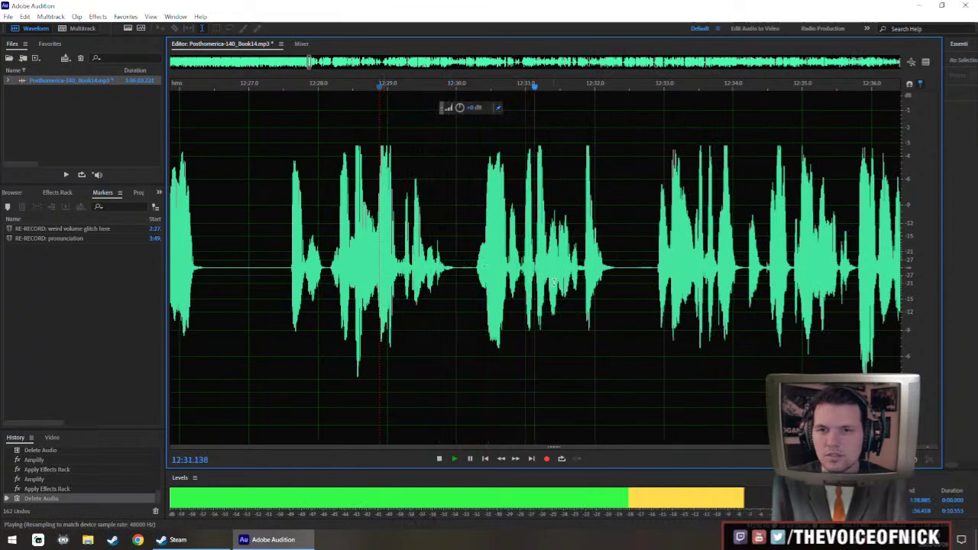
left_click_drag(625, 279, 560, 299)
scroll(547, 320, "down", 2)
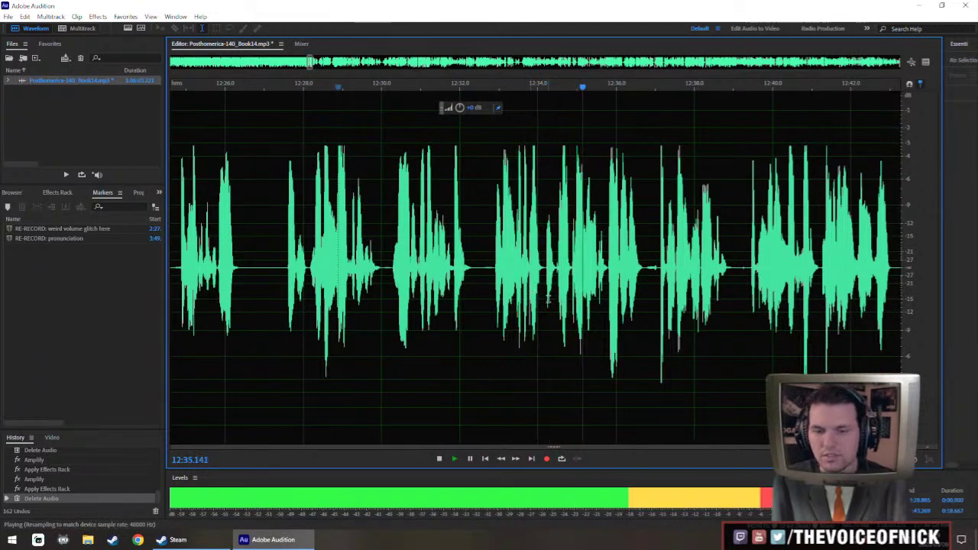
scroll(550, 298, "down", 1)
scroll(550, 299, "up", 1)
scroll(581, 306, "up", 1)
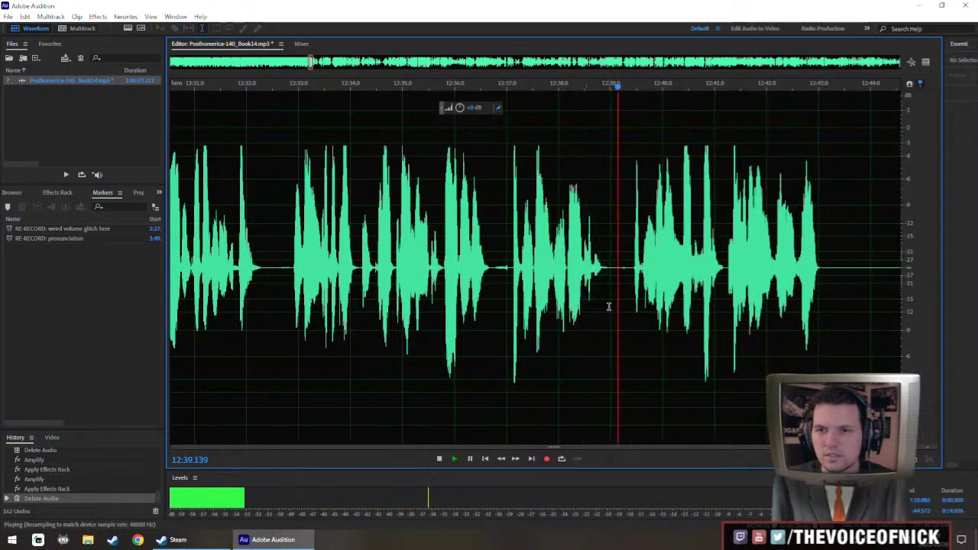
scroll(596, 294, "down", 3)
scroll(611, 287, "up", 2)
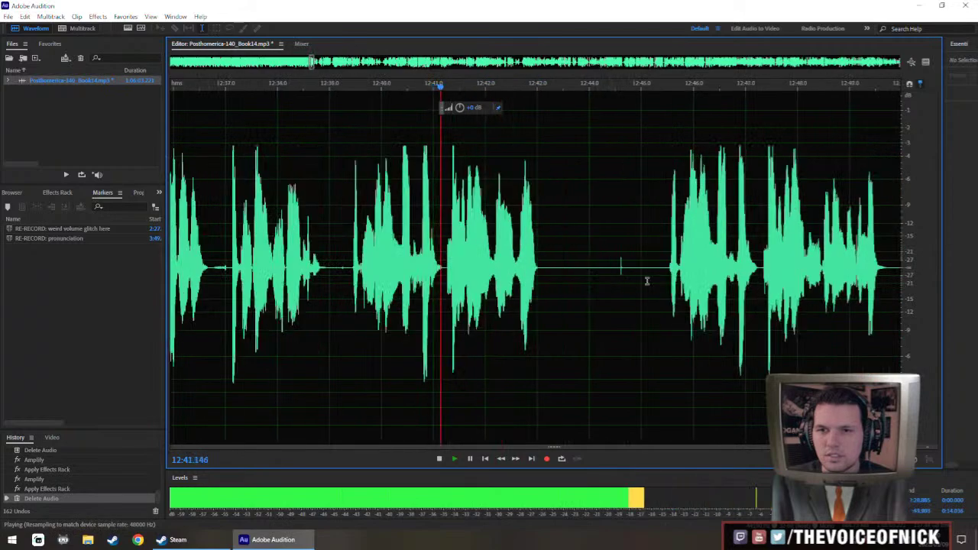
Listen to the retake starting near 12:45.5 and delete the earlier take from about 12:39.4 to 12:45.5.
left_click(670, 270)
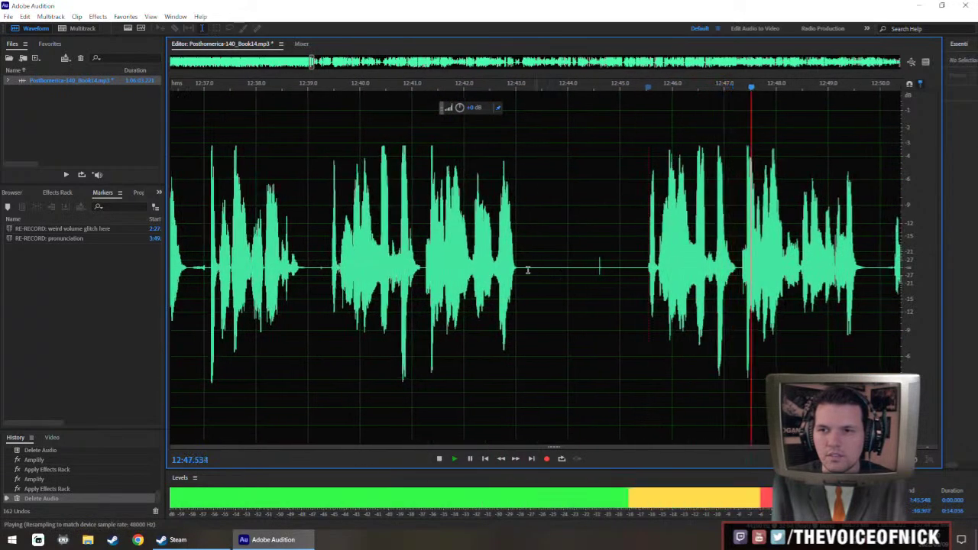
key("space")
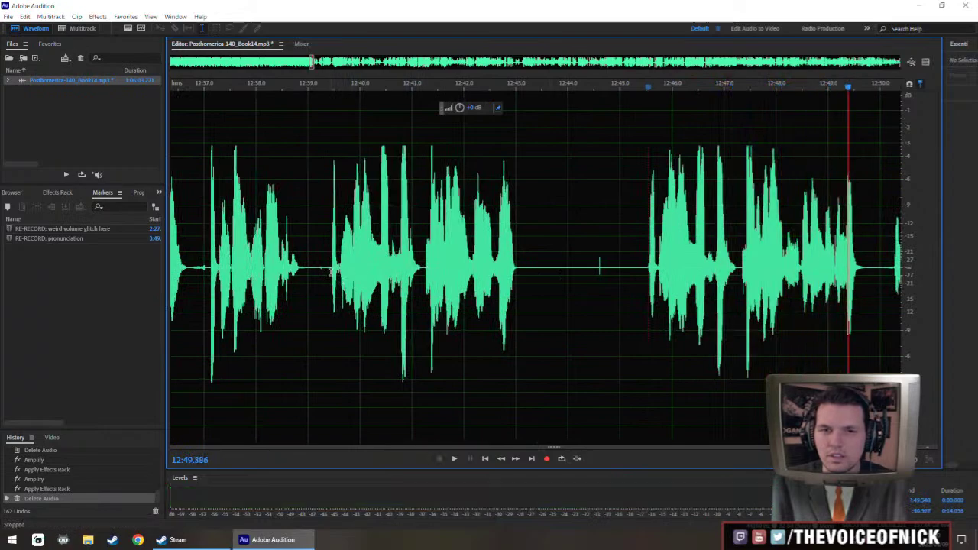
left_click_drag(331, 274, 646, 319)
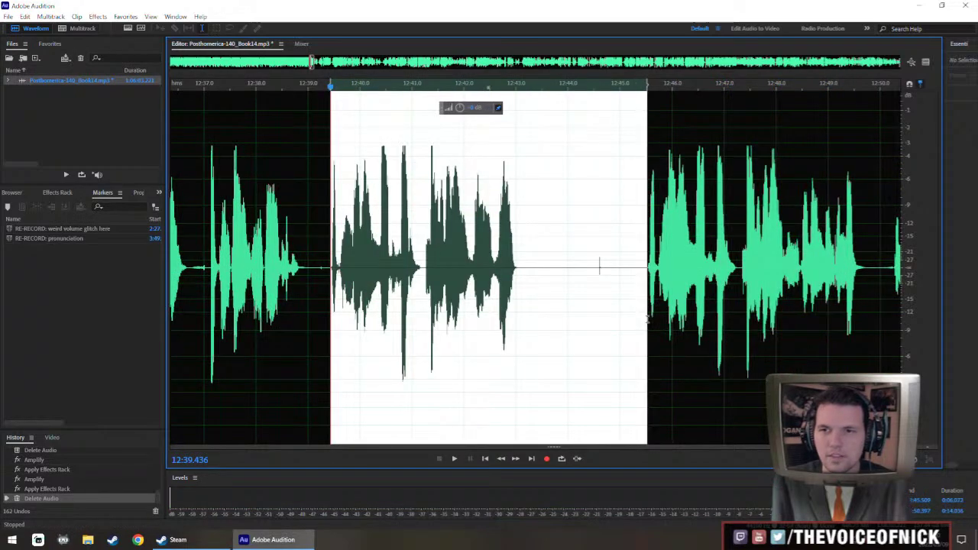
key("Delete")
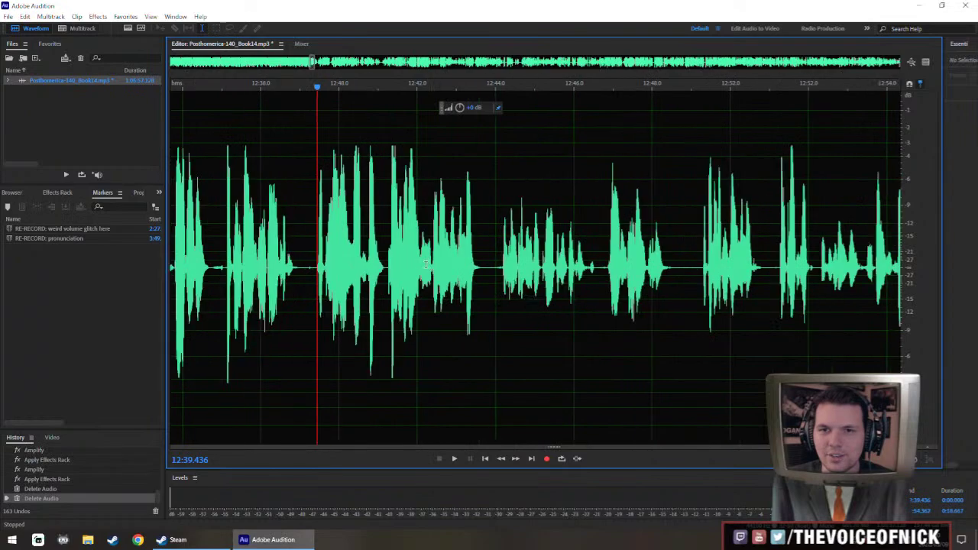
Amplify the quiet passage from about 12:42.1 to 13:44.5 and apply the effects rack to it.
left_click_drag(419, 278, 631, 315)
scroll(409, 268, "up", 3)
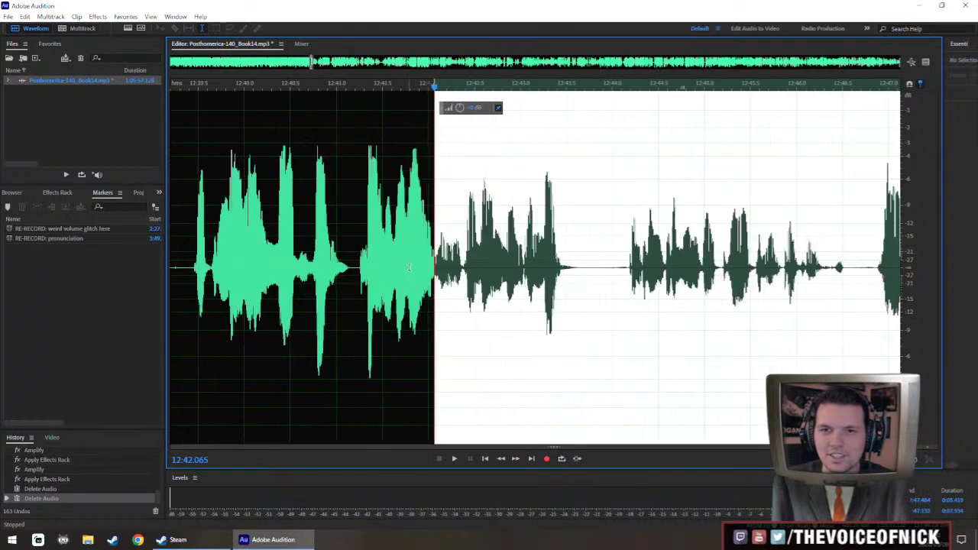
scroll(654, 241, "down", 5)
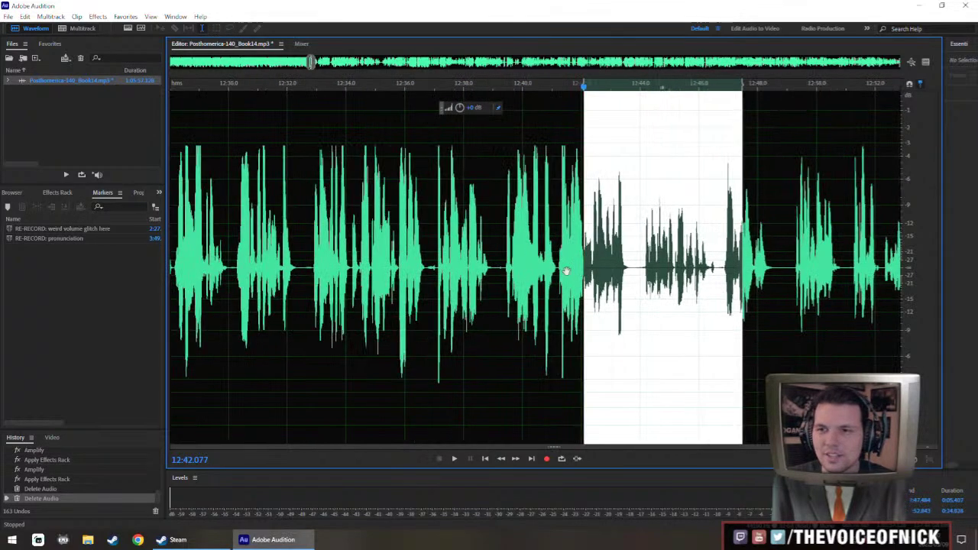
left_click_drag(513, 295, 759, 272)
scroll(636, 272, "down", 3)
scroll(726, 244, "down", 3)
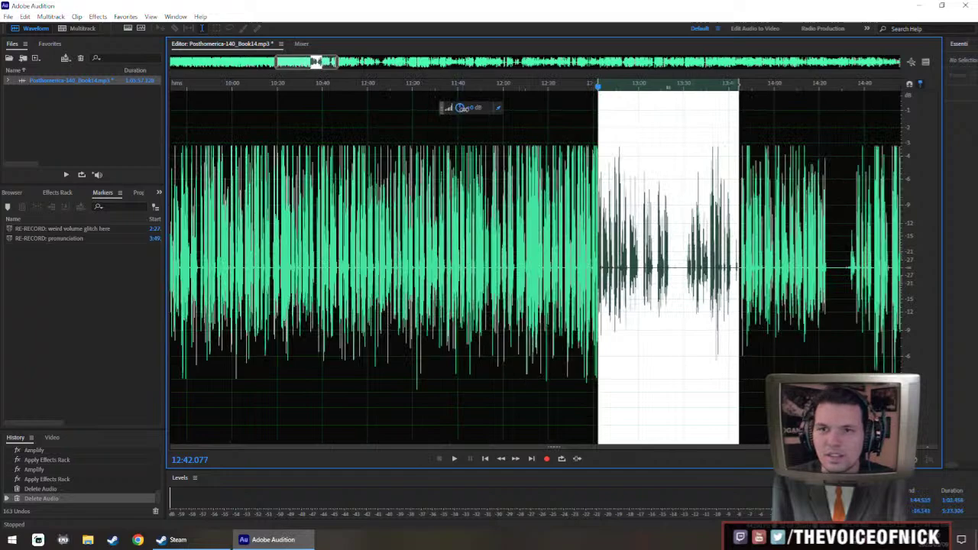
left_click_drag(462, 108, 480, 125)
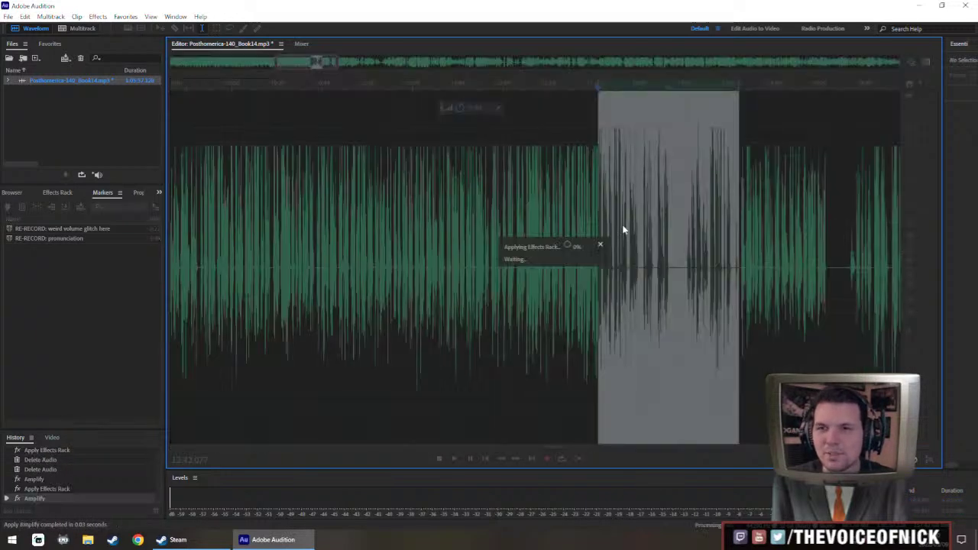
Play back the amplified passage from about 12:39.4 and compare the repeated takes near 12:52 and 12:56.
scroll(623, 229, "up", 5)
left_click(450, 259)
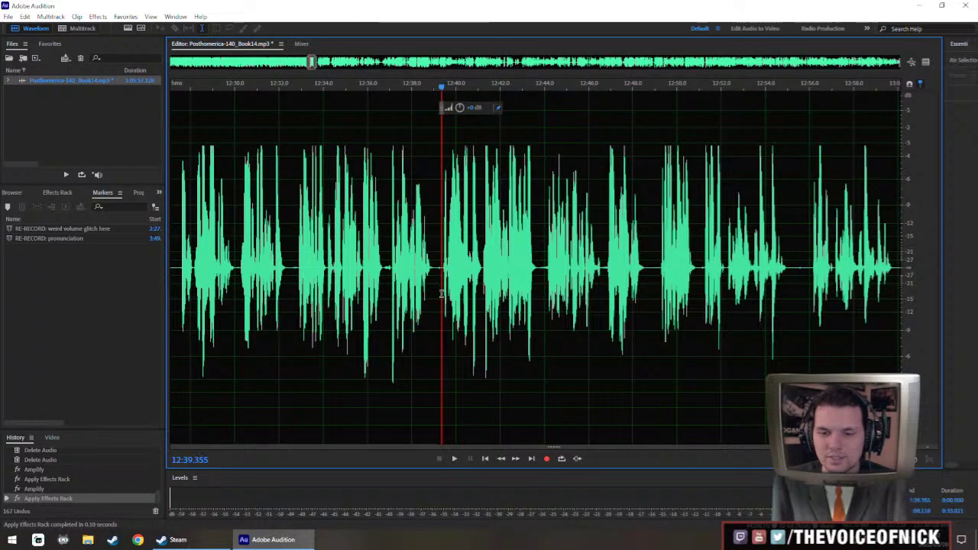
key("space")
scroll(566, 272, "up", 3)
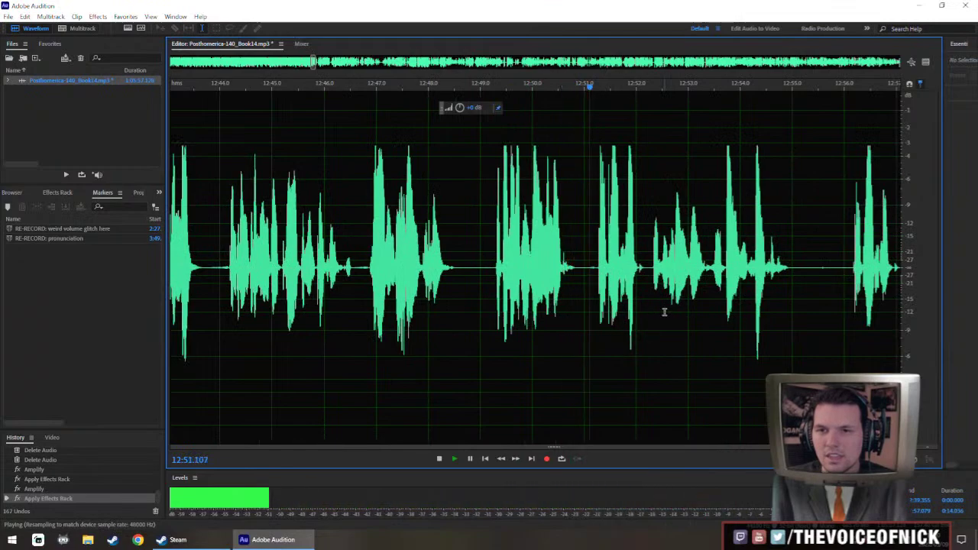
left_click_drag(694, 318, 535, 331)
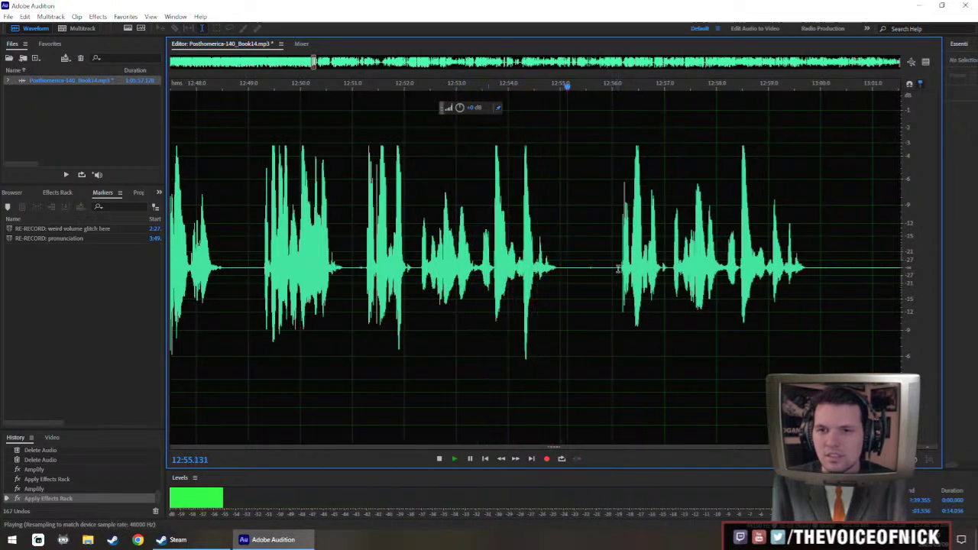
key("space")
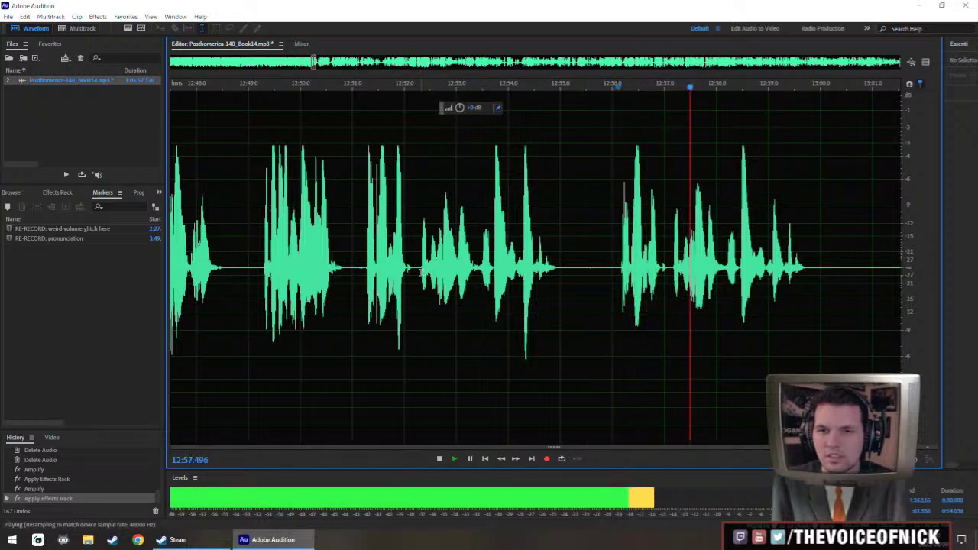
left_click_drag(421, 305, 618, 316)
left_click(574, 280)
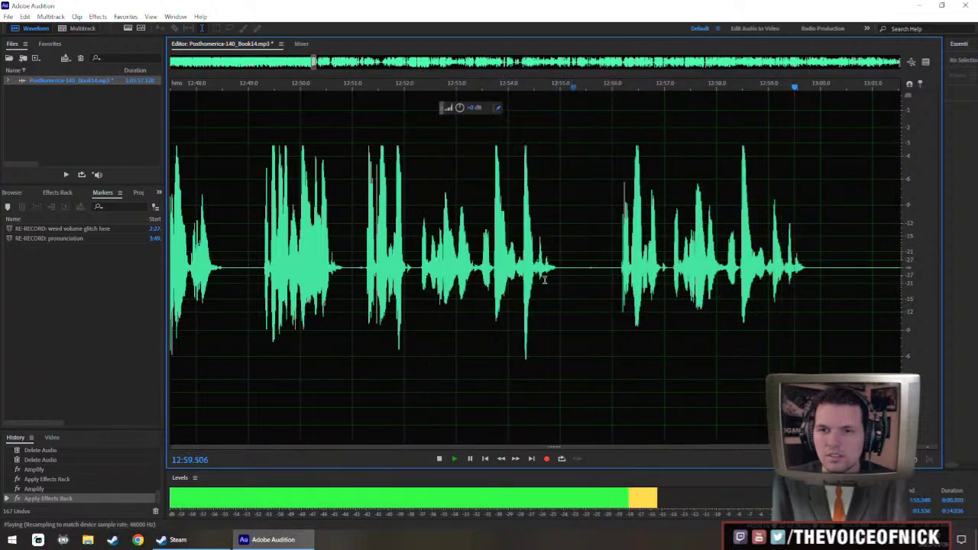
key("space")
key("space")
Amplify the quiet sections from about 12:52.3 to 12:53.7 and 12:54.5 to 12:55.1, applying the effects rack to each.
left_click_drag(494, 299, 420, 300)
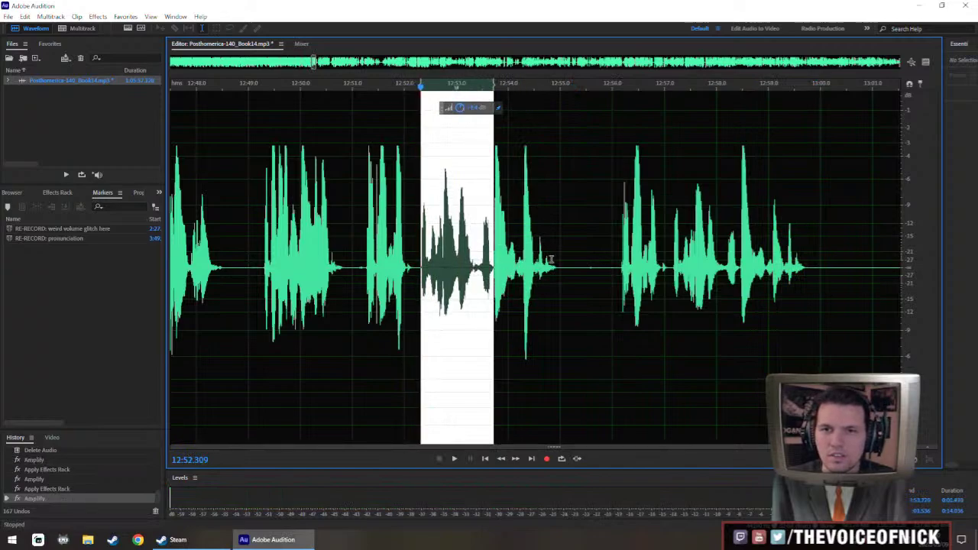
key("ctrl+1")
left_click_drag(564, 268, 539, 279)
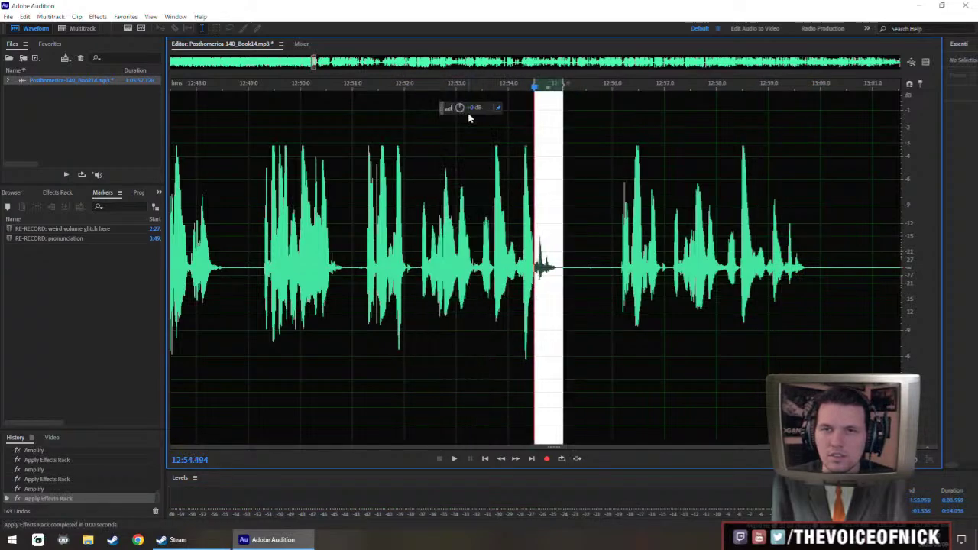
key("ctrl+1")
Play back the phrase from about 12:51.1 and listen to the retake starting near 13:02.1.
left_click(358, 224)
key("space")
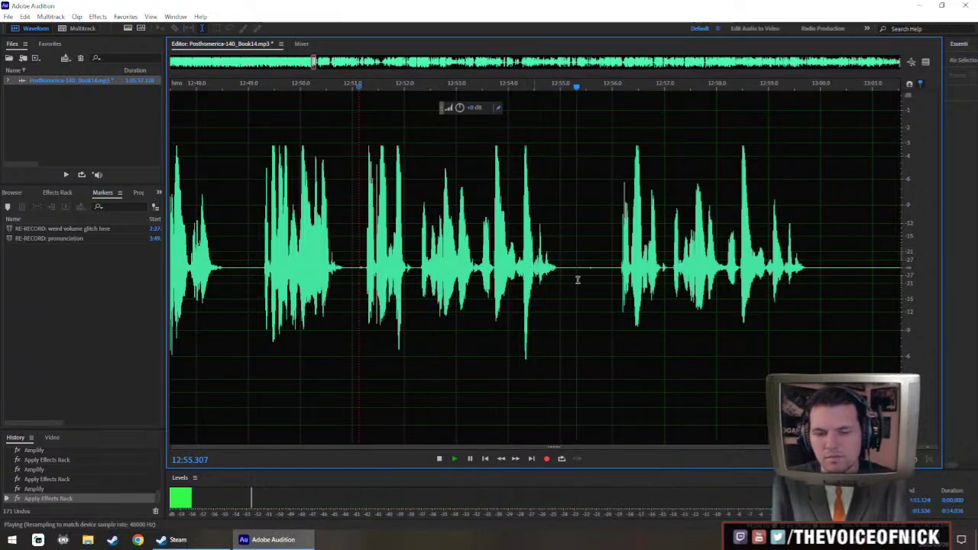
scroll(600, 279, "down", 1)
left_click(778, 282)
left_click_drag(764, 282, 624, 287)
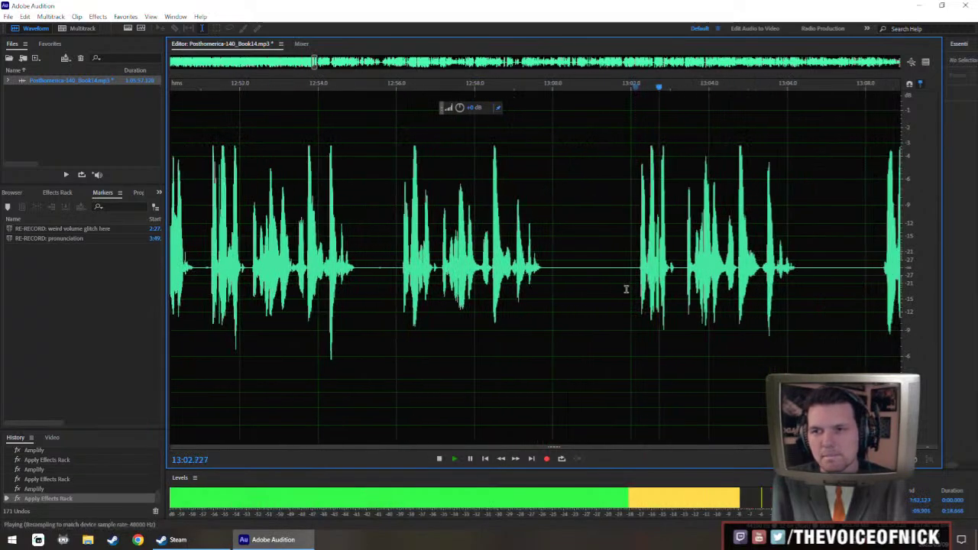
left_click_drag(500, 304, 456, 306)
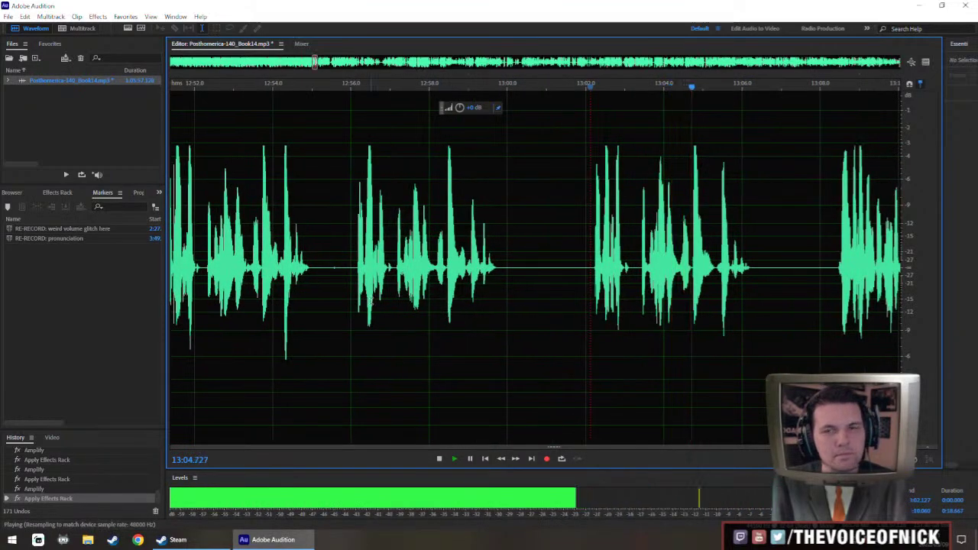
Recheck the first take and delete the two earlier takes from about 12:51.2 to 13:02.1.
left_click(205, 268)
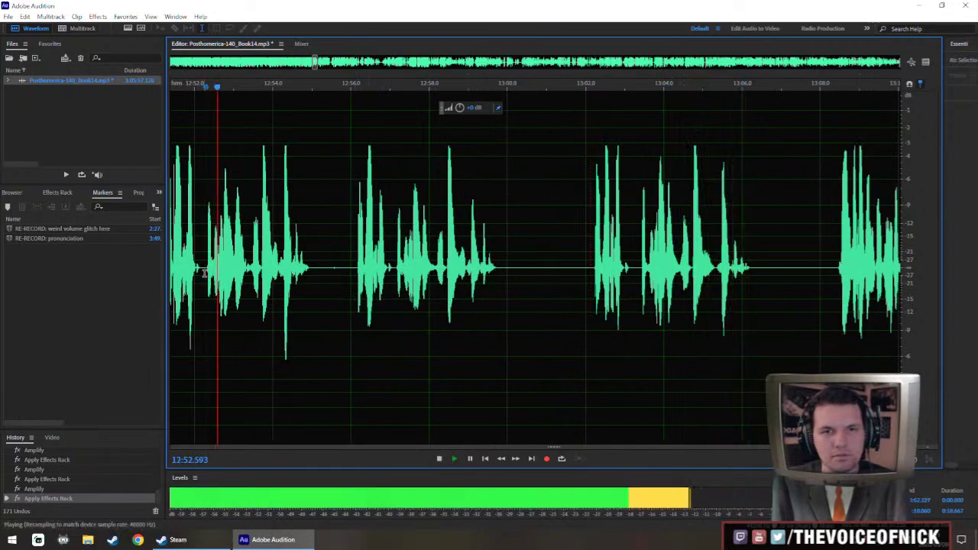
scroll(200, 269, "left", 1)
key("space")
left_click_drag(198, 272, 623, 324)
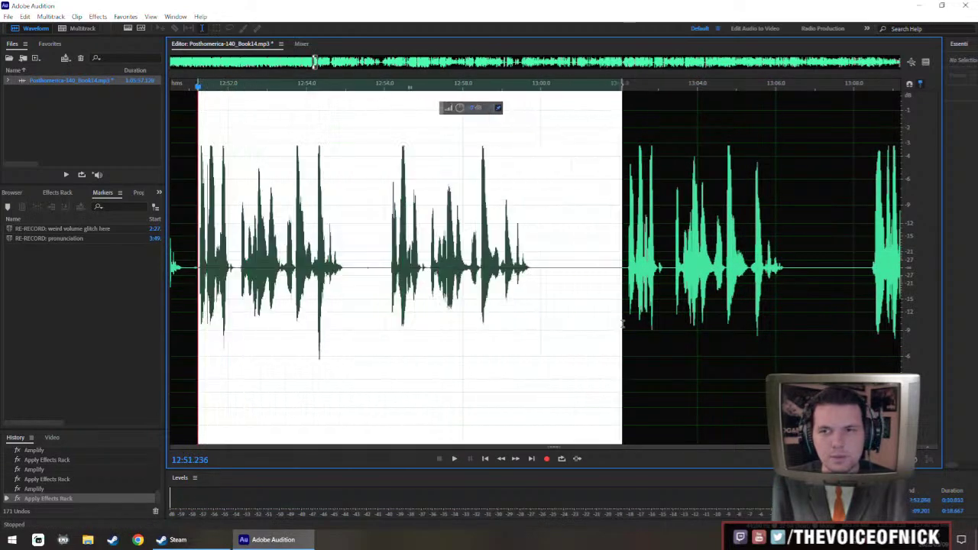
key("Delete")
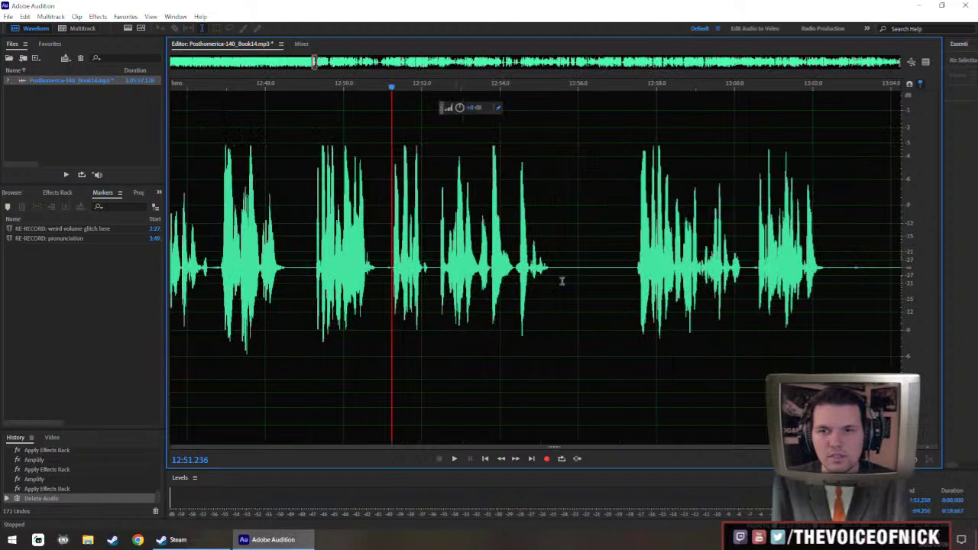
Play through the cut and replace the long pause from about 12:55.2 to 12:57.3 with inserted silence of the preset duration.
key("space")
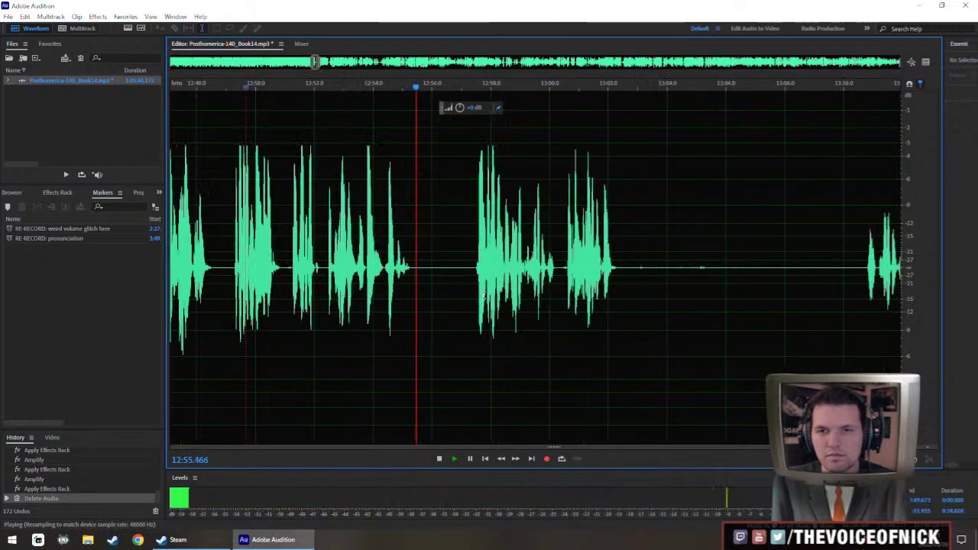
scroll(432, 283, "down", 2)
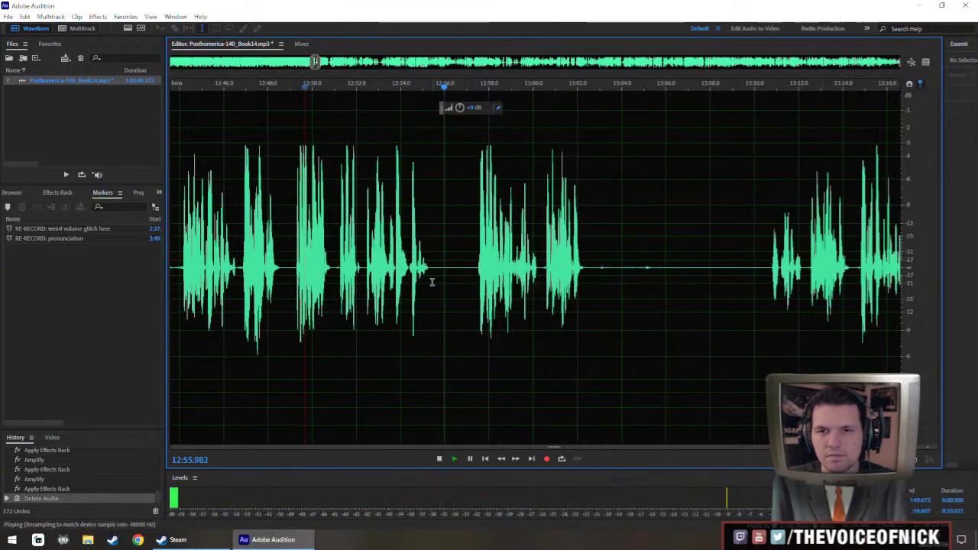
scroll(432, 283, "up", 3)
left_click_drag(421, 273, 576, 354)
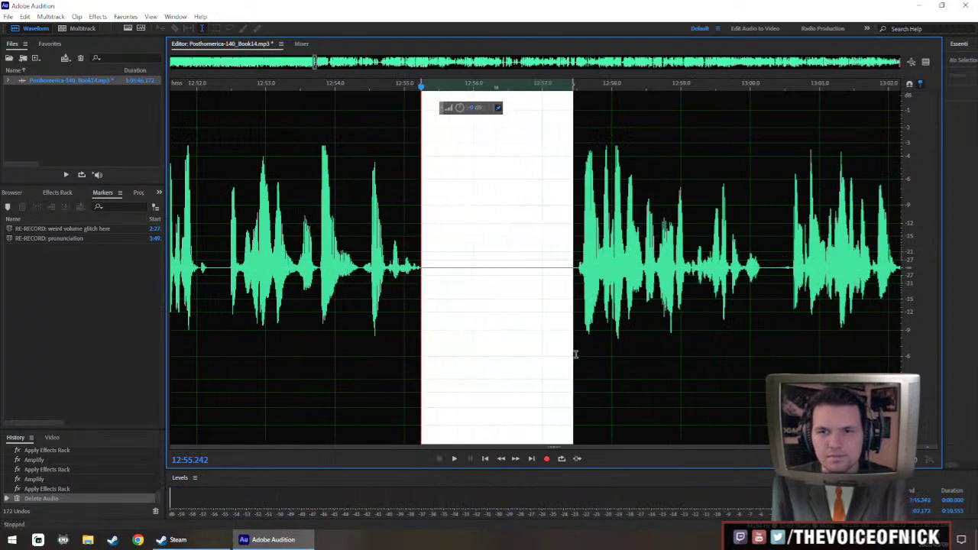
scroll(431, 298, "up", 2)
key("alt+s")
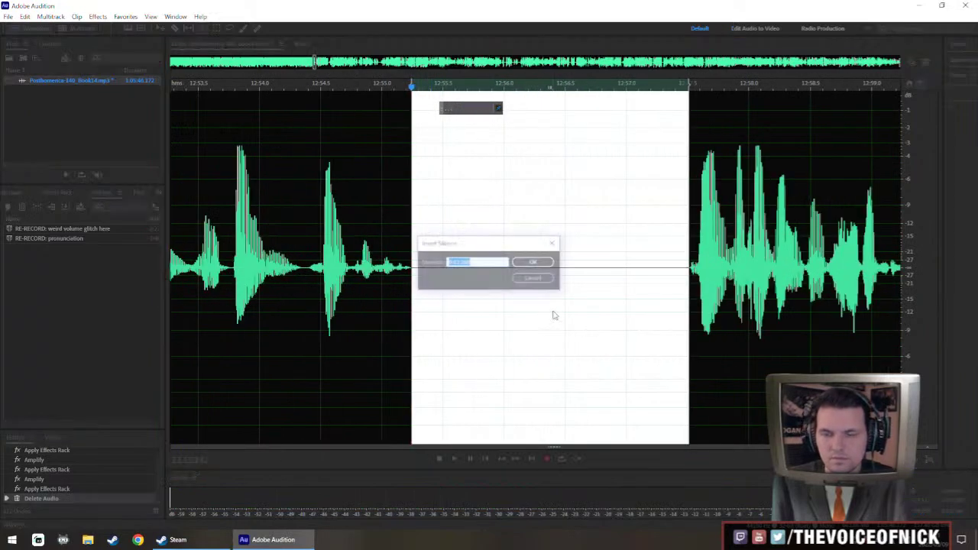
key("Return")
Play back the shortened pause, then amplify the words from about 12:54.4 to 12:55.3 and apply the effects rack.
scroll(350, 240, "down", 2)
left_click(274, 237)
key("space")
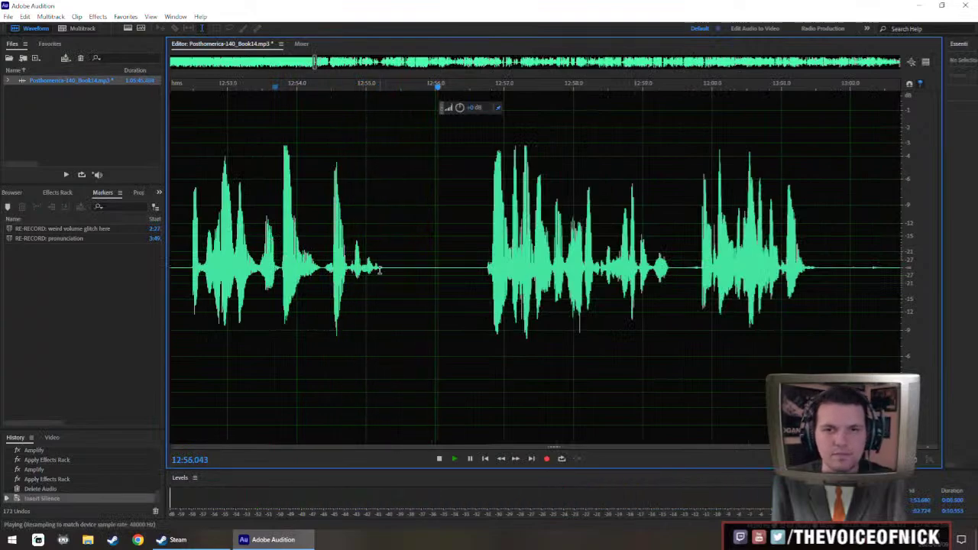
left_click_drag(391, 283, 324, 304)
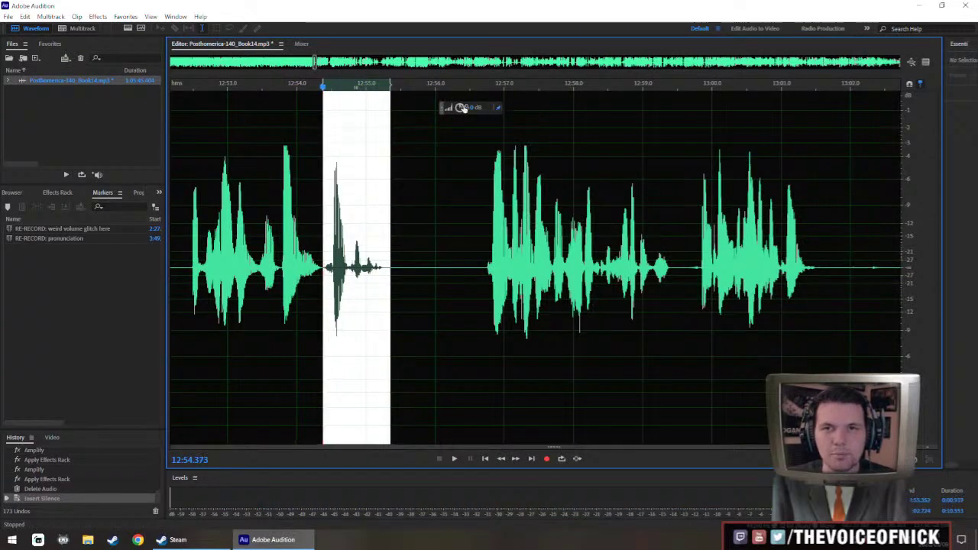
key("alt+a")
Amplify the phrase from about 12:52.4 to 12:53.8 by 1.5 dB and apply the effects rack.
scroll(276, 229, "left", 1)
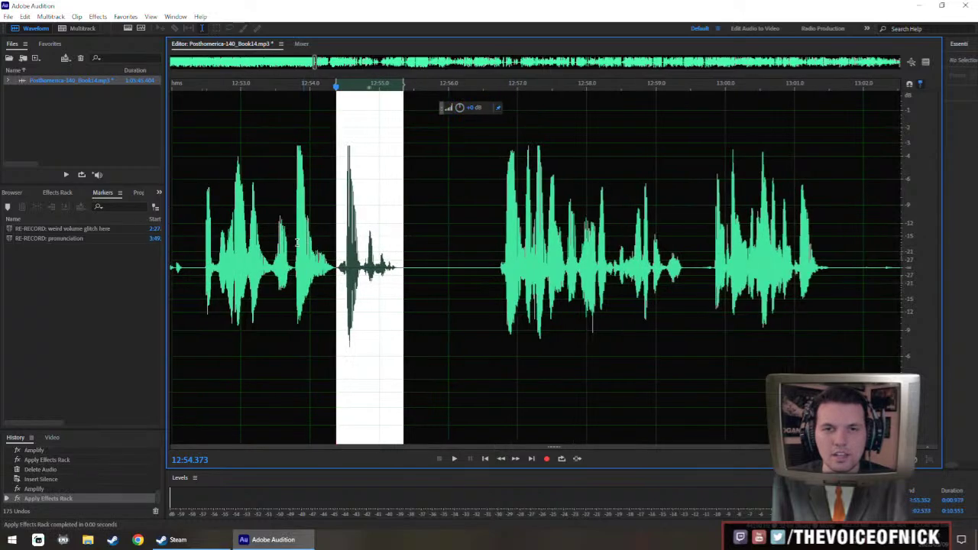
left_click(276, 251)
scroll(268, 302, "left", 1)
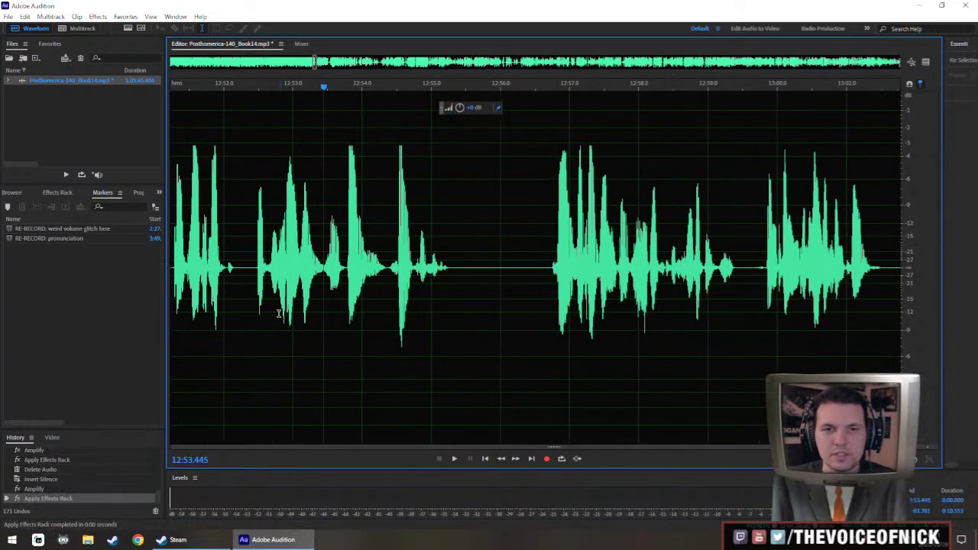
left_click_drag(254, 275, 344, 295)
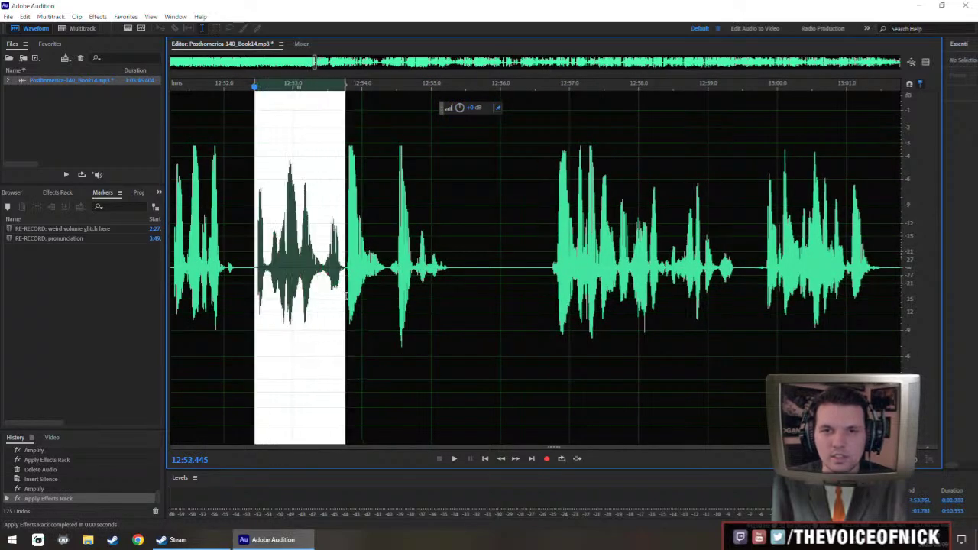
left_click_drag(459, 107, 468, 106)
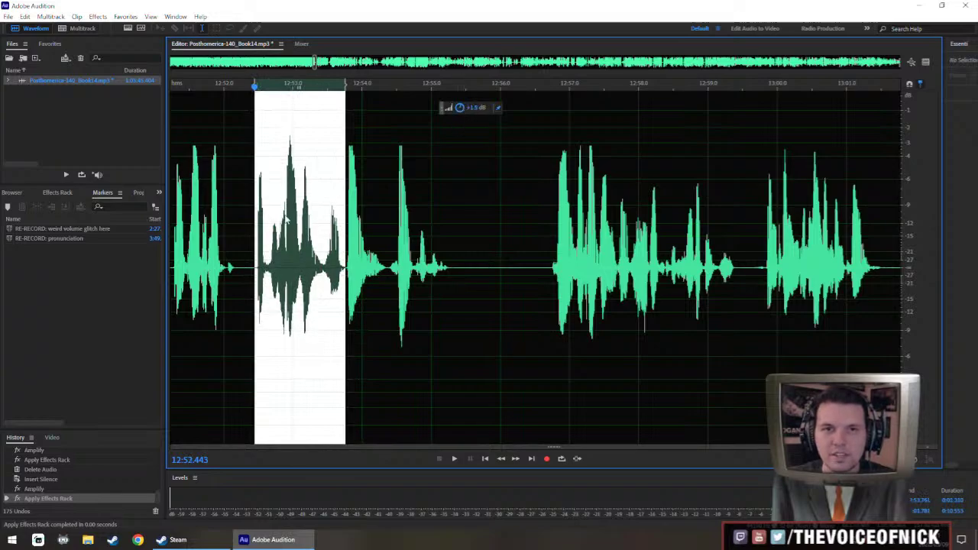
Play back the boosted phrase and the following takes, and listen to the retake from about 13:10.6.
left_click(211, 228)
key("space")
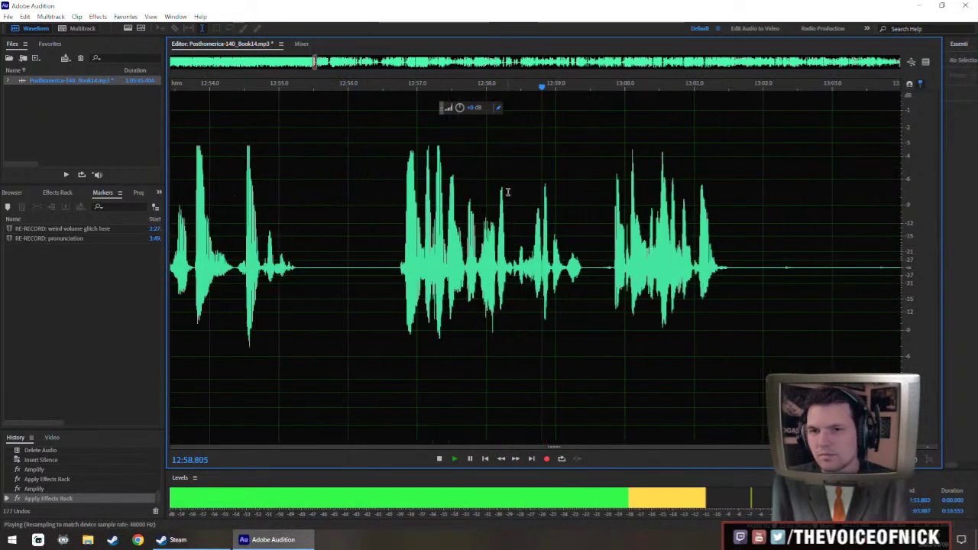
left_click_drag(560, 273, 419, 272)
scroll(453, 260, "down", 2)
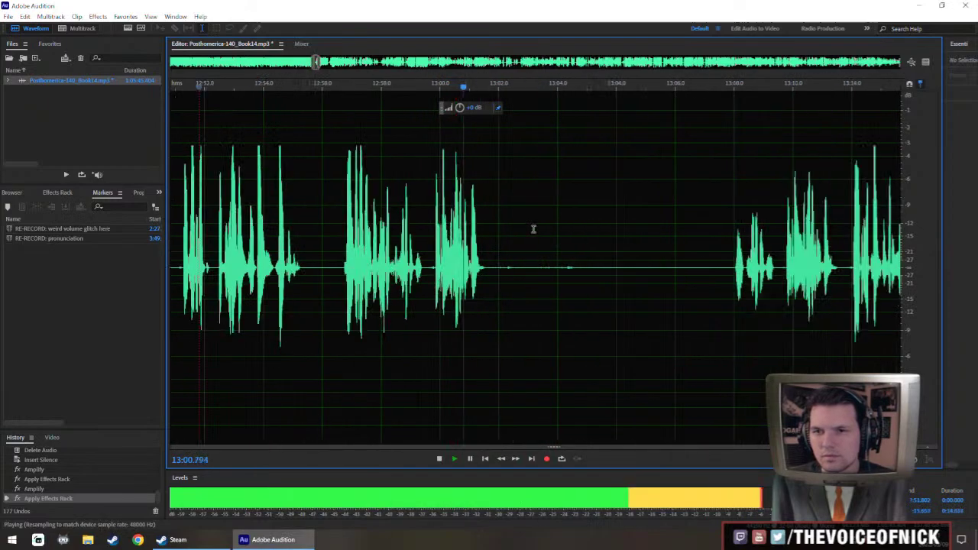
left_click(752, 269)
key("space")
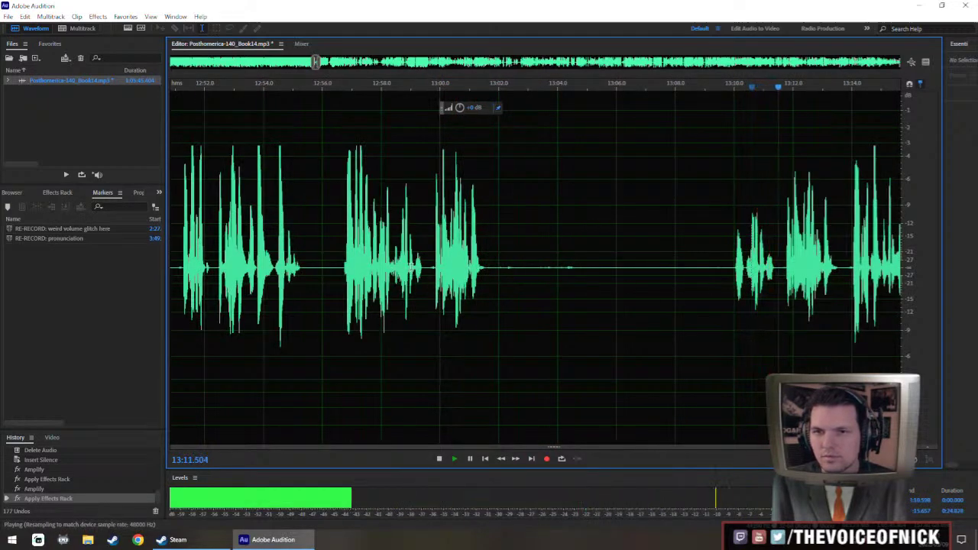
Delete the duplicate take and gap from about 12:59.4 to 13:11.4 and play through the cut.
left_click_drag(424, 306, 775, 356)
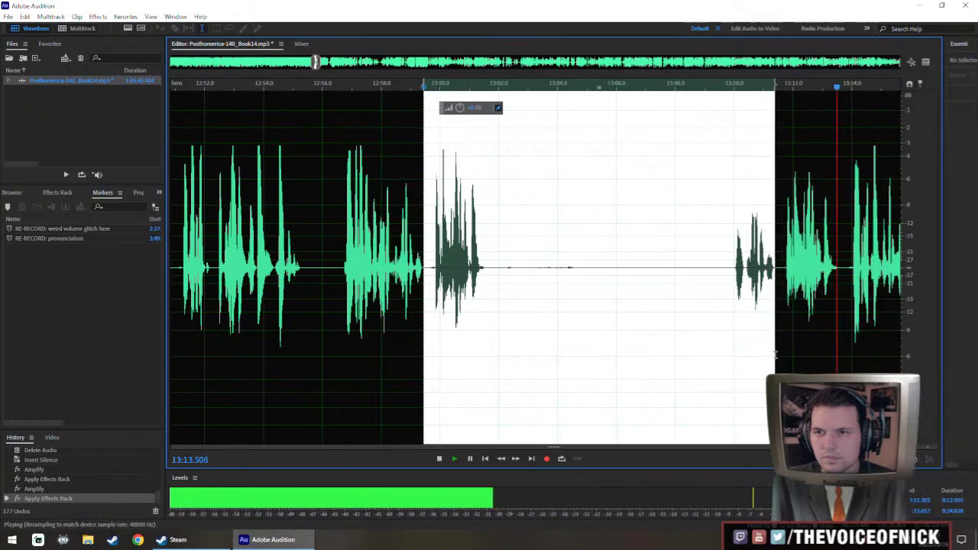
key("Delete")
left_click(370, 271)
key("space")
scroll(841, 278, "up", 2)
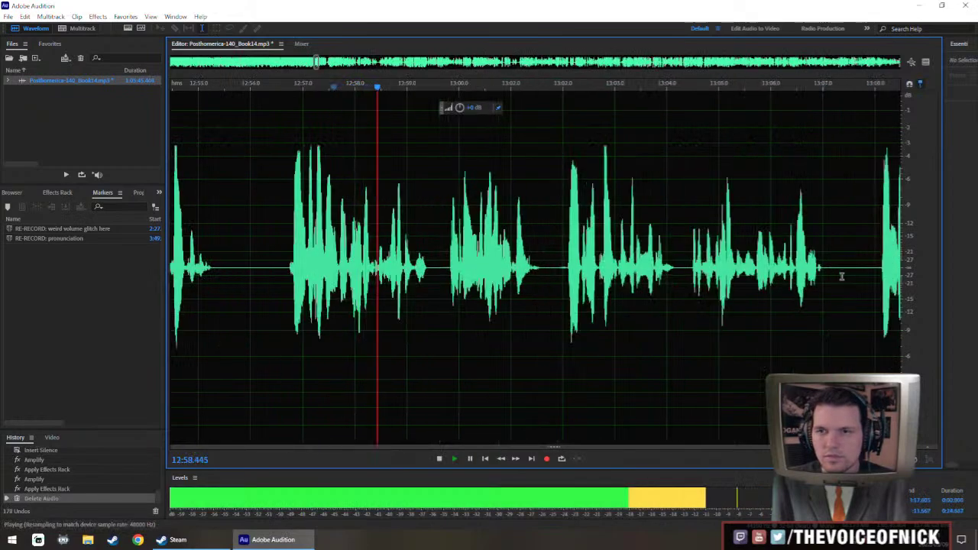
Amplify the phrases from about 12:57.7 to 13:07.2 with the effects rack applied and play them back.
left_click_drag(834, 278, 339, 322)
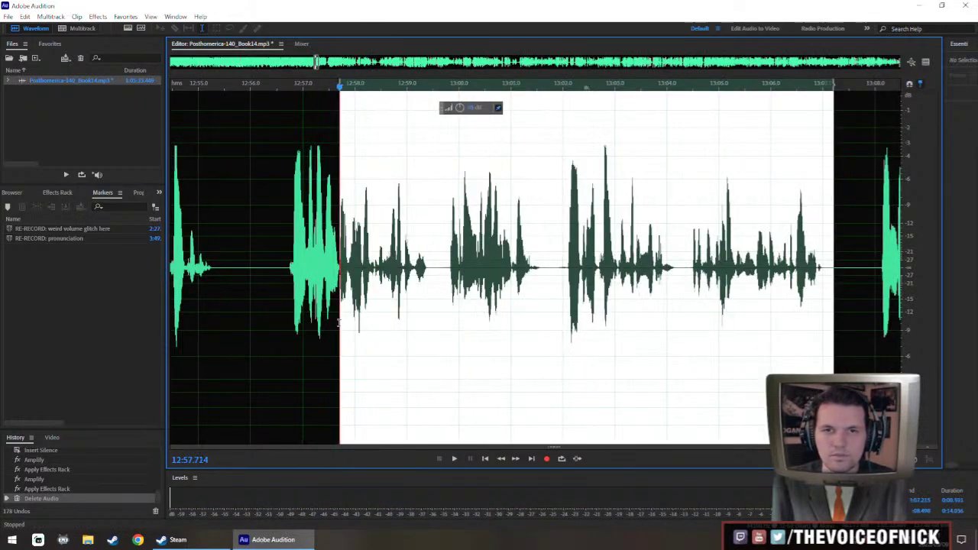
left_click_drag(459, 109, 479, 119)
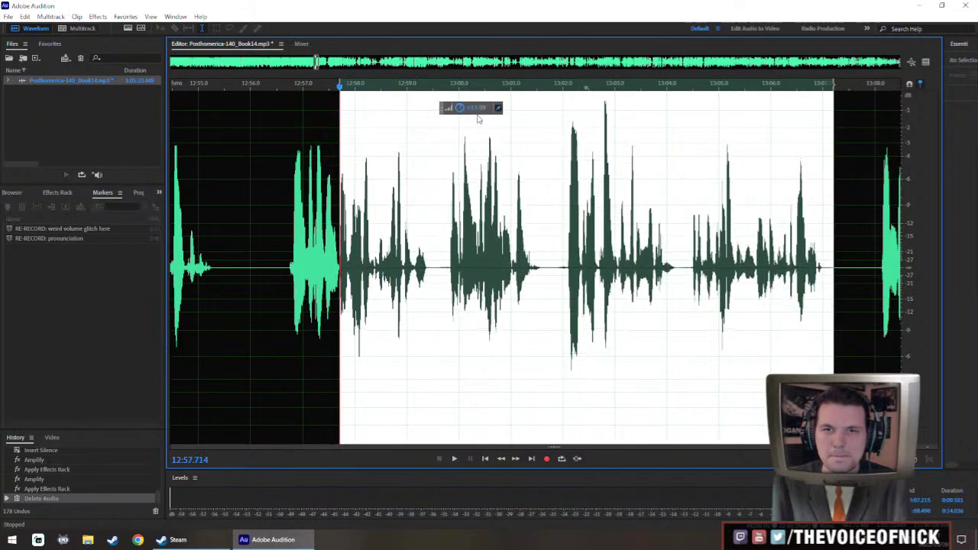
left_click(291, 237)
key("space")
key("backslash")
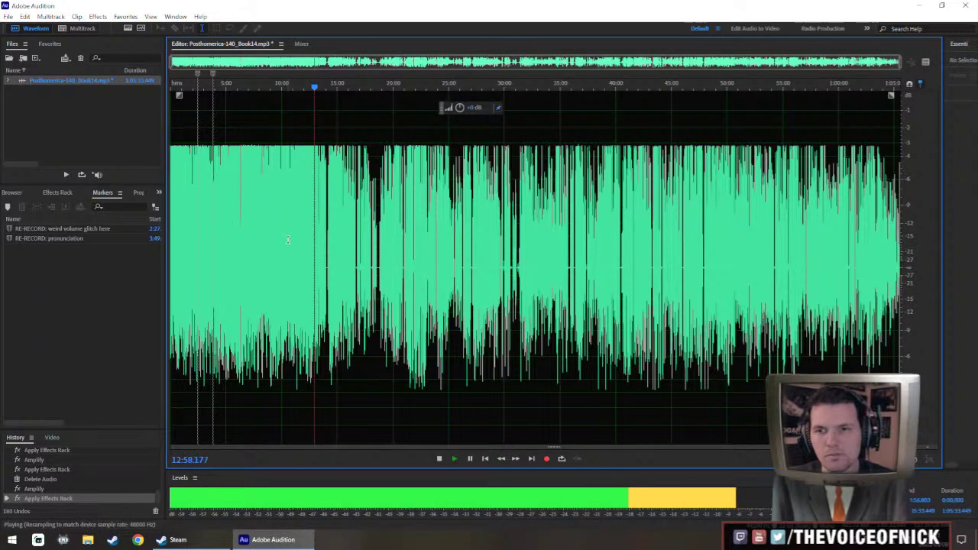
key("backslash")
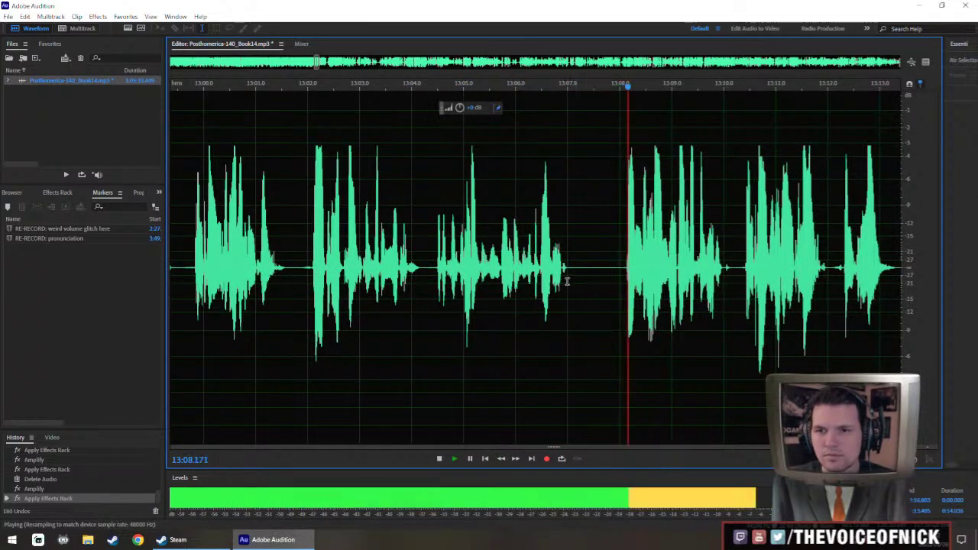
Amplify the quiet words from about 13:03.4 to 13:07.0 with the effects rack applied and play them back.
left_click_drag(393, 309, 374, 312)
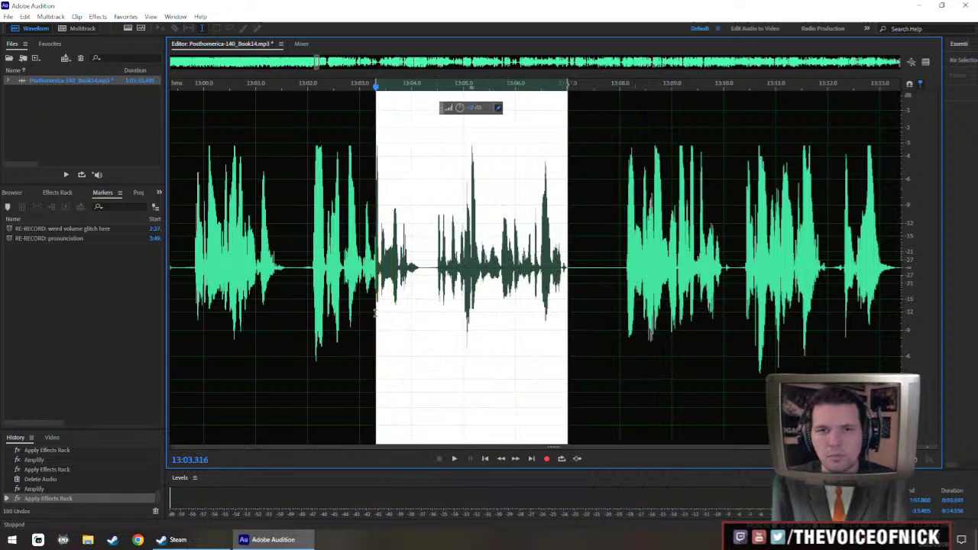
left_click_drag(460, 109, 467, 108)
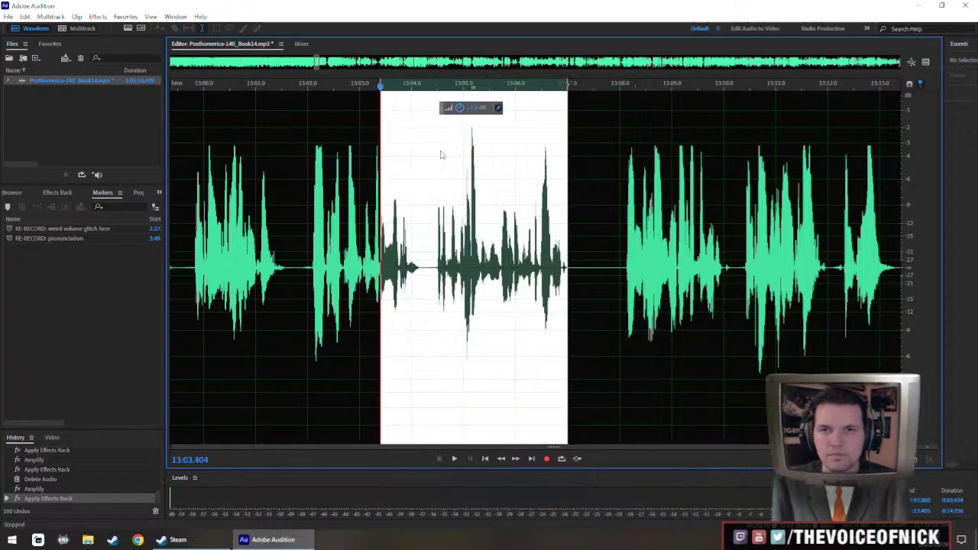
left_click(354, 222)
key("space")
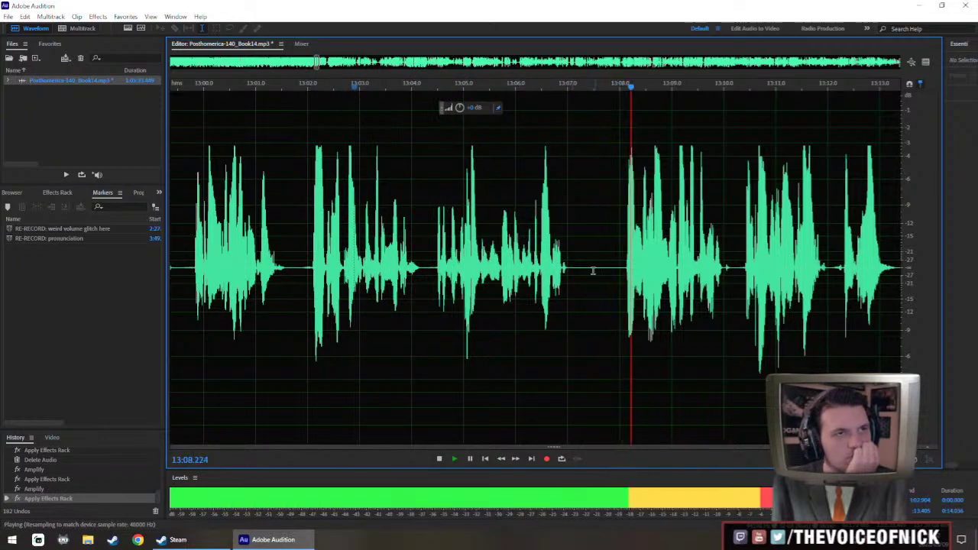
Play back the narration from about 13:06.0 to 13:17.0 and check the repeated takes after 13:12.
left_click_drag(586, 272, 409, 278)
scroll(407, 268, "down", 3)
left_click_drag(525, 252, 483, 254)
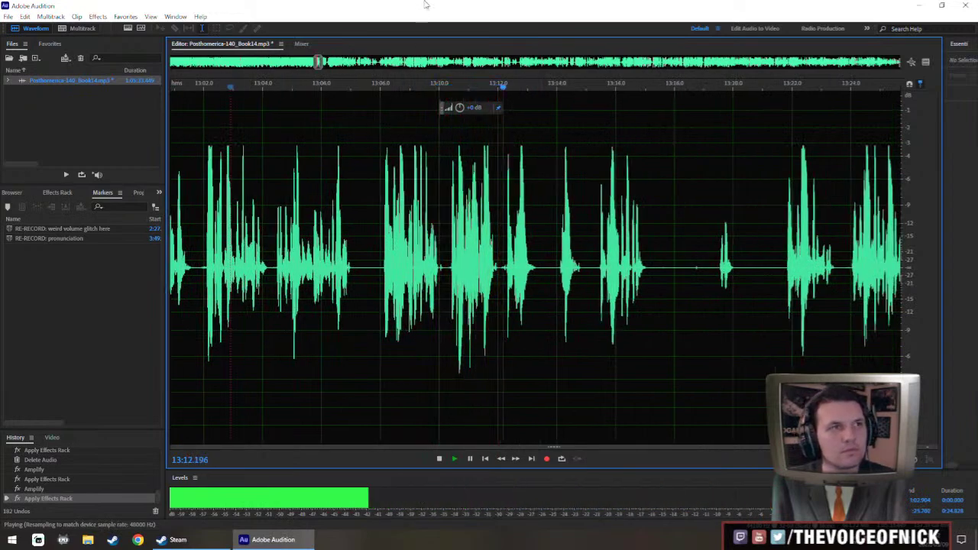
scroll(639, 272, "left", 2)
scroll(640, 272, "right", 1)
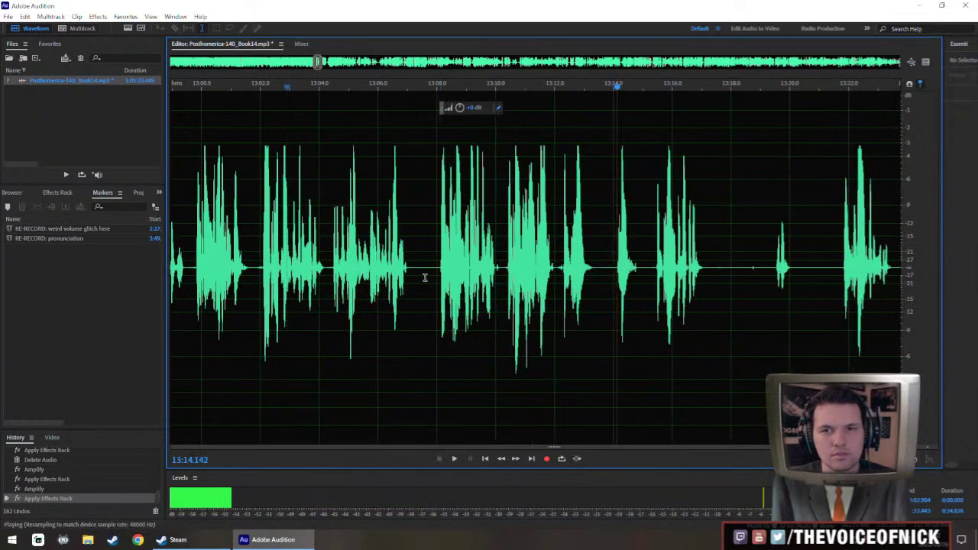
left_click(375, 273)
key("space")
scroll(382, 273, "left", 4)
key("equal")
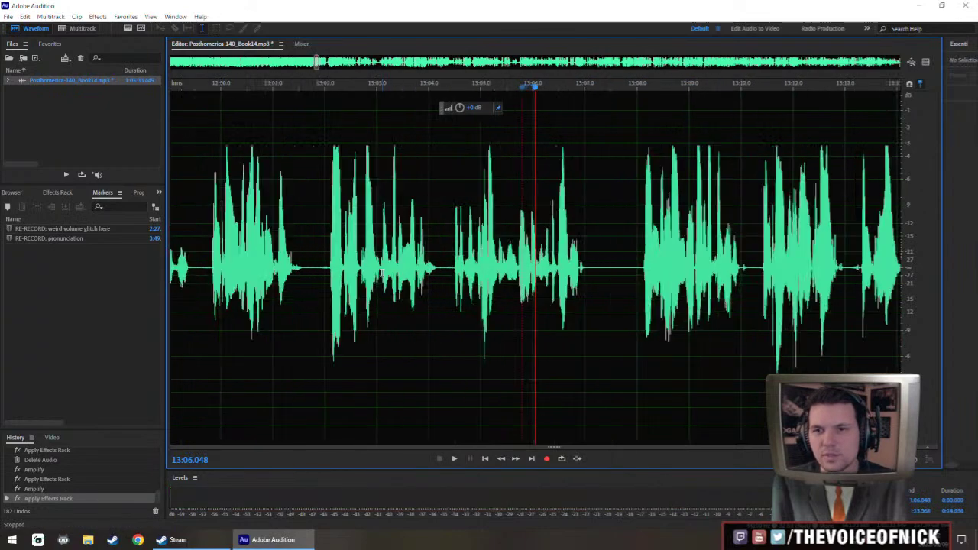
key("space")
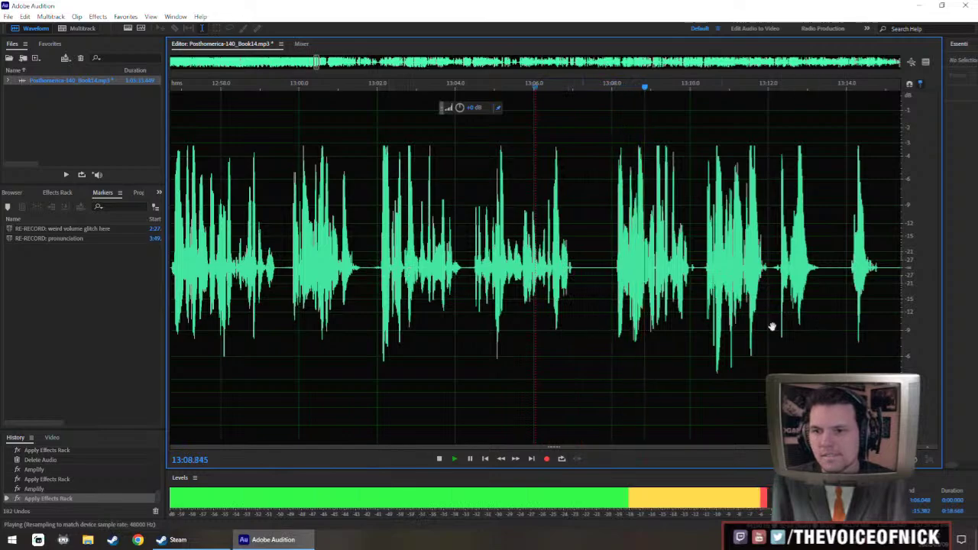
left_click_drag(771, 326, 504, 333)
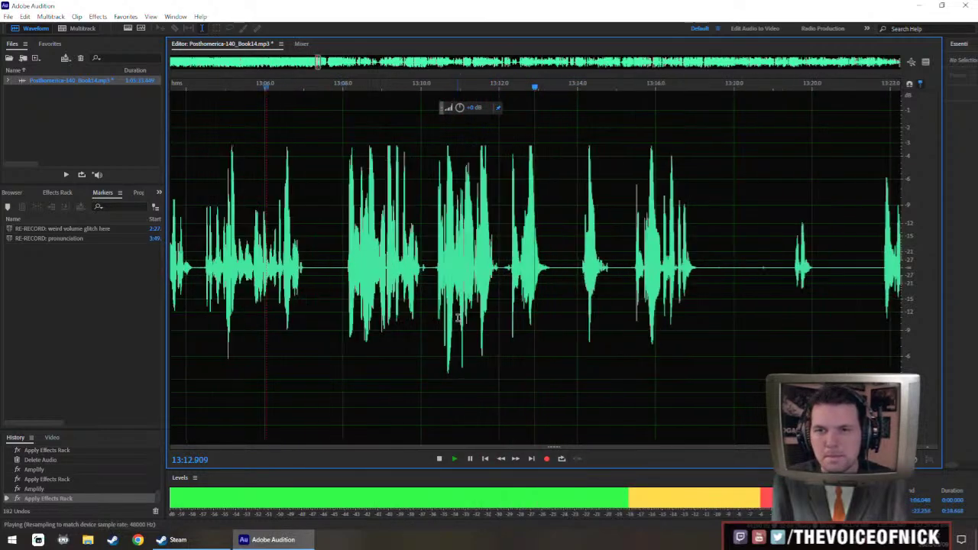
scroll(566, 318, "up", 2)
scroll(509, 332, "right", 2)
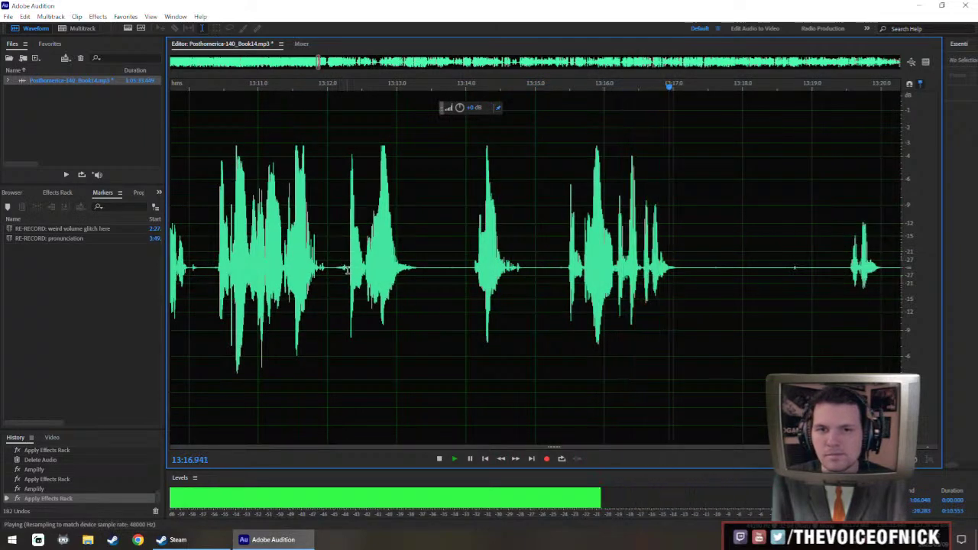
Delete the unwanted takes from about 13:12.0 to 13:14.8 and start playback before the cut.
key("space")
left_click(348, 272)
left_click_drag(348, 272, 523, 330)
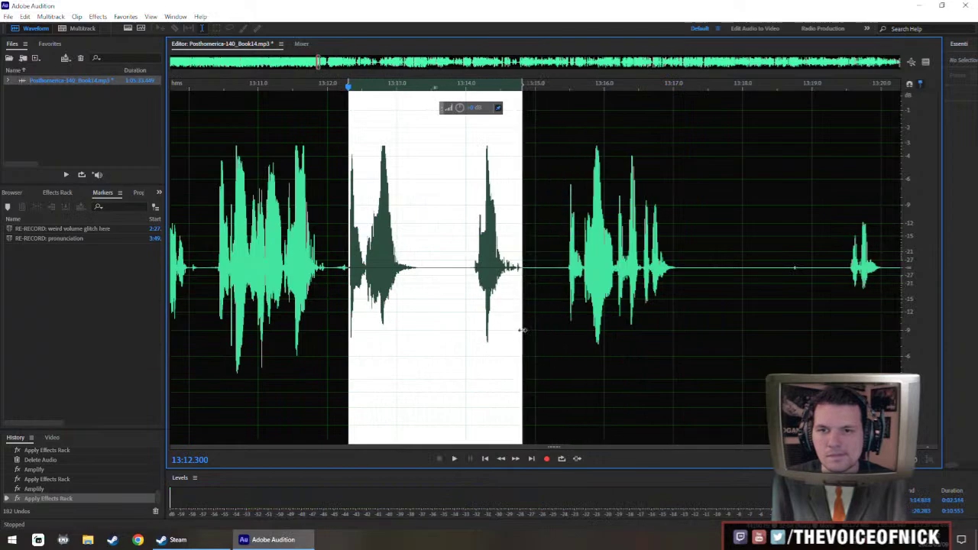
left_click_drag(348, 298, 327, 307)
key("Delete")
key("space")
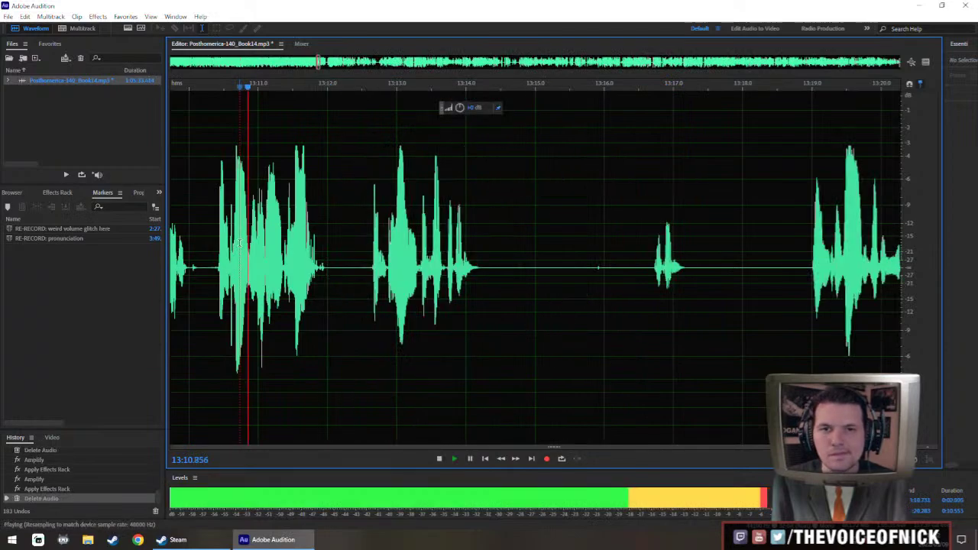
Listen across the cut near 13:12.0 and to the next phrase from about 13:18.8.
key("backslash")
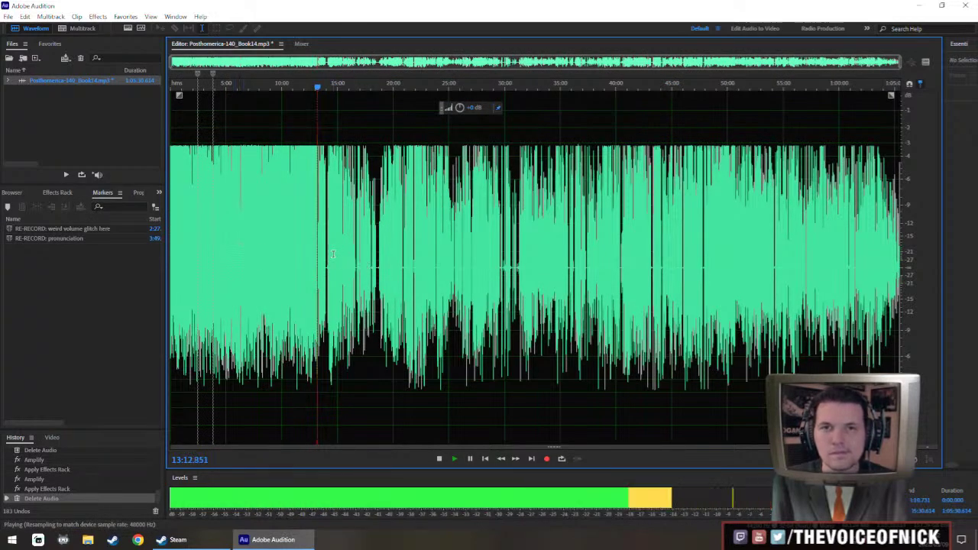
scroll(337, 255, "up", 10)
scroll(374, 282, "down", 2)
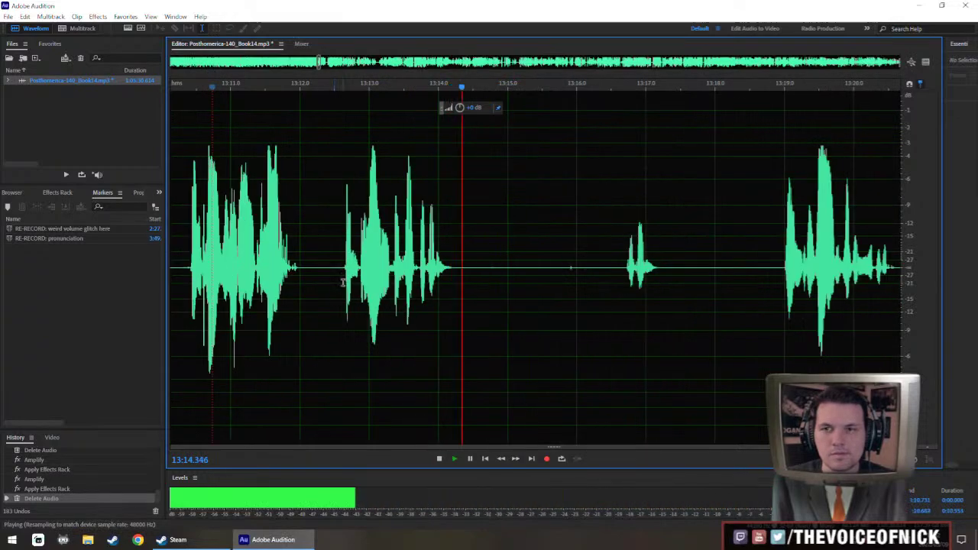
left_click(774, 280)
scroll(774, 281, "down", 1)
scroll(467, 279, "left", 1)
key("space")
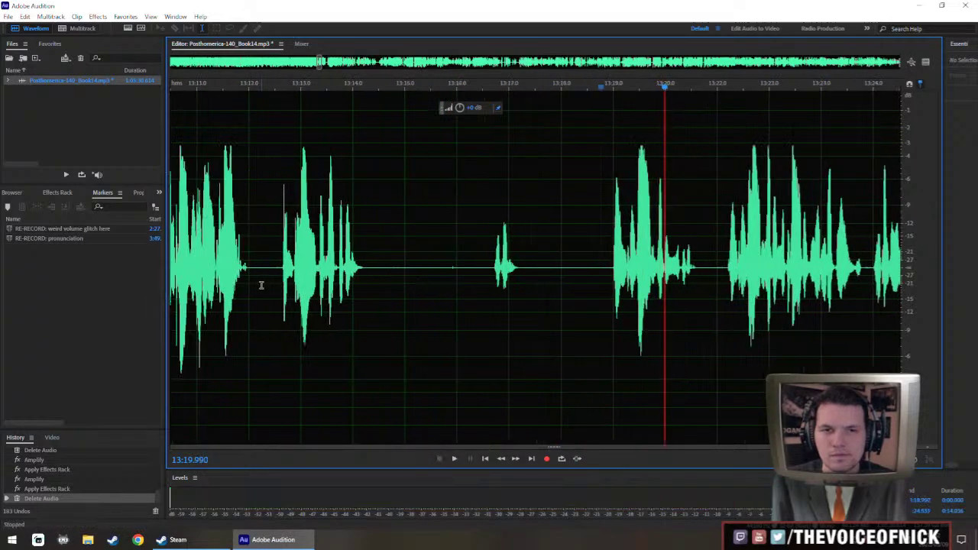
Delete about 0.15 s from the pause near 13:12.3 and play back the shortened pause.
left_click_drag(262, 285, 269, 287)
key("Delete")
left_click(209, 229)
key("space")
left_click_drag(219, 227, 343, 241)
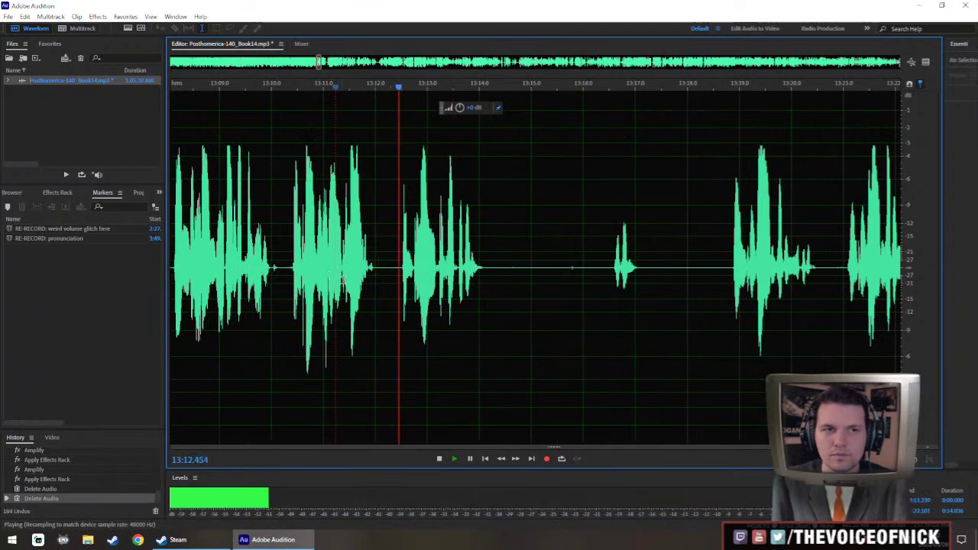
scroll(435, 319, "down", 1)
scroll(435, 319, "up", 2)
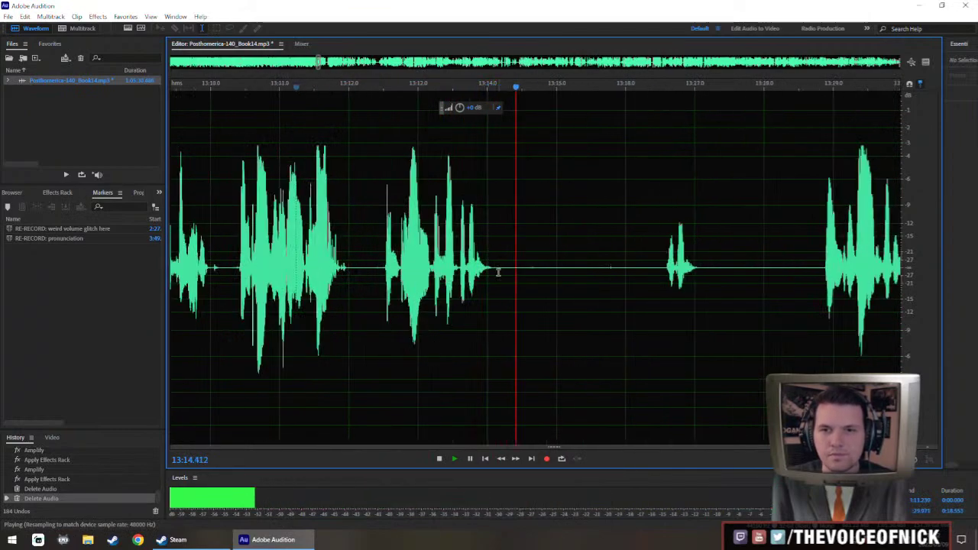
Amplify the words from about 13:13.2 to 13:14.2 with the effects rack applied and play them back.
left_click_drag(497, 273, 434, 286)
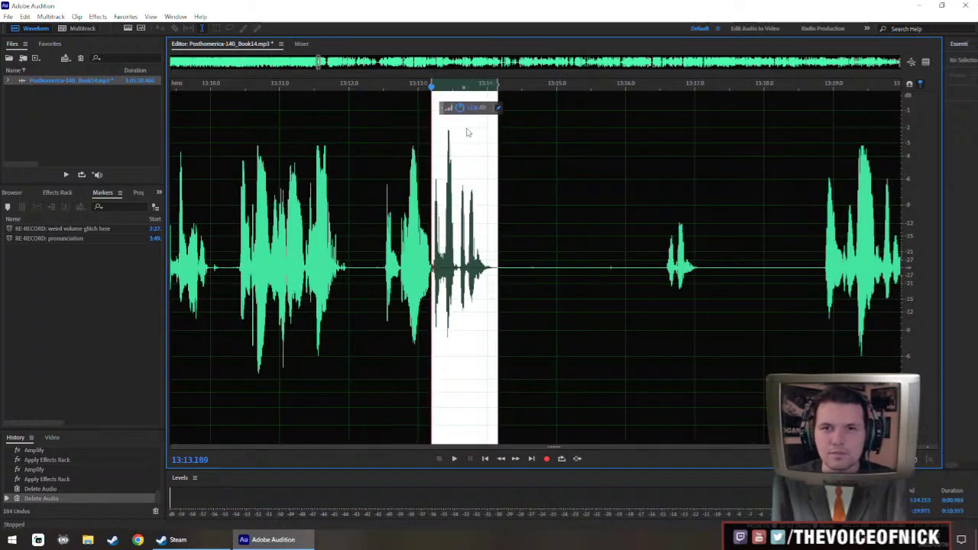
left_click(268, 231)
key("space")
key("ctrl+backslash")
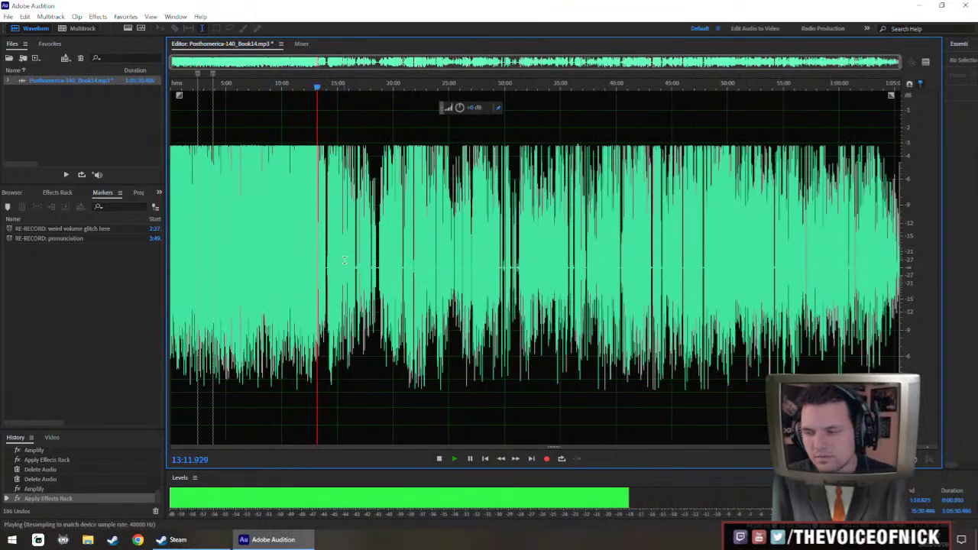
scroll(360, 268, "up", 10)
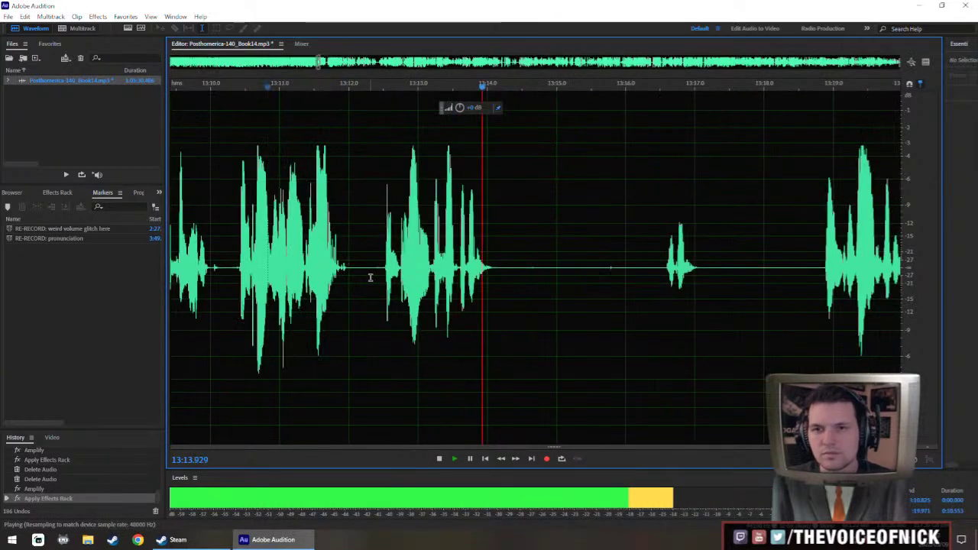
Replace the gap and stray word from about 13:14.1 to 13:18.9 with inserted silence of the preset duration and play through it.
key("space")
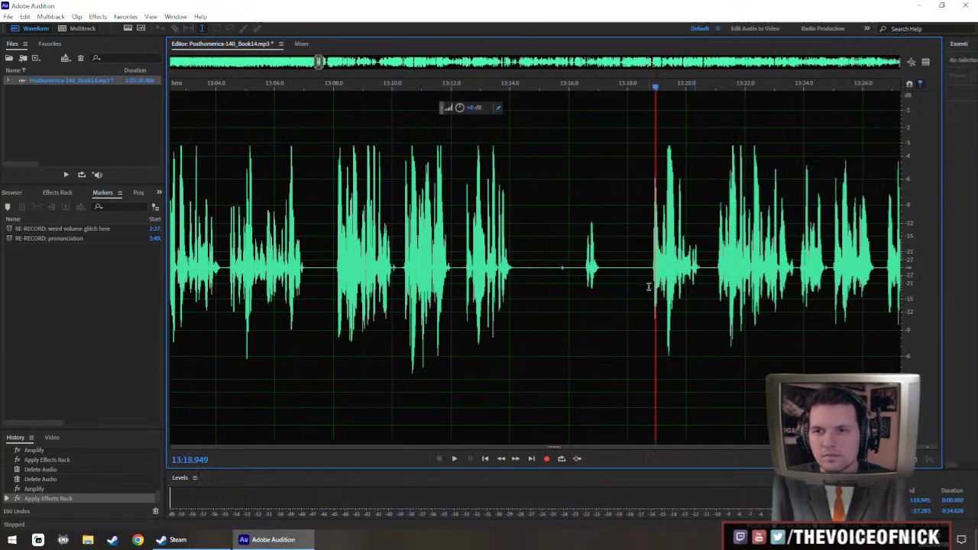
left_click(648, 287)
key("space")
left_click_drag(512, 269, 653, 310)
scroll(652, 313, "up", 2)
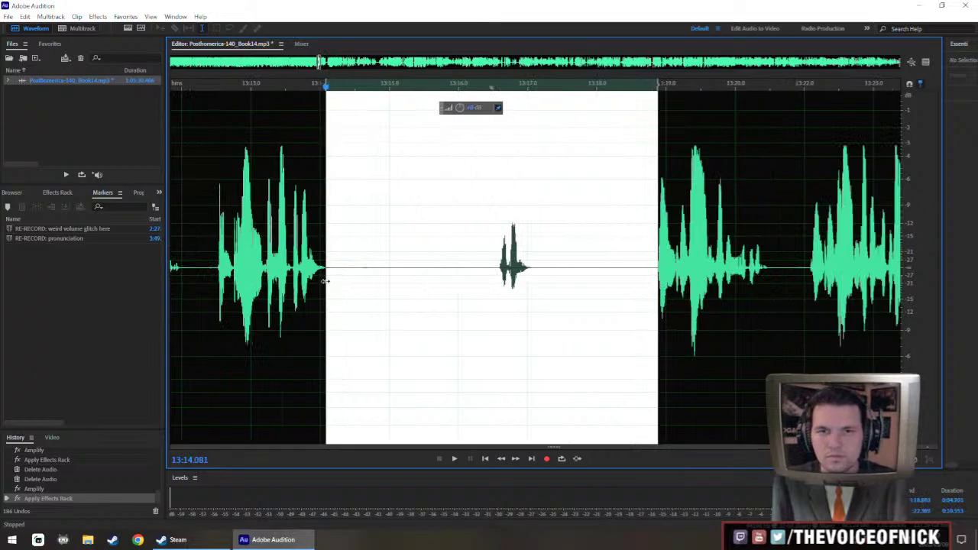
key("shift+s")
key("Return")
left_click(247, 244)
key("space")
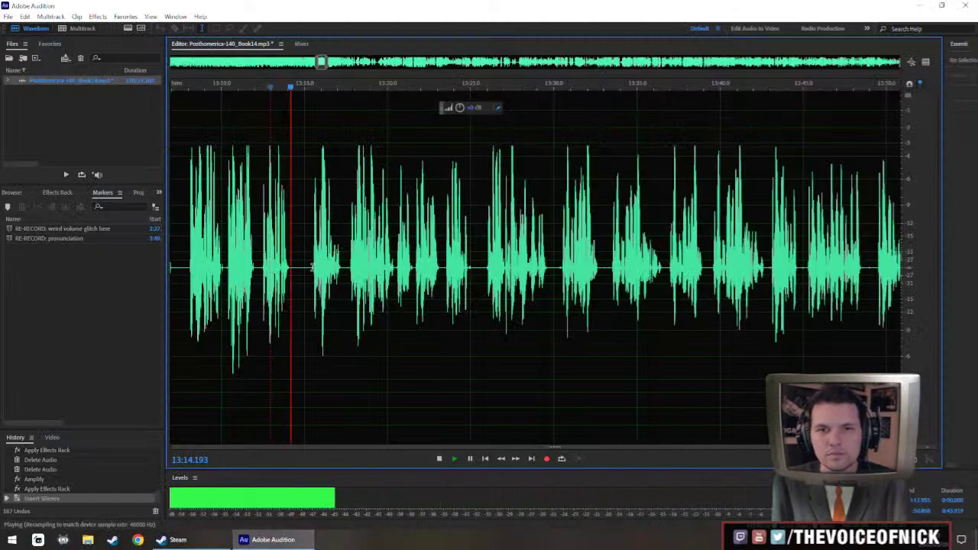
Amplify the quiet passage starting at about 13:15.5 with the effects rack applied and play back the transition into it.
left_click_drag(316, 290, 645, 306)
scroll(800, 319, "down", 3)
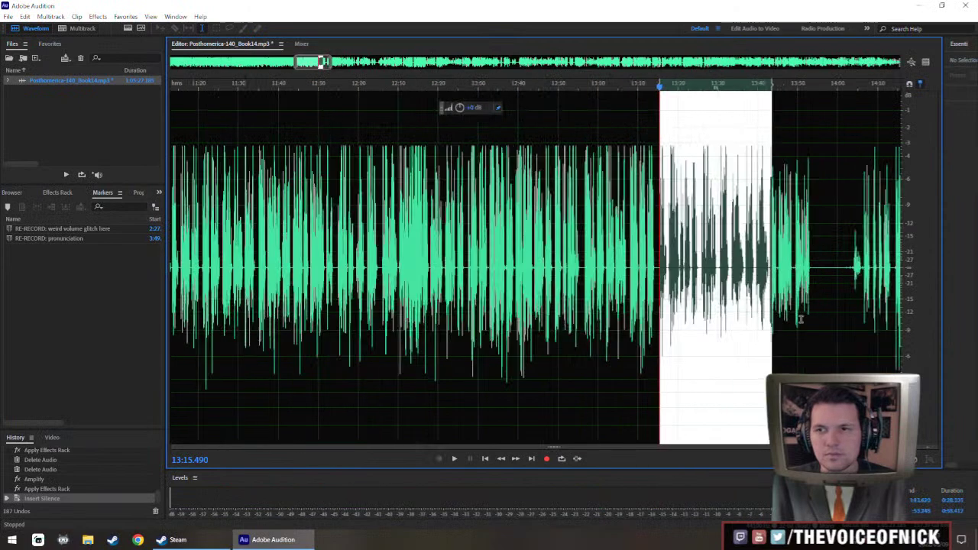
left_click_drag(800, 319, 638, 311)
left_click_drag(459, 108, 473, 102)
key("ctrl+r")
scroll(410, 247, "up", 5)
left_click(352, 255)
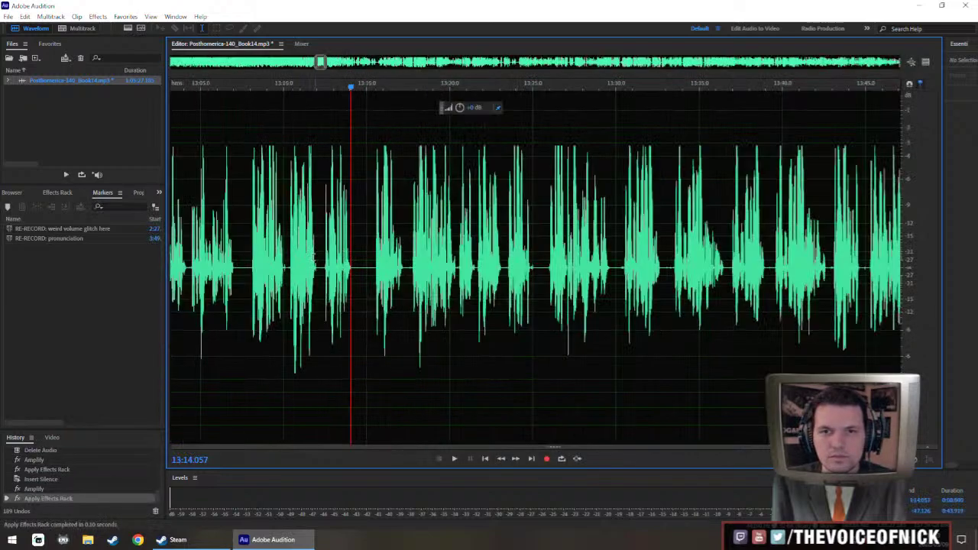
key("space")
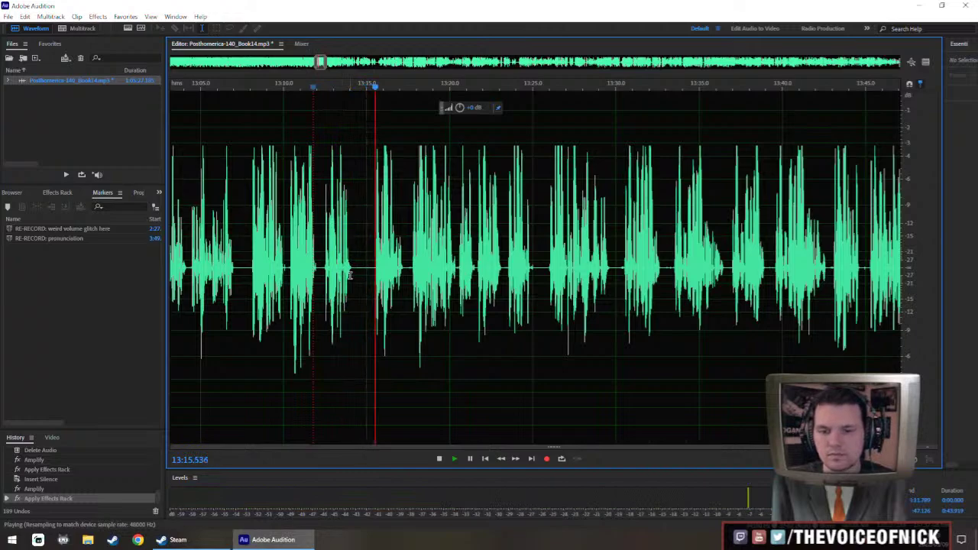
Delete the phrase from about 13:15.5 to 13:17.7 and play across the cut.
scroll(349, 275, "up", 2)
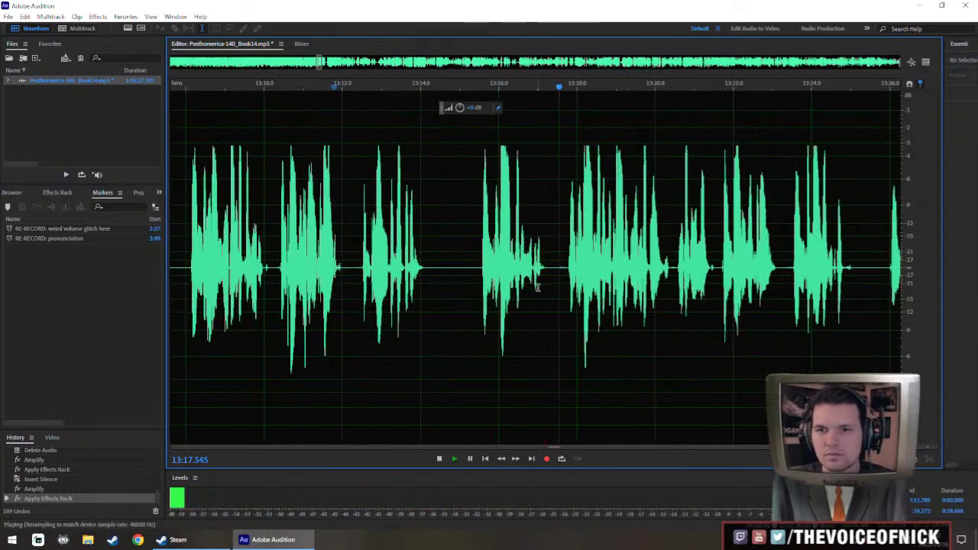
left_click_drag(480, 266, 566, 327)
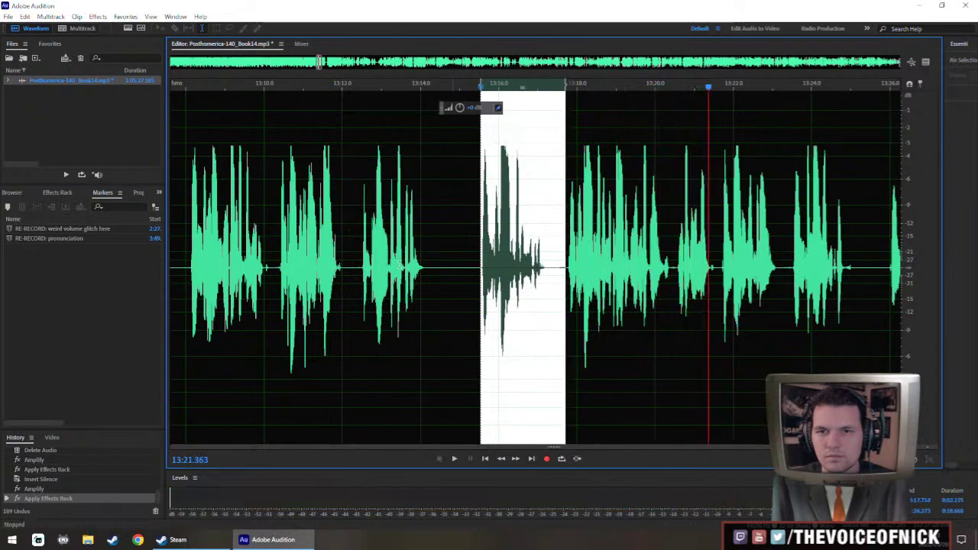
key("Delete")
key("backslash")
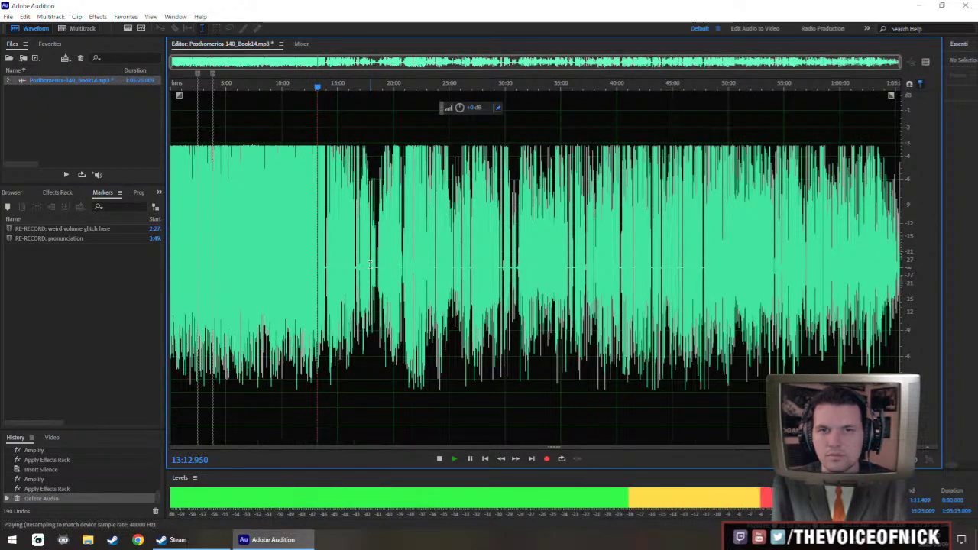
key("space")
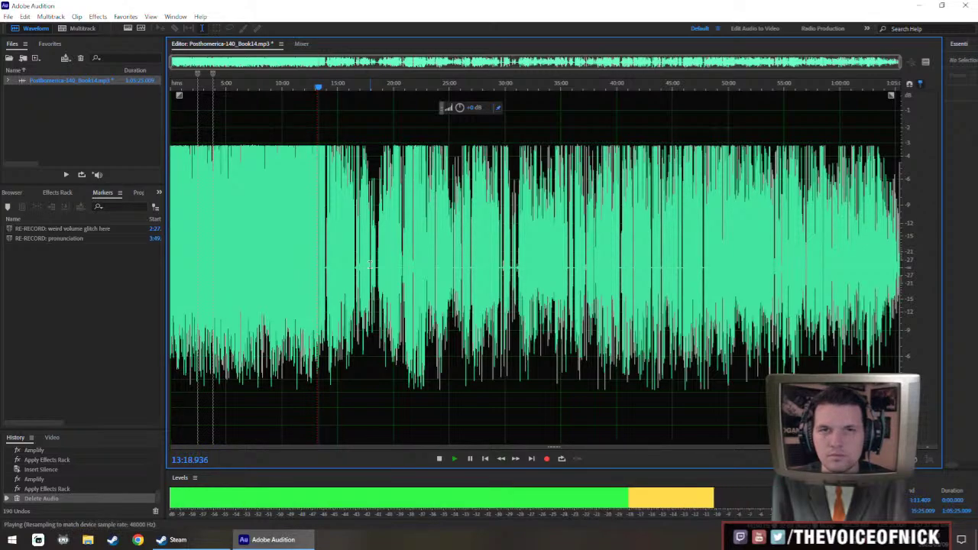
Delete the audio from about 13:21.4 to 13:23.8 and play back the cut from about 13:18.6.
scroll(398, 277, "up", 13)
scroll(408, 279, "down", 2)
scroll(546, 302, "up", 2)
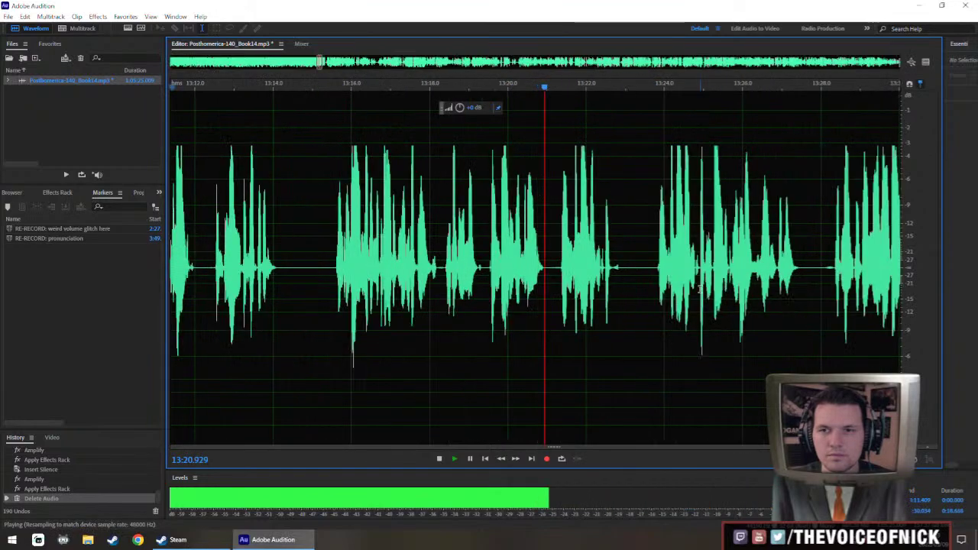
scroll(501, 310, "down", 2)
scroll(587, 316, "up", 2)
left_click(553, 281)
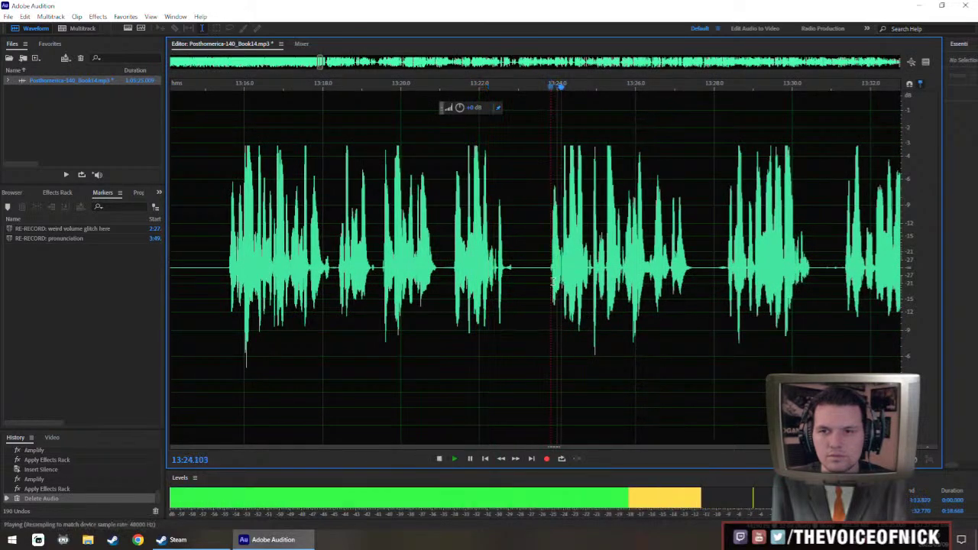
key("space")
left_click_drag(454, 313, 550, 319)
key("Delete")
left_click(345, 230)
key("space")
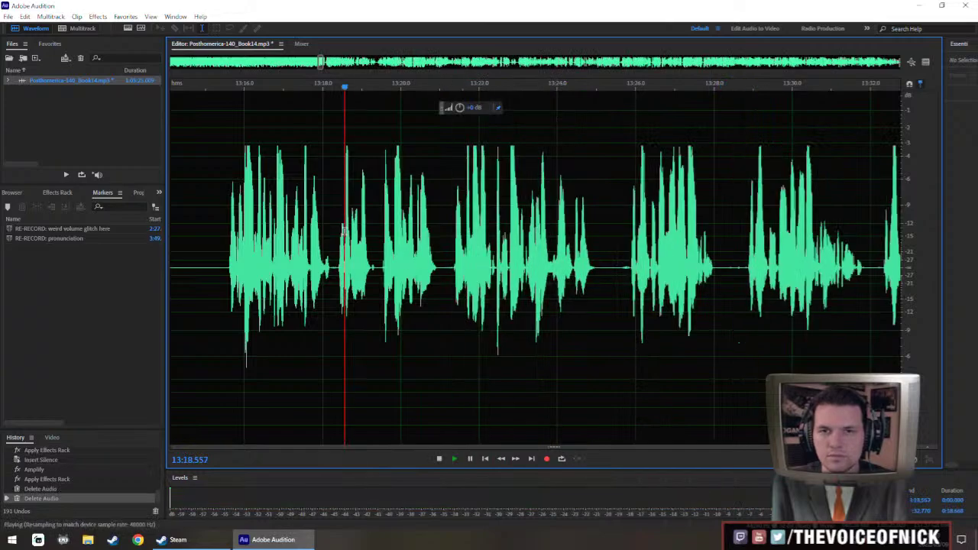
key("backslash")
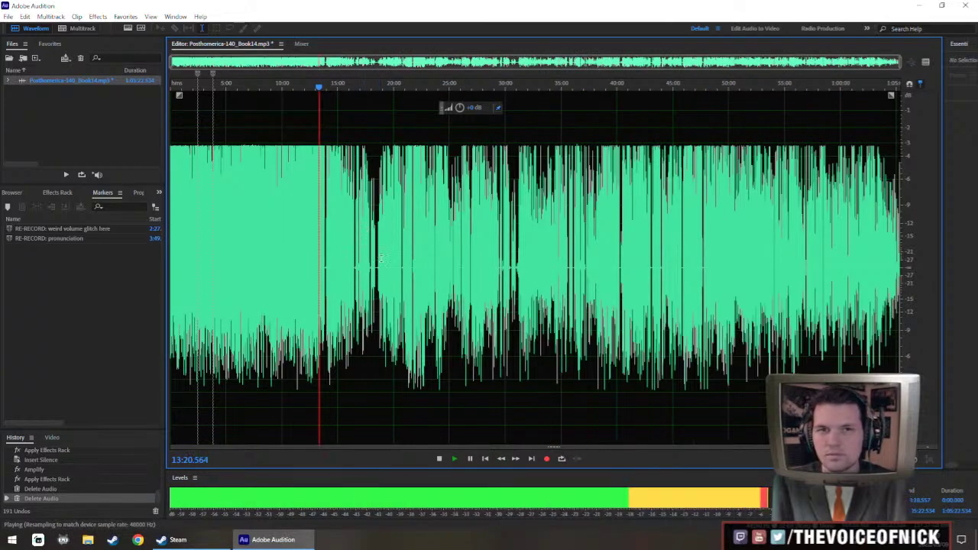
key("backslash")
key("space")
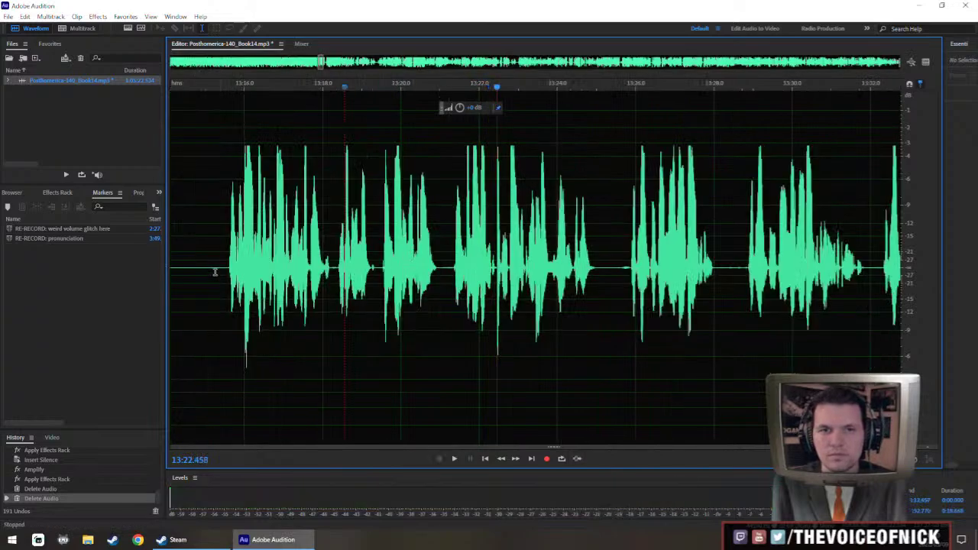
Copy about 0.2 s of silence from near 13:14.9, paste it into the pause near 13:21 and play back the longer pause.
left_click(201, 270)
left_click(407, 254)
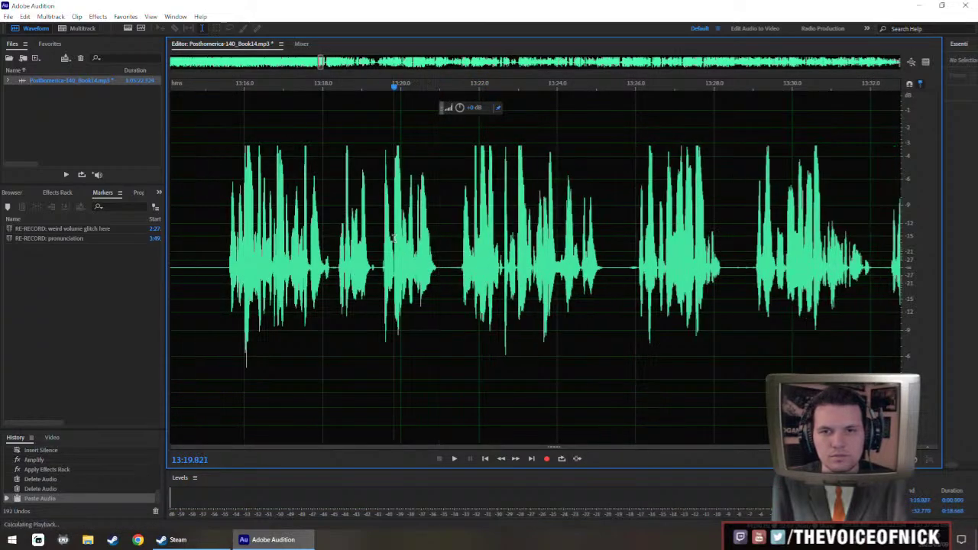
key("ctrl+v")
key("space")
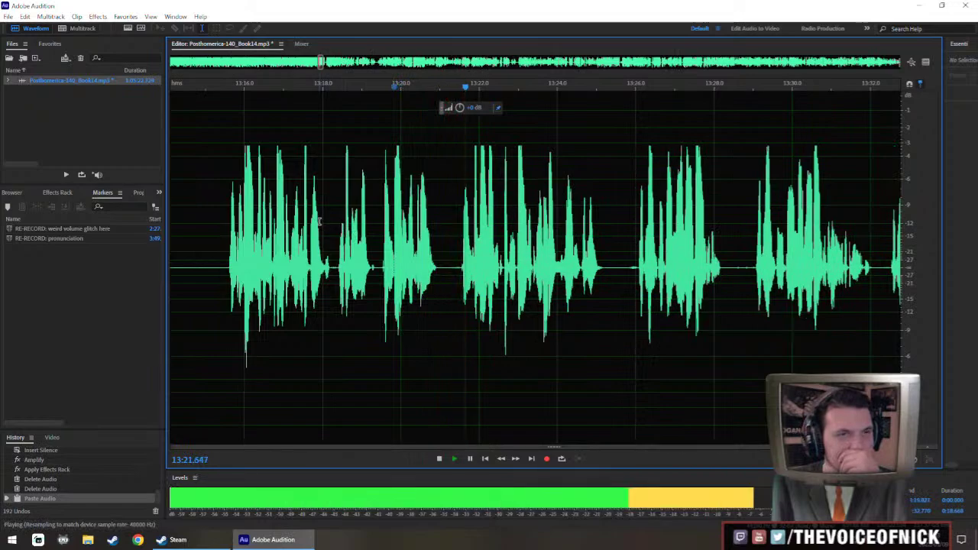
left_click(344, 229)
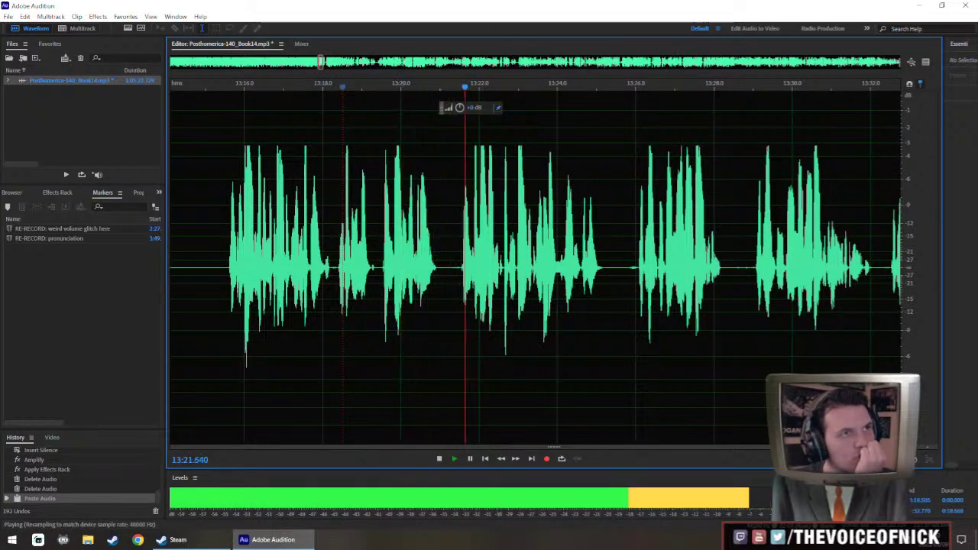
Paste the copied silence again at about 13:21.0 and play through the pause from about 13:15.2.
key("space")
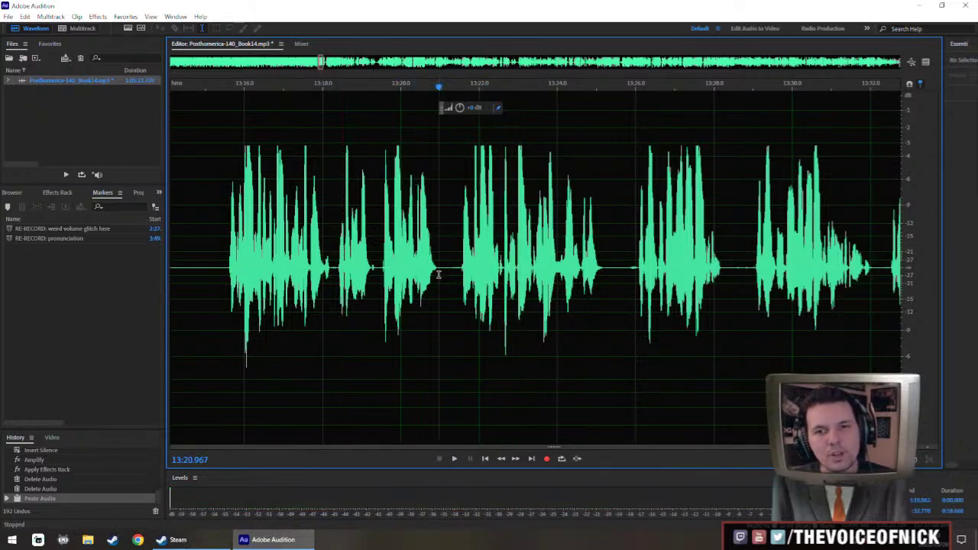
key("ctrl+v")
left_click(214, 259)
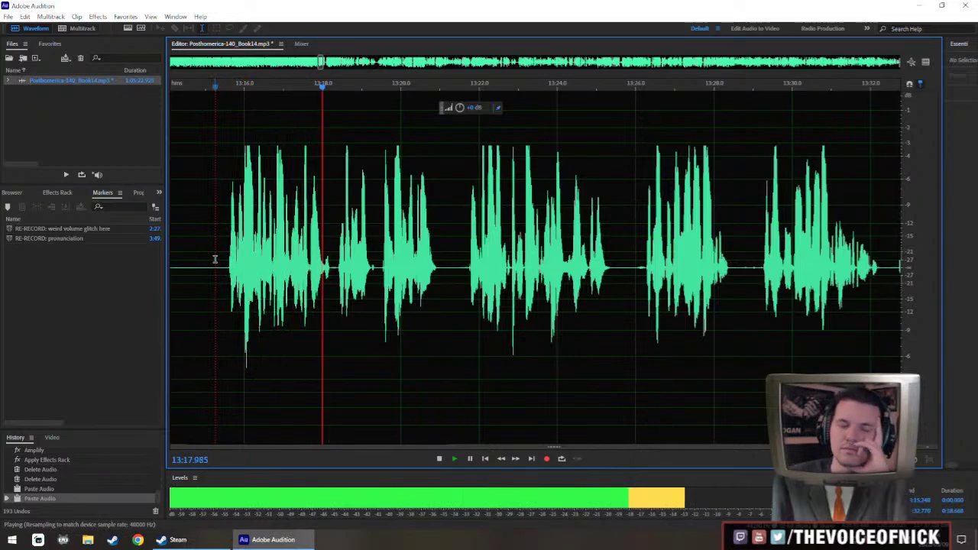
key("backslash")
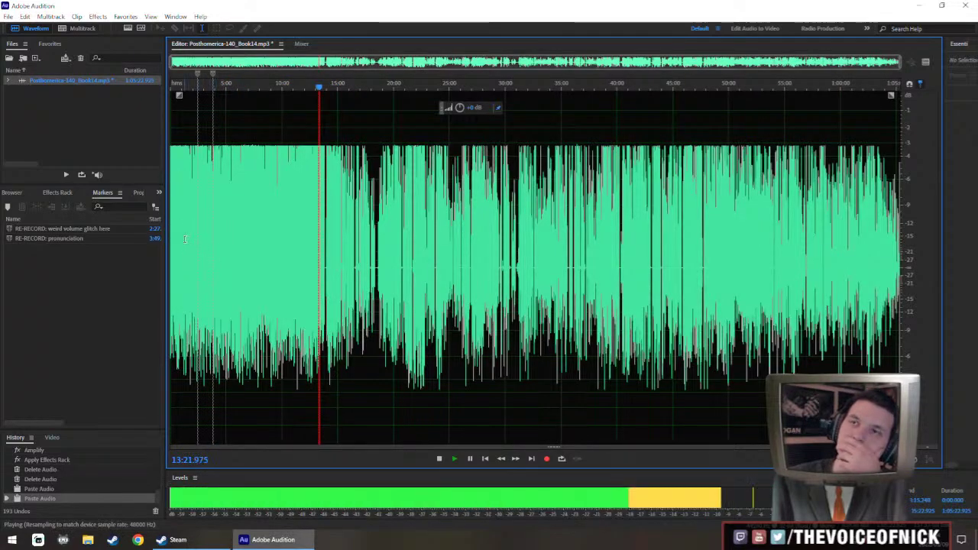
key("backslash")
key("space")
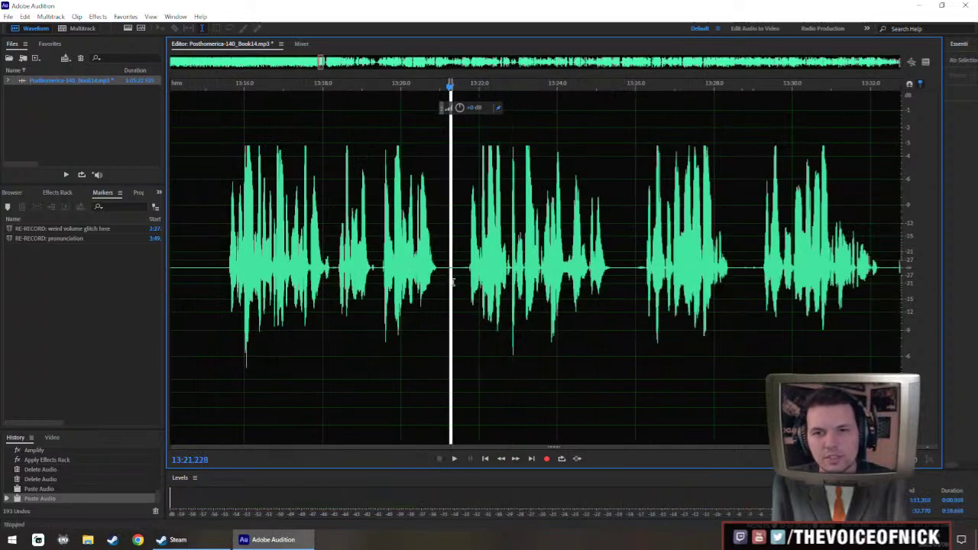
Delete about 0.13 s from the pause near 13:21.2 and play it back from about 13:18.2.
key("Delete")
left_click(333, 231)
key("space")
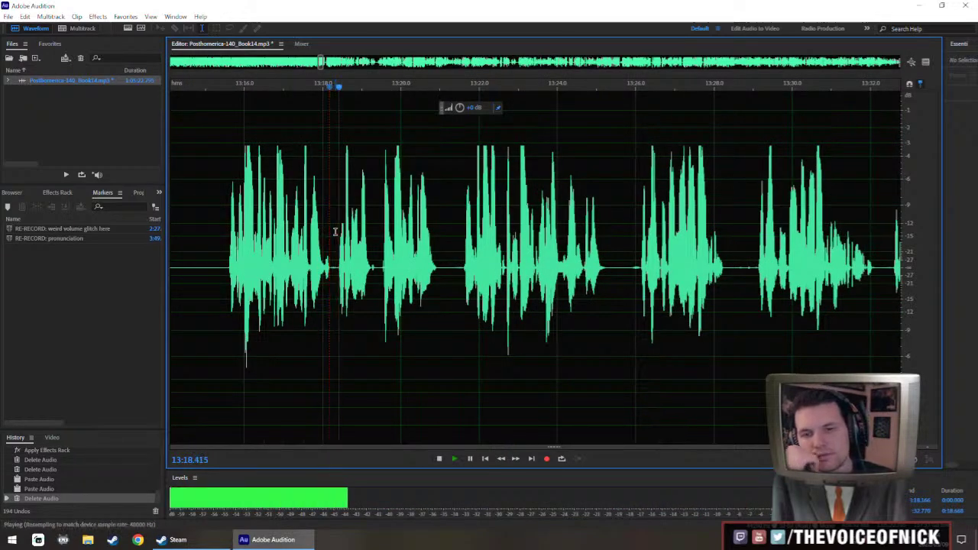
key("backslash")
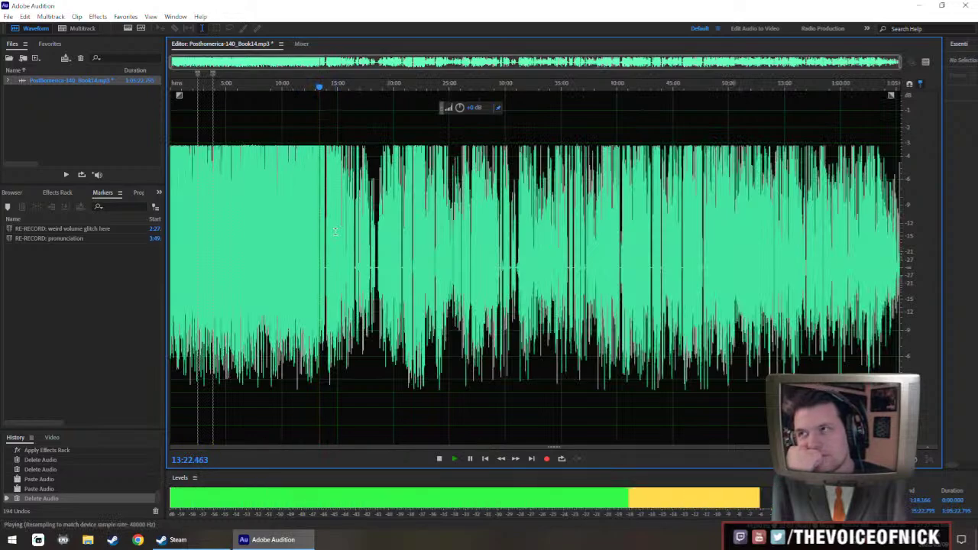
key("backslash")
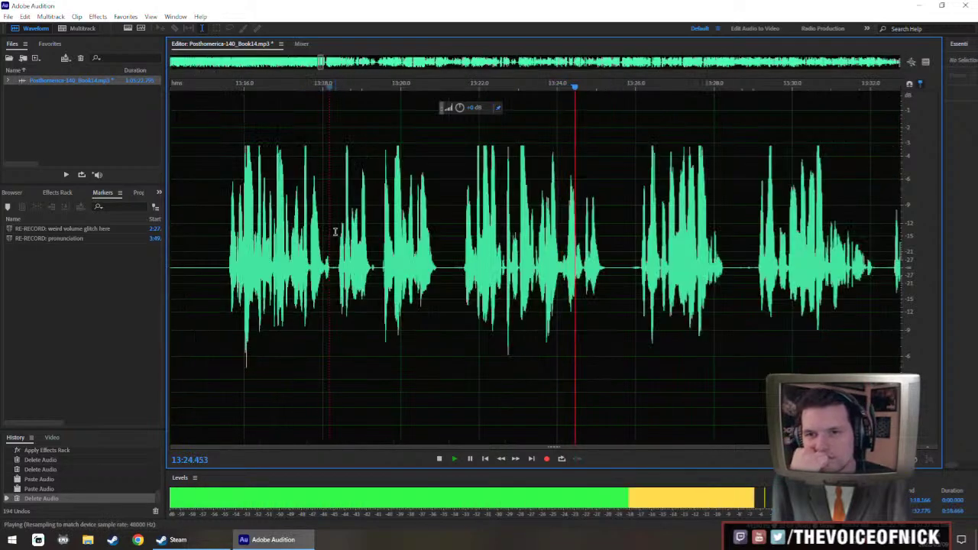
Listen to the phrases from about 13:26 onward and sample the take starting at about 13:35.1.
scroll(335, 232, "down", 2)
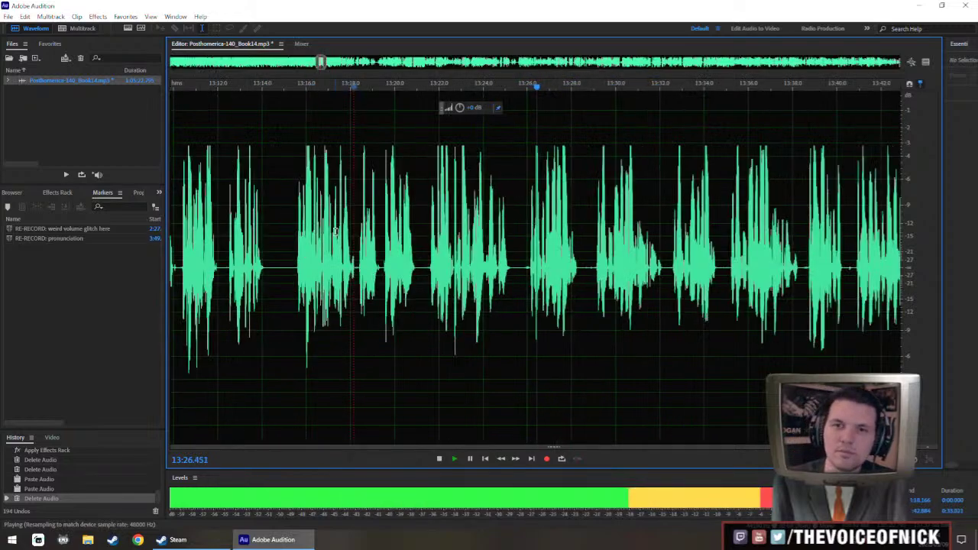
scroll(489, 242, "up", 1)
scroll(641, 223, "down", 1)
left_click_drag(621, 231, 540, 266)
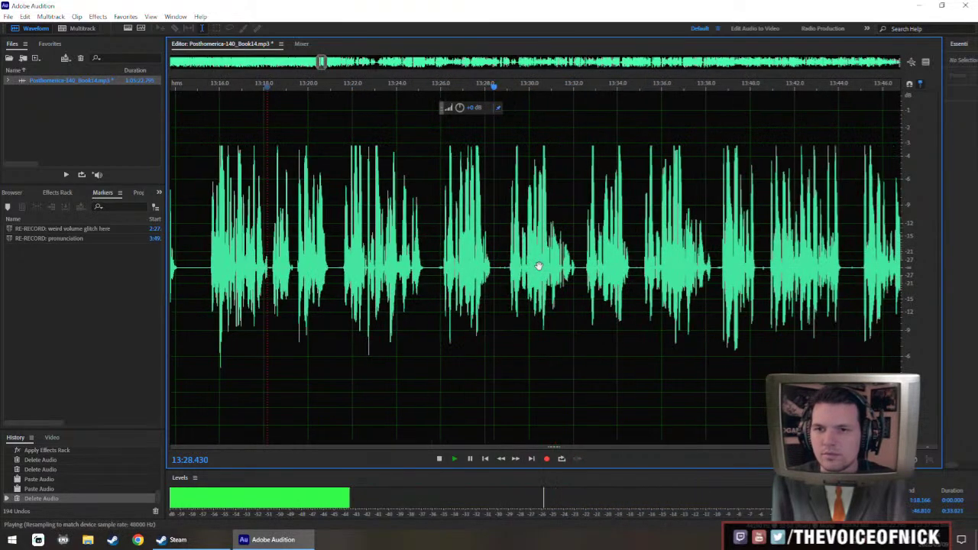
key("space")
scroll(556, 268, "up", 3)
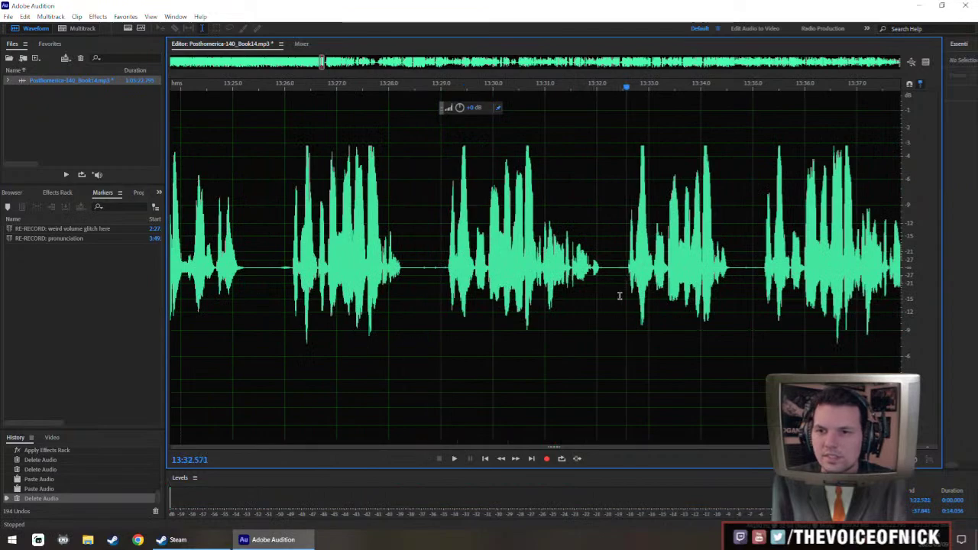
key("space")
left_click(760, 275)
left_click_drag(755, 274, 680, 265)
scroll(676, 265, "down", 2)
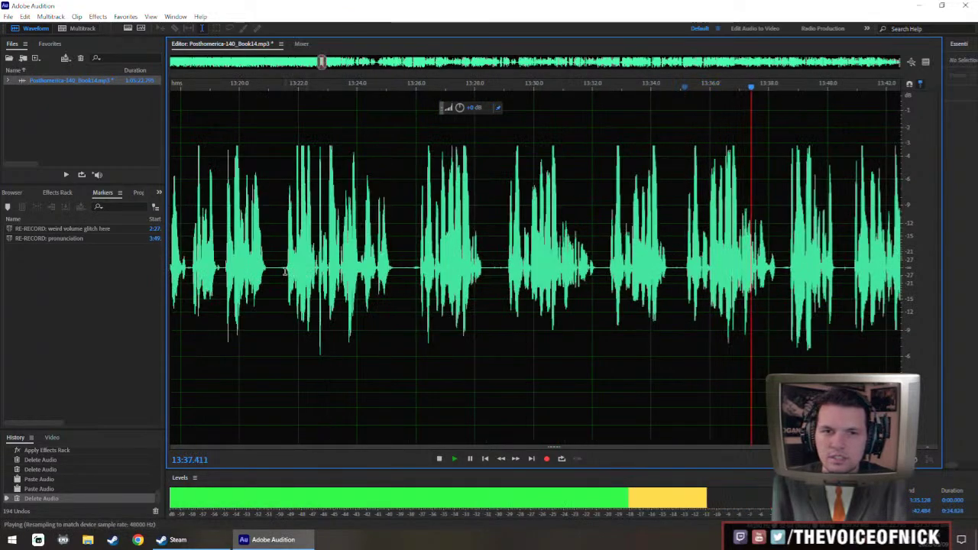
Replay the phrases starting at about 13:26.2 and 13:38.7 to compare the takes.
left_click(420, 274)
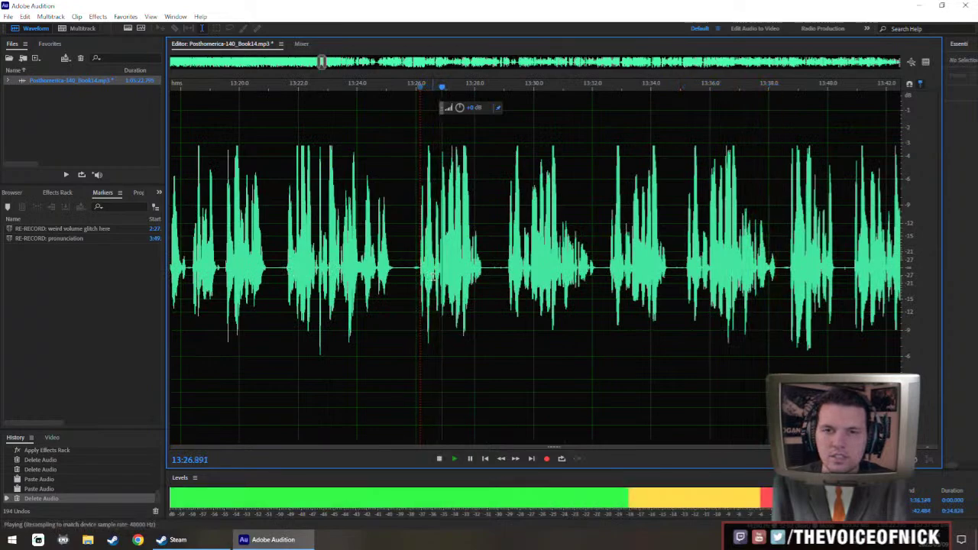
key("space")
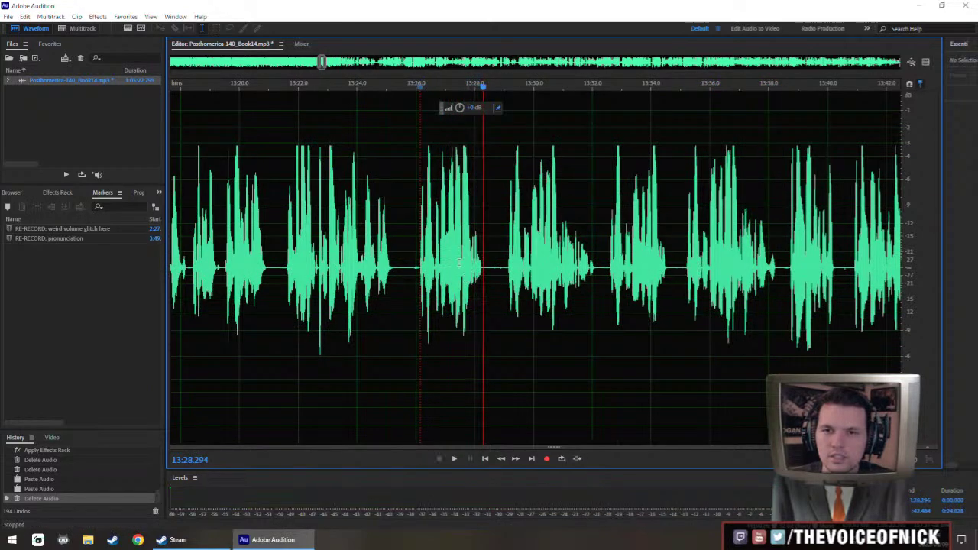
key("space")
key("space")
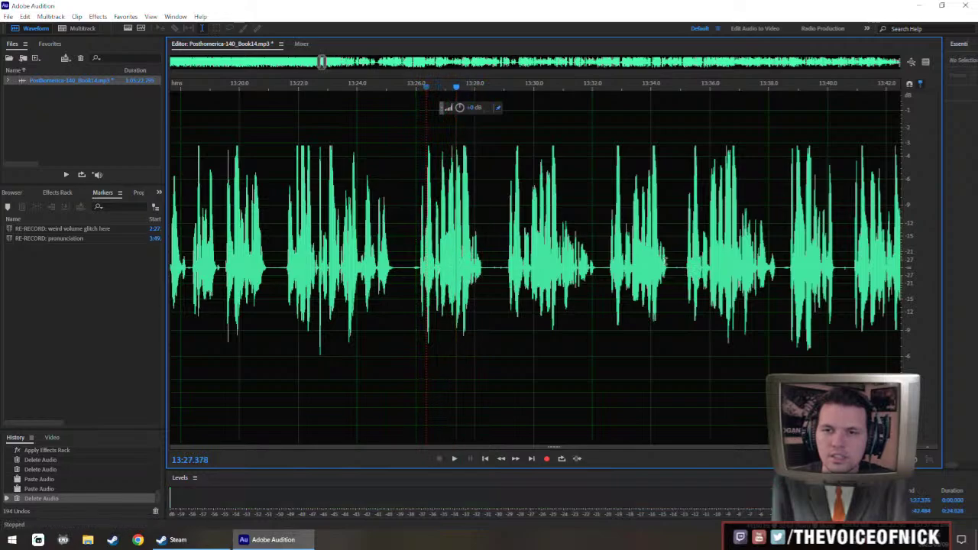
key("space")
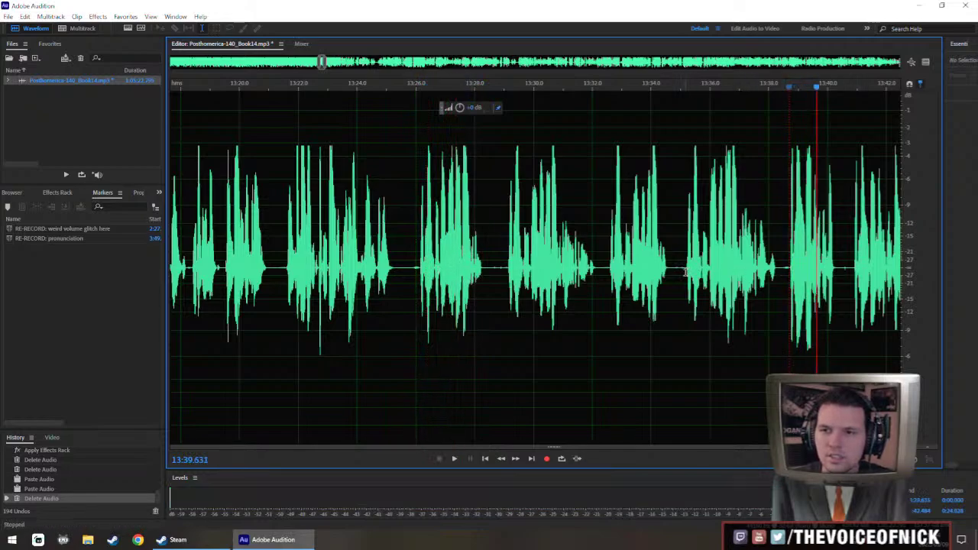
Delete the duplicate take from about 13:26.1 to 13:35.2, play across the cut, and compare by undoing and redoing it.
left_click_drag(686, 272, 286, 294)
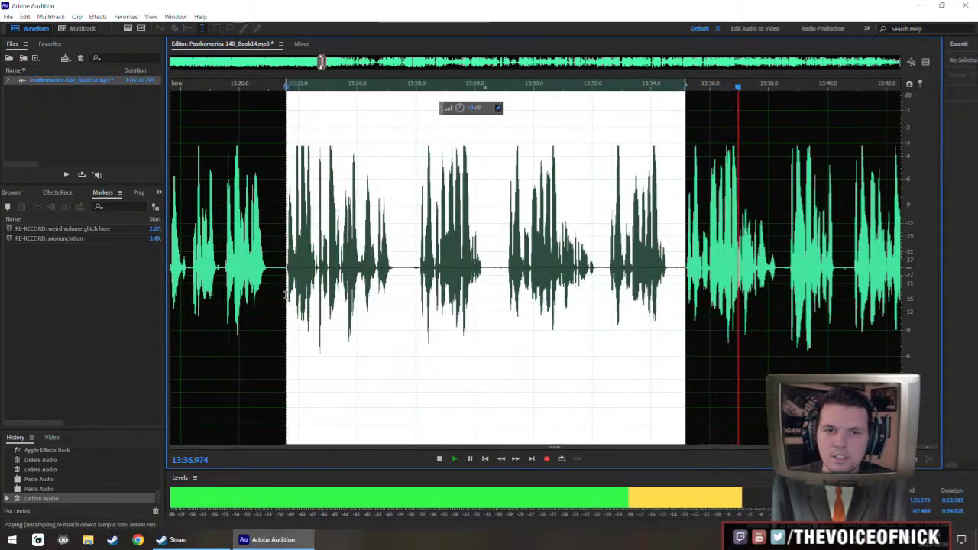
key("space")
key("space")
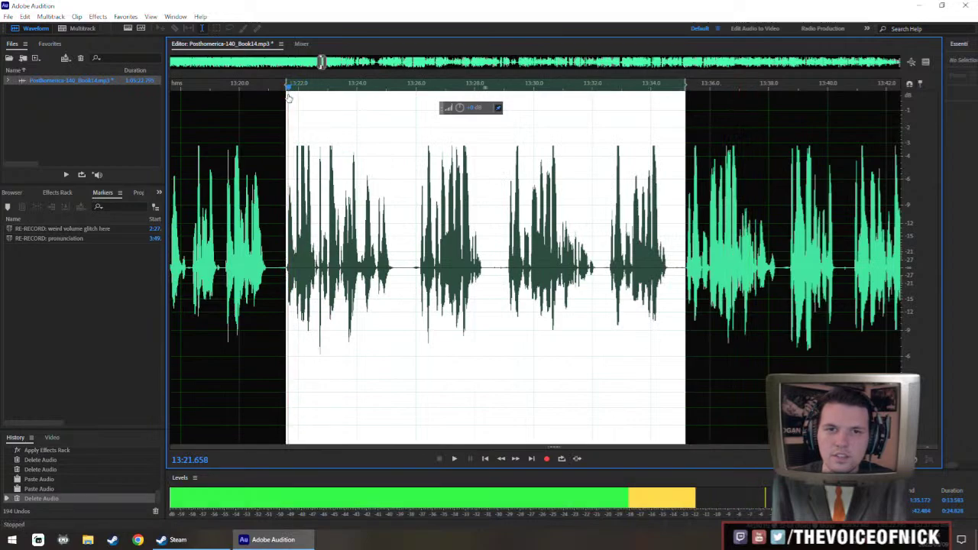
left_click_drag(288, 97, 417, 210)
key("Delete")
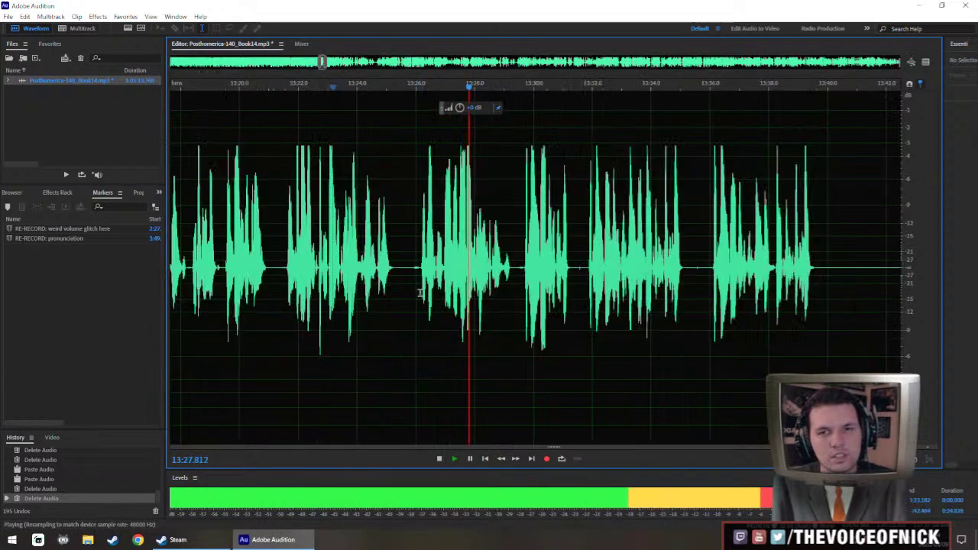
key("space")
key("ctrl+z")
key("ctrl+shift+z")
Replace the pause from about 13:25.3 to 13:26.2 with inserted silence of the preset duration.
scroll(412, 279, "up", 3)
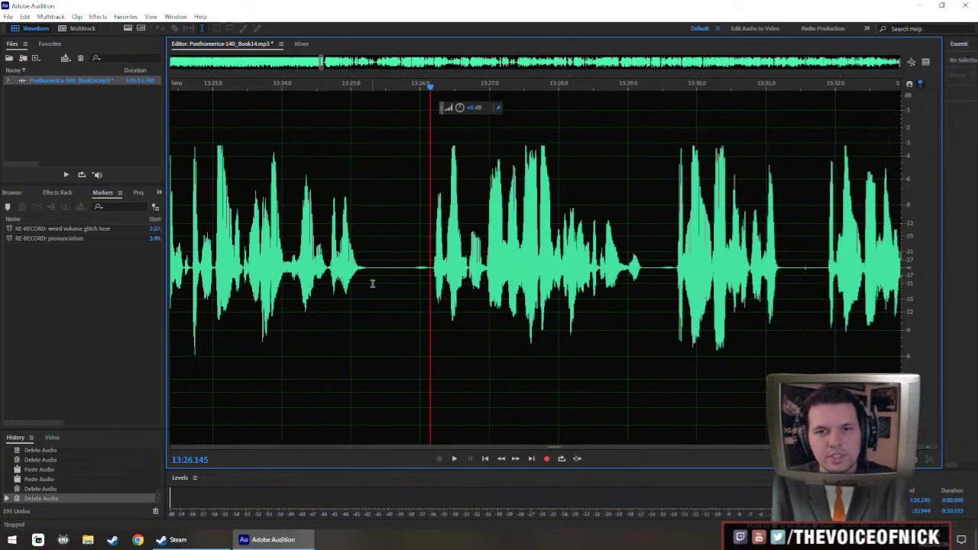
left_click_drag(372, 284, 432, 293)
key("ctrl+shift+i")
key("Return")
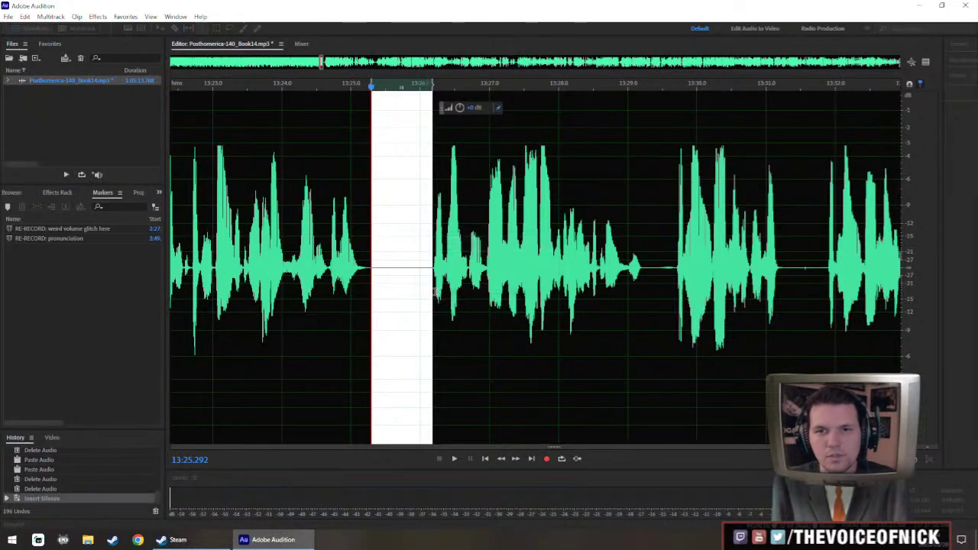
Shorten the pause before the phrase at about 13:26 by deleting roughly 0.1 s near 13:25.4, and play across the cut.
left_click_drag(375, 279, 384, 281)
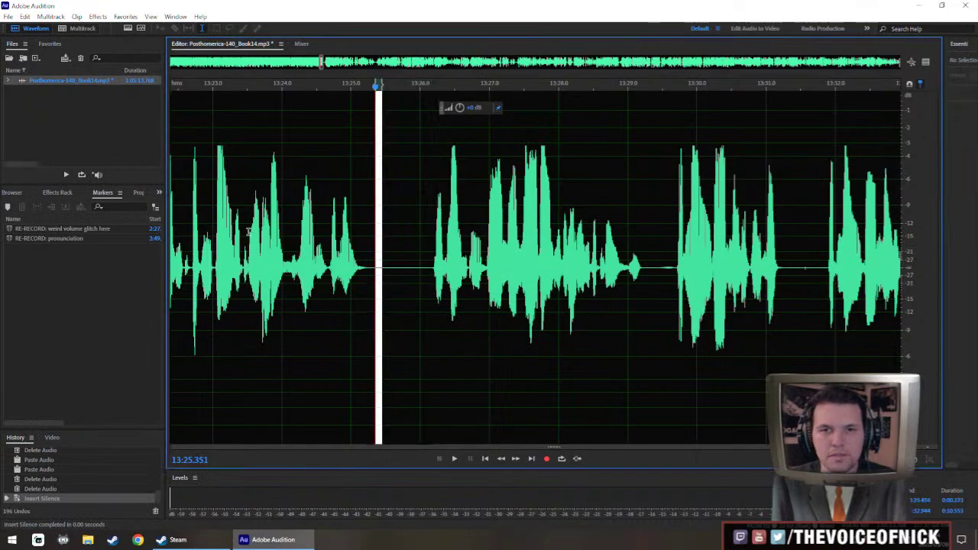
key("Delete")
key("backslash")
key("space")
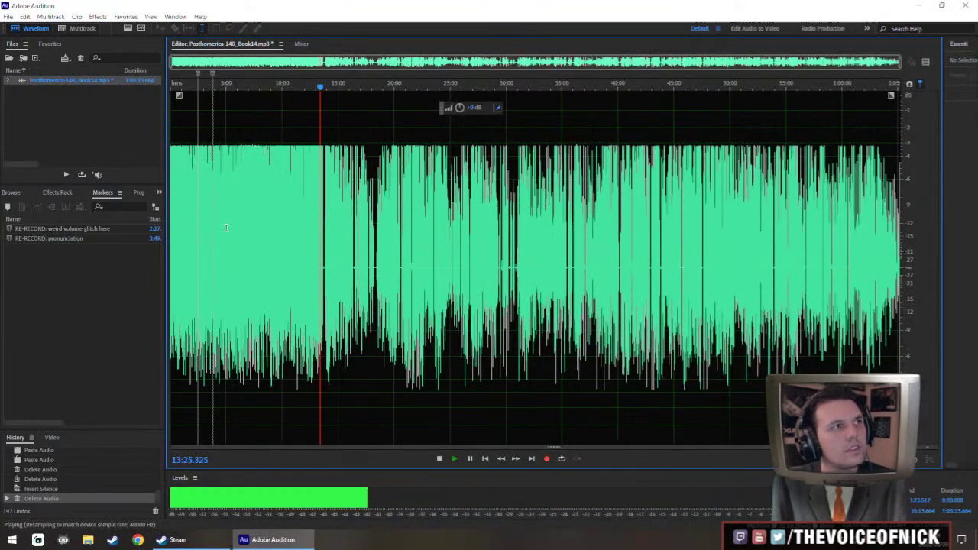
key("backslash")
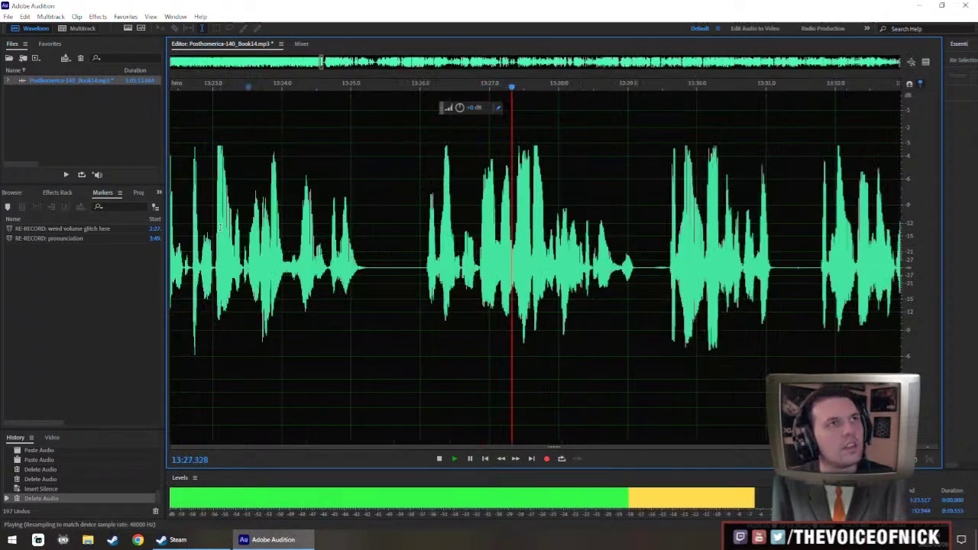
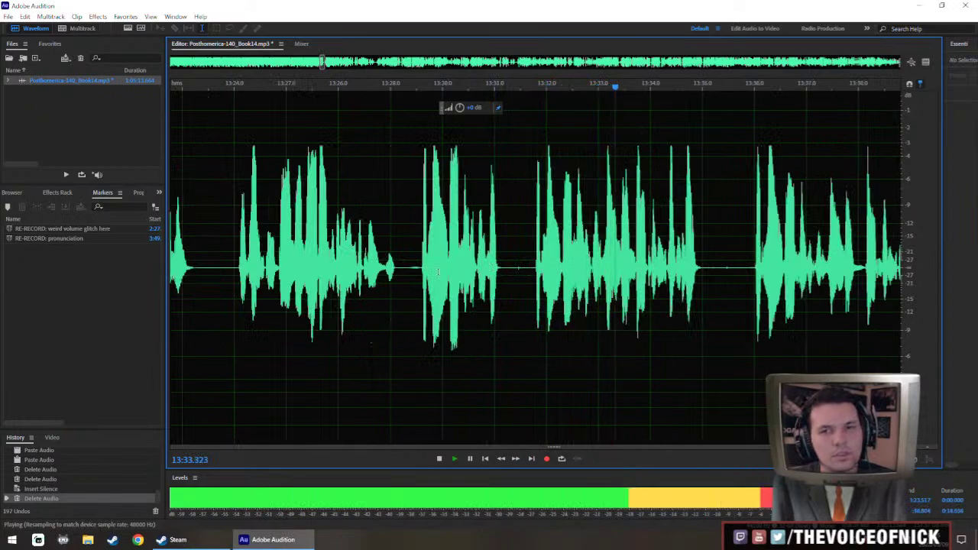
key("space")
Delete the duplicate take from about 13:29.6 to 13:31.8 and play briefly across the cut.
left_click_drag(422, 319, 532, 319)
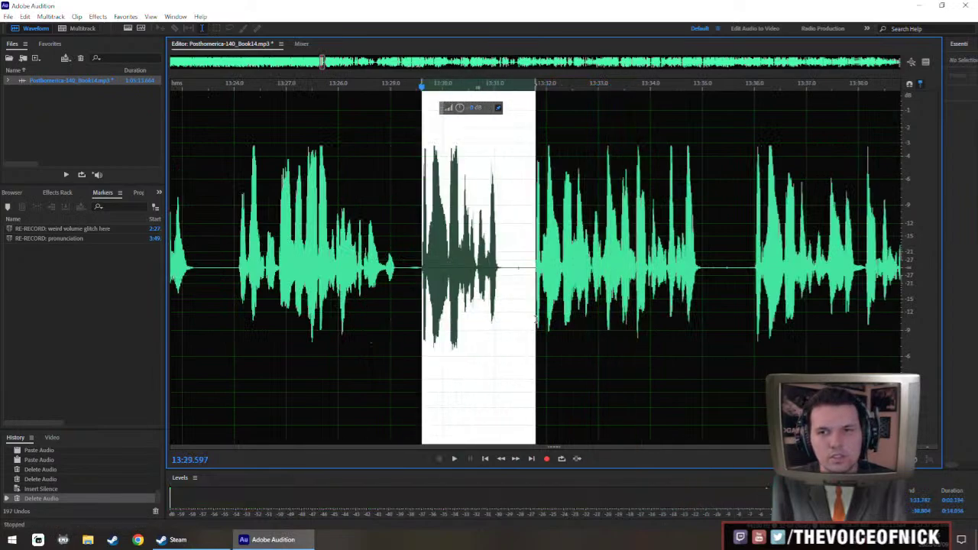
key("Delete")
key("backslash")
key("space")
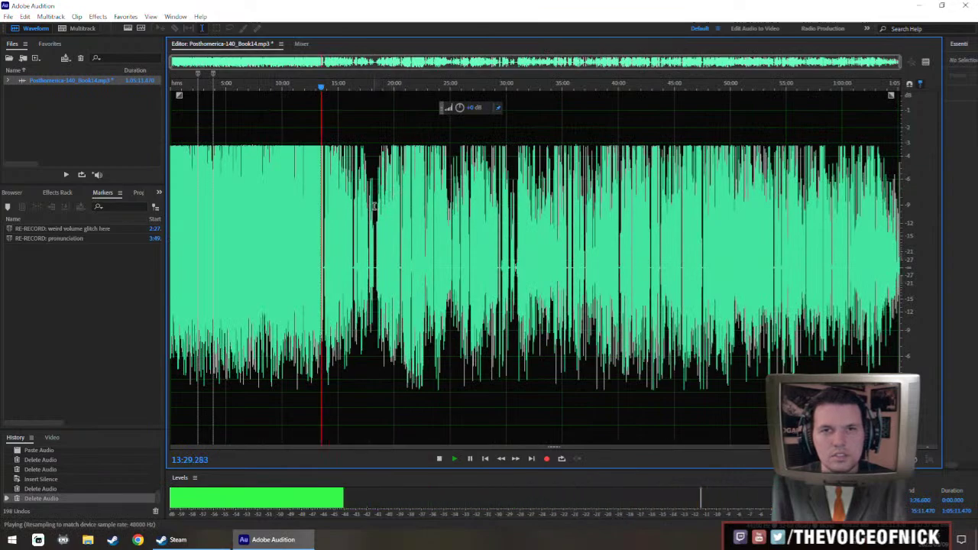
key("backslash")
key("space")
Lengthen the pause near 13:29.3 by pasting in a short piece of silence, and play the result.
left_click_drag(242, 294, 266, 288)
left_click(230, 277)
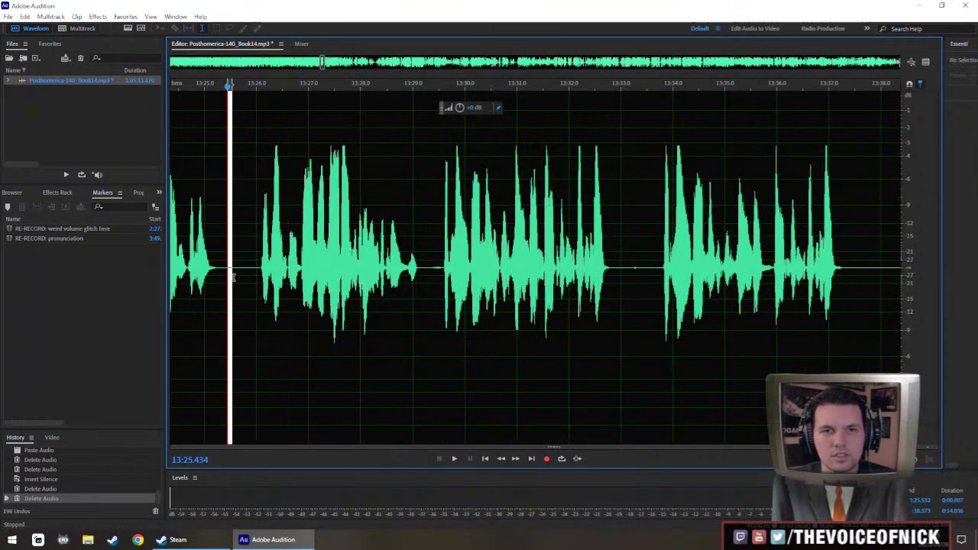
key("ctrl+v")
key("space")
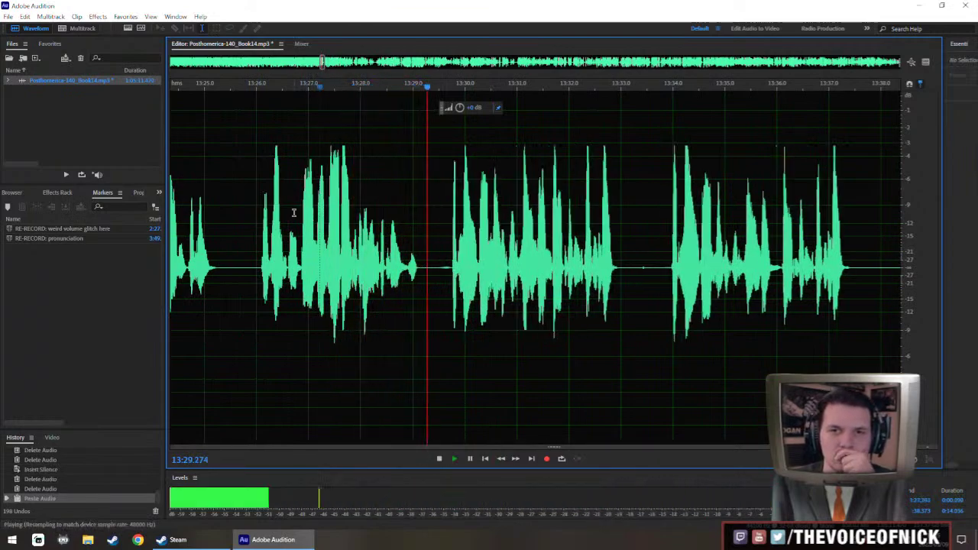
Listen to the phrases from about 13:26.6 onward and replay the one starting at about 13:29.8 to check the takes.
left_click(285, 211)
key("backslash")
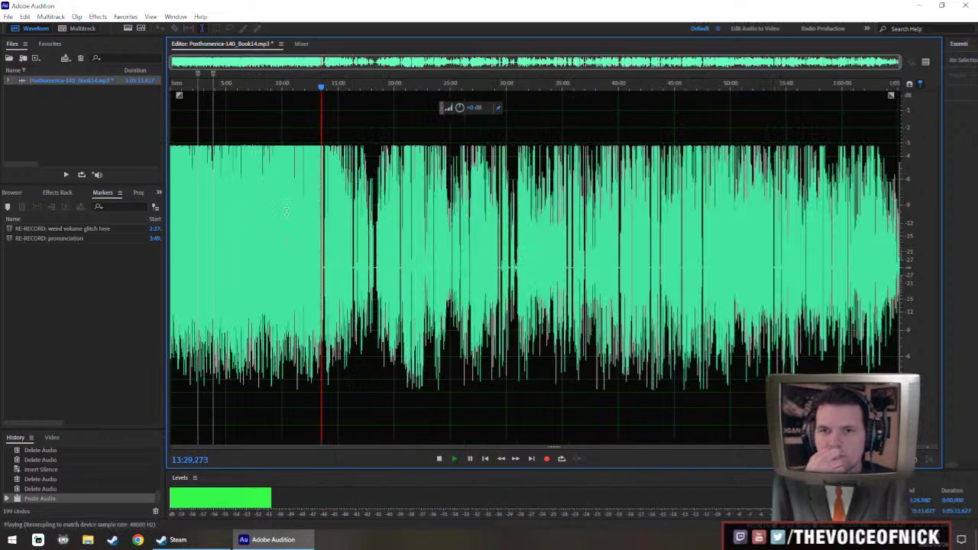
key("backslash")
key("minus")
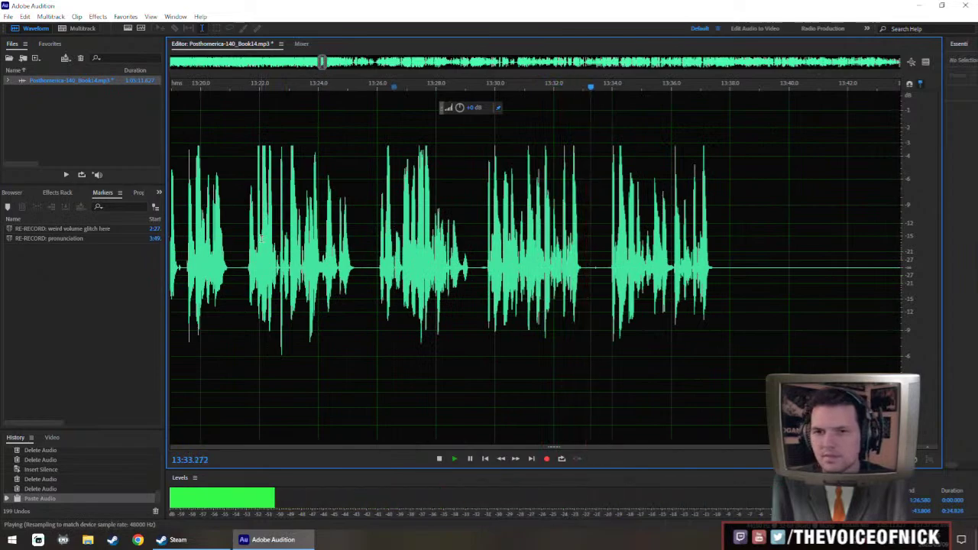
scroll(702, 284, "right", 2)
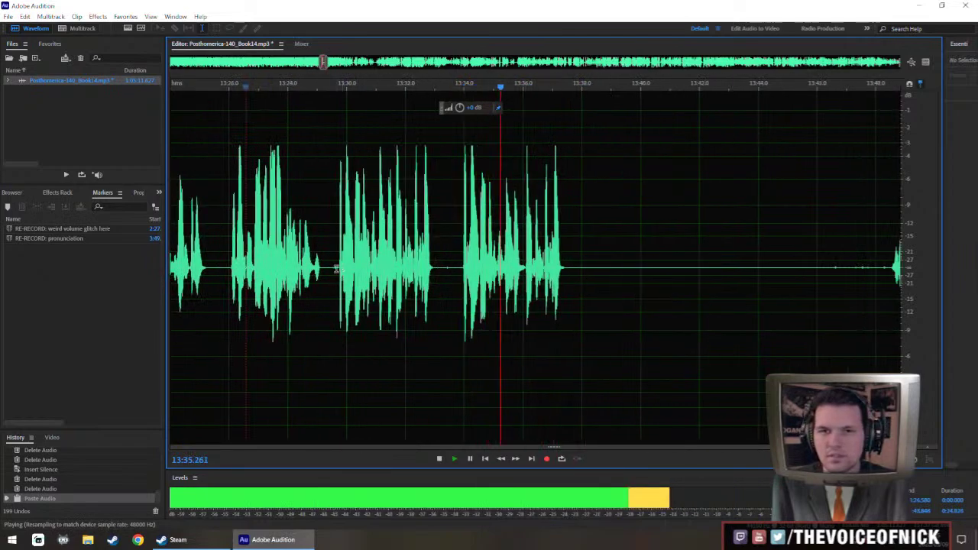
left_click_drag(331, 268, 551, 328)
left_click(421, 267)
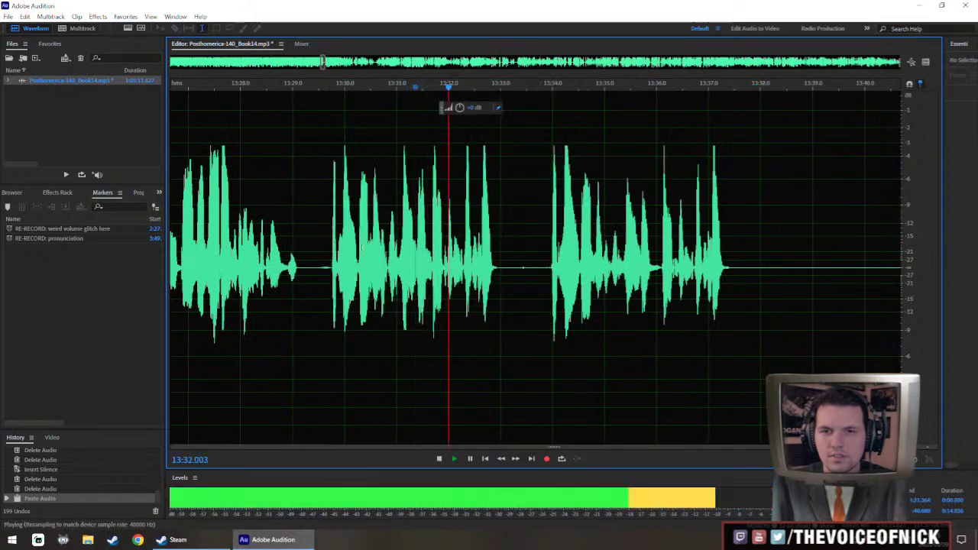
left_click(336, 238)
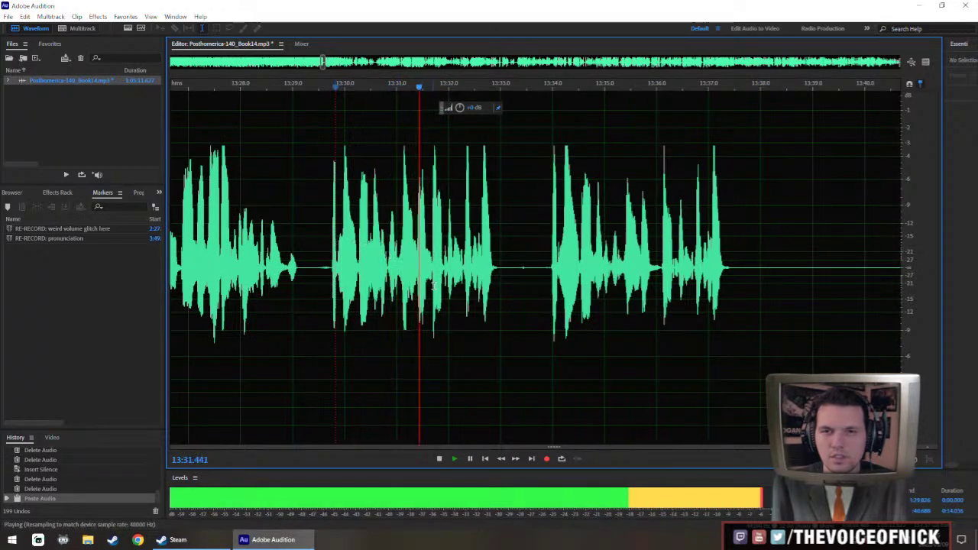
scroll(539, 289, "down", 2)
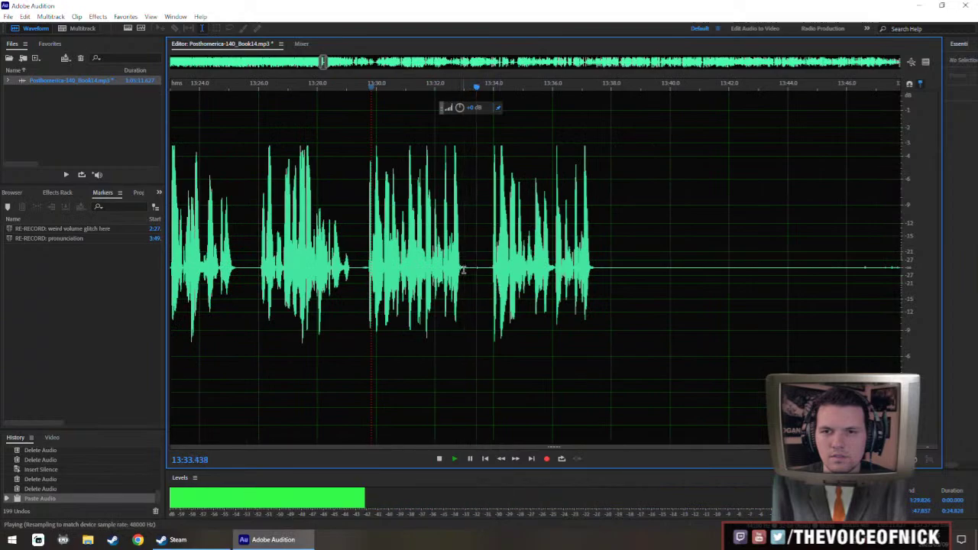
Sample the takes around 13:51 to 13:54, and replace the unwanted section from about 13:33.0 to 13:54.8 with inserted silence of the preset duration.
left_click_drag(465, 294, 744, 306)
scroll(682, 288, "down", 3)
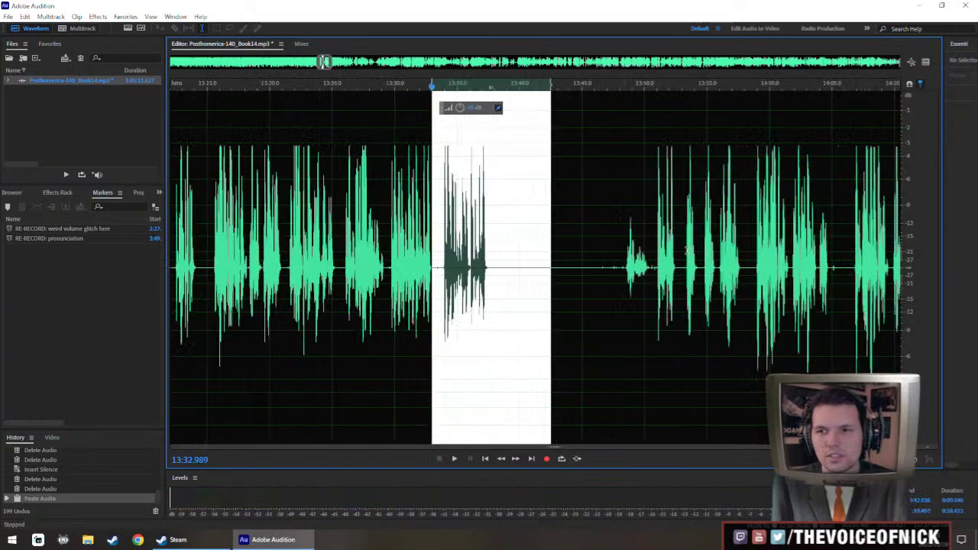
key("space")
scroll(685, 229, "up", 3)
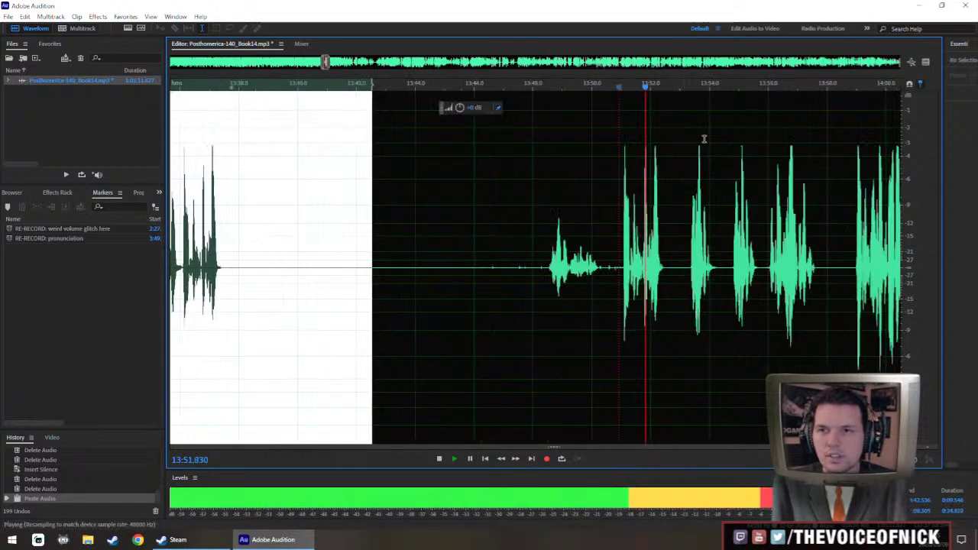
key("space")
left_click(690, 87)
key("space")
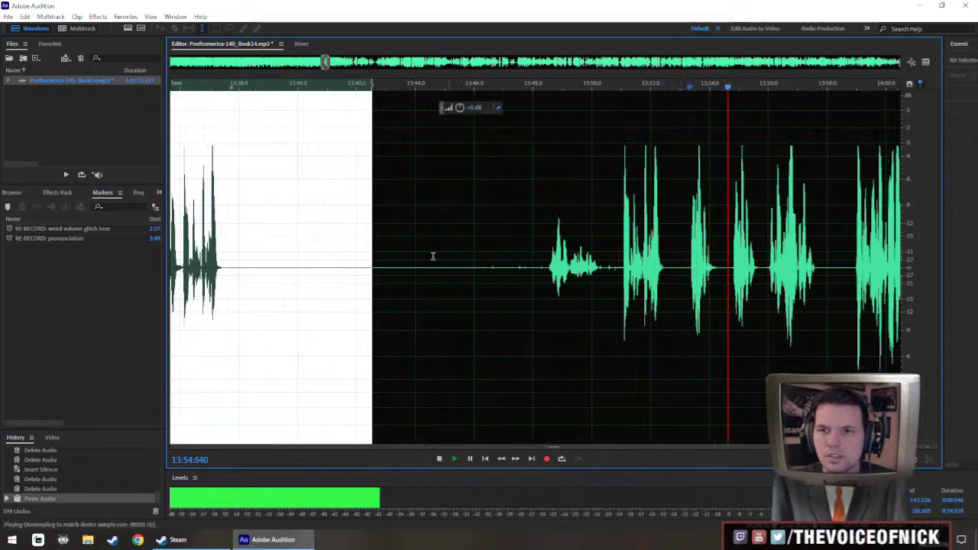
left_click_drag(372, 283, 732, 304)
key("space")
key("shift+s")
key("Return")
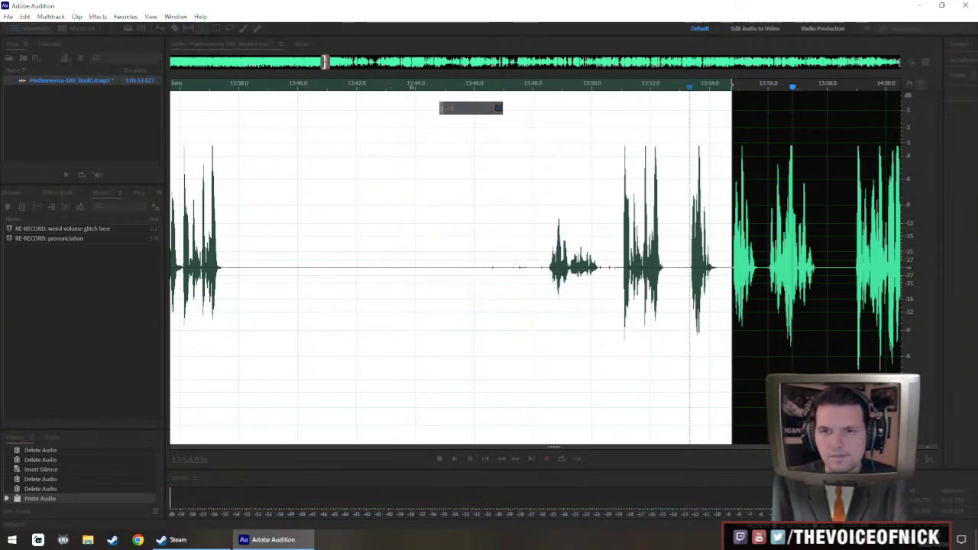
Replace the pause from about 13:32.9 to 13:34.5 with 1.5 s of inserted silence.
scroll(507, 277, "up", 3)
left_click_drag(523, 281, 517, 290)
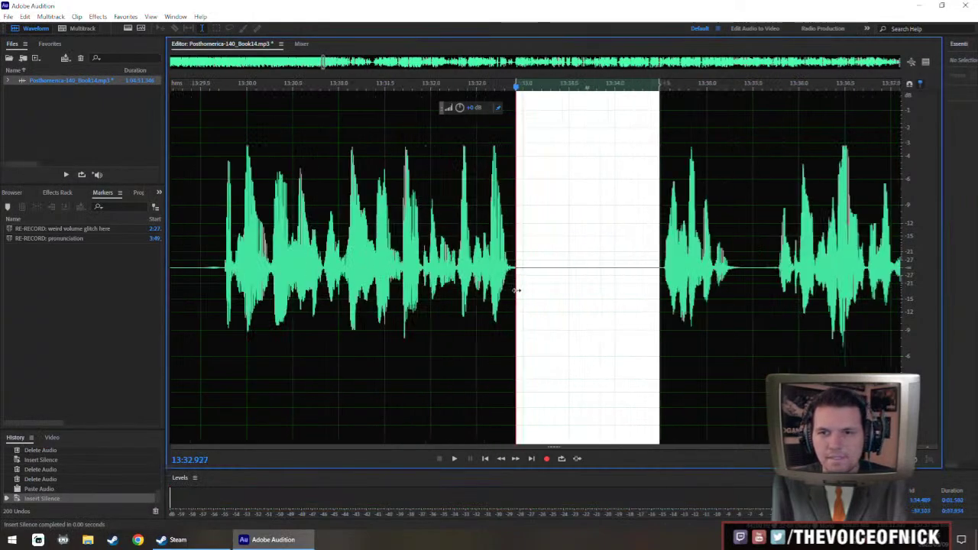
key("ctrl+shift+i")
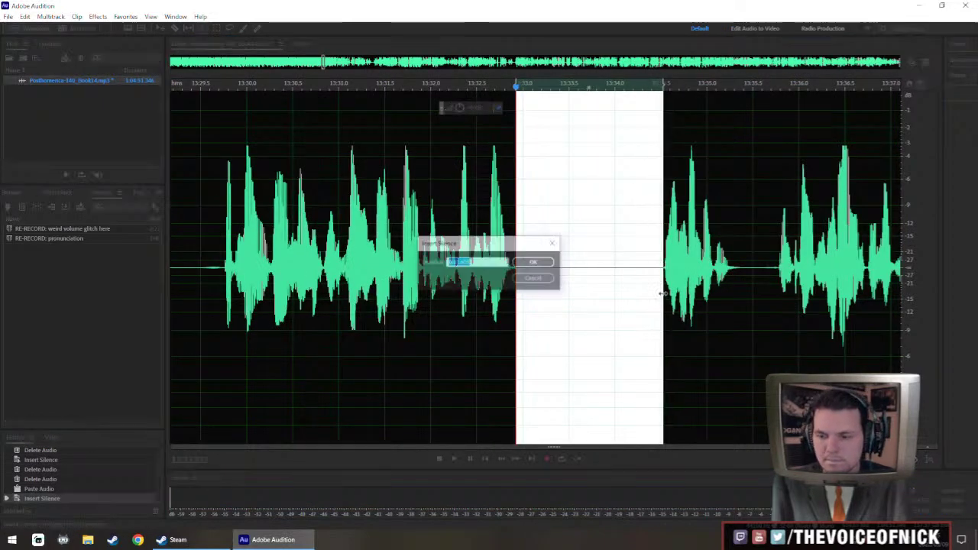
key("Return")
Amplify the phrases from about 13:34.3 to 13:44.5 and reapply the last effect, the Effects Rack, to them.
key("minus")
scroll(763, 304, "right", 2)
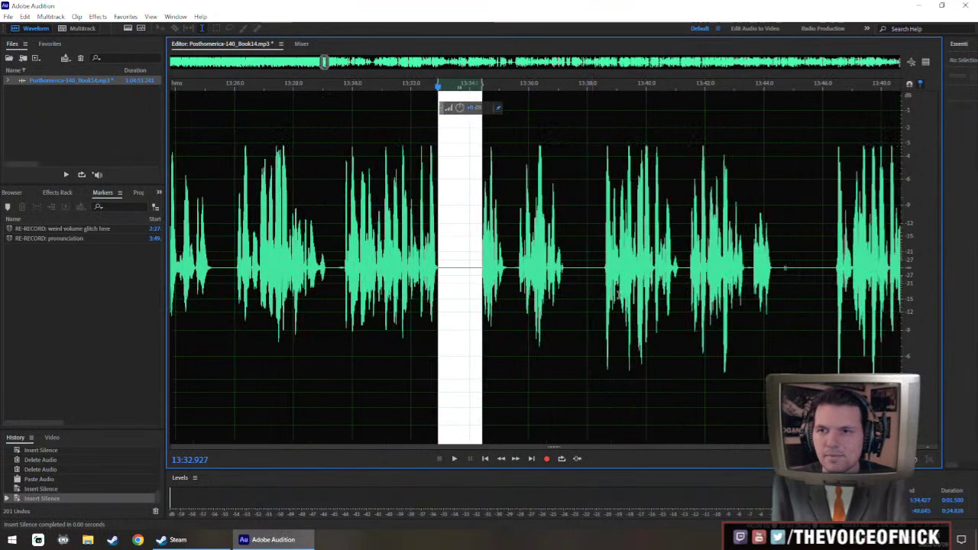
left_click(616, 296)
left_click_drag(478, 287, 776, 309)
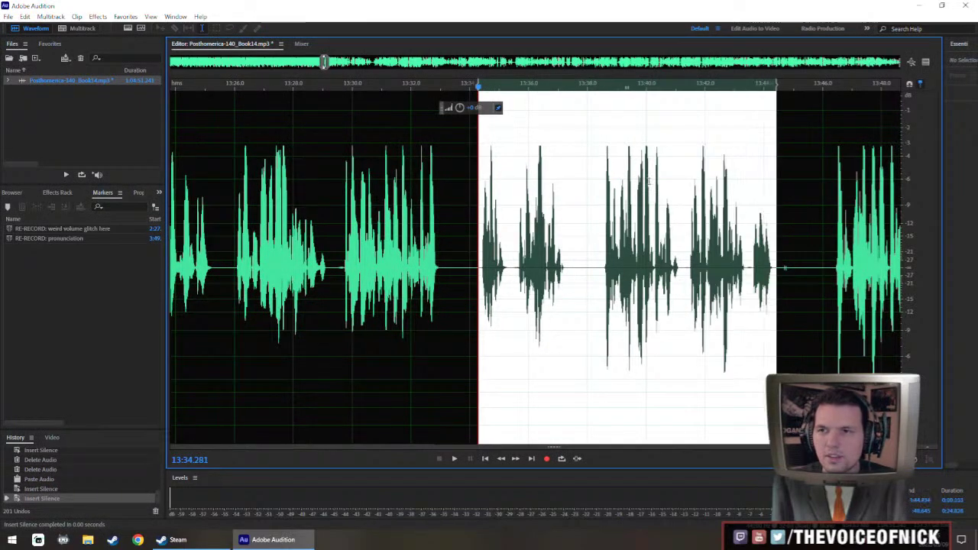
left_click_drag(459, 108, 466, 109)
key("ctrl+r")
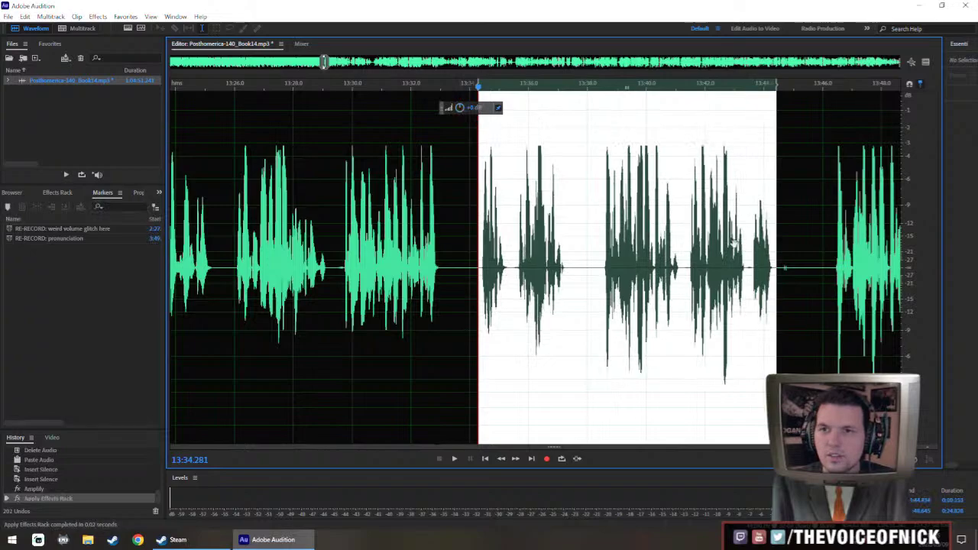
scroll(589, 240, "right", 1)
scroll(589, 240, "down", 3)
scroll(639, 230, "down", 2)
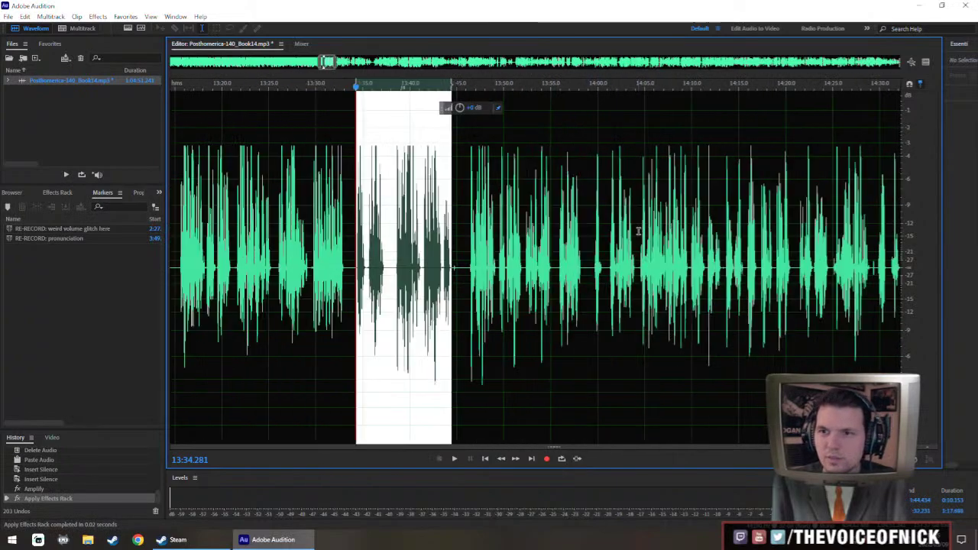
left_click_drag(523, 260, 834, 290)
scroll(783, 294, "right", 2)
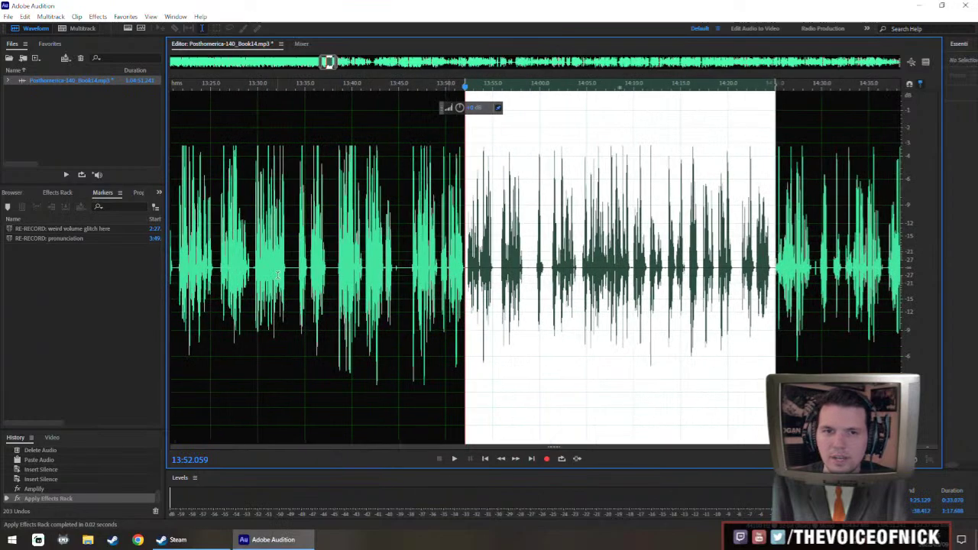
Play briefly from before the pause near 13:33 and add a cue marker at about 13:33.3.
left_click(277, 275)
key("space")
key("space")
left_click(288, 277)
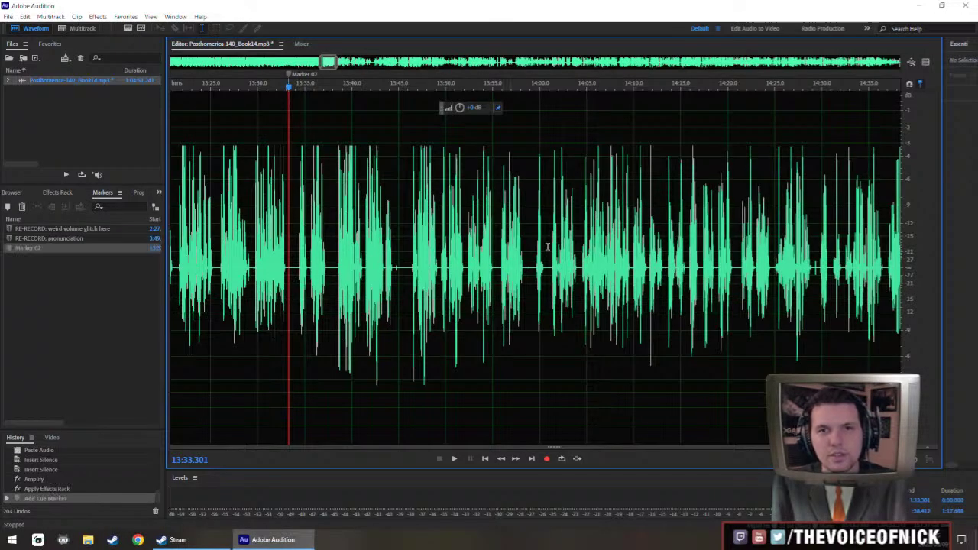
Amplify the quieter section from about 13:52.1 to 19:36.9 and reapply the last effect, the Effects Rack, to it.
scroll(535, 250, "right", 1)
scroll(458, 255, "up", 2)
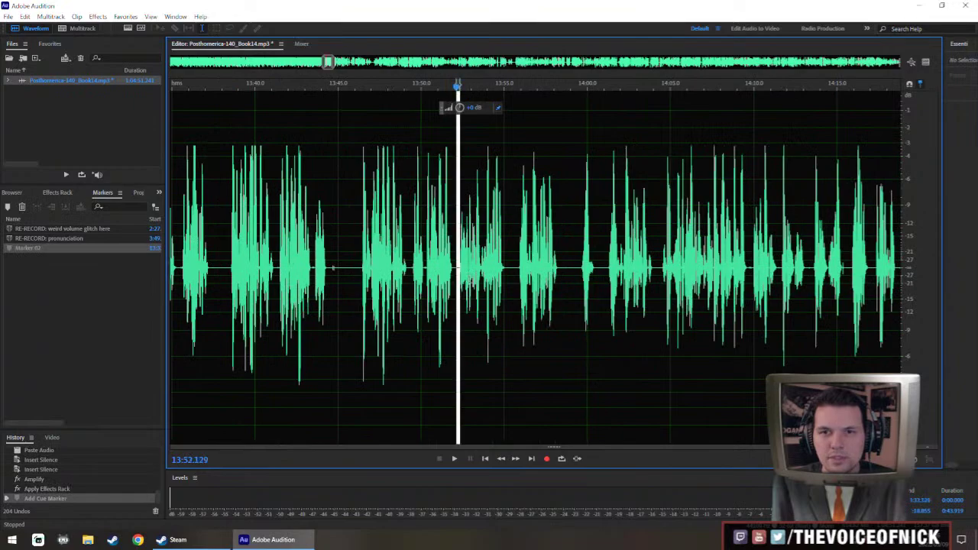
left_click_drag(459, 278, 790, 278)
scroll(776, 277, "down", 4)
scroll(489, 277, "right", 4)
scroll(438, 276, "down", 2)
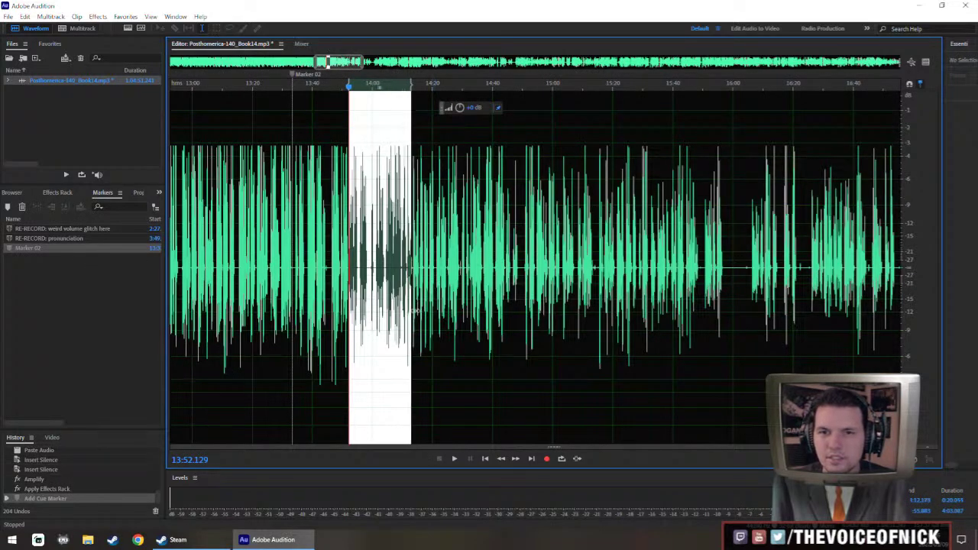
left_click_drag(413, 309, 856, 315)
scroll(562, 303, "down", 3)
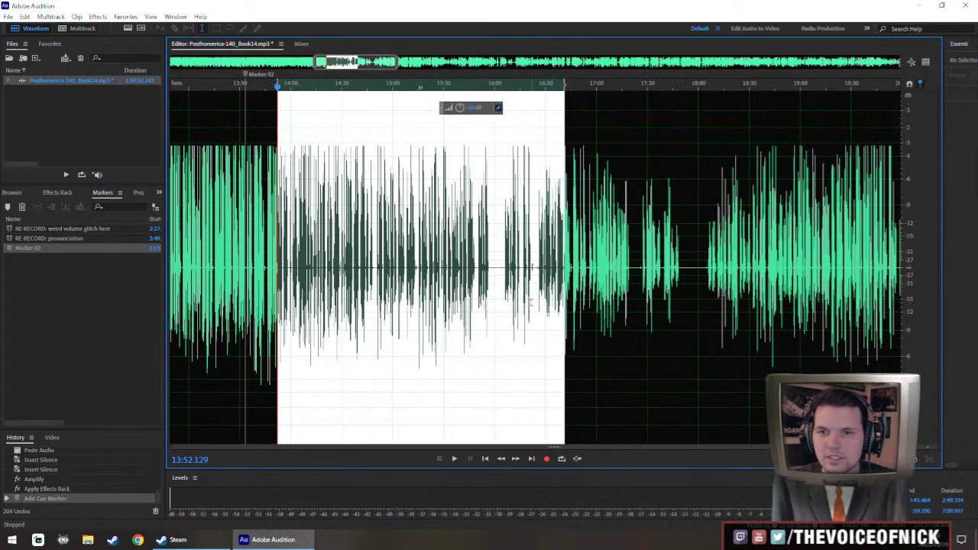
left_click_drag(561, 310, 846, 309)
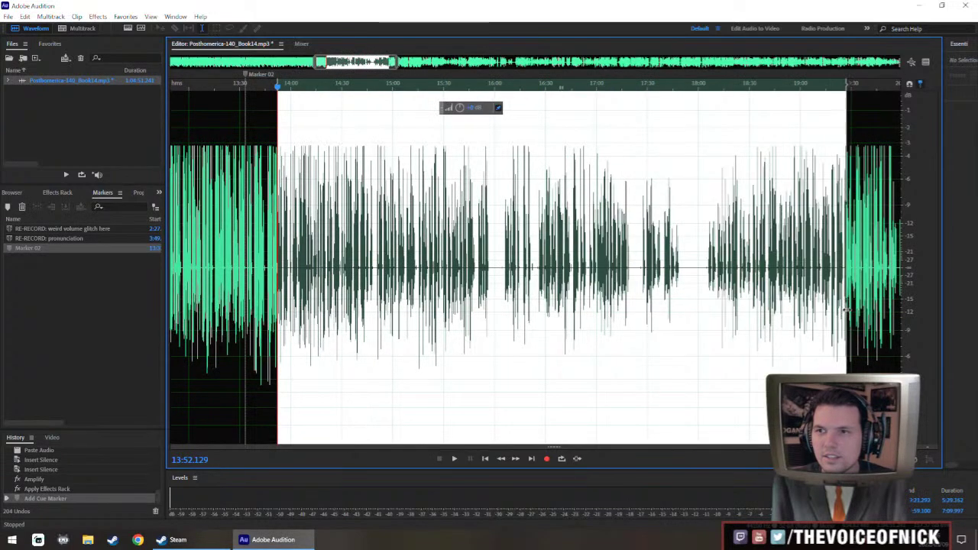
scroll(860, 308, "up", 2)
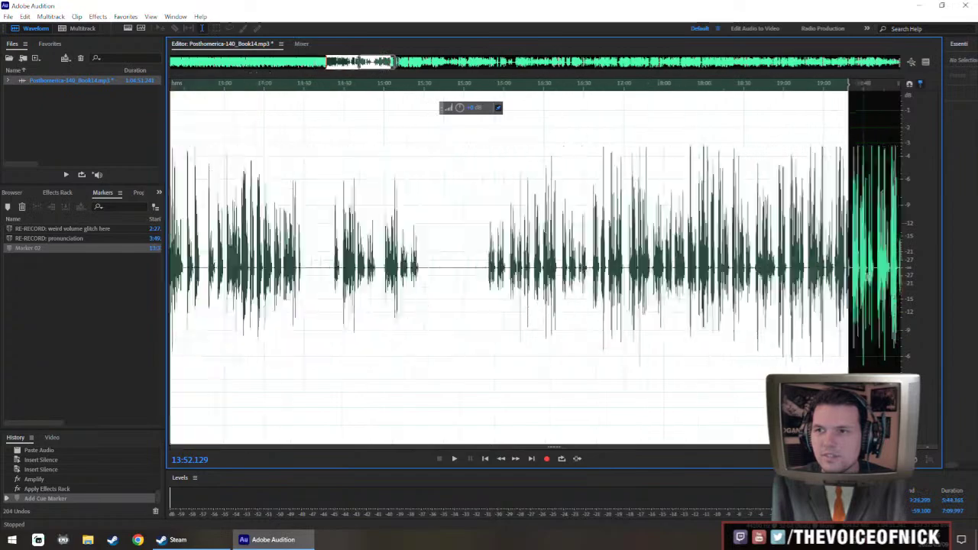
scroll(837, 228, "down", 4)
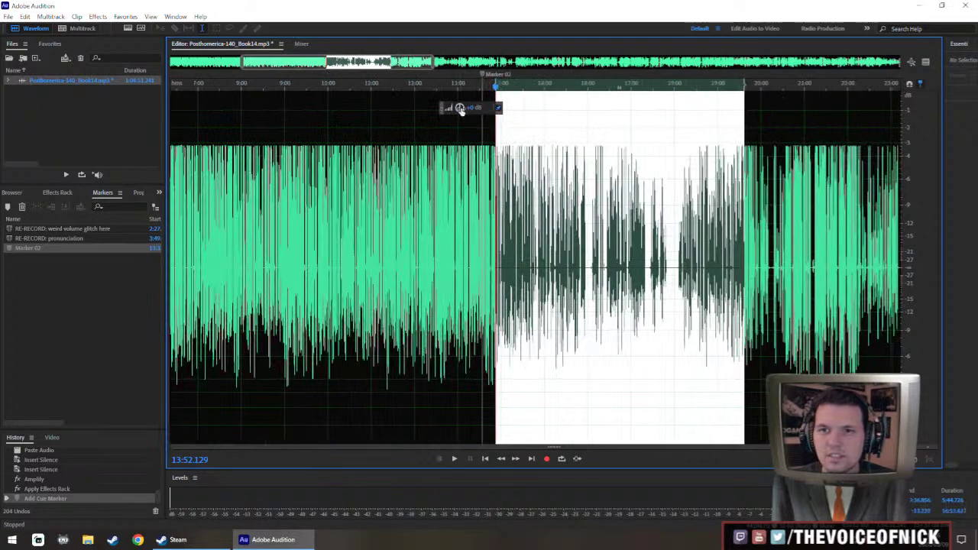
mouse_move(461, 110)
left_mouse_down()
mouse_move(461, 95)
mouse_move(472, 109)
left_mouse_up()
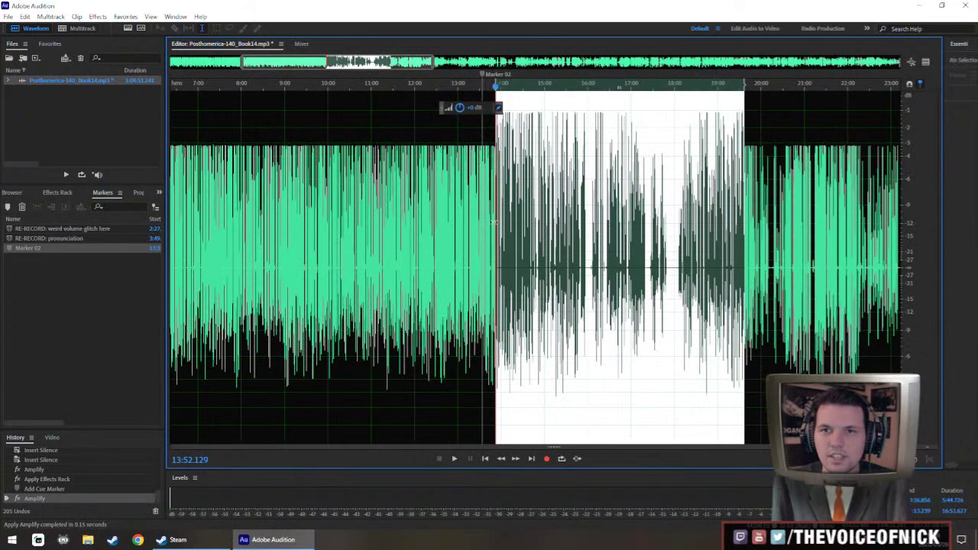
key("ctrl+r")
Play from about 13:28.1 to recheck the passage and delete the cue marker at about 13:33.3.
scroll(471, 251, "up", 5)
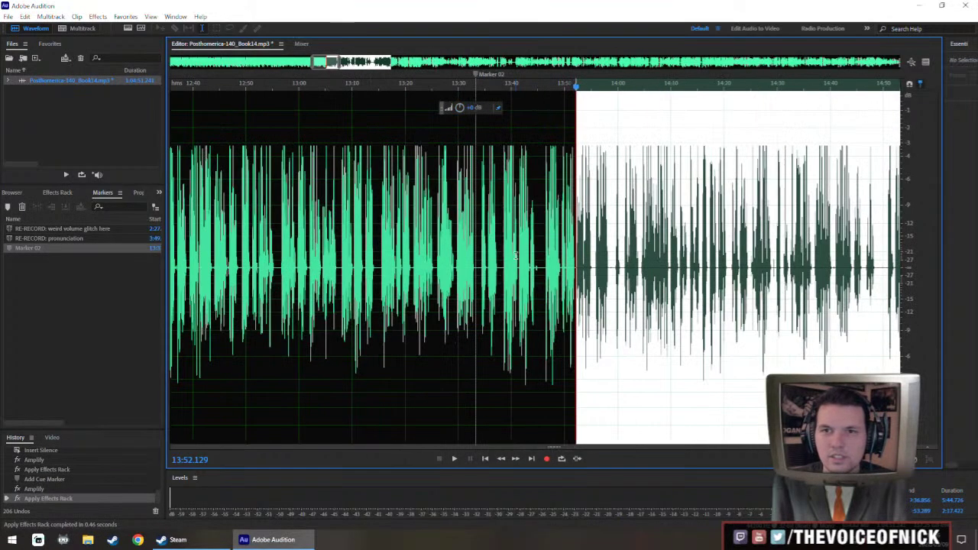
left_click(457, 237)
scroll(456, 237, "up", 6)
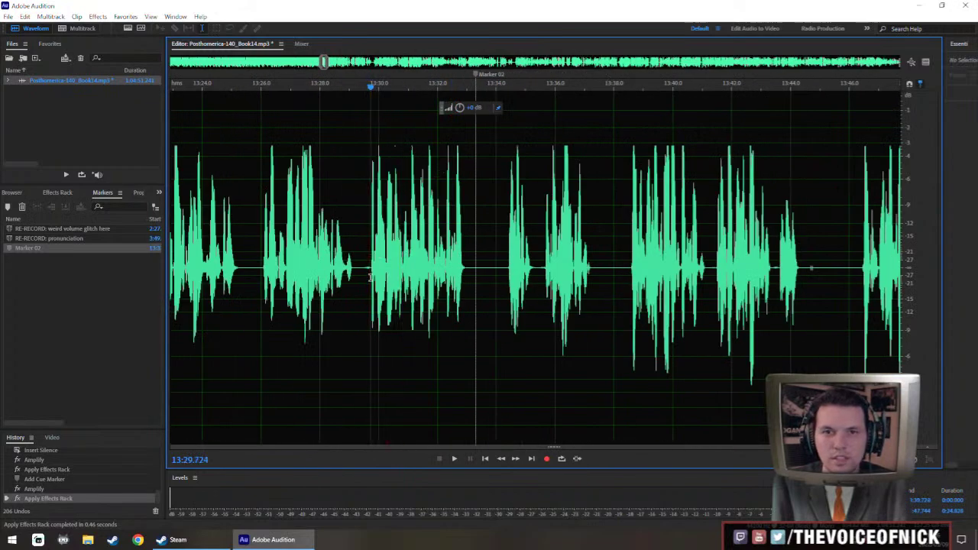
left_click_drag(354, 274, 369, 284)
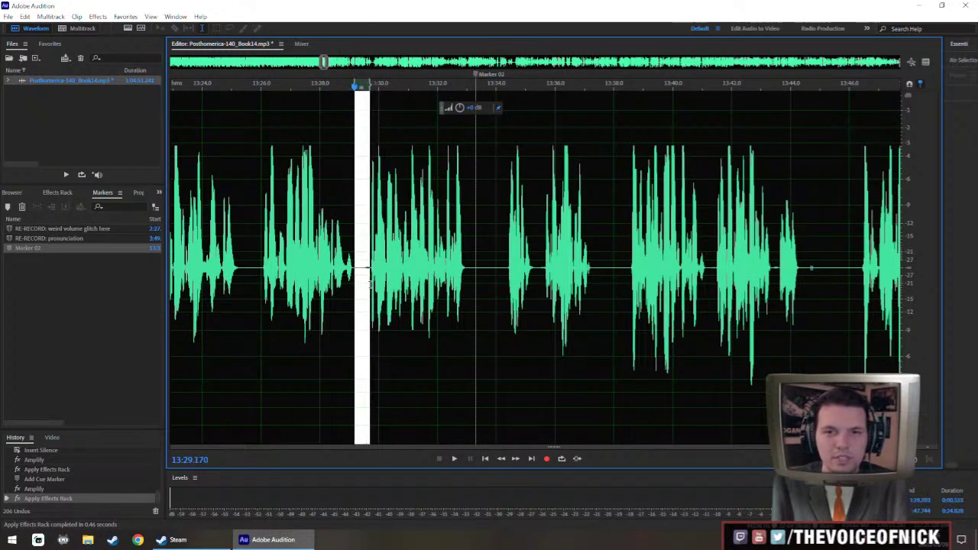
left_click(373, 281)
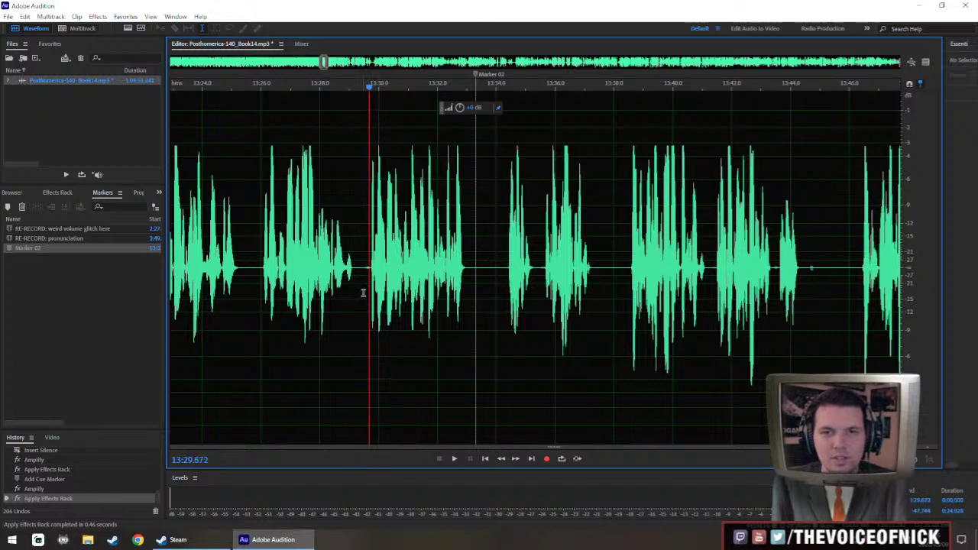
key("space")
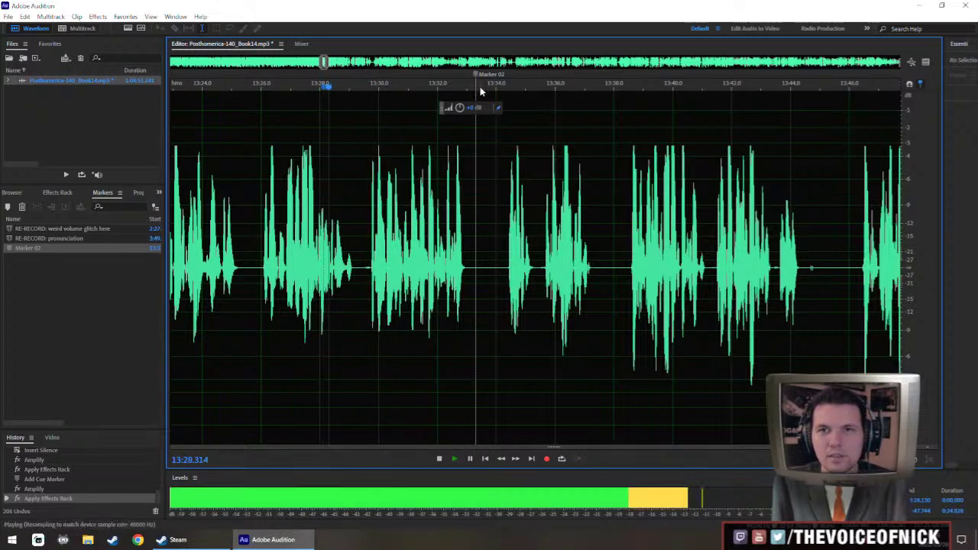
right_click(478, 74)
left_click(491, 79)
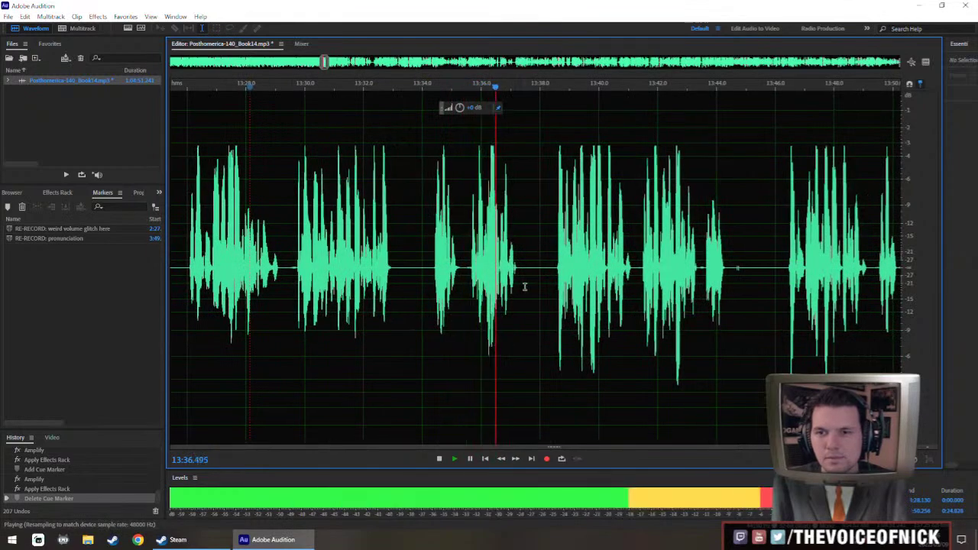
Replace the pause from about 13:37.2 to 13:38.6 with 1.2 s of inserted silence and play across it.
scroll(535, 285, "up", 2)
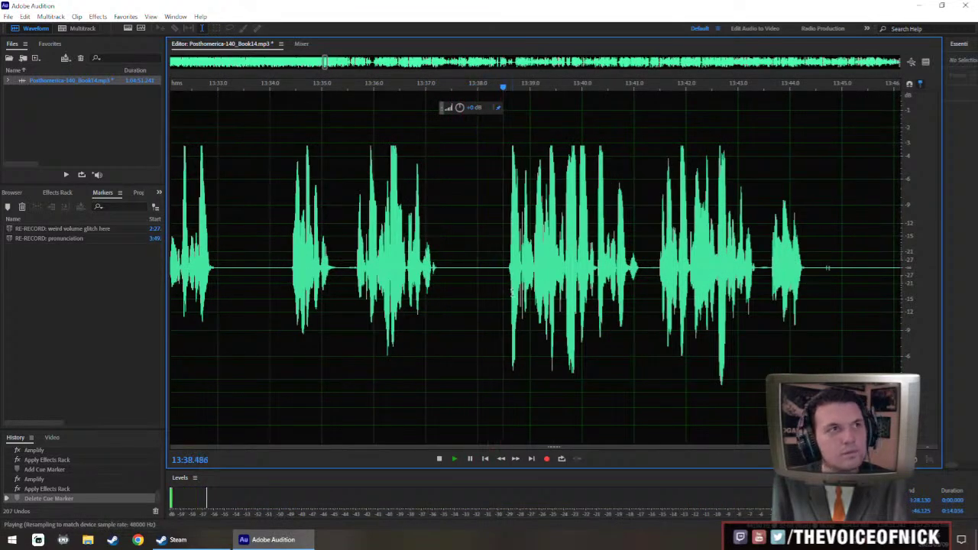
left_click_drag(416, 272, 486, 336)
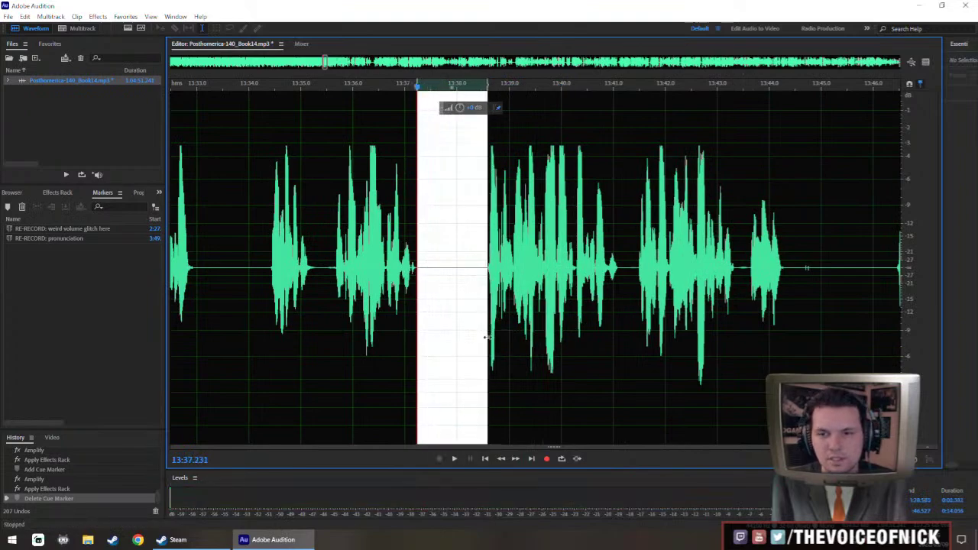
key("shift+s")
type("1.2")
key("Return")
left_click(294, 266)
key("space")
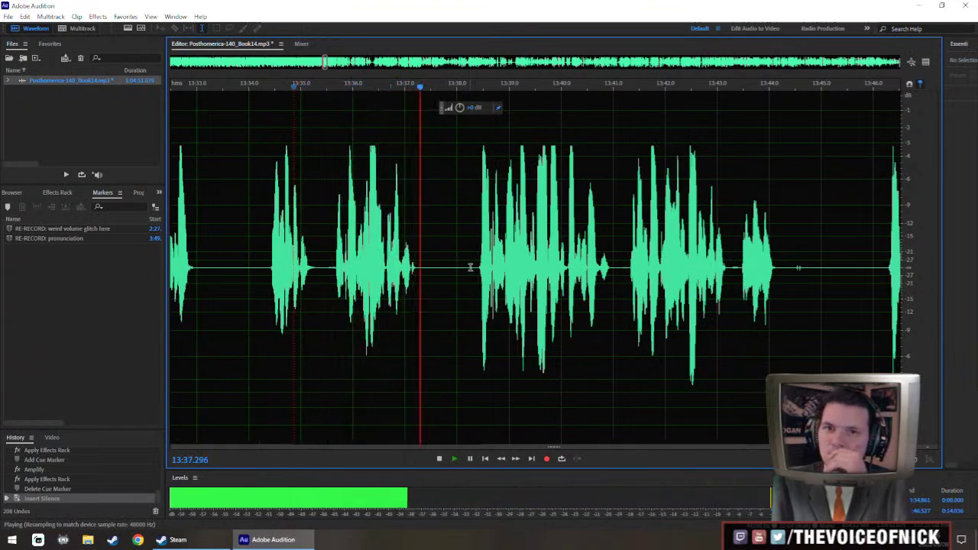
key("space")
Play the phrase after the pause near 13:45 for comparison and delete the earlier take from about 13:38.4 to 13:46.2.
scroll(614, 279, "down", 3)
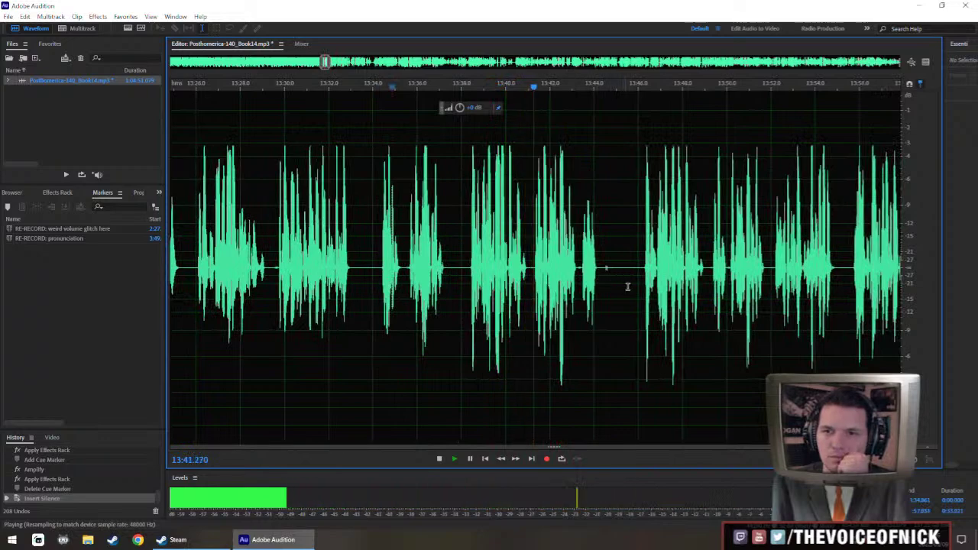
left_click(643, 278)
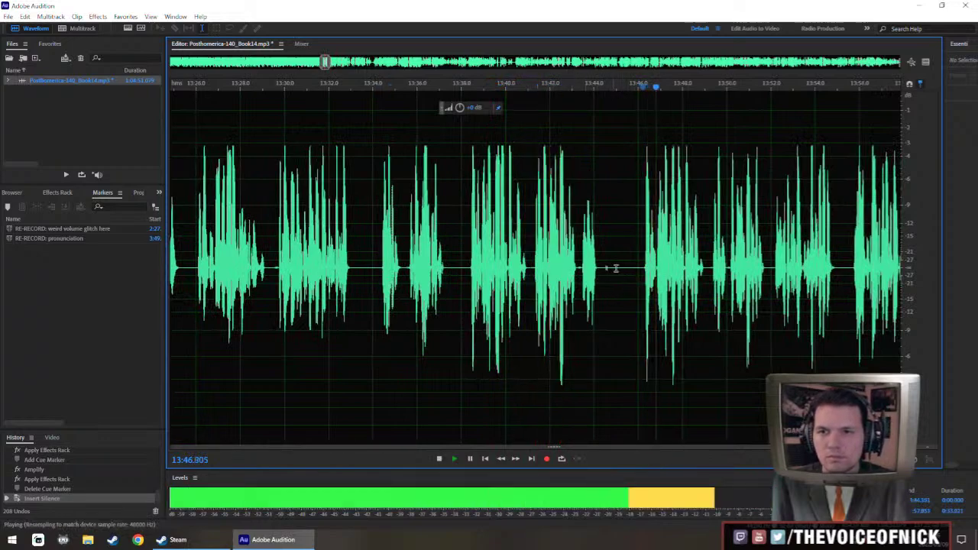
scroll(596, 269, "up", 3)
left_click_drag(609, 247, 596, 260)
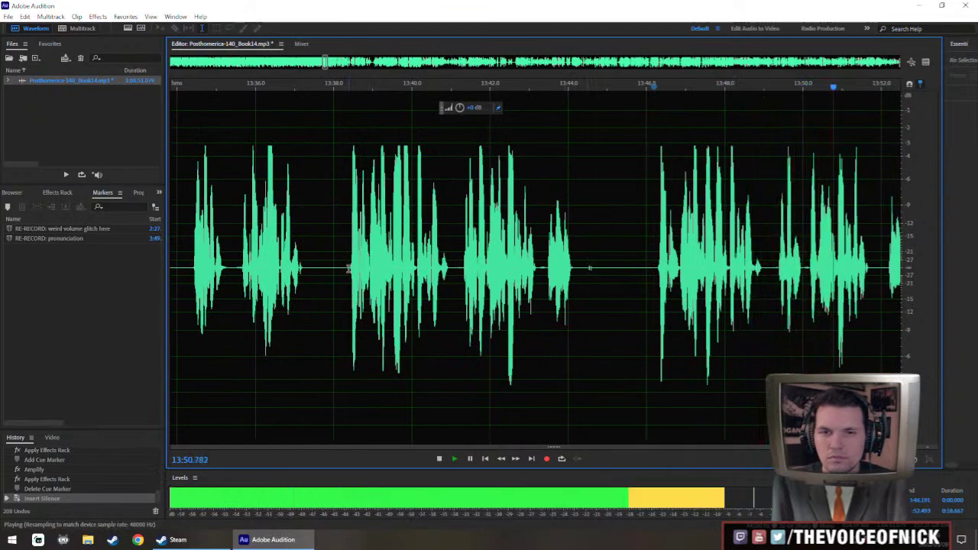
left_click(467, 280)
key("space")
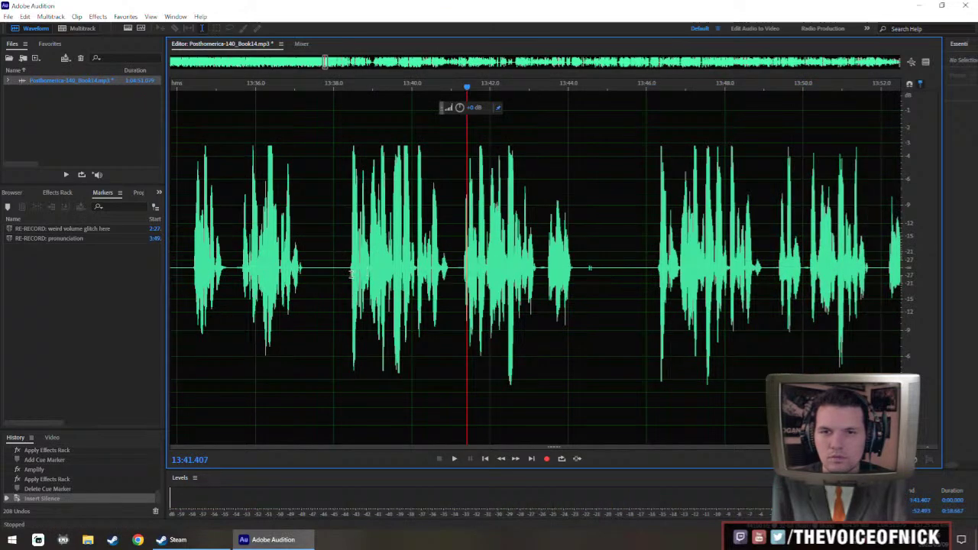
left_click_drag(350, 274, 655, 309)
key("Delete")
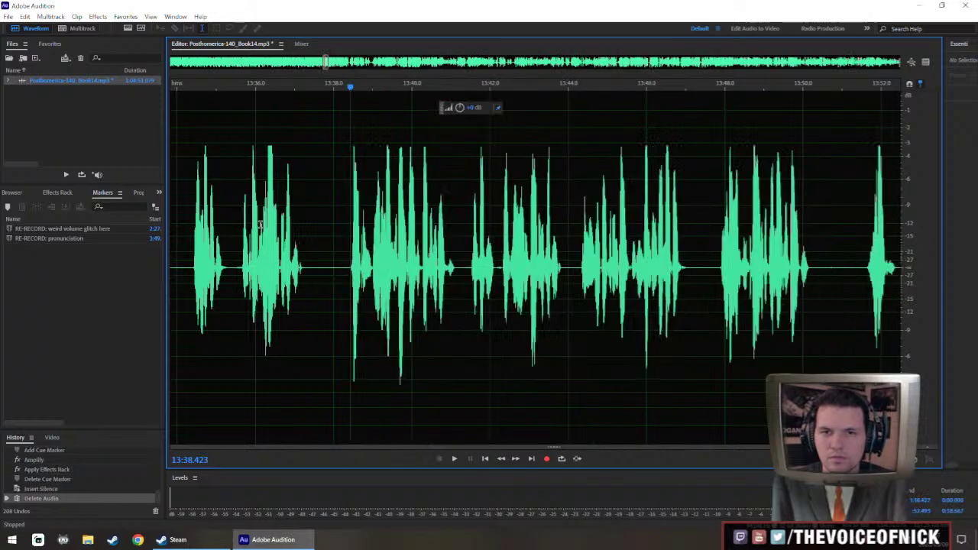
Play from about 13:36.1 across the cut at 13:38.4 to check the transition and the phrases after it.
key("space")
scroll(562, 270, "down", 2)
left_click(708, 281)
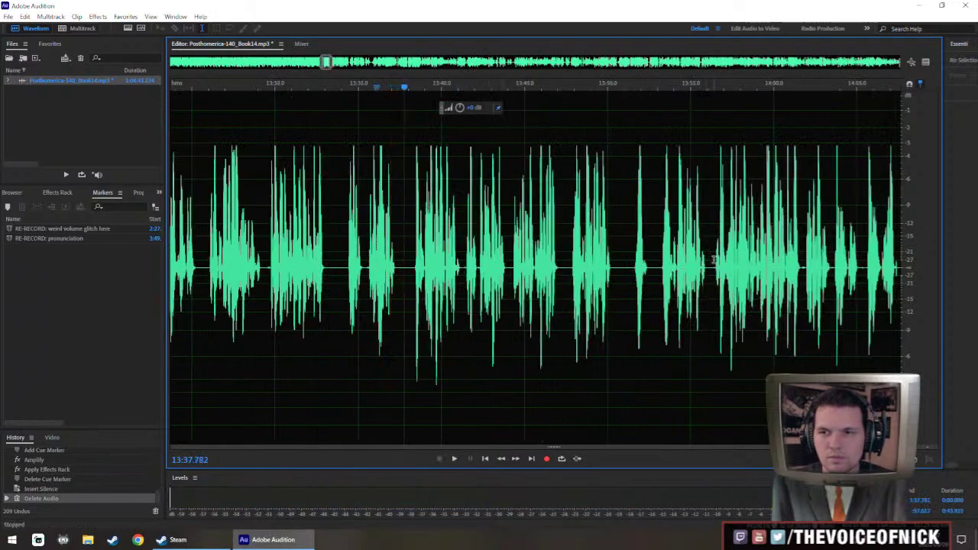
left_click(658, 266)
left_click(406, 260)
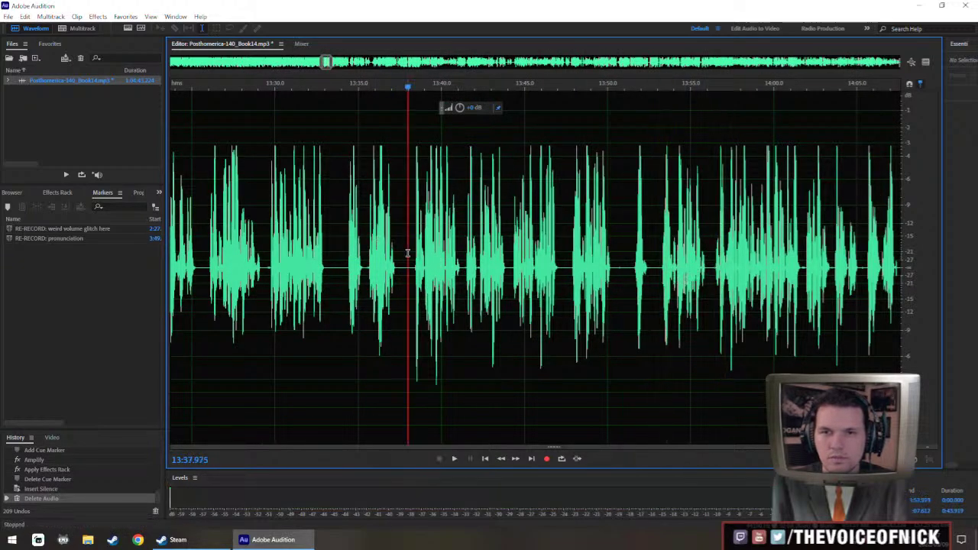
left_click(390, 252)
left_click(376, 252)
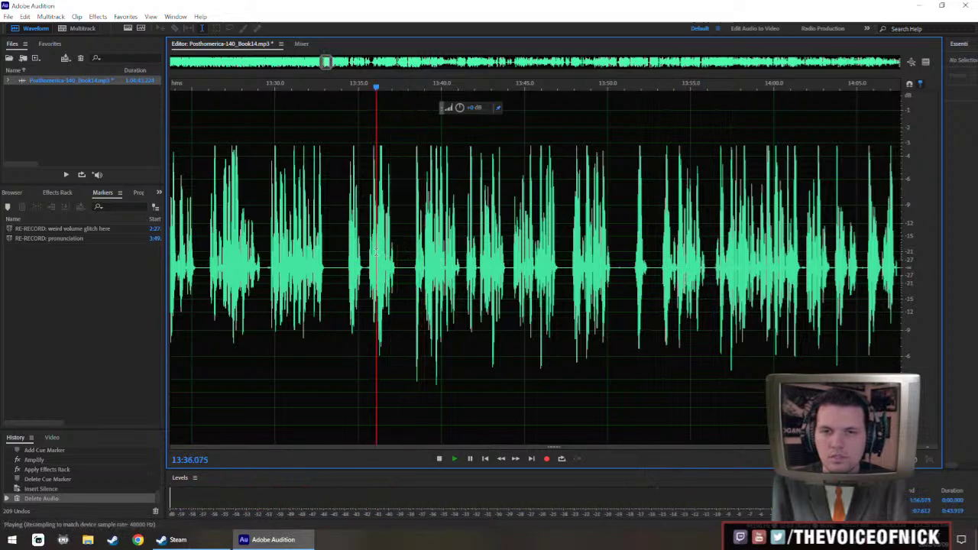
key("ctrl+backslash")
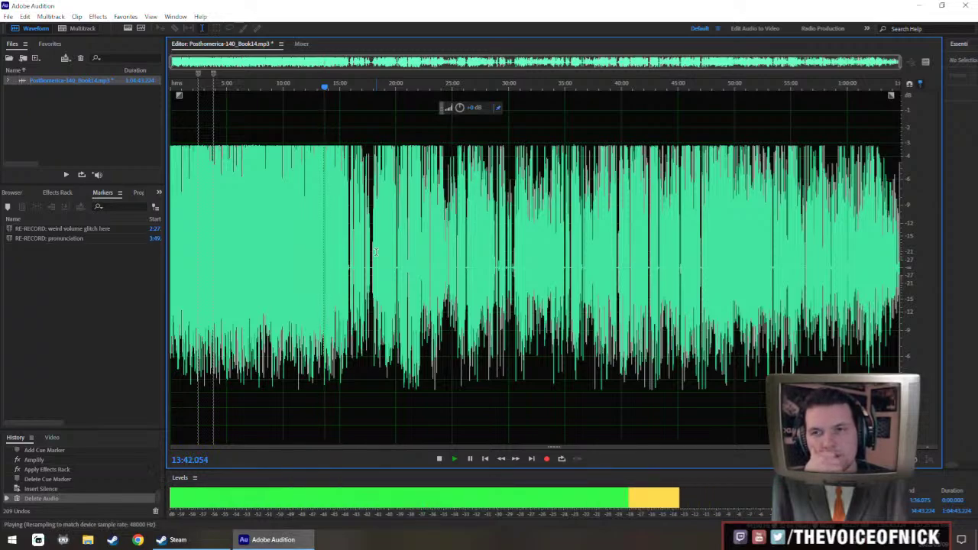
scroll(375, 252, "up", 10)
scroll(375, 253, "up", 5)
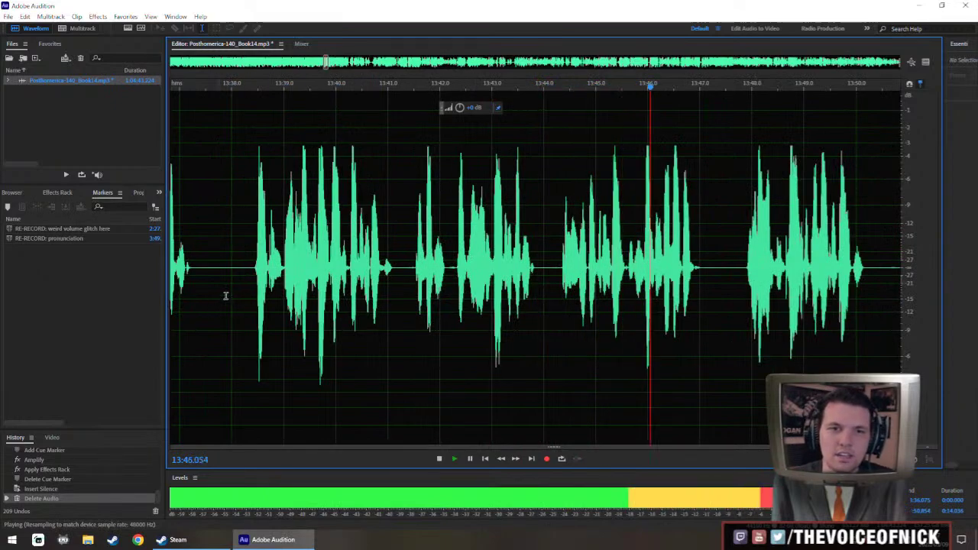
Paste a short copied piece of silence into the gap at about 13:42.1 and play from about 13:40.4.
key("space")
left_click(448, 271)
key("ctrl+v")
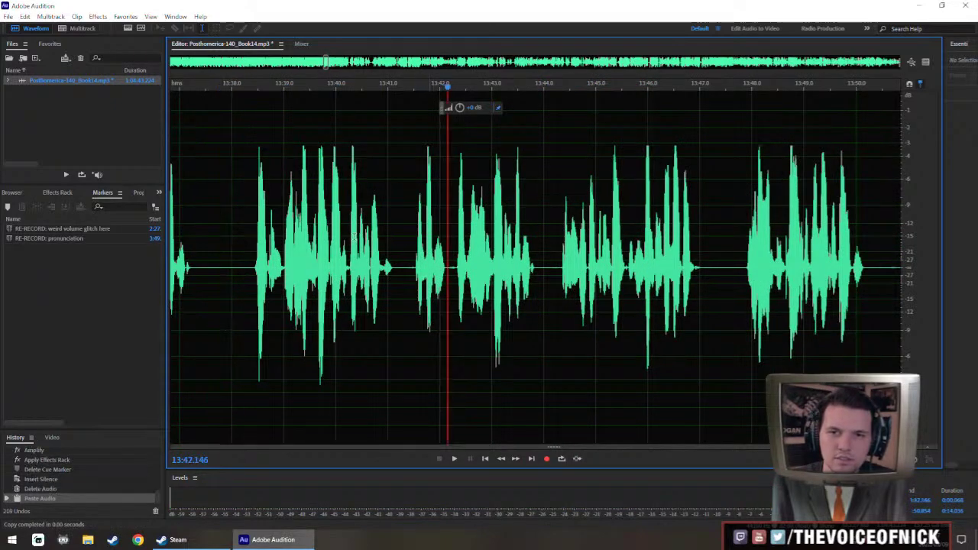
left_click(354, 237)
key("space")
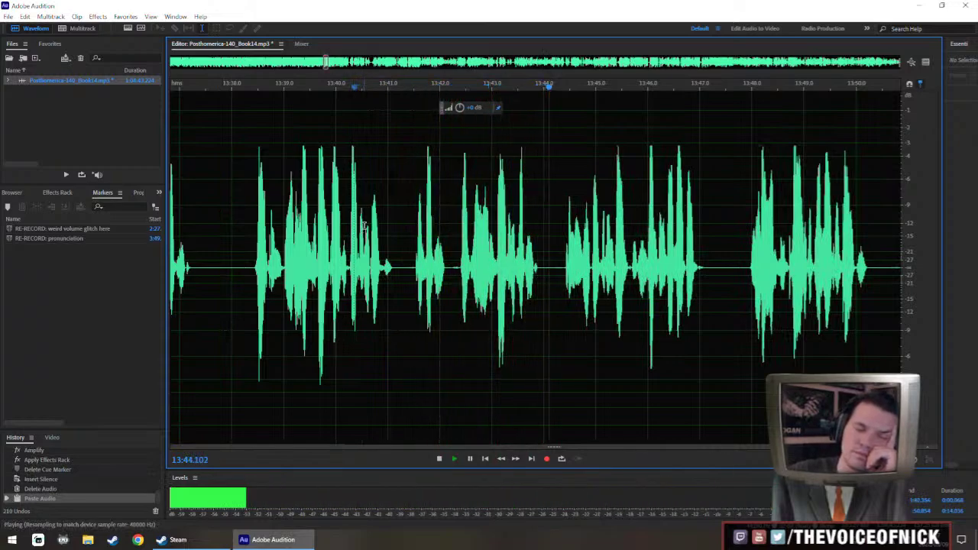
Copy a bit of silence from the pause near 13:37.7, paste it at about 13:44.0, and play from about 13:42.3.
left_click(212, 283)
left_click(544, 272)
key("ctrl+v")
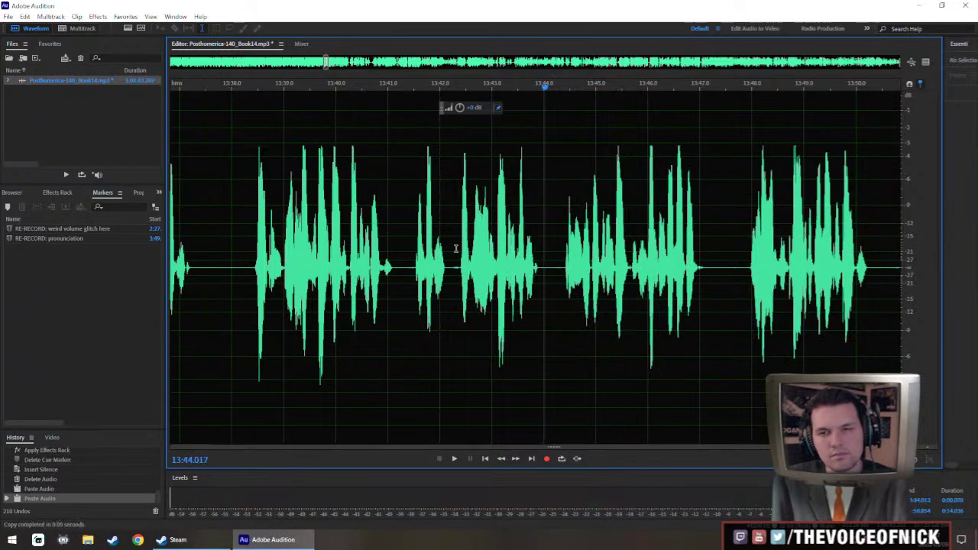
left_click(456, 249)
key("space")
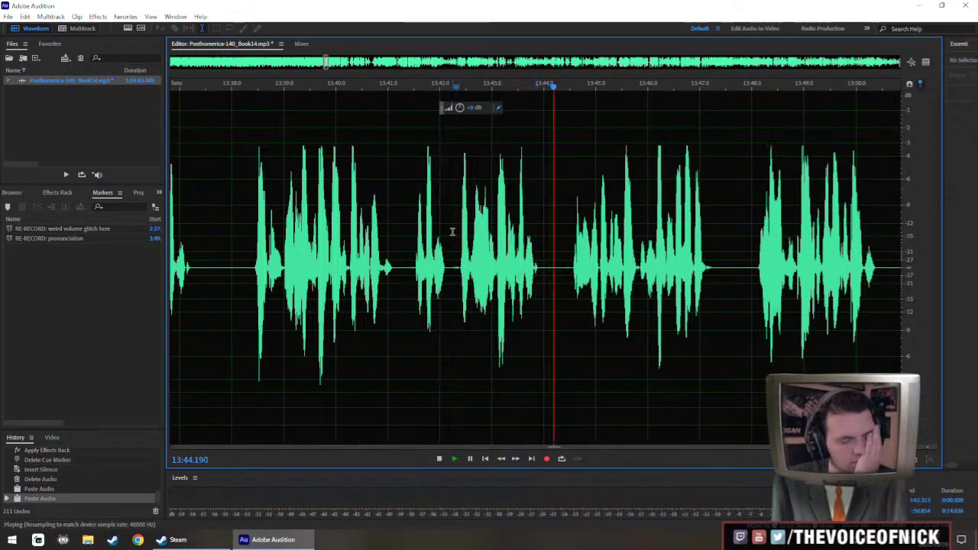
Delete a tiny piece of the pause near 13:44.1 and play from about 13:42.8 to check the timing.
scroll(712, 281, "up", 1)
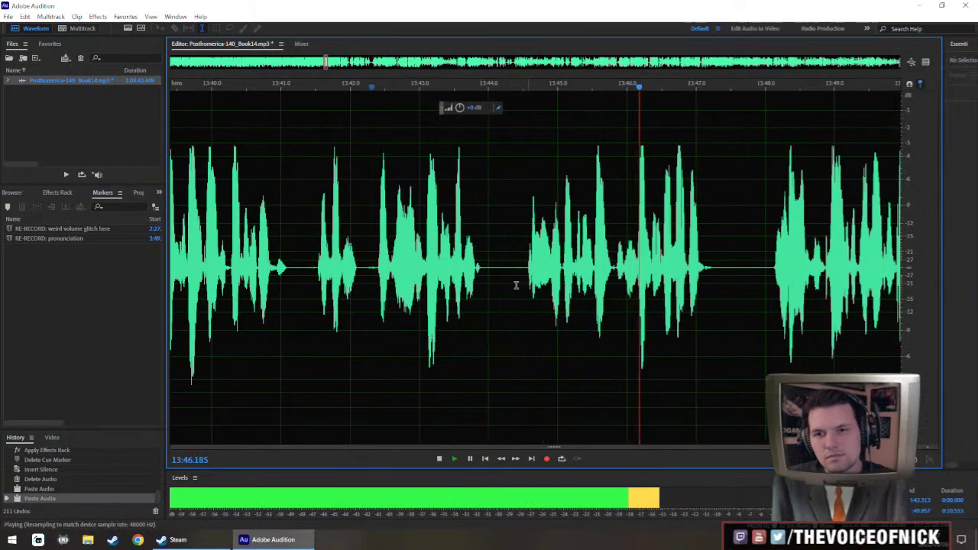
left_click(496, 281)
key("Delete")
left_click(407, 234)
key("space")
key("backslash")
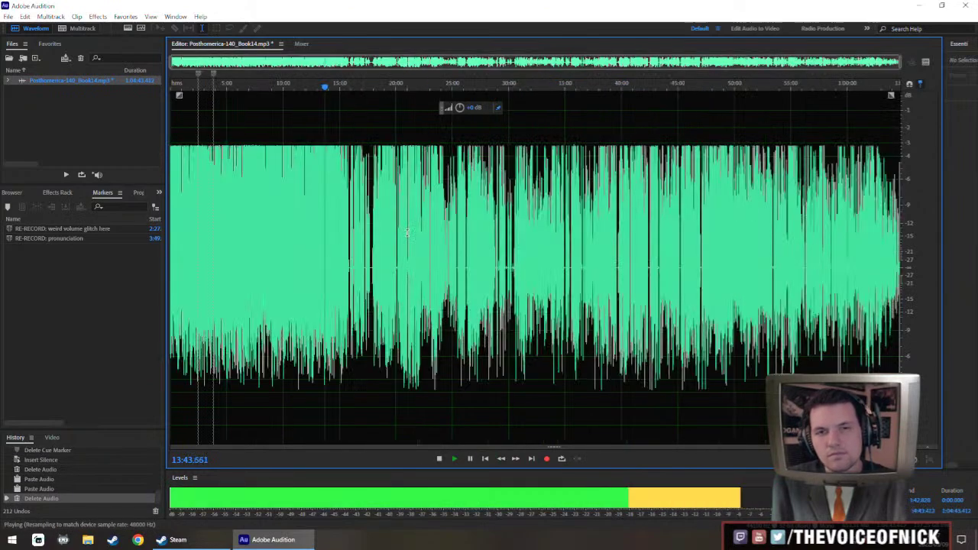
key("backslash")
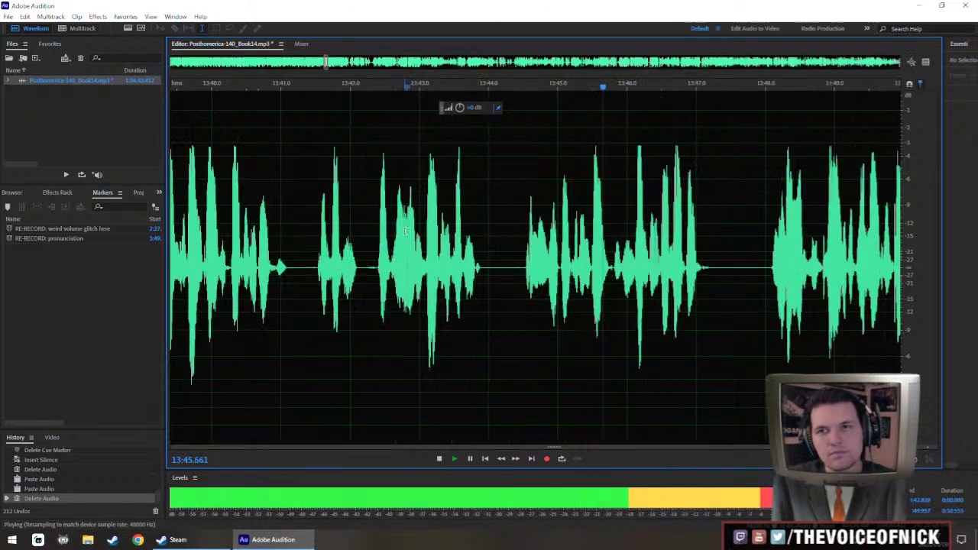
Play the repeated phrase from about 13:53.4 for comparison and delete the earlier take from about 13:48.1 to 13:53.4.
scroll(837, 299, "right", 2)
scroll(510, 239, "down", 1)
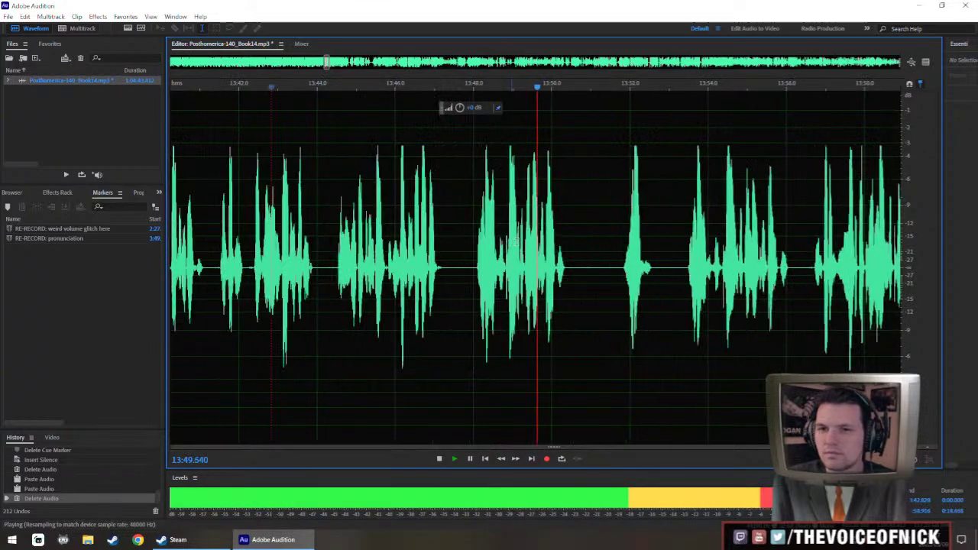
key("space")
left_click(600, 267)
key("space")
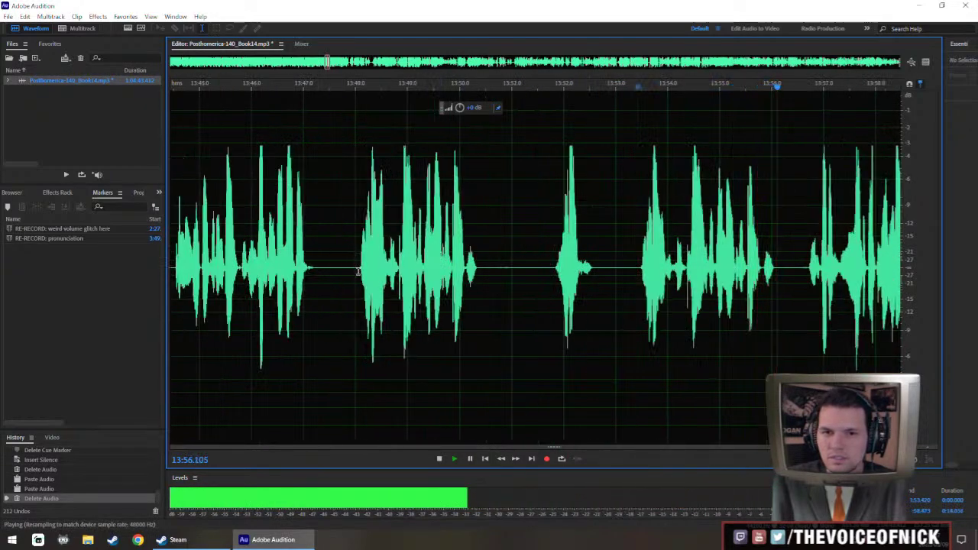
left_click_drag(358, 271, 638, 306)
key("Delete")
Play from about 13:45.9 across the new cut and listen on through the phrases up to about 13:58.8.
left_click(248, 226)
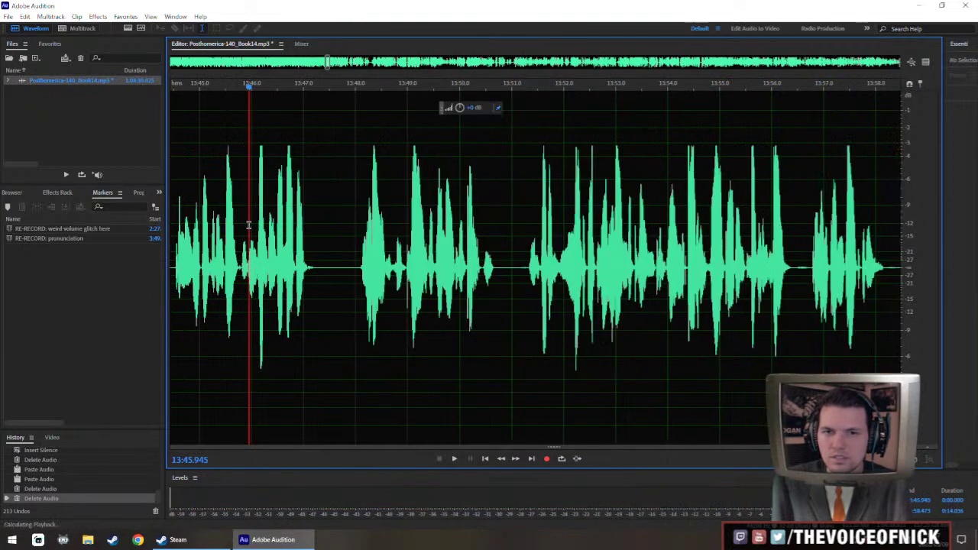
key("space")
key("ctrl+backslash")
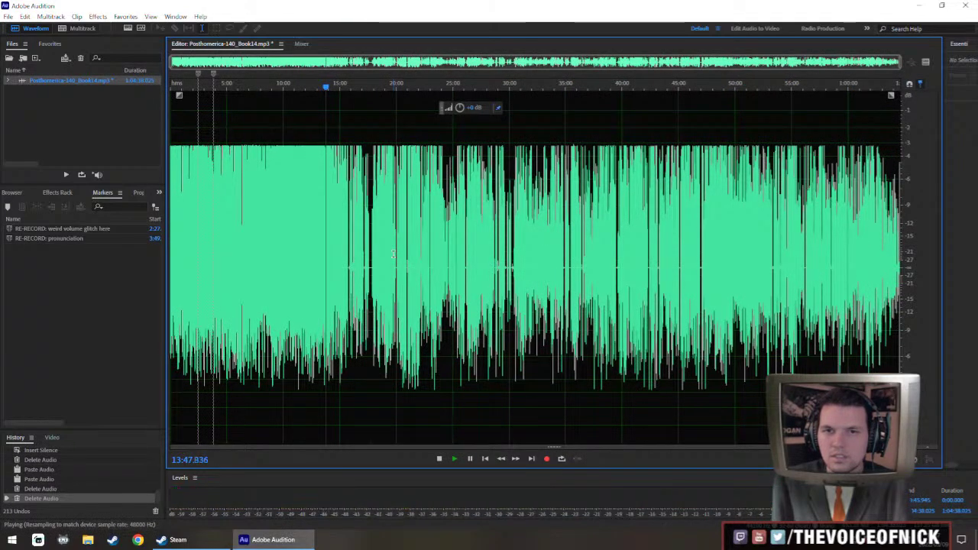
key("backslash")
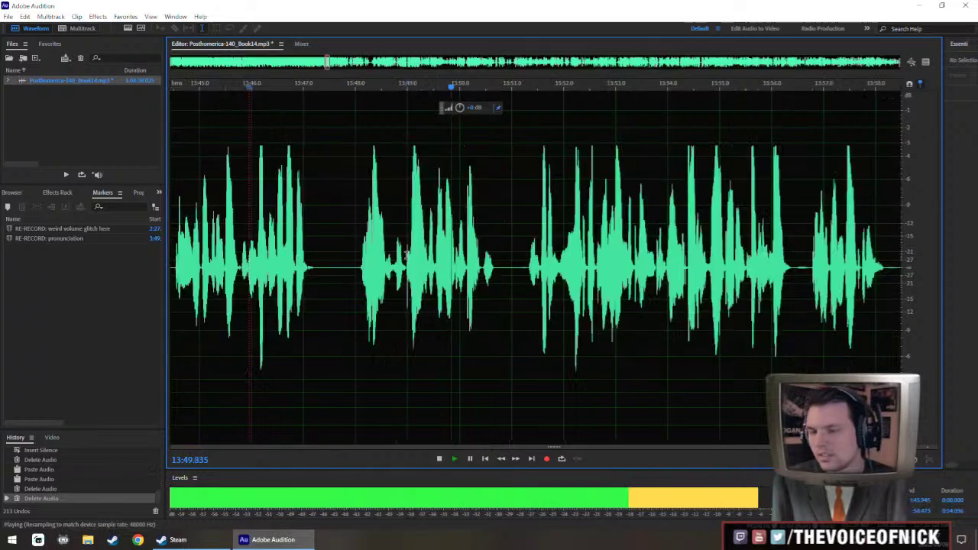
left_click_drag(587, 232, 489, 245)
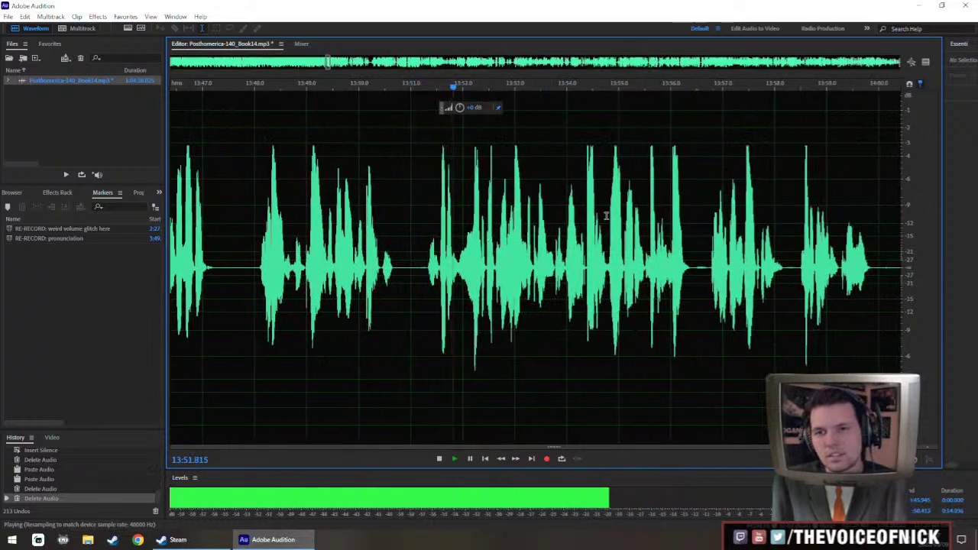
left_click_drag(584, 215, 505, 204)
left_click_drag(578, 221, 500, 264)
scroll(535, 237, "down", 2)
scroll(501, 265, "up", 4)
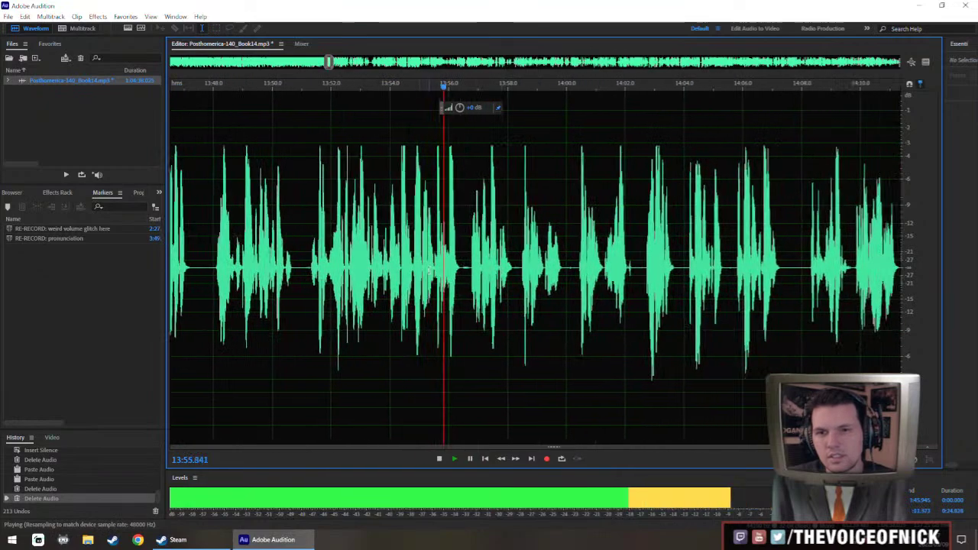
scroll(547, 254, "up", 2)
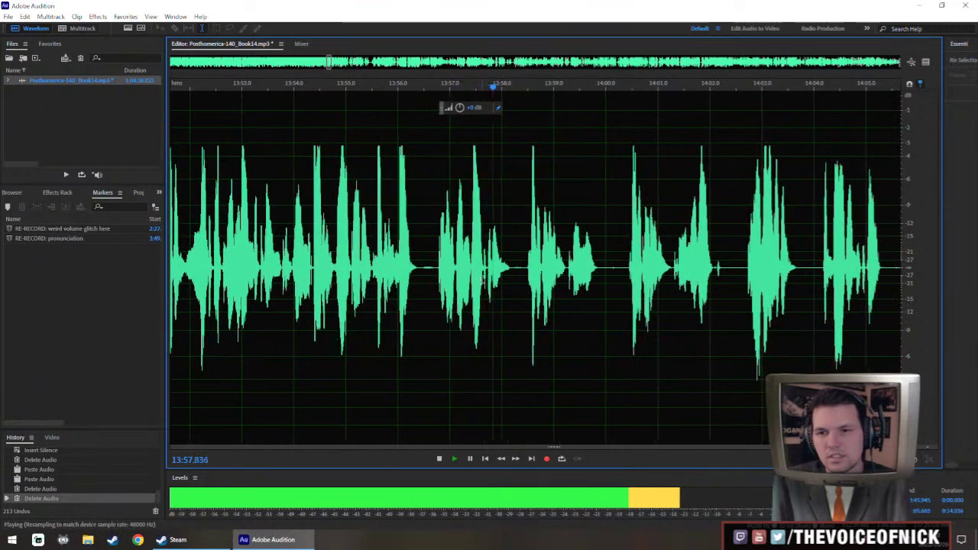
scroll(565, 256, "up", 3)
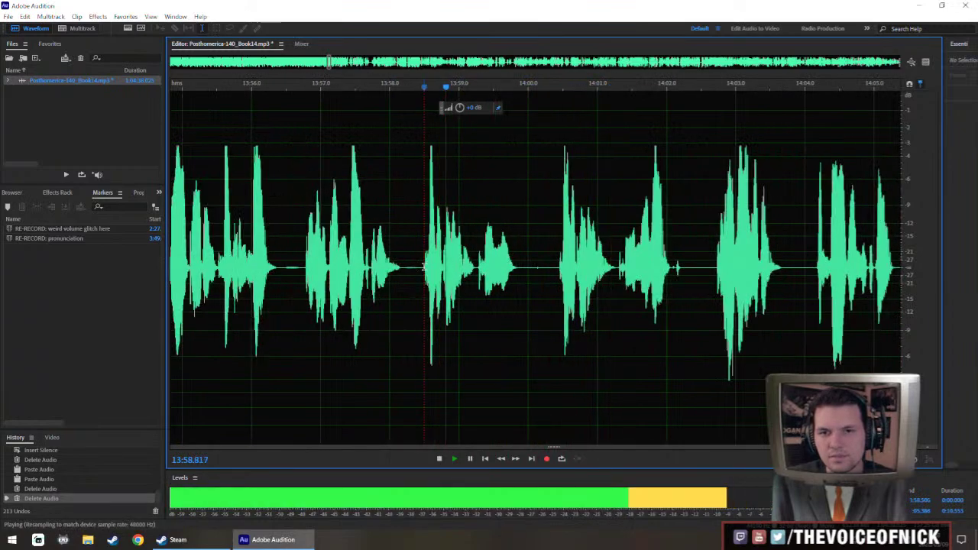
Delete the take from about 13:58.5 to 14:00.4 and play from about 13:55.5 across the cut.
left_click_drag(425, 275, 558, 290)
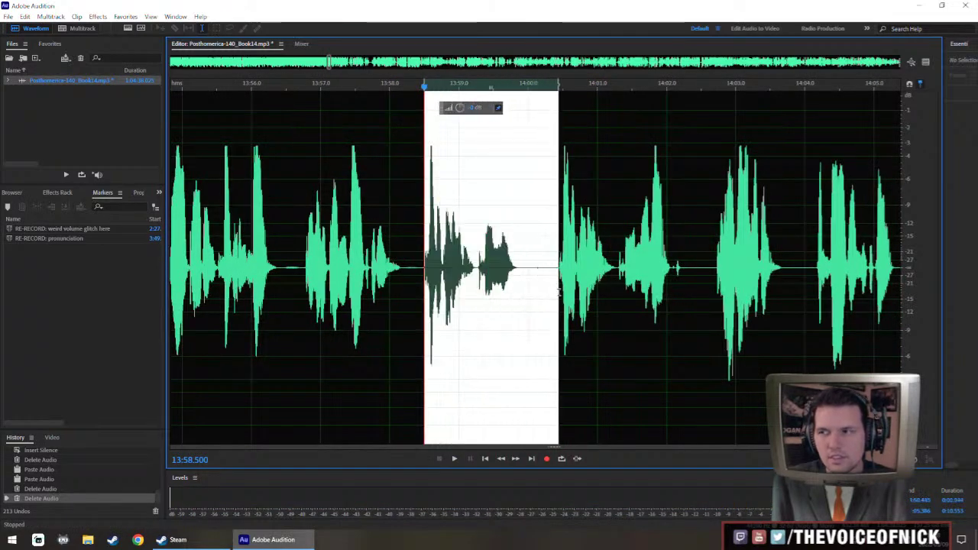
key("Delete")
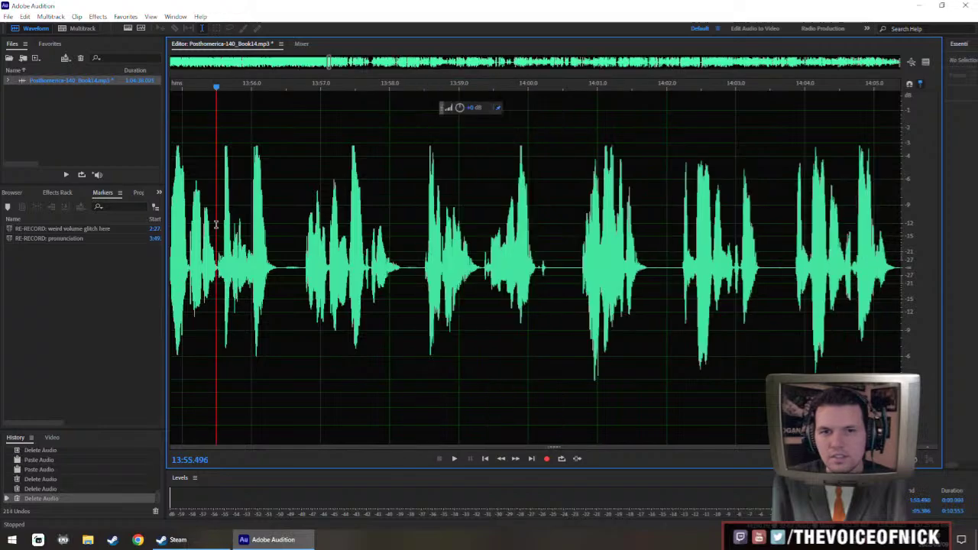
key("space")
key("backslash")
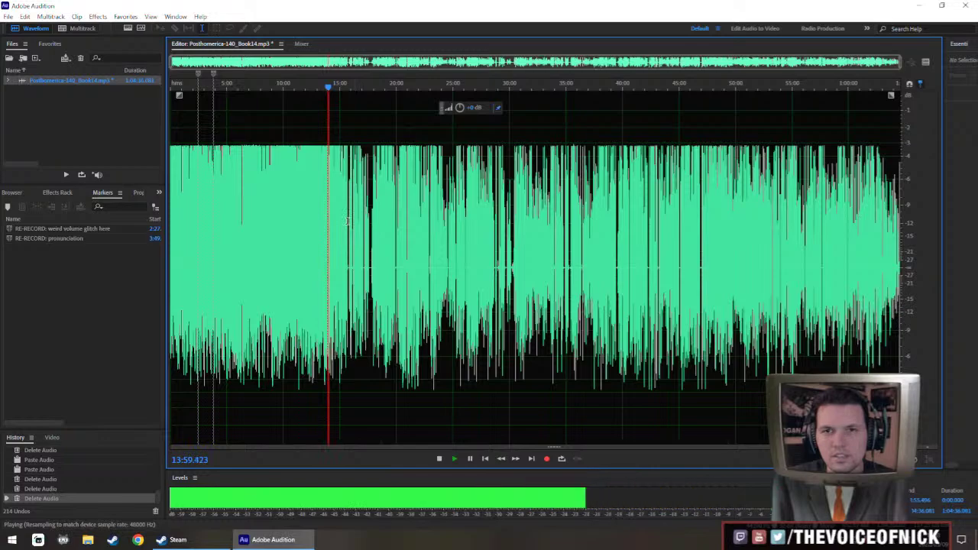
key("backslash")
scroll(548, 265, "down", 1)
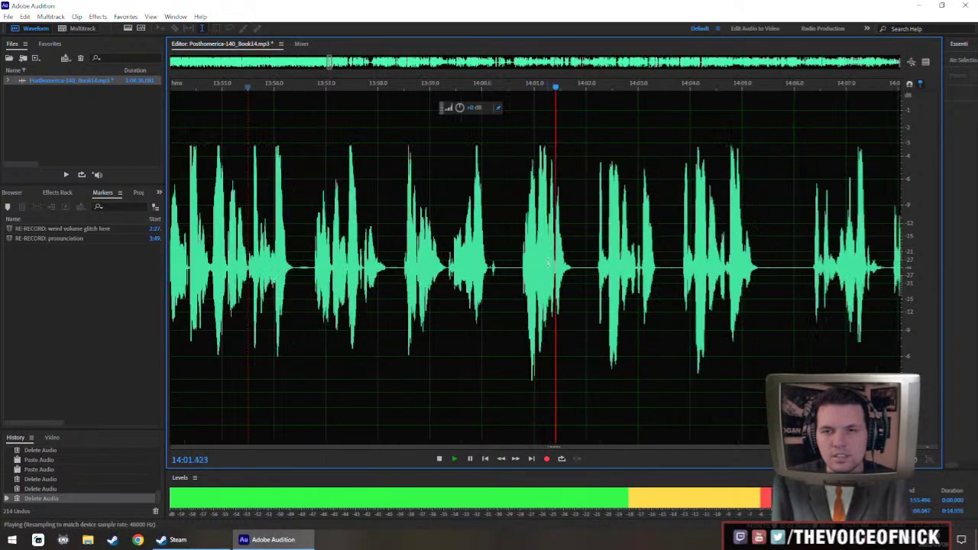
scroll(445, 302, "up", 4)
key("space")
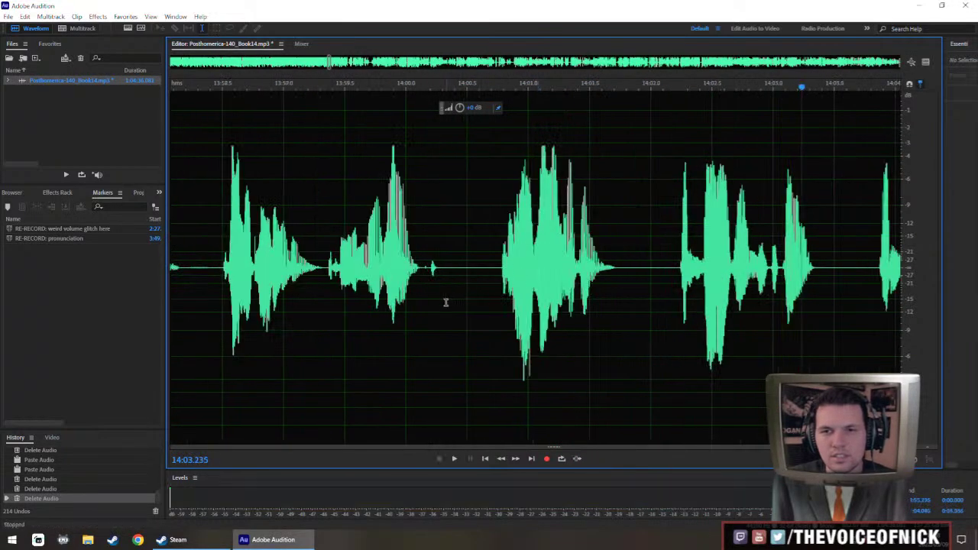
Copy a bit of silence from the pause near 14:00.3, paste it at about 14:00.6, and play from about 13:59.5.
left_click_drag(446, 302, 465, 304)
key("ctrl+c")
left_click(475, 302)
key("ctrl+v")
left_click(346, 231)
key("space")
scroll(436, 252, "down", 2)
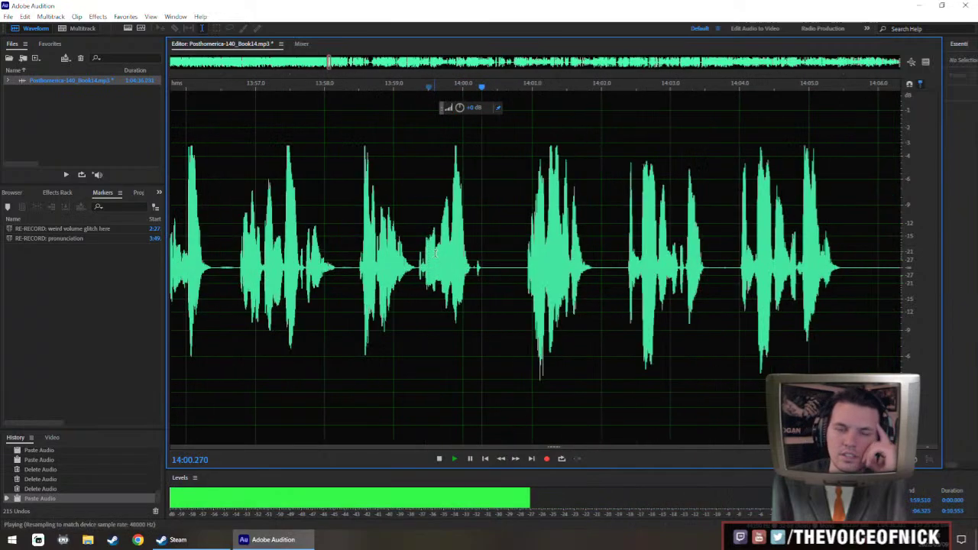
scroll(435, 253, "down", 1)
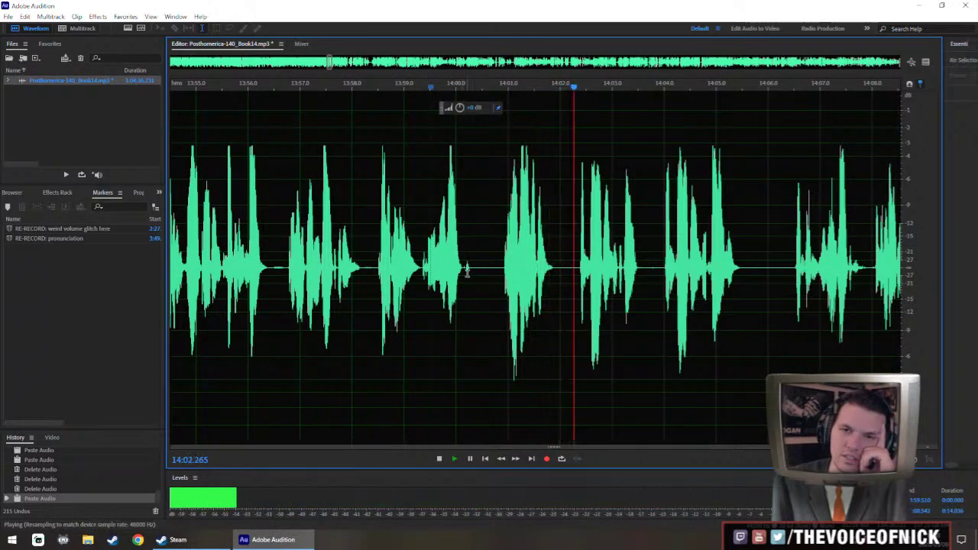
scroll(601, 257, "down", 2)
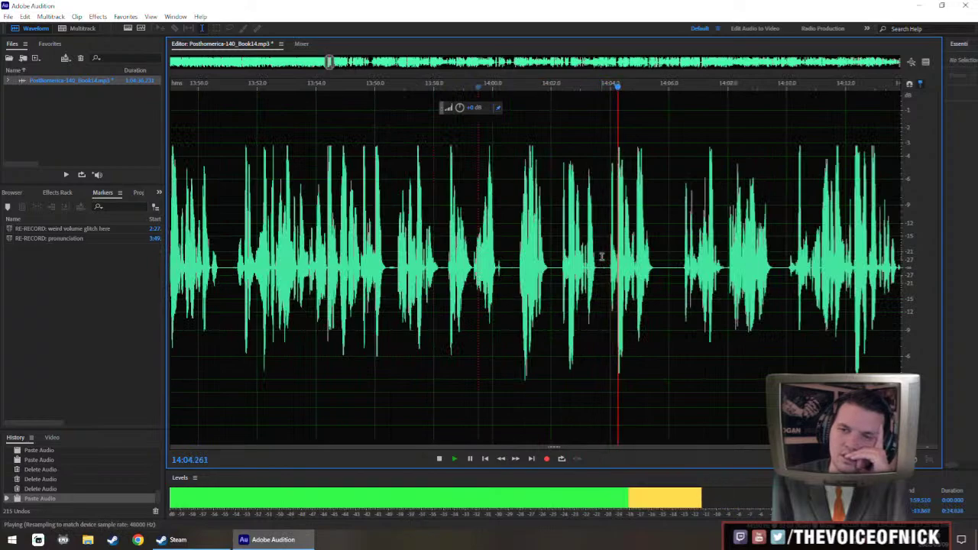
scroll(602, 257, "up", 2)
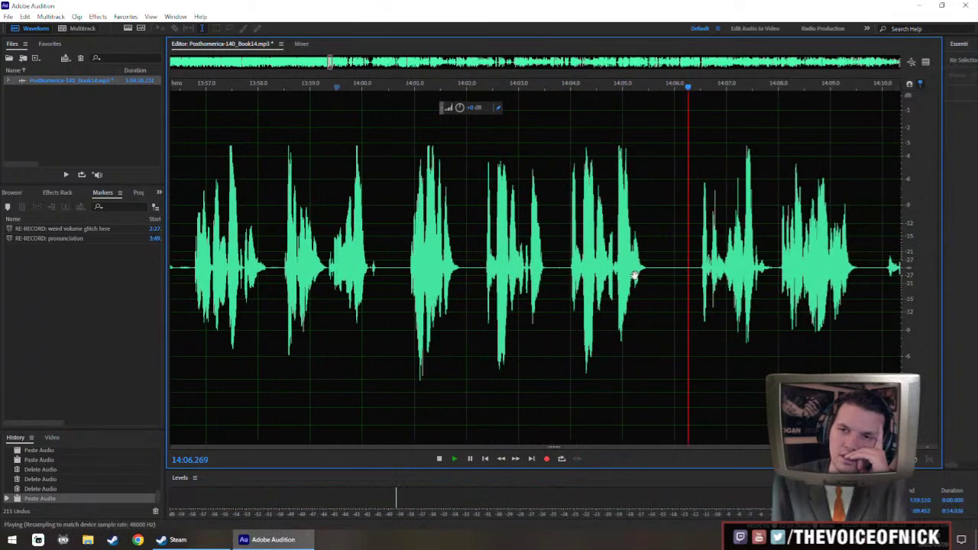
scroll(634, 277, "down", 1)
key("space")
Try deleting the take from about 14:02.3 to 14:03.9, play across the cut from about 13:58.6, and undo the deletion.
left_click(523, 298)
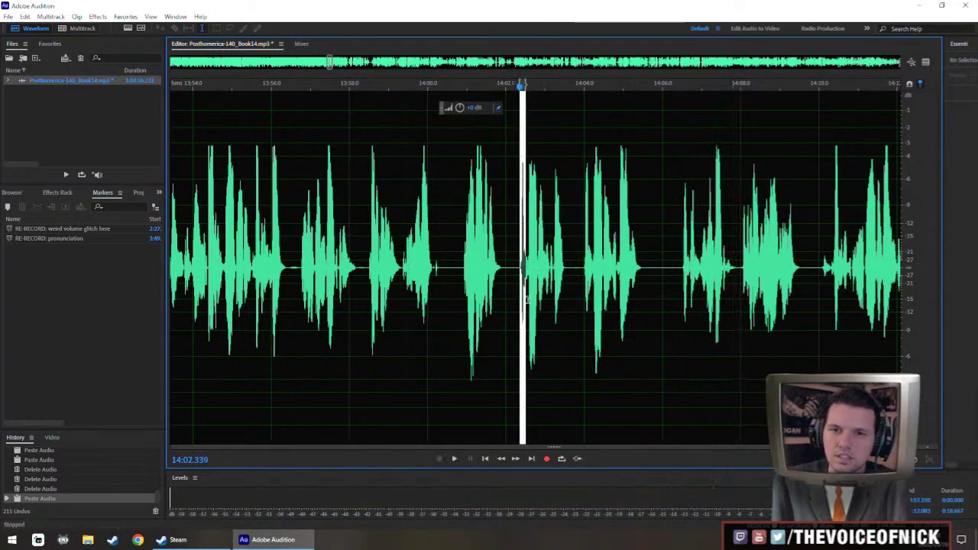
left_click_drag(526, 299, 576, 324)
key("Delete")
left_click(373, 225)
key("space")
key("ctrl+backslash")
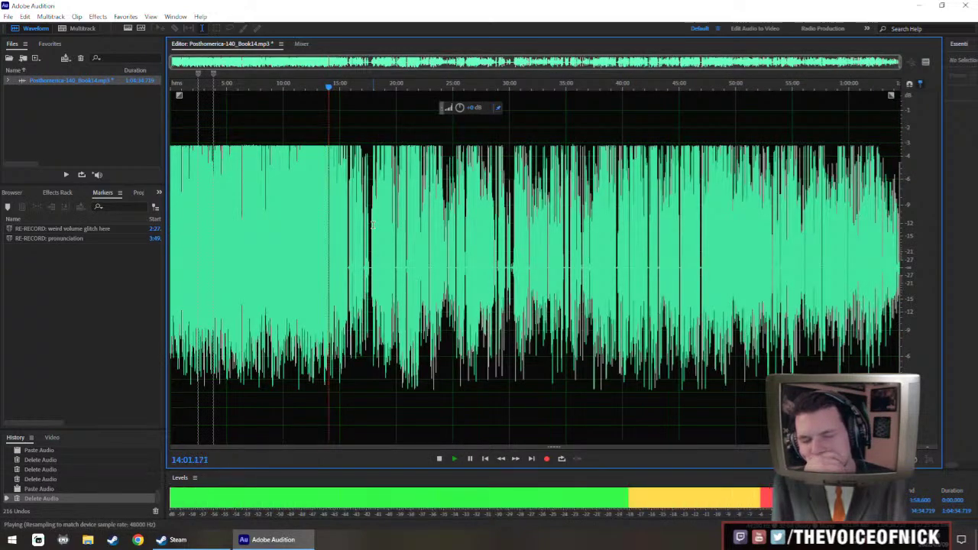
key("backslash")
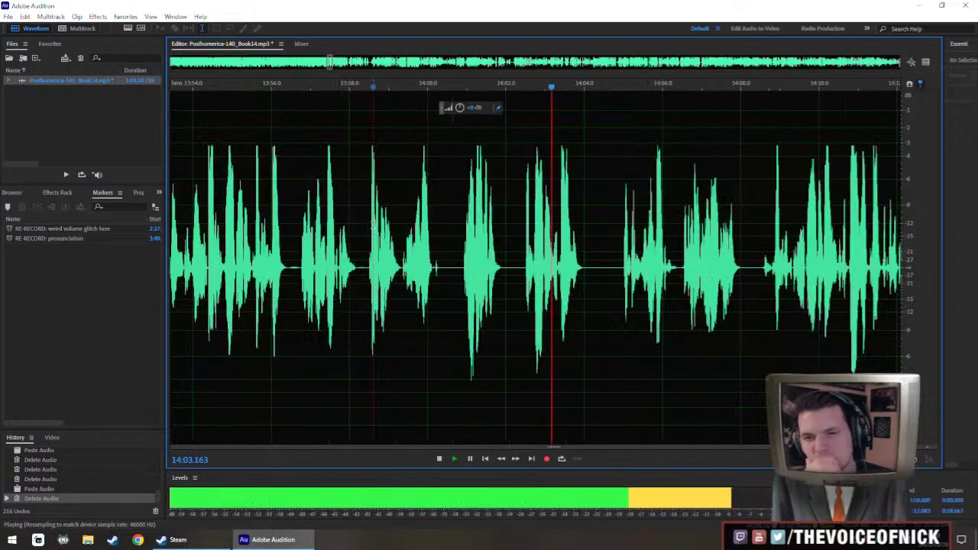
key("ctrl+z")
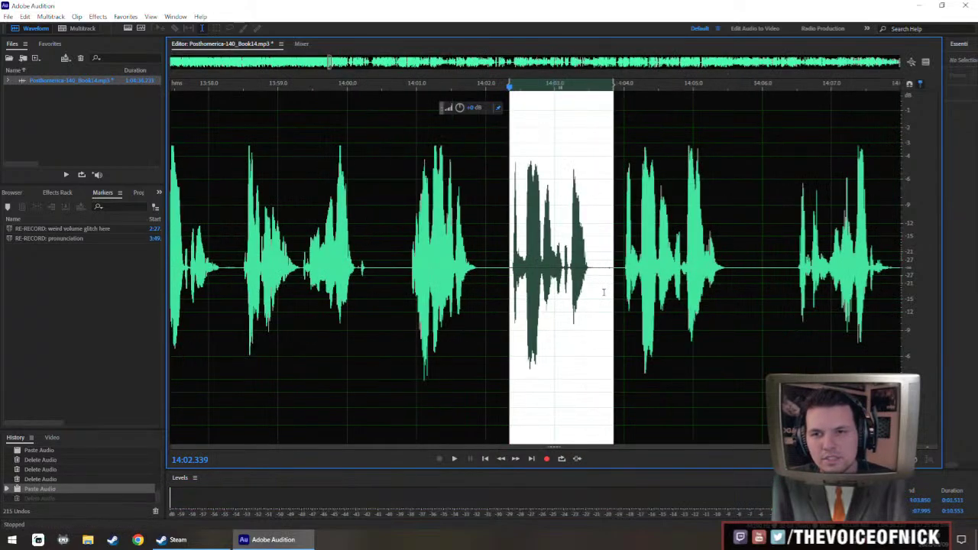
Extend the selection's end to about 14:04.0, delete the take from about 14:02.3, and play from about 13:59.0.
left_click_drag(611, 291, 619, 293)
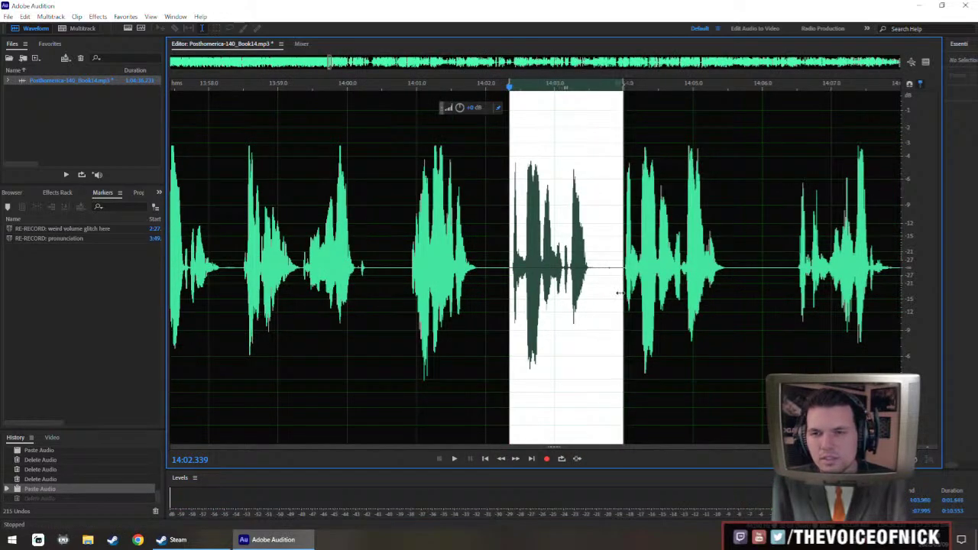
key("Delete")
key("space")
key("backslash")
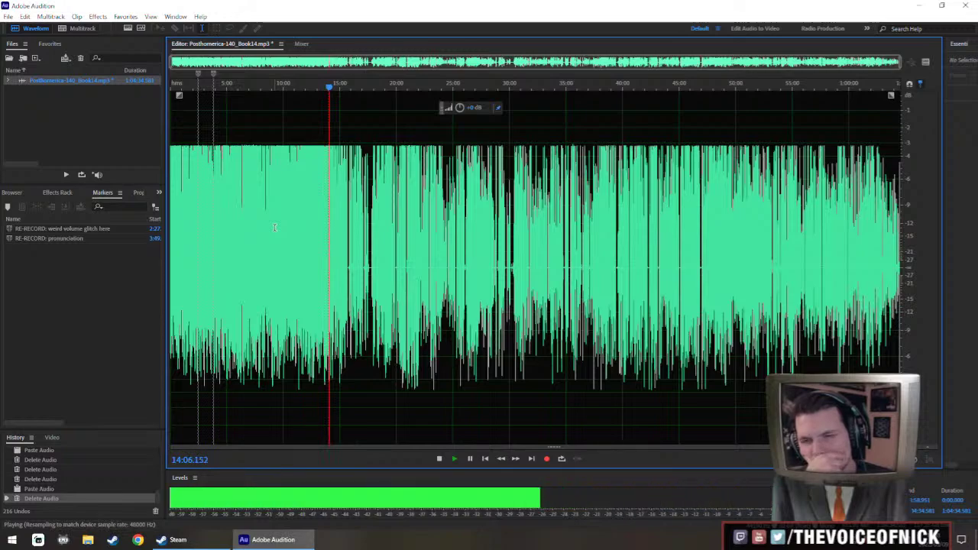
scroll(275, 228, "up", 15)
scroll(275, 228, "down", 3)
scroll(294, 214, "up", 2)
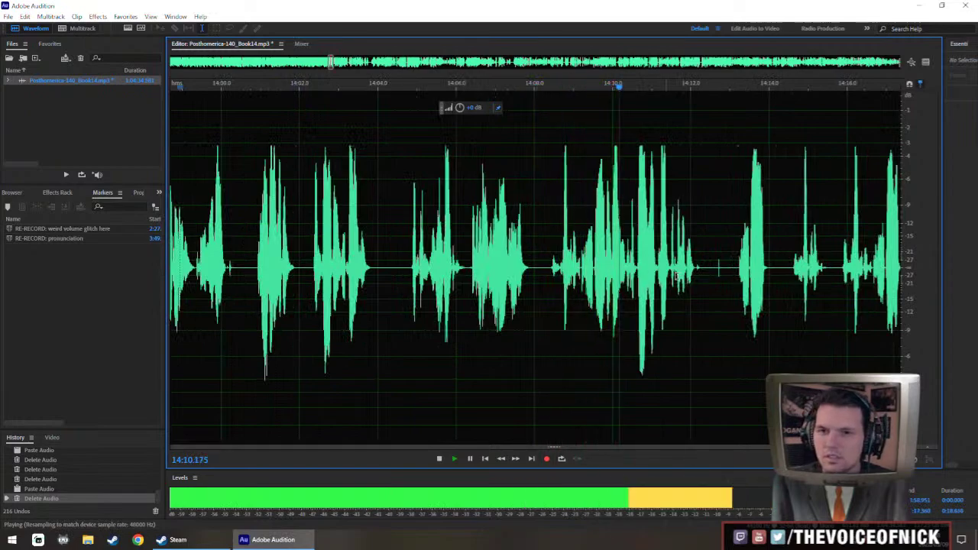
Delete the repeated narration from mid-phrase at about 14:09.5 to 14:17.0 and play from about 14:07.4 across the cut.
left_click_drag(679, 275, 491, 323)
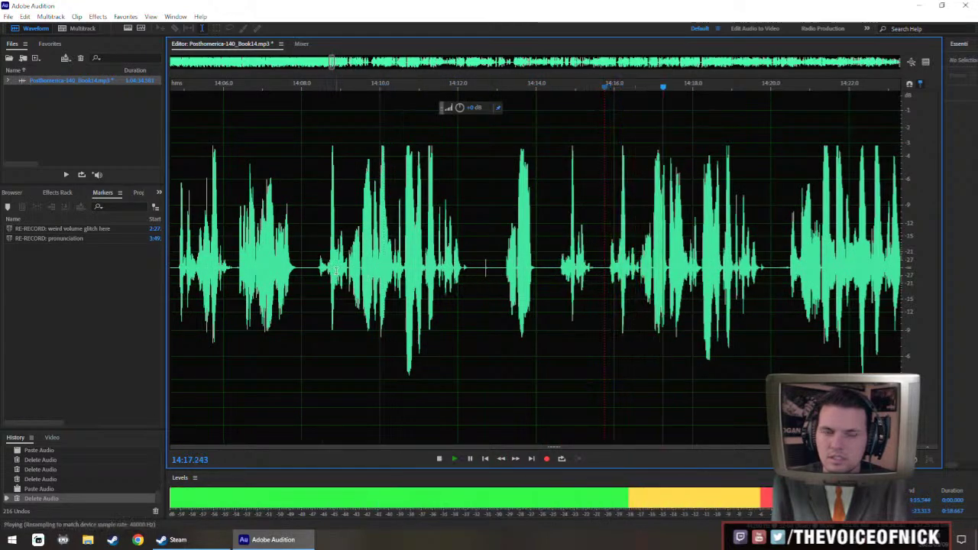
left_click(364, 271)
key("space")
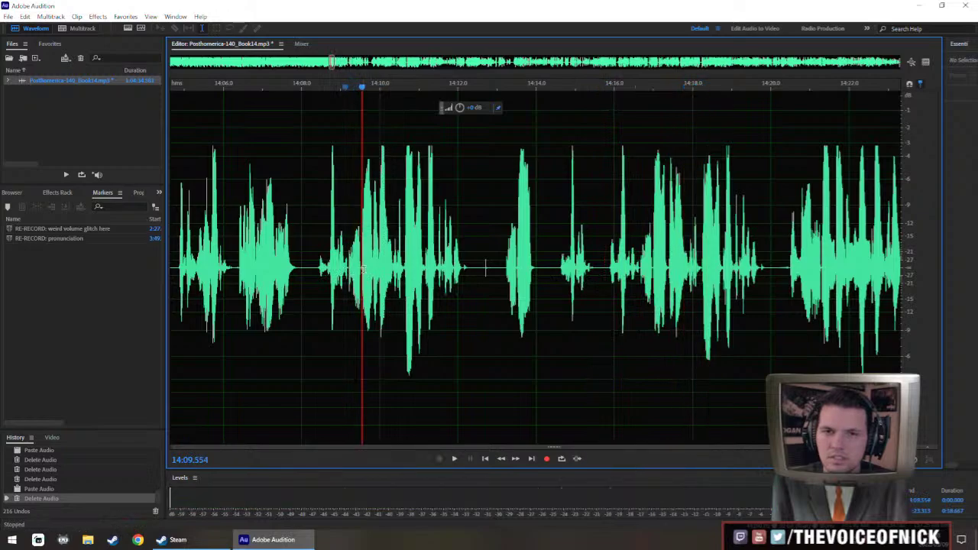
left_click_drag(361, 277, 654, 324)
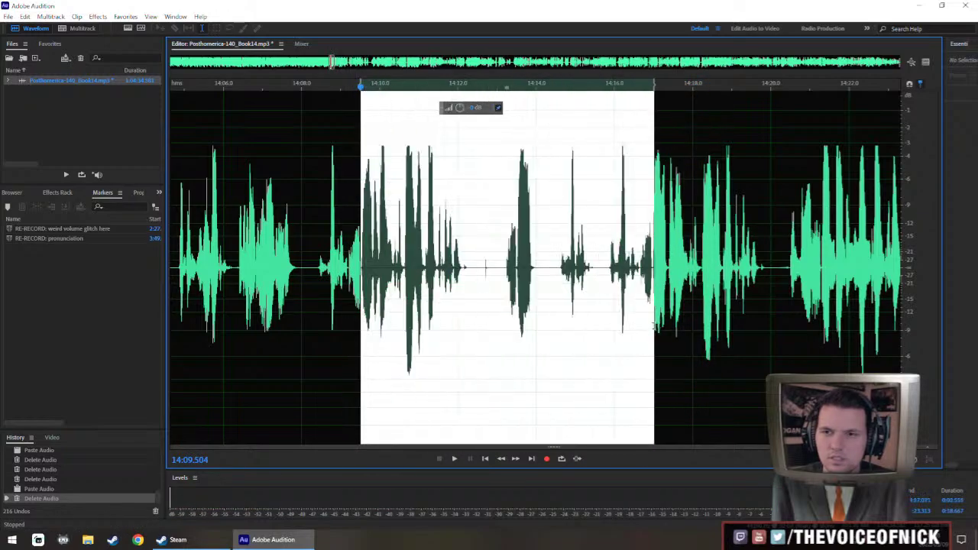
key("Delete")
key("space")
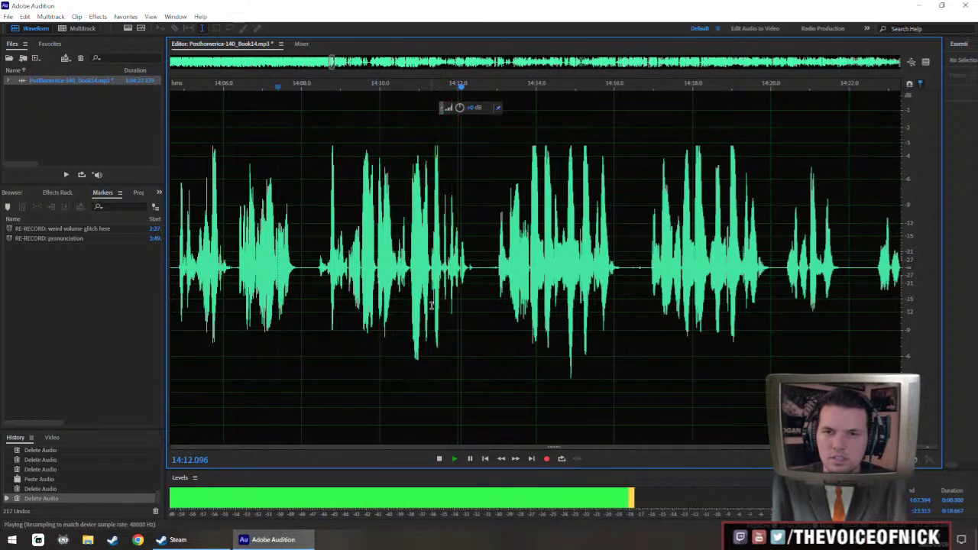
Listen on to about 14:20.2 to compare the take between about 14:13.0 and 14:16.9 with its repeat.
left_click_drag(629, 301, 492, 336)
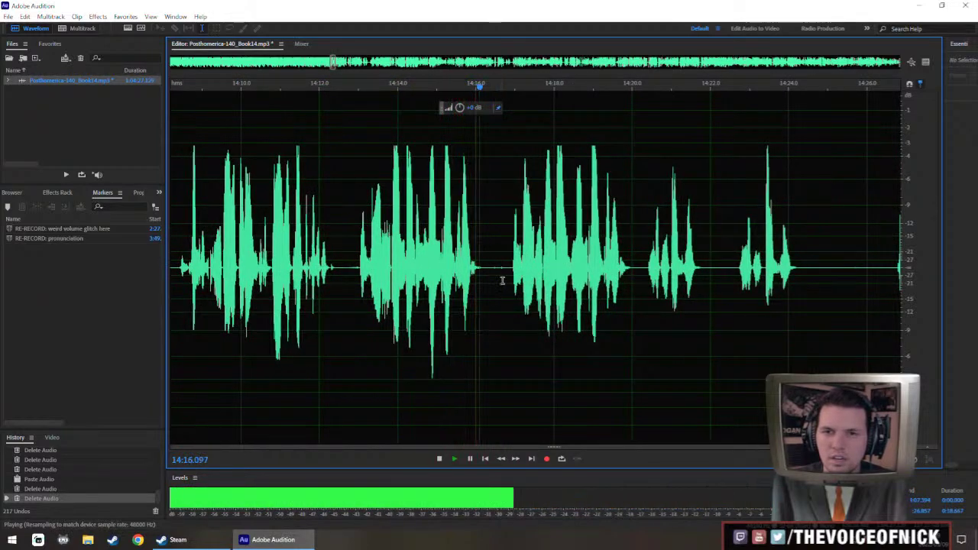
left_click_drag(360, 291, 512, 328)
key("space")
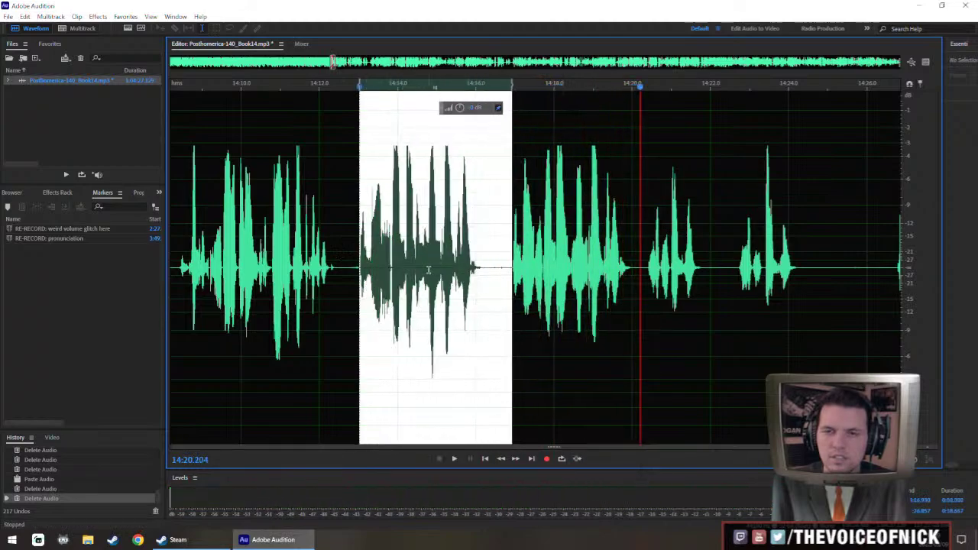
left_click(429, 269)
scroll(387, 281, "up", 2)
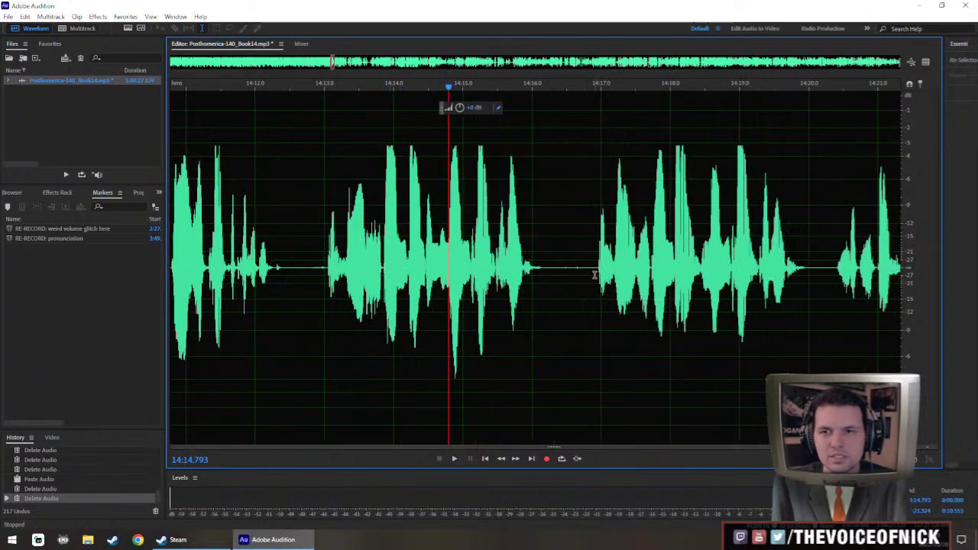
Replay the earlier take from about 14:13.7 and add a marker in the pause before it, near 14:12.7.
left_click(373, 274)
key("space")
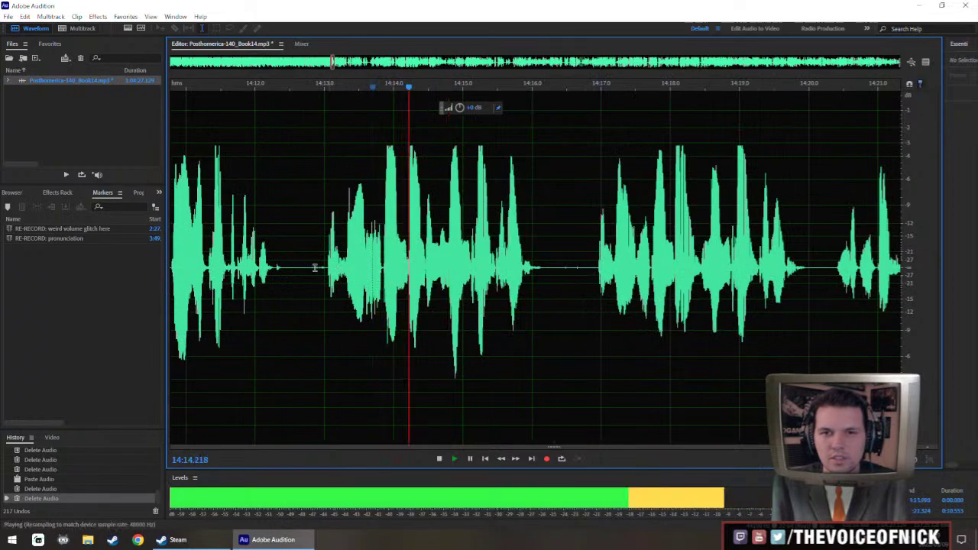
key("space")
left_click(277, 269)
left_click(303, 268)
key("m")
Play short stretches between about 14:14.3 and 14:15.1 to locate the split point within the earlier take.
left_click(439, 266)
key("space")
key("space")
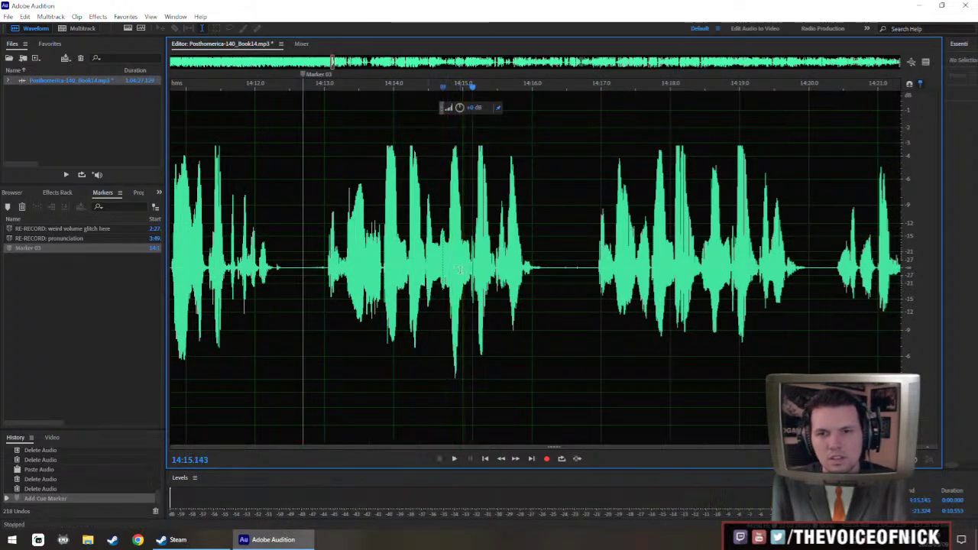
left_click(417, 265)
key("space")
key("space")
left_click(426, 269)
key("space")
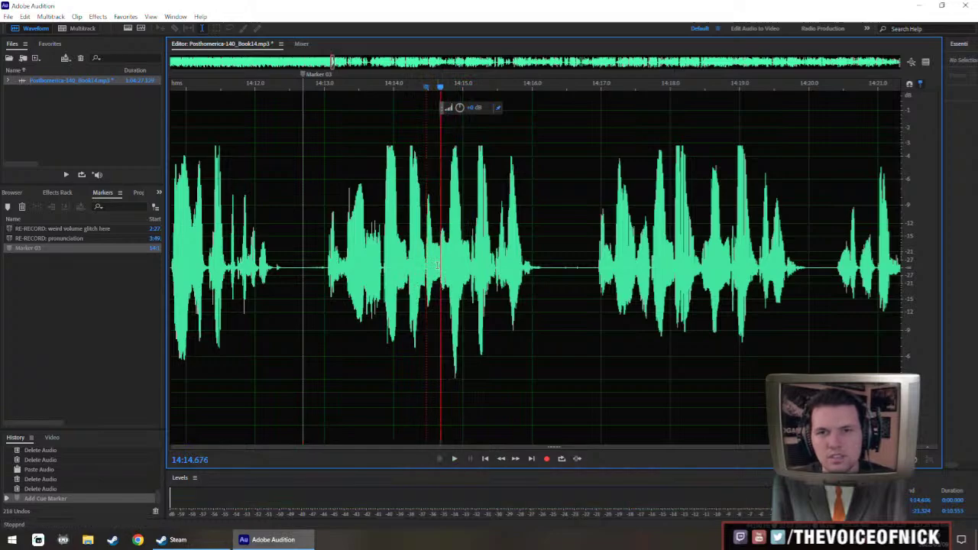
Try replacing the later take's ending from about 14:18.4 with a copy of 14:14.7 to 14:16.2, and undo the paste.
left_click_drag(442, 263, 550, 284)
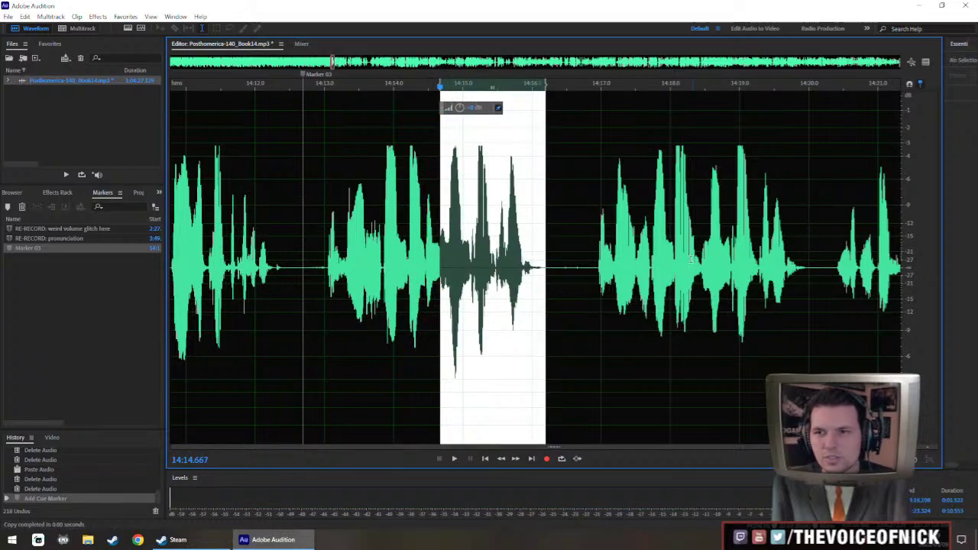
left_click_drag(702, 261, 803, 290)
key("ctrl+v")
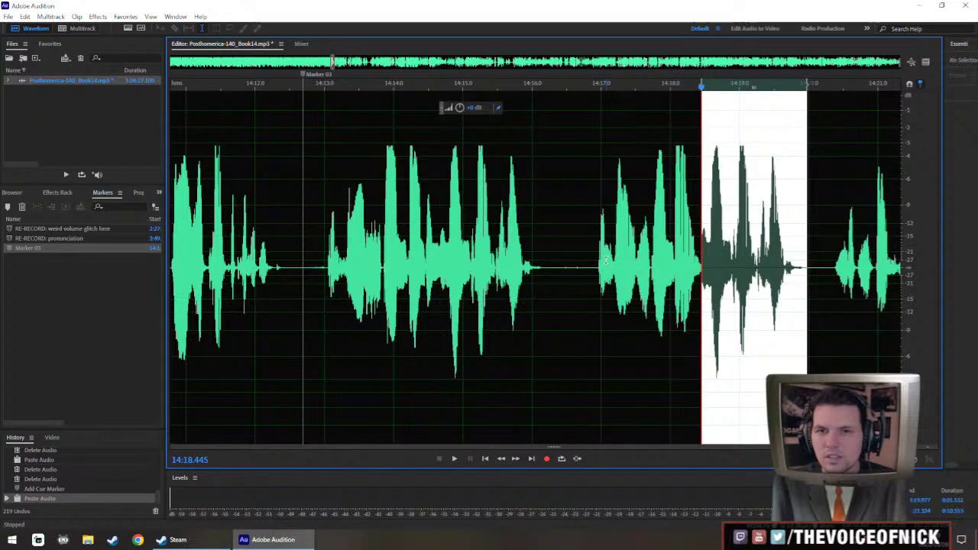
key("ctrl+z")
Copy the later take's opening from about 14:16.9 to 14:18.4, paste it over 14:13.0 to 14:14.7, and play from about 14:11.3.
left_click_drag(701, 275, 596, 293)
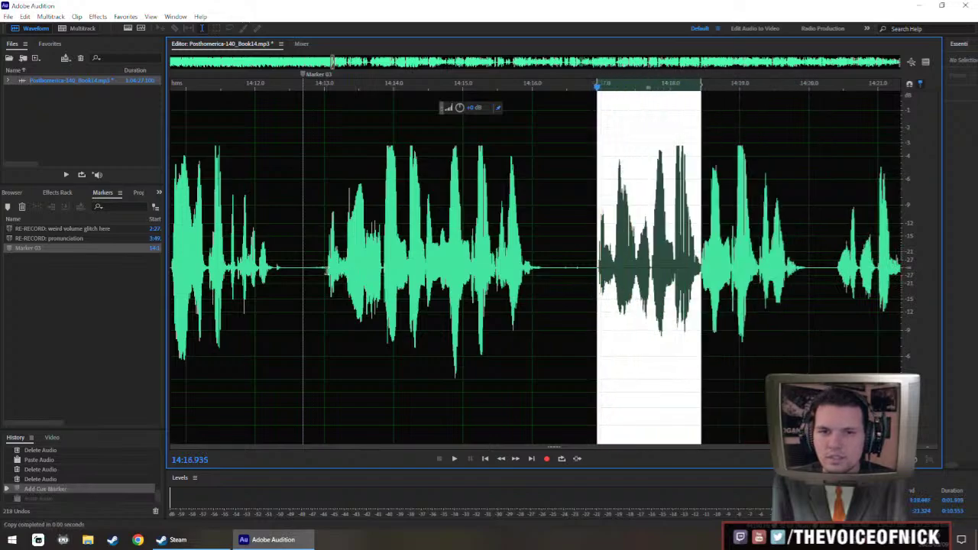
left_click_drag(327, 305, 435, 310)
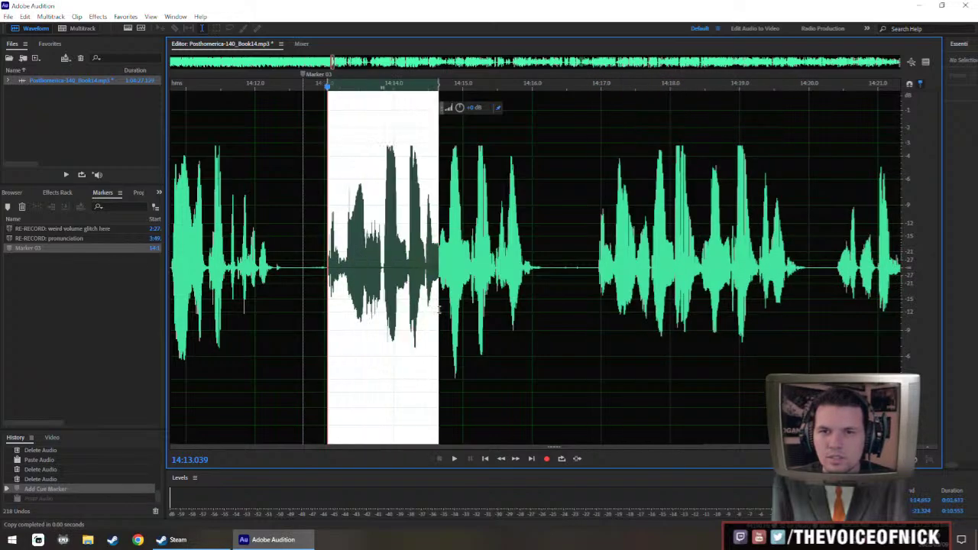
key("ctrl+v")
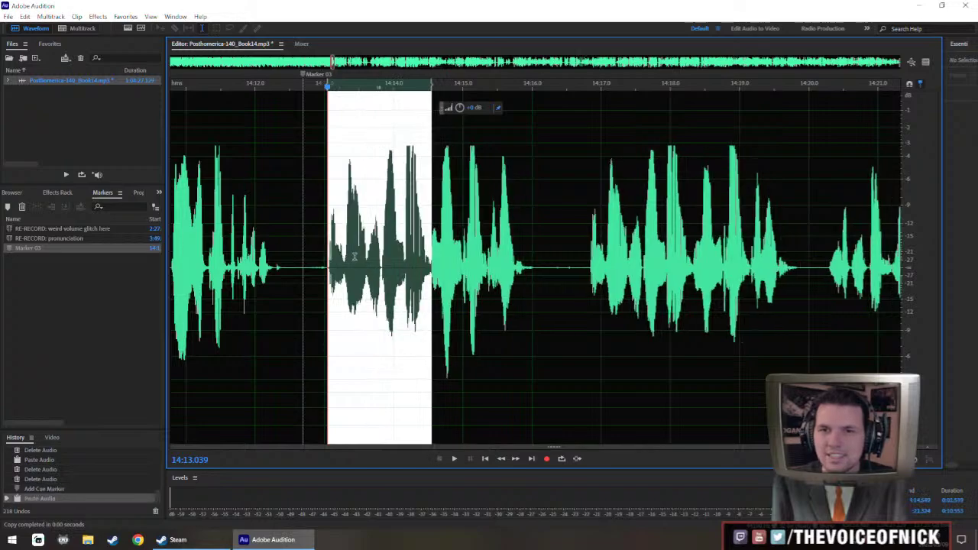
left_click(210, 241)
key("space")
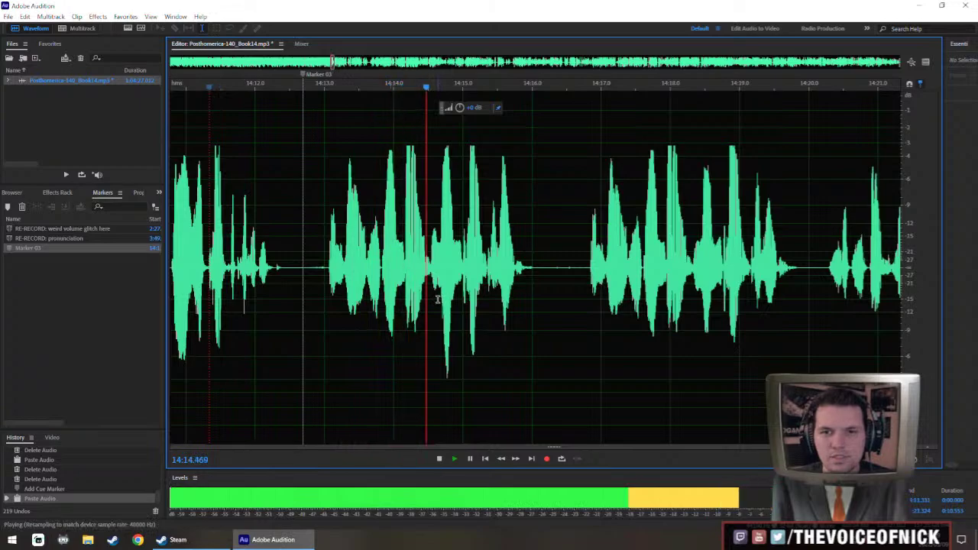
Delete a tiny piece at the join near 14:14.5 and play from about 14:14.2 to check the transition.
scroll(428, 274, "up", 3)
key("space")
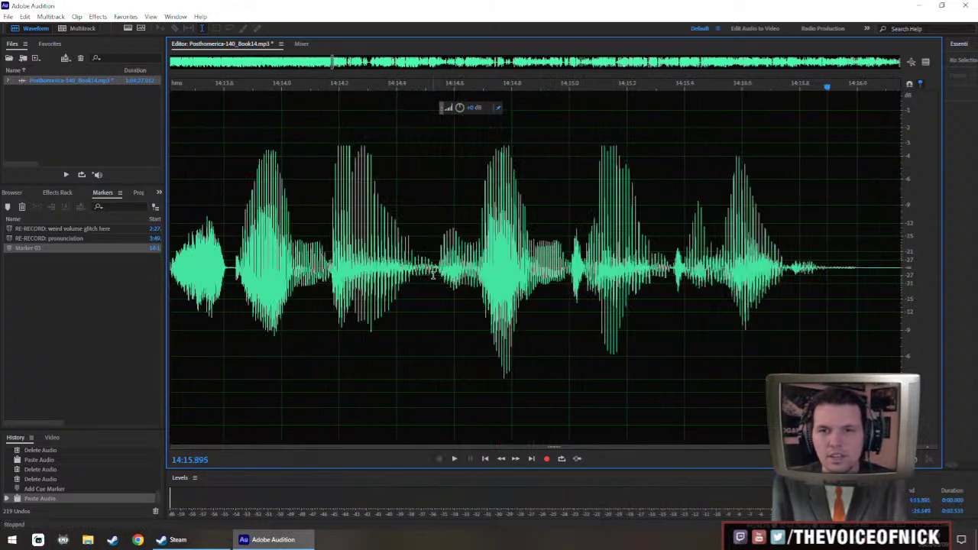
left_click(434, 274)
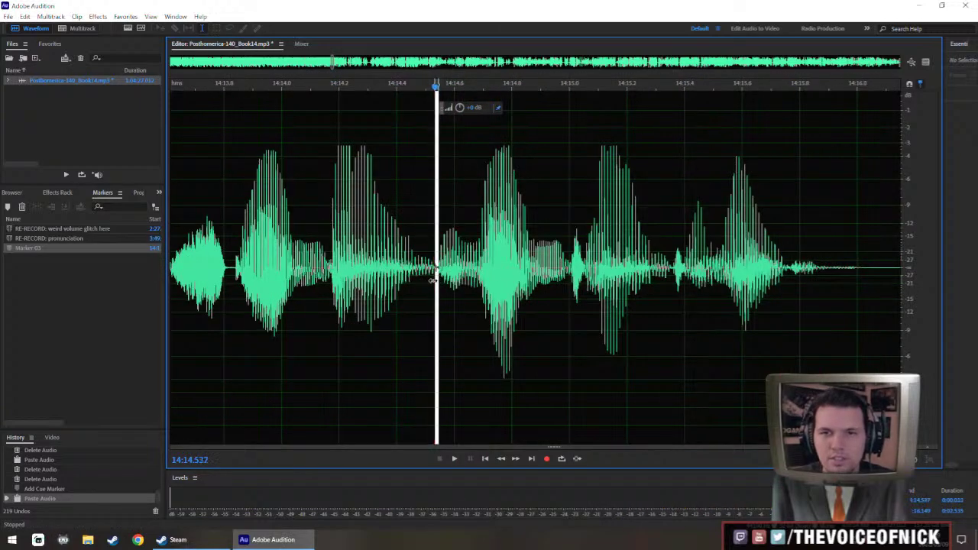
key("Delete")
left_click(333, 231)
key("space")
key("space")
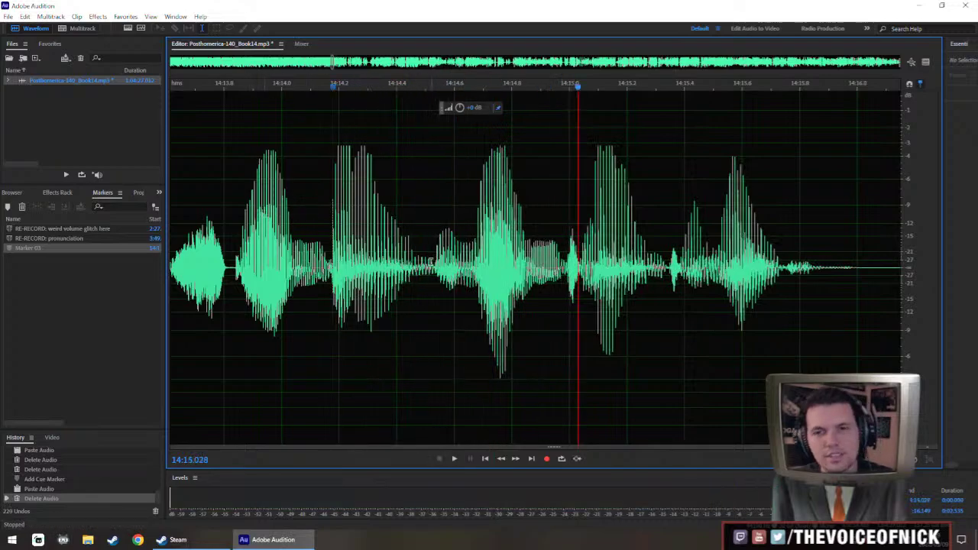
Undo the tiny deletion at the join, play across the transition, and undo the pasted opening as well.
key("ctrl+z")
key("space")
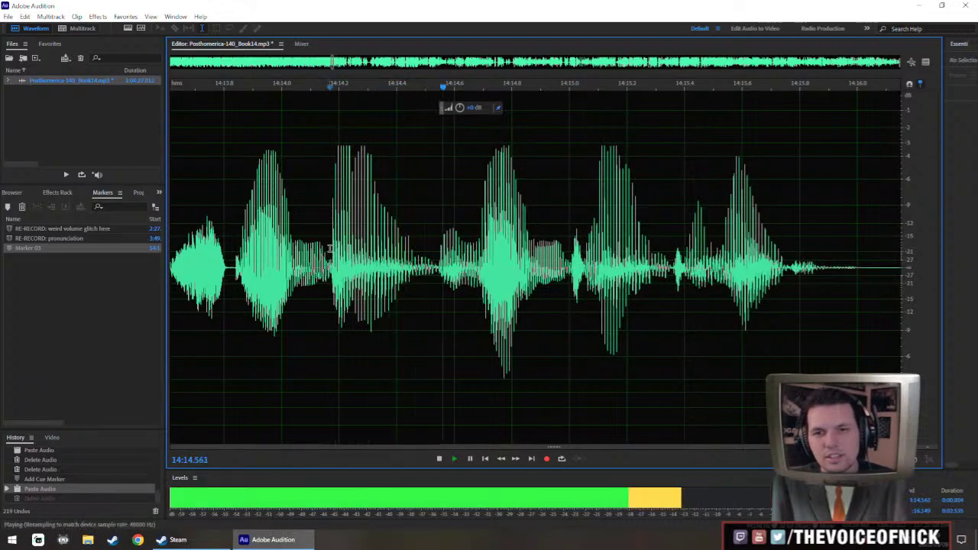
key("space")
key("ctrl+z")
Replay the earlier take from about 14:14.3 and again from about 14:14.7 to find a usable splice point.
left_click(426, 275)
key("space")
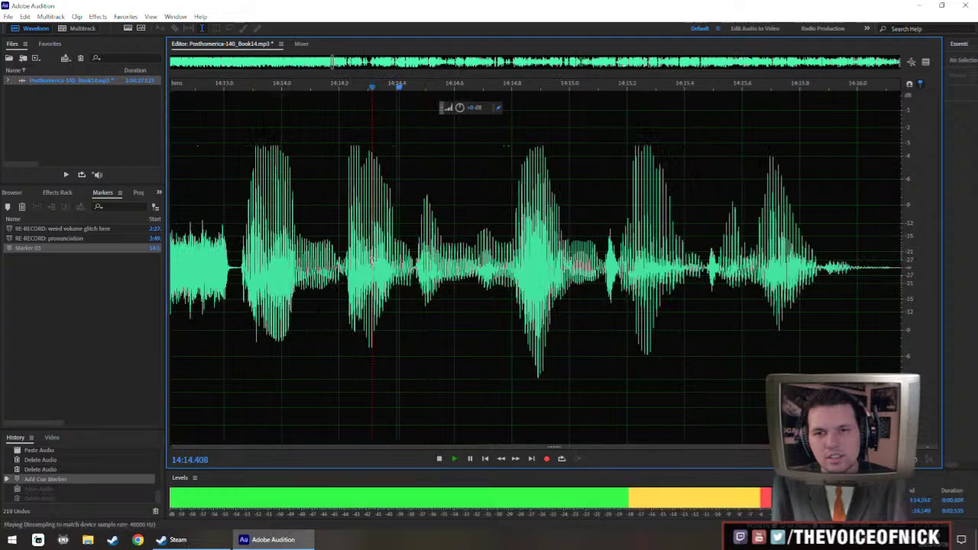
key("space")
left_click_drag(449, 264, 474, 278)
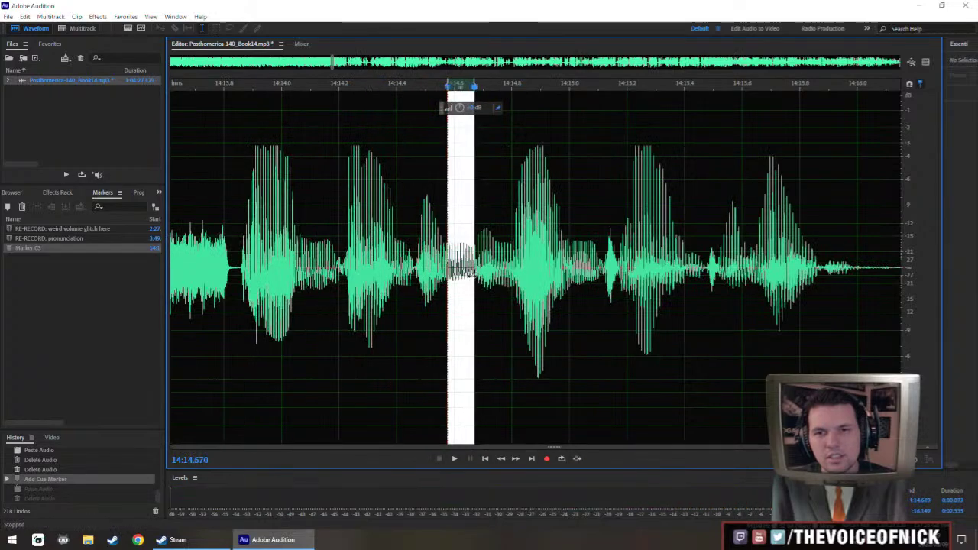
left_click(483, 264)
left_click(474, 267)
key("space")
key("space")
Play short stretches of the later take around 14:18.3 to 14:18.5 to examine where its words divide.
scroll(476, 269, "down", 6)
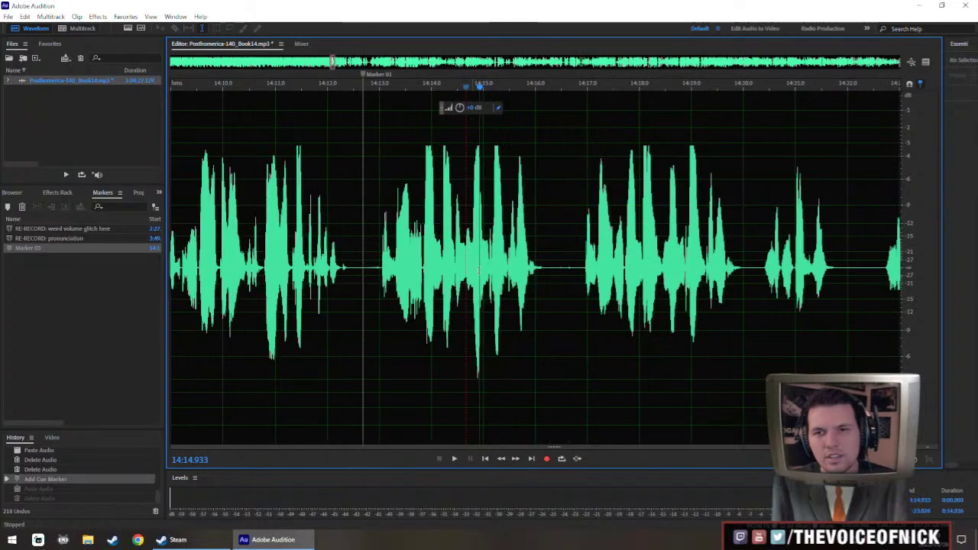
left_click(655, 263)
key("space")
key("space")
key("space")
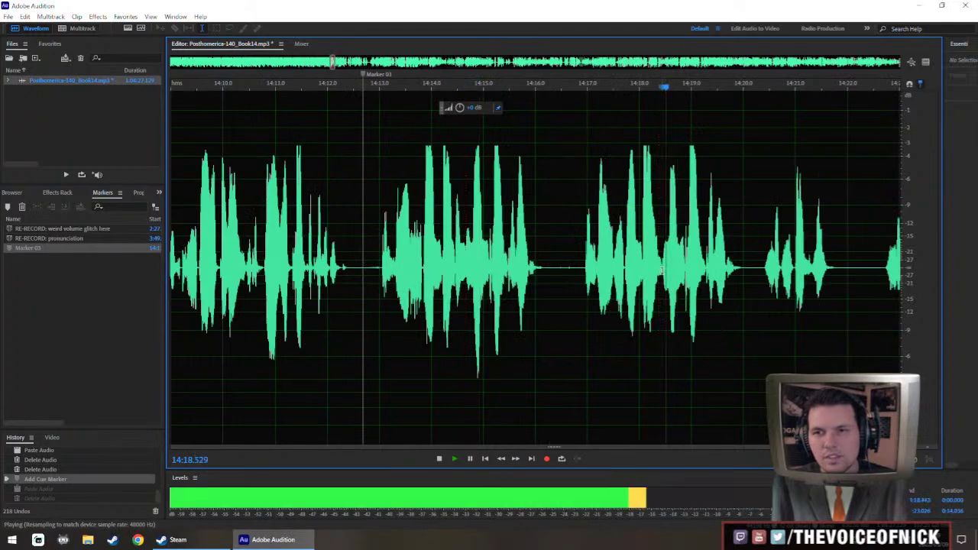
key("space")
left_click_drag(654, 263, 662, 284)
key("space")
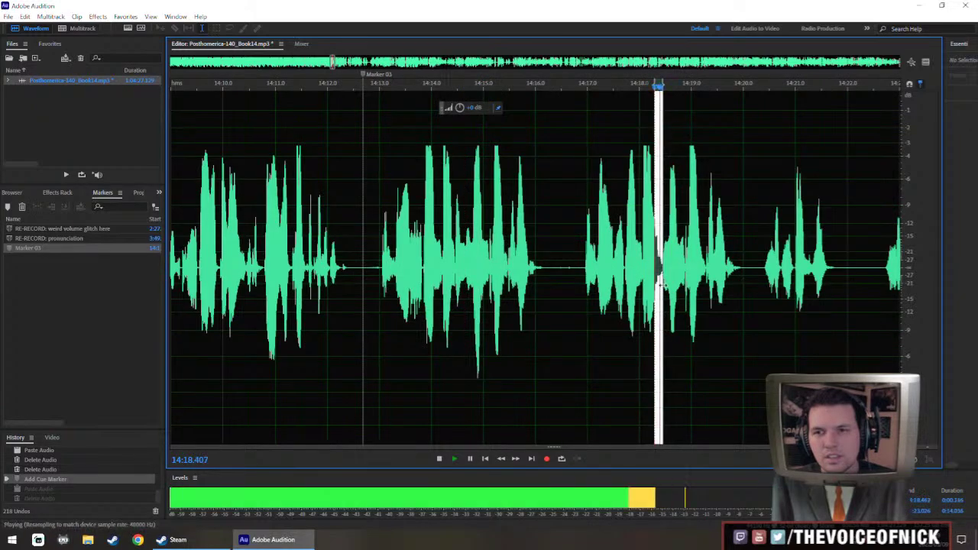
left_click(670, 285)
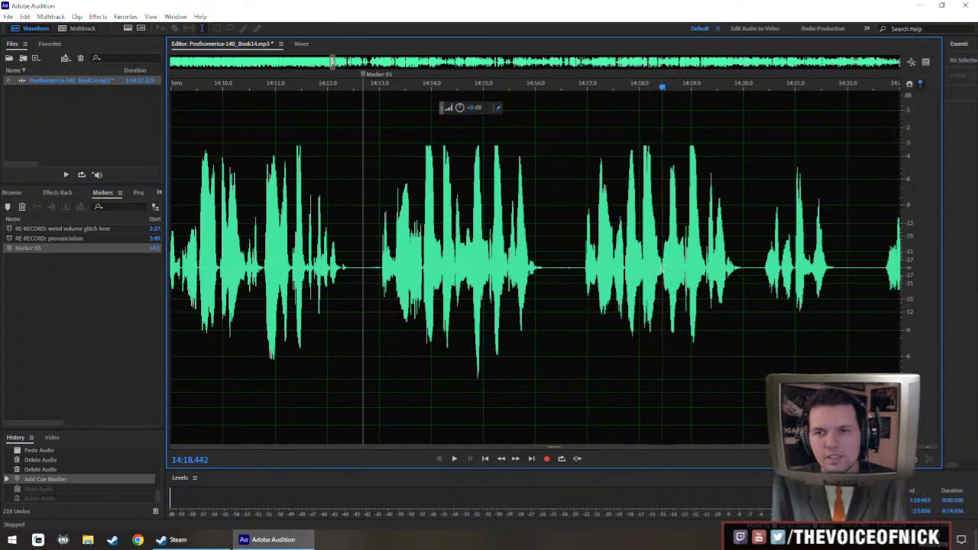
Delete the whole earlier take from about 14:13.0 to 14:16.9 and remove Marker 03.
scroll(575, 288, "down", 1)
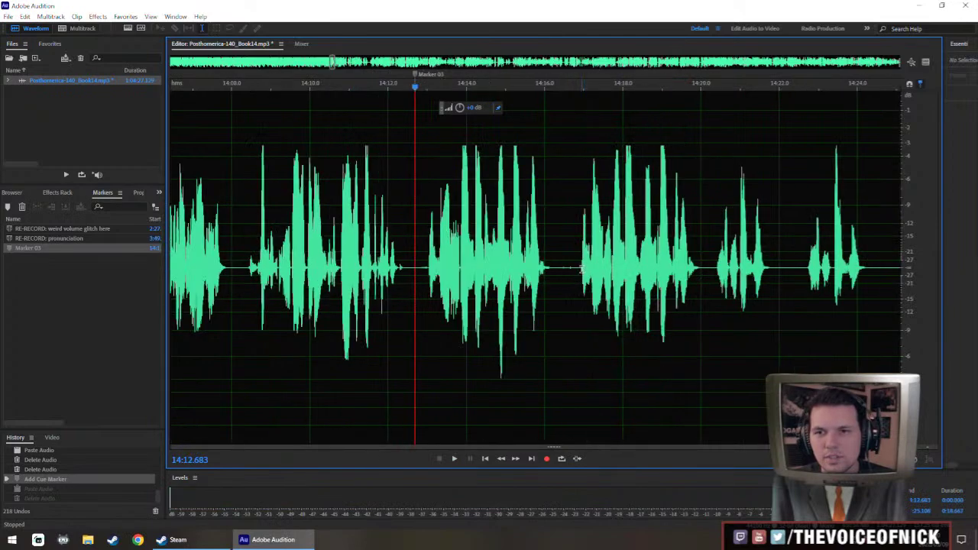
left_click_drag(580, 269, 425, 320)
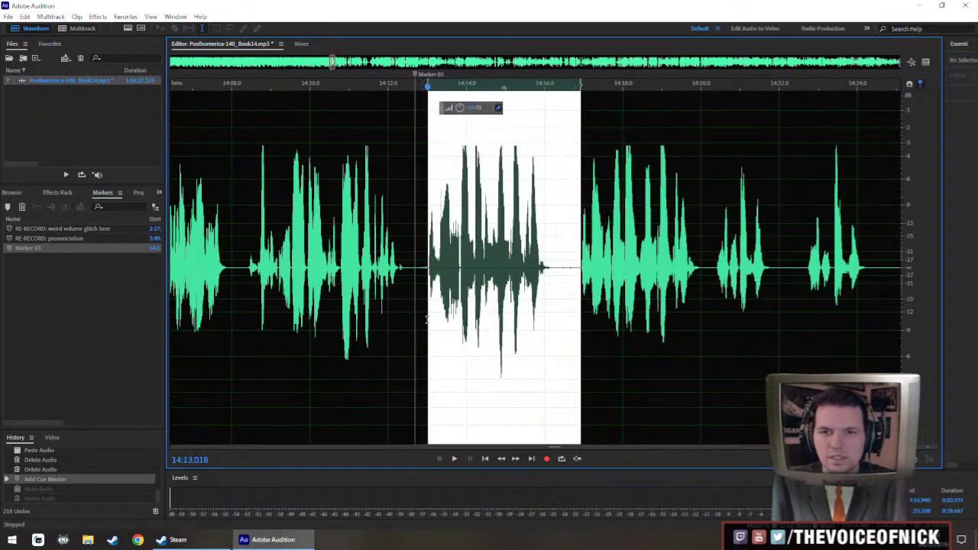
key("Delete")
right_click(417, 92)
left_click(439, 91)
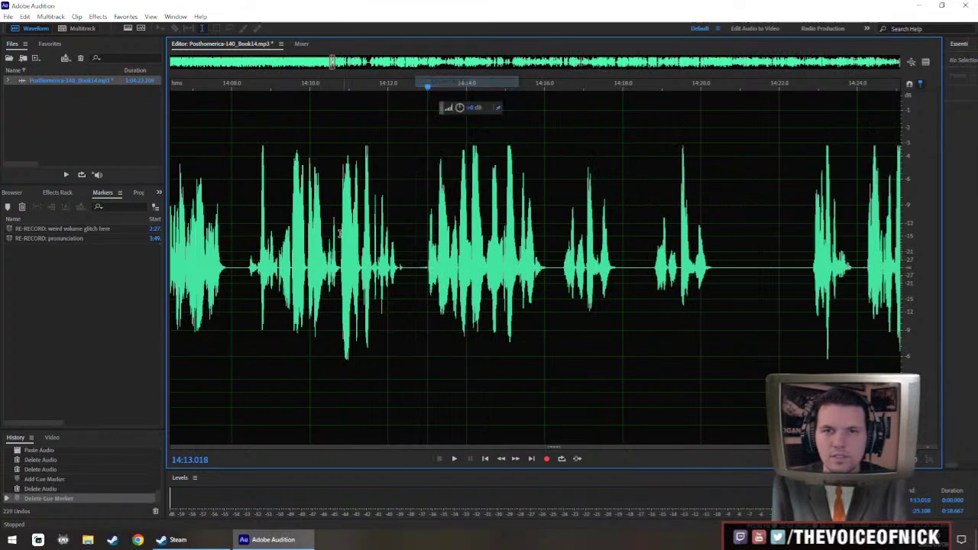
Play from about 14:10.7 through the kept take and the following short phrases to check for duplicates.
left_click(339, 85)
key("space")
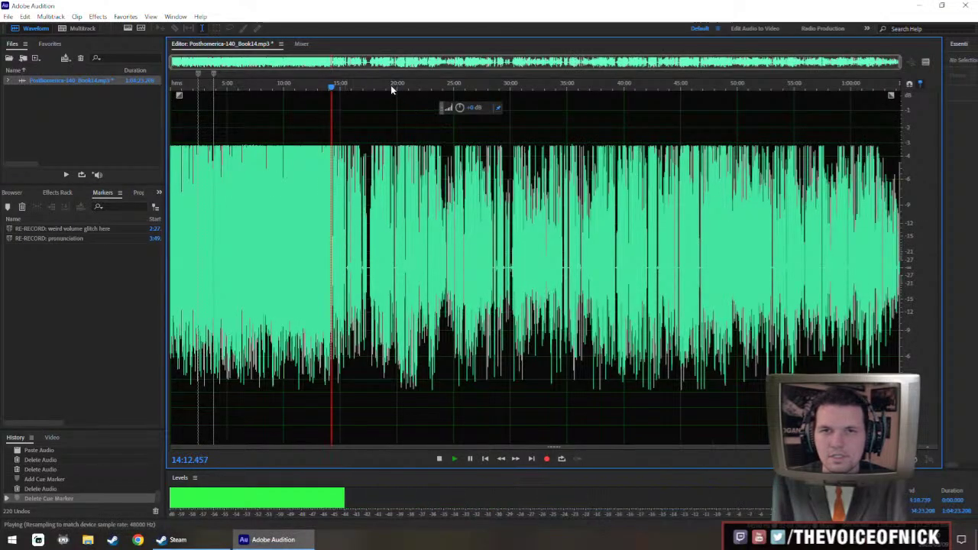
right_click(389, 90)
left_click(331, 240)
scroll(332, 240, "up", 10)
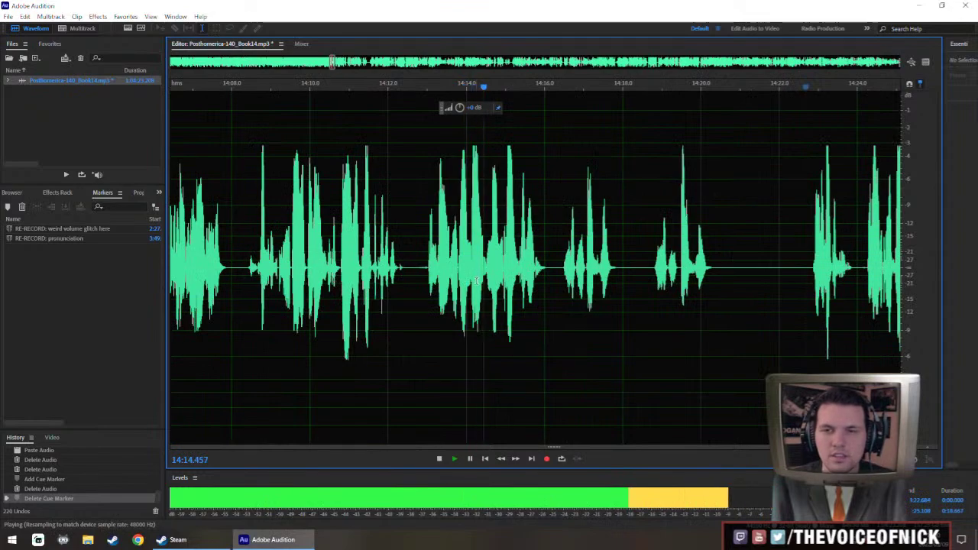
scroll(585, 299, "down", 1)
scroll(558, 310, "up", 3)
scroll(594, 299, "down", 1)
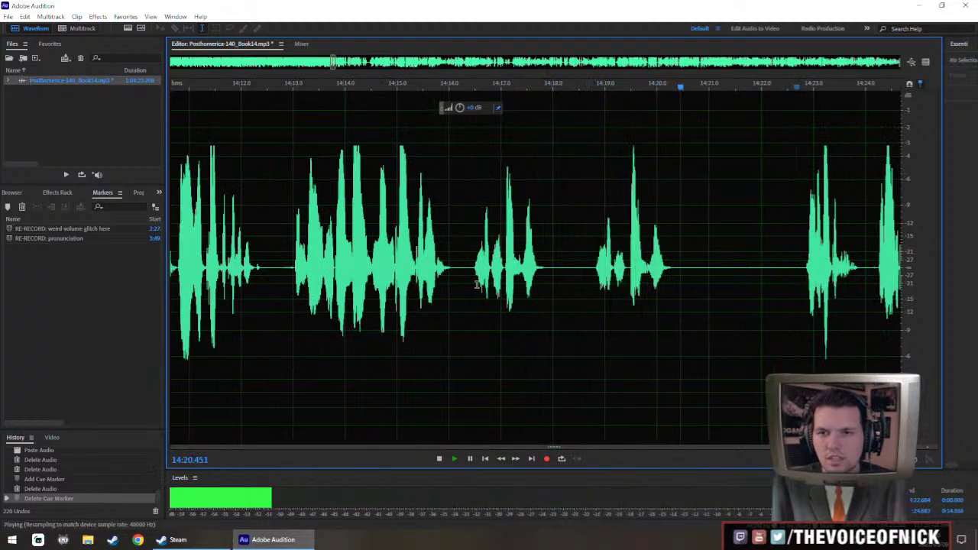
Stop playback and delete the first version of the repeated short phrase, from about 14:16.5 to 14:18.8.
key("space")
left_click_drag(474, 284, 596, 313)
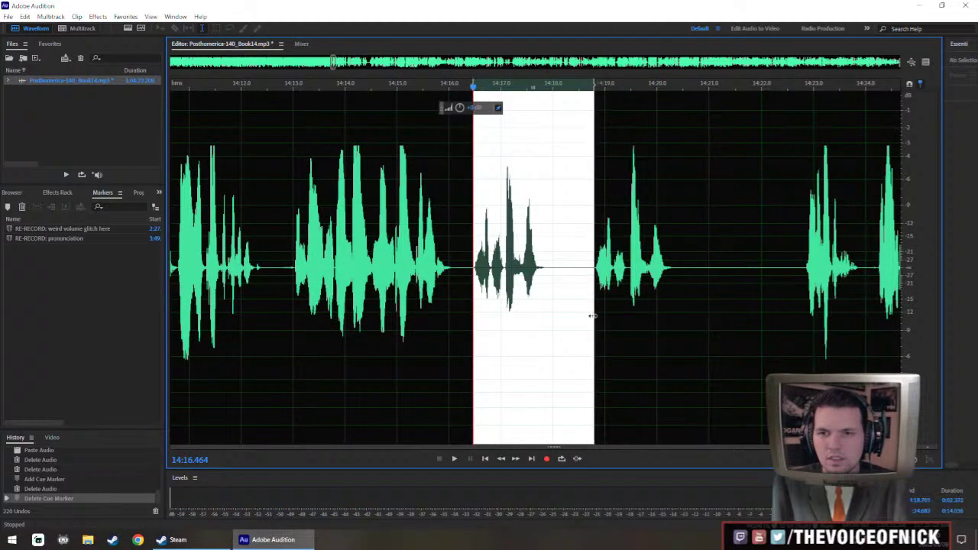
key("Delete")
Amplify the quiet phrase from about 14:16.4 to 14:18.1, apply the Effects Rack to it, and play from about 14:12.7 to check.
left_click_drag(469, 295, 555, 297)
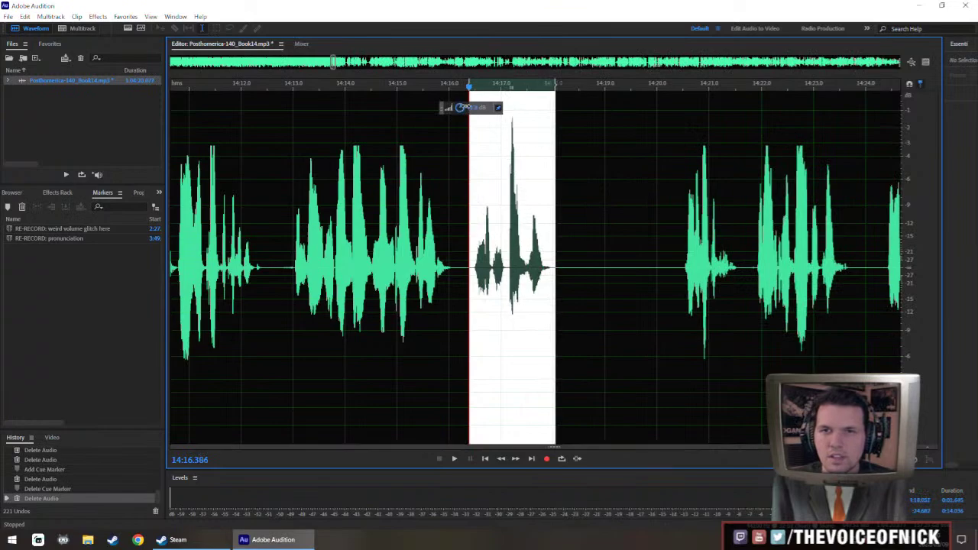
key("ctrl+r")
left_click(360, 223)
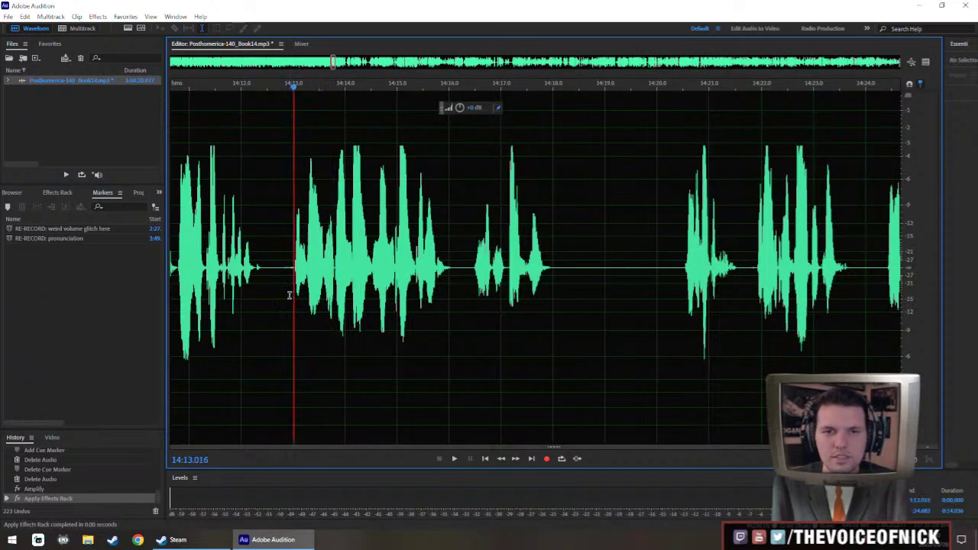
left_click_drag(287, 275, 292, 284)
left_click(273, 272)
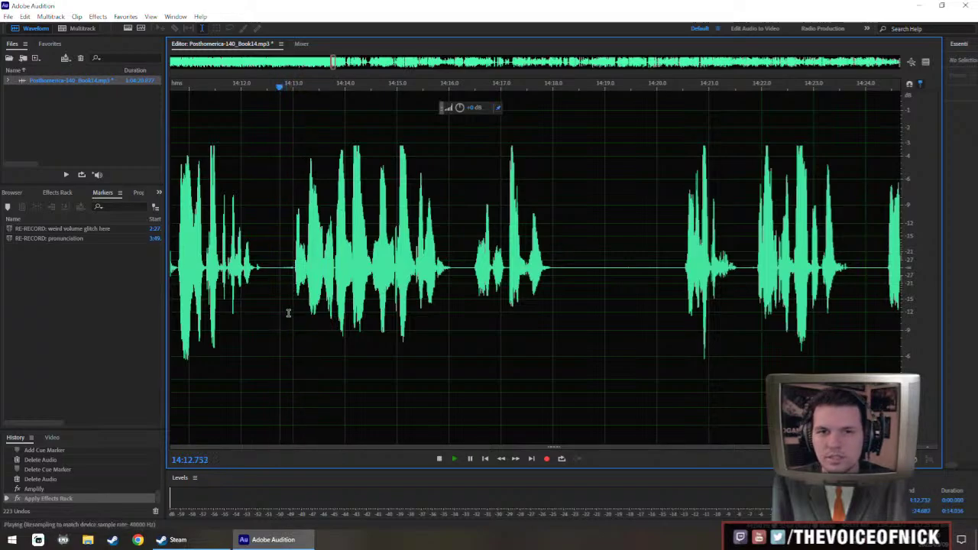
scroll(398, 286, "down", 5)
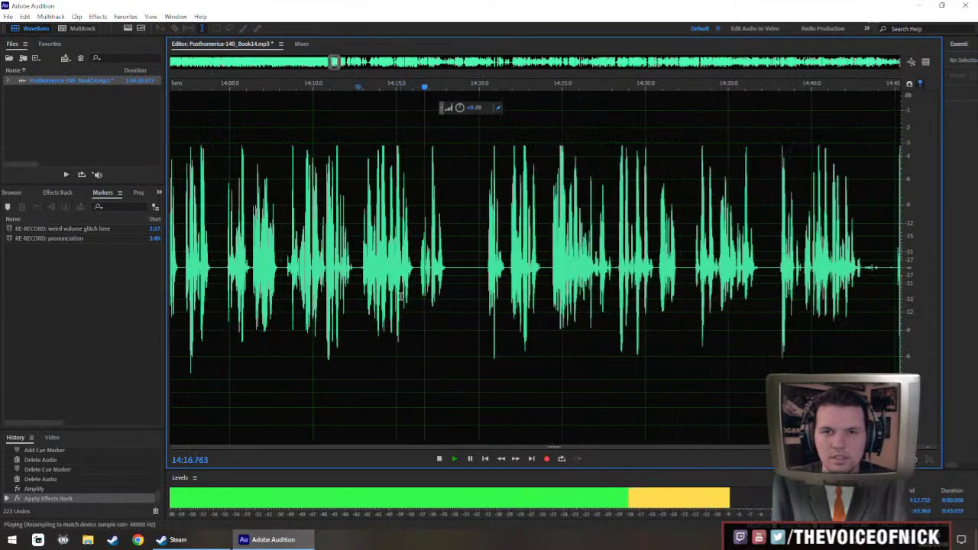
scroll(594, 304, "up", 3)
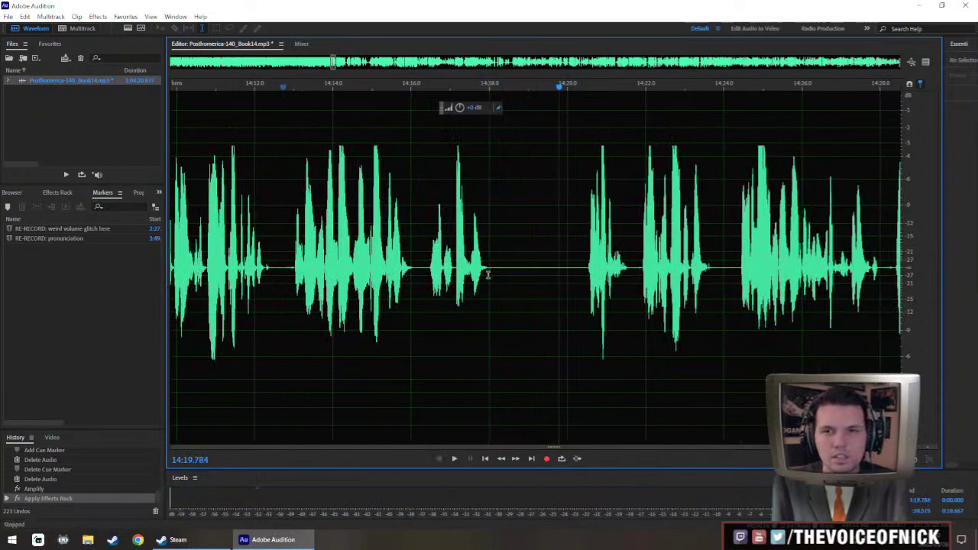
Replace the pause from about 14:18.0 to 14:20.5 with about 1.5 seconds of inserted silence.
left_click_drag(487, 275, 588, 329)
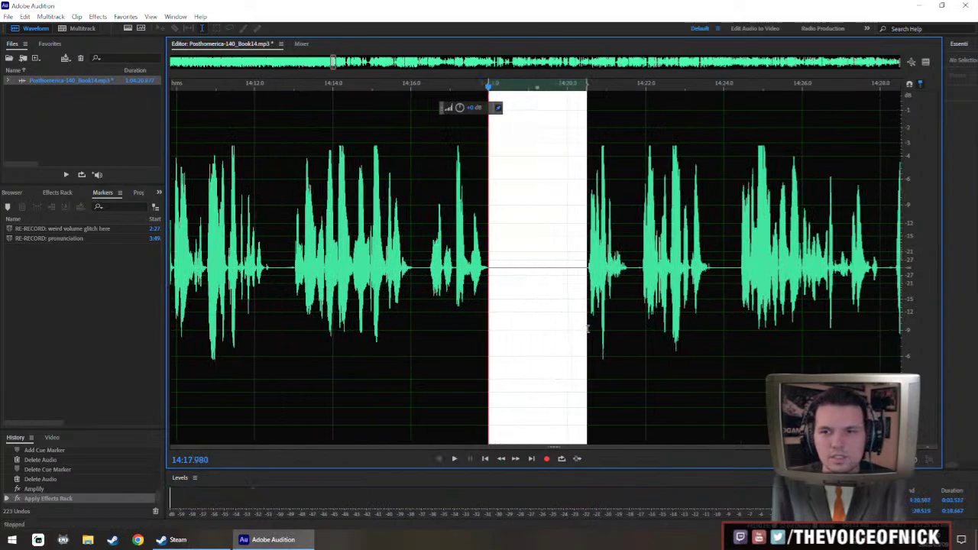
left_click(604, 82)
key("space")
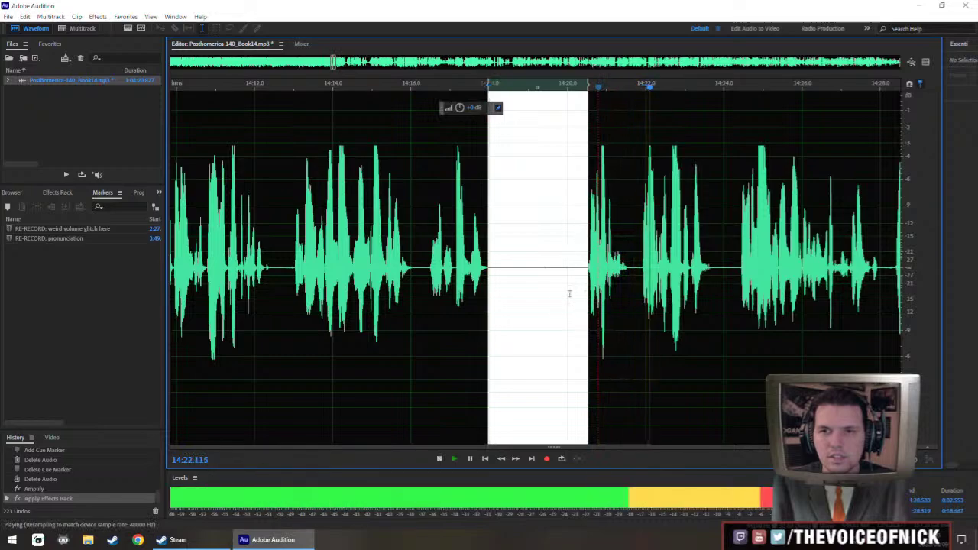
scroll(569, 294, "up", 2)
key("space")
key("ctrl+shift+i")
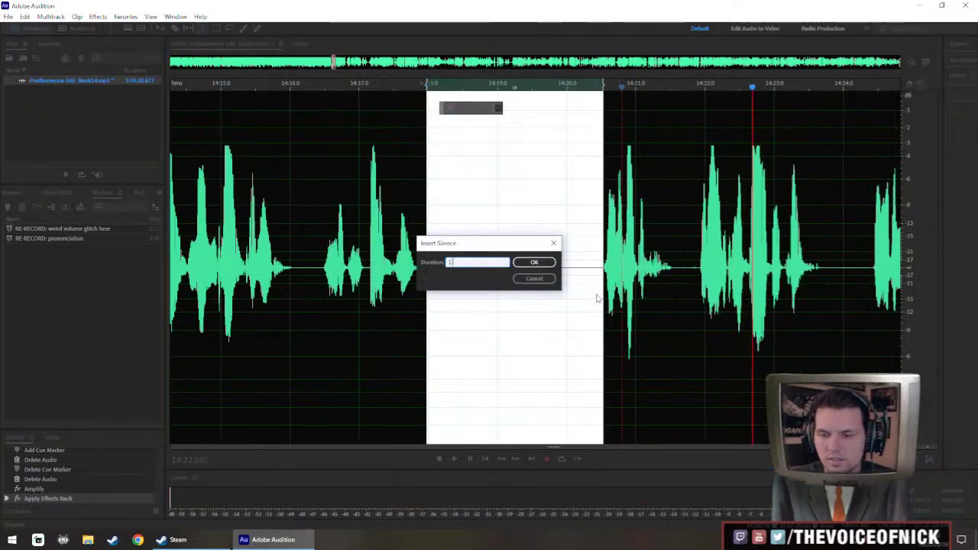
key("Return")
Play from about 14:17.2 through 14:28 to check the new pause and the sentences after it.
left_click(374, 236)
key("space")
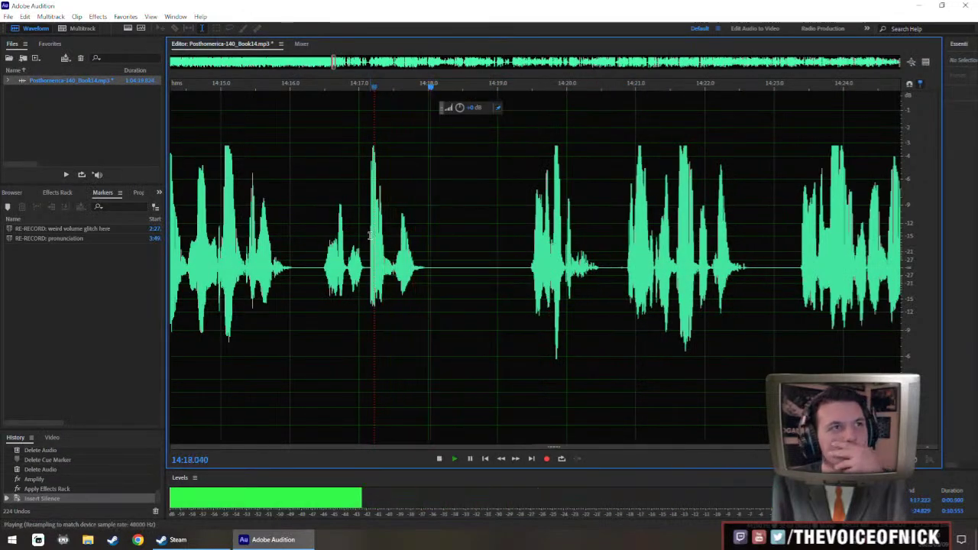
left_click_drag(588, 258, 417, 258)
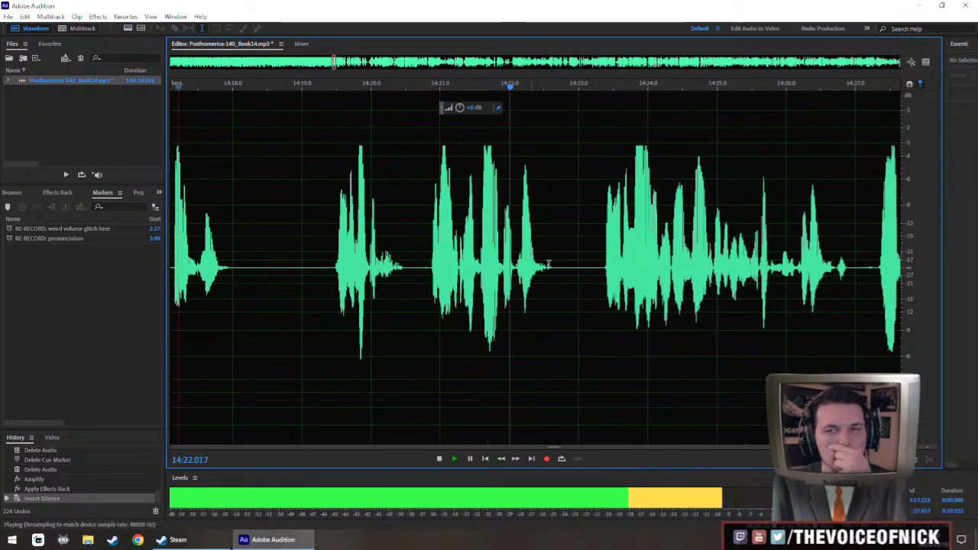
left_click_drag(535, 265, 432, 265)
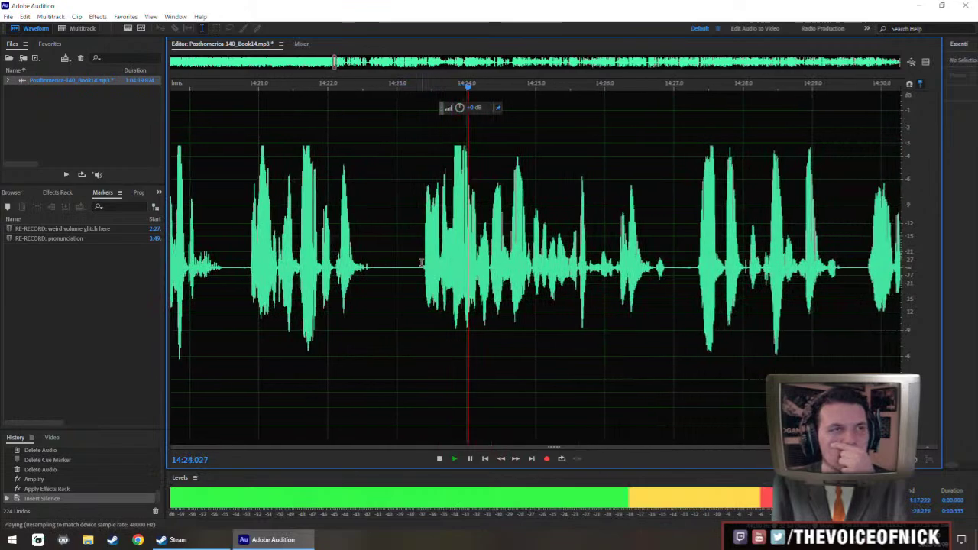
scroll(422, 263, "down", 2)
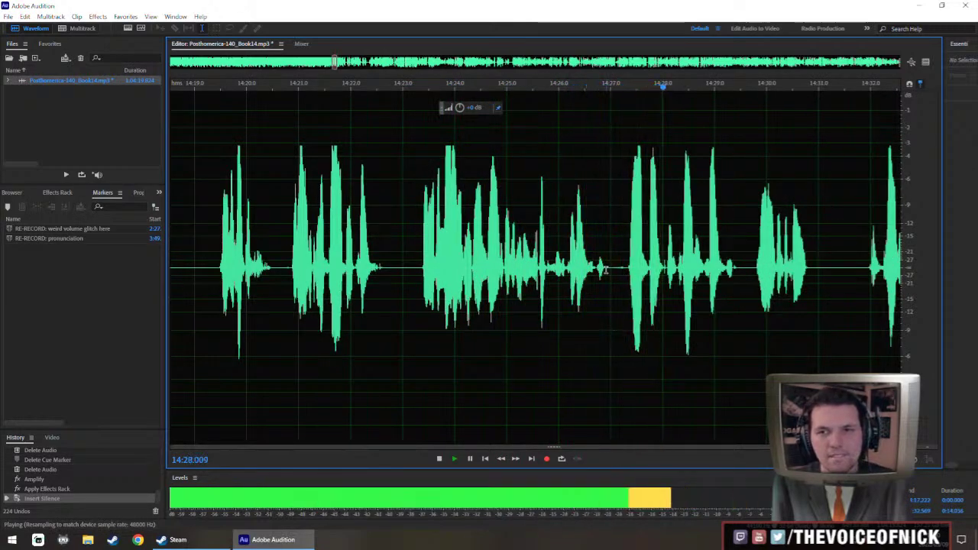
Amplify the quiet passage from about 14:24.9 to 14:26.9, apply the Effects Rack, and play from about 14:23.7.
left_click_drag(606, 269, 502, 309)
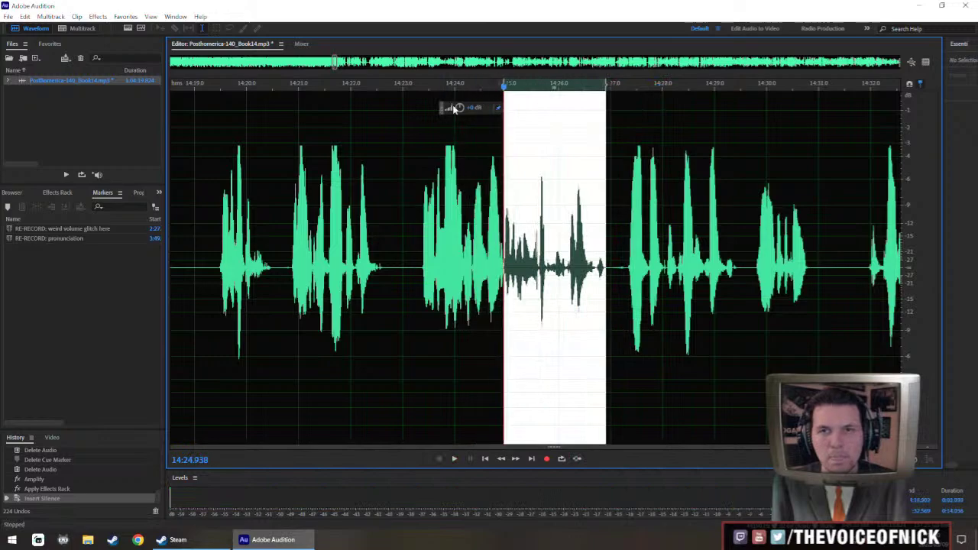
left_click_drag(454, 108, 468, 106)
left_click(442, 236)
key("space")
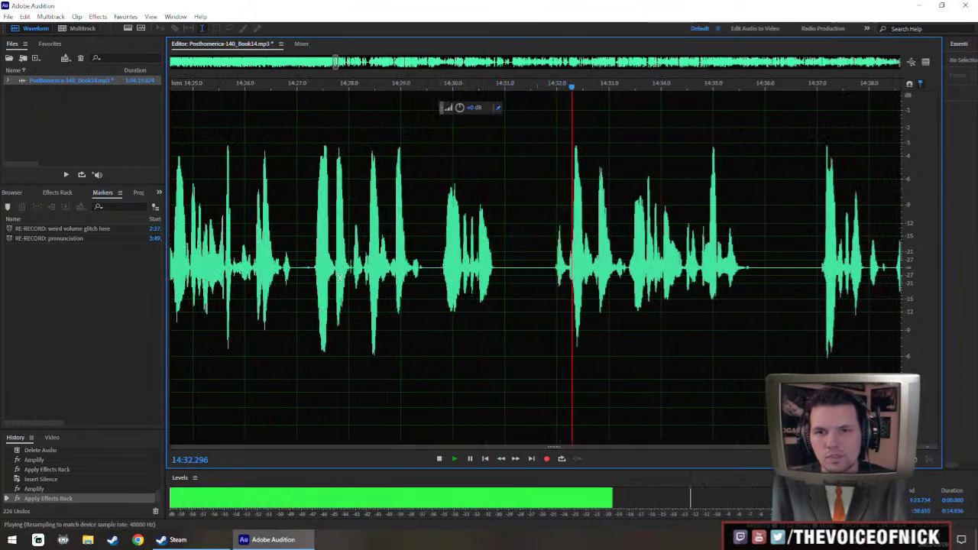
key("space")
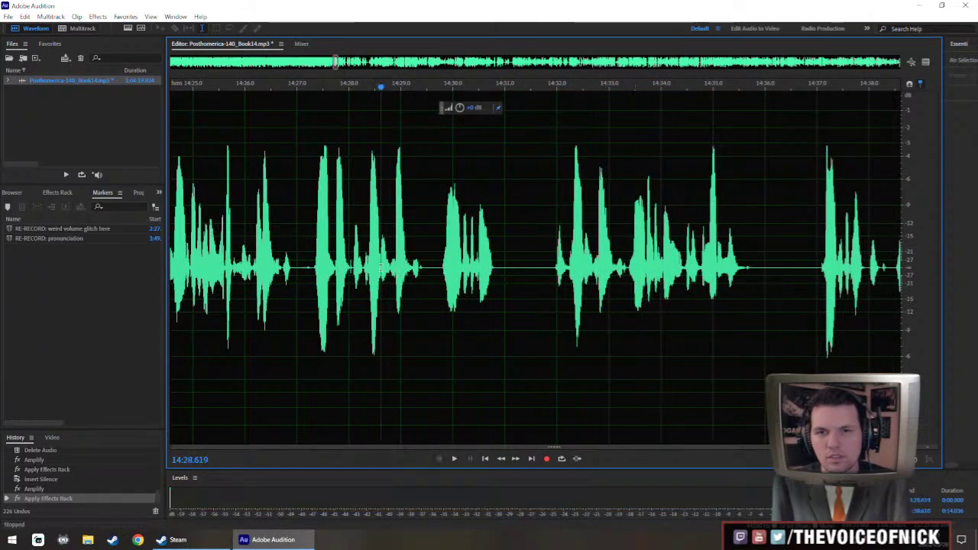
Delete the duplicated audio from about 14:28.9 to 14:32.8 and play across the join from about 14:26.7.
left_click_drag(394, 280, 592, 326)
key("Delete")
left_click(282, 256)
key("space")
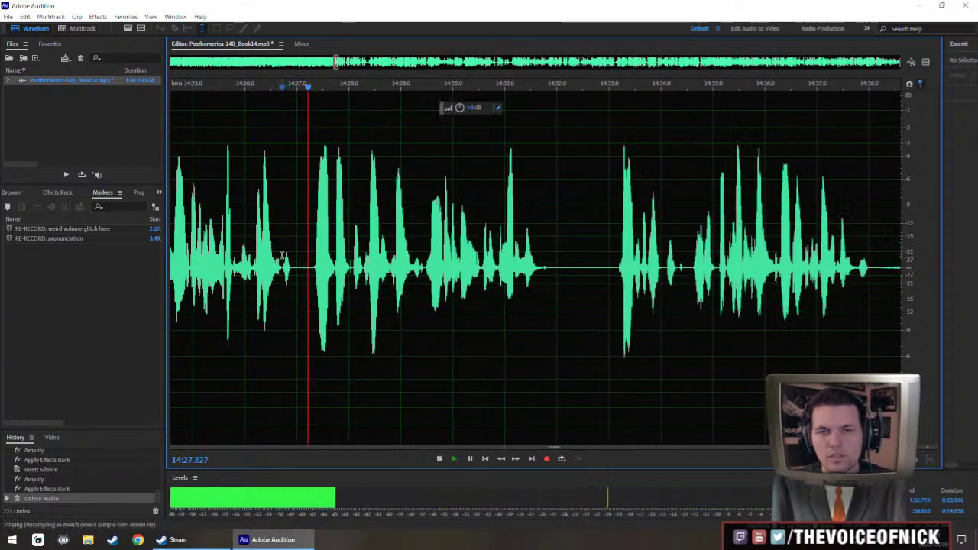
key("ctrl+backslash")
key("backslash")
scroll(554, 280, "right", 2)
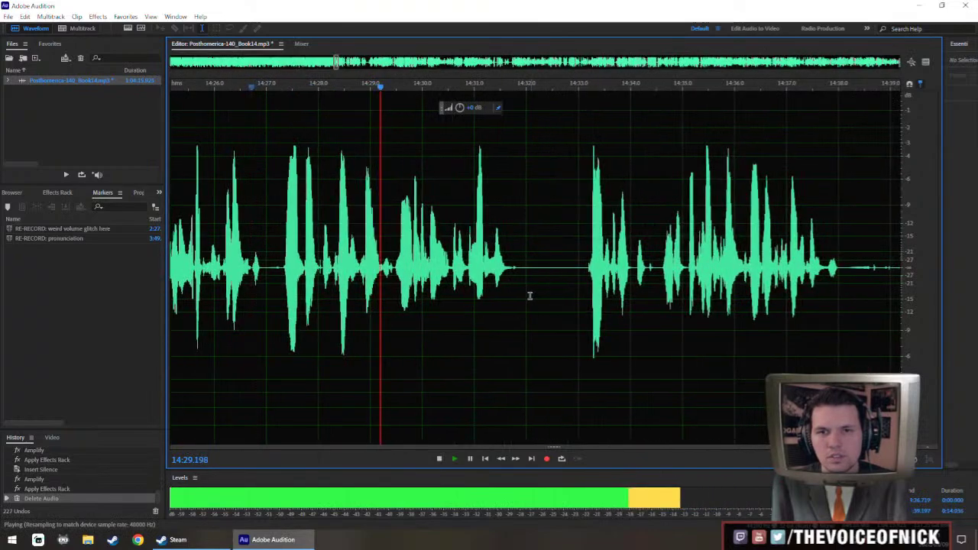
Play briefly from about 14:33.4, and replay from about 14:27.5 to check the joined sentence and its following pause.
left_click(601, 292)
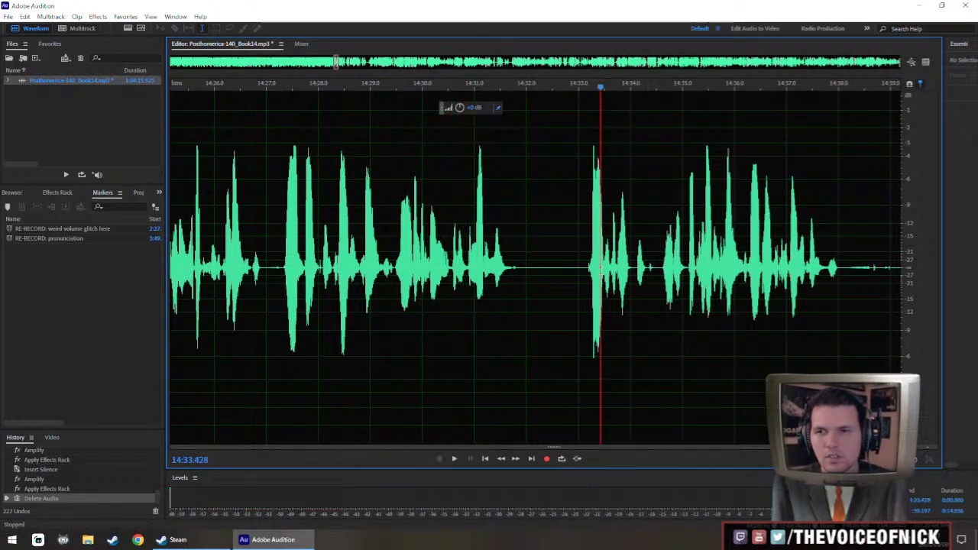
key("space")
left_click(292, 261)
key("space")
key("backslash")
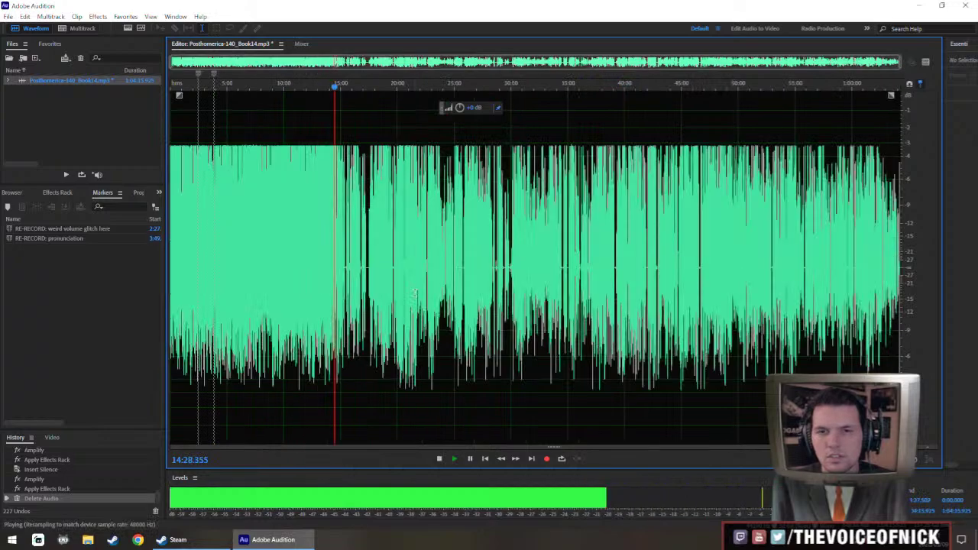
key("backslash")
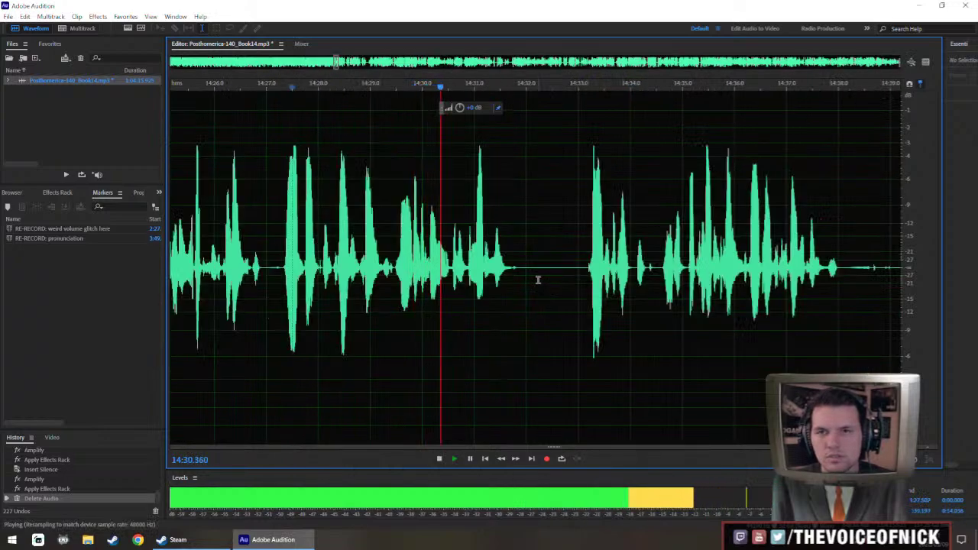
scroll(537, 278, "down", 2)
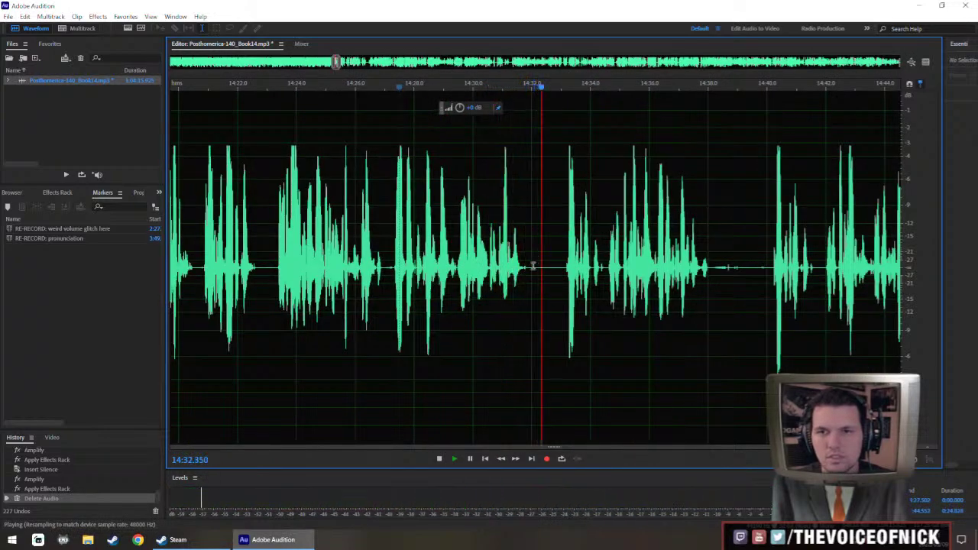
Amplify the quiet passage from about 14:28.1 to 14:32.0, apply the Effects Rack, and play from about 14:24.5.
left_click_drag(530, 266, 413, 300)
scroll(422, 248, "up", 4)
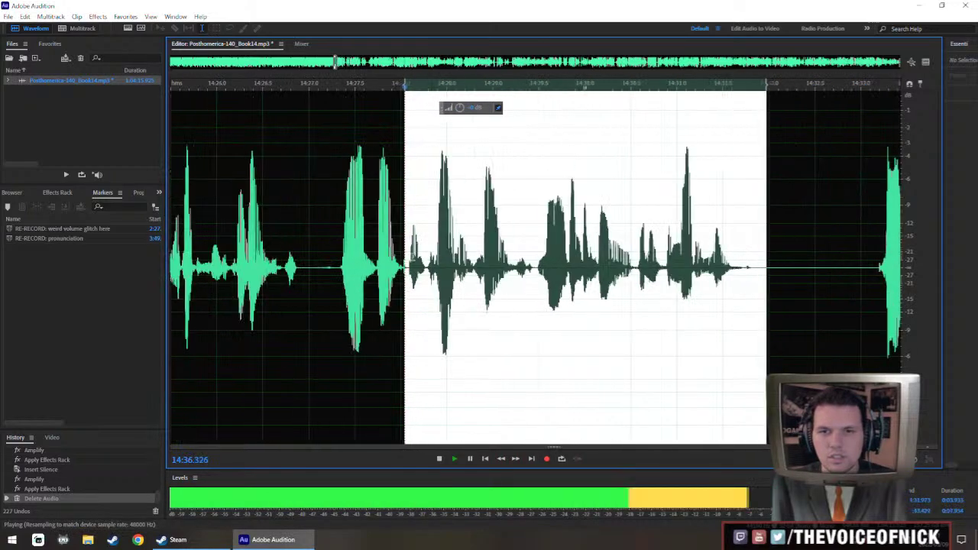
key("space")
scroll(403, 261, "down", 3)
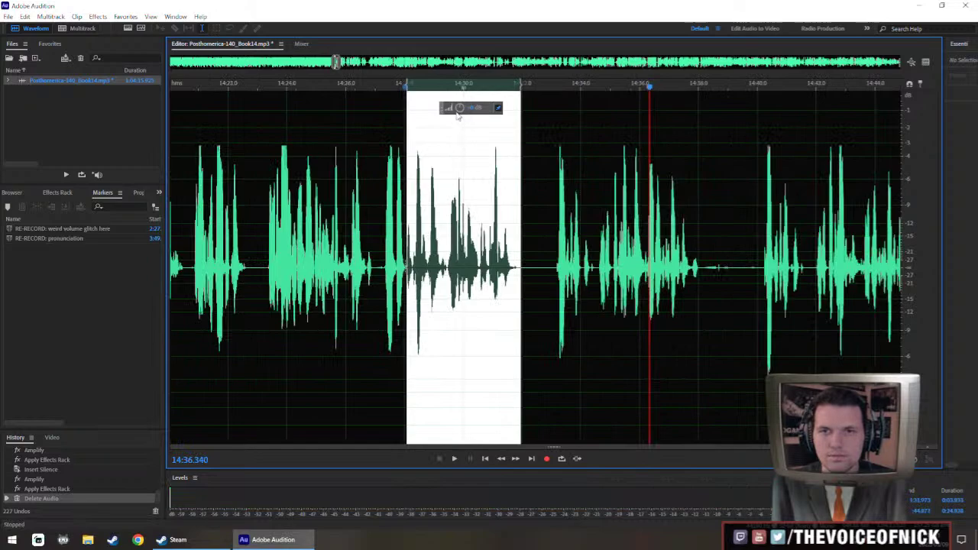
left_click_drag(459, 108, 461, 97)
left_click(304, 239)
key("space")
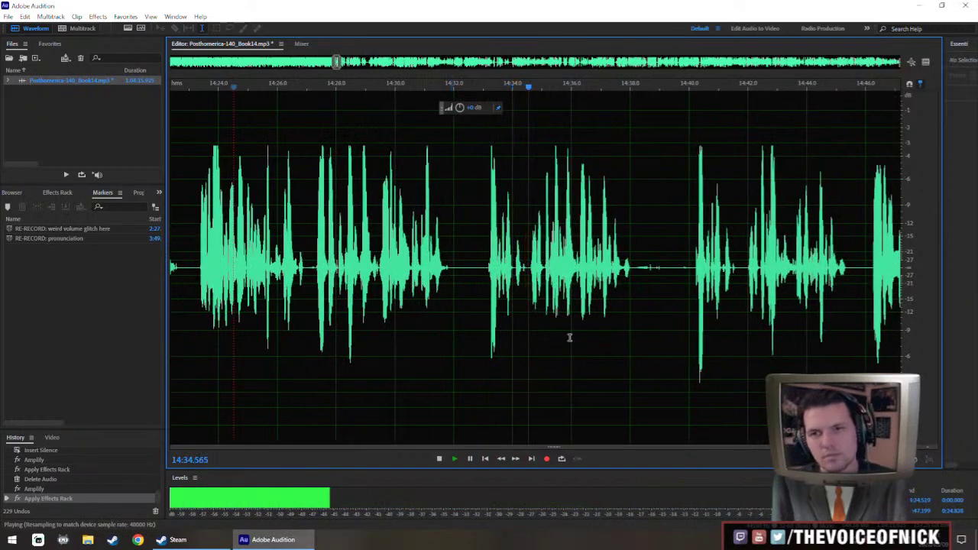
Delete the duplicate take from about 14:32.8 to 14:40.2 and play across the join from about 14:30.2.
key("space")
left_click(747, 283)
key("space")
key("space")
left_click_drag(478, 277, 694, 322)
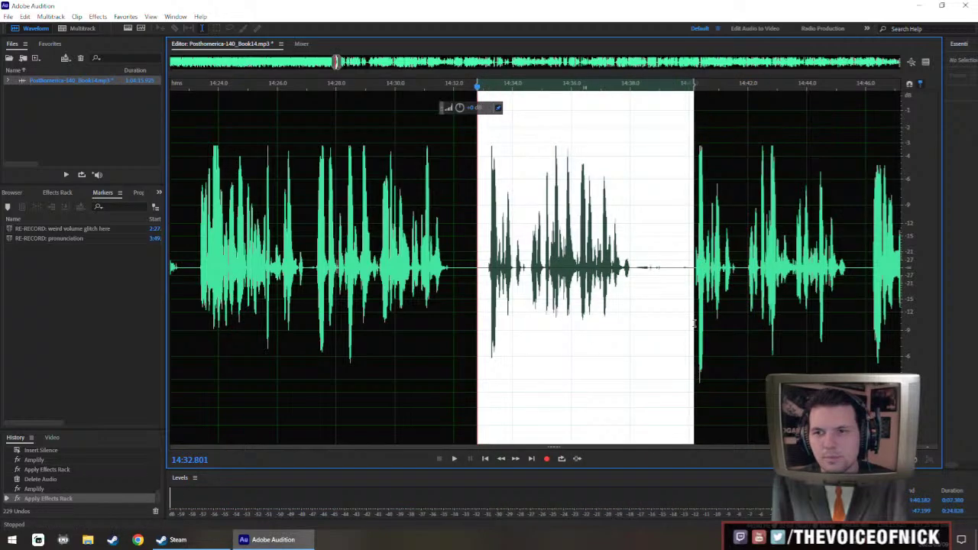
key("Delete")
key("space")
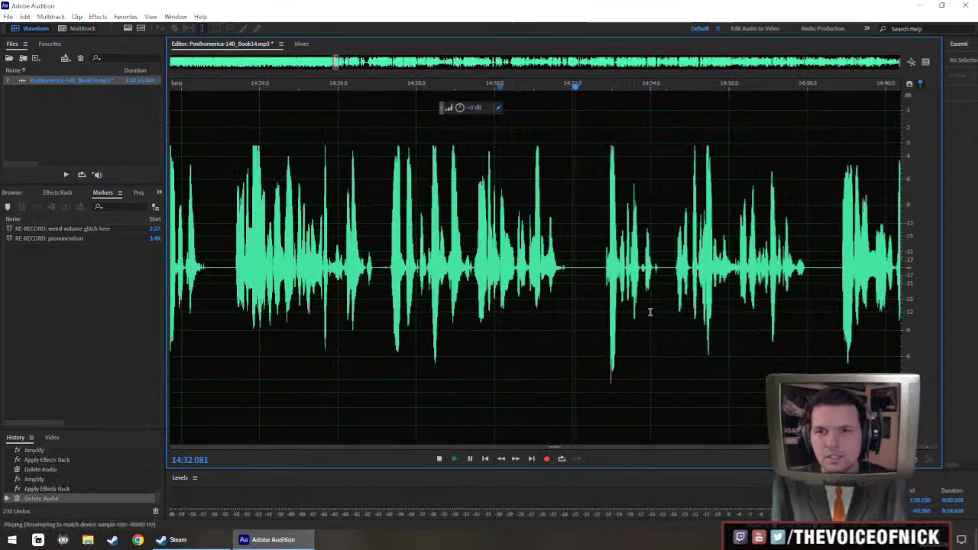
scroll(445, 269, "down", 2)
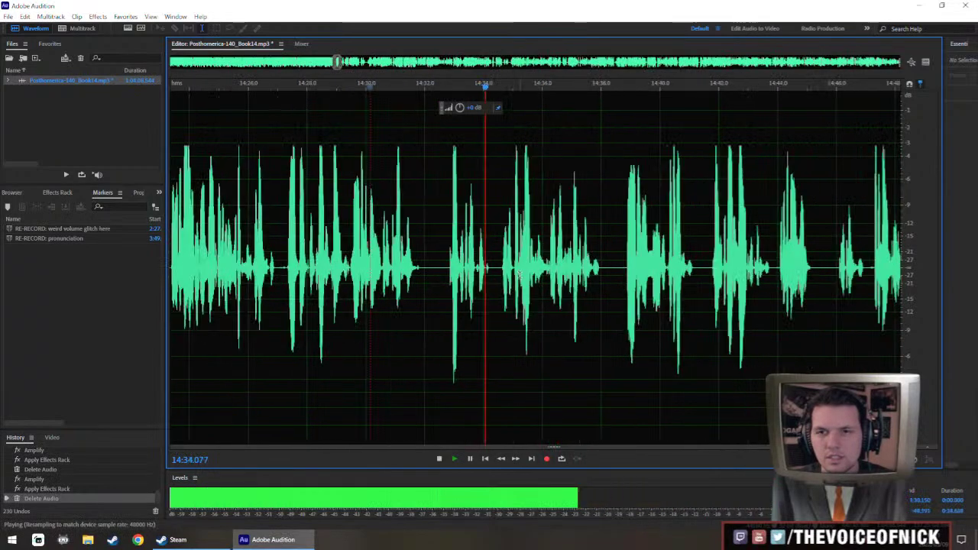
Amplify the quiet passage from about 14:29.2 to 14:31.9, apply the Effects Rack, and play from about 14:26.0.
left_click_drag(445, 269, 387, 300)
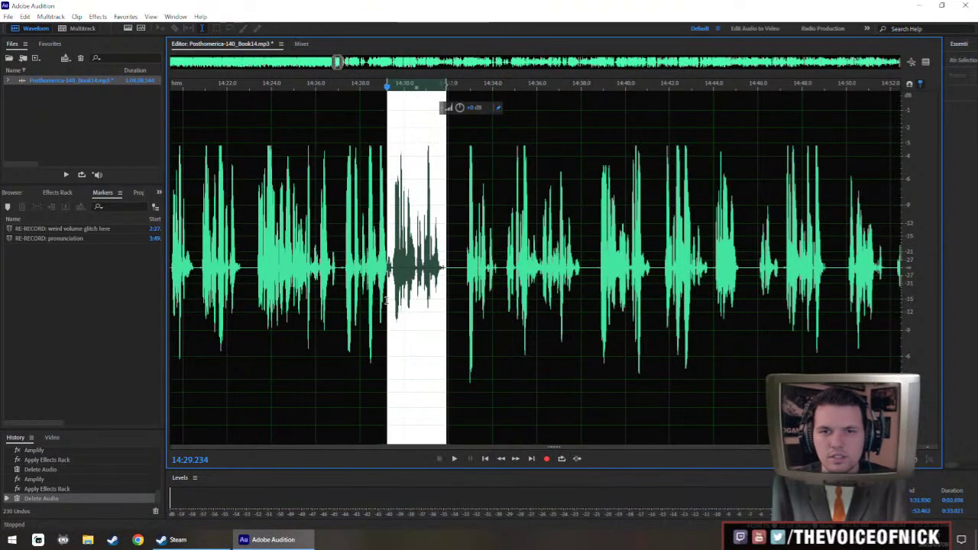
left_click_drag(464, 107, 474, 108)
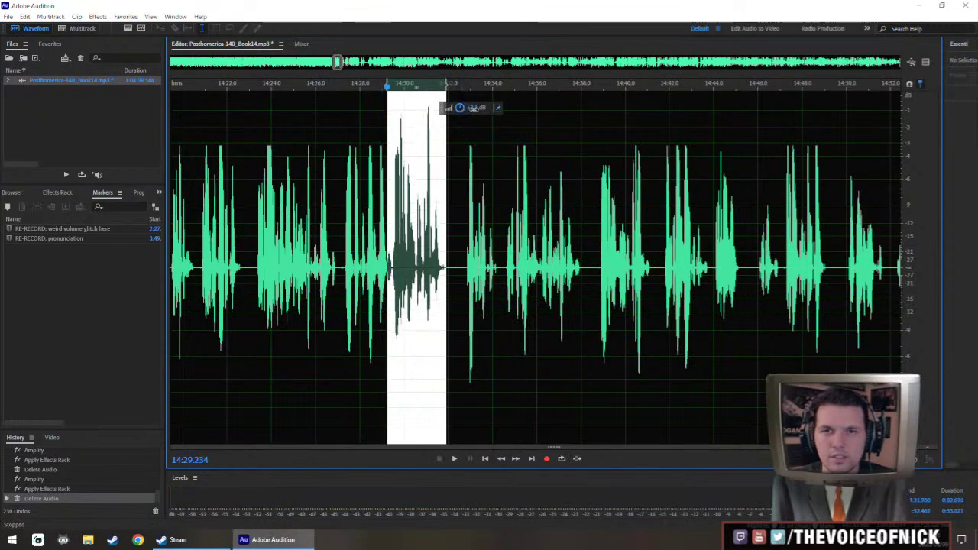
key("ctrl+r")
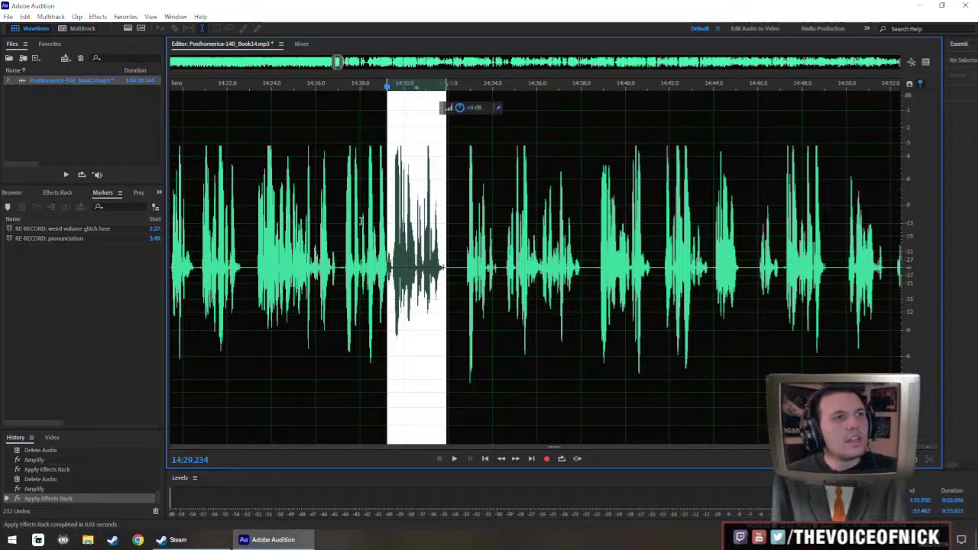
scroll(361, 226, "up", 2)
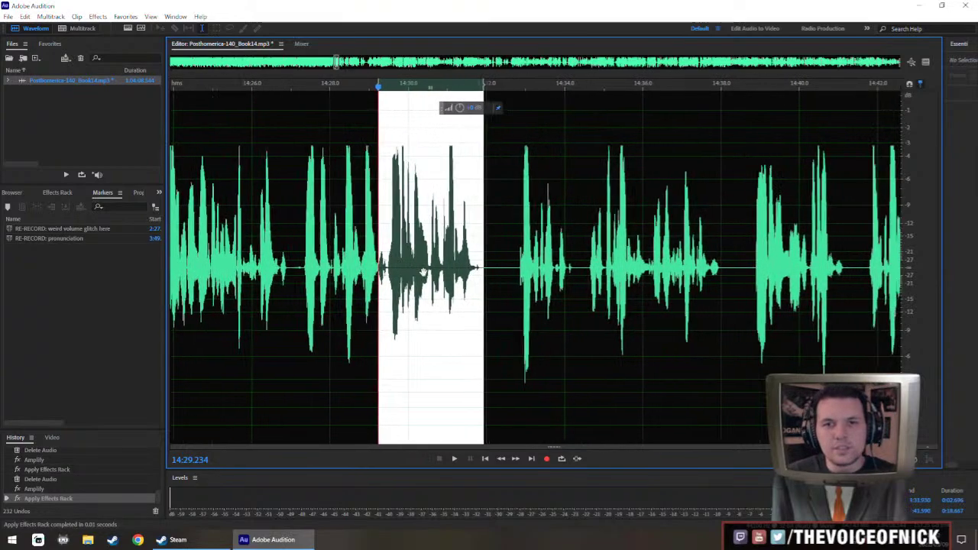
left_click(249, 269)
key("space")
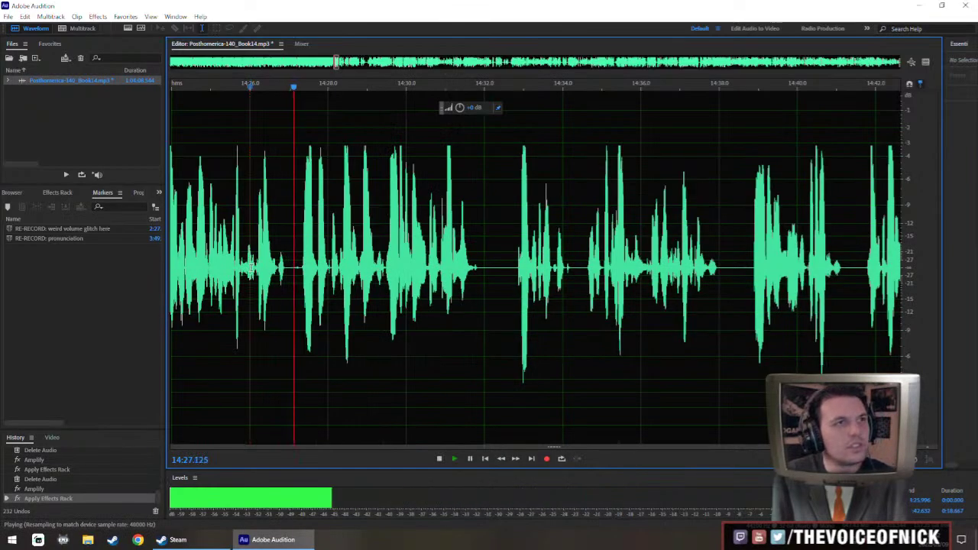
Replay from about 14:23.5 to judge the delivery of the sentence leading into the amplified passage.
scroll(342, 298, "down", 2)
key("space")
left_click(264, 286)
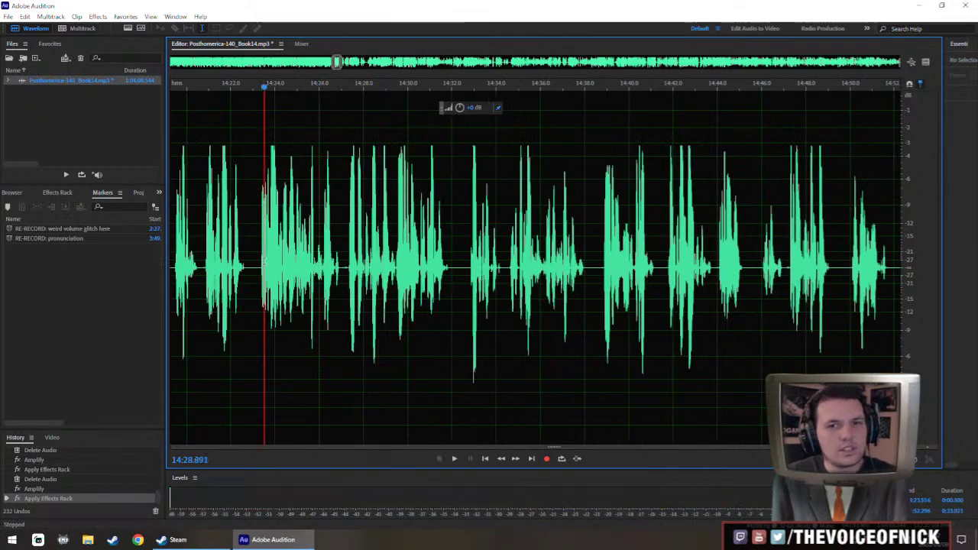
key("space")
left_click_drag(274, 264, 291, 273)
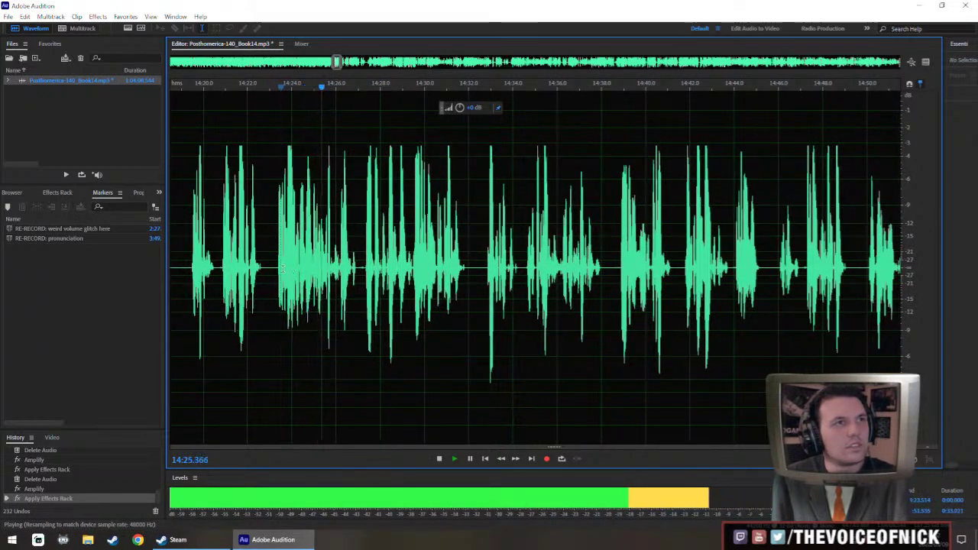
key("space")
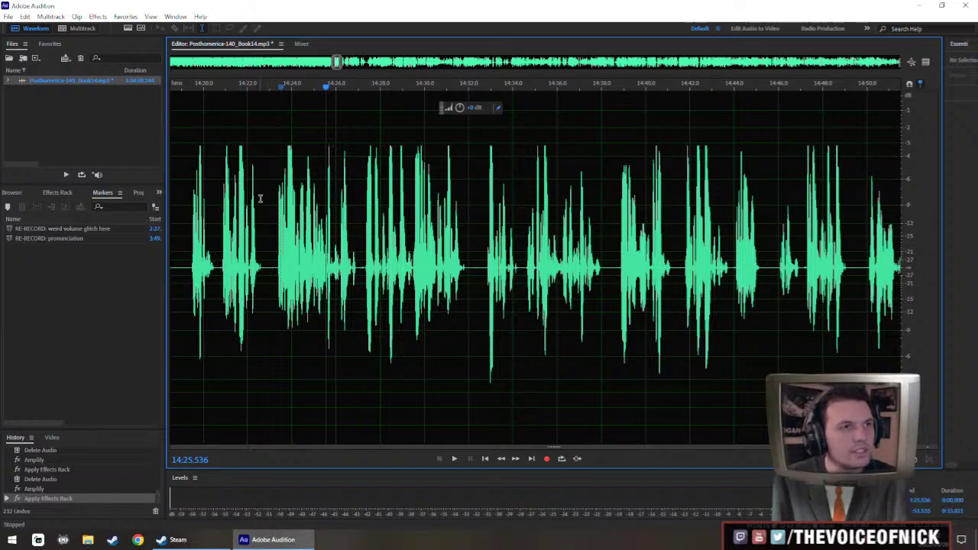
Play from about 14:21.8 and from about 14:19.5 to locate the start of the passage needing re-recording.
scroll(382, 234, "down", 3)
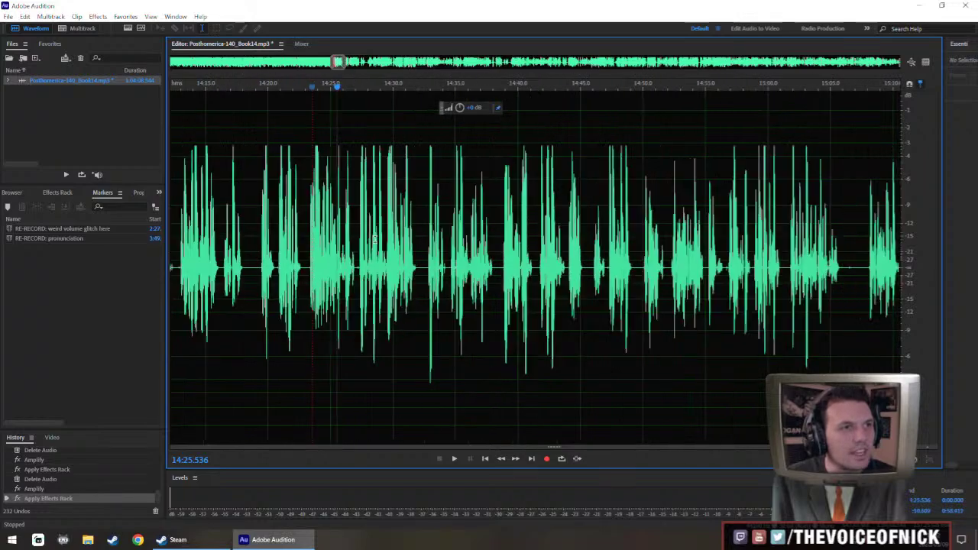
scroll(326, 222, "up", 2)
scroll(361, 260, "down", 2)
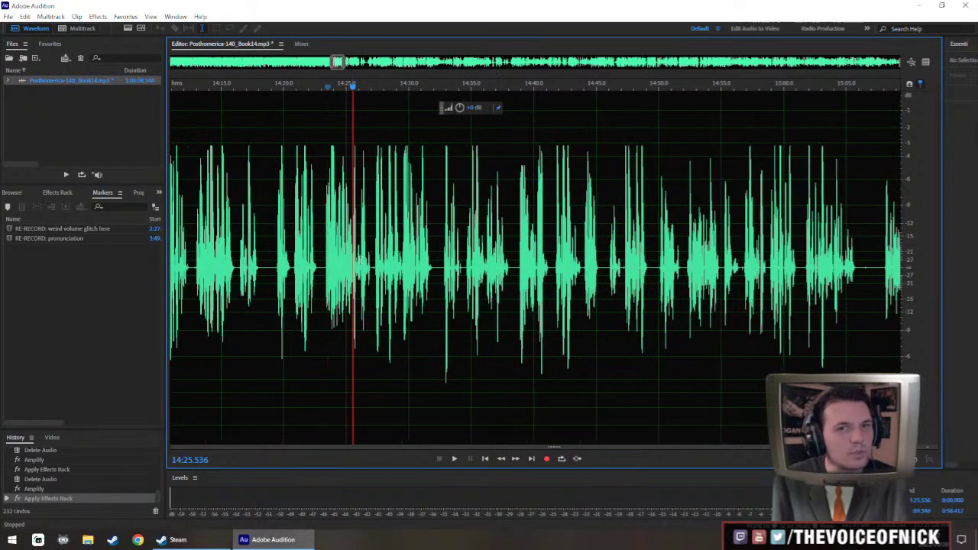
scroll(309, 260, "up", 3)
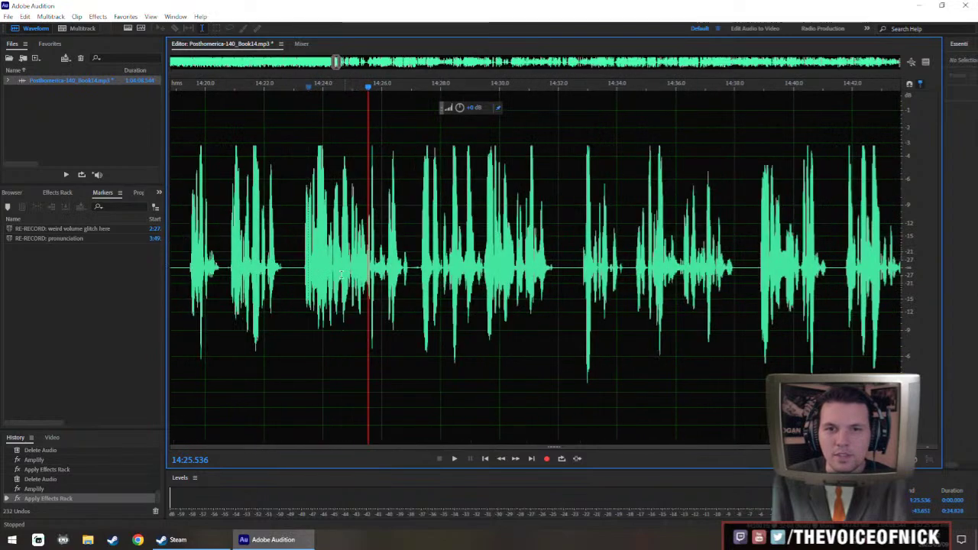
left_click(258, 275)
key("space")
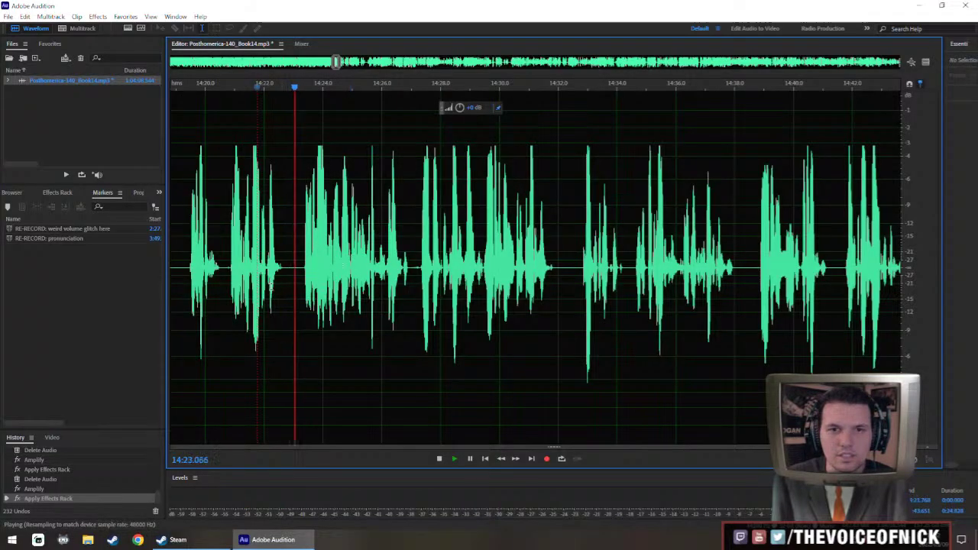
scroll(269, 285, "left", 4)
left_click(253, 275)
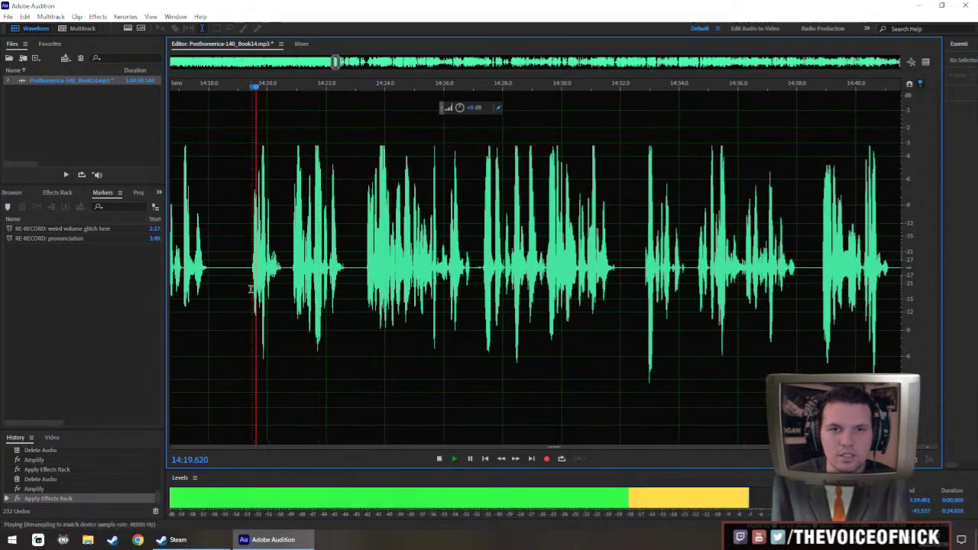
key("space")
Add a range marker from about 14:19.4 to 14:32.5 named "RE-RECORD: needs to be more furious, matching the roiling ocean".
key("m")
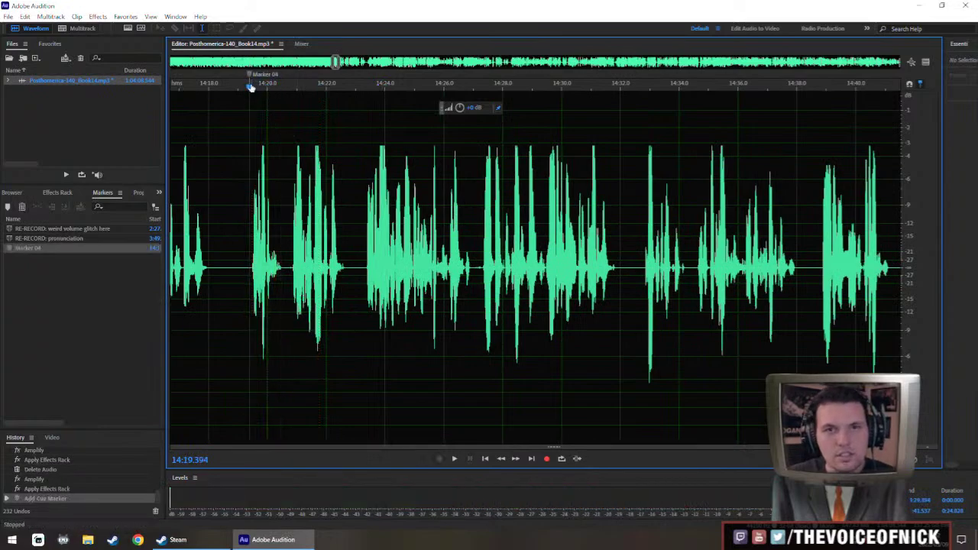
right_click(250, 74)
left_click(267, 90)
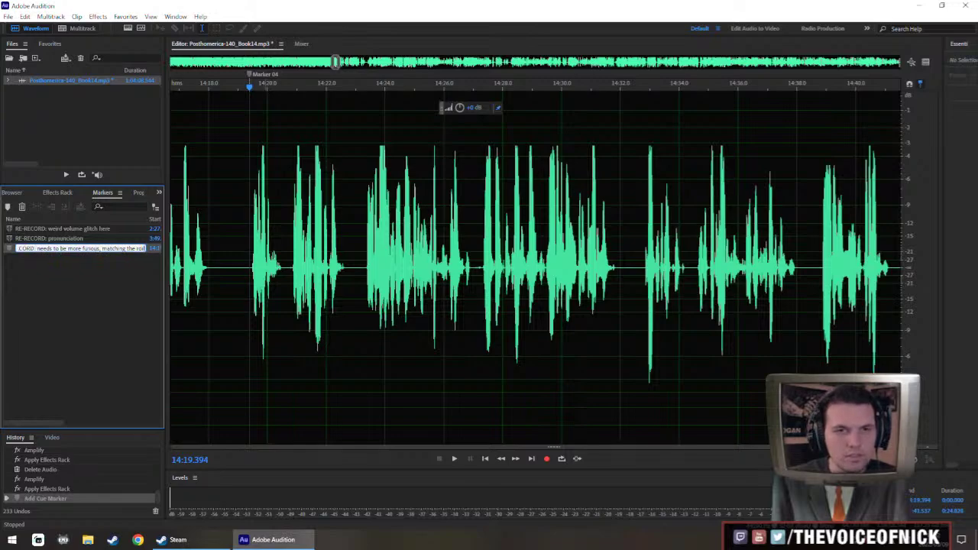
key("Return")
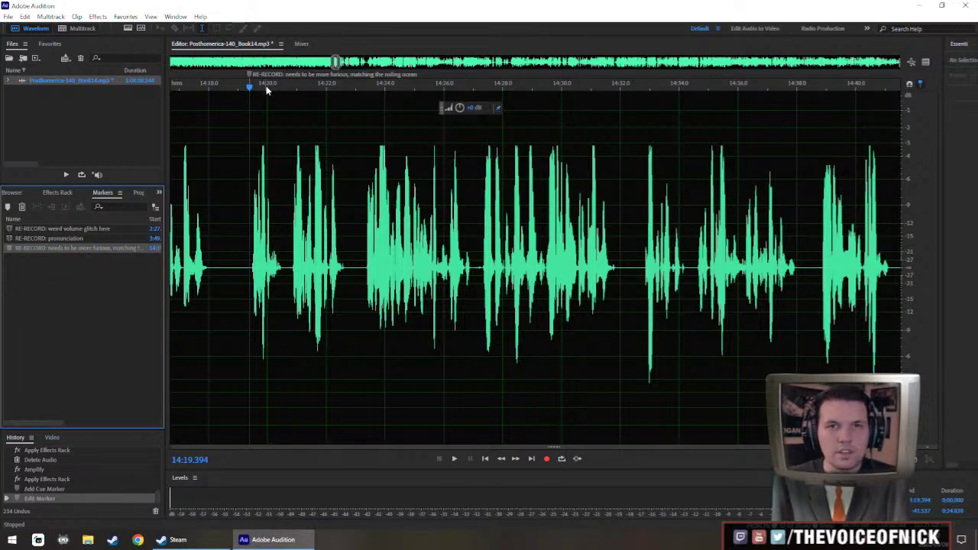
right_click(246, 79)
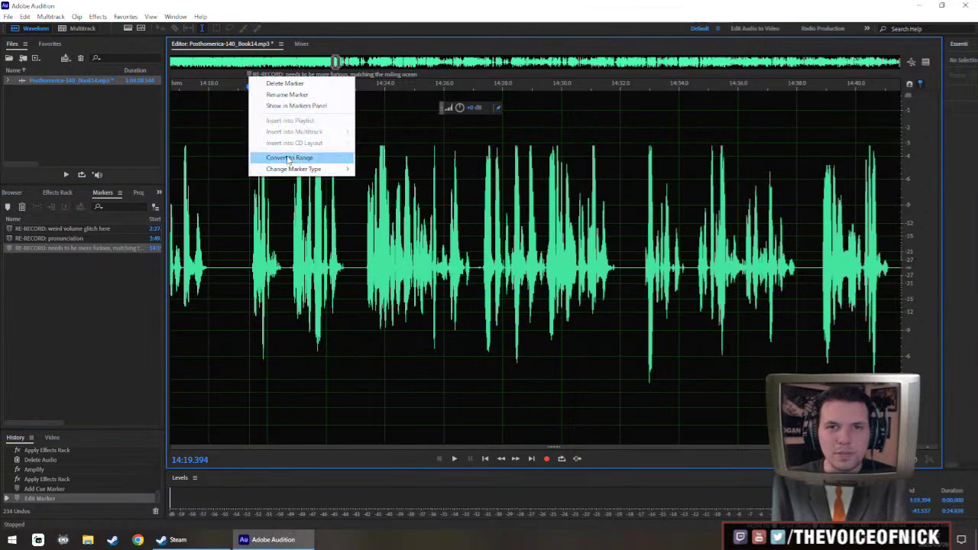
left_click(295, 158)
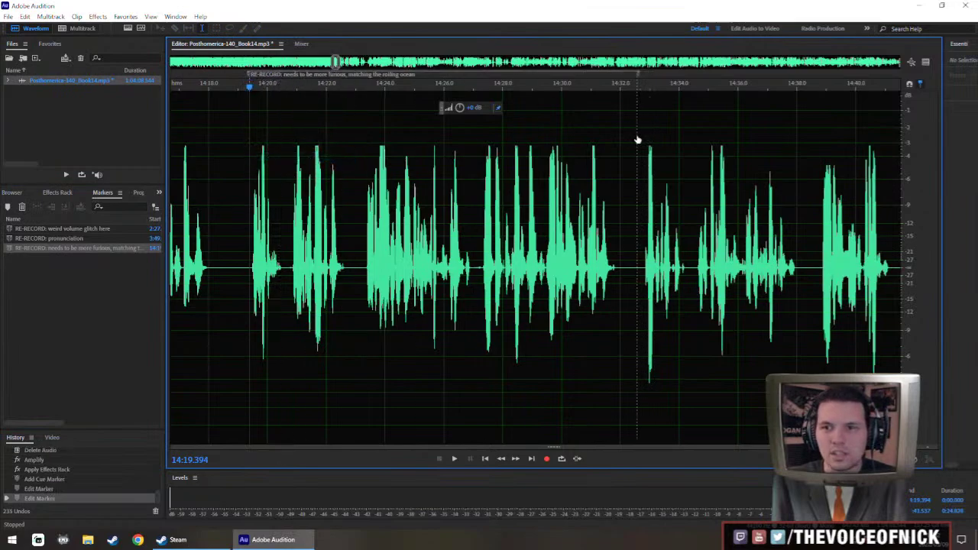
Play from about 14:19.4 through 14:39 to review the marked passage and the sentences after it.
key("space")
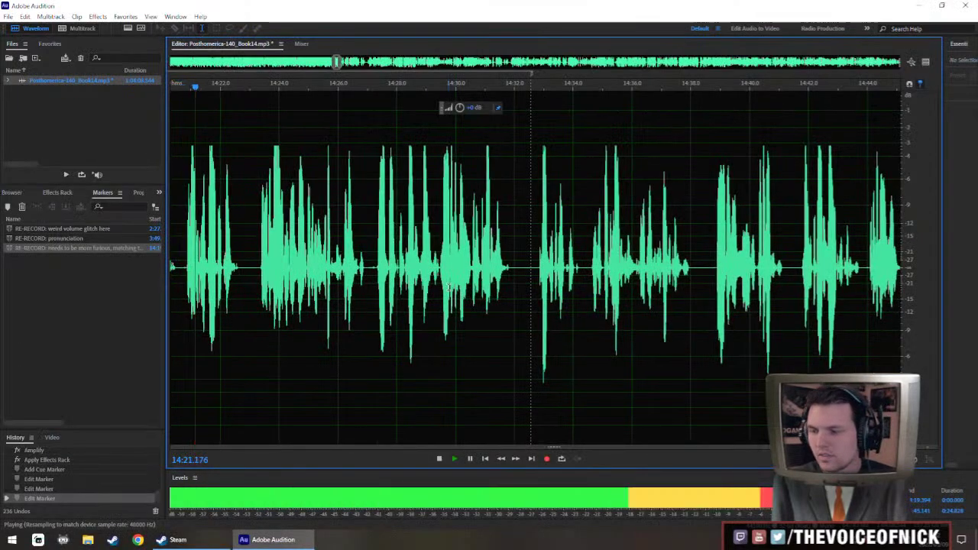
scroll(449, 288, "down", 1)
scroll(644, 326, "down", 1)
scroll(644, 325, "up", 1)
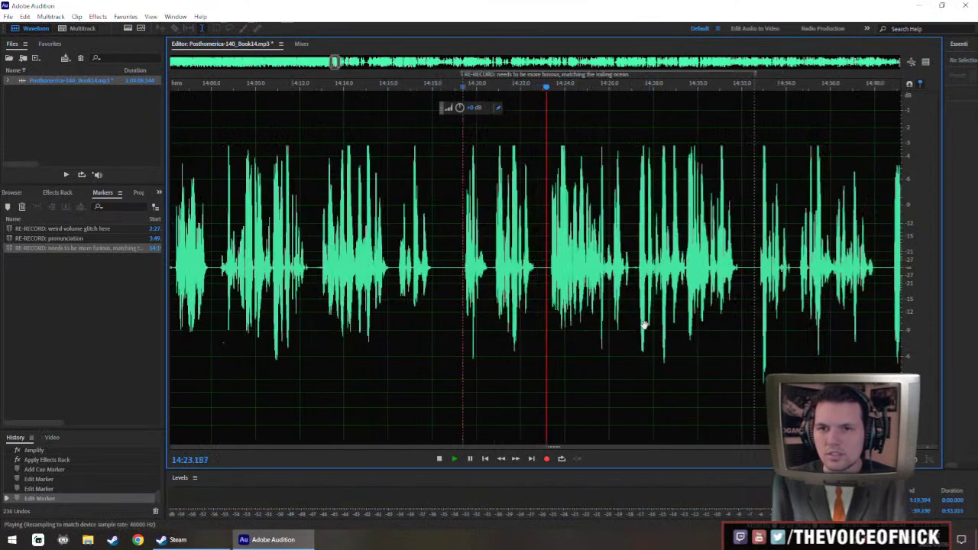
left_click_drag(644, 325, 391, 357)
scroll(444, 302, "down", 1)
scroll(650, 304, "up", 2)
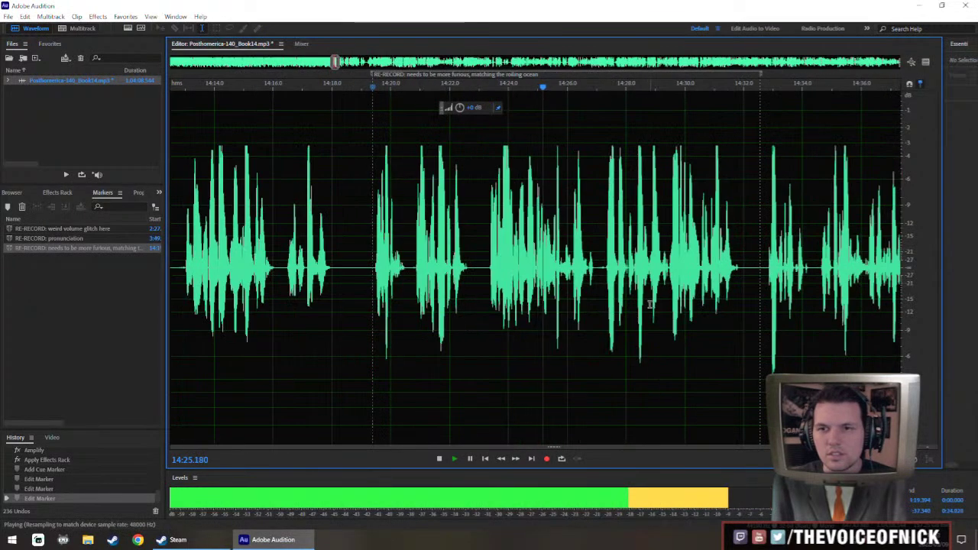
left_click_drag(651, 305, 413, 321)
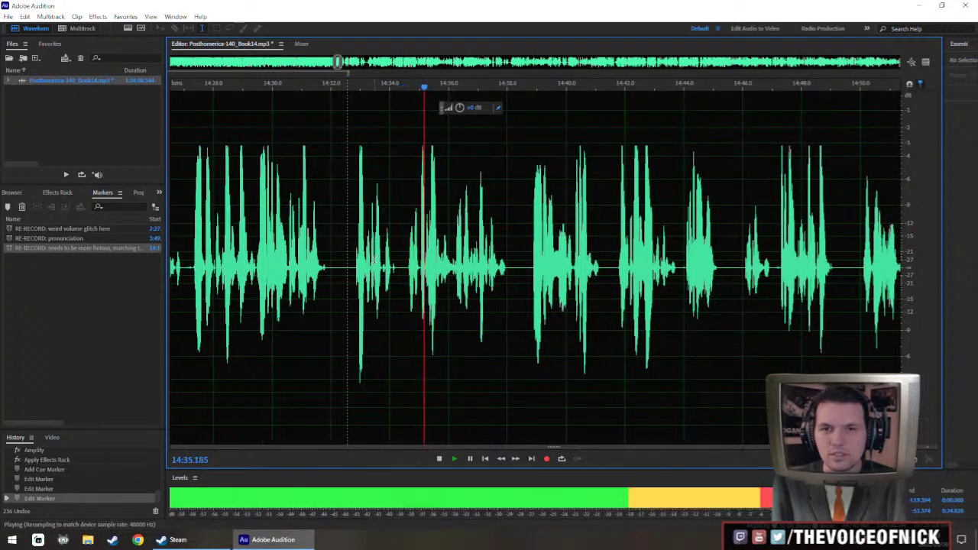
scroll(405, 281, "up", 2)
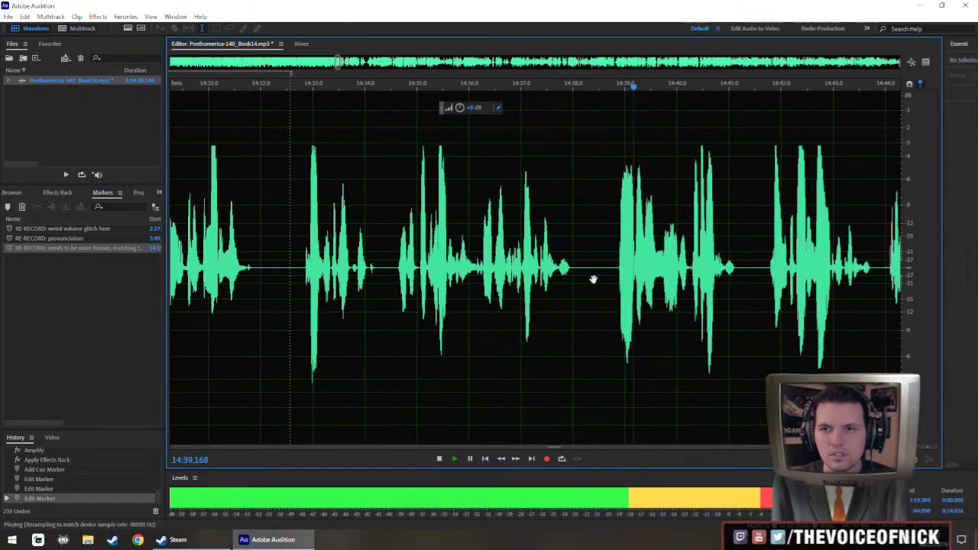
Shorten the pause after the sentence ending near 14:38 by deleting about 0.2 seconds of silence.
left_click_drag(526, 278, 384, 306)
key("Delete")
left_click(434, 251)
key("space")
key("space")
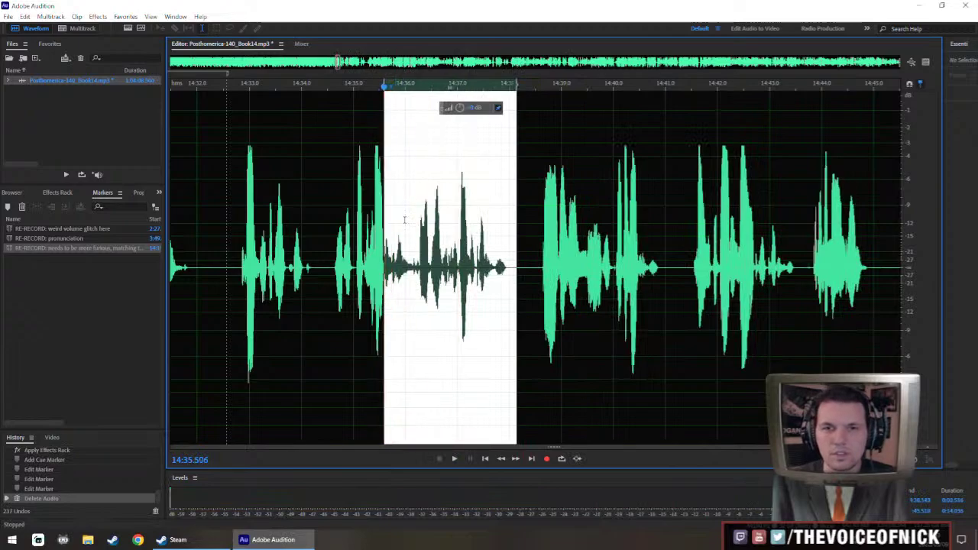
Amplify the passage from about 14:33.2 to 14:38.1, apply the Effects Rack, and play from about 14:32.7.
left_click_drag(384, 222, 258, 222)
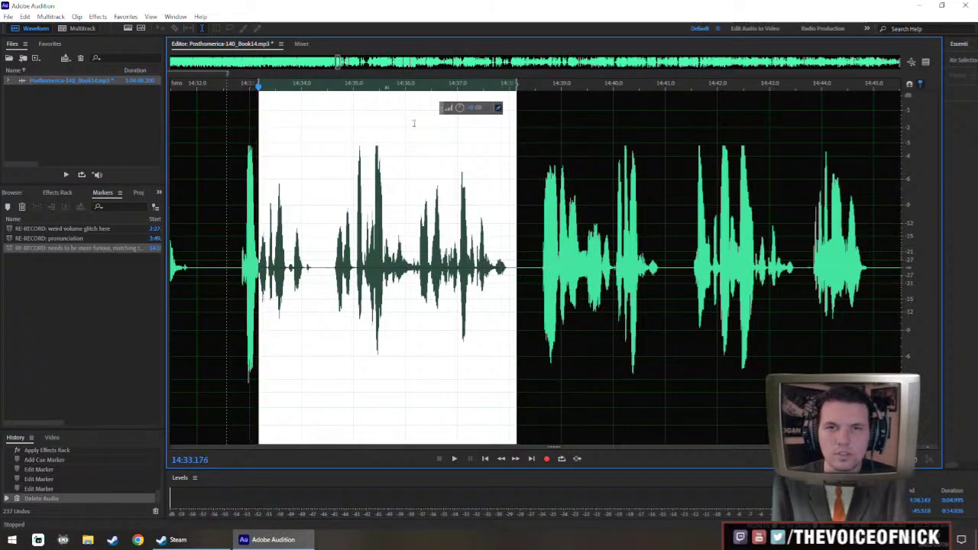
left_click_drag(457, 109, 465, 116)
left_click(232, 258)
key("space")
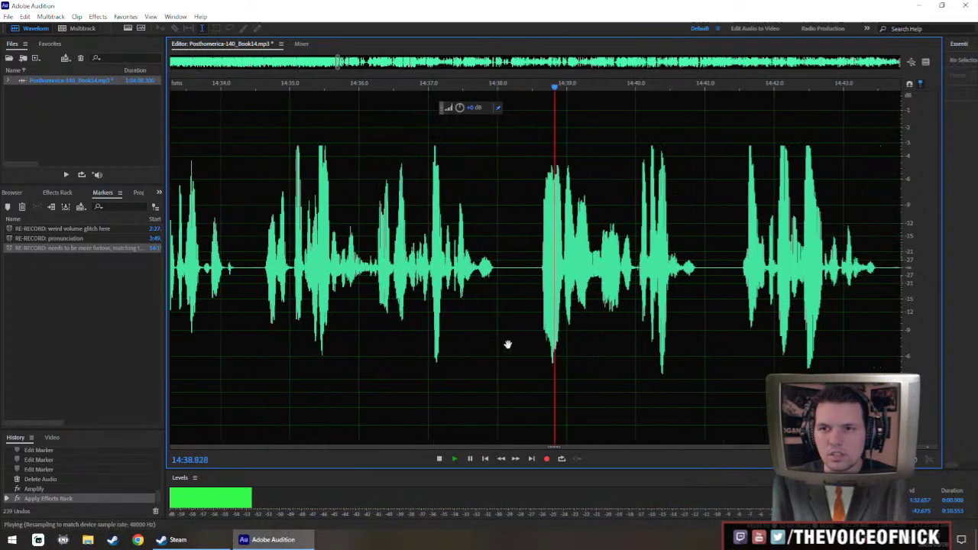
Play through to about 14:46 and delete the audio from about 14:43.5 to 14:46.6.
scroll(459, 341, "down", 4)
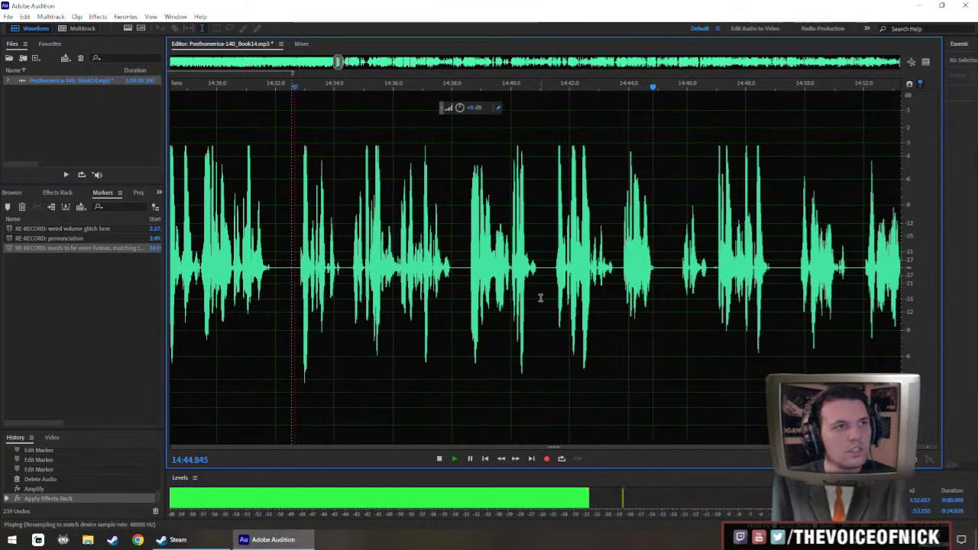
key("space")
key("space")
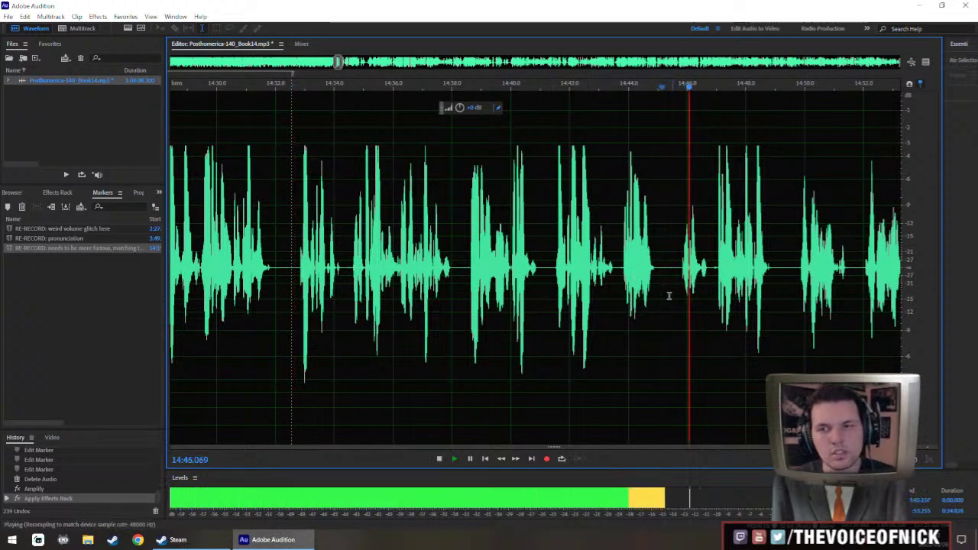
left_click_drag(612, 276, 707, 323)
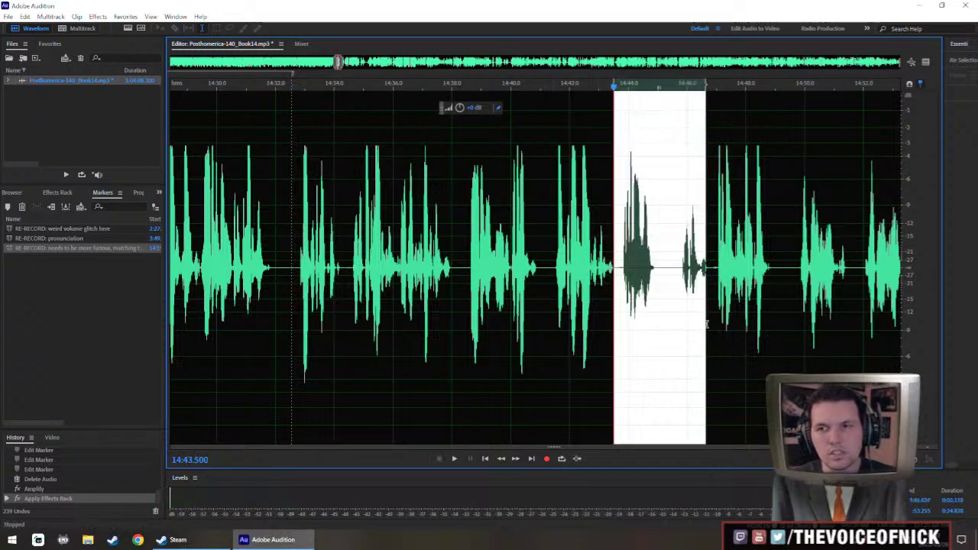
key("Delete")
Lengthen the pause near 14:41 by pasting in about 0.26 seconds of silence, and play from about 14:39.4 to check it.
left_click(538, 304)
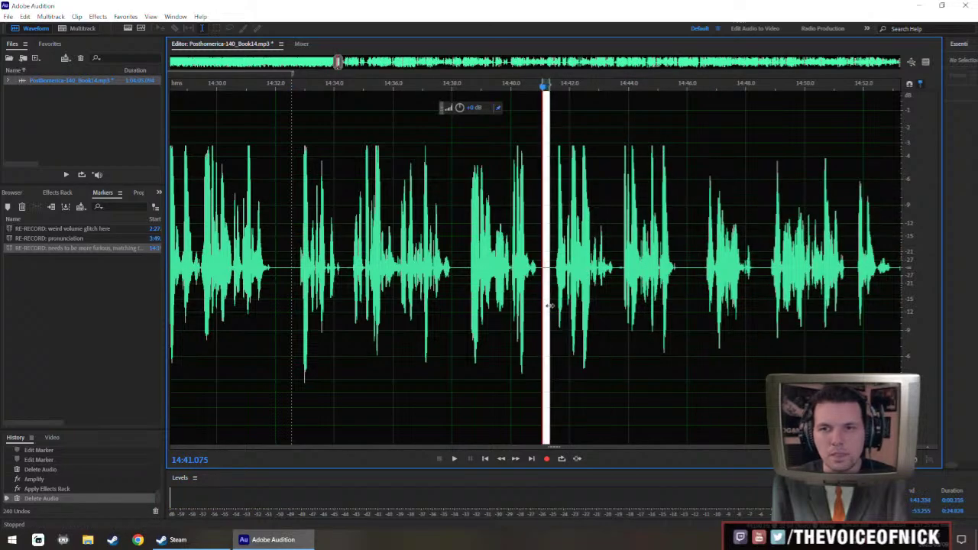
key("space")
key("space")
key("ctrl+v")
left_click(492, 247)
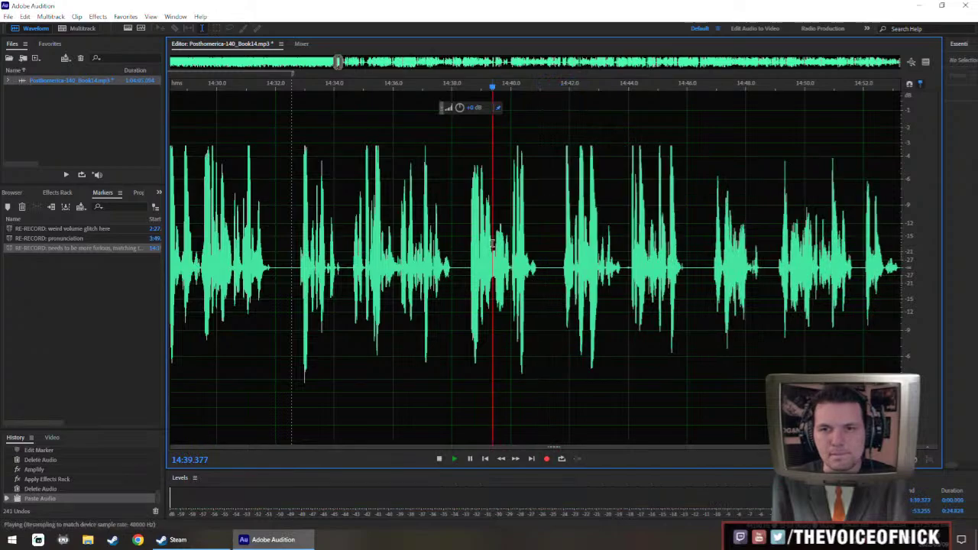
key("space")
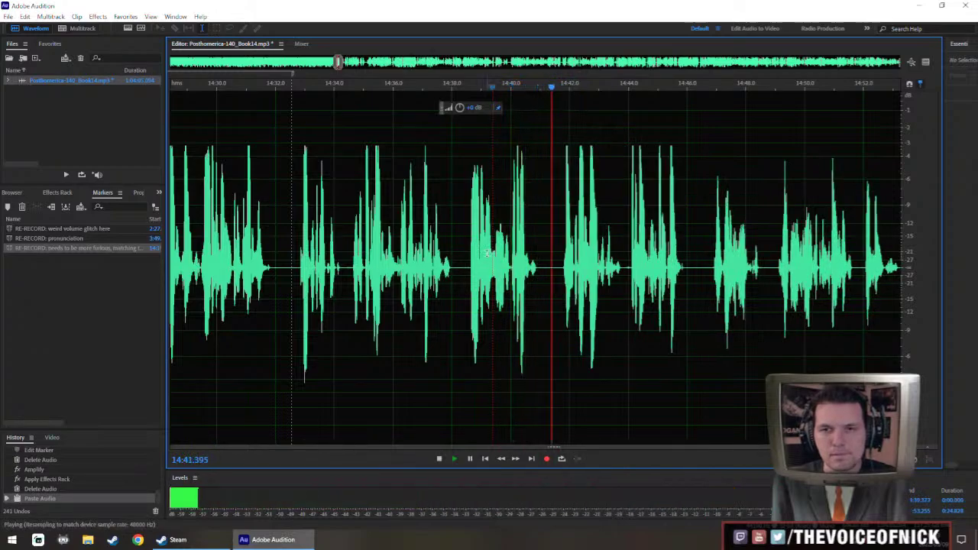
key("space")
Play from about 14:31 to 14:35 to review the pauses between the sentences.
left_click(244, 270)
key("space")
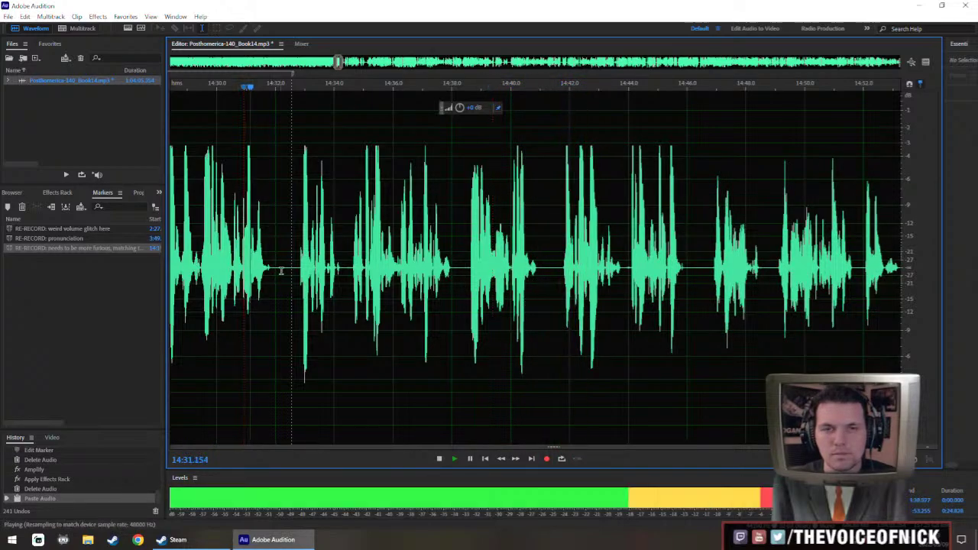
scroll(314, 282, "down", 3)
scroll(339, 289, "up", 2)
key("space")
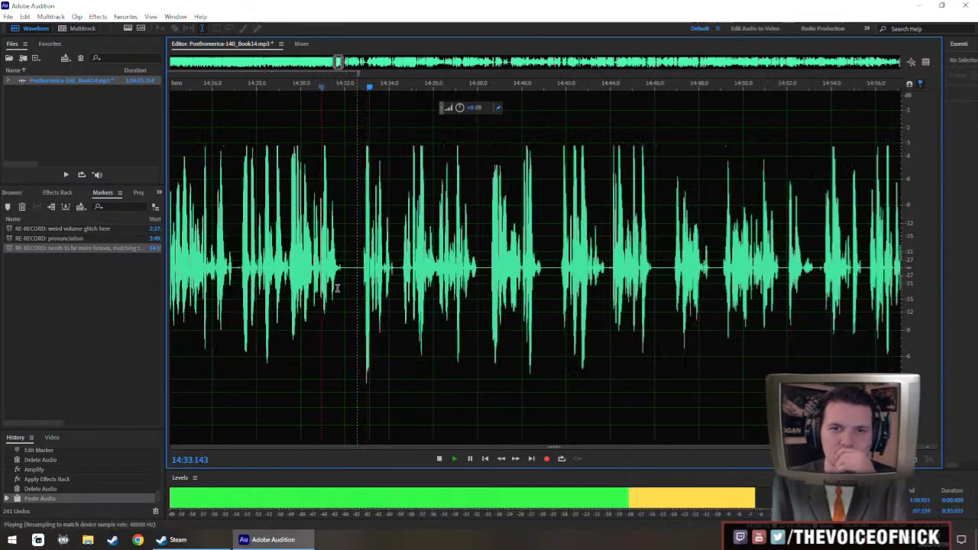
scroll(392, 289, "up", 1)
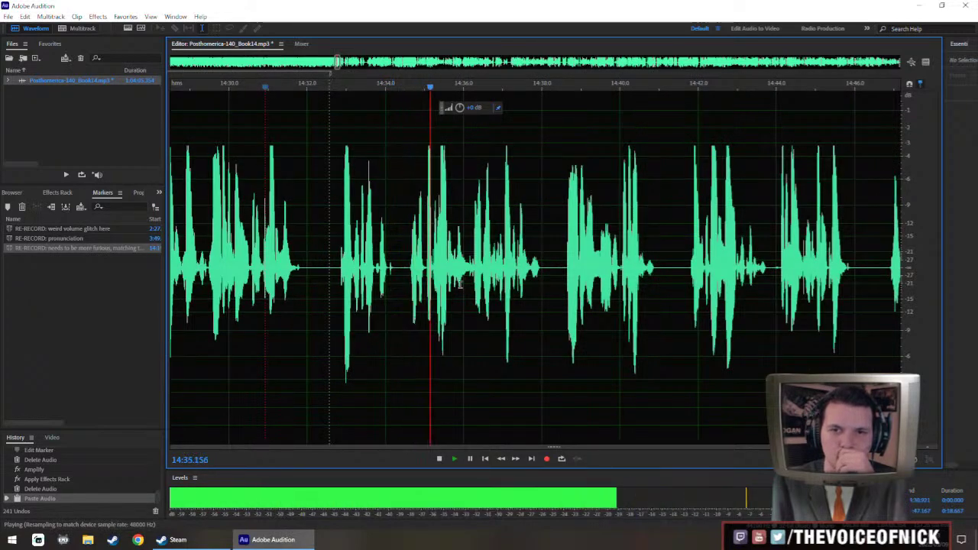
key("space")
Try shortening the pause near 14:34.3 by deleting about 0.16 seconds of silence, play it back, and undo the deletion.
left_click(398, 280)
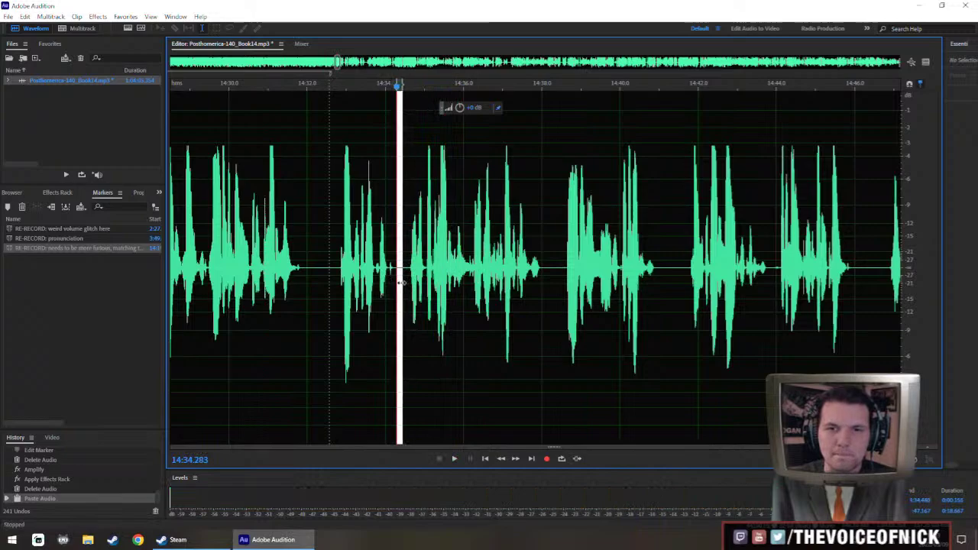
key("Delete")
left_click(338, 229)
key("space")
scroll(335, 240, "down", 5)
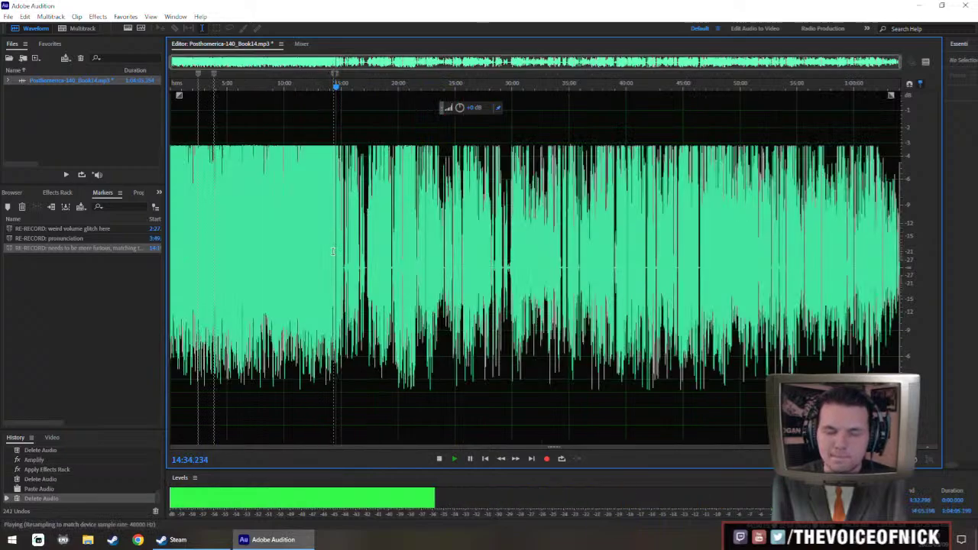
scroll(334, 252, "up", 10)
key("space")
key("ctrl+z")
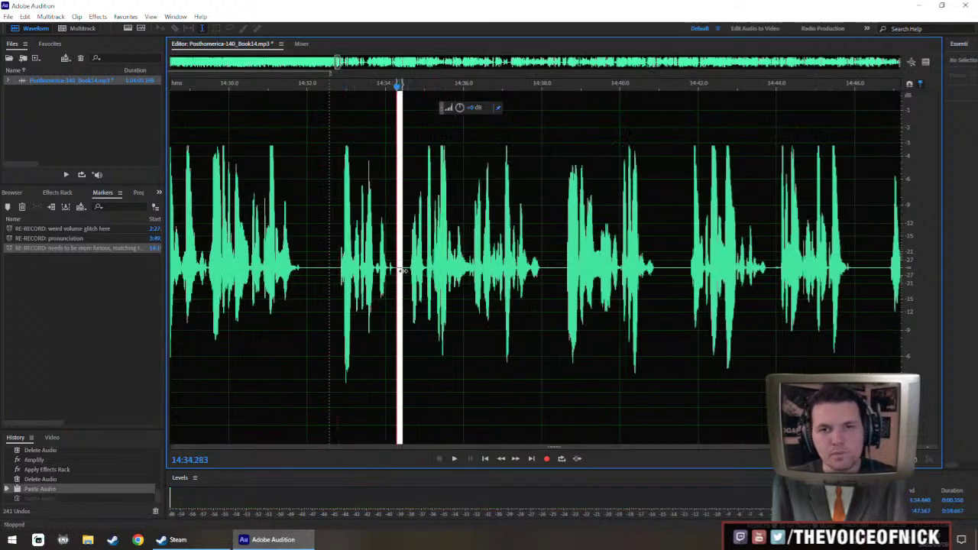
Shorten the pause near 14:34.3 by deleting about 0.08 seconds of silence, and play from about 14:32.4 to 14:44.3.
key("ctrl+shift+z")
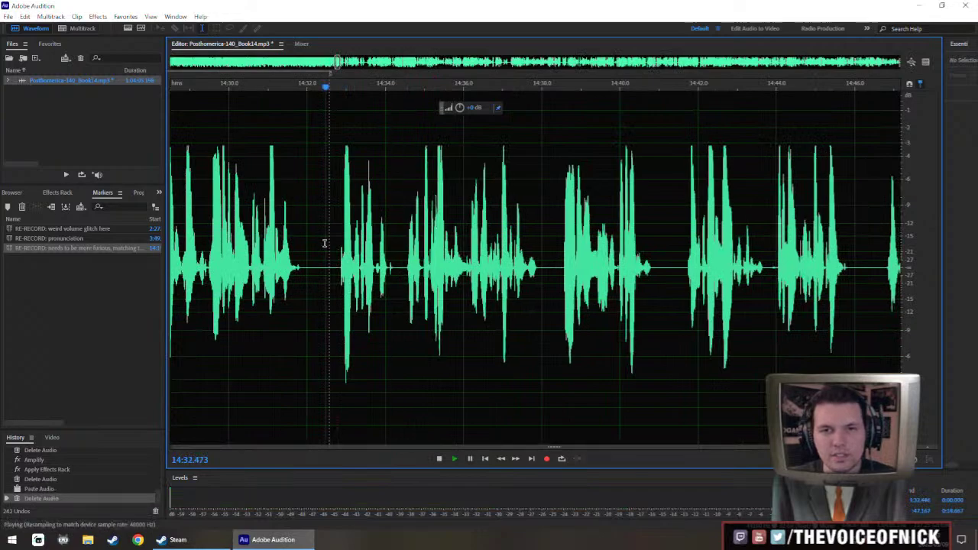
key("space")
scroll(318, 250, "down", 10)
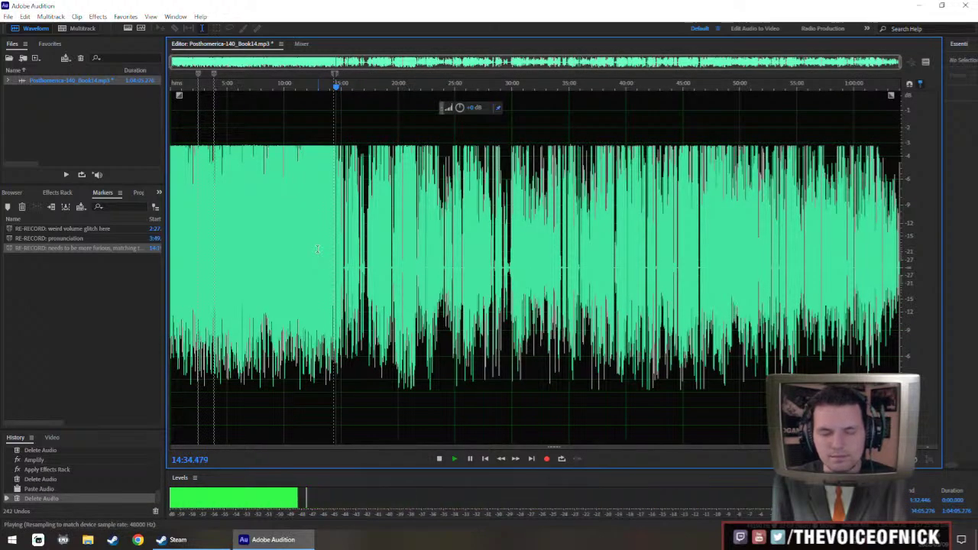
scroll(334, 253, "up", 10)
left_click_drag(399, 312, 373, 313)
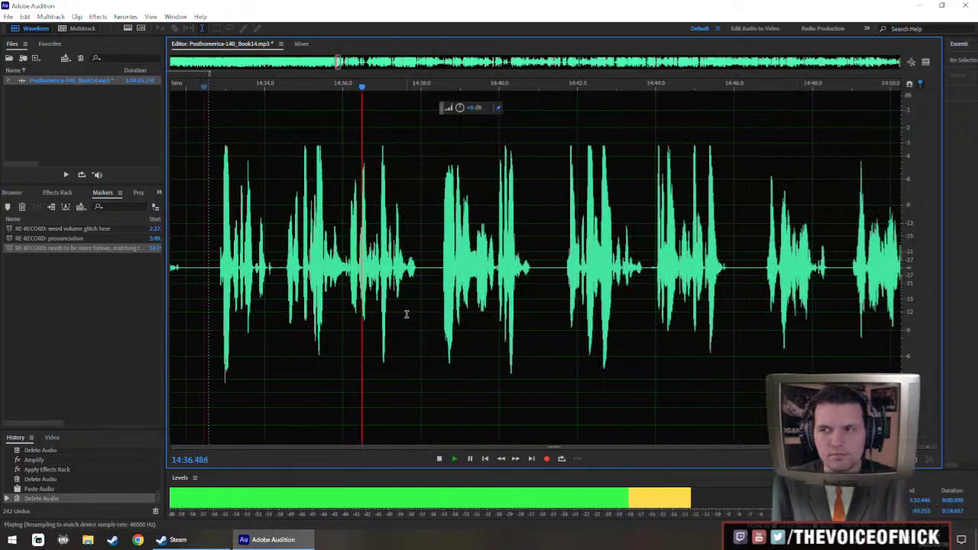
left_click_drag(451, 304, 357, 337)
scroll(425, 293, "down", 4)
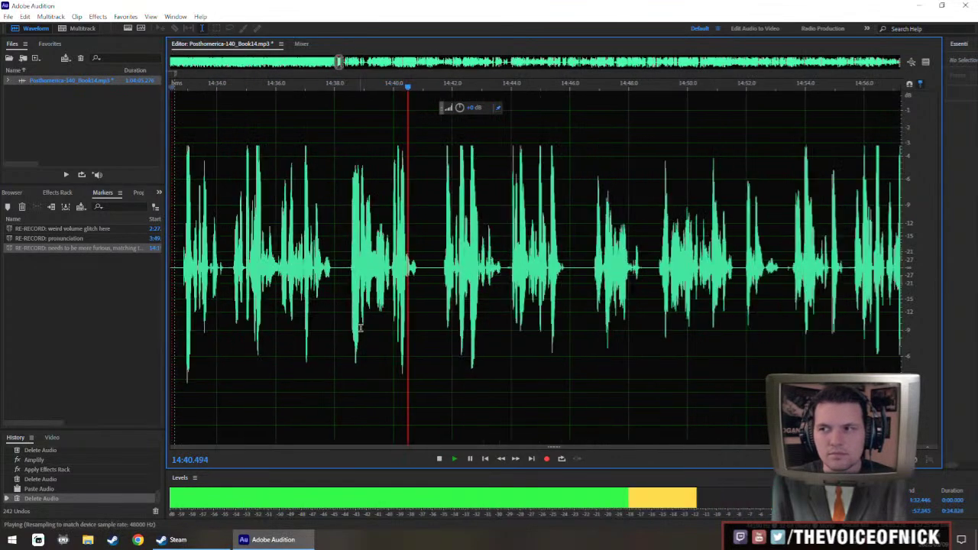
scroll(428, 293, "up", 3)
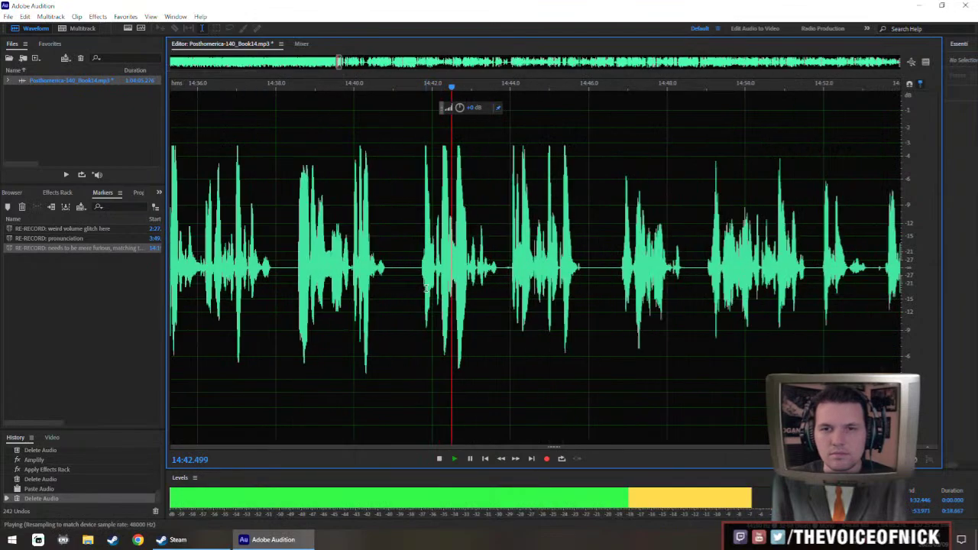
key("space")
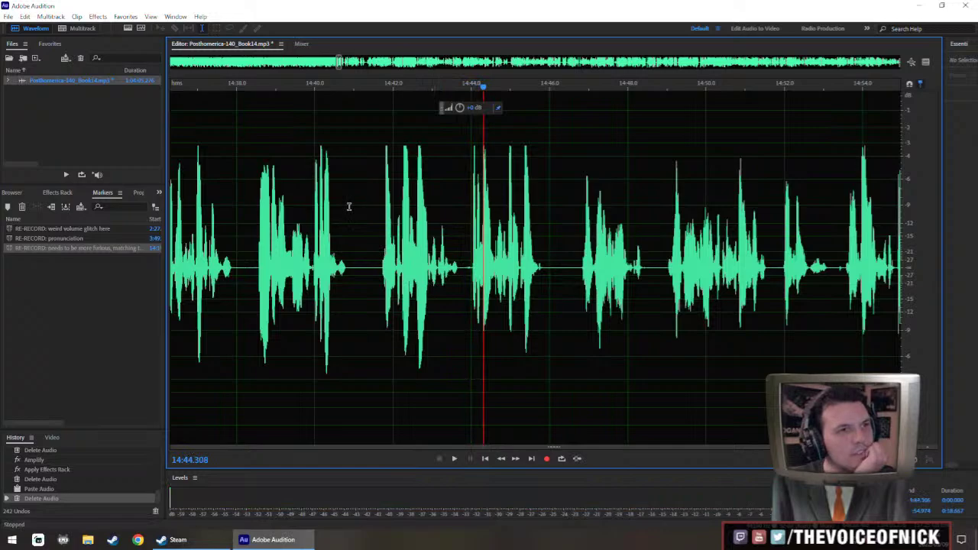
Replay the narration from about 14:32.8 to 14:44.5 to judge the sentence starting near 14:41.7.
scroll(349, 206, "down", 3)
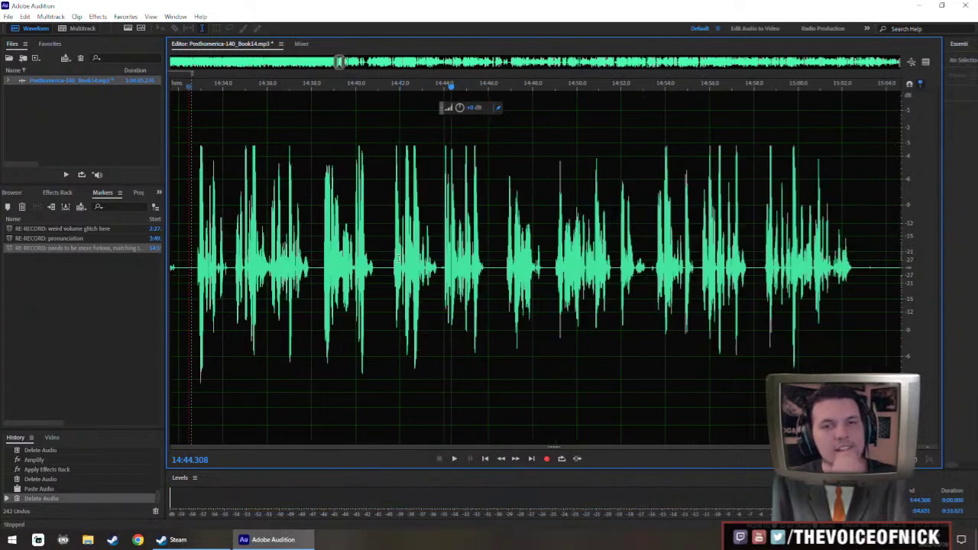
key("space")
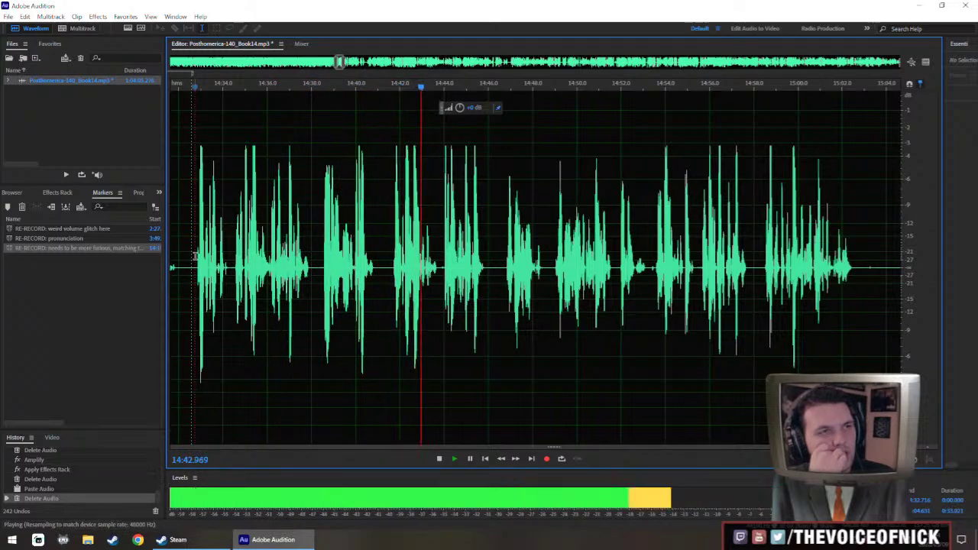
key("space")
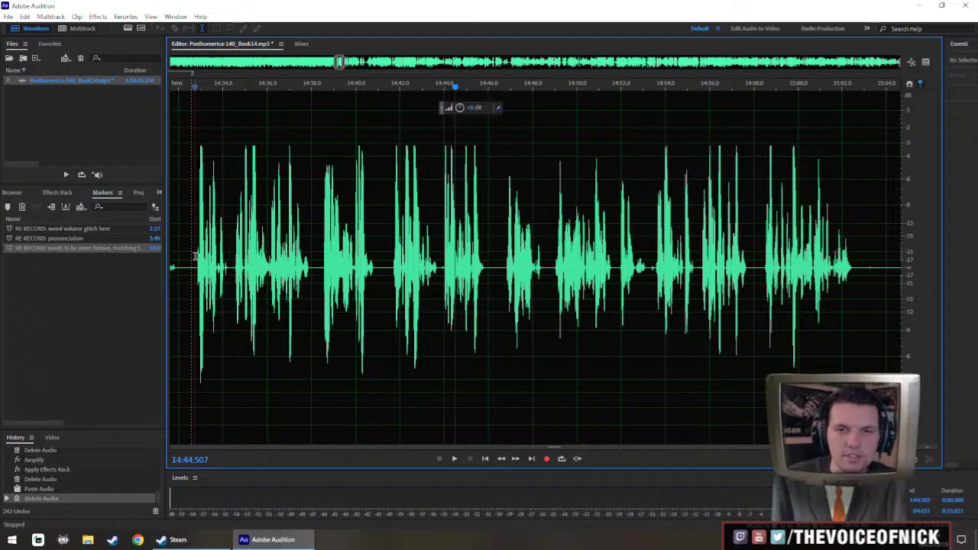
Add a marker at about 14:41.6 named "RE-RECORD: do another intonation of "Achilles" because you just said it a second ago".
left_click(391, 269)
scroll(592, 266, "up", 3)
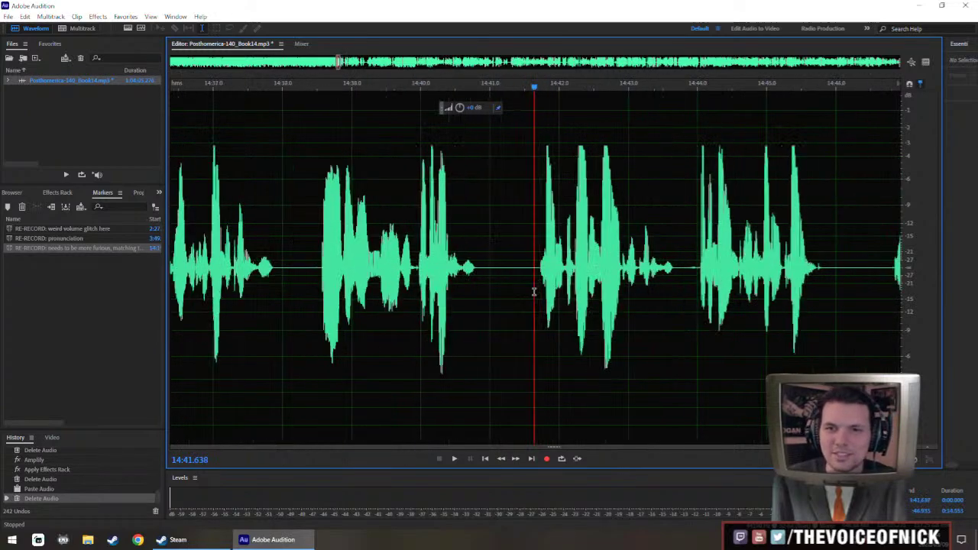
key("space")
key("space")
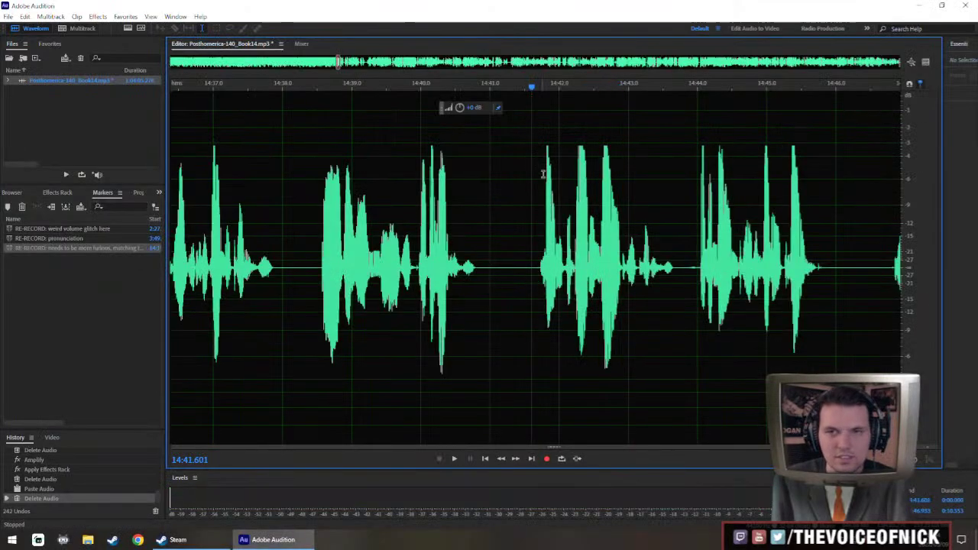
key("m")
right_click(533, 76)
left_click(565, 94)
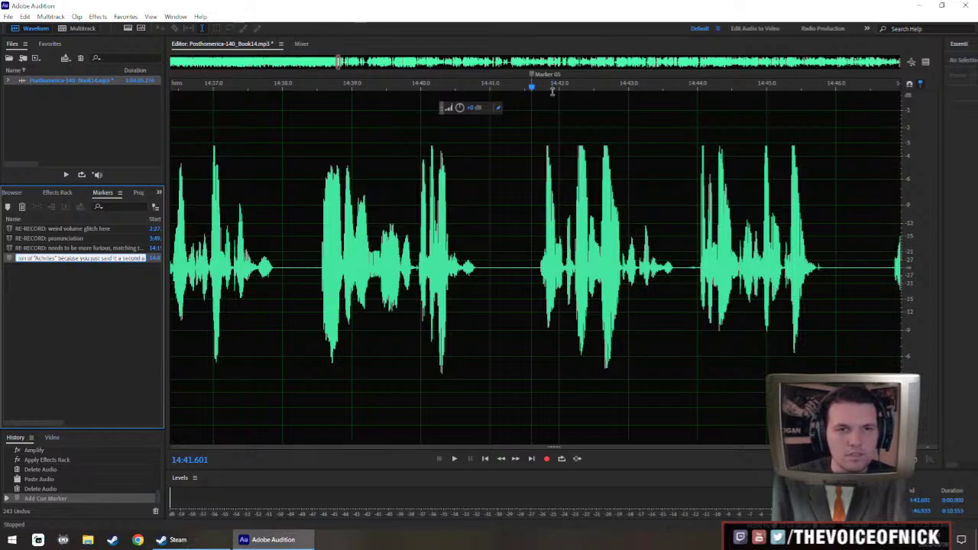
key("Return")
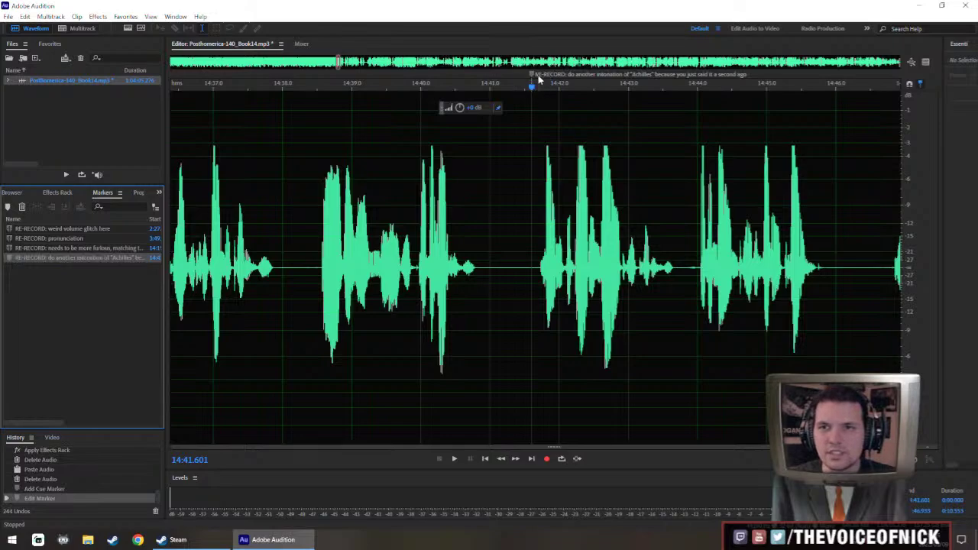
Convert the "Achilles" marker to a range and extend its end to about 14:46, playing the passage from about 14:39.7.
right_click(538, 79)
left_click(582, 155)
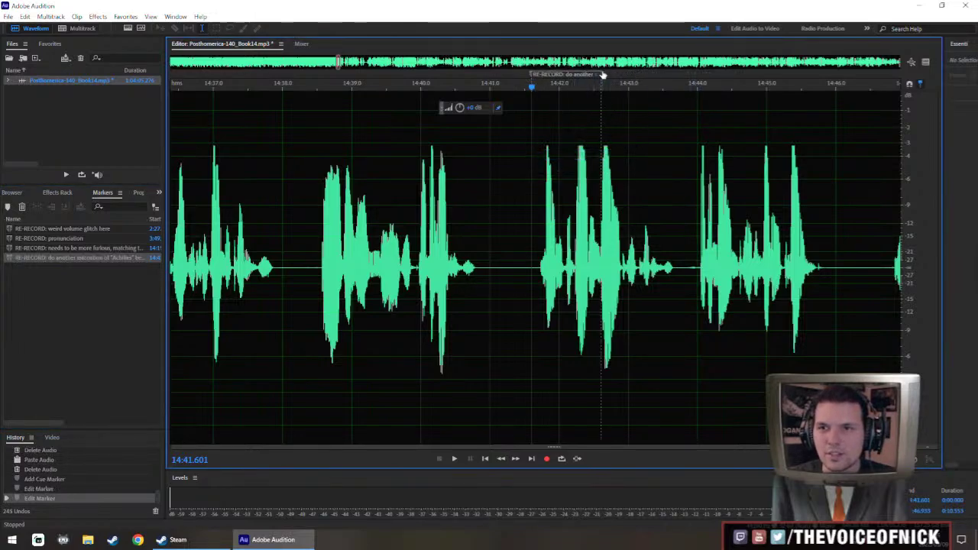
scroll(483, 186, "down", 5)
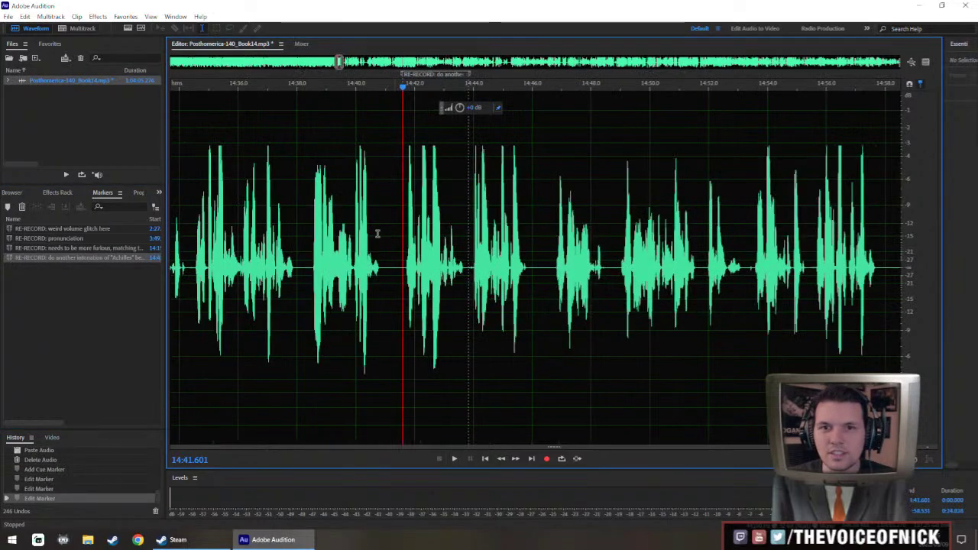
left_click(347, 264)
key("space")
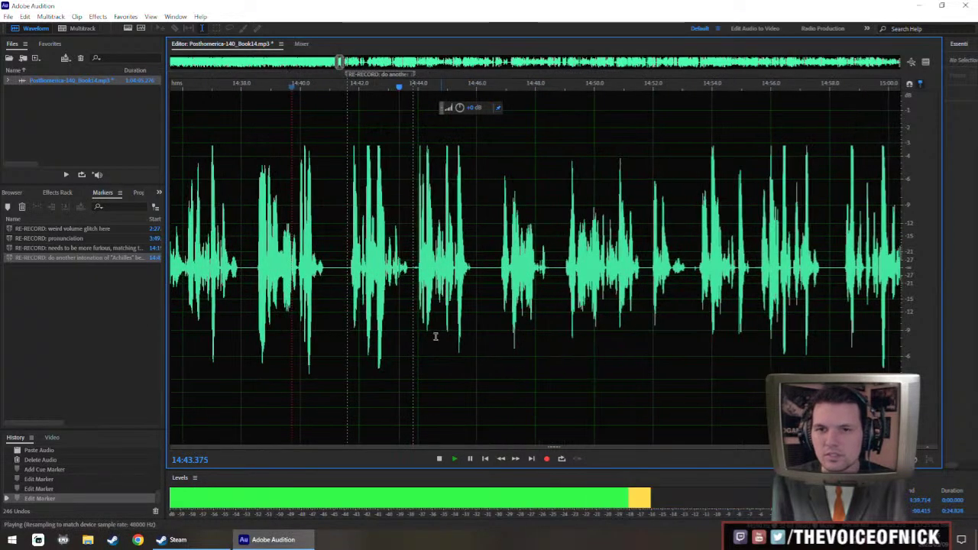
left_click_drag(412, 81, 478, 83)
Replace the audio from about 14:45.8 to 14:49.0 with 1.2 seconds of silence.
scroll(451, 236, "up", 3)
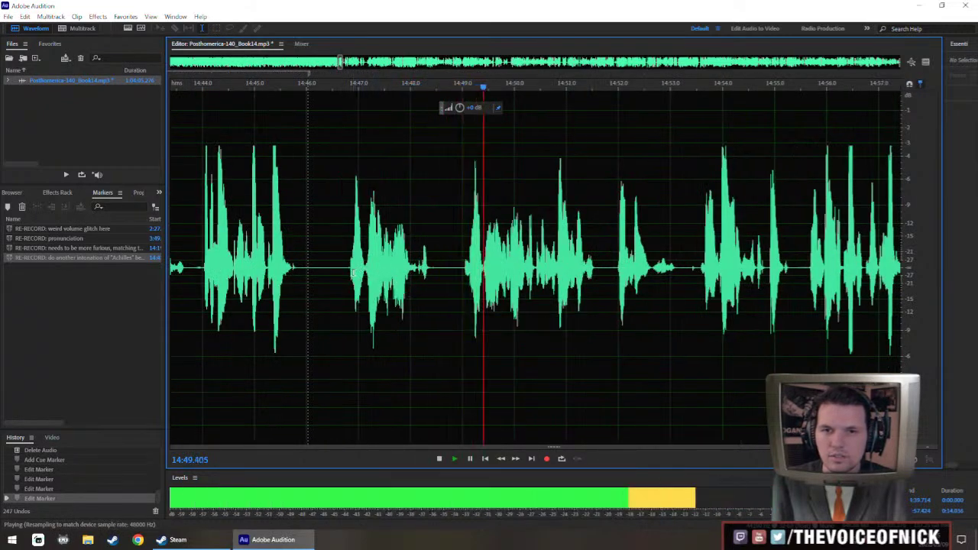
key("space")
left_click_drag(296, 273, 463, 336)
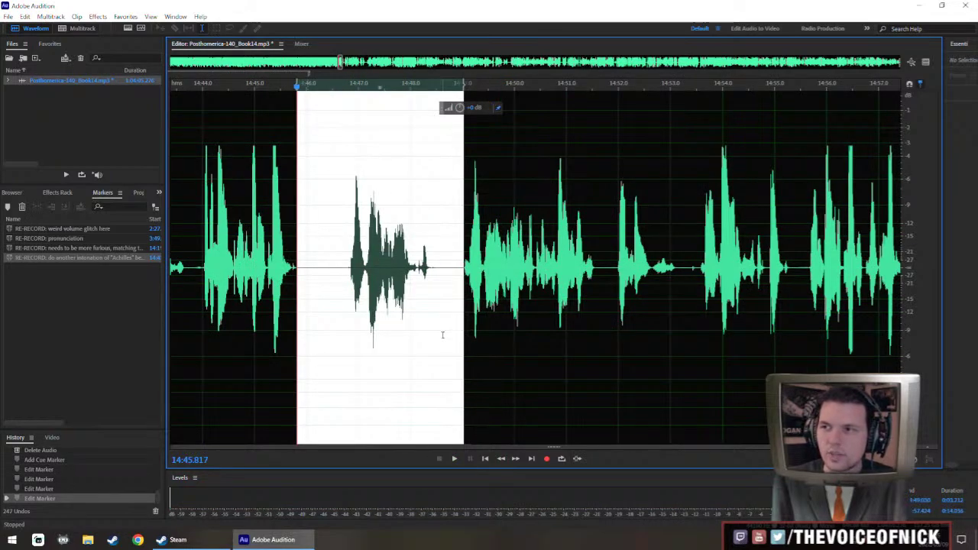
key("shift+s")
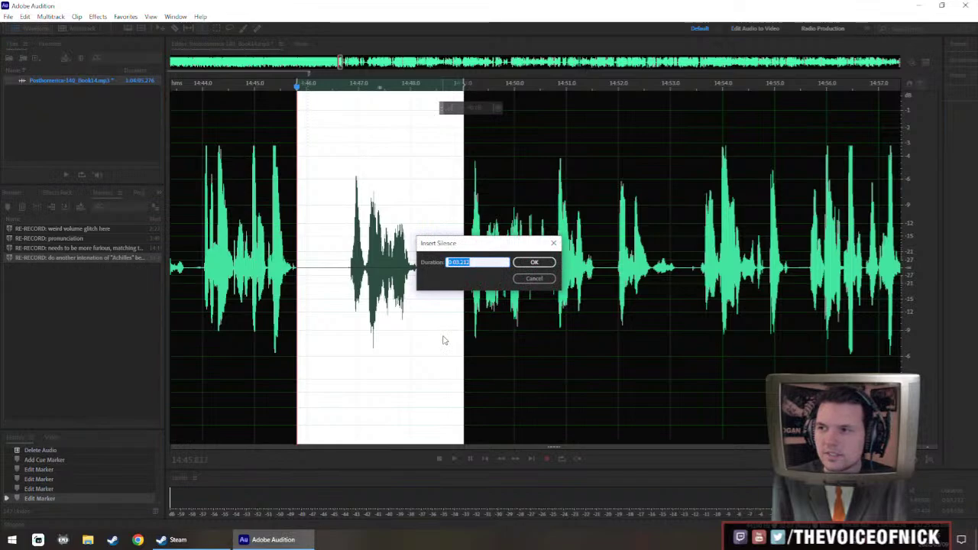
key("Return")
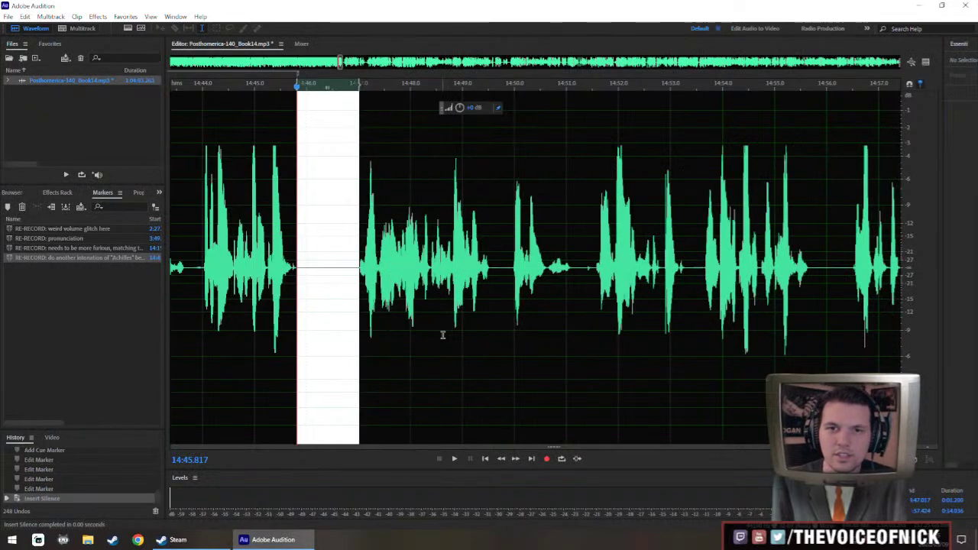
Amplify the passage from about 14:47.0 to 14:51.3 by 3 dB and apply the Effects Rack to it.
left_click(375, 291)
scroll(376, 275, "up", 2)
left_click_drag(344, 281, 726, 291)
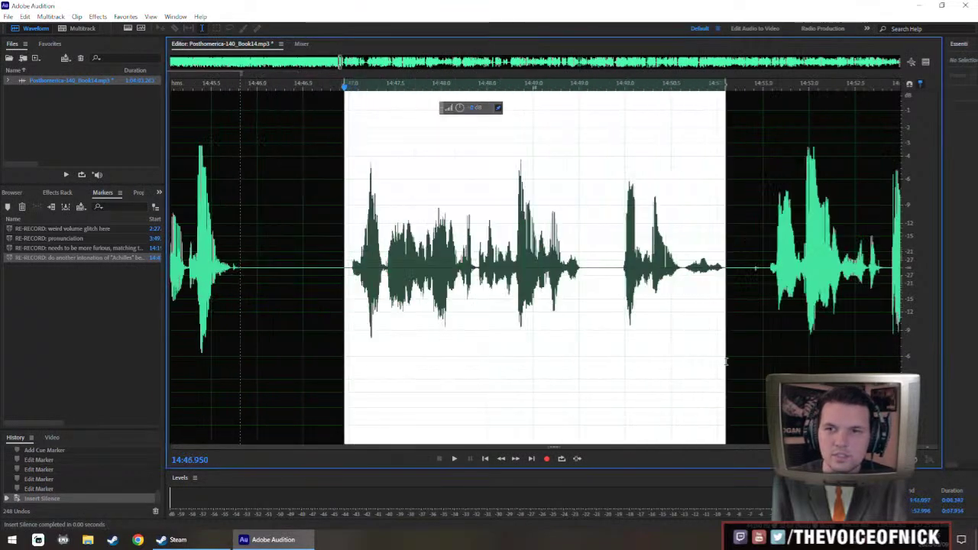
scroll(726, 298, "down", 5)
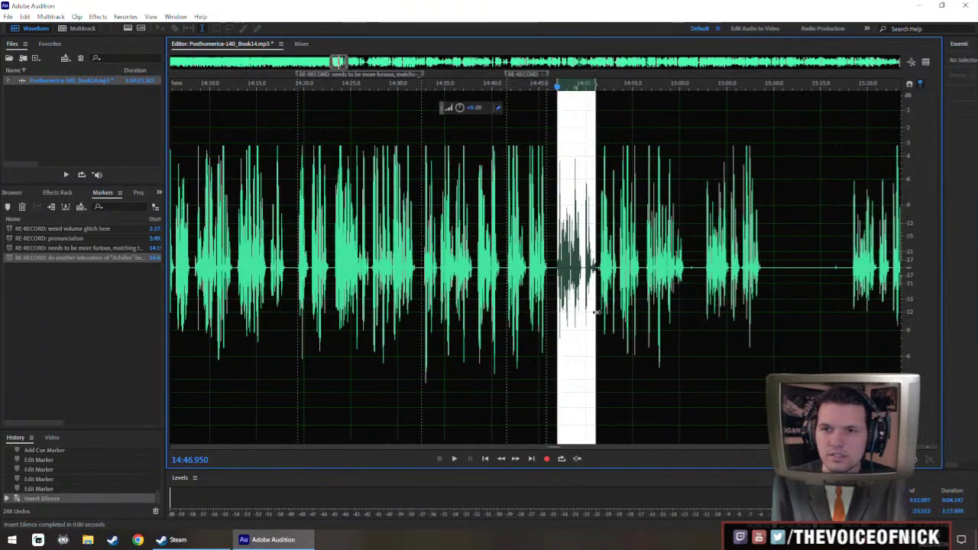
left_click_drag(596, 312, 600, 315)
left_click_drag(461, 110, 461, 102)
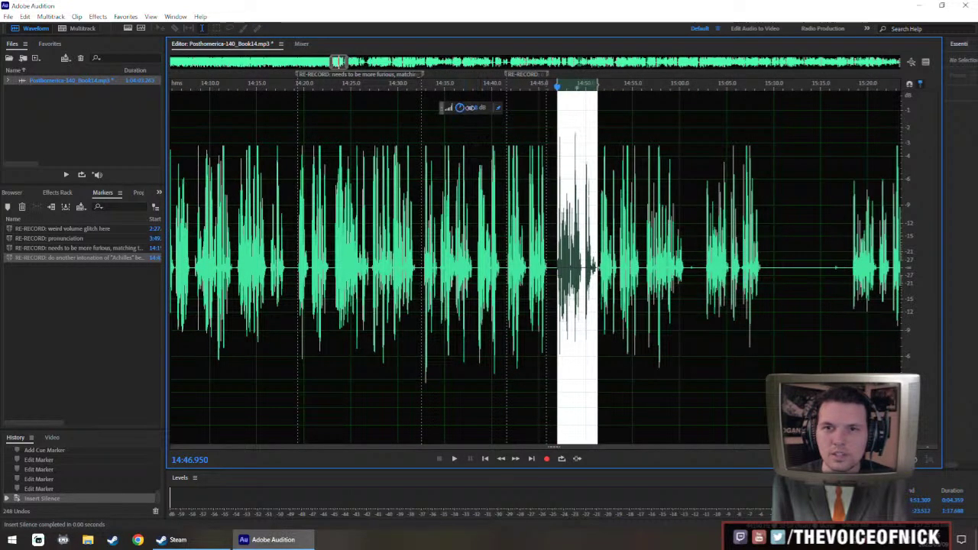
left_click_drag(476, 108, 477, 107)
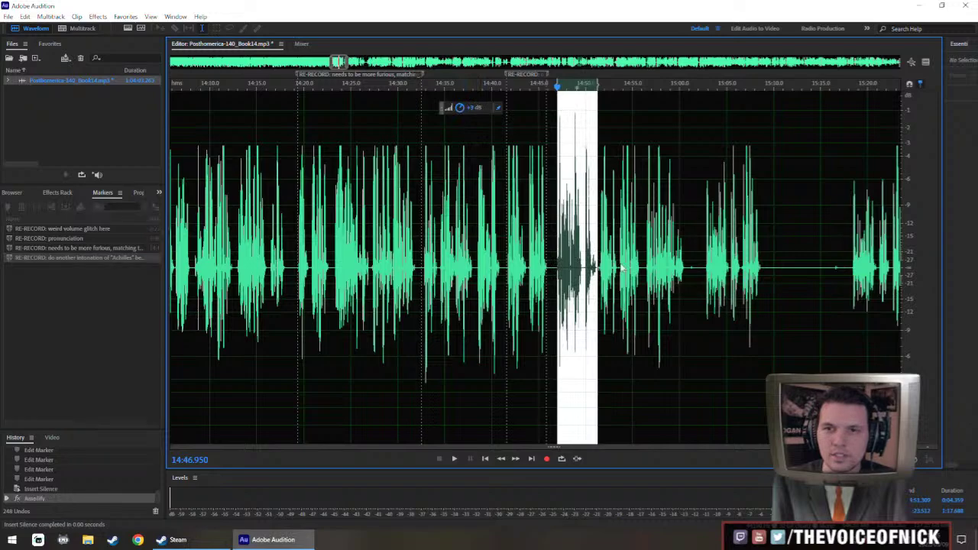
Amplify the quieter narration from about 14:46.9 to 18:32.9 and apply the Effects Rack to it.
left_click_drag(563, 244, 489, 269)
scroll(353, 267, "up", 4)
left_click(329, 283)
scroll(613, 306, "down", 4)
scroll(774, 299, "down", 4)
scroll(530, 261, "down", 4)
left_click_drag(419, 274, 882, 264)
scroll(740, 261, "down", 2)
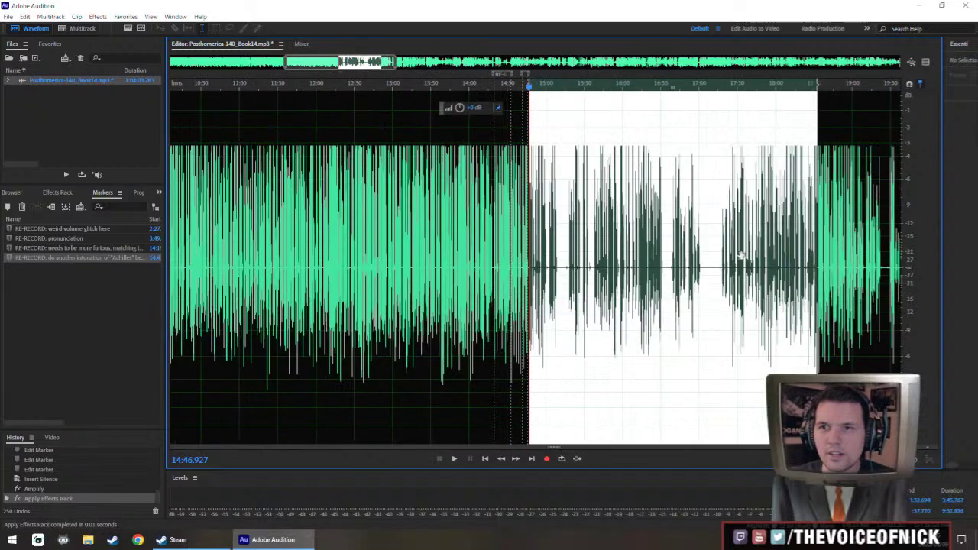
left_click_drag(741, 261, 456, 273)
scroll(462, 252, "up", 3)
scroll(514, 230, "up", 2)
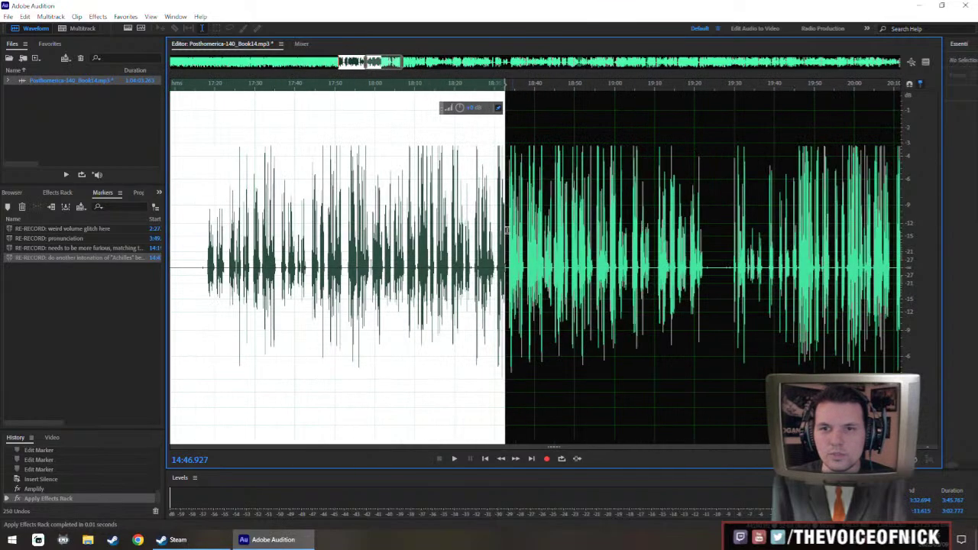
scroll(502, 232, "up", 6)
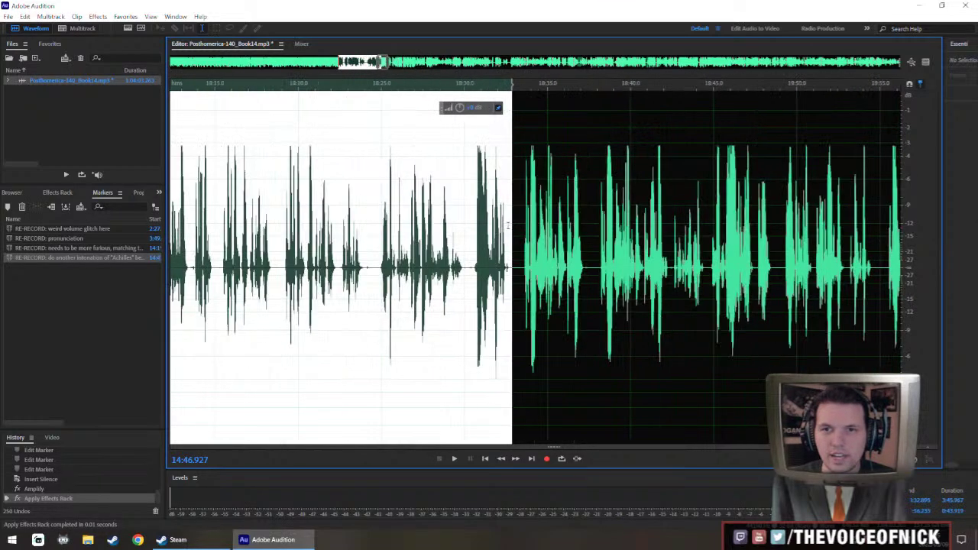
scroll(508, 226, "down", 8)
left_click_drag(468, 111, 469, 90)
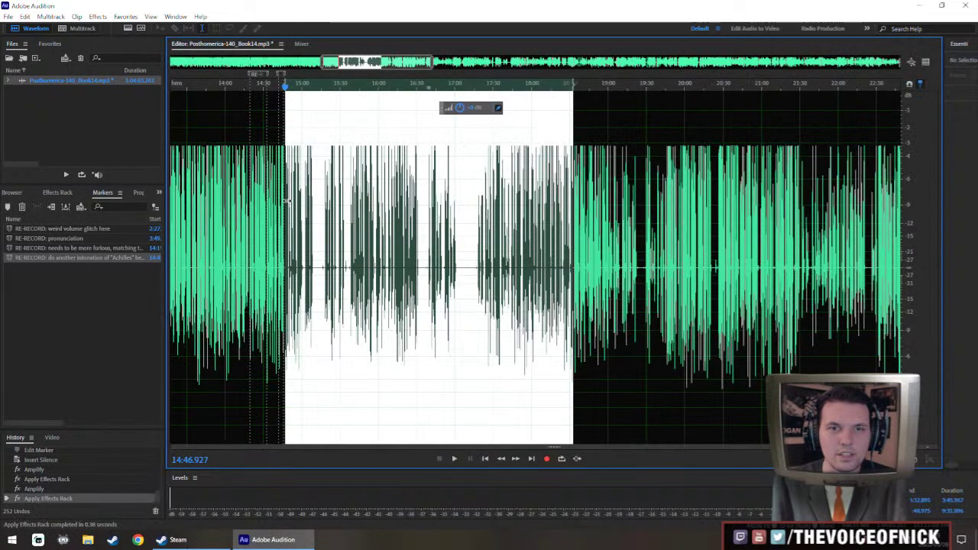
Play back the narration from about 14:42 to 14:50, across the end of the last RE-RECORD marker, to compare the levels.
scroll(283, 216, "up", 6)
left_click(268, 223)
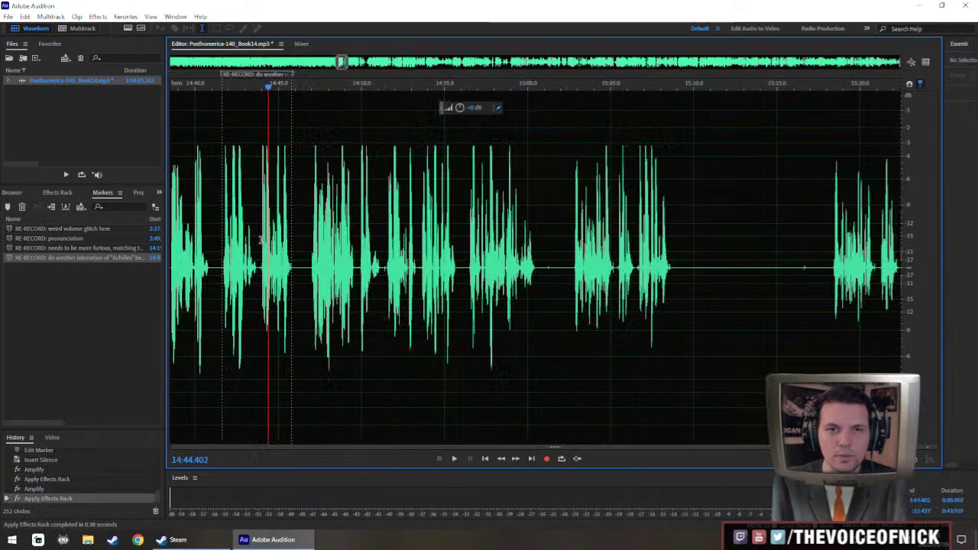
scroll(262, 245, "down", 1)
scroll(370, 228, "up", 2)
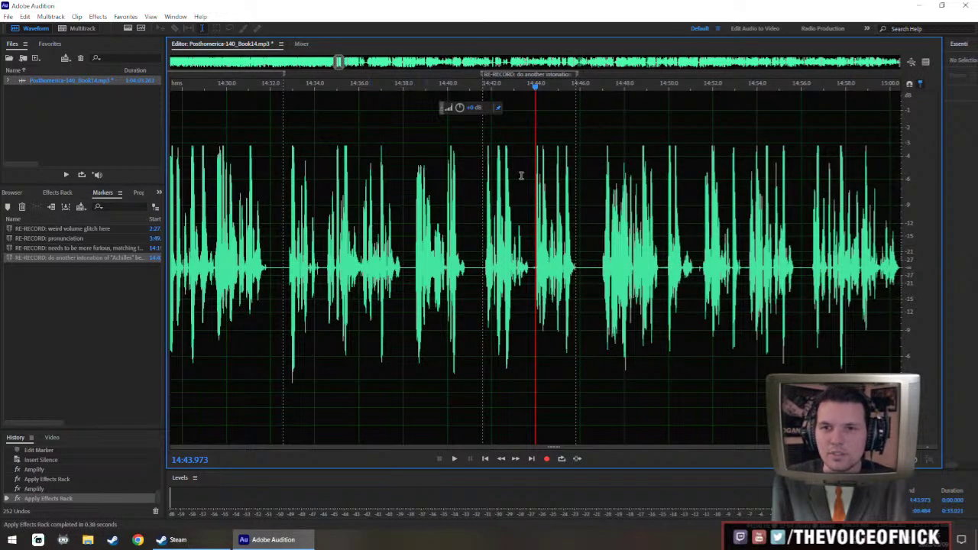
scroll(446, 258, "right", 3)
key("space")
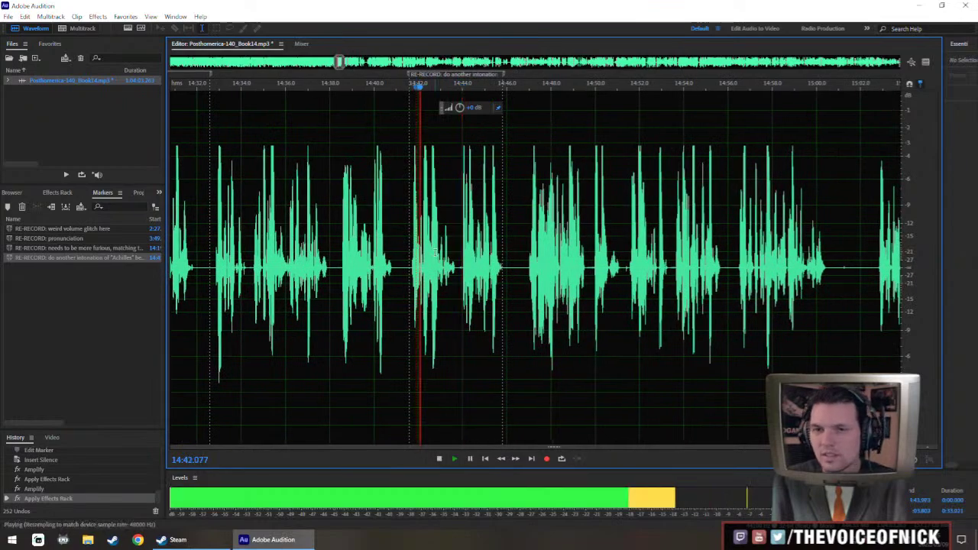
scroll(435, 252, "up", 2)
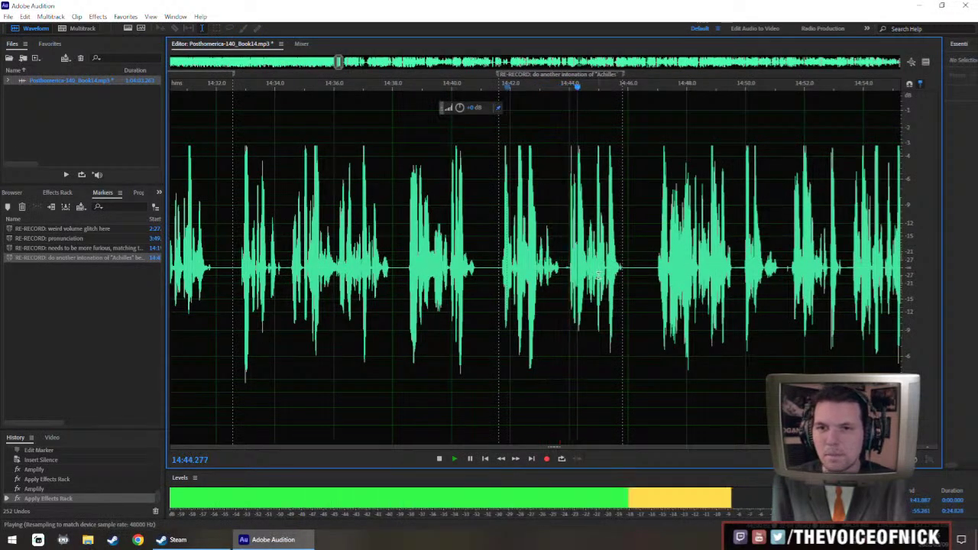
scroll(591, 332, "right", 3)
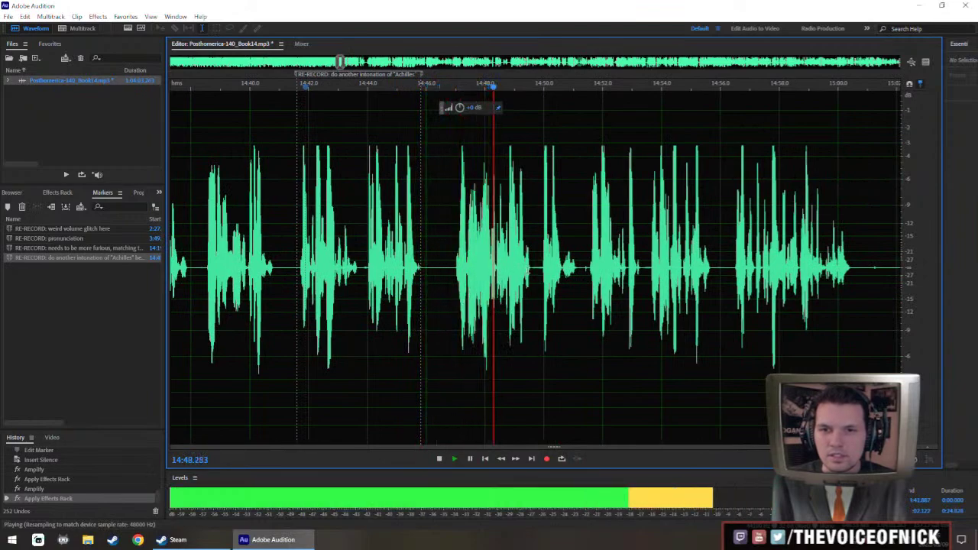
key("space")
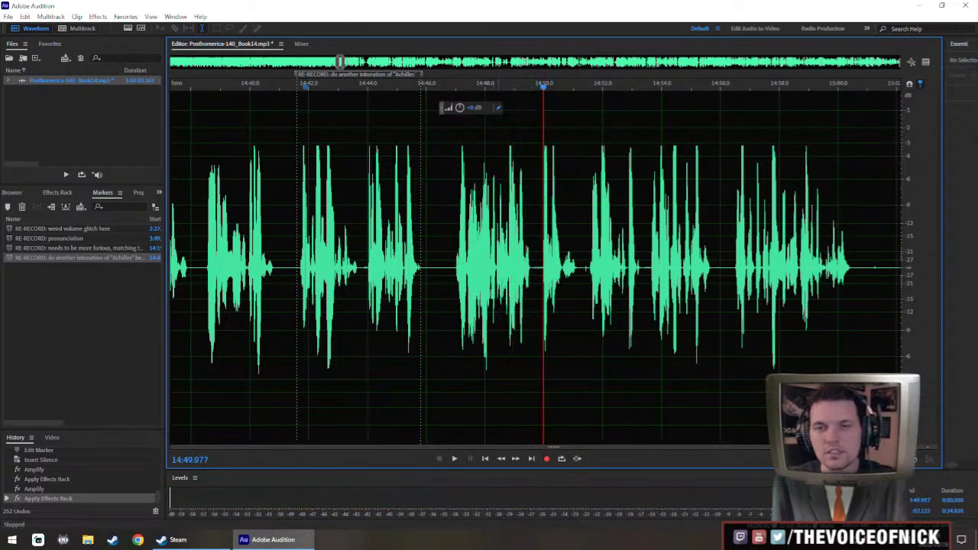
Replace the last Effects Rack pass on the passage starting at 14:46.927 with a further amplification and audition it.
key("ctrl+z")
key("ctrl+z")
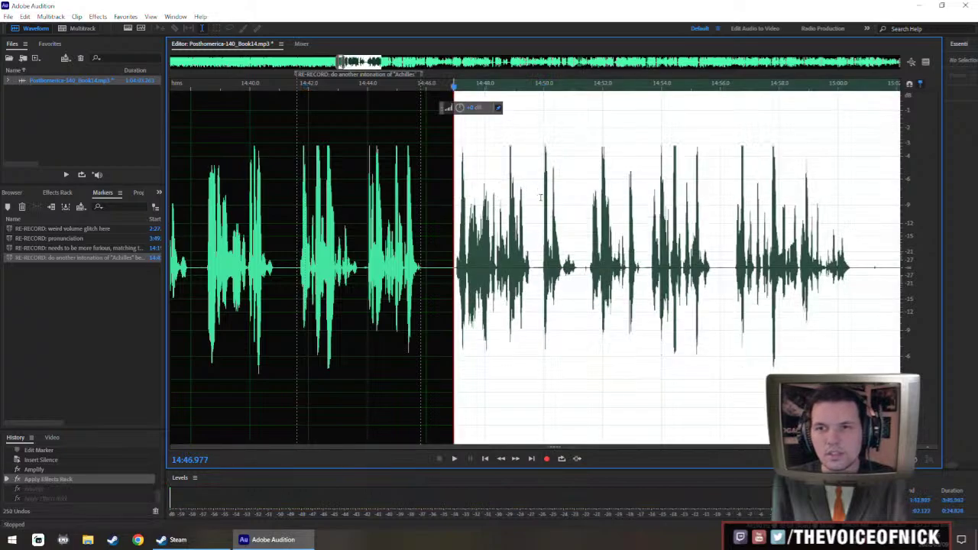
key("ctrl+shift+z")
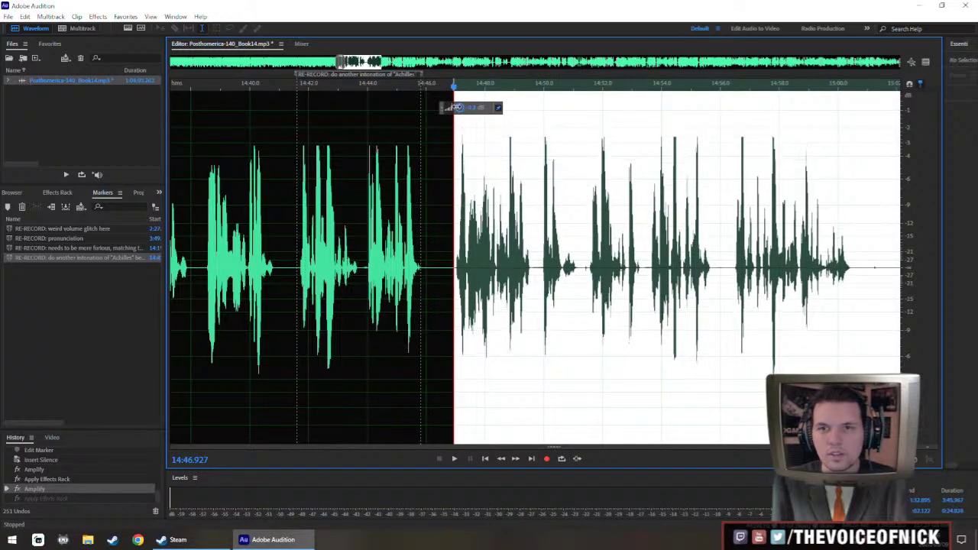
key("ctrl+shift+z")
left_click(437, 247)
key("space")
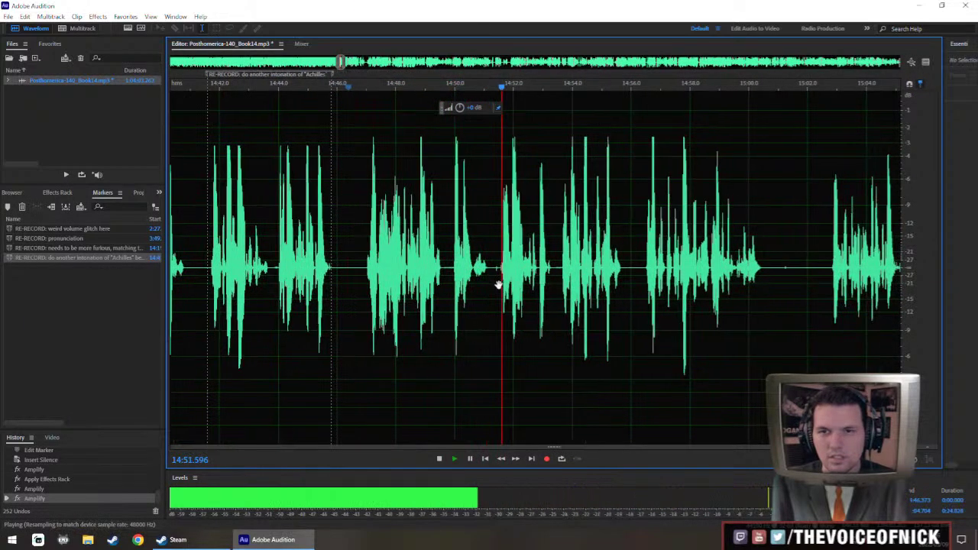
Try deleting the short phrase between about 14:50.0 and 14:51.4 and undo that deletion.
scroll(498, 284, "up", 3)
left_click_drag(380, 309, 512, 313)
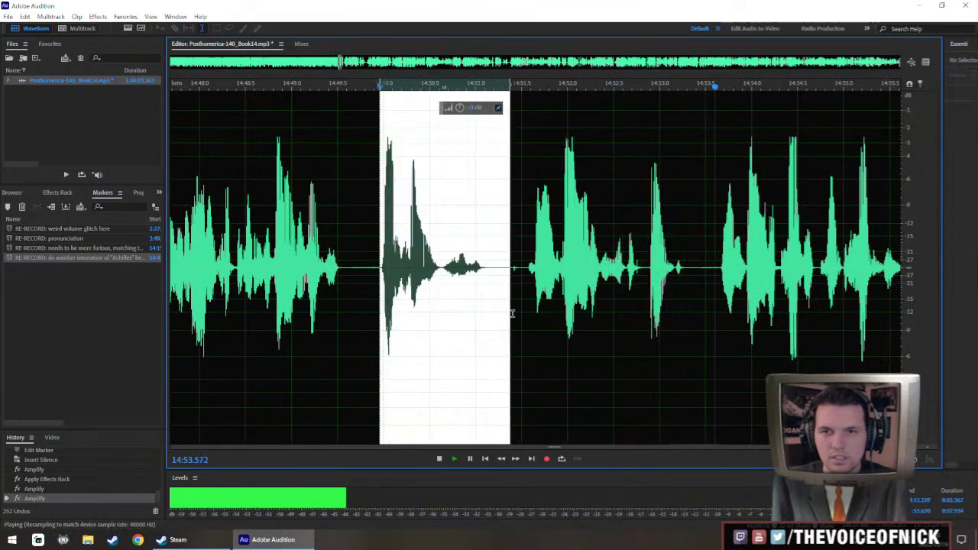
key("Delete")
key("backslash")
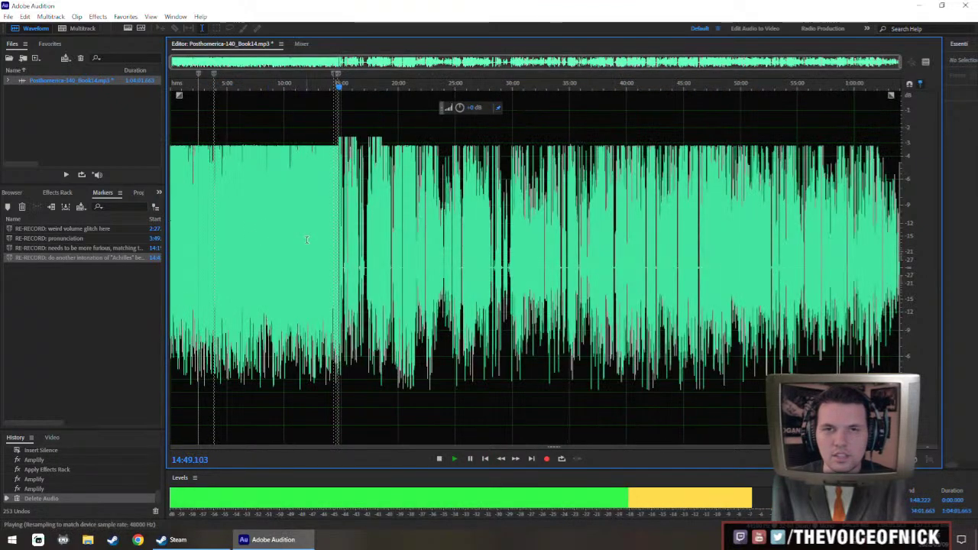
scroll(341, 239, "up", 6)
scroll(356, 237, "down", 4)
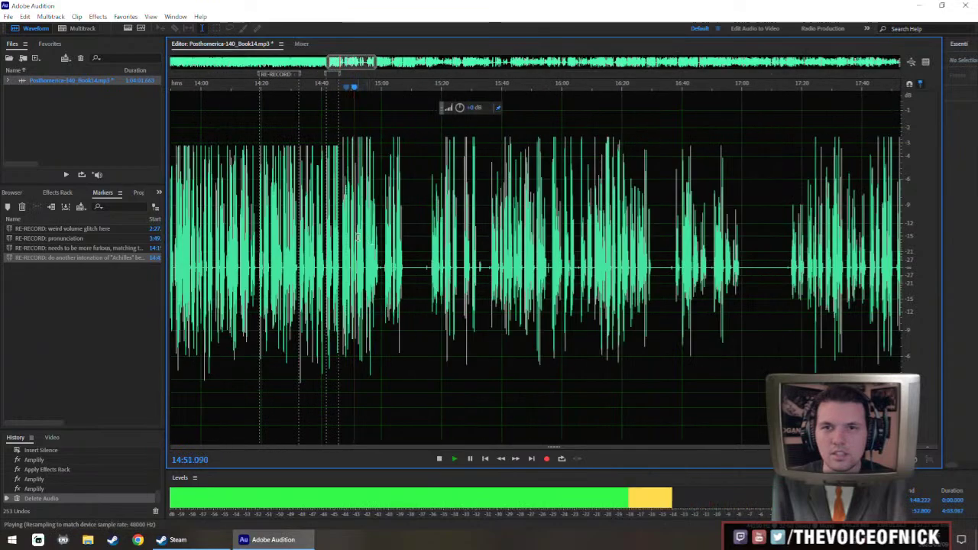
key("space")
key("ctrl+z")
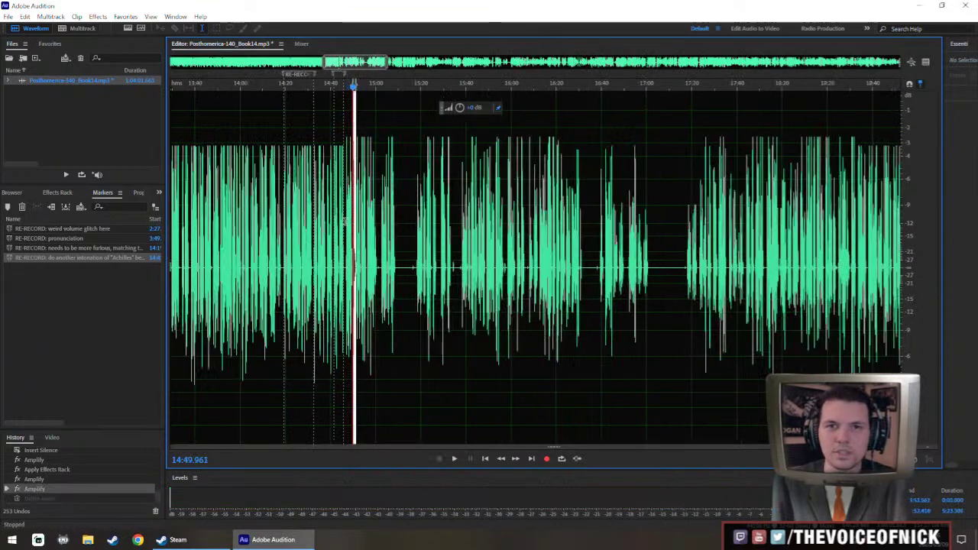
Apply the Effects Rack to the amplified passage from 14:46.927 to about 18:32.9 and audition its start.
key("ctrl+z")
key("ctrl+shift+z")
key("ctrl+r")
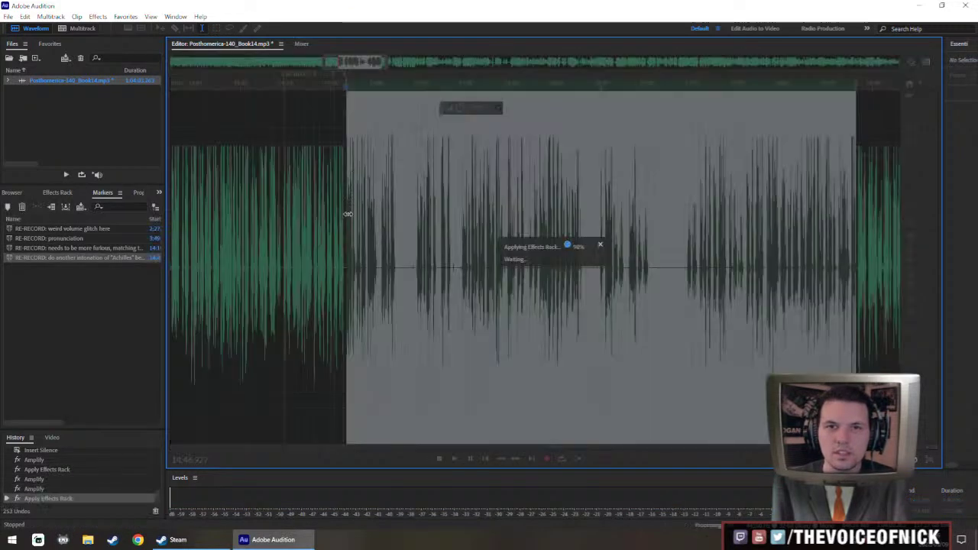
scroll(345, 219, "up", 8)
key("space")
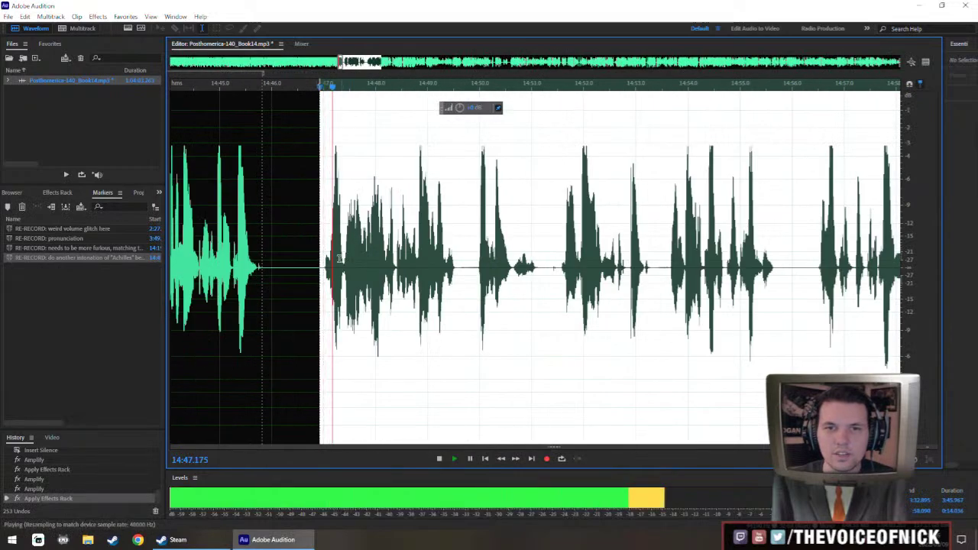
Locate the unwanted short phrase by ear and delete it, from about 14:50.0 to 14:51.5.
left_click(428, 286)
scroll(428, 286, "down", 1)
scroll(599, 304, "up", 2)
key("space")
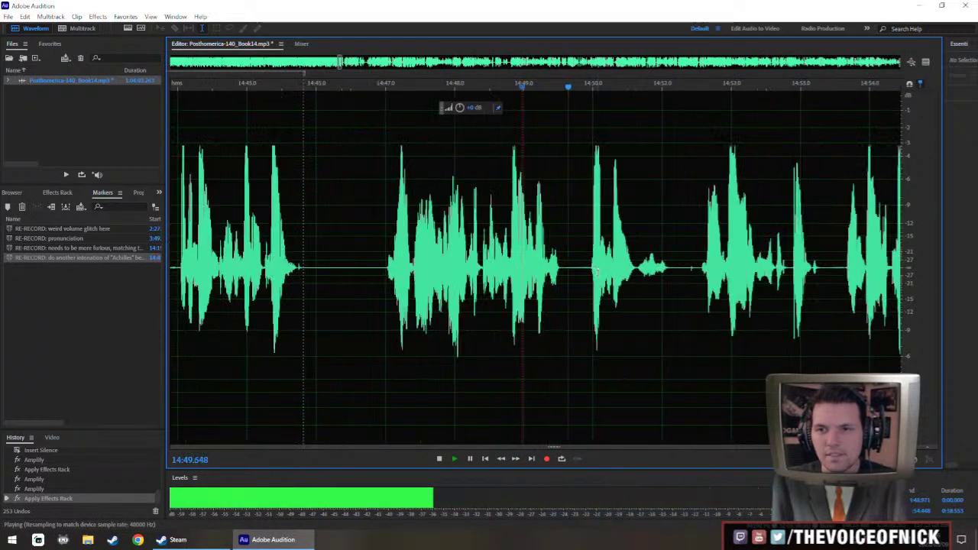
left_click_drag(592, 280, 701, 336)
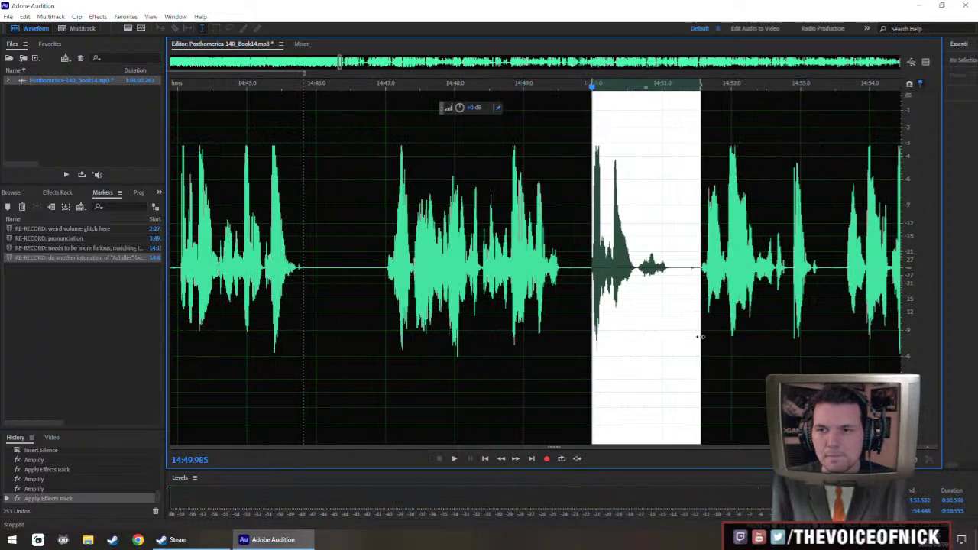
key("Delete")
Lengthen the pause at the cut near 14:49.5 by copying in about 0.15 s of silence from 14:46.3.
key("space")
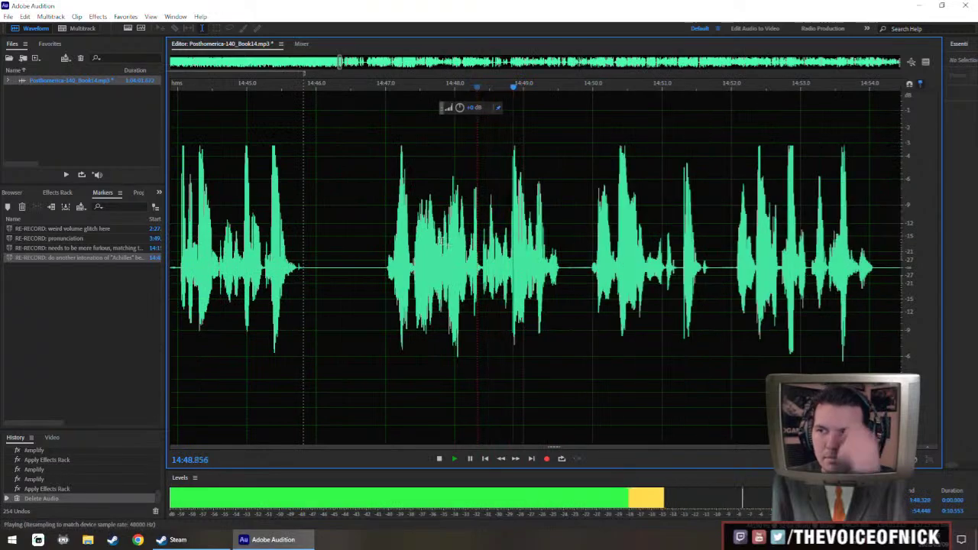
scroll(473, 287, "right", 1)
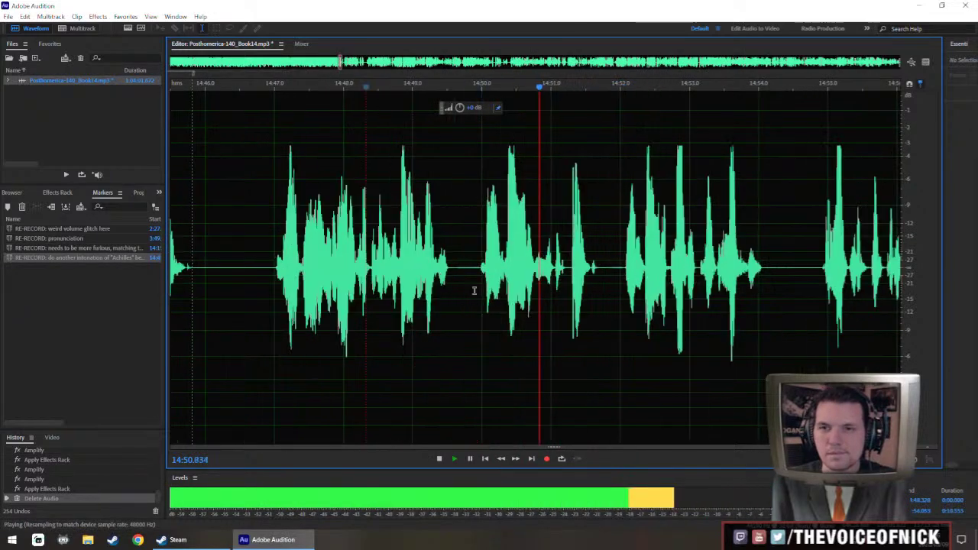
key("space")
left_click_drag(229, 286, 237, 287)
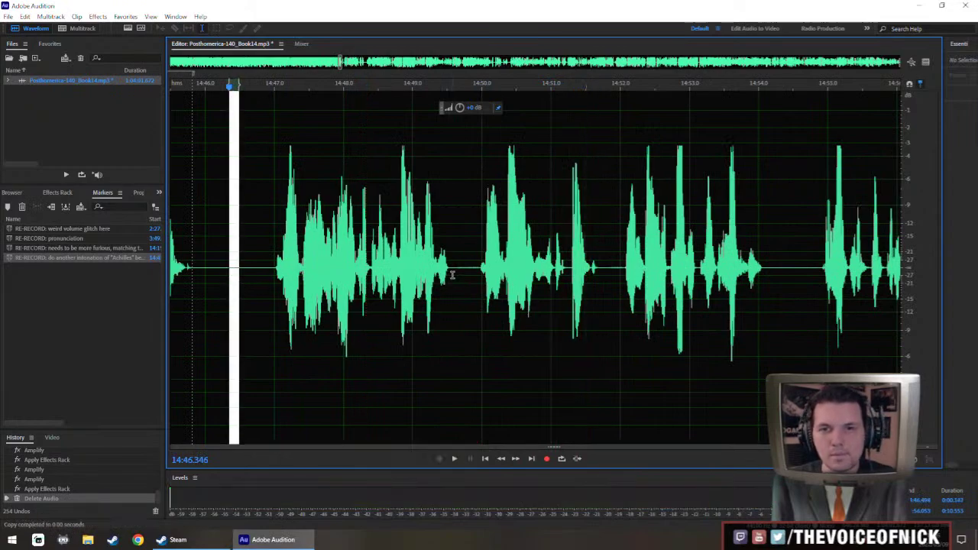
key("ctrl+v")
Play back the edited narration from about 14:48.6, skipping ahead to the phrase at about 15:01.
key("space")
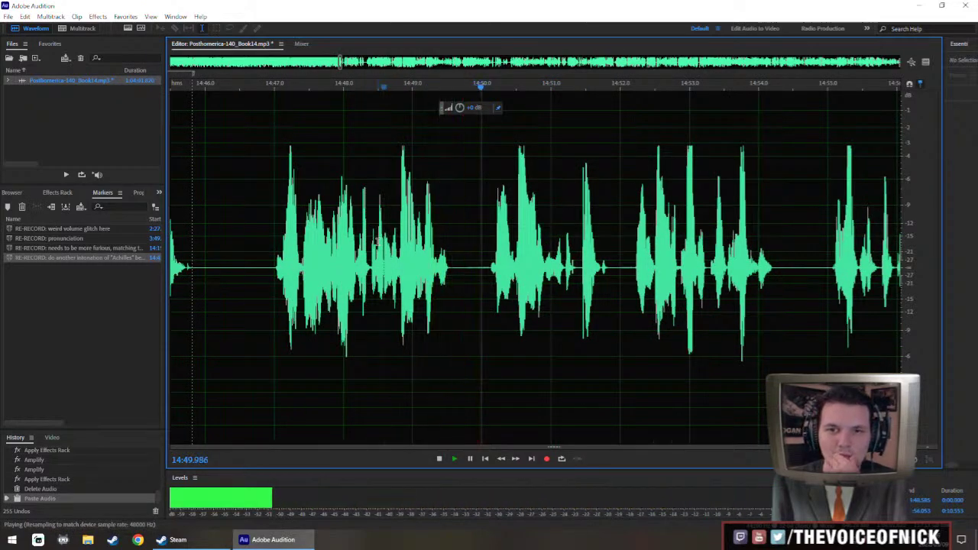
scroll(678, 264, "down", 3)
scroll(564, 280, "right", 2)
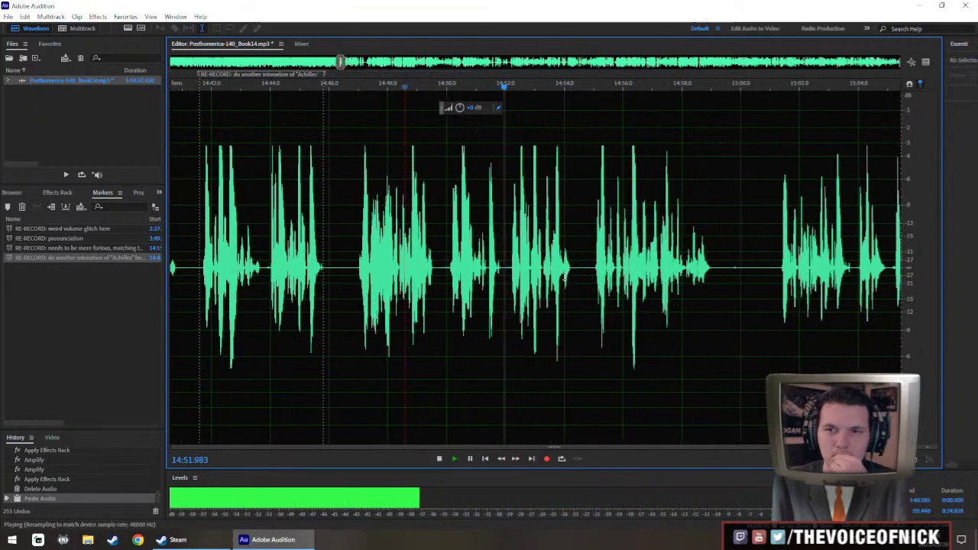
scroll(569, 290, "up", 3)
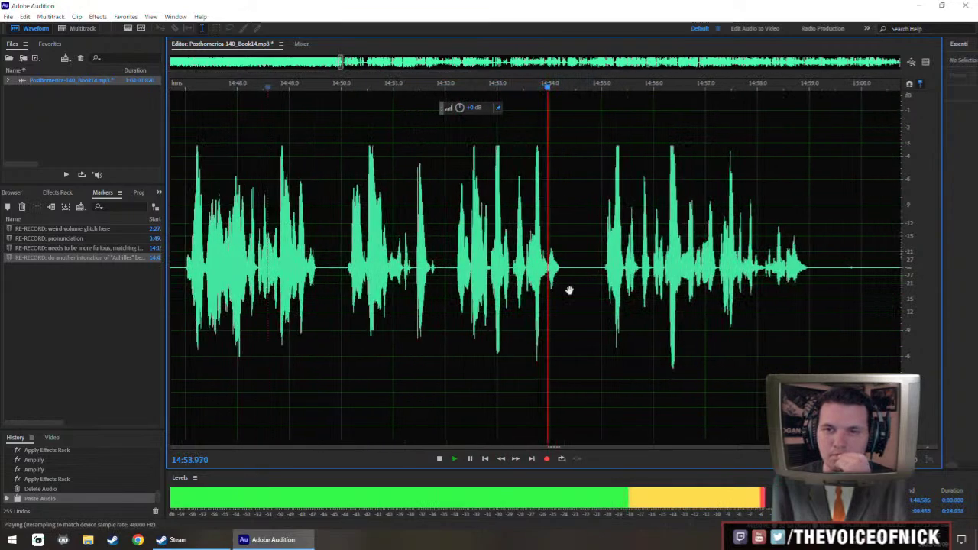
scroll(569, 290, "down", 2)
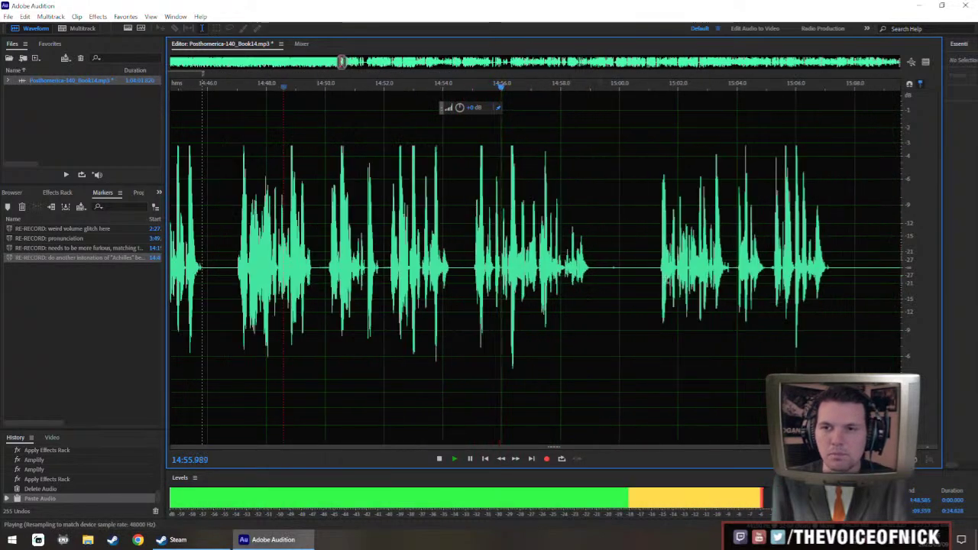
left_click(657, 274)
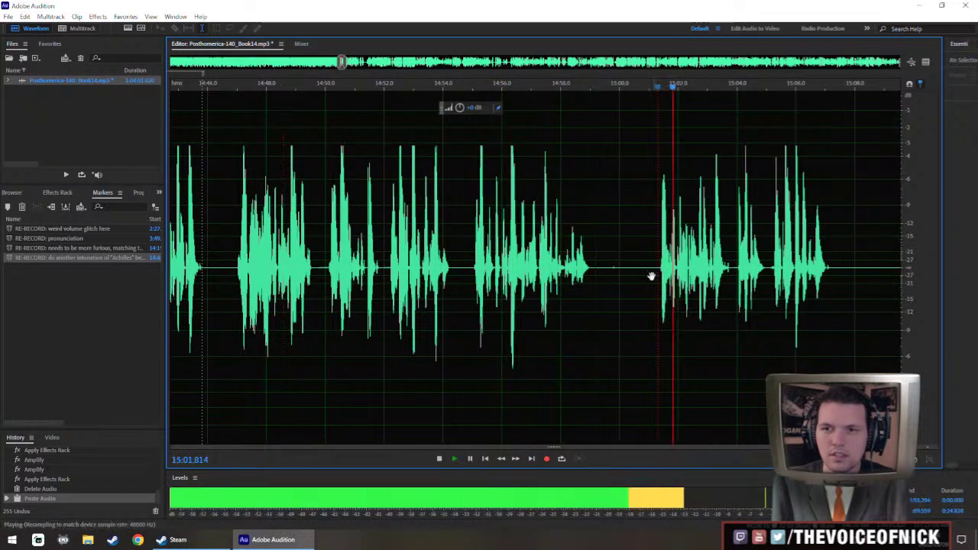
Amplify the end of the phrase from 14:55.750 to about 14:59.1 and reapply the Effects Rack to it.
key("space")
left_click_drag(580, 290, 480, 295)
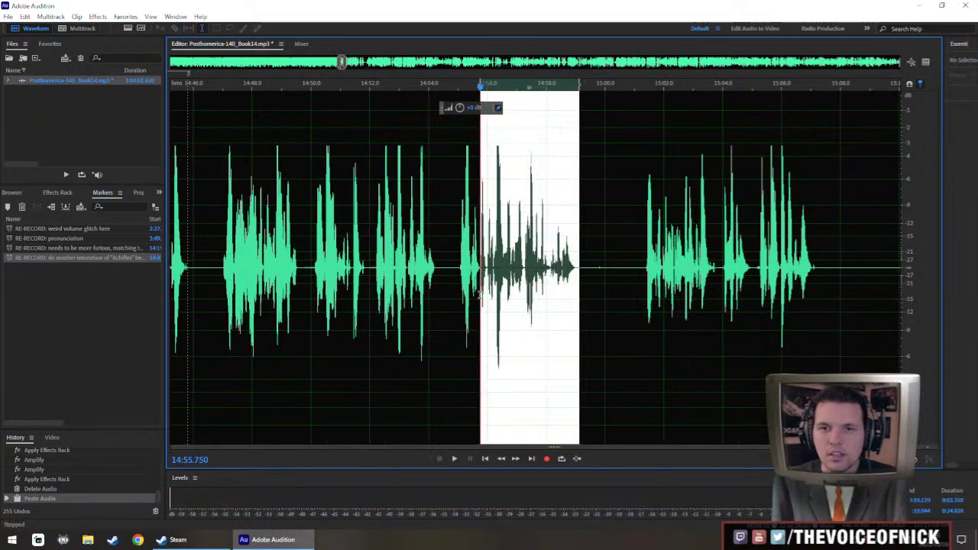
left_click_drag(461, 109, 460, 107)
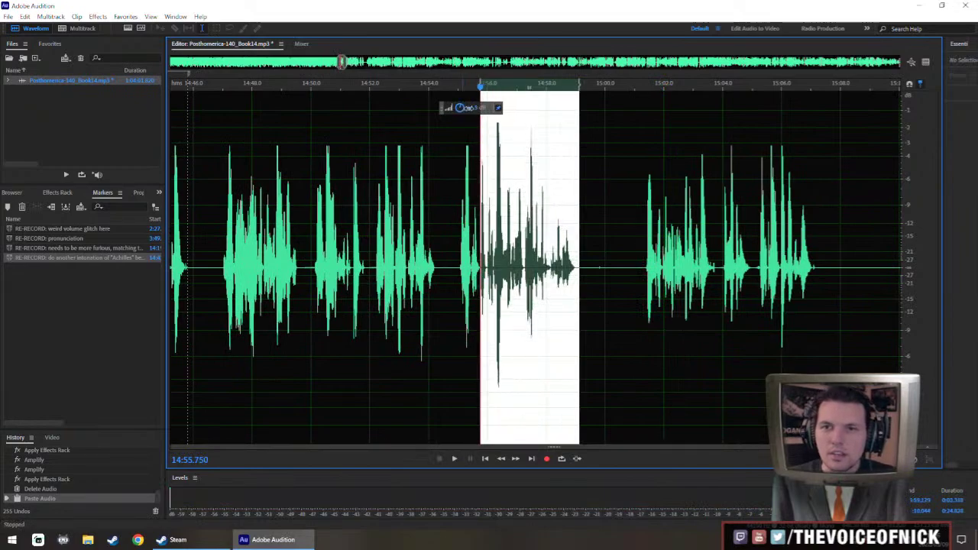
Shorten the pause at about 14:54.4 by deleting roughly a quarter second of silence.
left_click(446, 278)
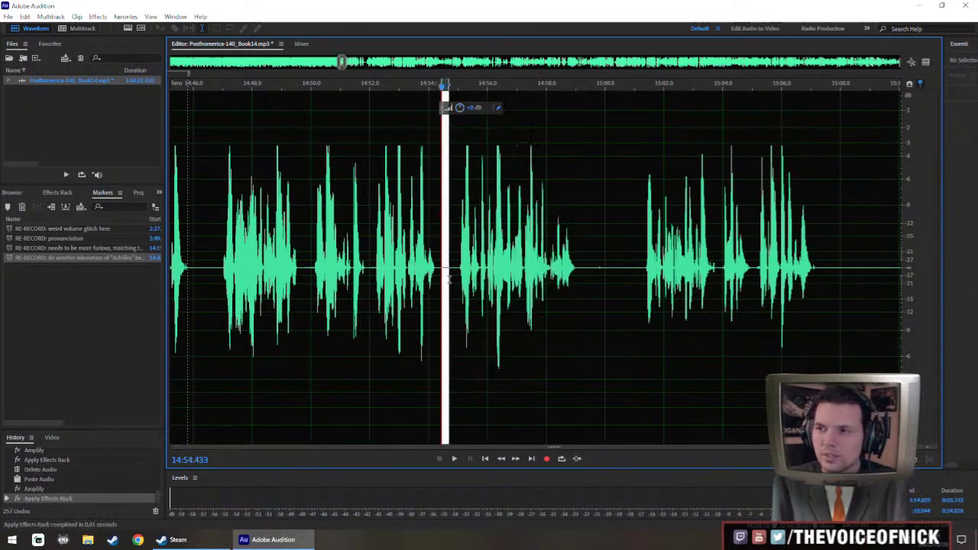
scroll(435, 241, "up", 3)
key("Delete")
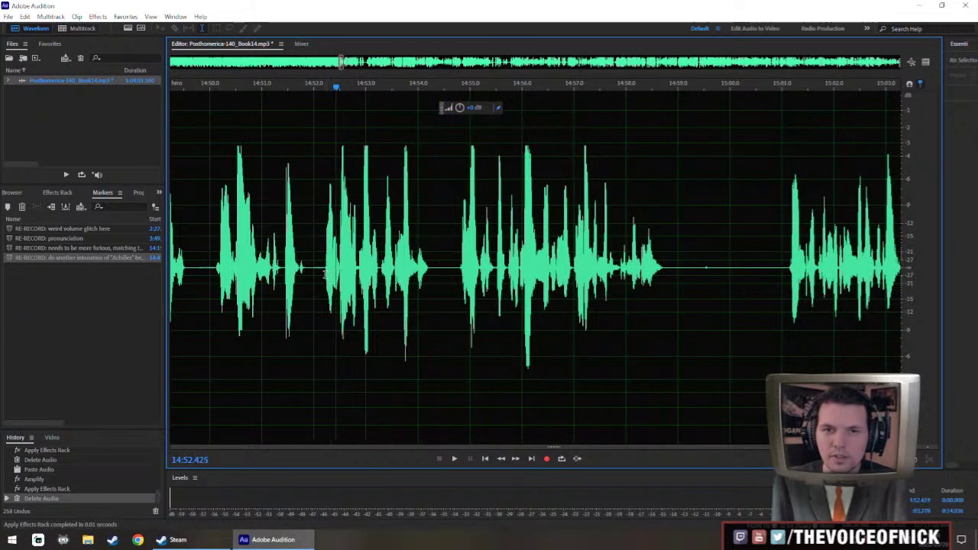
Play back the edit and replace the long pause from about 14:58.7 to 15:01.1 with a shorter inserted silence.
scroll(328, 287, "down", 10)
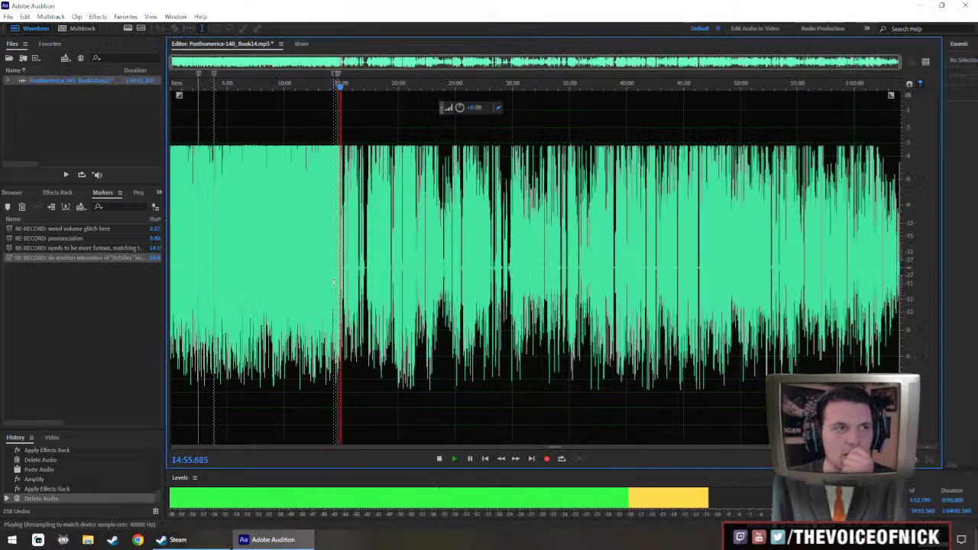
scroll(344, 289, "up", 10)
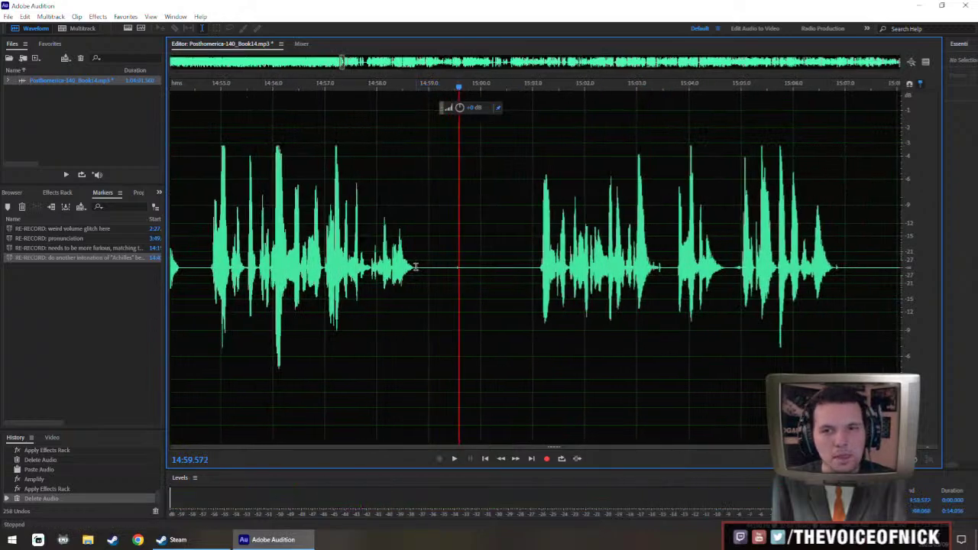
left_click_drag(416, 267, 539, 319)
scroll(479, 292, "up", 2)
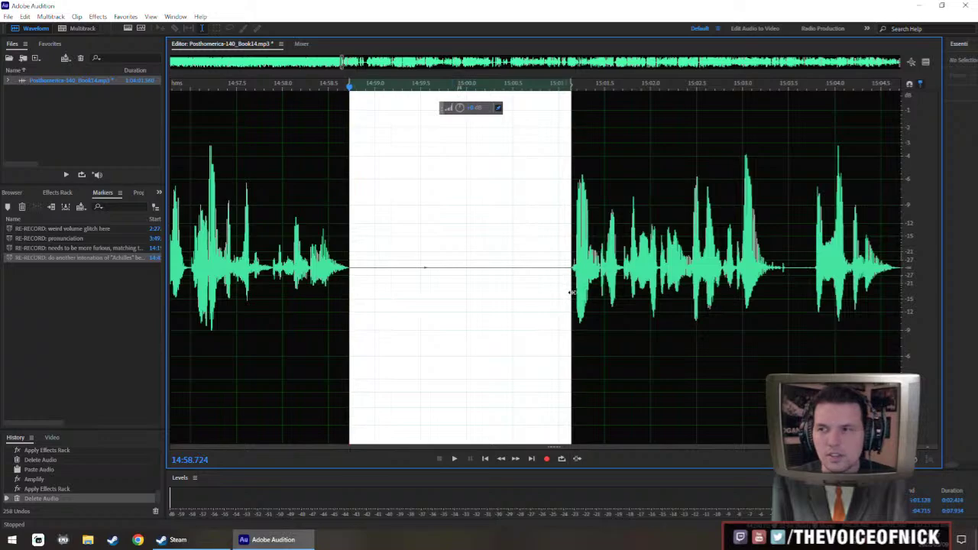
key("shift+s")
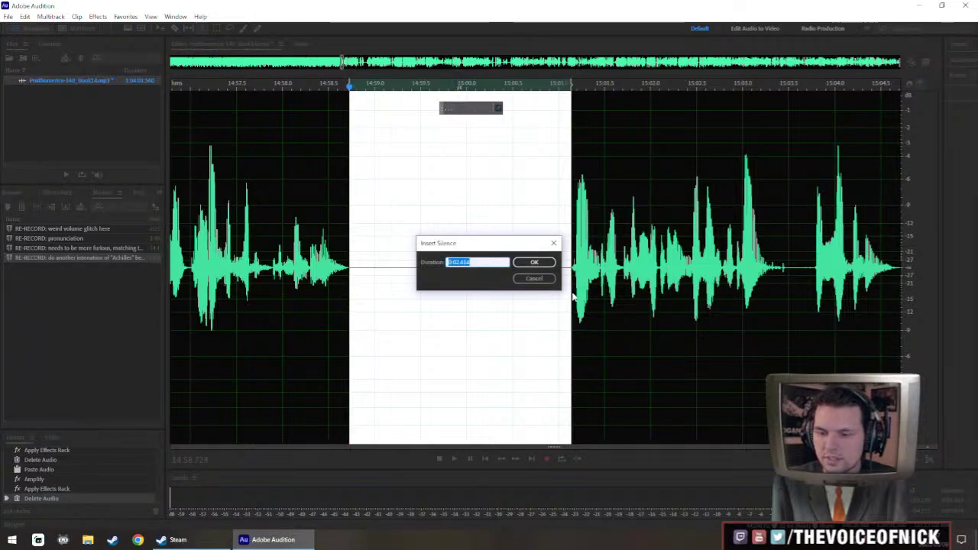
key("Return")
Amplify the phrase from 15:00.061 to about 15:03.8 by about 2.3 dB and reapply the Effects Rack to it.
scroll(592, 295, "down", 3)
left_click(607, 290)
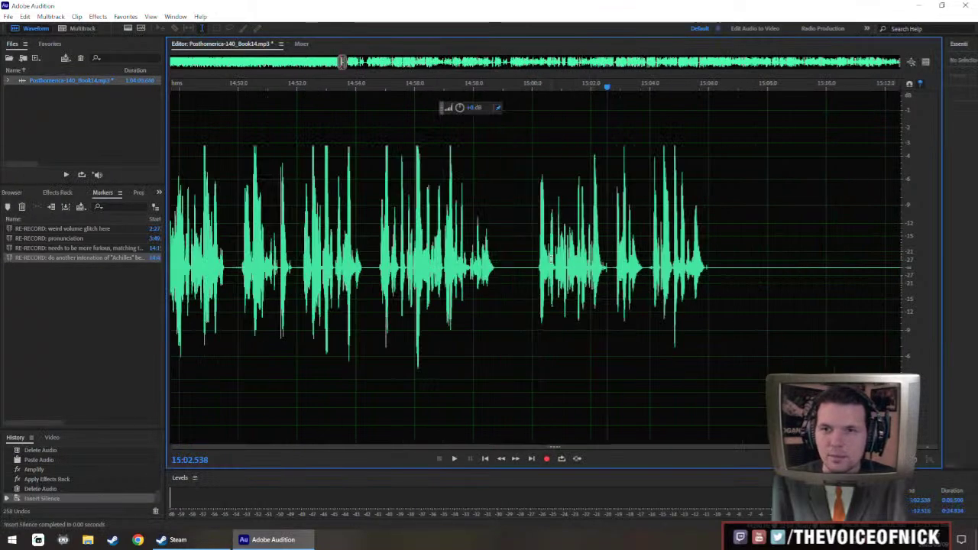
left_click_drag(535, 278, 644, 279)
scroll(432, 240, "right", 3)
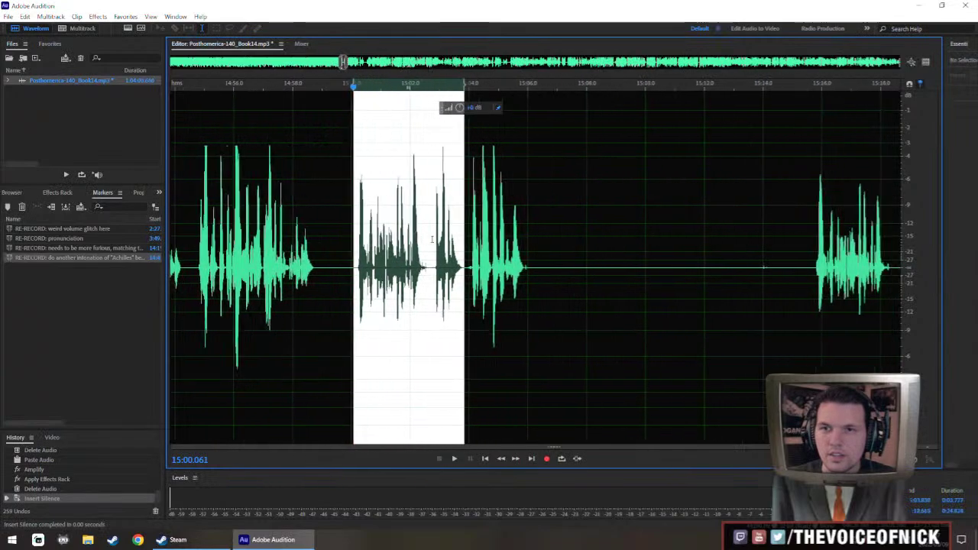
left_click_drag(466, 107, 468, 121)
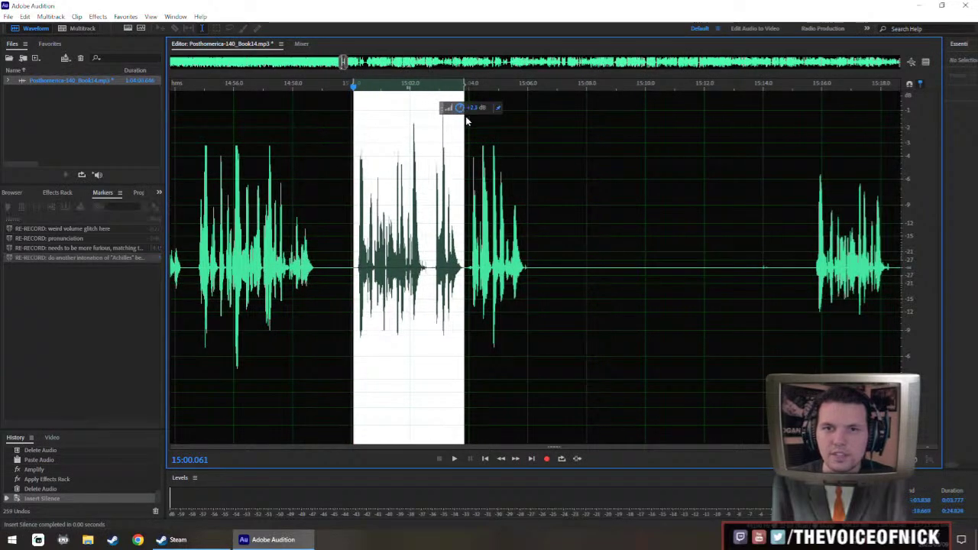
key("ctrl+r")
Add a cue marker in the pause at about 14:59.0.
scroll(489, 252, "right", 1)
left_click(557, 257)
scroll(616, 262, "down", 4)
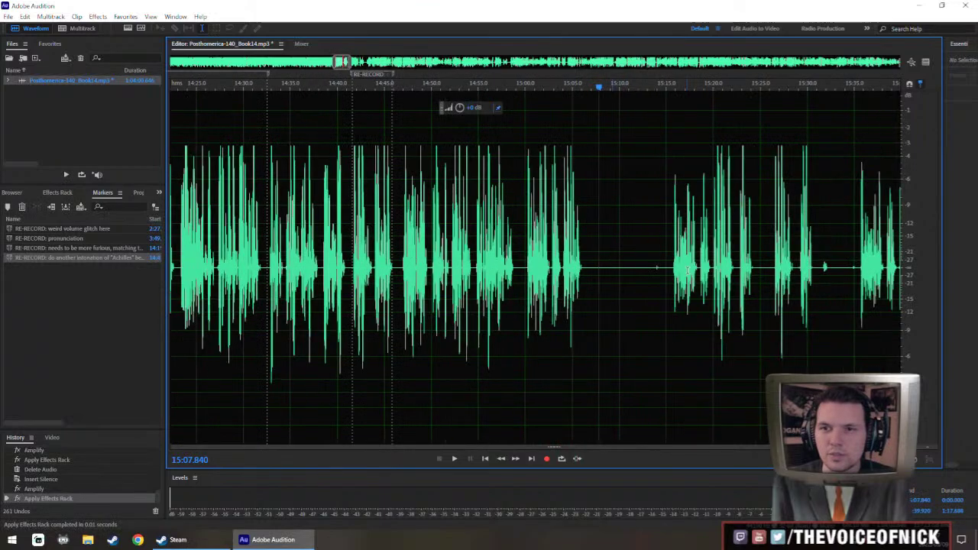
scroll(535, 272, "right", 2)
key("m")
scroll(459, 264, "right", 5)
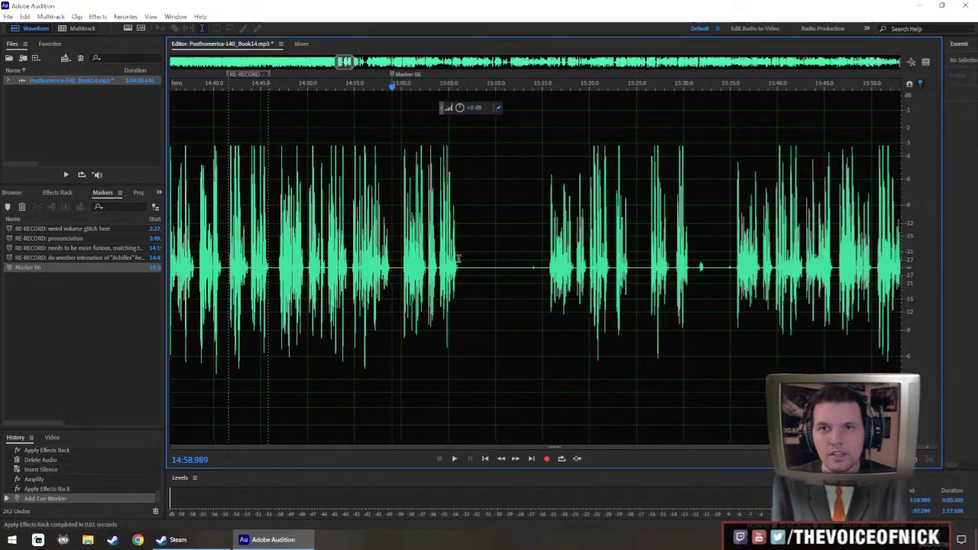
Amplify the narration from 15:15.632 to about 16:13.6 and reapply the Effects Rack to it.
left_click_drag(447, 280, 806, 321)
scroll(835, 296, "down", 2)
scroll(497, 283, "up", 3)
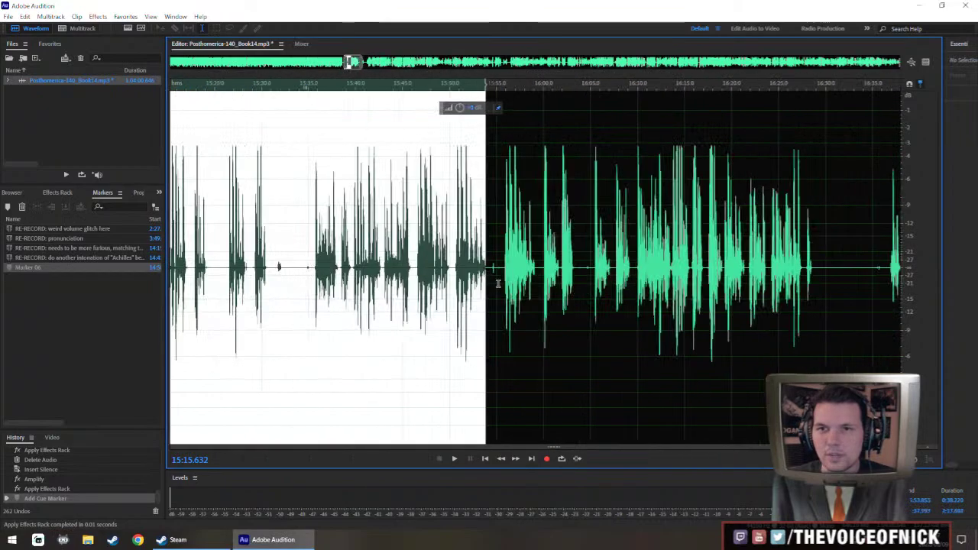
left_click_drag(483, 283, 668, 333)
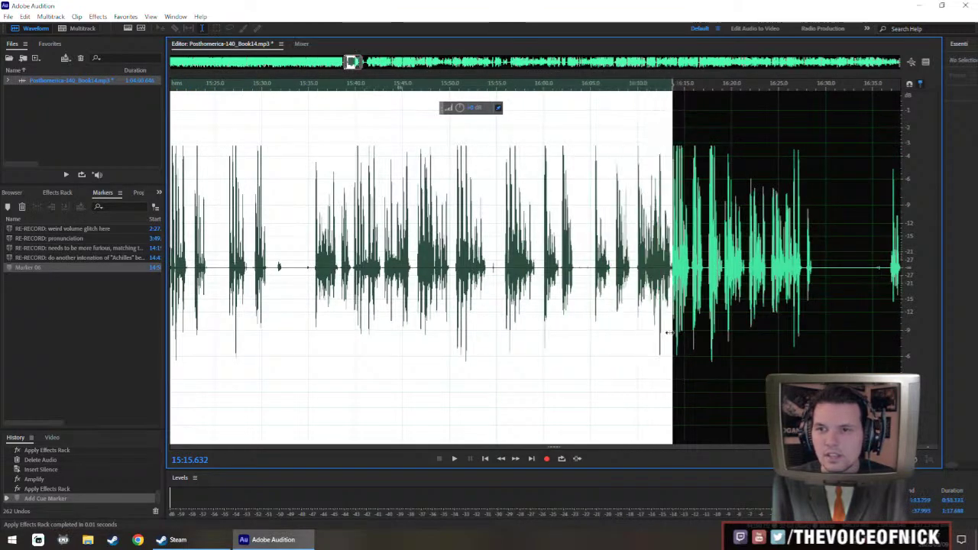
scroll(633, 285, "down", 2)
scroll(654, 278, "up", 3)
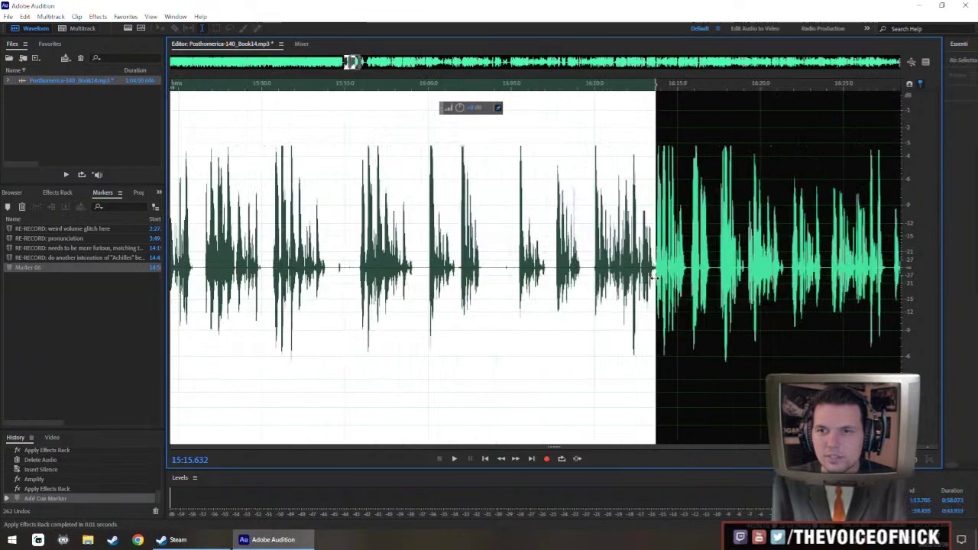
scroll(654, 279, "down", 2)
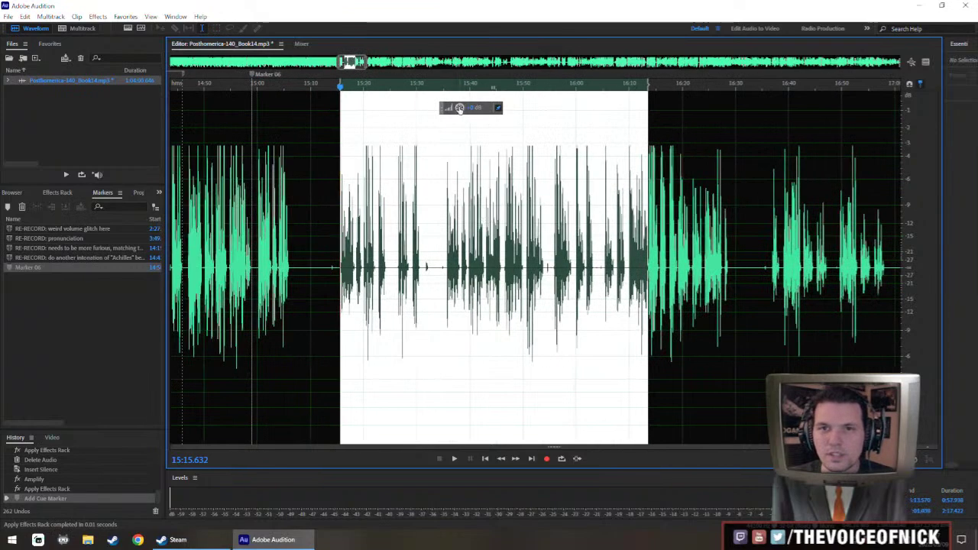
left_click_drag(460, 107, 470, 111)
key("ctrl+r")
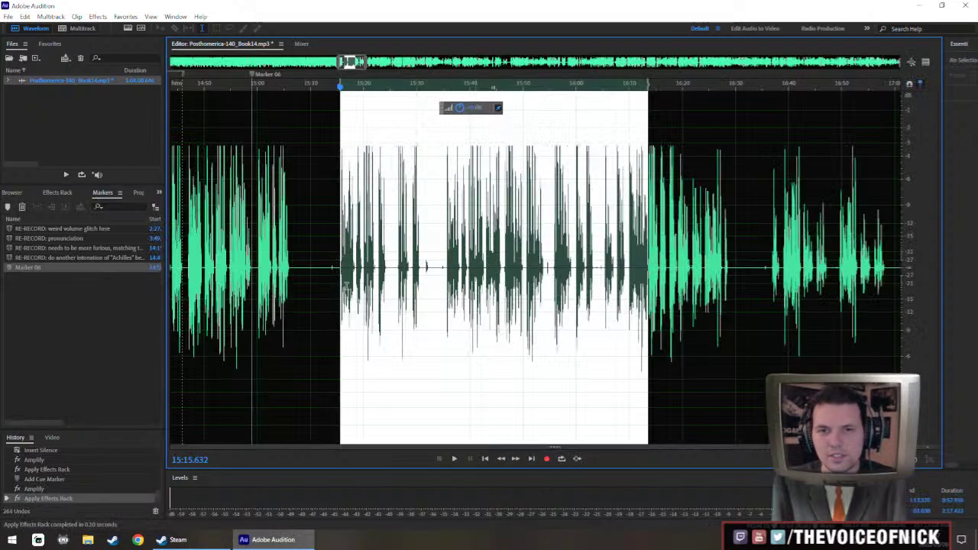
Examine the levels of the narration after 15:15.6 against the earlier passages and the long gap after 15:05.9.
left_click_drag(674, 281, 483, 356)
scroll(487, 337, "down", 5)
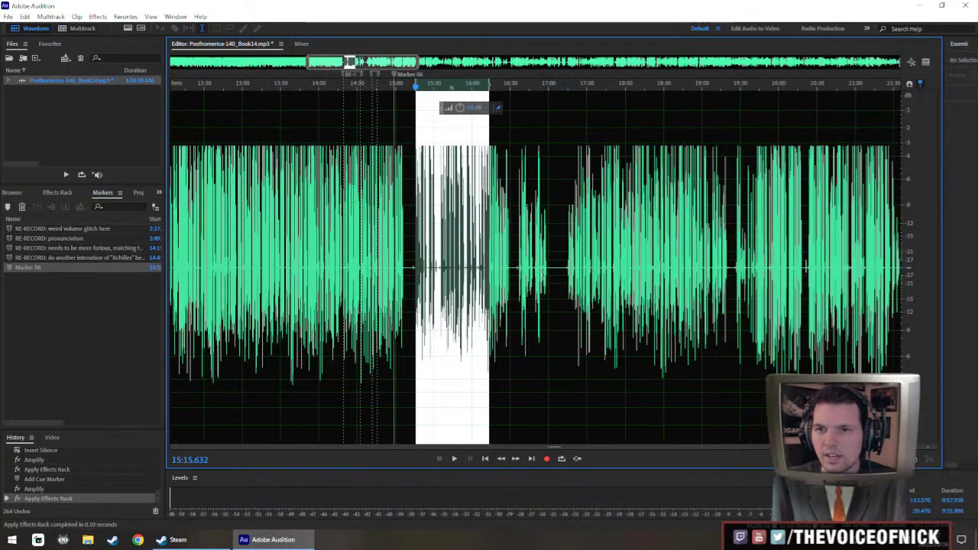
scroll(497, 272, "up", 2)
scroll(425, 231, "up", 3)
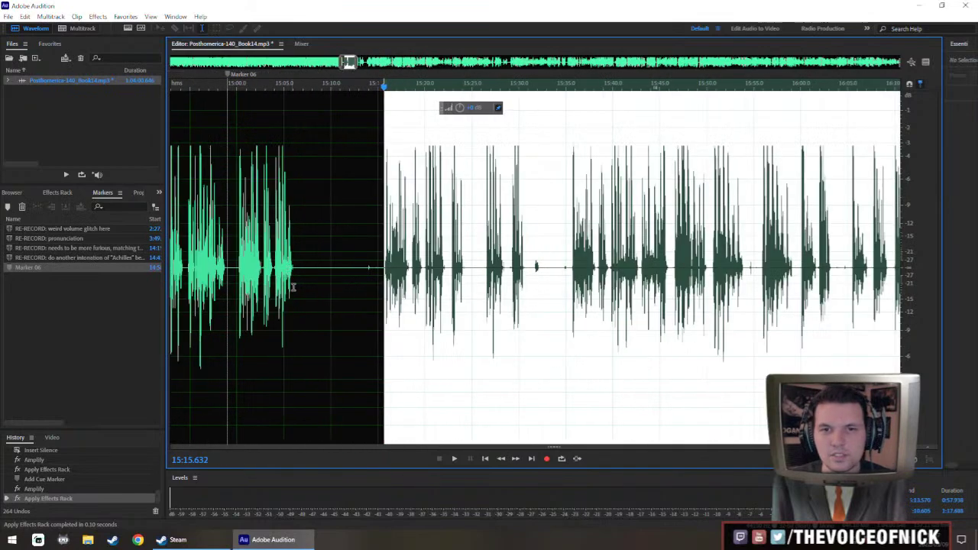
scroll(291, 263, "up", 5)
left_click(290, 267)
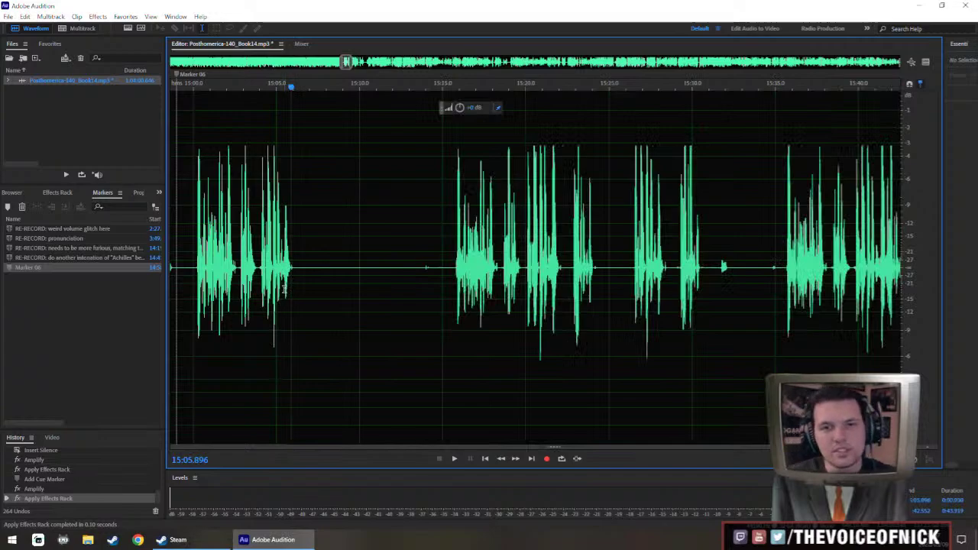
scroll(305, 315, "down", 1)
scroll(305, 315, "up", 4)
scroll(660, 304, "down", 2)
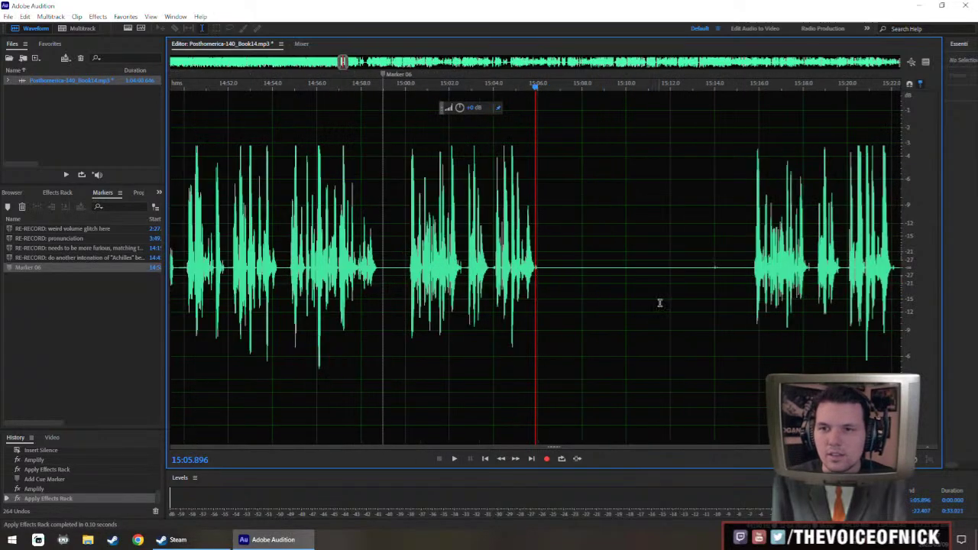
Compare the silent gap from 15:06.023 to about 15:15.7 with the pause from 14:58.725 to about 15:00.2.
left_click_drag(753, 279, 640, 314)
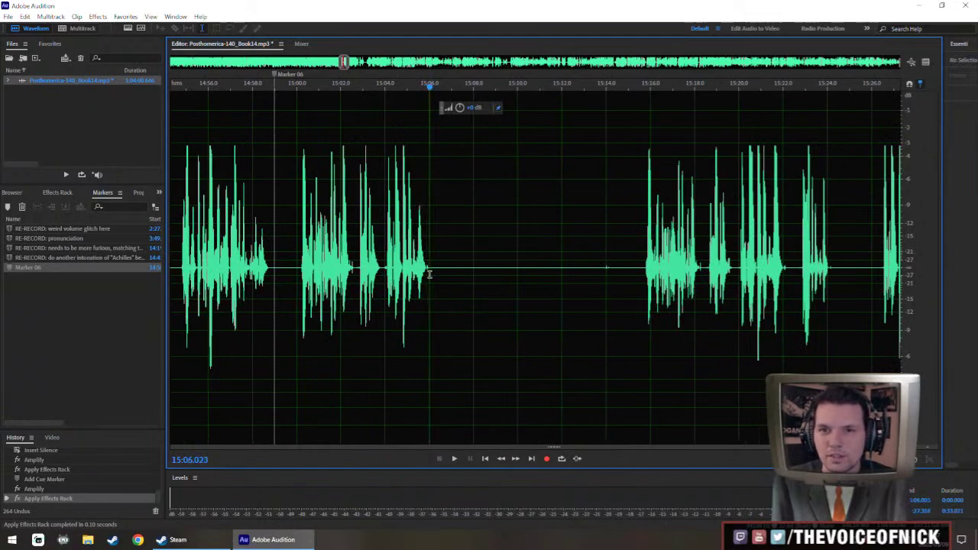
left_click_drag(430, 274, 644, 328)
scroll(518, 267, "up", 3)
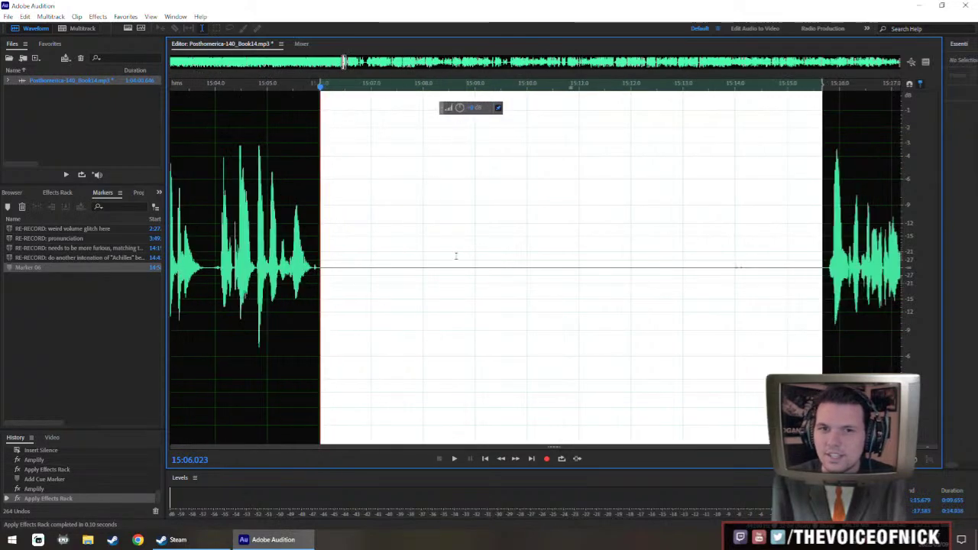
scroll(416, 264, "down", 4)
left_click_drag(273, 290, 321, 293)
scroll(321, 292, "up", 4)
scroll(328, 291, "left", 2)
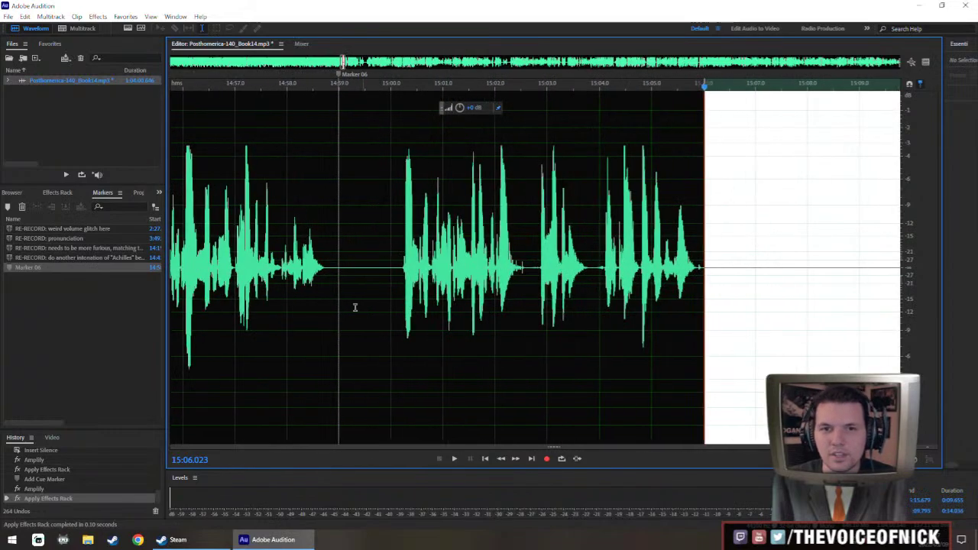
left_click(322, 280)
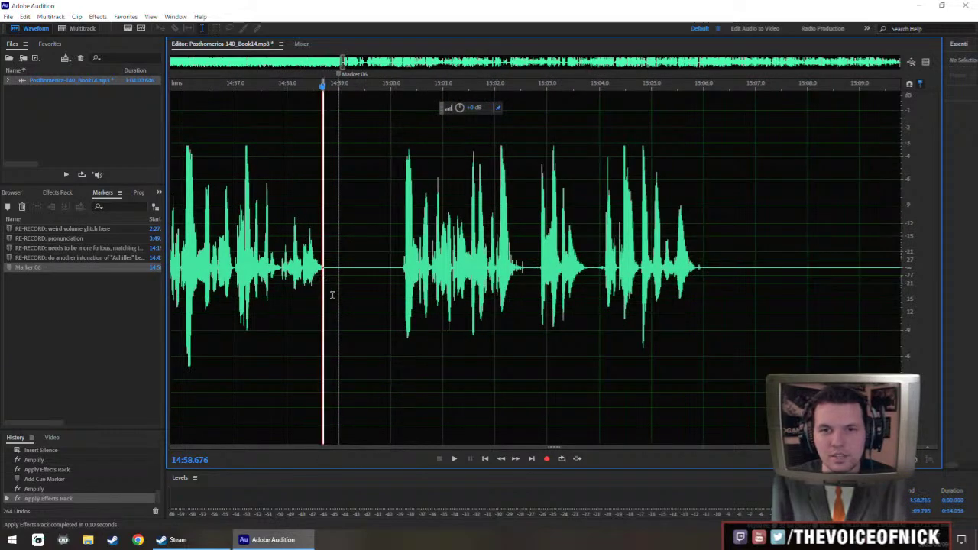
left_click(327, 285)
left_click_drag(324, 270, 402, 320)
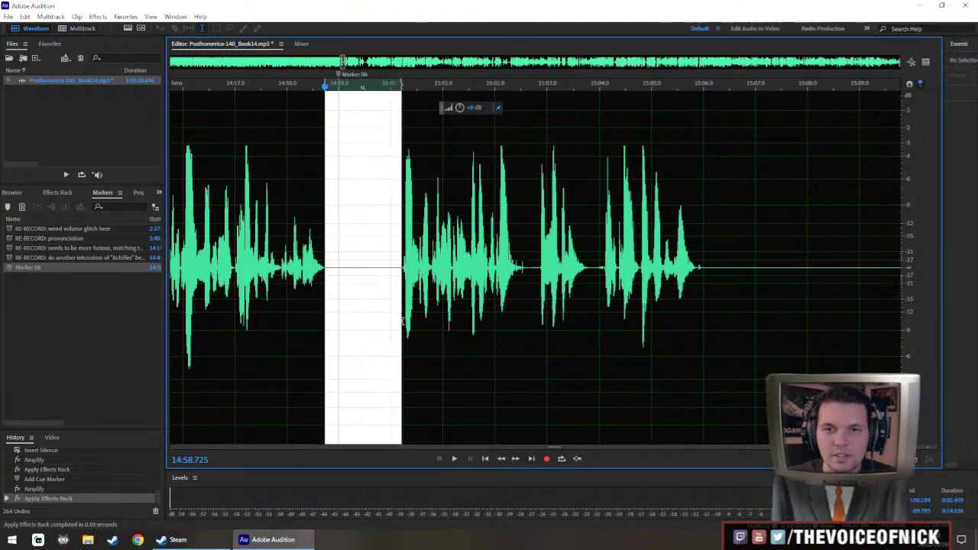
Play back the phrase from about 14:57.1 and delete the cue marker at about 14:59.0.
left_click(382, 296)
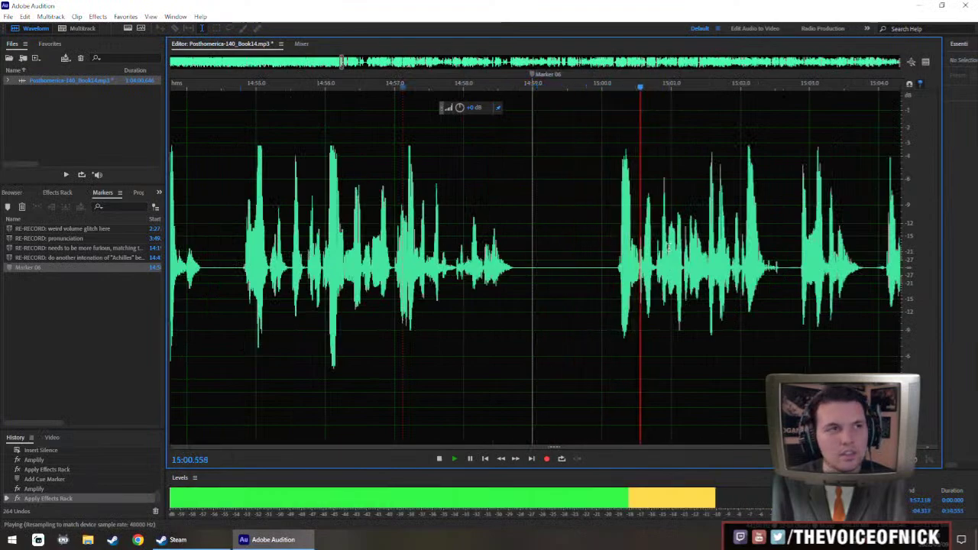
right_click(262, 77)
left_click(299, 81)
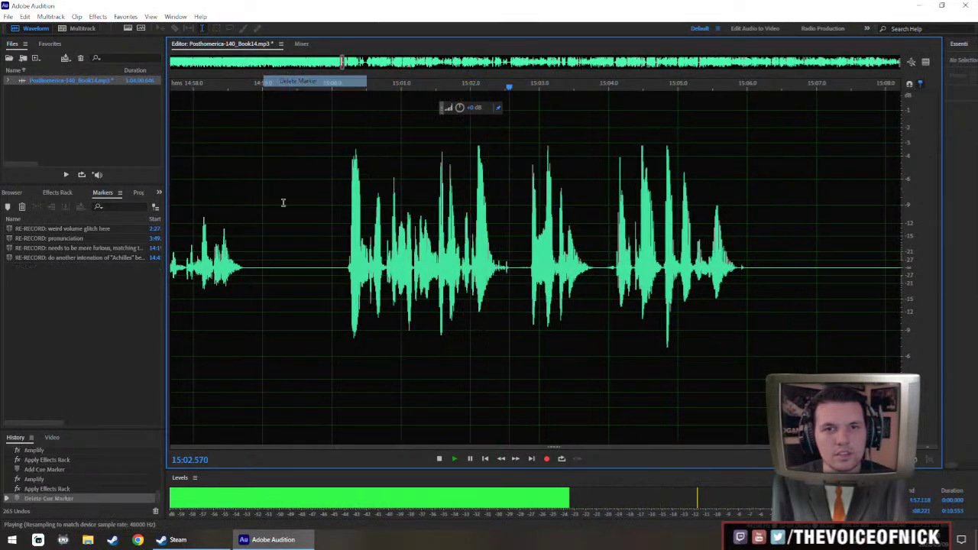
key("space")
Replace the pause starting at 14:58.713 with 1.5 seconds of inserted silence.
left_click_drag(243, 283, 348, 317)
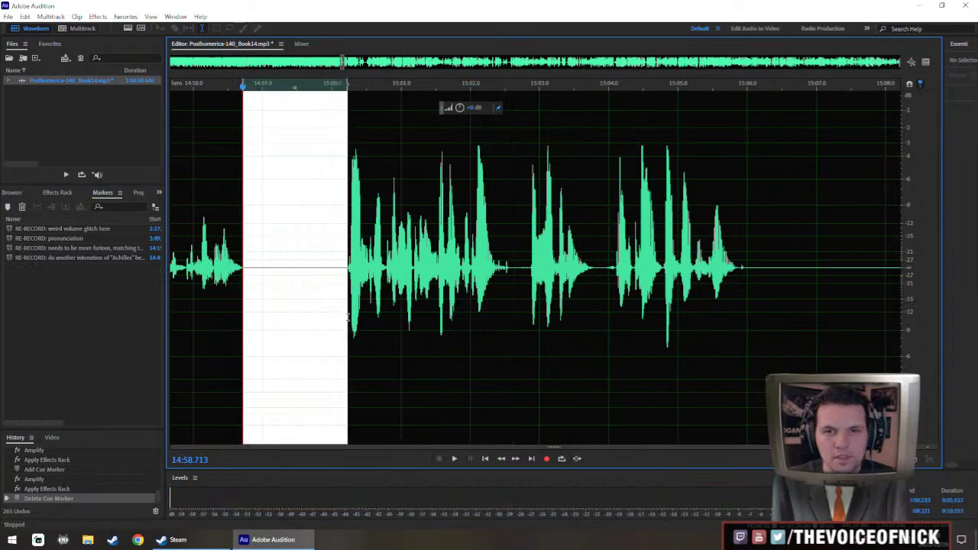
key("shift+s")
type("1.5")
key("Return")
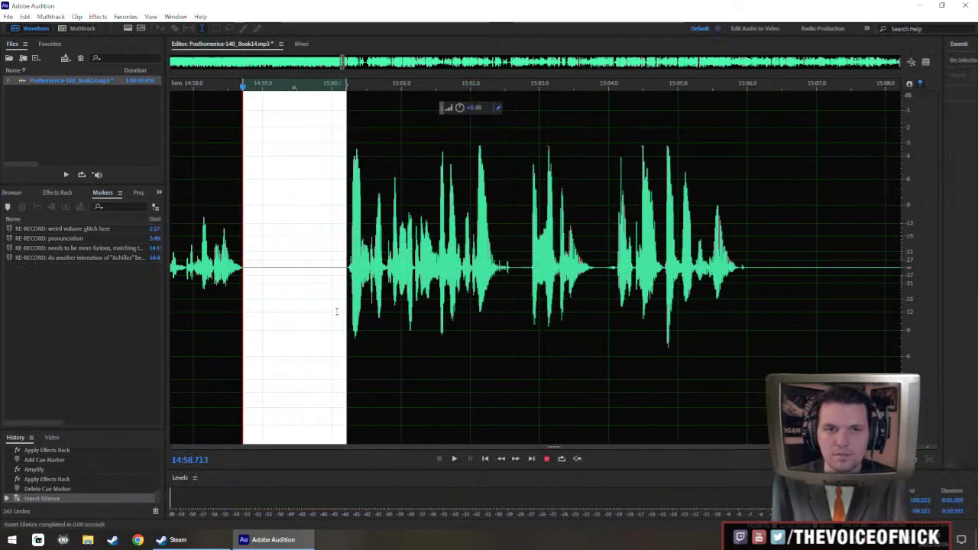
Play back the narration from about 14:56.6, skipping the long gap to hear the retake starting at about 15:15.8.
scroll(335, 312, "down", 5)
left_click(274, 272)
key("space")
scroll(564, 268, "down", 5)
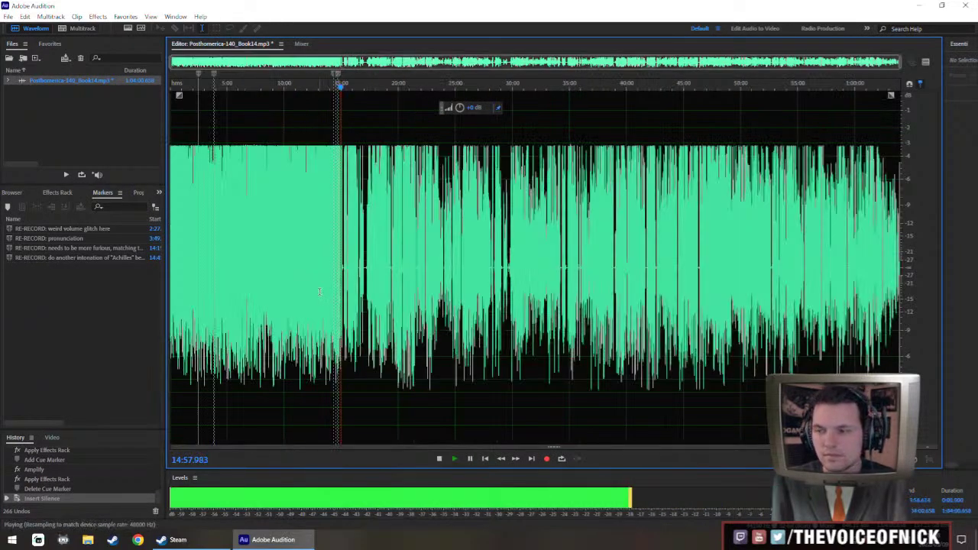
scroll(396, 306, "up", 5)
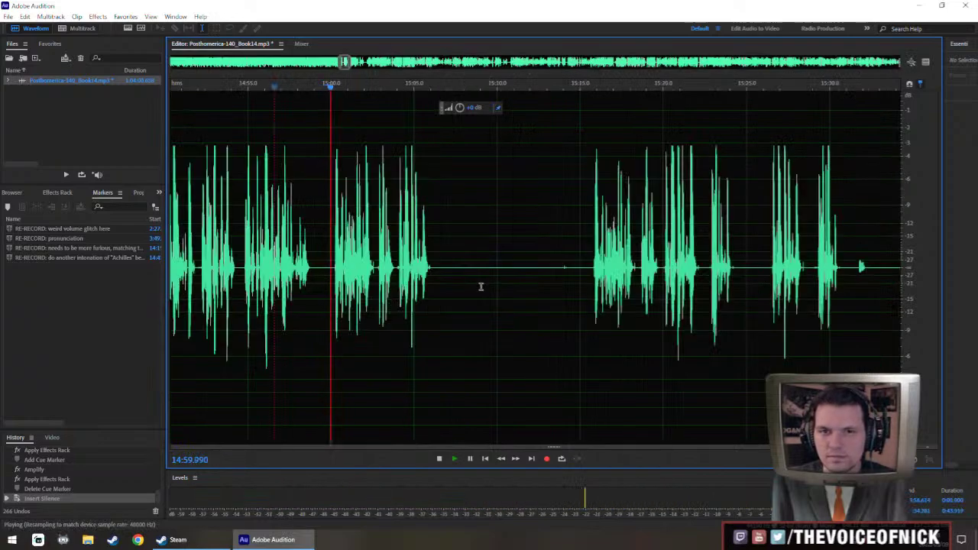
scroll(535, 295, "up", 5)
scroll(710, 297, "down", 3)
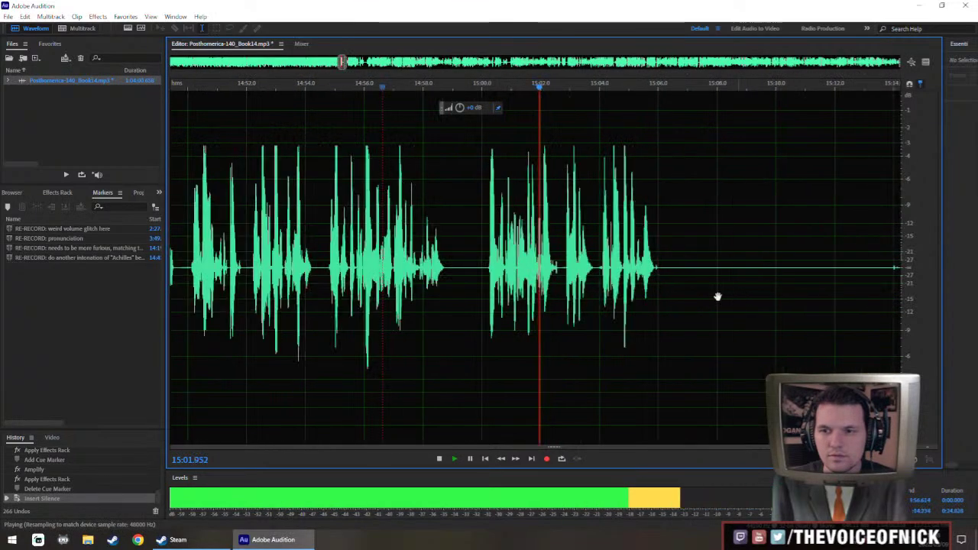
left_click_drag(717, 297, 524, 294)
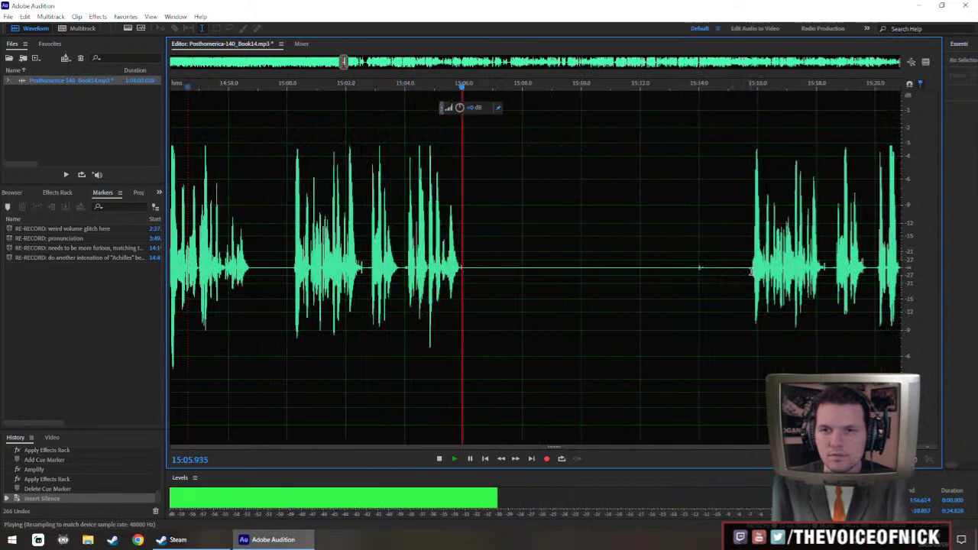
left_click(745, 284)
scroll(604, 287, "down", 1)
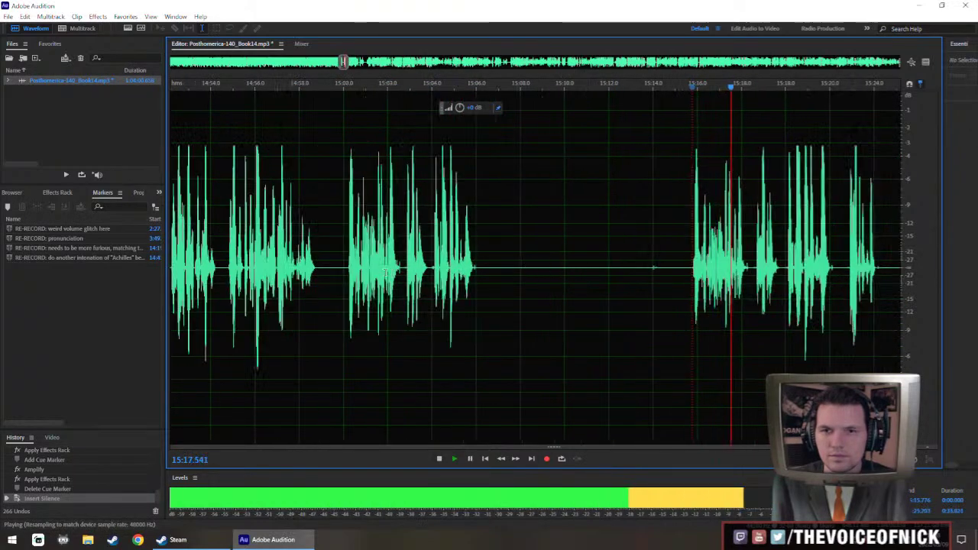
Delete the earlier take and its trailing gap from about 15:00.2 to 15:15.8, and play back the join from about 14:57.6.
left_click_drag(350, 269, 702, 322)
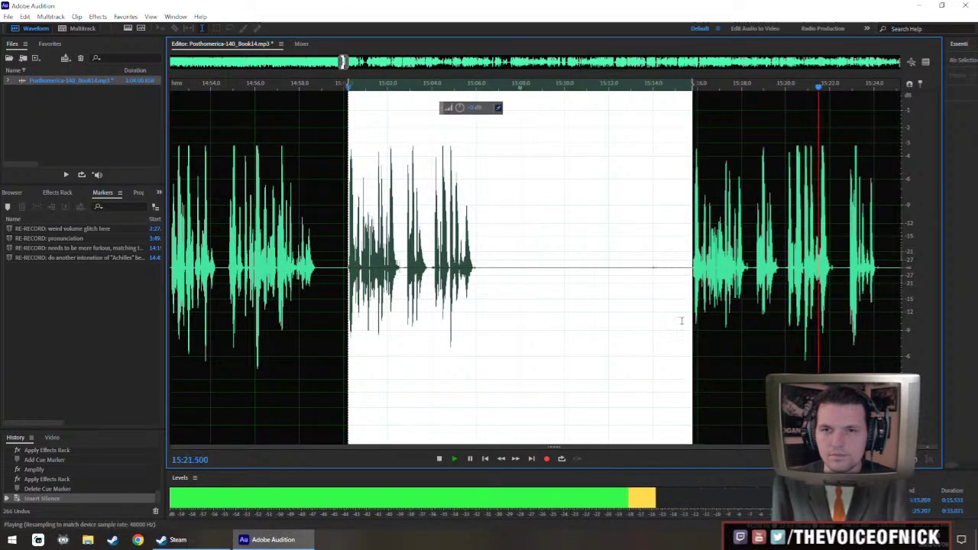
key("Delete")
left_click(290, 218)
key("space")
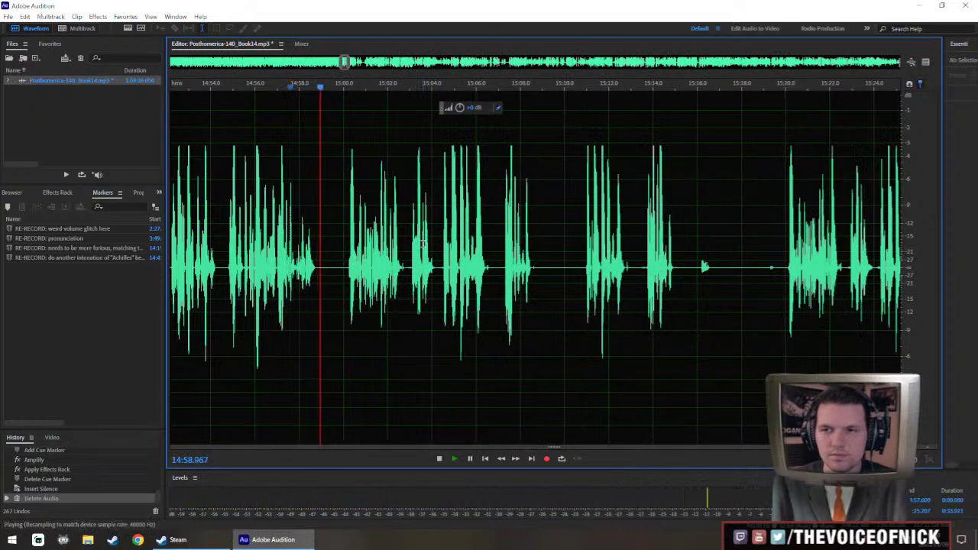
Audition the retake at about 15:20.1 and delete the superseded take from about 15:00.2 up to it.
left_click(788, 275)
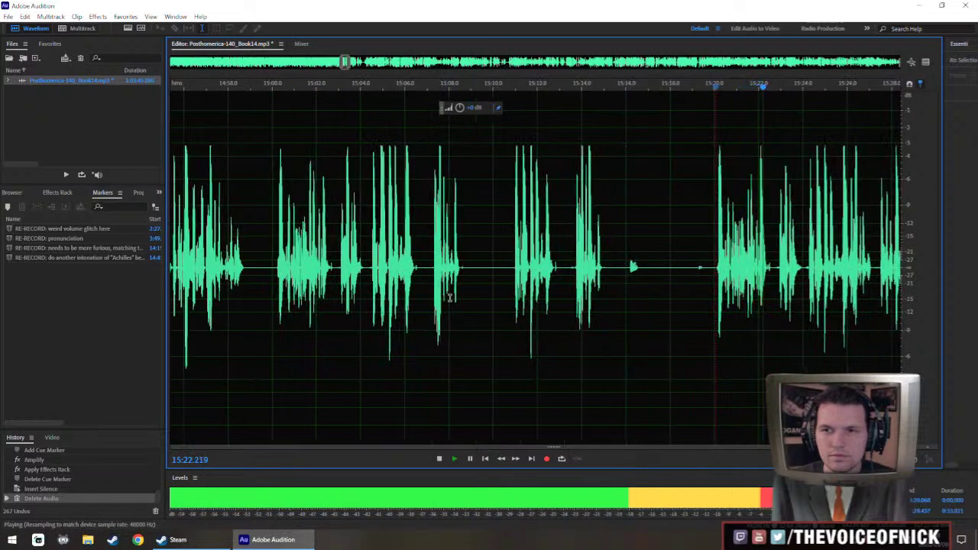
left_click_drag(277, 274, 716, 325)
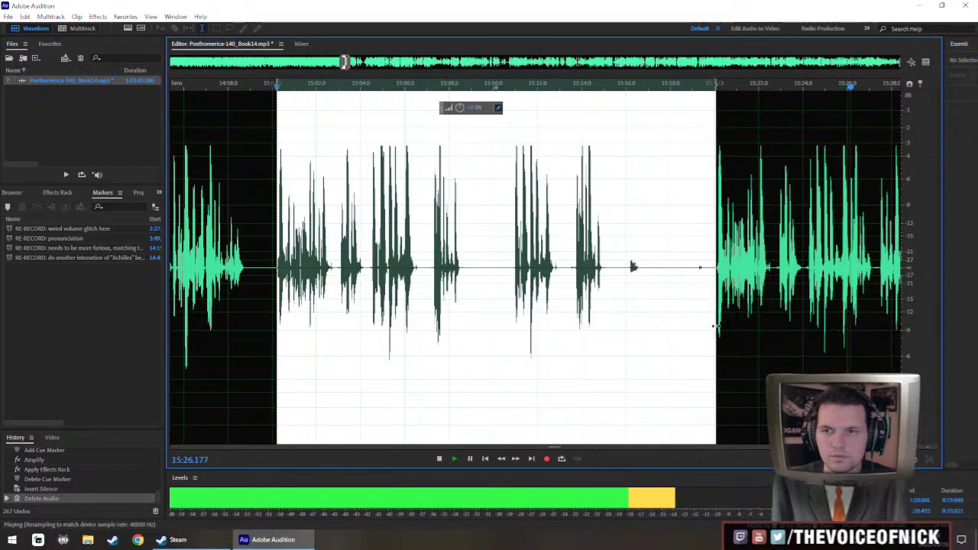
key("Delete")
Play back the narration from about 14:57.2 across the new join and follow the playhead in the waveform.
key("space")
key("ctrl+backslash")
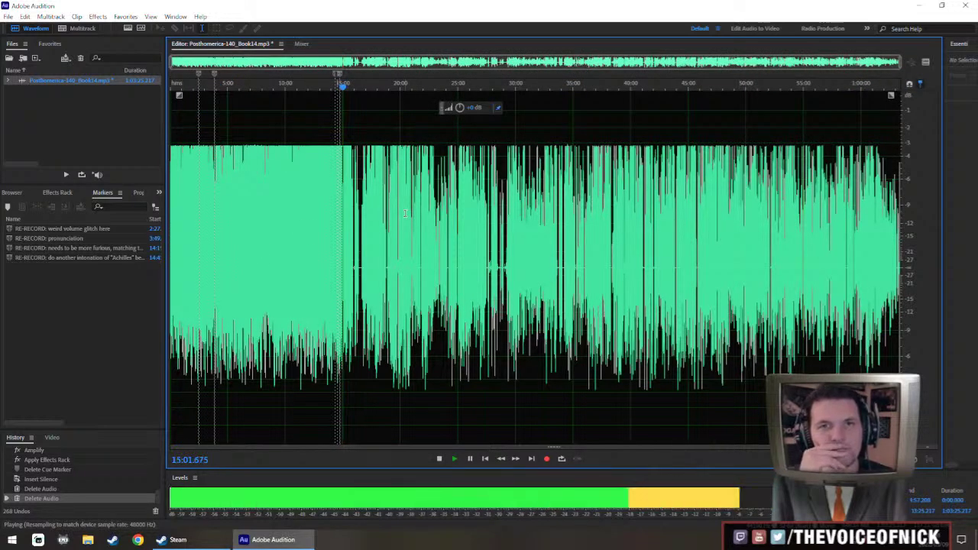
scroll(405, 214, "up", 10)
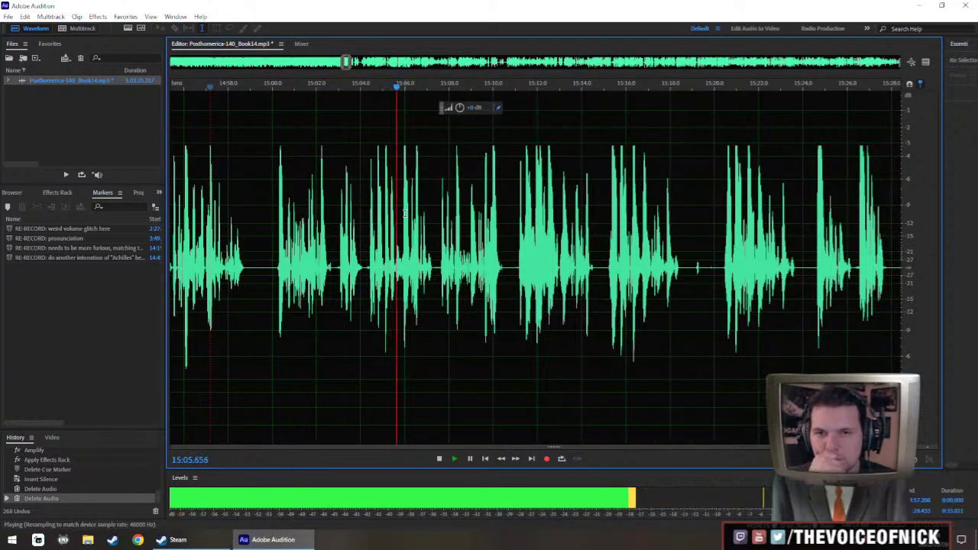
scroll(405, 214, "down", 2)
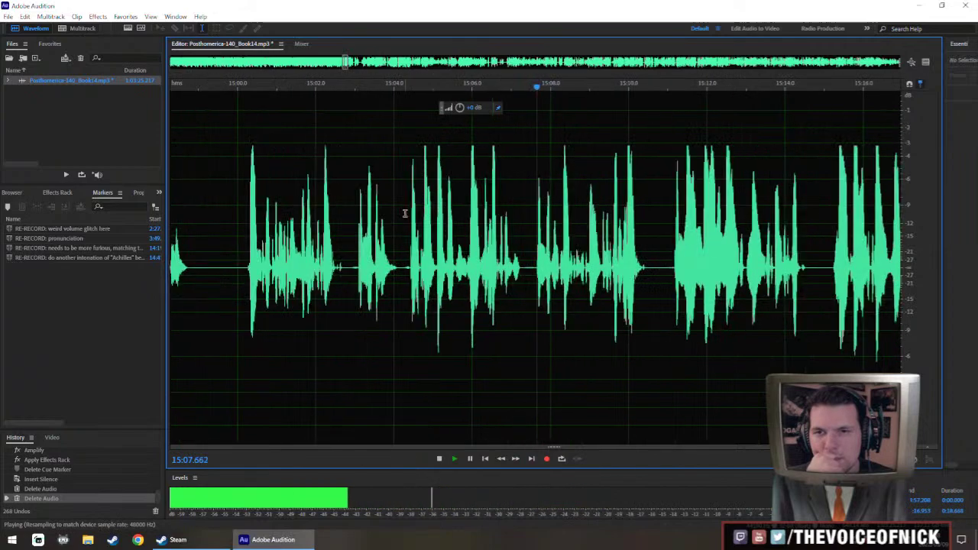
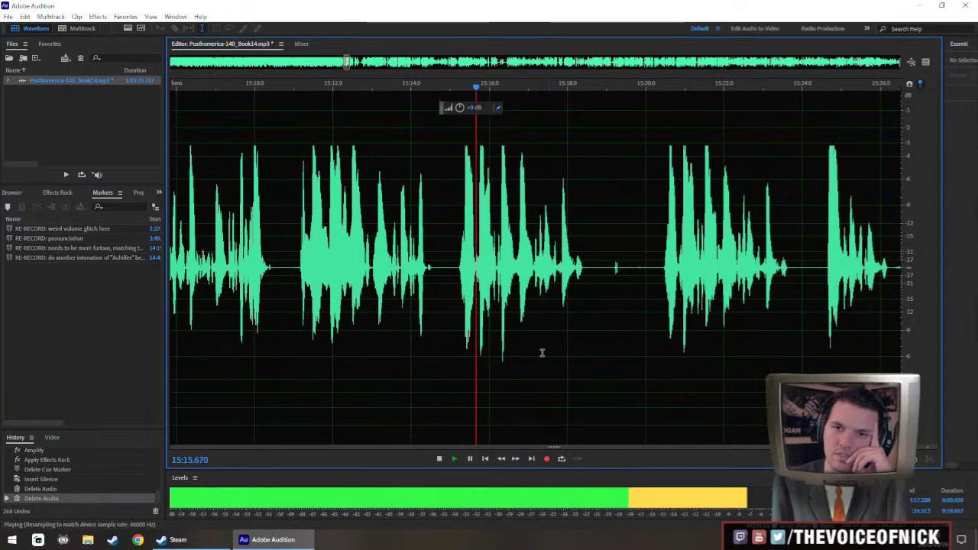
Trim about 0.2 s from the pause at about 15:10.6 and play back the join from about 15:08.7.
left_click(249, 275)
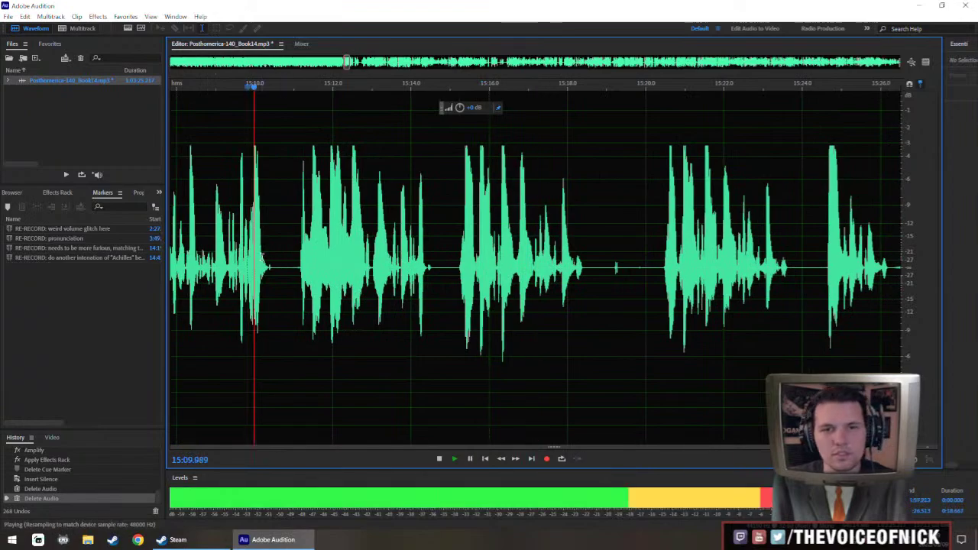
key("space")
left_click(317, 288)
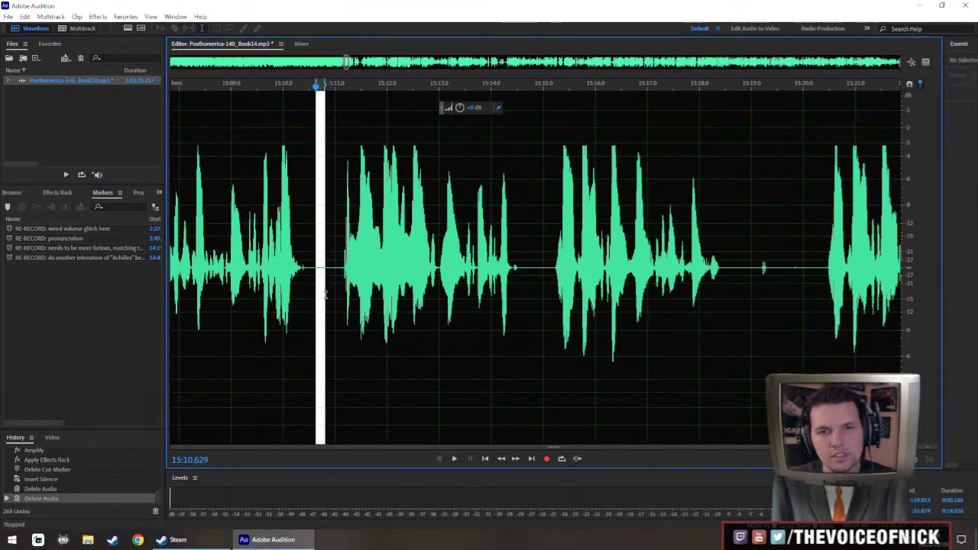
scroll(325, 295, "down", 2)
key("space")
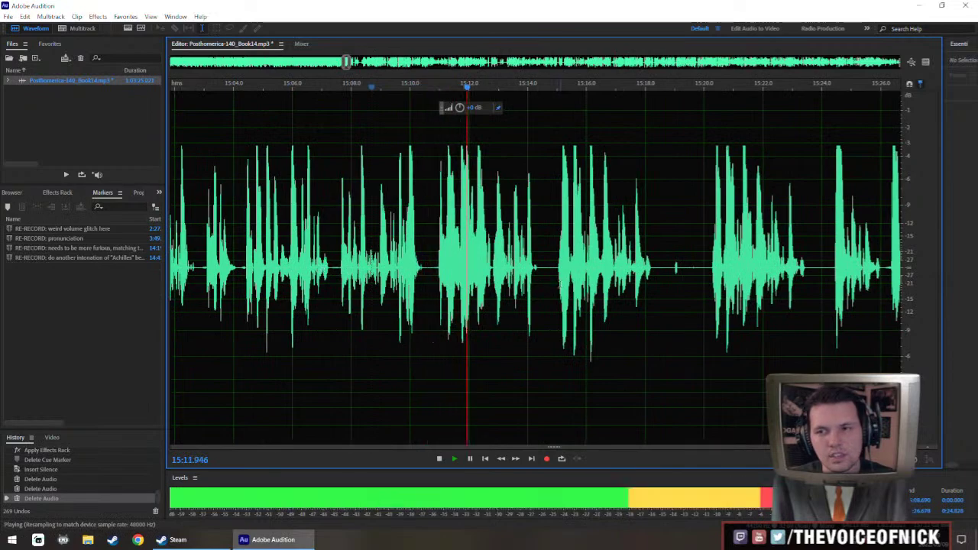
Lengthen the pause at about 15:14.4 by duplicating about 0.2 s of its silence, and play back from about 15:13.2.
scroll(560, 284, "up", 2)
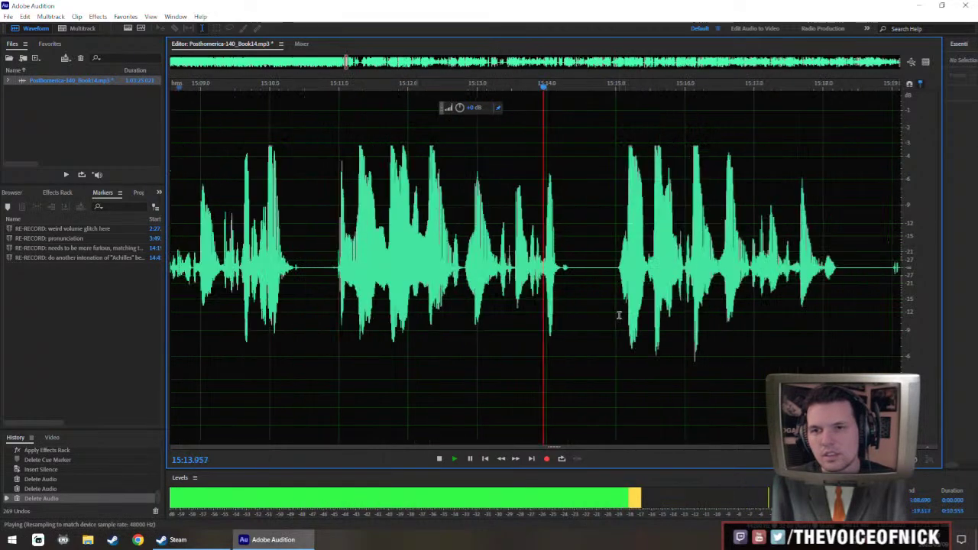
left_click_drag(597, 306, 460, 345)
key("space")
left_click_drag(419, 289, 432, 304)
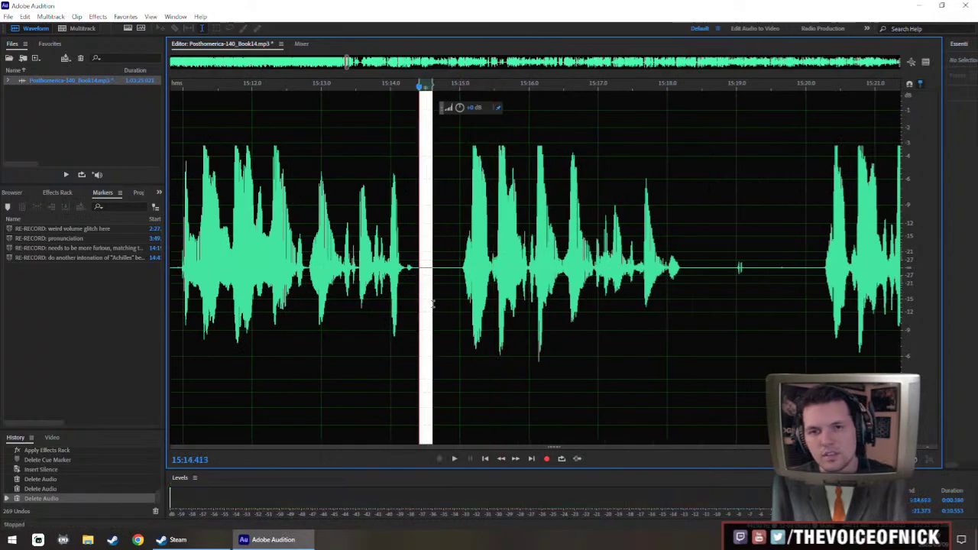
key("ctrl+c")
left_click(424, 299)
key("ctrl+v")
key("space")
scroll(372, 260, "down", 3)
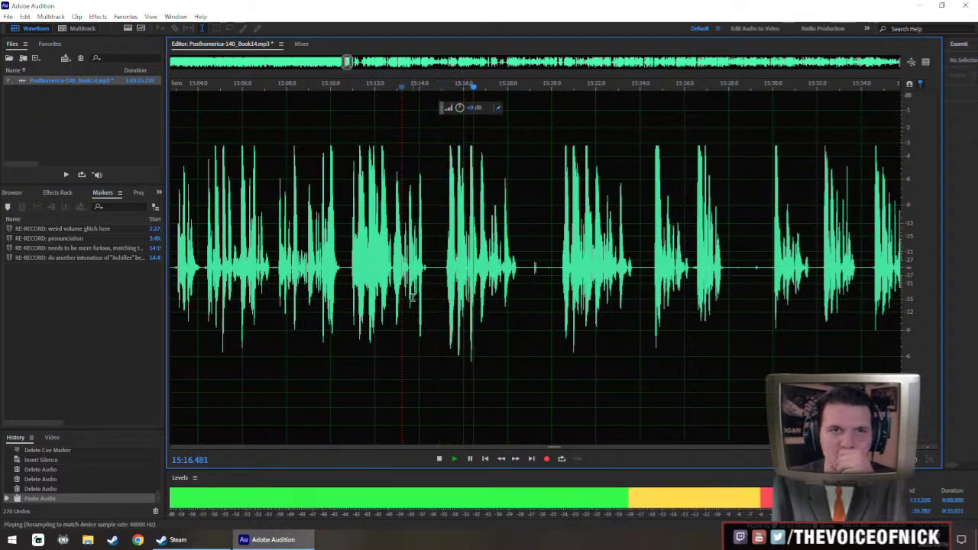
Amplify the quiet phrase ending from about 15:17.1 to 15:18.5 and play back the narration.
left_click_drag(557, 314, 468, 308)
scroll(538, 305, "up", 2)
key("space")
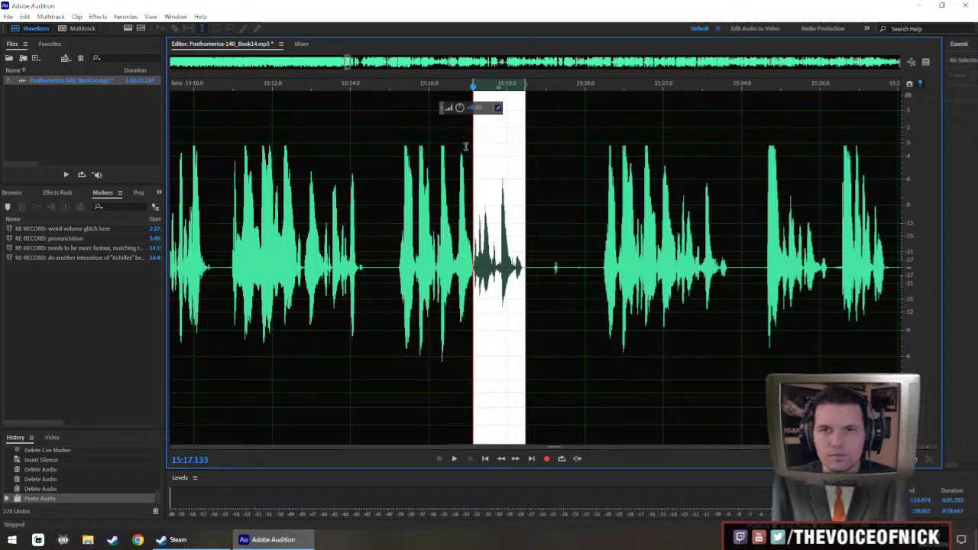
left_click(426, 204)
key("space")
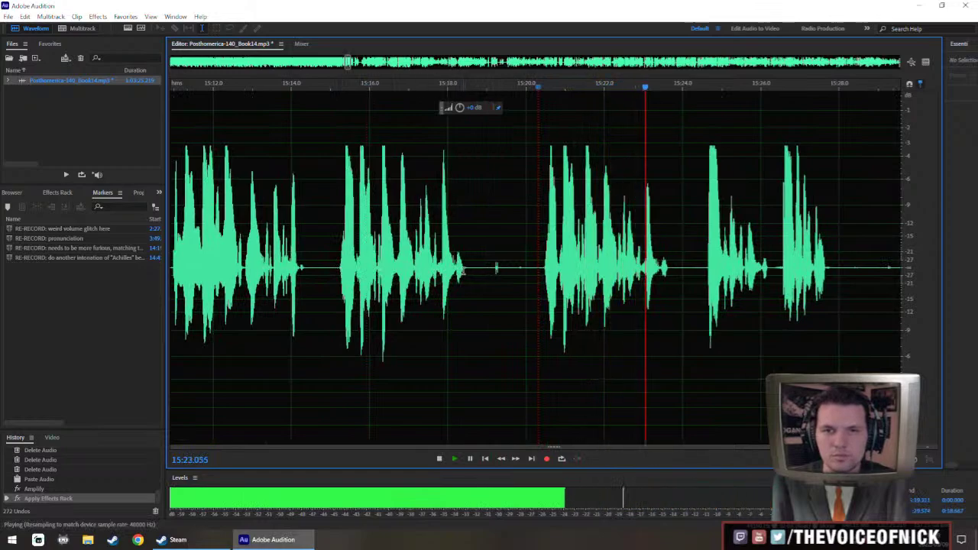
Stop playback and delete the superseded take and its leading gap from about 15:18.4 to 15:23.6.
key("space")
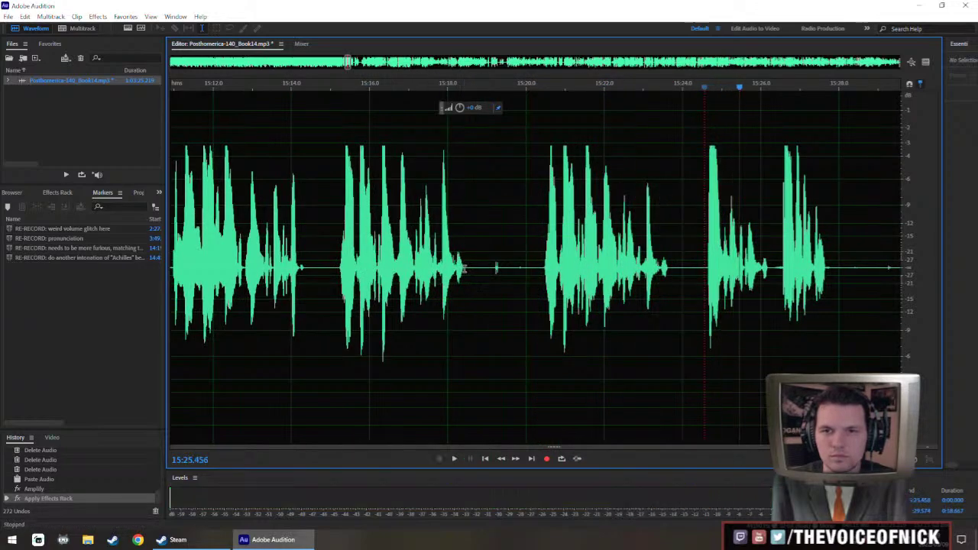
left_click_drag(465, 256, 668, 316)
key("Delete")
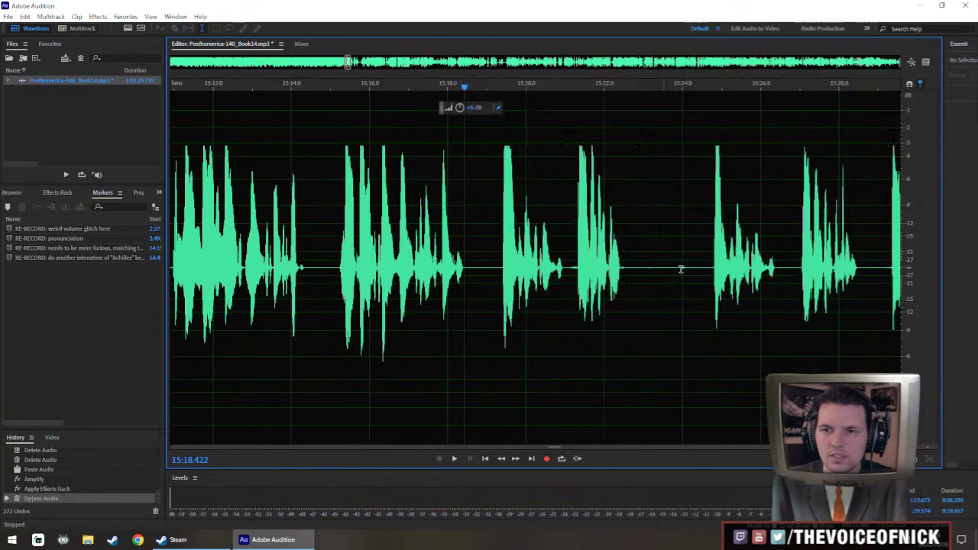
Spot-check the narration at about 15:29.2 and 15:15.1, and play back across the new join from about 15:11.6.
scroll(692, 268, "down", 2)
left_click(763, 290)
key("space")
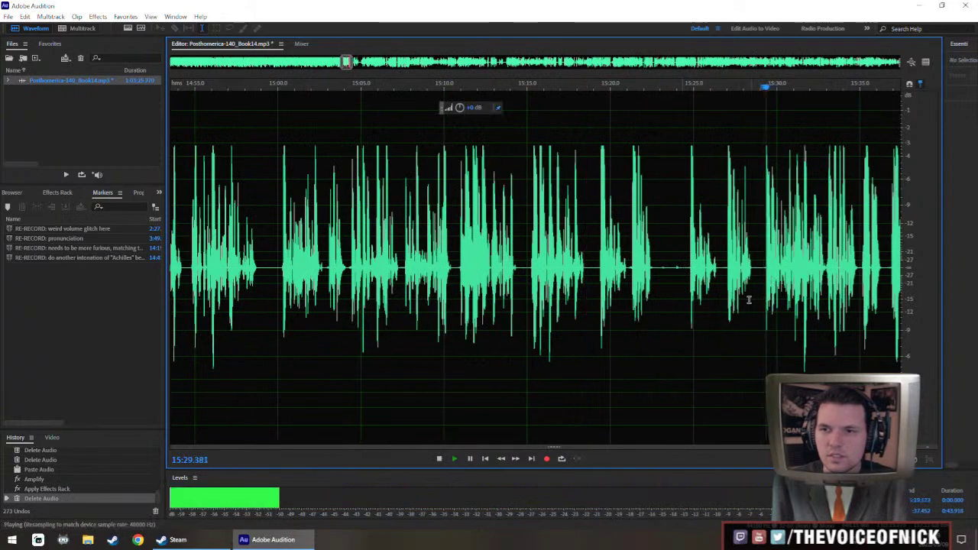
left_click(530, 260)
key("space")
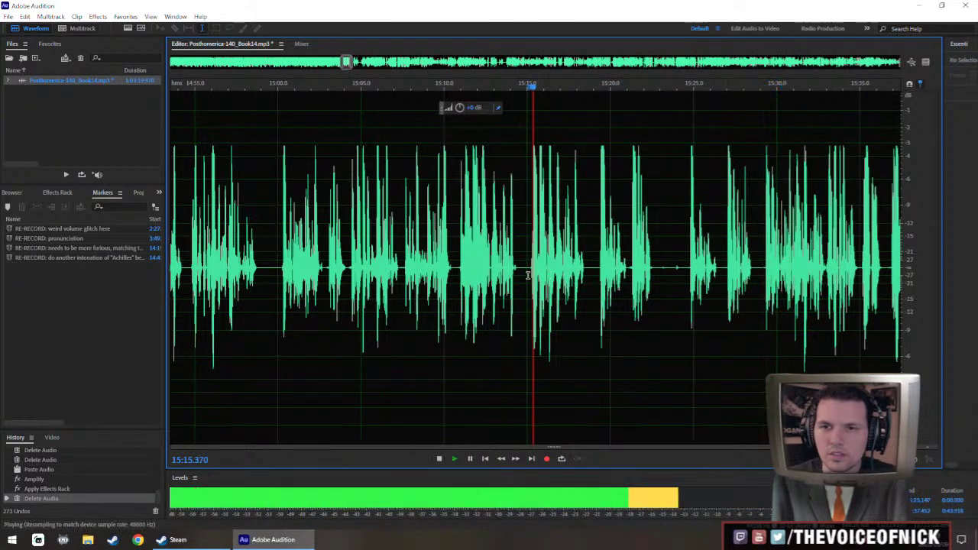
left_click(474, 266)
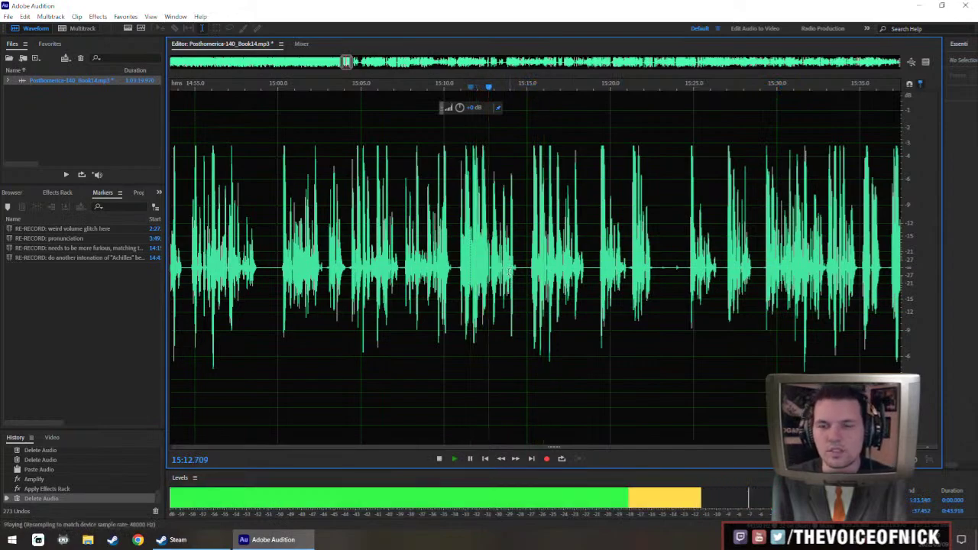
key("backslash")
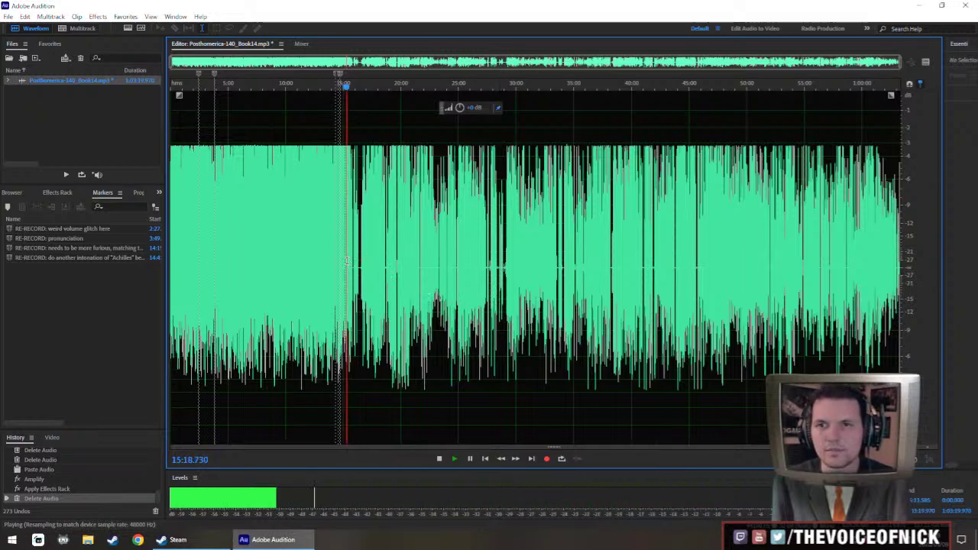
Audition the retake at about 15:24.6, delete the superseded take from about 15:19.4 up to it, and replay from about 15:16.3.
scroll(347, 262, "up", 10)
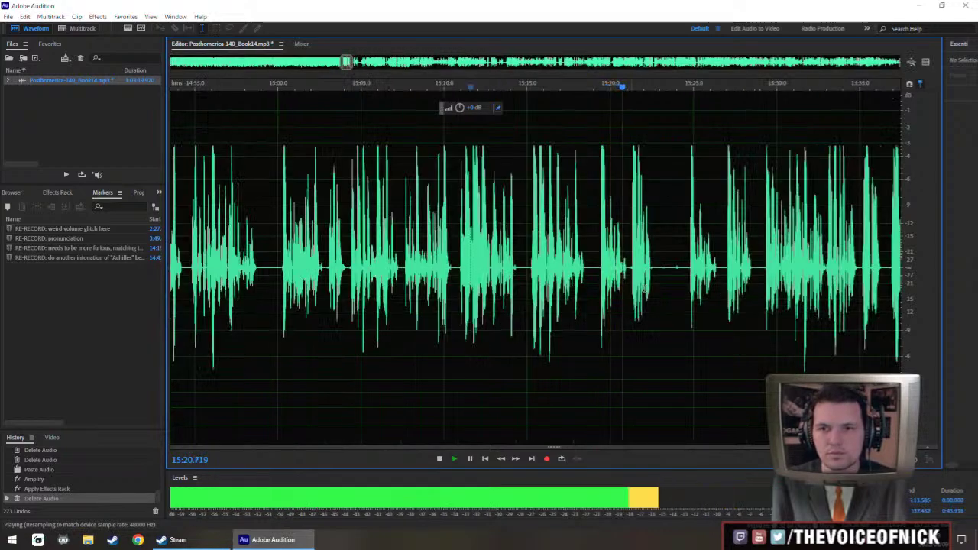
scroll(654, 304, "up", 4)
left_click(751, 263)
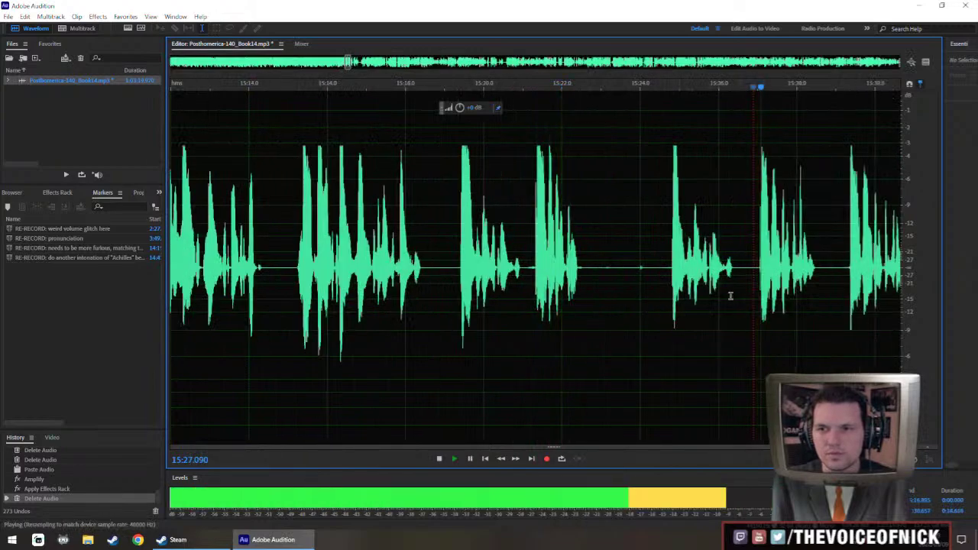
left_click(670, 273)
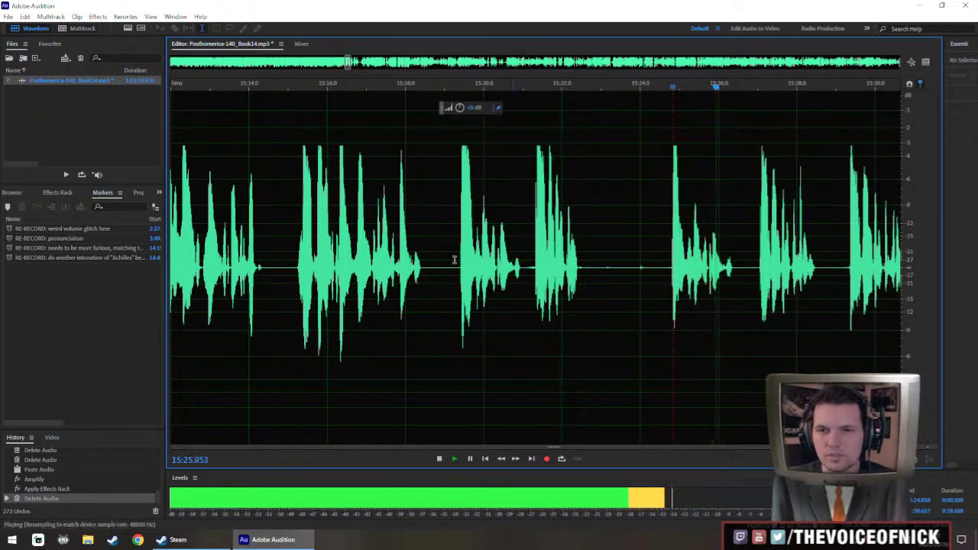
left_click(662, 282)
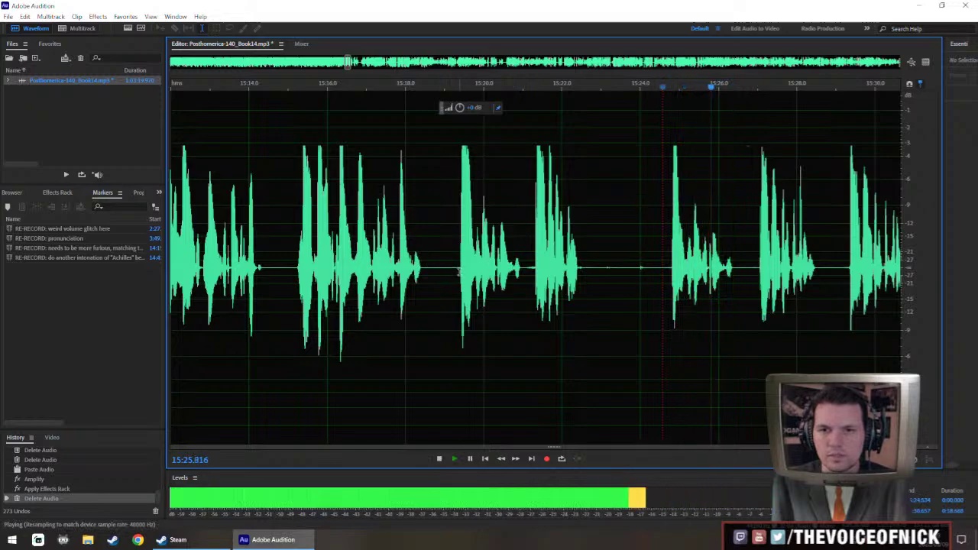
left_click_drag(459, 271, 665, 263)
key("Delete")
left_click(338, 220)
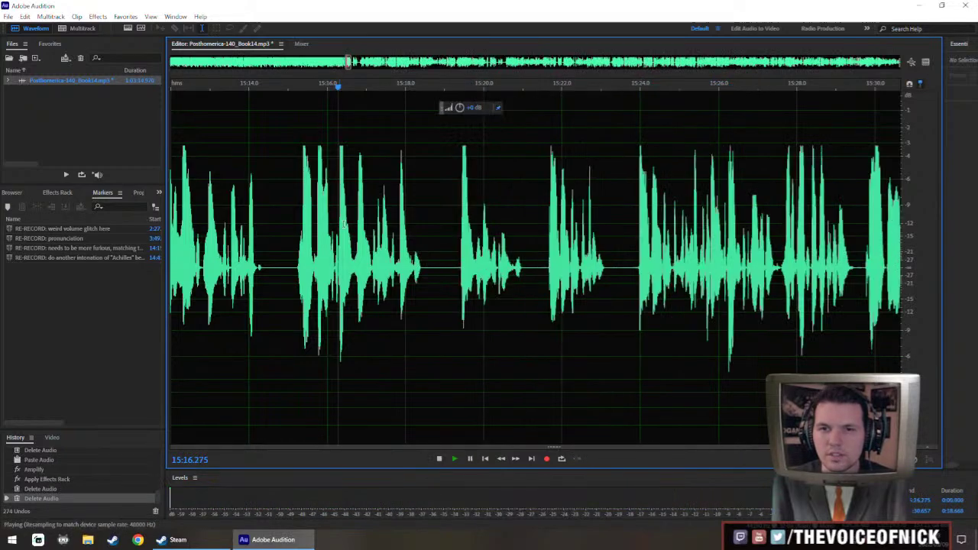
key("space")
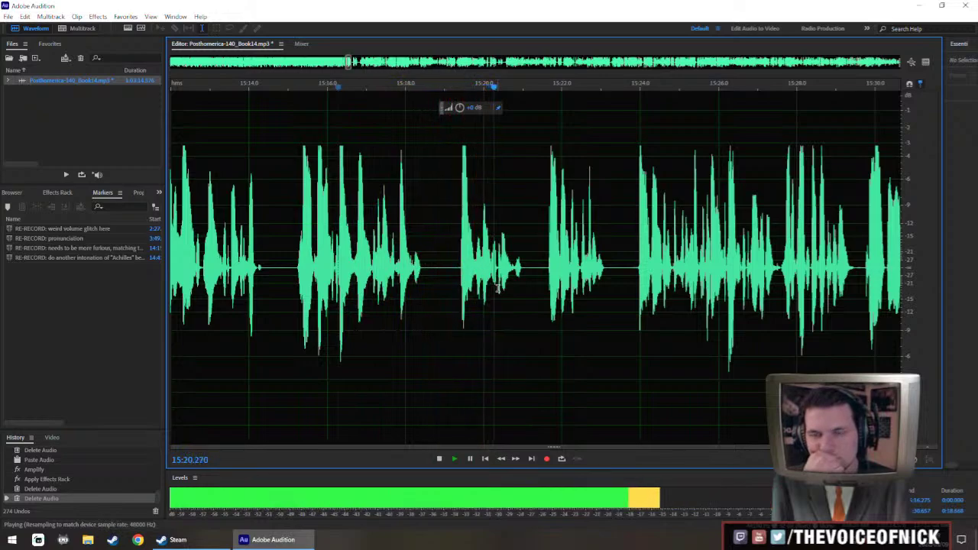
Delete the phrase and trailing gap from about 15:21.6 to 15:23.9 and play back from about 15:20.0.
scroll(497, 289, "up", 1)
left_click_drag(572, 266, 690, 321)
key("Delete")
key("space")
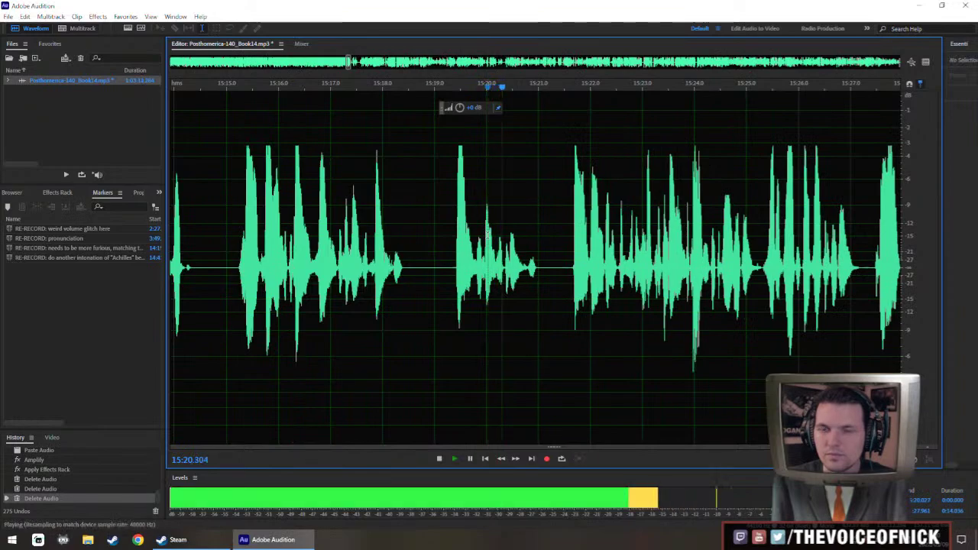
scroll(413, 283, "down", 1)
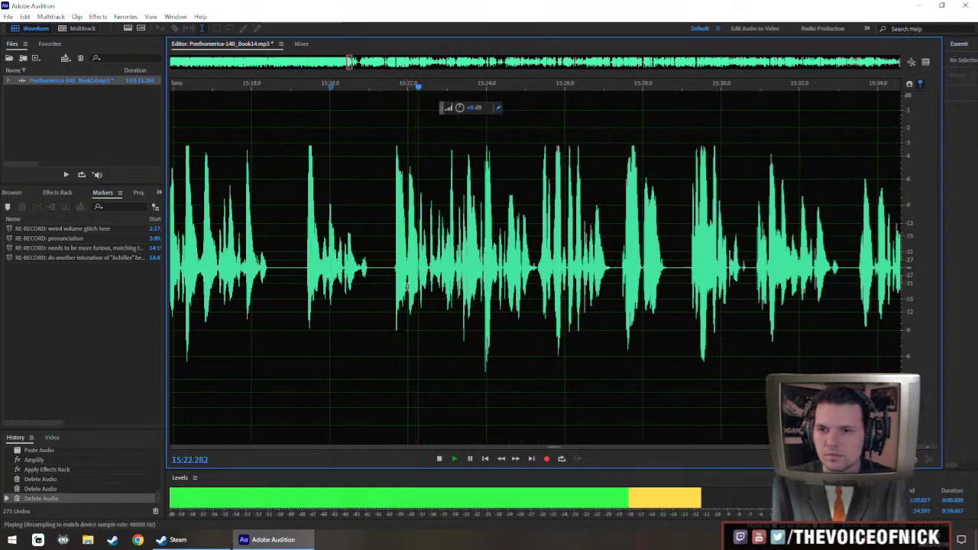
Trim a sliver from the pause at about 15:21.3 and play back the join from about 15:19.3.
key("space")
left_click_drag(381, 282, 385, 277)
key("Delete")
left_click(300, 221)
key("space")
scroll(308, 239, "down", 1)
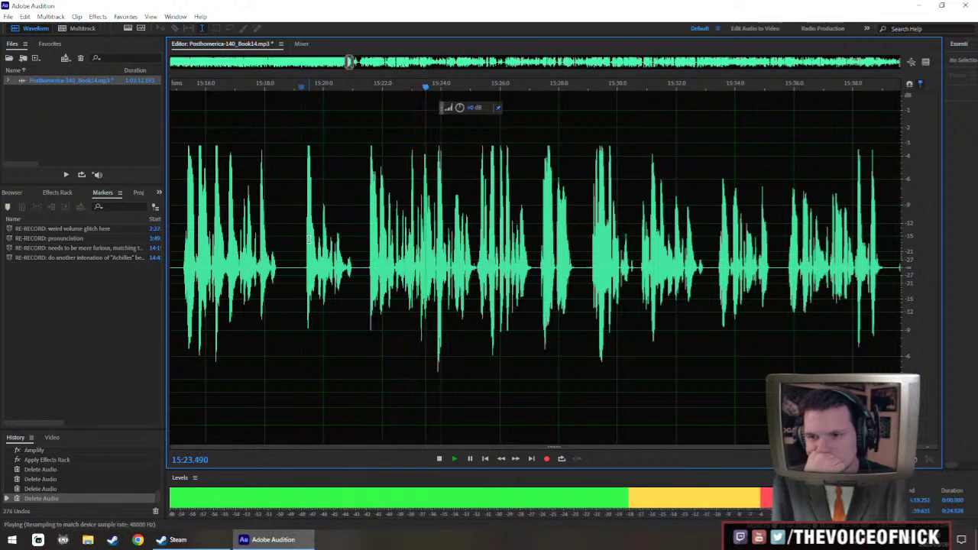
Amplify the quiet passage from about 15:30.8 to 15:40.4 and play it back from about 15:29.1.
scroll(309, 239, "up", 2)
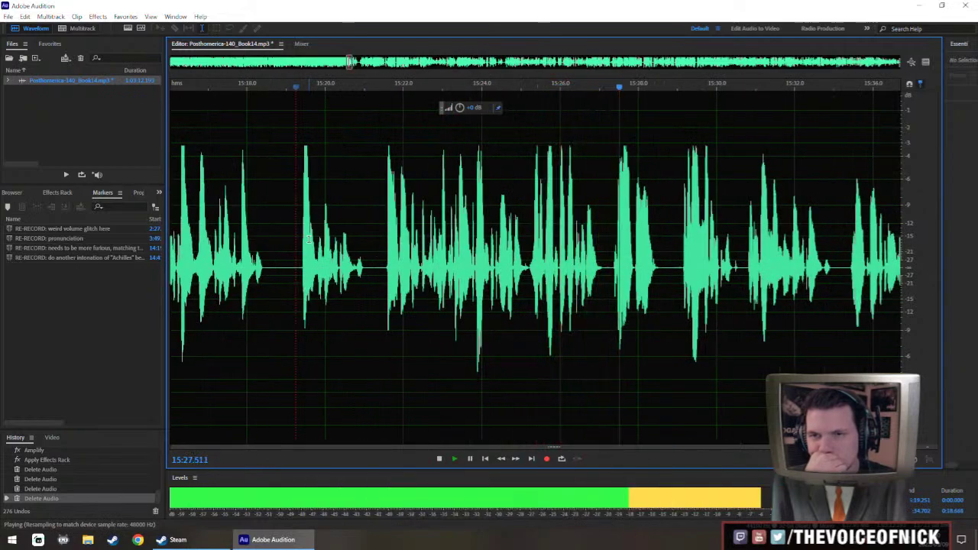
scroll(308, 239, "down", 1)
scroll(557, 243, "up", 2)
left_click_drag(549, 252, 659, 267)
scroll(459, 282, "down", 2)
key("space")
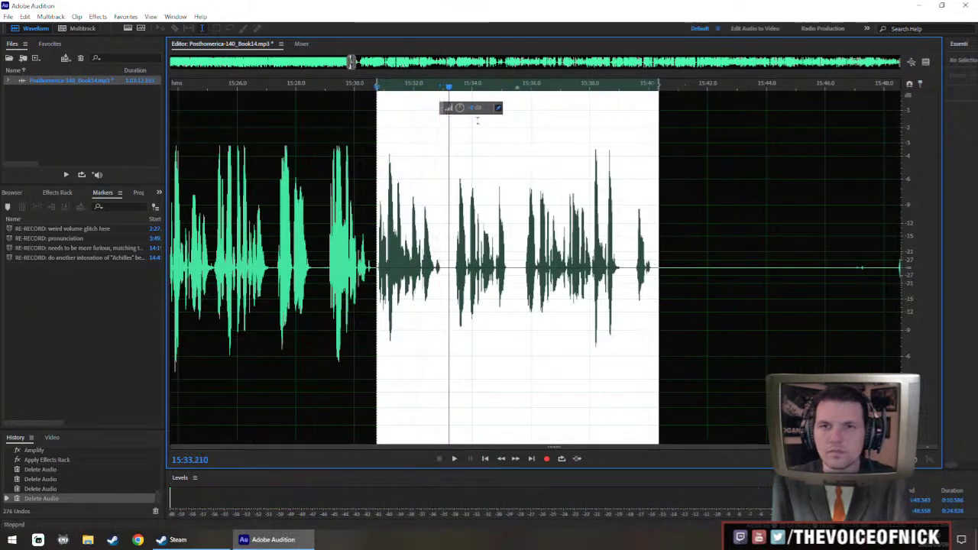
left_click_drag(463, 109, 453, 134)
key("space")
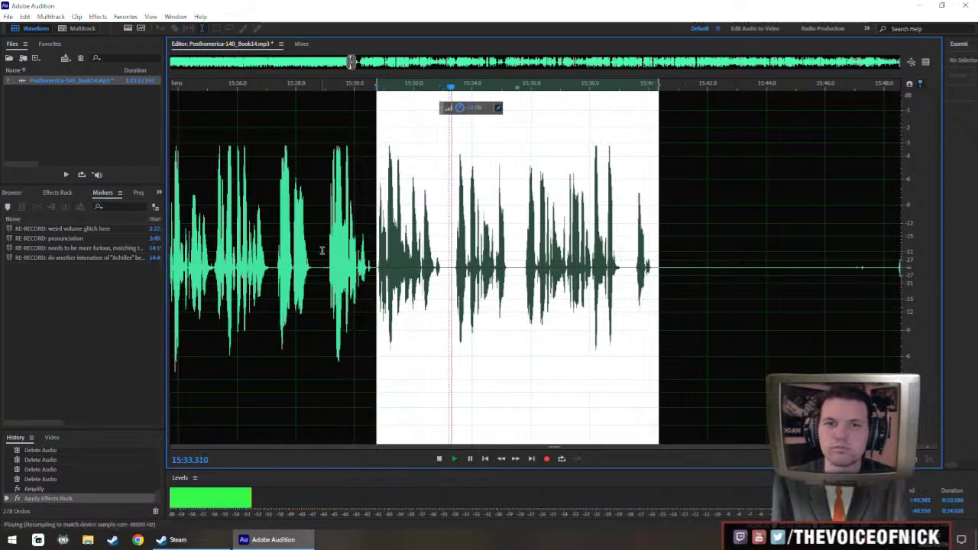
left_click(330, 214)
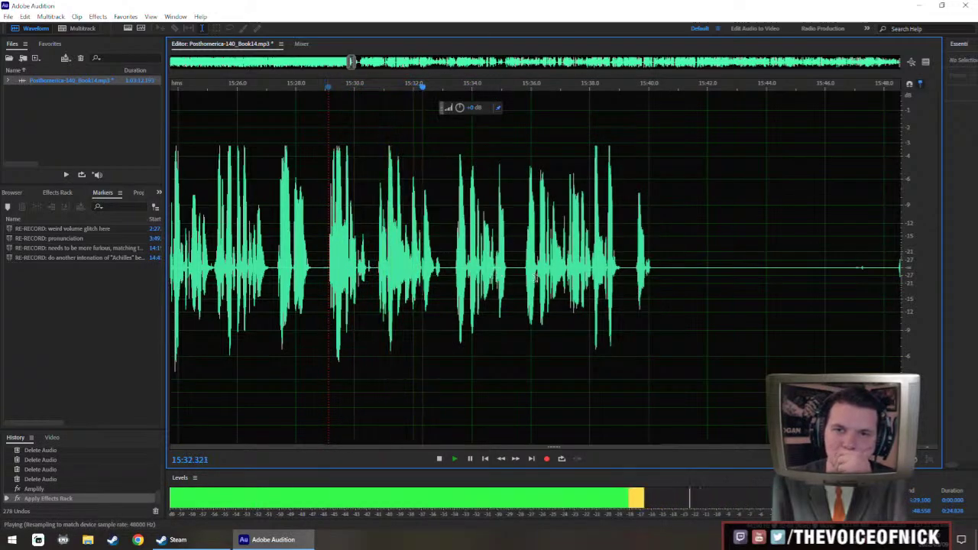
Delete the superseded phrase from about 15:33.5 to 15:35.4 and play back the join from about 15:31.1.
scroll(480, 303, "up", 2)
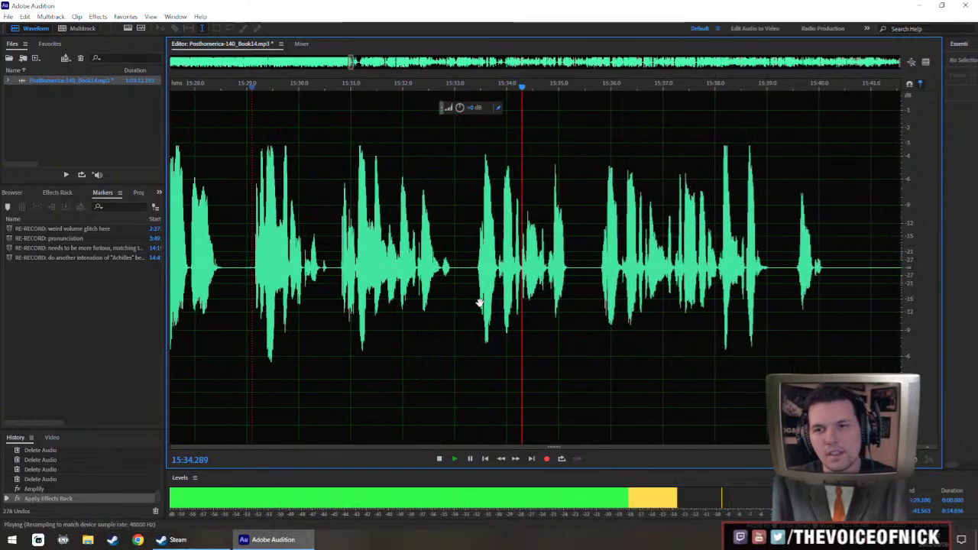
left_click_drag(482, 306, 582, 322)
key("Delete")
left_click(364, 305)
key("space")
key("backslash")
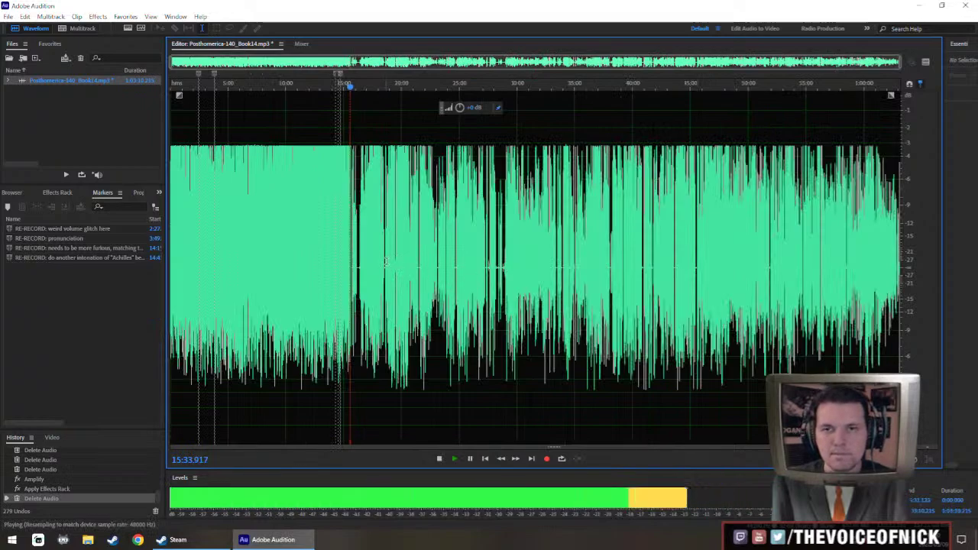
Trim about 0.1 s from the pause just after 15:33 and play back across it from about 15:31.9.
key("backslash")
key("space")
left_click_drag(477, 284, 483, 283)
key("Delete")
key("space")
key("backslash")
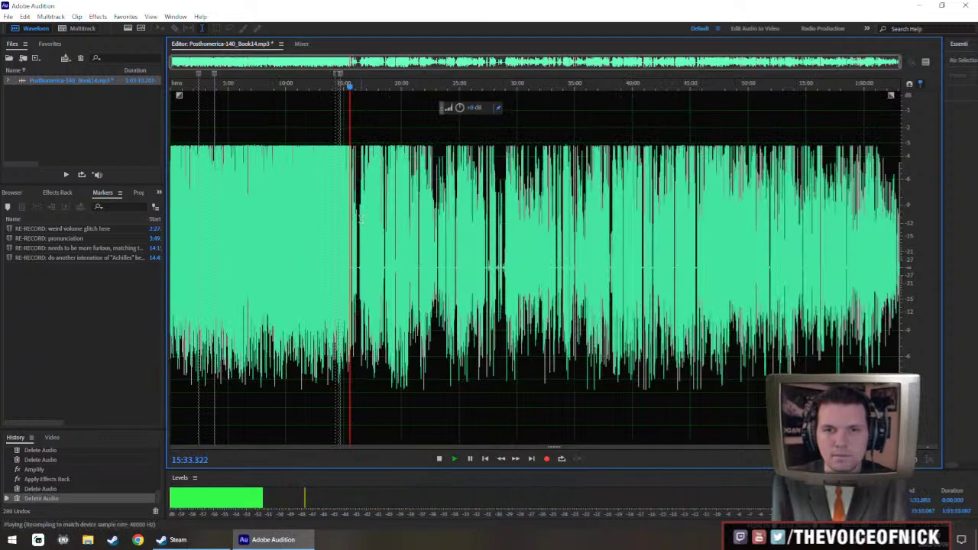
scroll(364, 220, "up", 8)
left_click(406, 269)
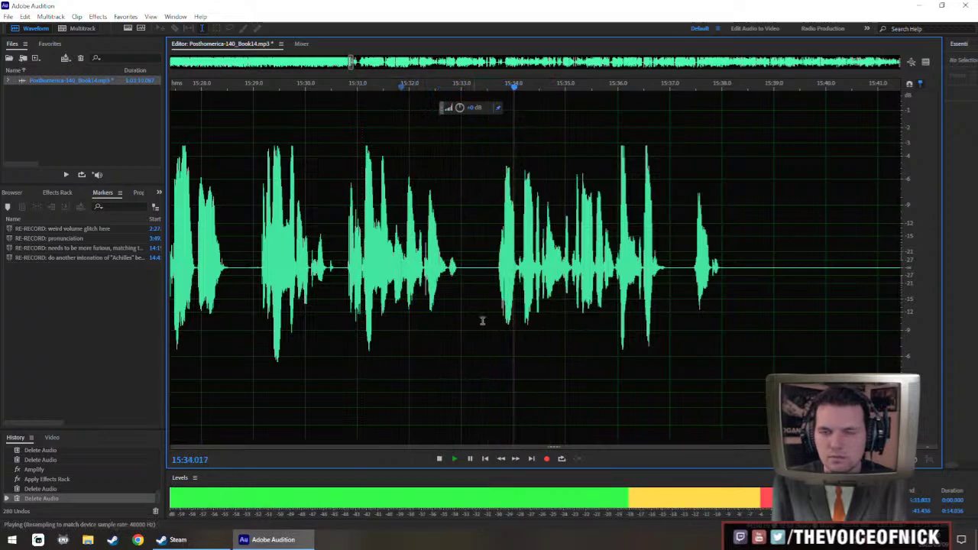
Try a further trim of the pause at about 15:33.2, audition it from about 15:30.5, and undo that deletion.
key("space")
left_click(477, 289)
key("Delete")
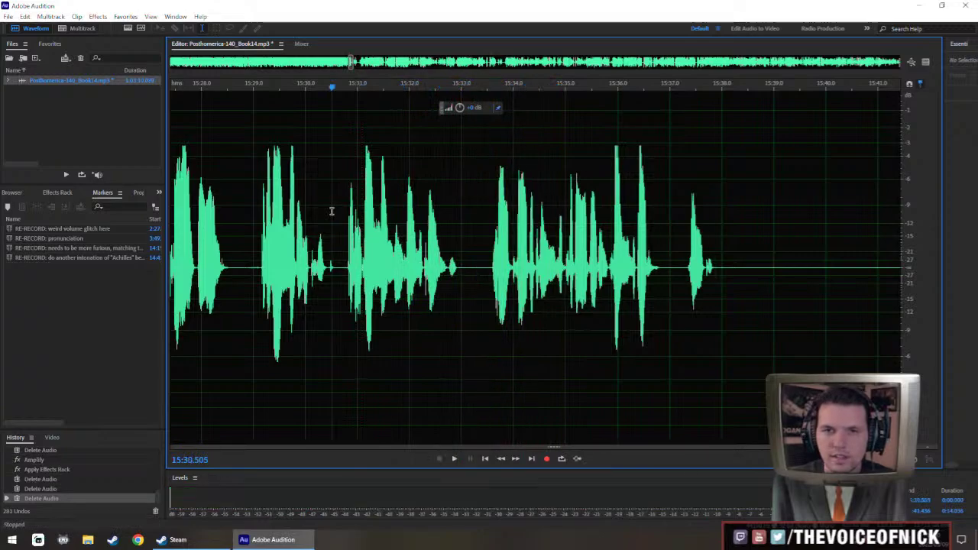
left_click(332, 212)
key("space")
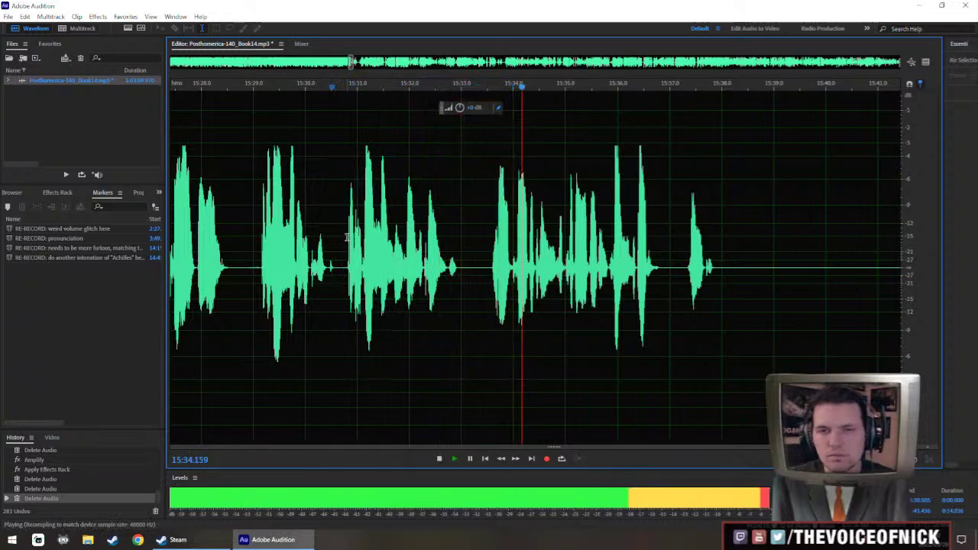
key("space")
key("ctrl+z")
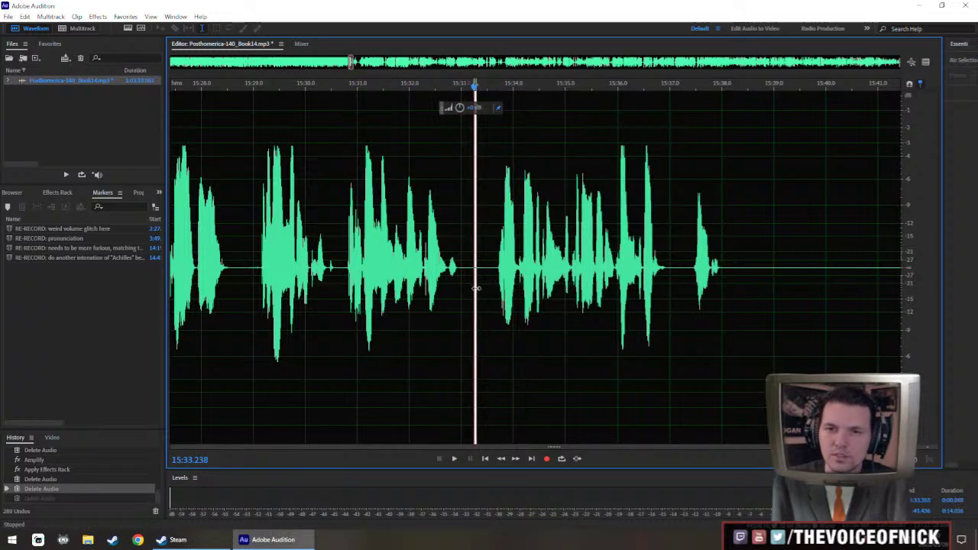
Trim about 0.05 s from the pause at about 15:33.2 and play back across it from about 15:30.2.
key("Delete")
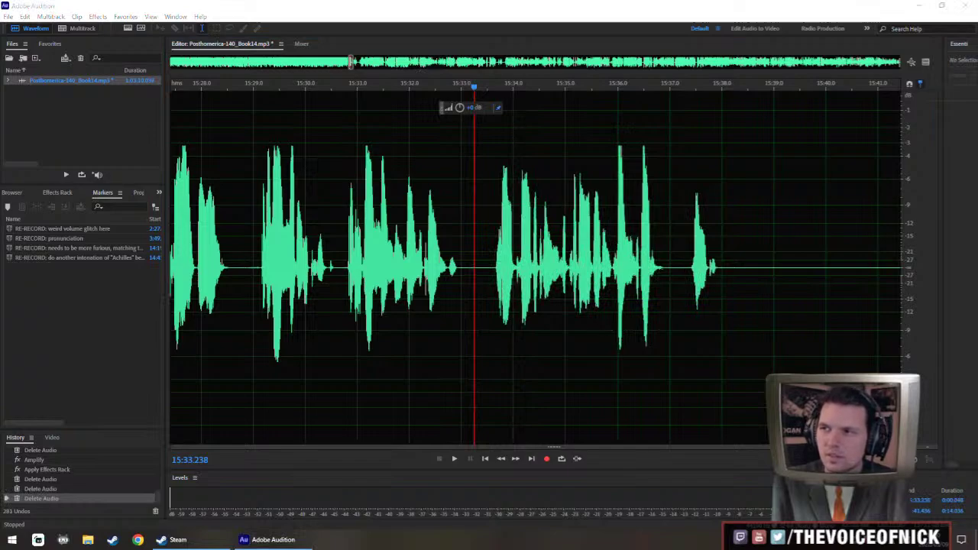
left_click(314, 232)
key("space")
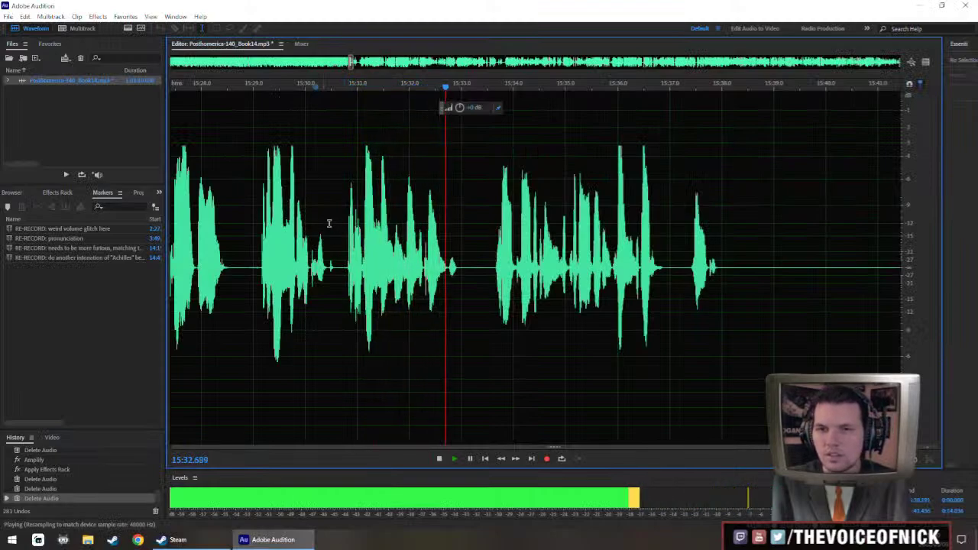
scroll(656, 275, "down", 4)
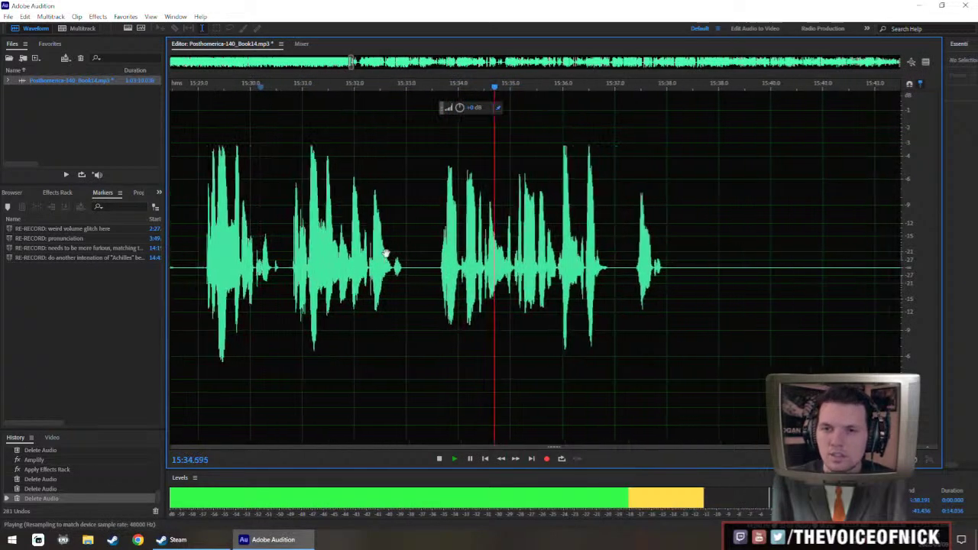
Audition the next take from about 15:48.4, delete the superseded audio from about 15:33.6 to 15:48.4, and play back the join.
scroll(519, 248, "up", 3)
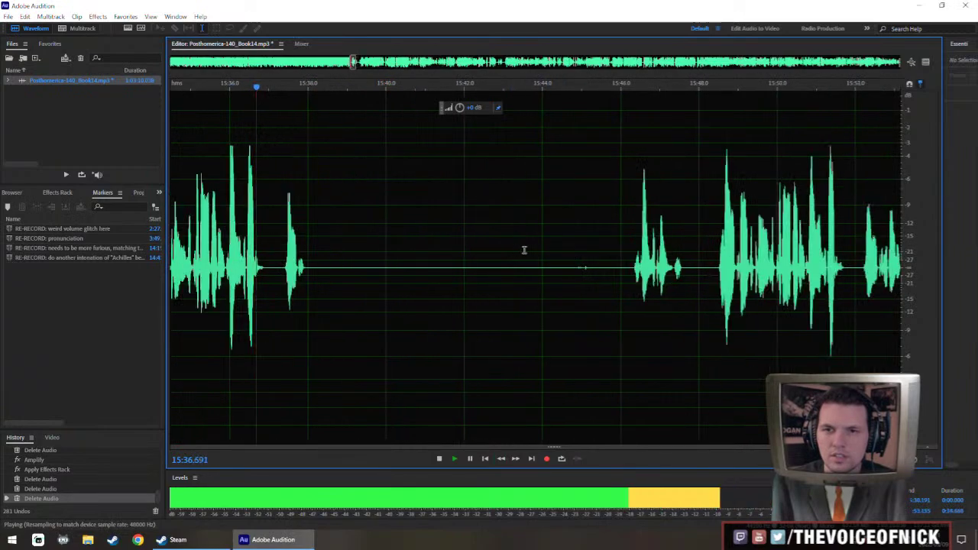
left_click(705, 267)
scroll(705, 267, "down", 3)
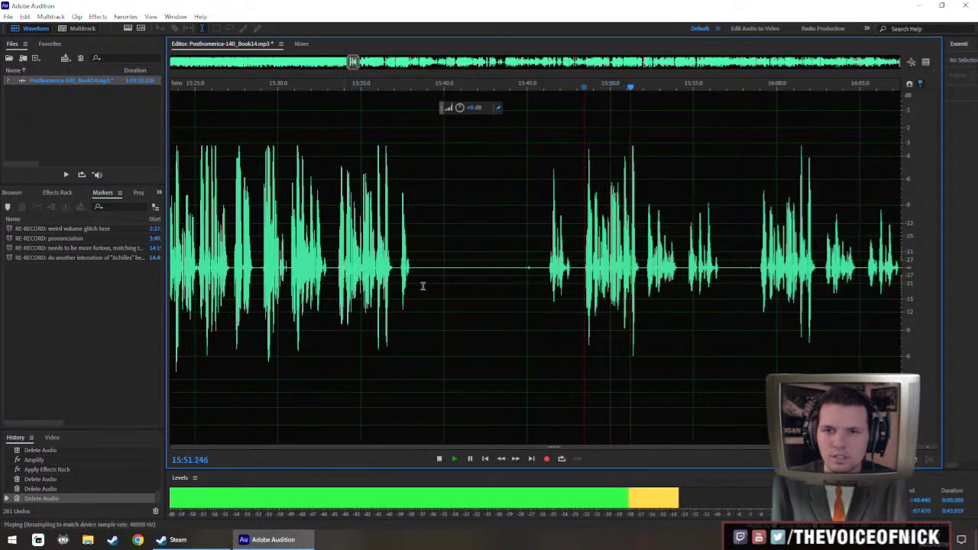
key("space")
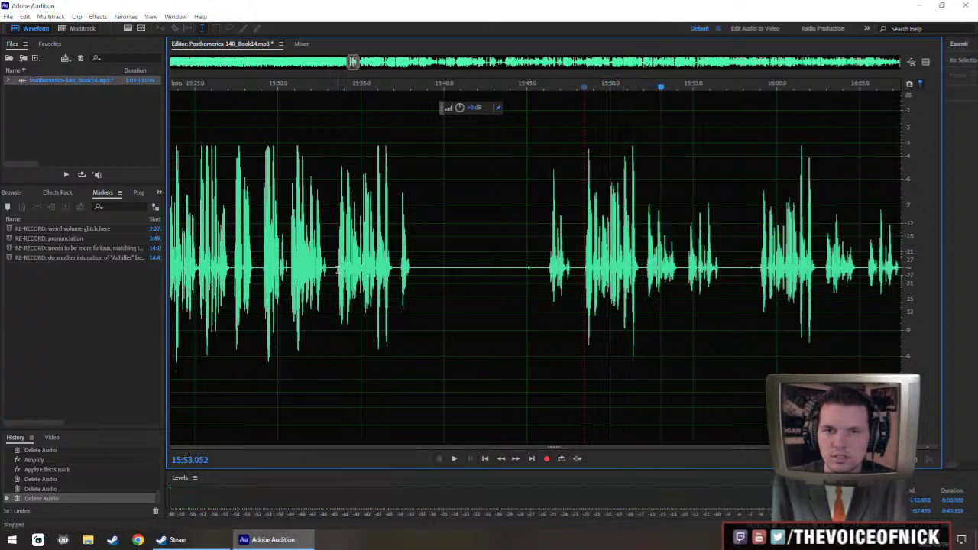
left_click_drag(337, 269, 585, 328)
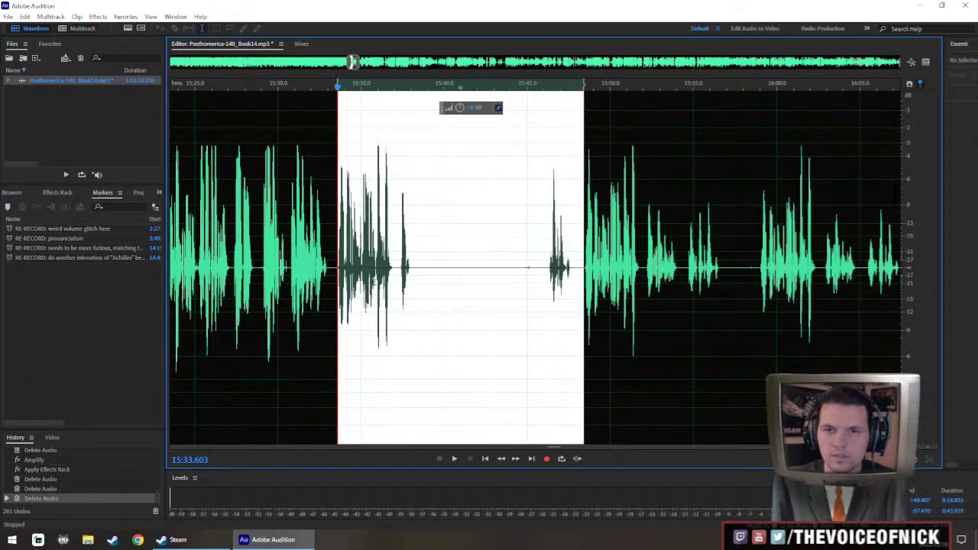
key("Delete")
key("space")
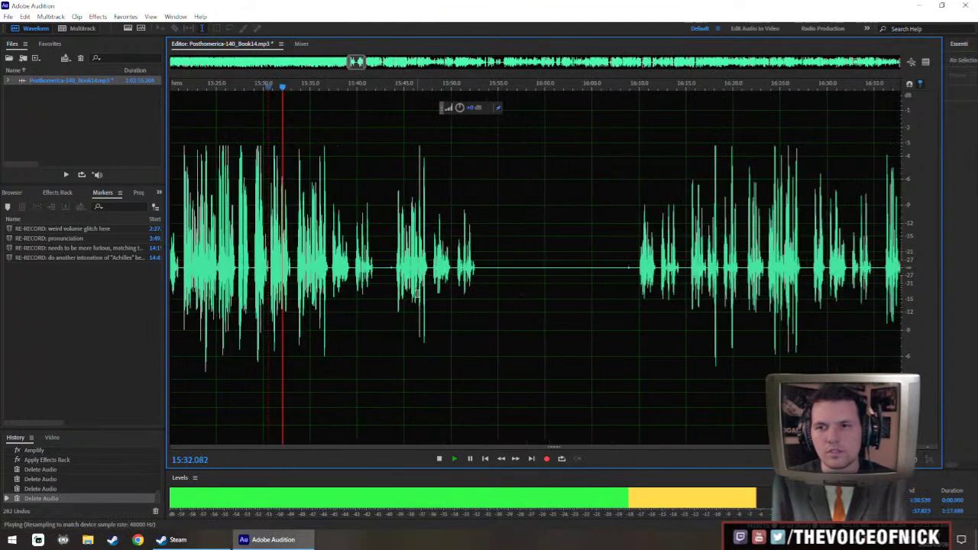
scroll(297, 286, "up", 5)
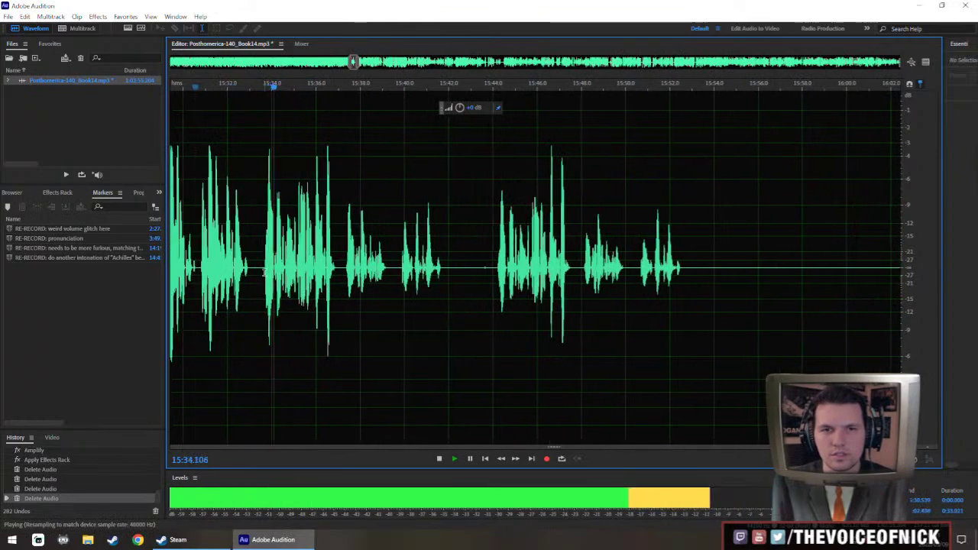
key("space")
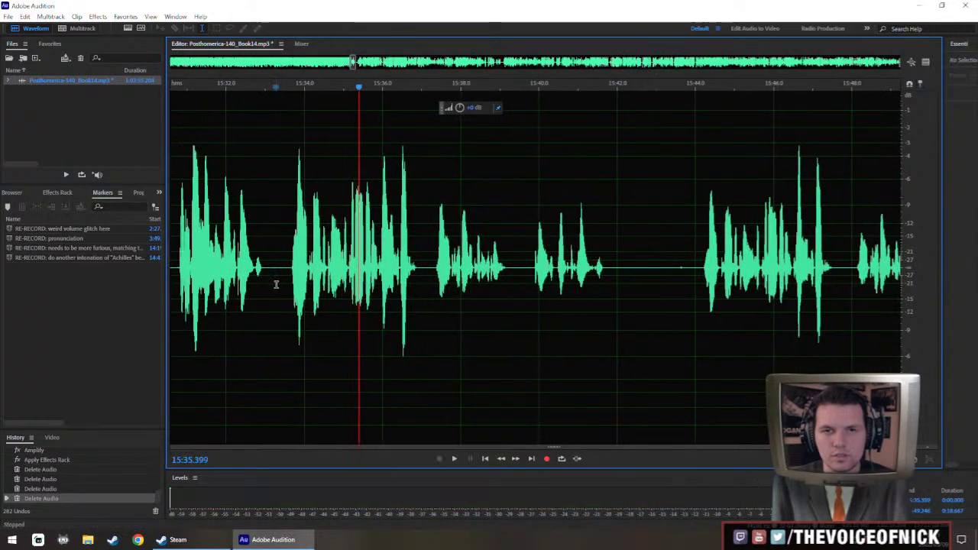
Trim about 0.07 s from the pause at about 15:33.3 and play back across the cut.
key("Delete")
key("space")
key("backslash")
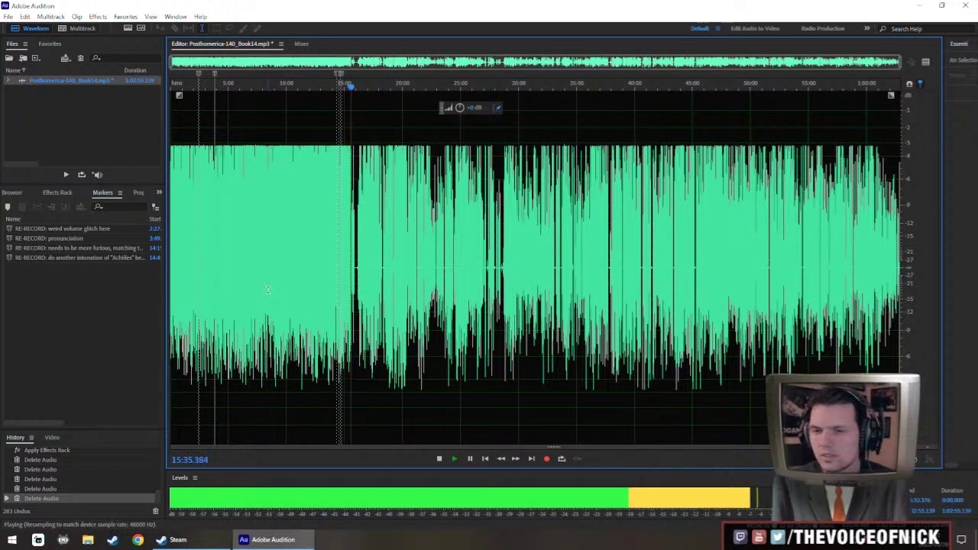
key("backslash")
left_click_drag(475, 309, 391, 306)
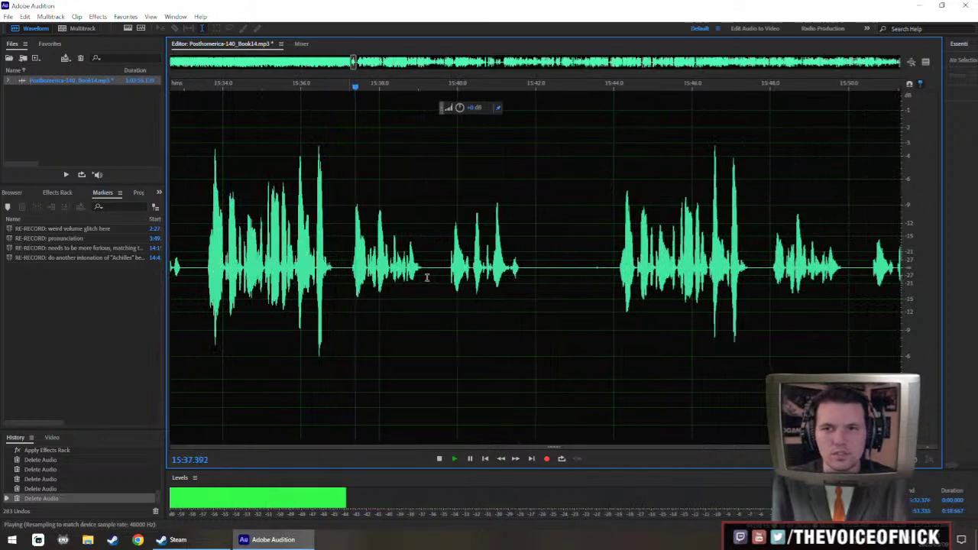
key("space")
Compare the take starting at about 15:44.1 with the earlier one, and delete the earlier take from about 15:33.6.
left_click(619, 274)
key("space")
scroll(461, 260, "down", 1)
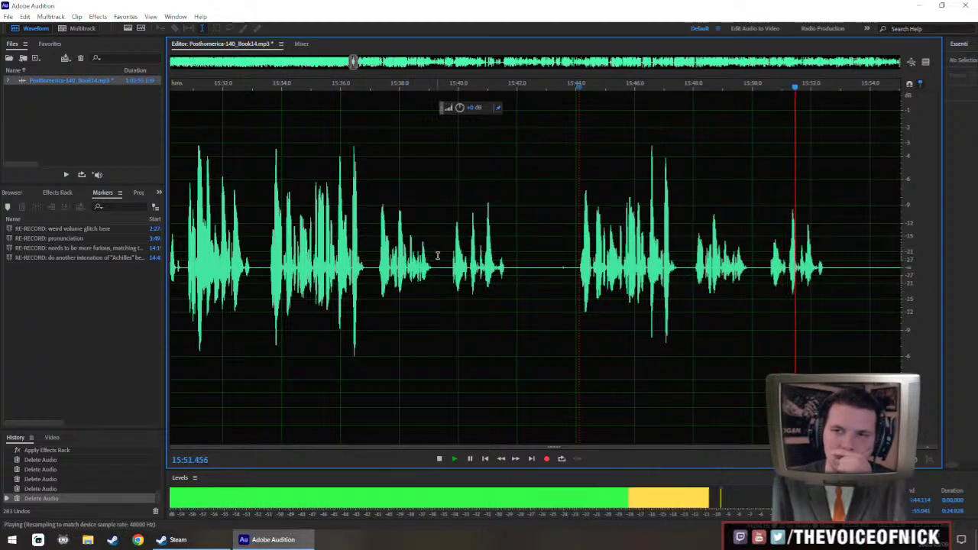
left_click(375, 265)
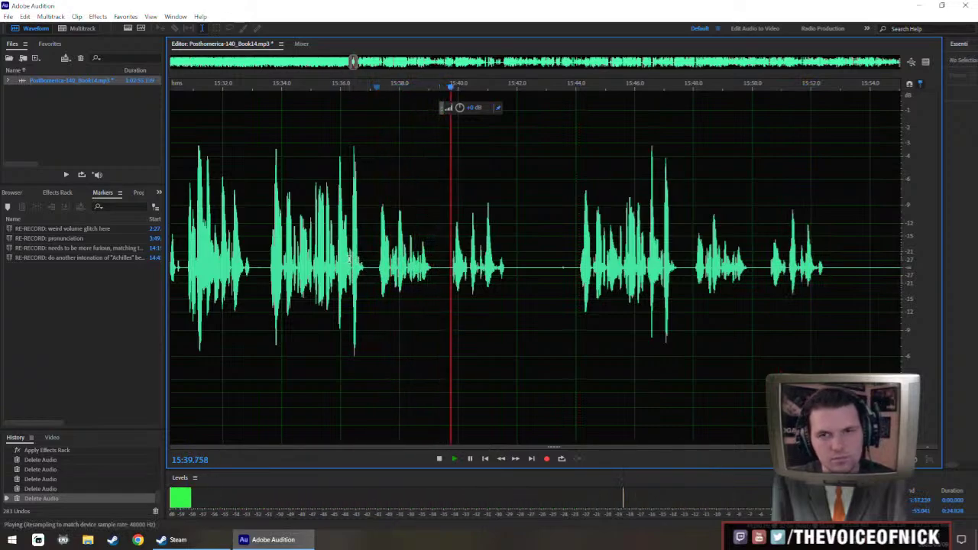
left_click_drag(272, 265, 576, 337)
key("Delete")
Amplify the quiet passage from about 15:33.2 to 16:24.9 and apply the effects rack to it.
scroll(504, 275, "up", 2)
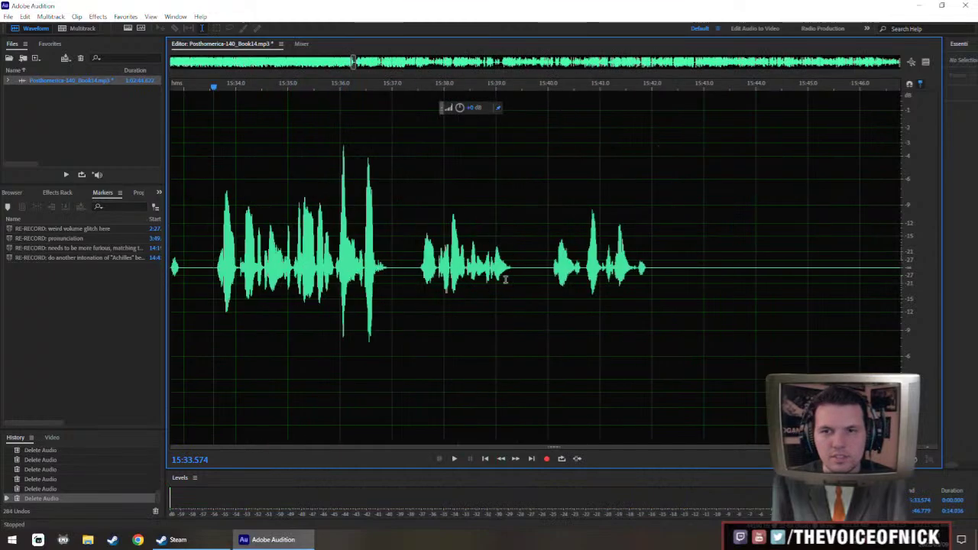
left_click_drag(673, 283, 211, 288)
scroll(210, 288, "down", 3)
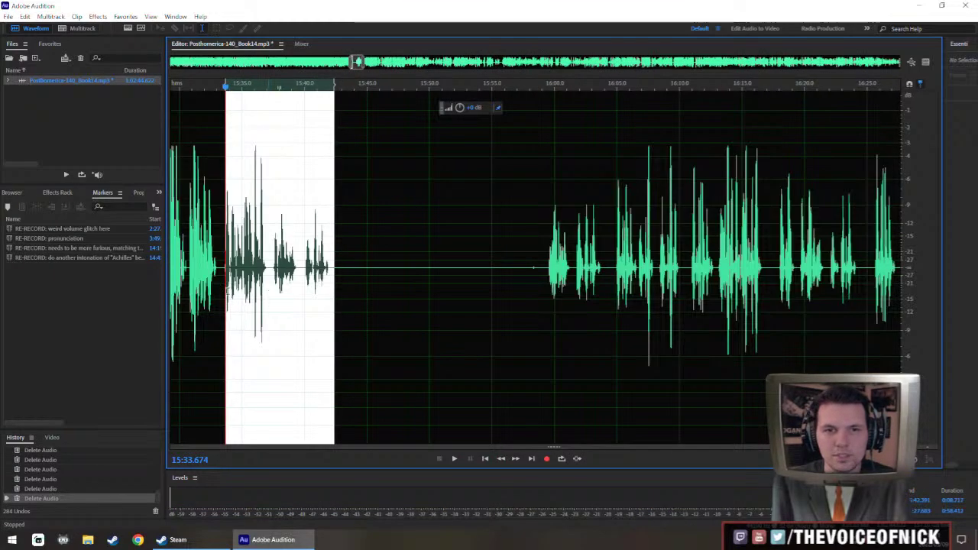
left_click_drag(333, 279, 840, 279)
scroll(558, 260, "down", 4)
scroll(558, 260, "up", 2)
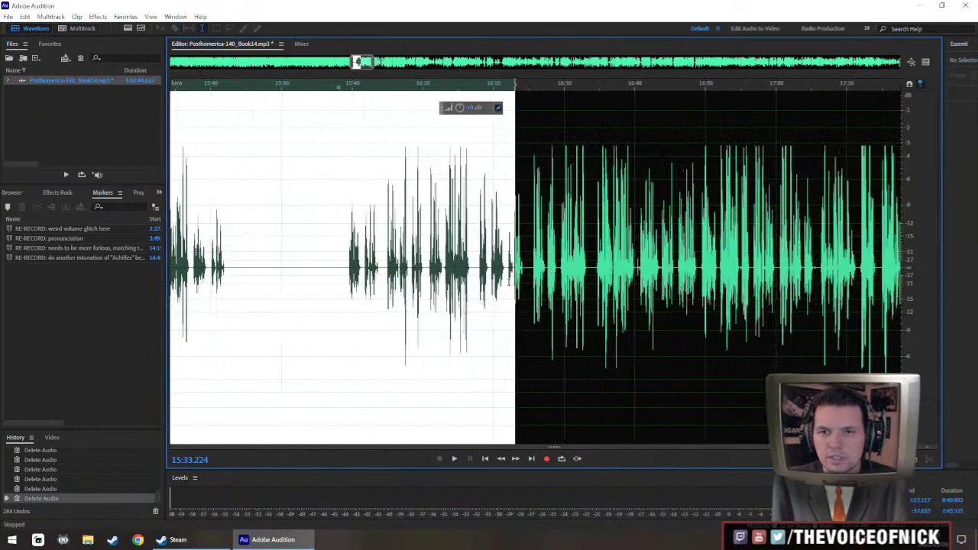
scroll(523, 279, "down", 3)
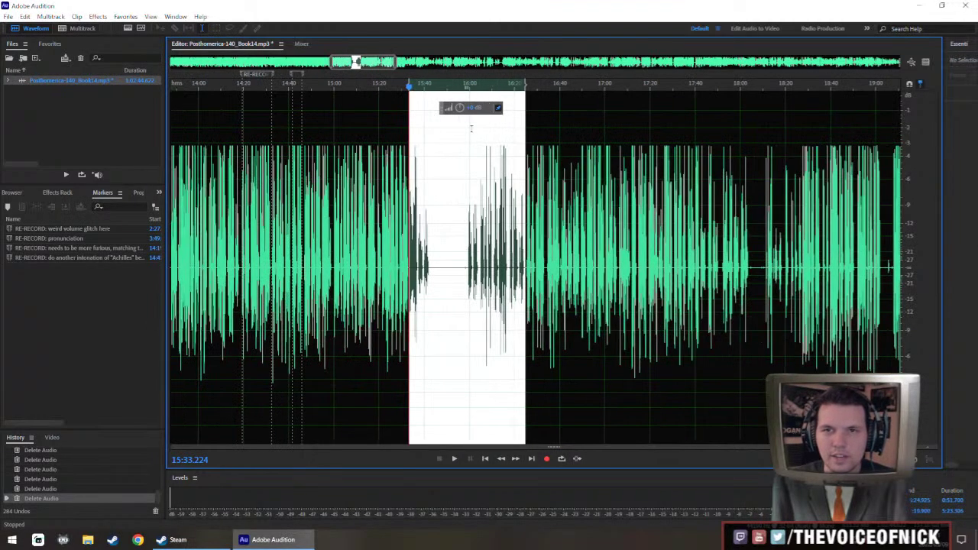
left_click_drag(463, 107, 484, 116)
key("ctrl+r")
scroll(419, 232, "up", 6)
Amplify the passage from about 15:33.4 to 15:43.1 further and reapply the effects rack.
left_click(370, 246)
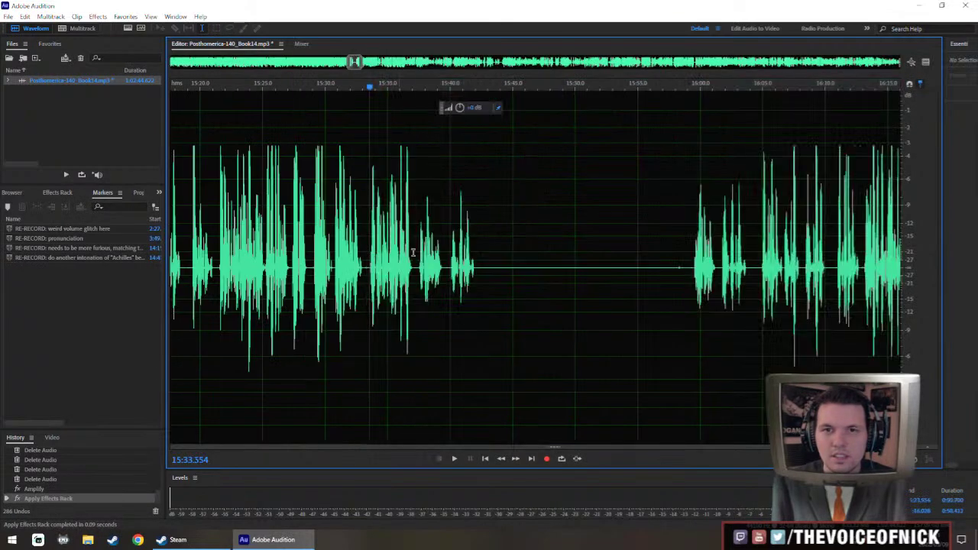
left_click_drag(483, 265, 368, 284)
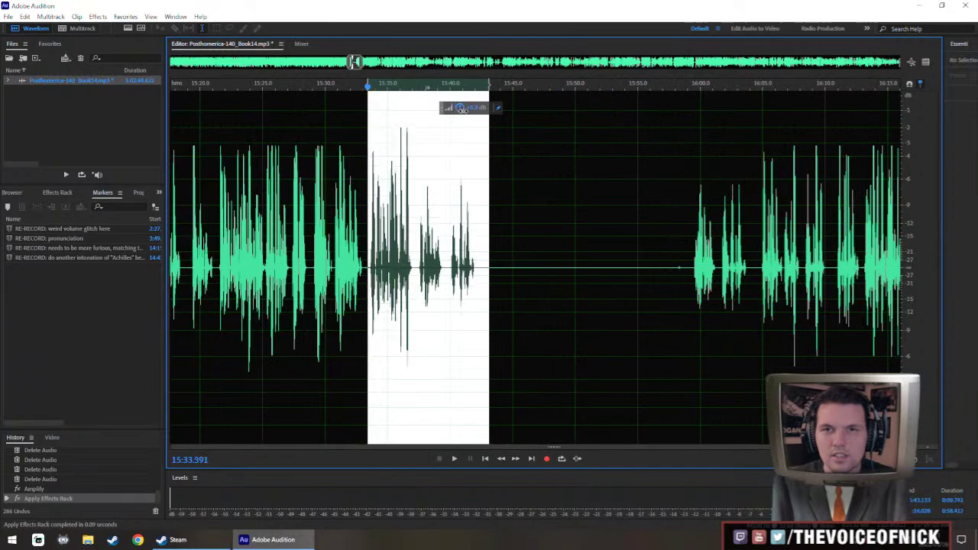
left_click_drag(468, 154, 467, 154)
key("ctrl+r")
Amplify the quieter phrases from about 15:37.3 to 15:42, reapply the effects rack, and play back from about 15:31.5.
left_click_drag(475, 275, 416, 288)
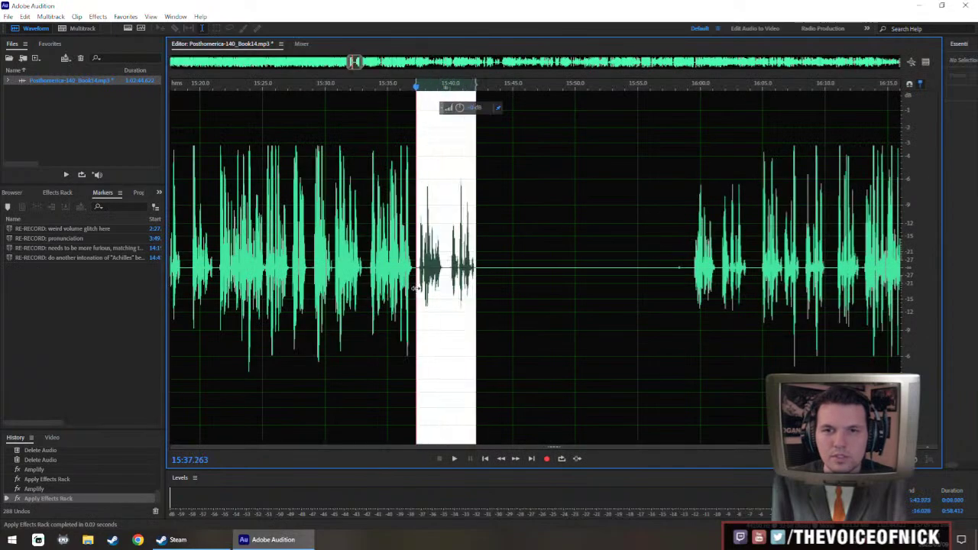
left_click(344, 229)
key("space")
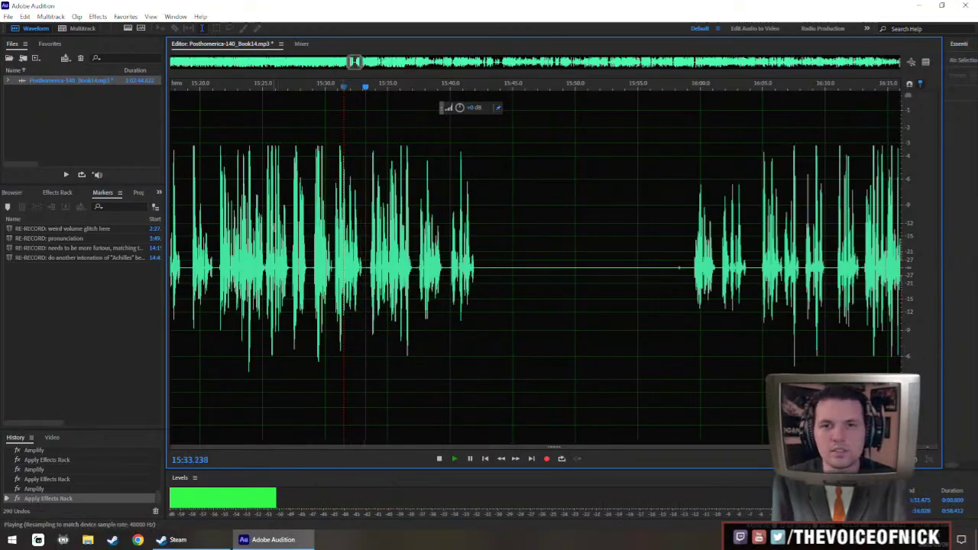
scroll(311, 255, "up", 1)
scroll(313, 255, "down", 1)
scroll(319, 256, "up", 2)
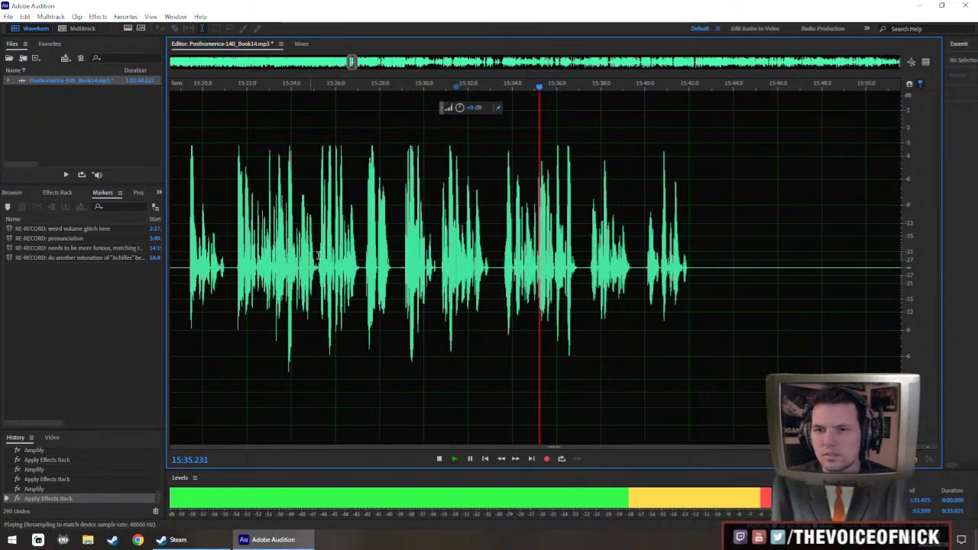
scroll(319, 256, "up", 1)
scroll(461, 272, "right", 3)
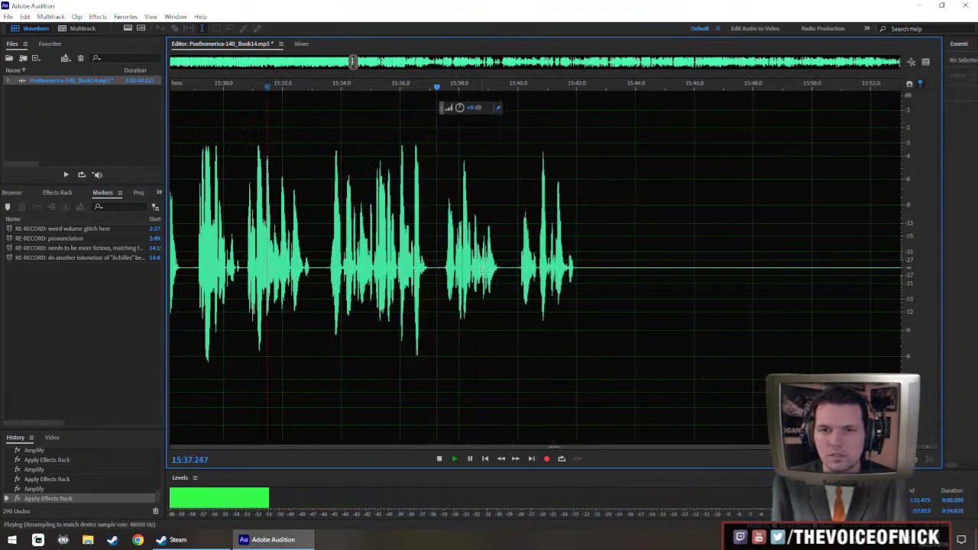
left_click_drag(481, 269, 463, 274)
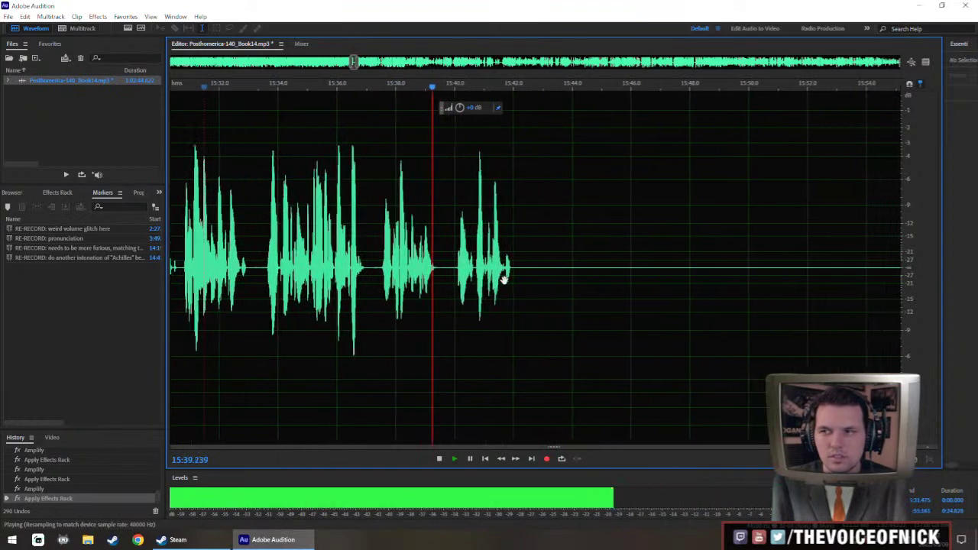
left_click_drag(528, 304, 429, 306)
Audition the phrases following the long silence from about 15:59.1 and again from about 16:04.6.
left_click_drag(703, 294, 622, 295)
scroll(623, 295, "down", 2)
key("space")
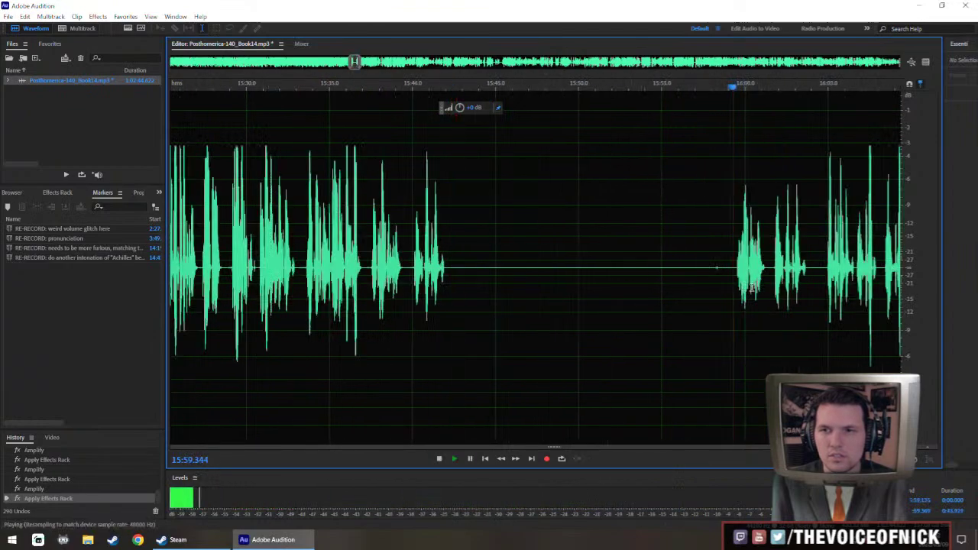
scroll(750, 283, "up", 1)
scroll(657, 286, "down", 2)
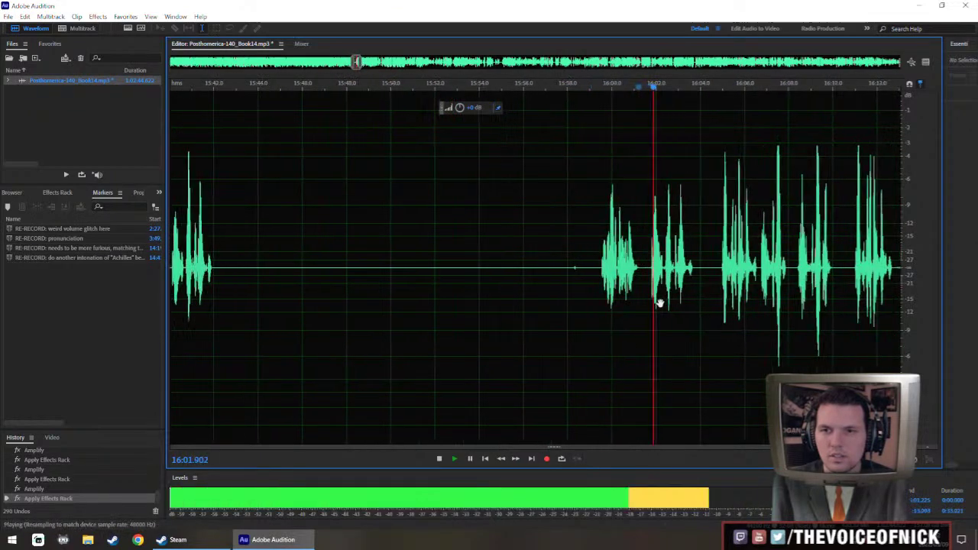
key("space")
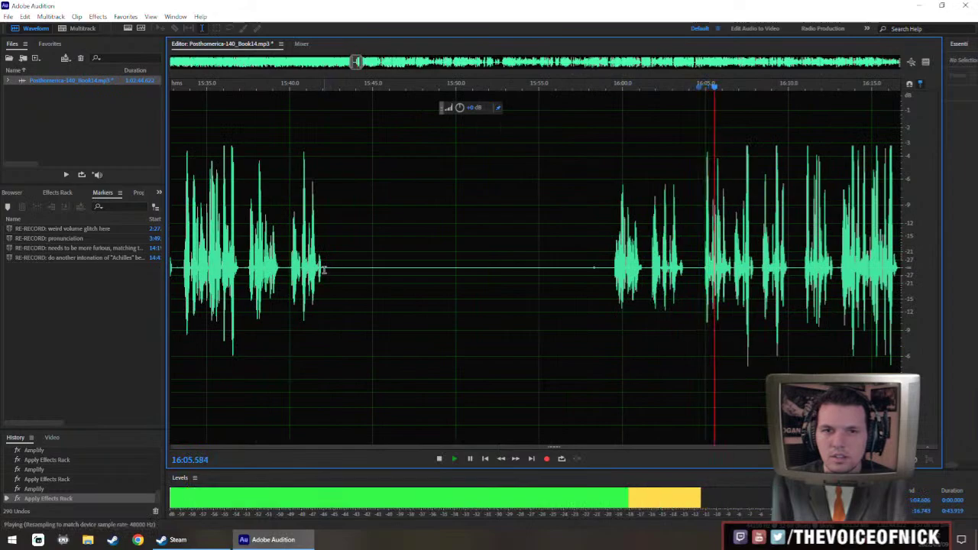
key("space")
Delete the silence and superseded phrases from about 15:41.9 to 16:03.7, and play back the join from about 15:40.6.
left_click_drag(324, 269, 683, 329)
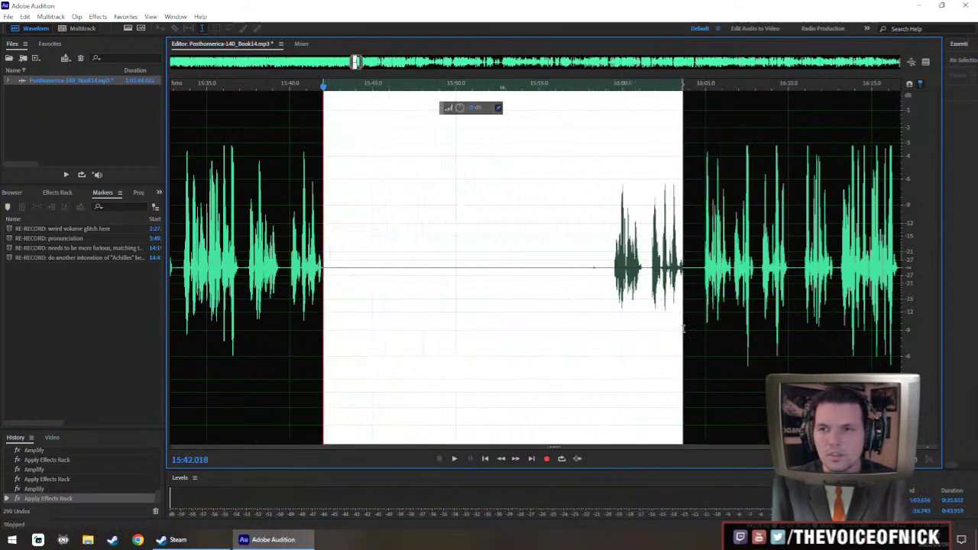
scroll(352, 282, "up", 3)
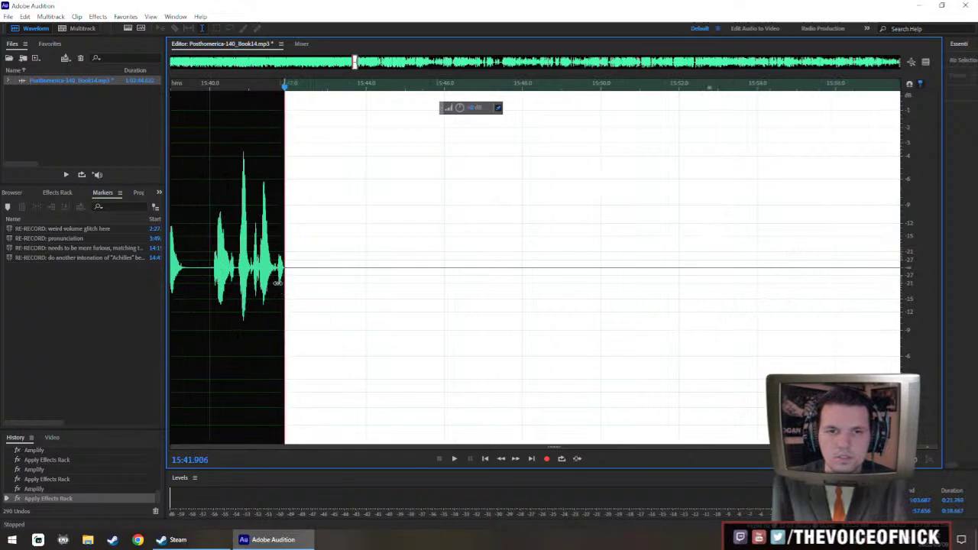
key("Delete")
key("space")
scroll(318, 275, "down", 3)
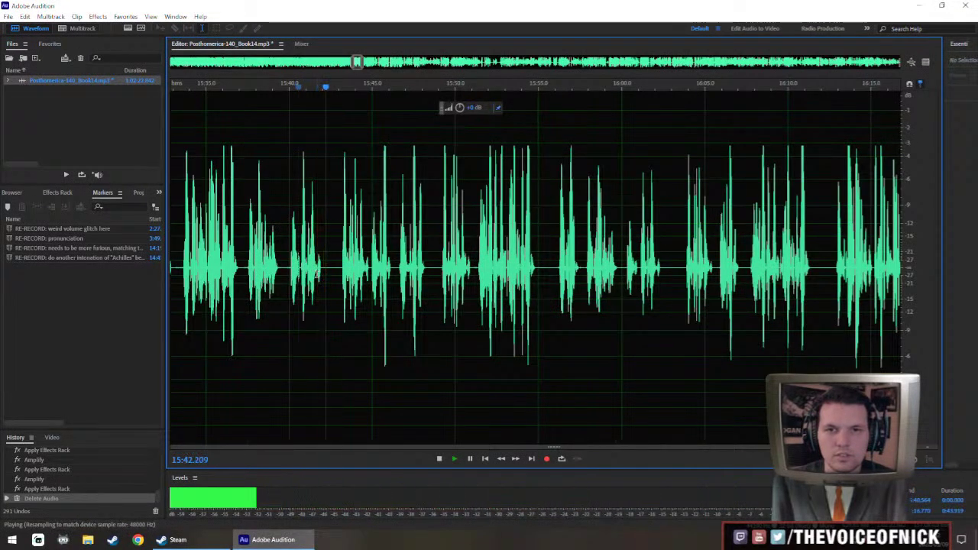
scroll(319, 273, "up", 4)
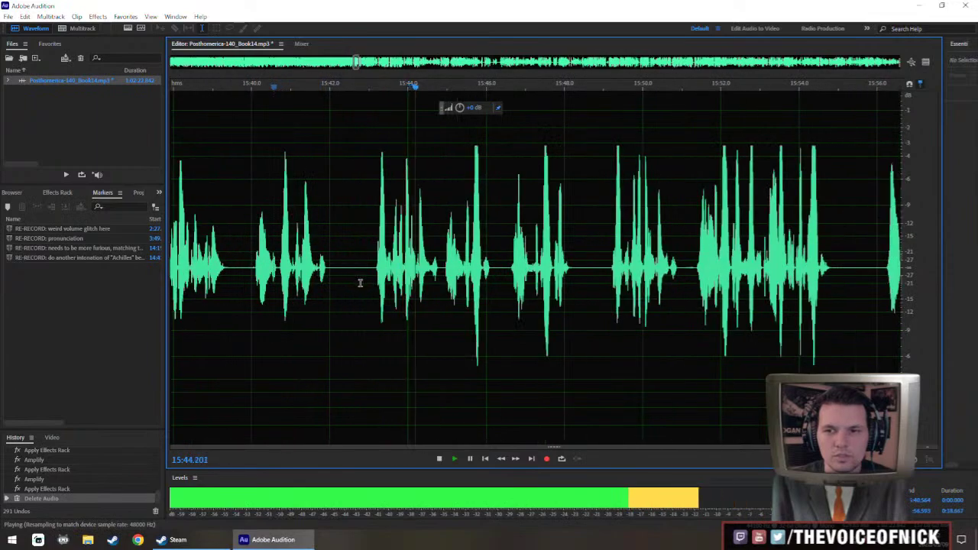
Amplify the passage from about 15:43.1 to 15:48.4, apply the effects rack, and play back from about 15:49.1.
left_click_drag(374, 268, 581, 271)
key("space")
left_click_drag(460, 108, 472, 164)
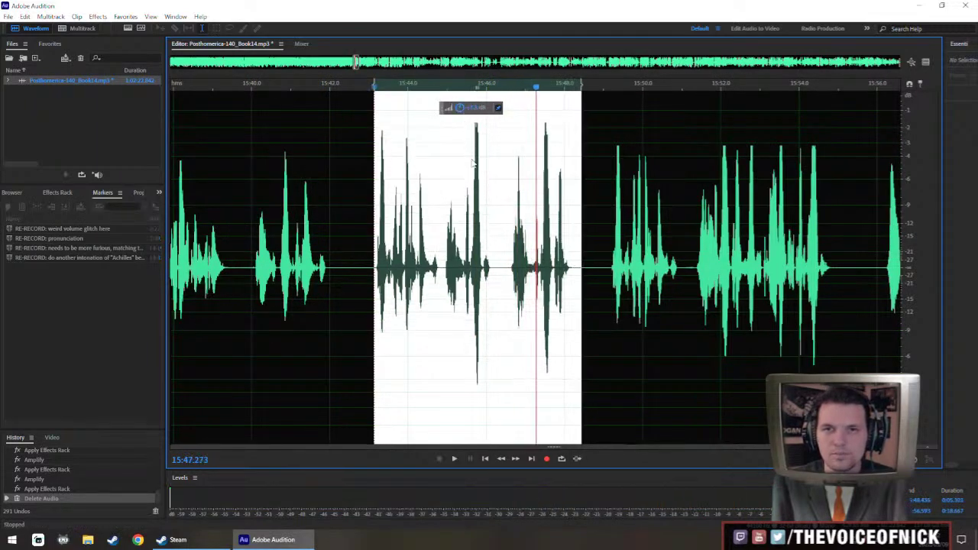
left_click(604, 276)
key("space")
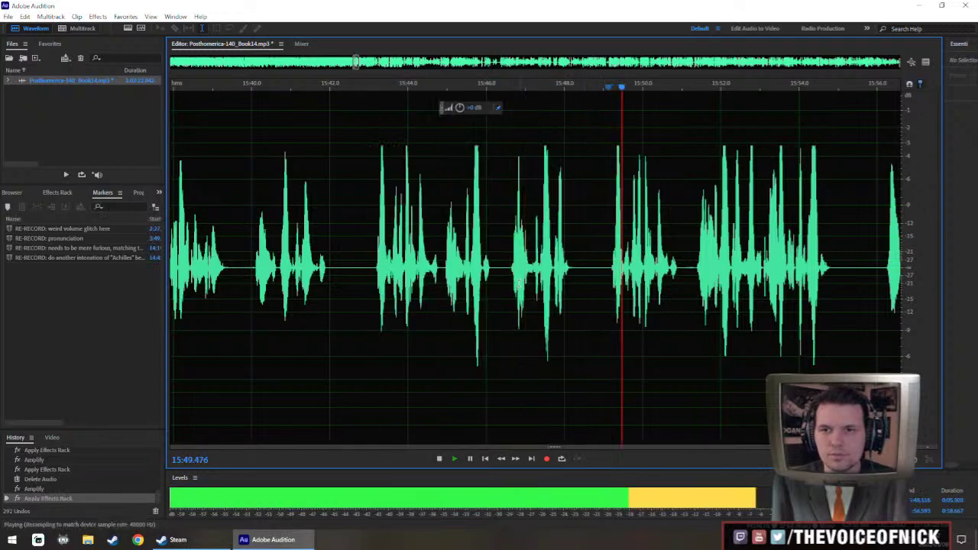
Delete the superseded passage from about 15:43.1 to 15:49.1 and play back across the cut.
left_click_drag(376, 269, 610, 269)
key("space")
key("Delete")
key("space")
key("backslash")
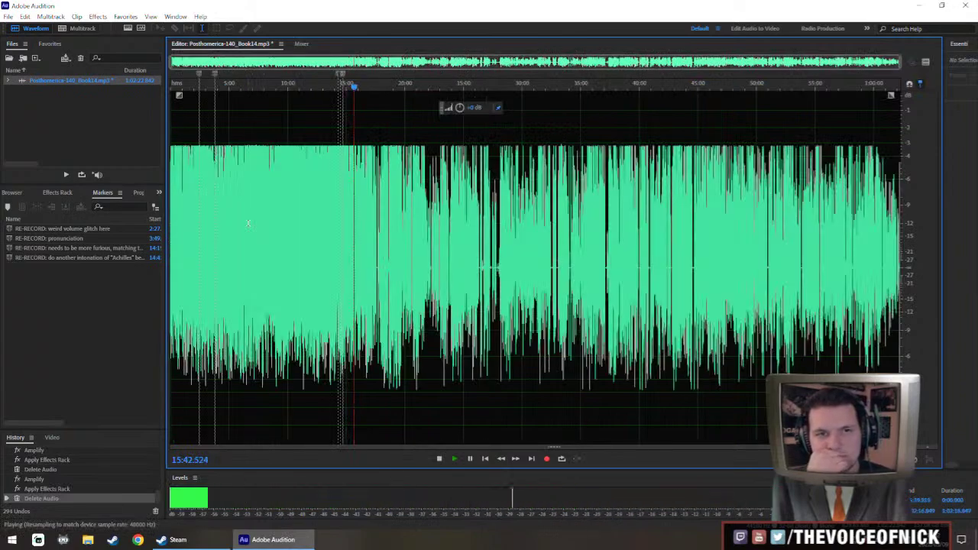
Audition the narration from about 15:40 and the phrases from about 15:50.3 and 15:57.9 to locate the repeated take.
key("backslash")
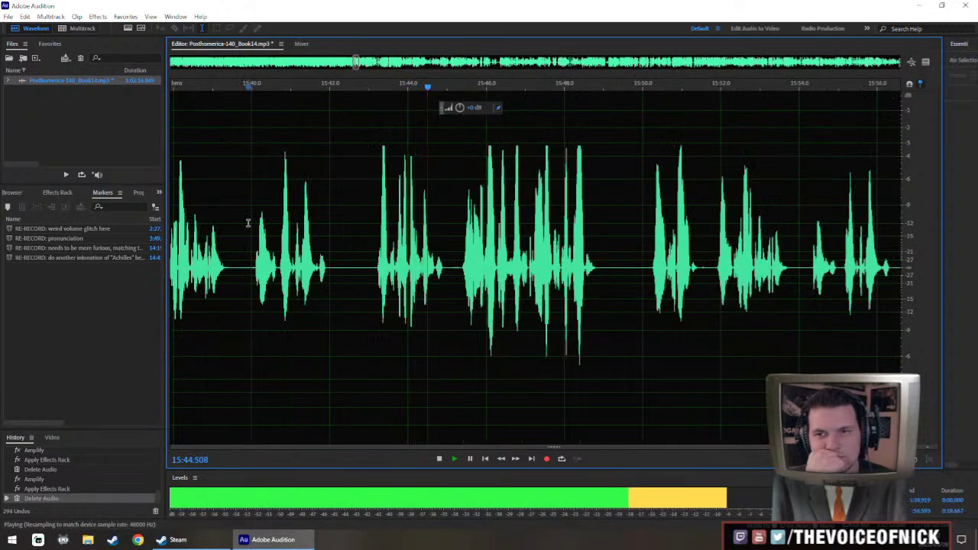
scroll(248, 223, "down", 1)
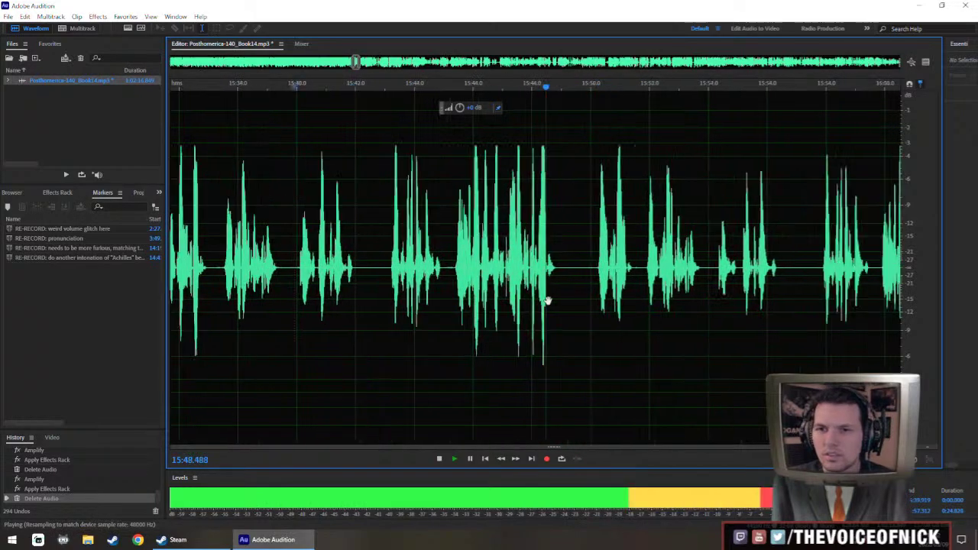
scroll(523, 287, "up", 1)
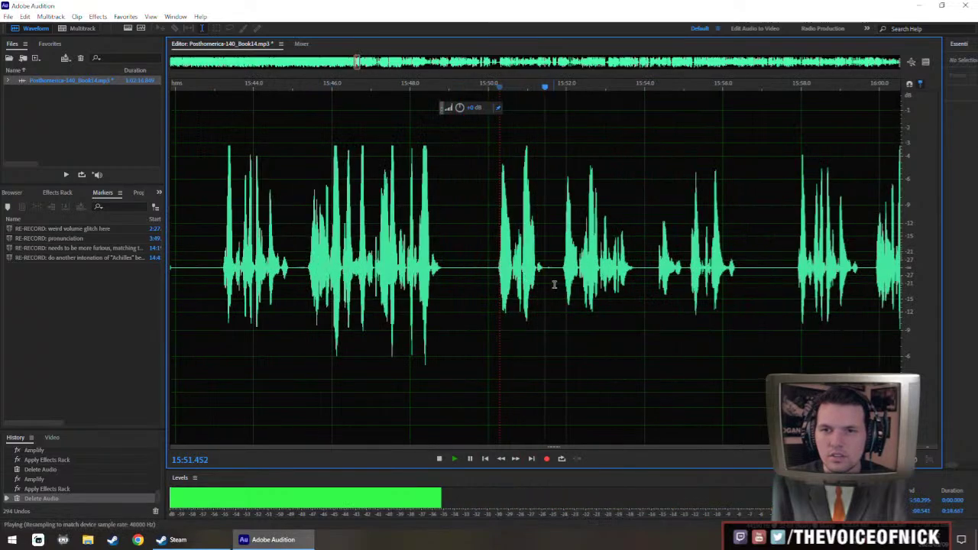
scroll(604, 280, "down", 2)
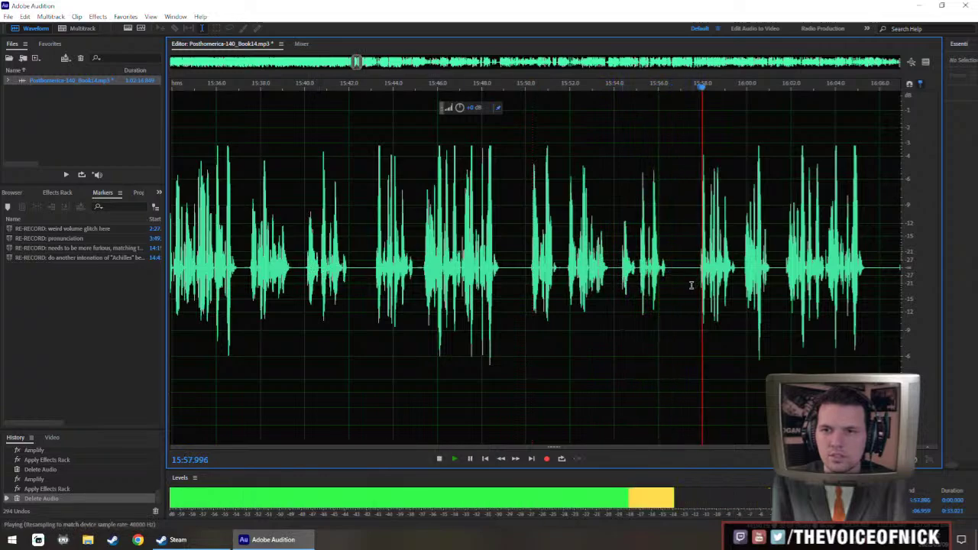
left_click_drag(347, 271, 463, 275)
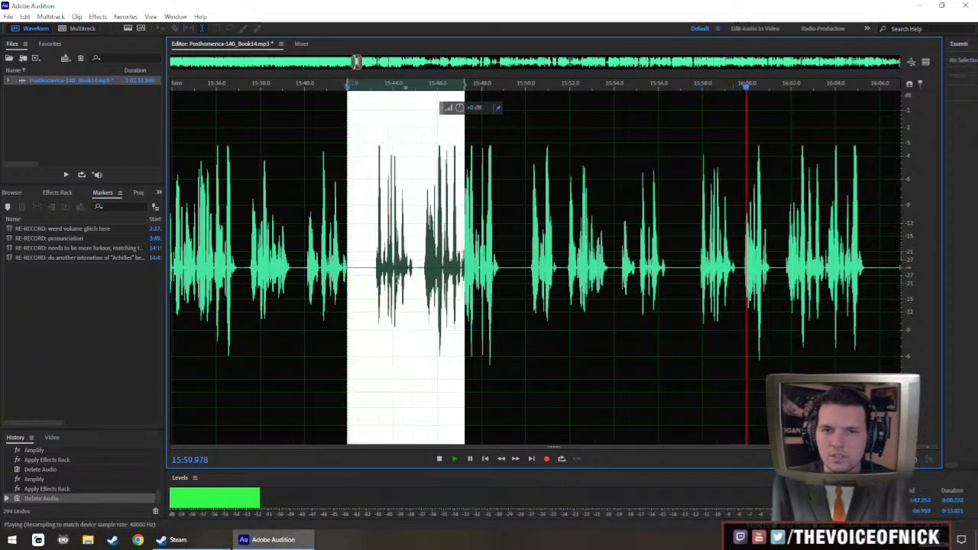
left_click(375, 278)
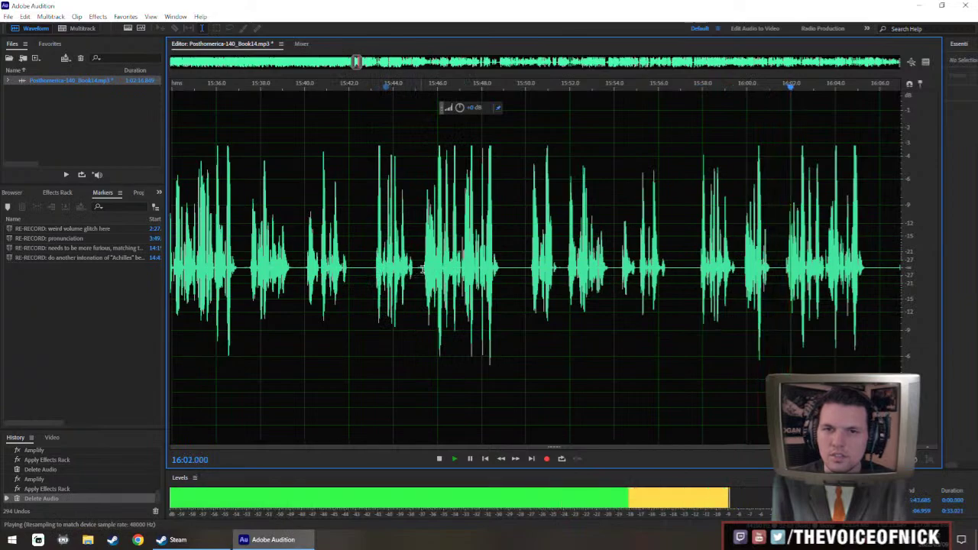
Delete the superseded phrases from about 15:45.4 to 16:01.7 and play back across the join from about 15:43.5.
left_click_drag(424, 267, 785, 335)
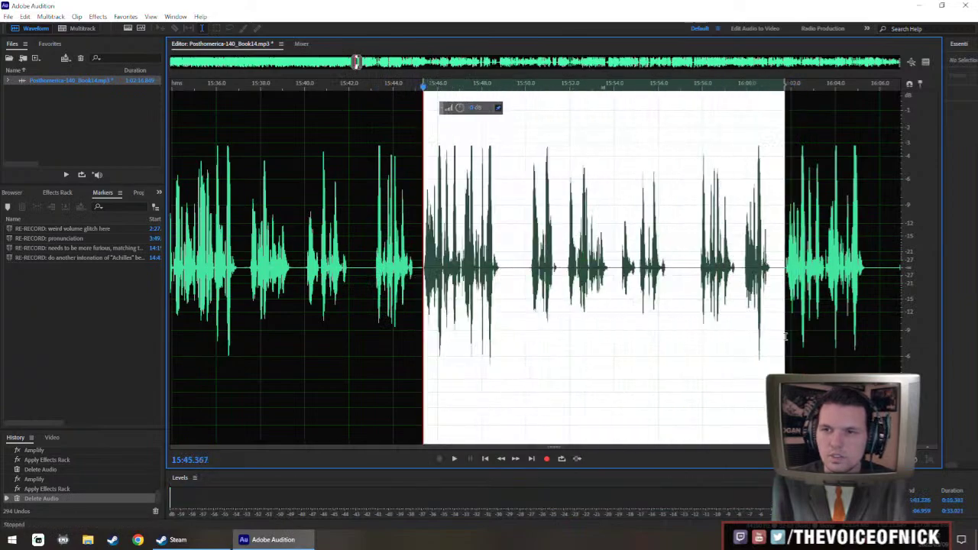
key("Delete")
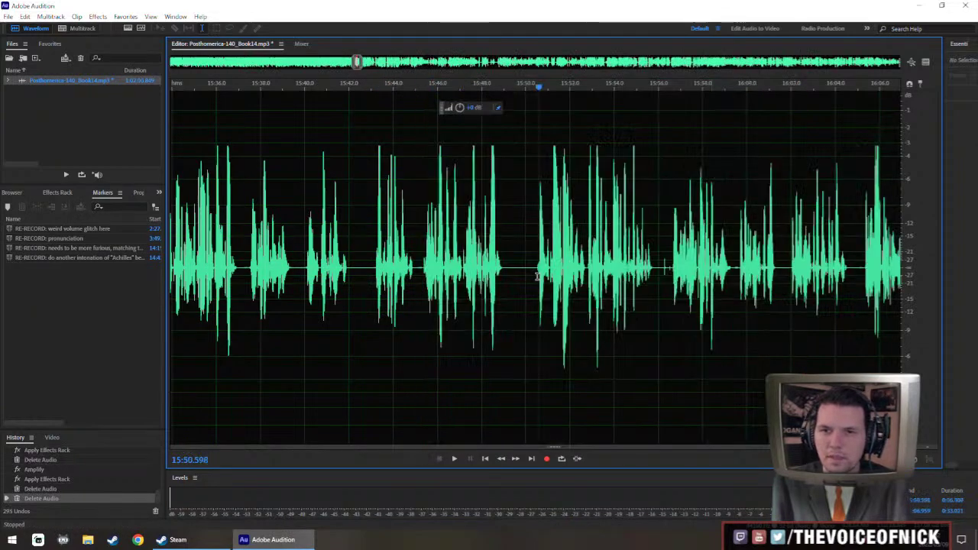
key("space")
left_click(381, 270)
scroll(449, 256, "down", 1)
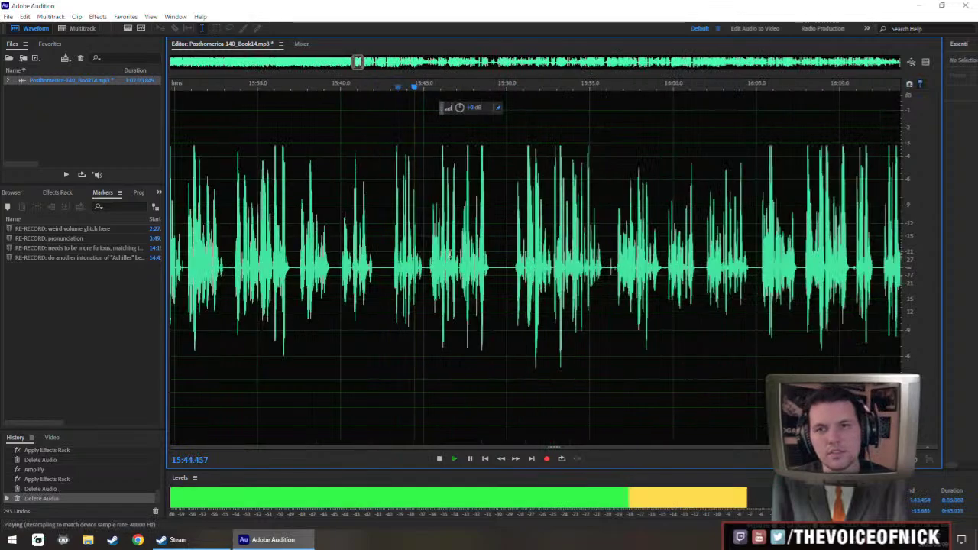
scroll(418, 273, "up", 3)
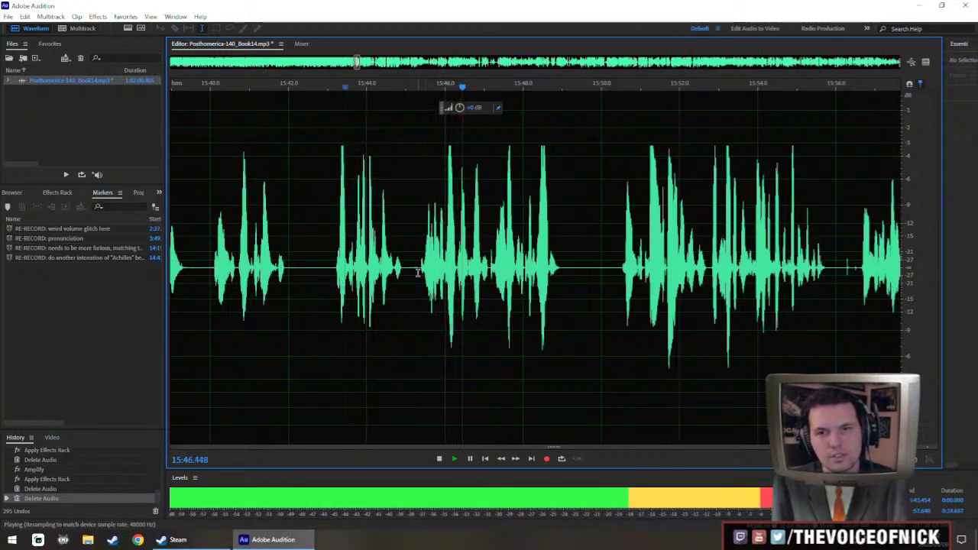
Trim a sliver of the pause just before 15:45.4 and play back from about 15:43.6.
key("space")
left_click(418, 273)
key("Delete")
left_click(352, 248)
key("space")
scroll(417, 287, "up", 5)
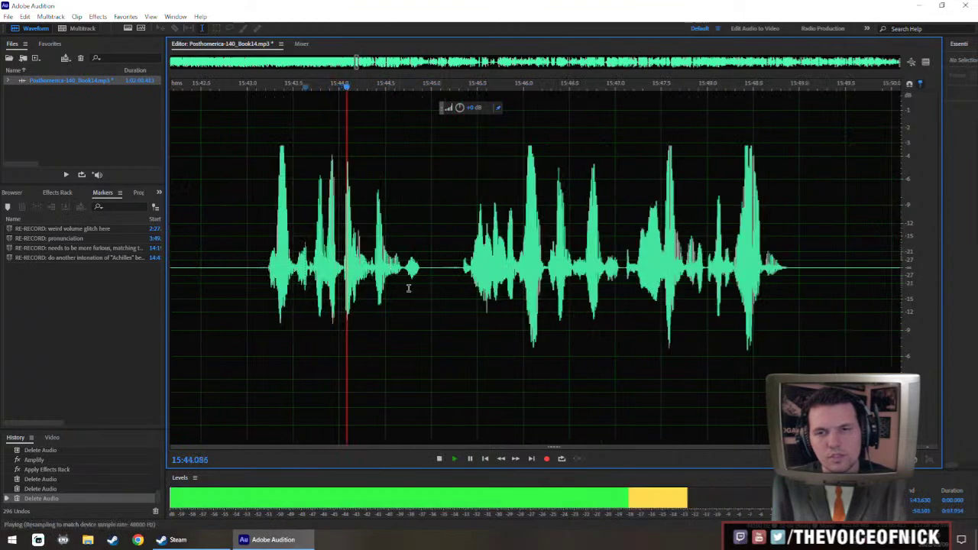
scroll(535, 265, "down", 4)
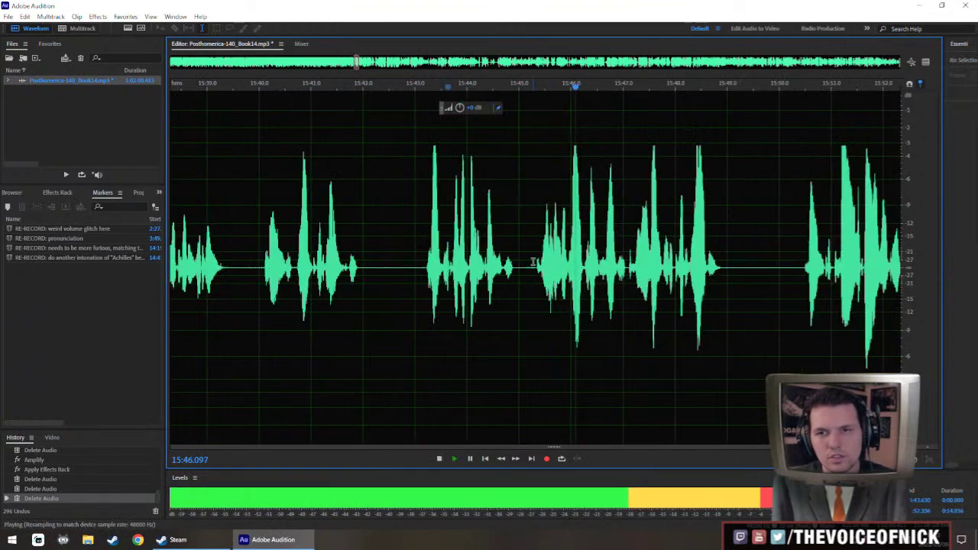
Replace the small noise from about 15:45.35 to 15:45.43 with silence and play back from about 15:44.2.
scroll(537, 268, "up", 4)
left_click(536, 273)
key("space")
left_click_drag(538, 273, 545, 269)
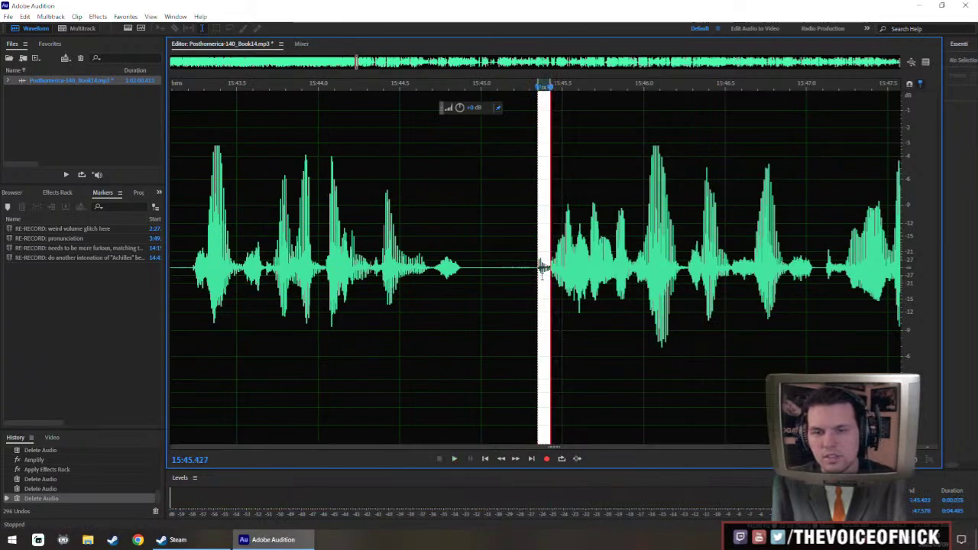
key("shift+s")
key("Return")
scroll(545, 262, "down", 1)
left_click(394, 243)
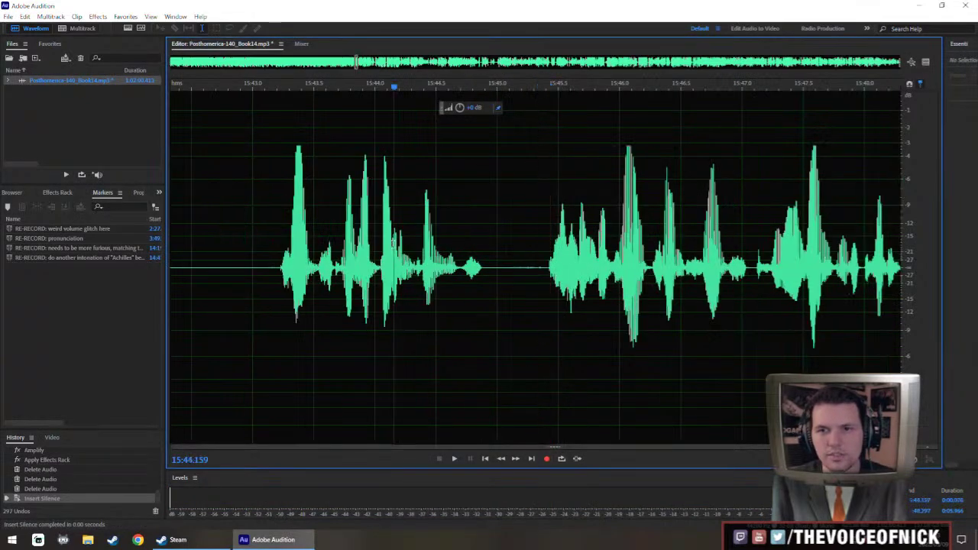
key("space")
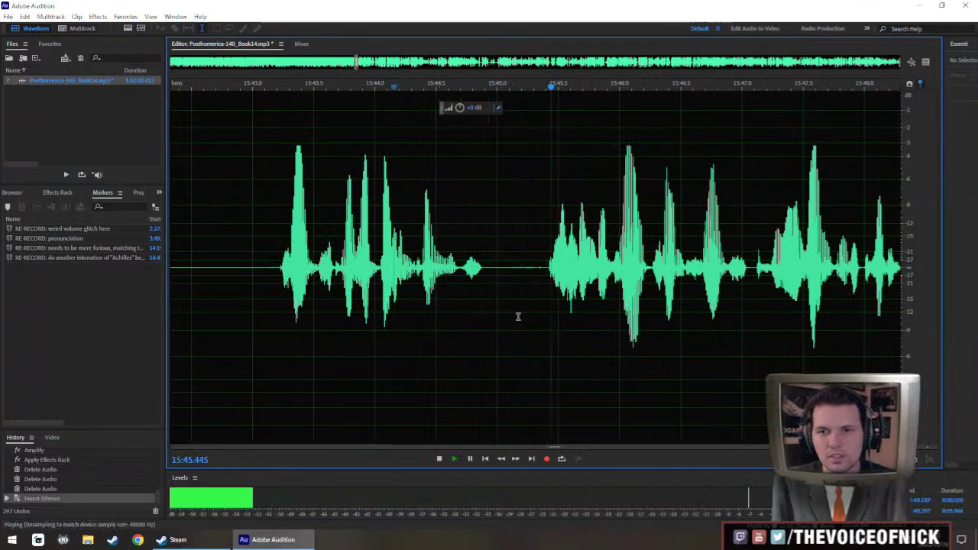
scroll(542, 287, "down", 3)
scroll(548, 302, "up", 1)
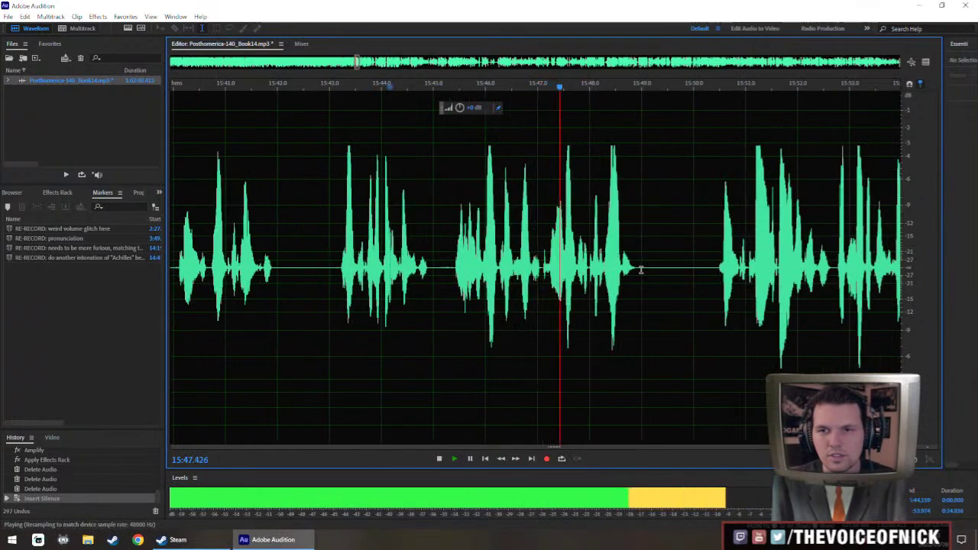
Amplify the quieter narration from about 15:45.4 onward, apply the effects rack, and play back from about 15:43.7.
left_click_drag(639, 271, 457, 298)
scroll(499, 307, "down", 2)
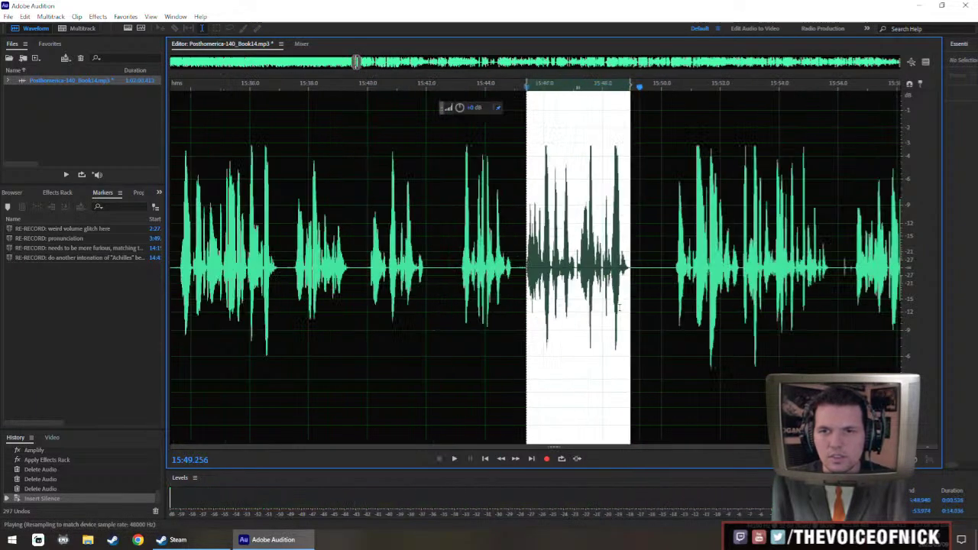
scroll(499, 308, "down", 2)
left_click_drag(430, 321, 557, 337)
left_click_drag(460, 107, 471, 112)
key("shift+a")
left_click(393, 268)
key("space")
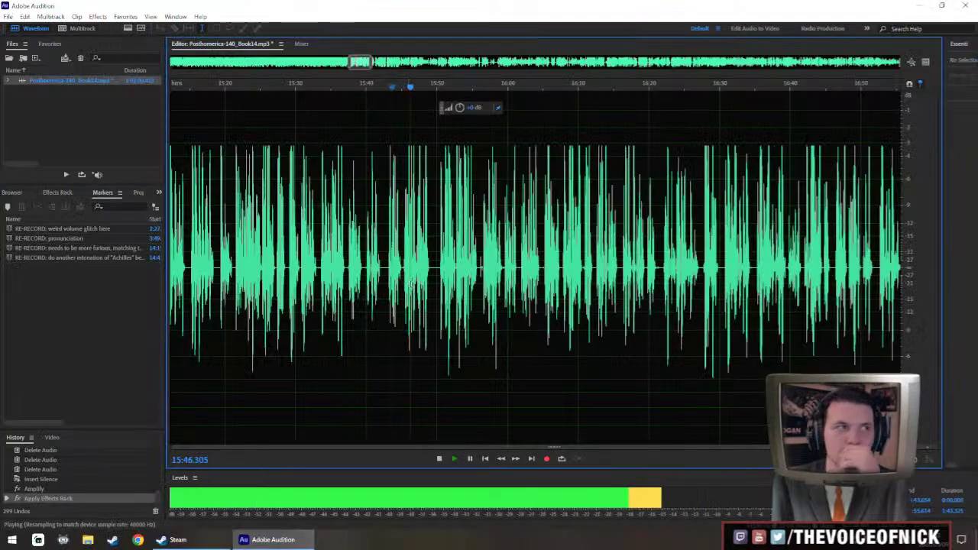
Shorten the pause around 15:49.6 by deleting a short piece, and play back from about 15:46.5.
scroll(476, 283, "up", 5)
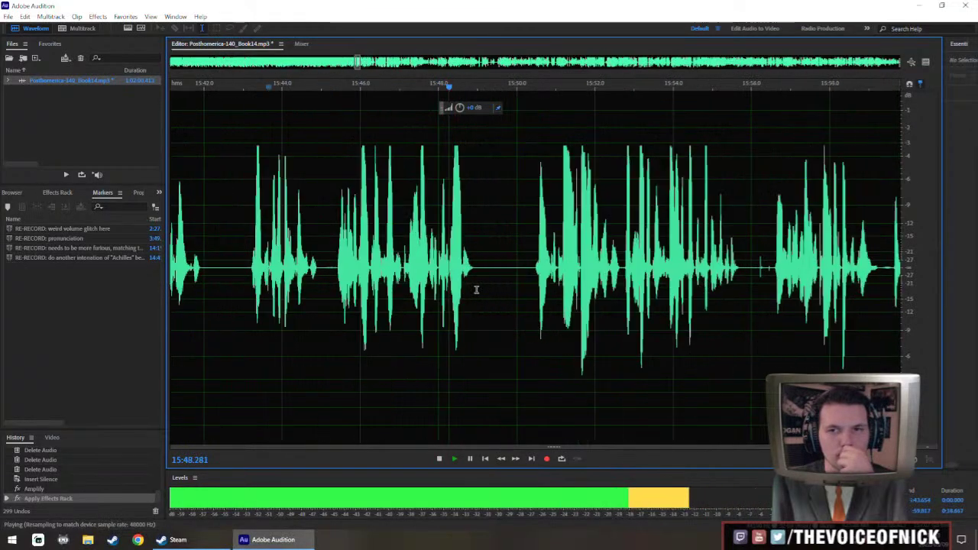
left_click_drag(556, 277, 448, 313)
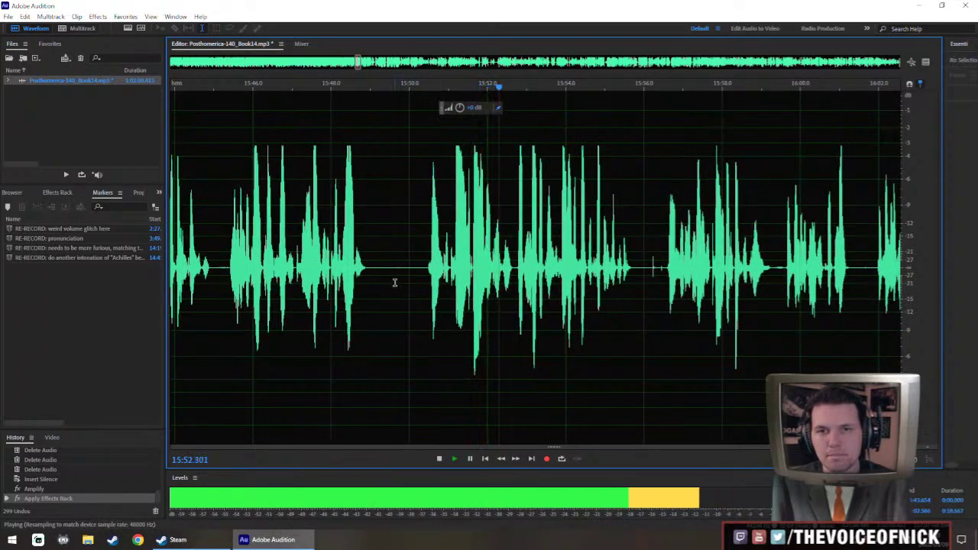
key("space")
left_click(396, 284)
key("Delete")
left_click(270, 230)
key("space")
key("ctrl+backslash")
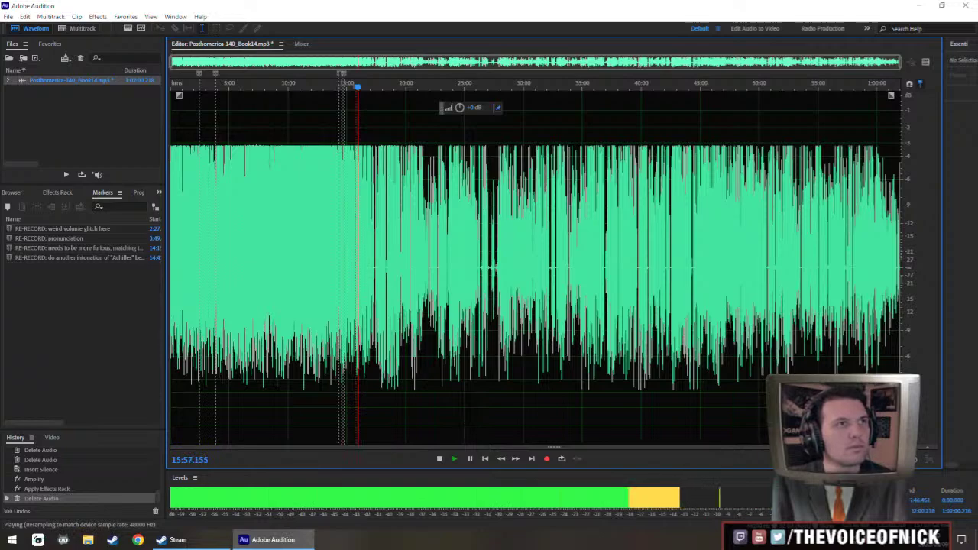
key("backslash")
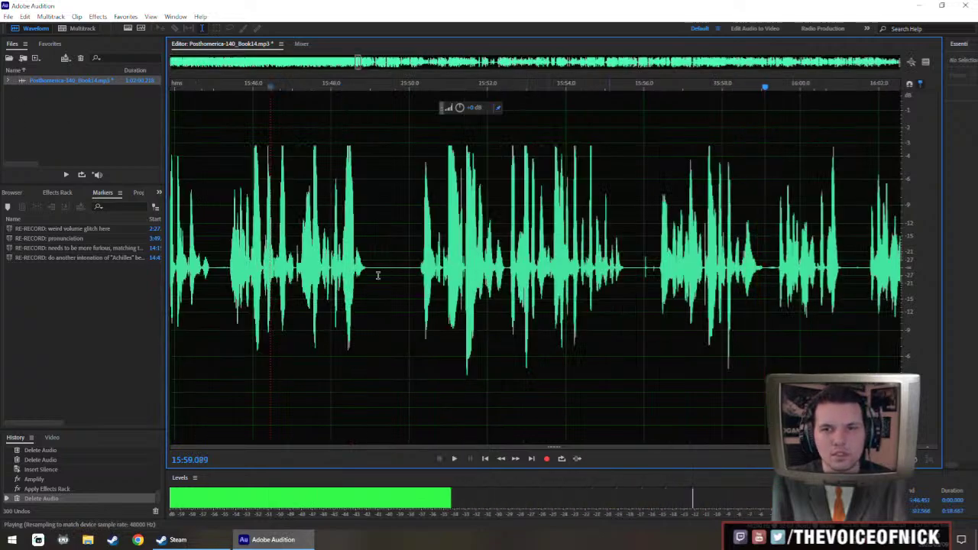
Replace the pause from about 15:48.9 to 15:50.3 with 1.5 seconds of silence and play back from about 15:47.1.
left_click(349, 268)
key("space")
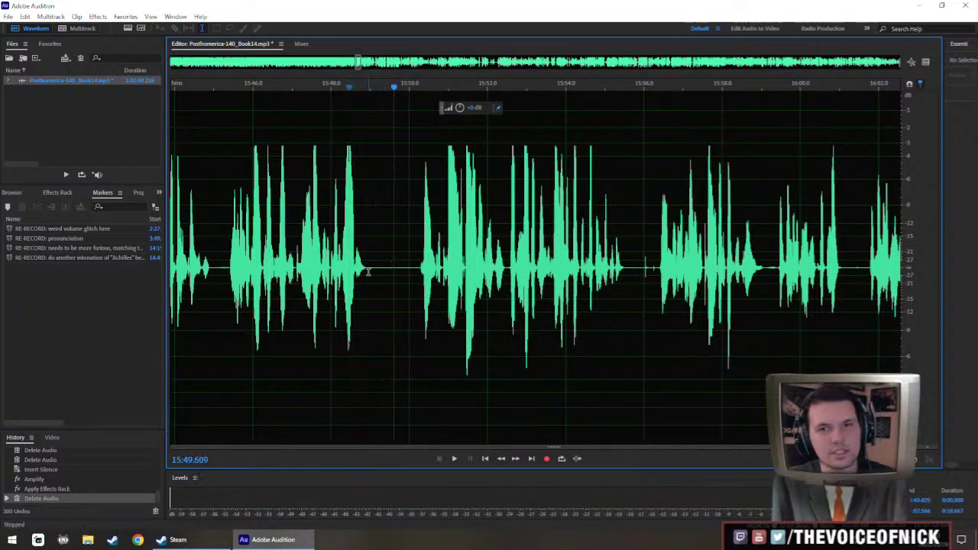
left_click_drag(364, 276, 420, 276)
scroll(374, 276, "up", 2)
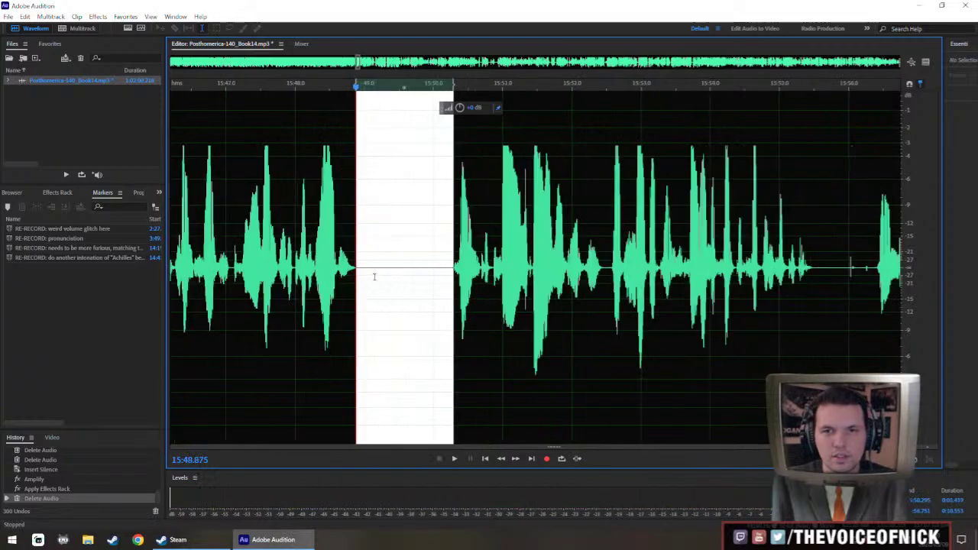
key("ctrl+shift+i")
type("1.5")
key("Return")
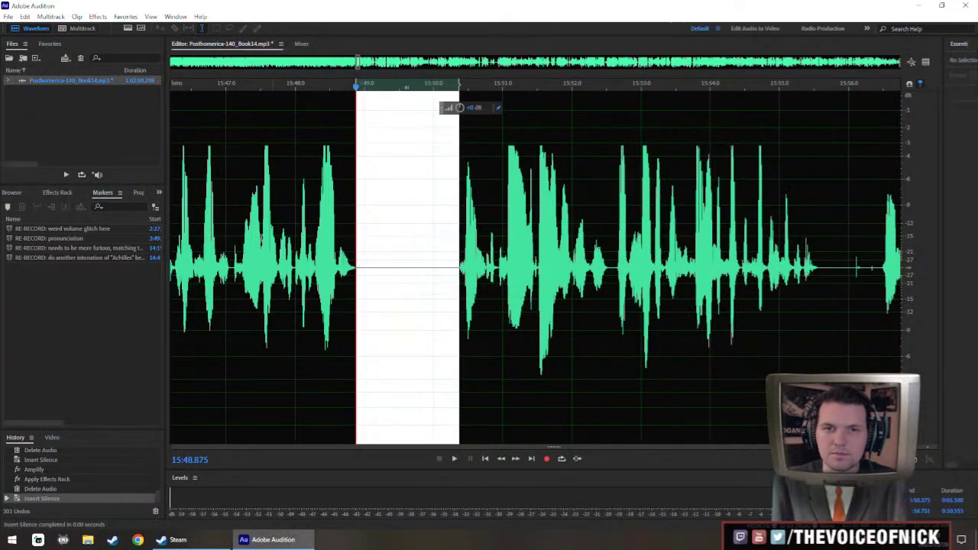
left_click(231, 221)
key("space")
key("backslash")
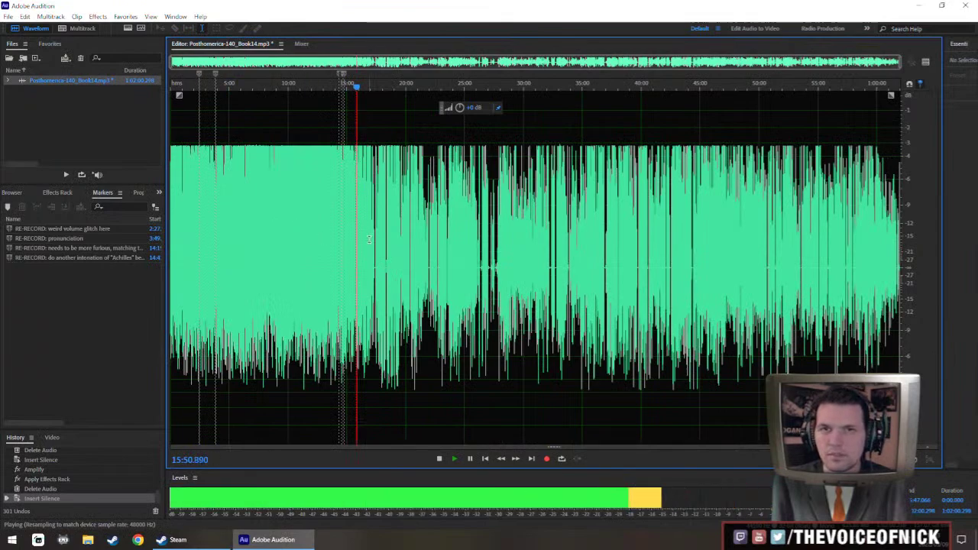
key("backslash")
left_click_drag(577, 234, 566, 233)
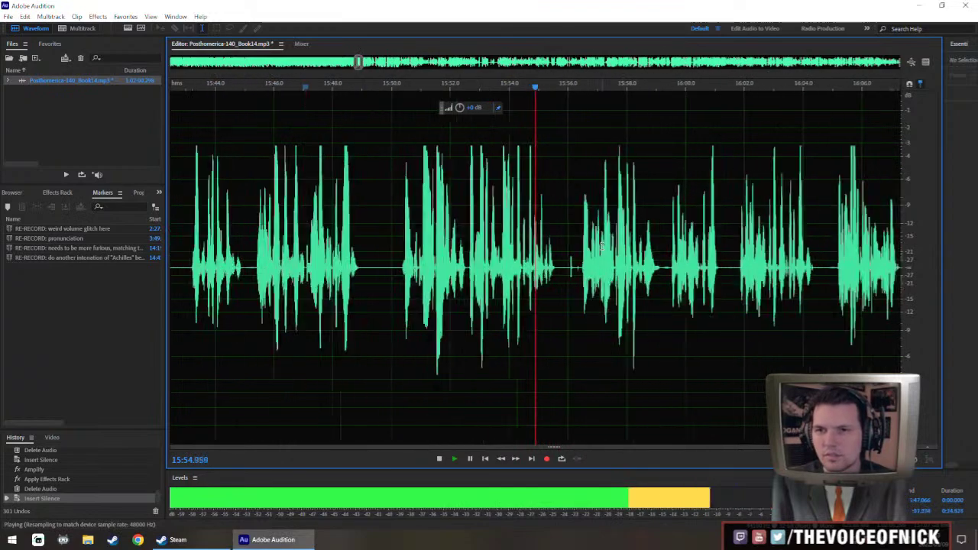
Amplify the narration from about 15:54.4 to 16:27.1 and apply the effects rack to it.
key("space")
key("ctrl+a")
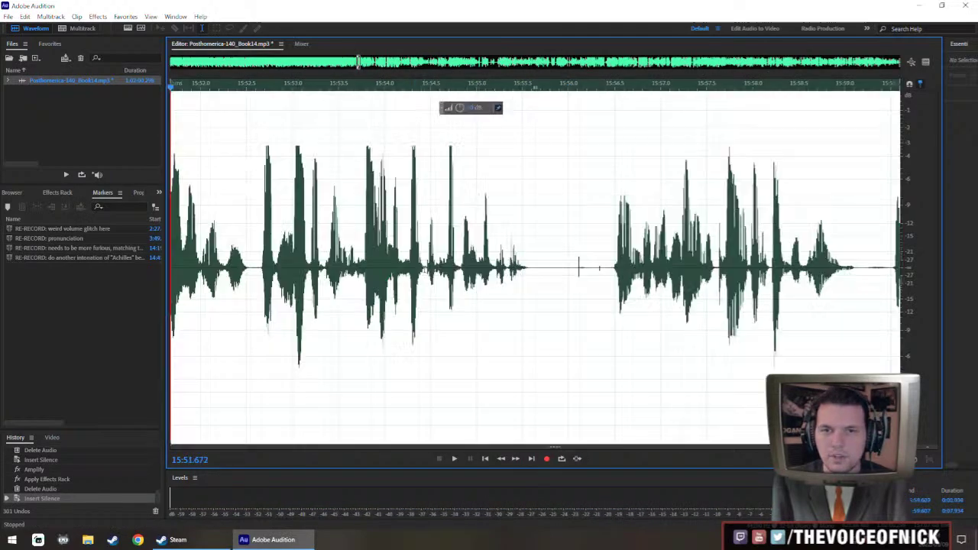
triple_click(426, 267)
left_click_drag(426, 269, 798, 264)
scroll(798, 263, "down", 7)
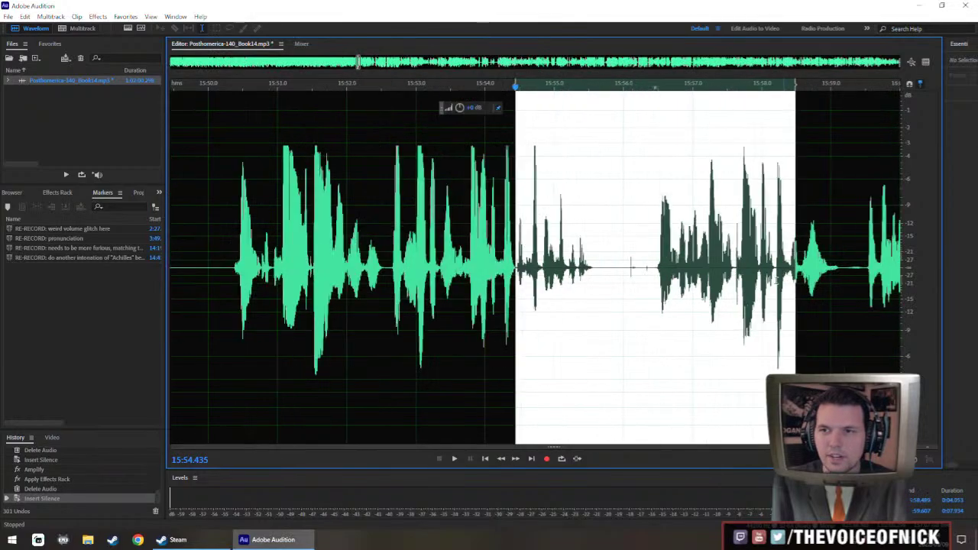
left_click_drag(568, 245, 637, 257)
scroll(492, 248, "down", 3)
scroll(451, 237, "up", 2)
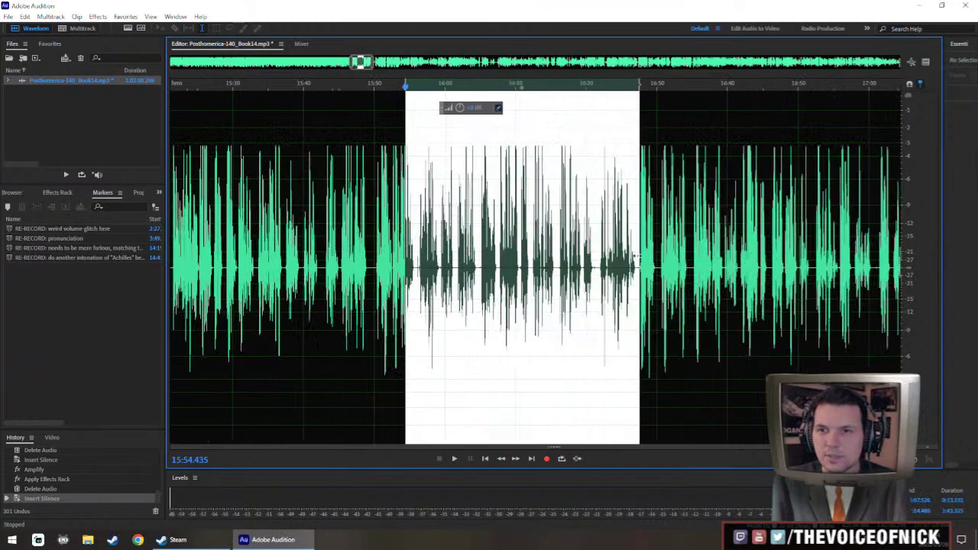
scroll(634, 259, "right", 1)
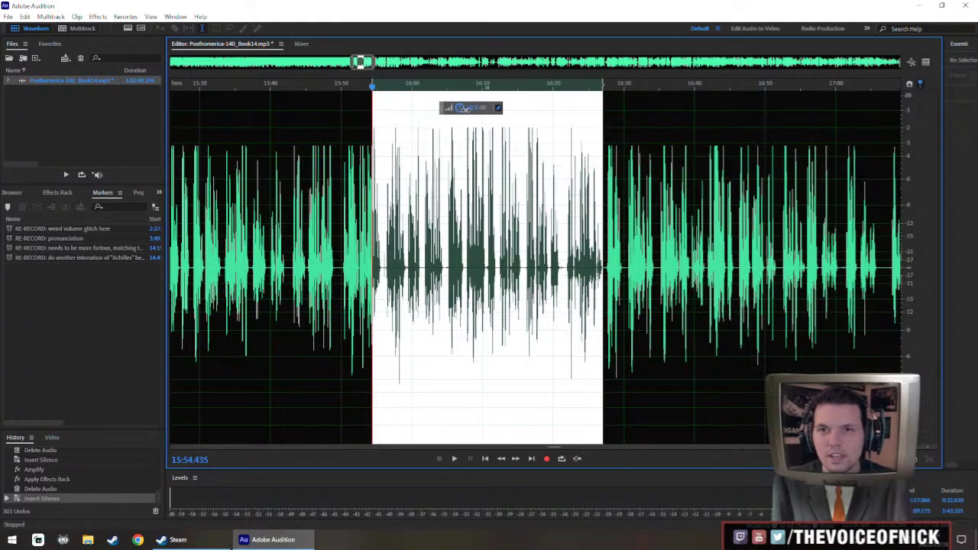
left_click_drag(473, 113, 474, 113)
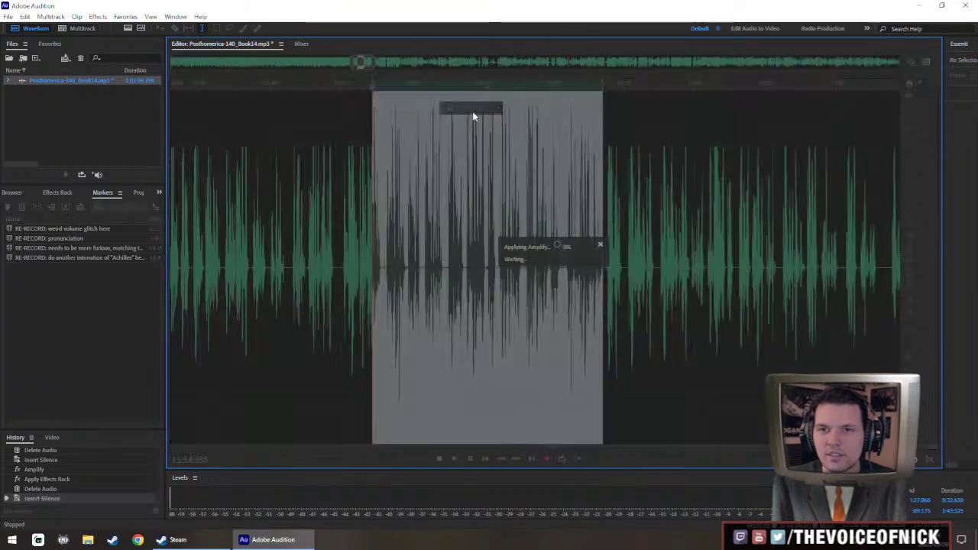
key("ctrl+r")
scroll(420, 223, "up", 3)
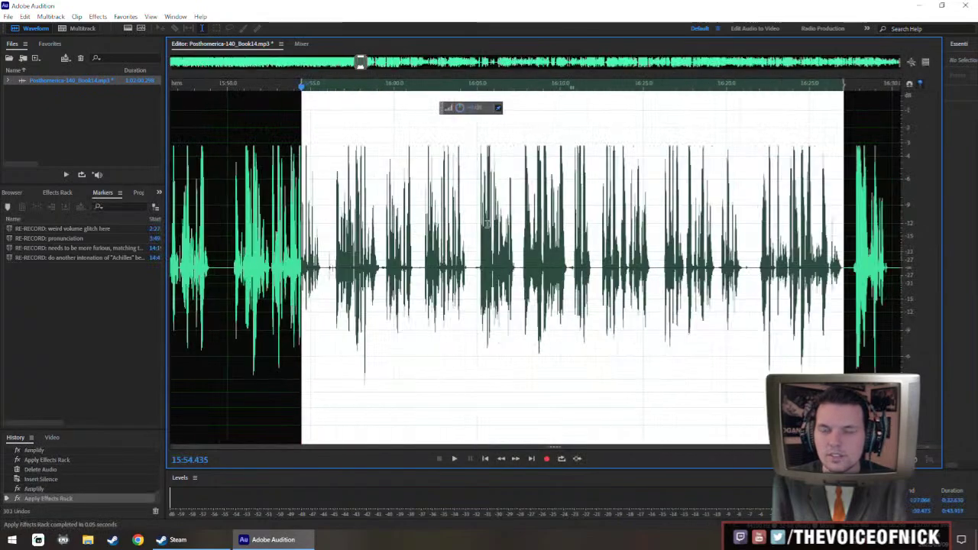
scroll(486, 223, "down", 3)
Review the passage from about 15:50.3 to 15:55.7 and play back the narration from about 15:47.1.
left_click(374, 235)
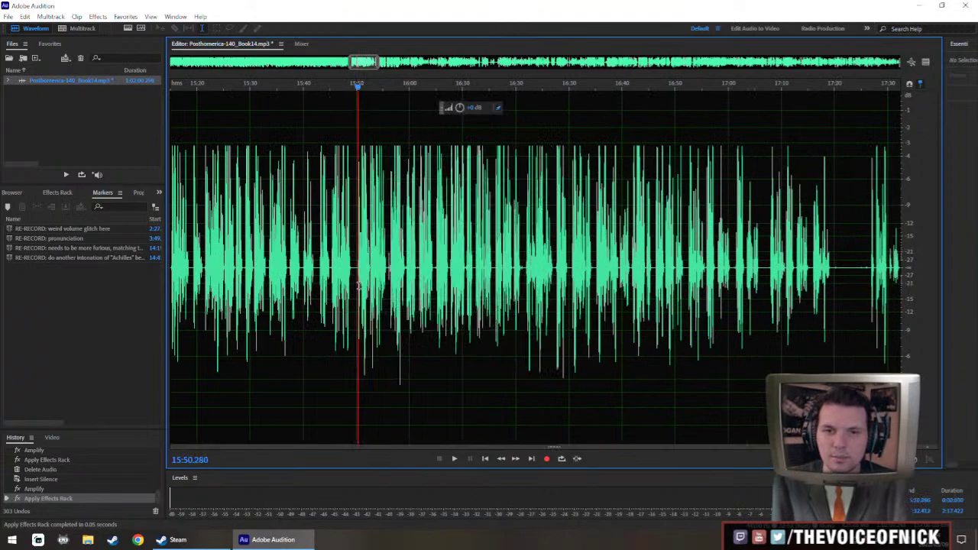
left_click_drag(357, 287, 392, 294)
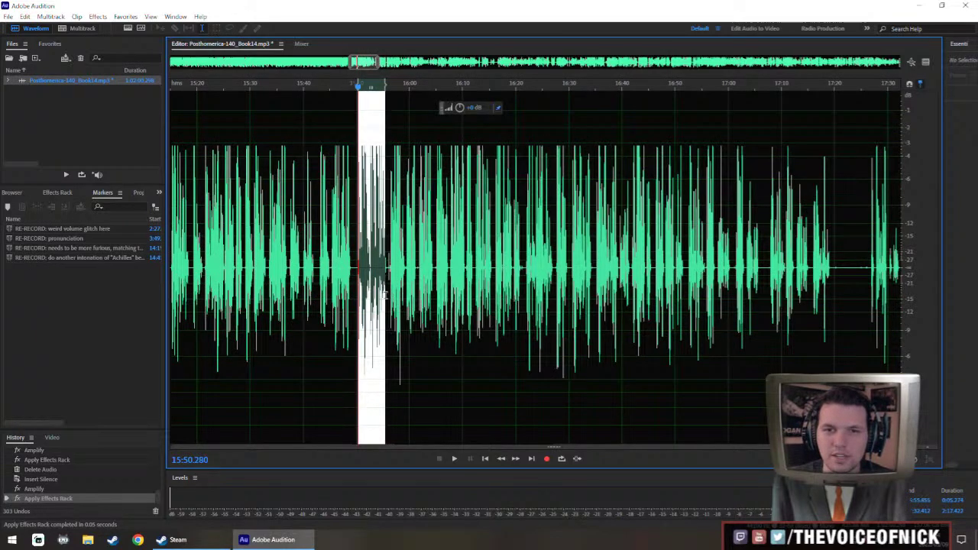
scroll(373, 269, "up", 2)
left_click(325, 287)
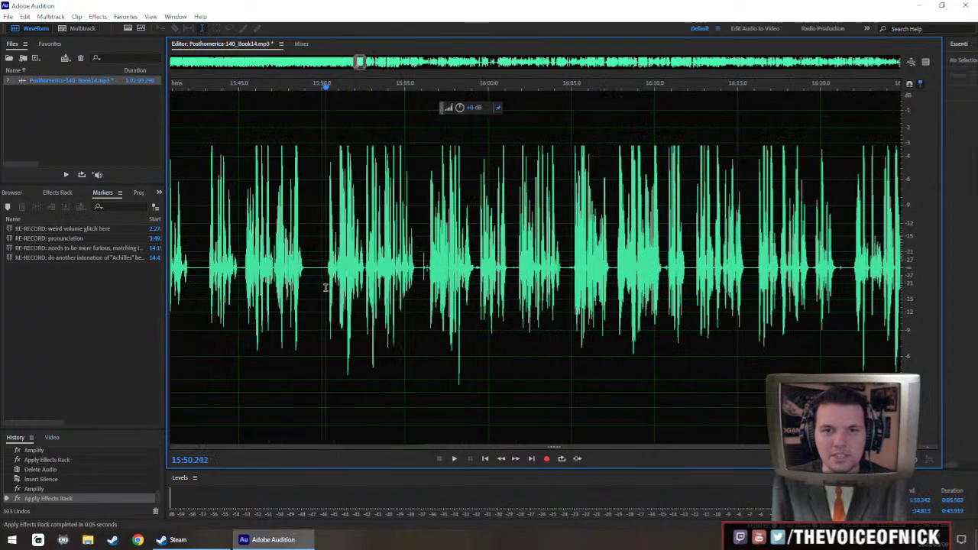
left_click_drag(327, 283, 412, 298)
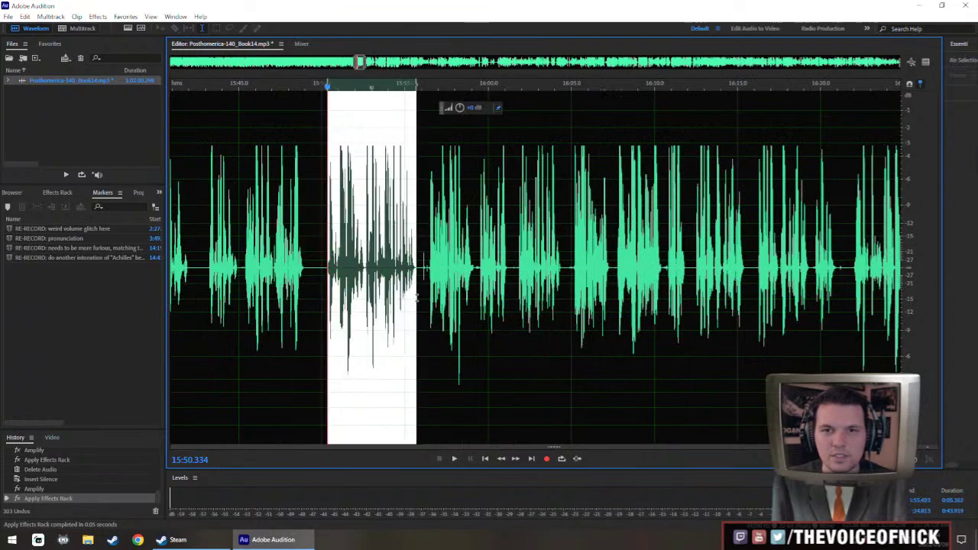
left_click(403, 271)
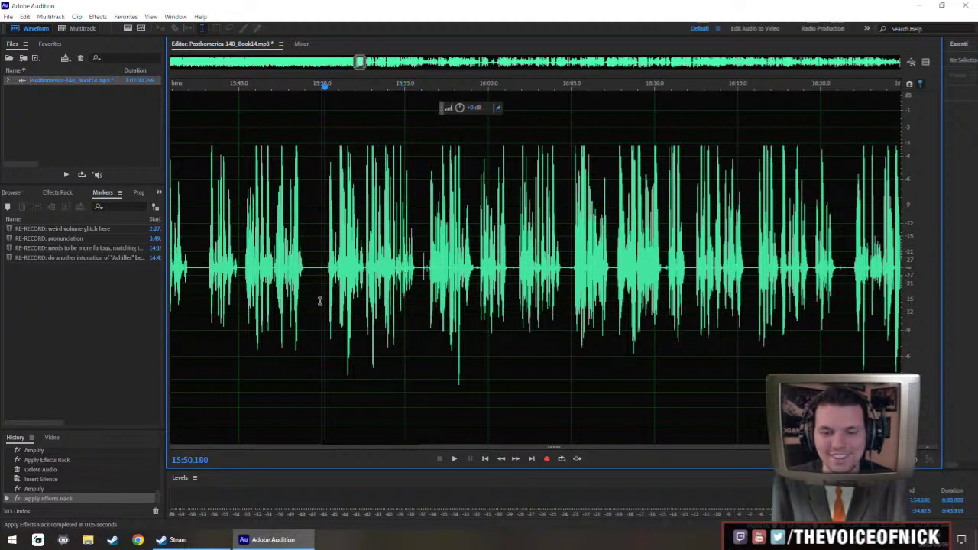
scroll(320, 301, "up", 2)
left_click_drag(600, 303, 443, 331)
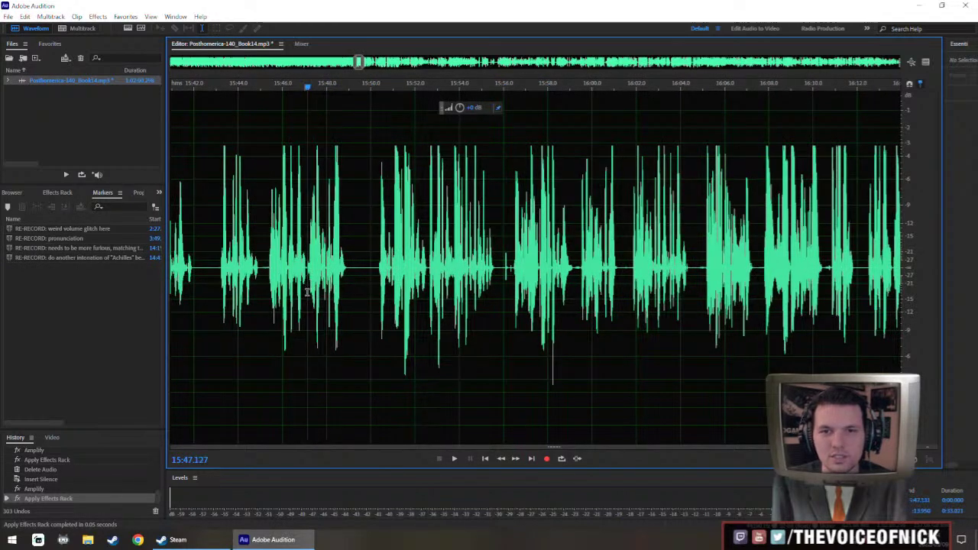
key("space")
scroll(336, 336, "up", 2)
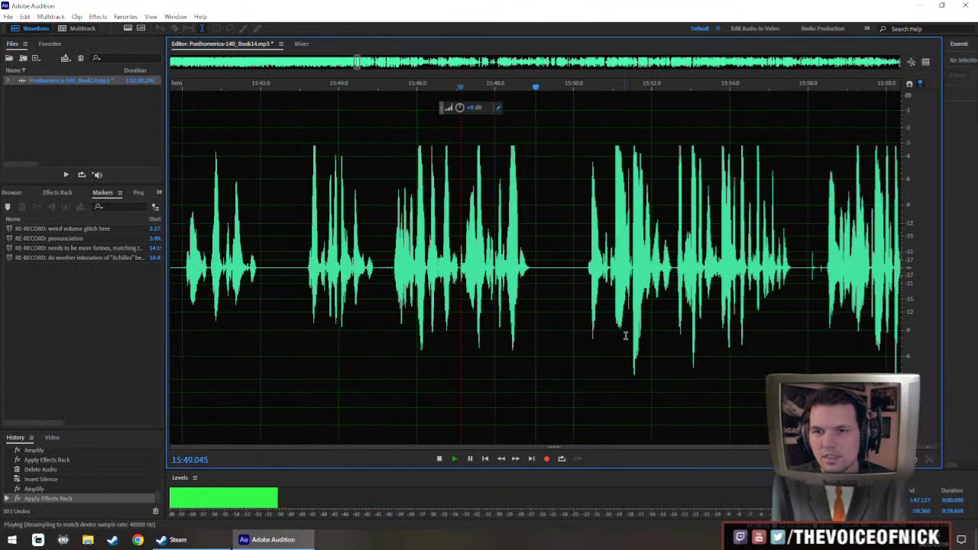
left_click_drag(641, 339, 461, 349)
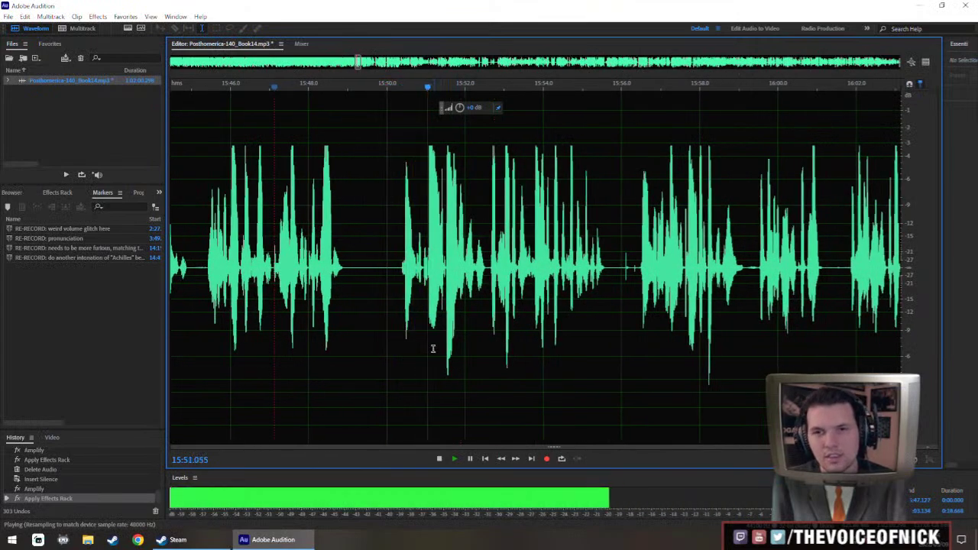
scroll(513, 389, "right", 3)
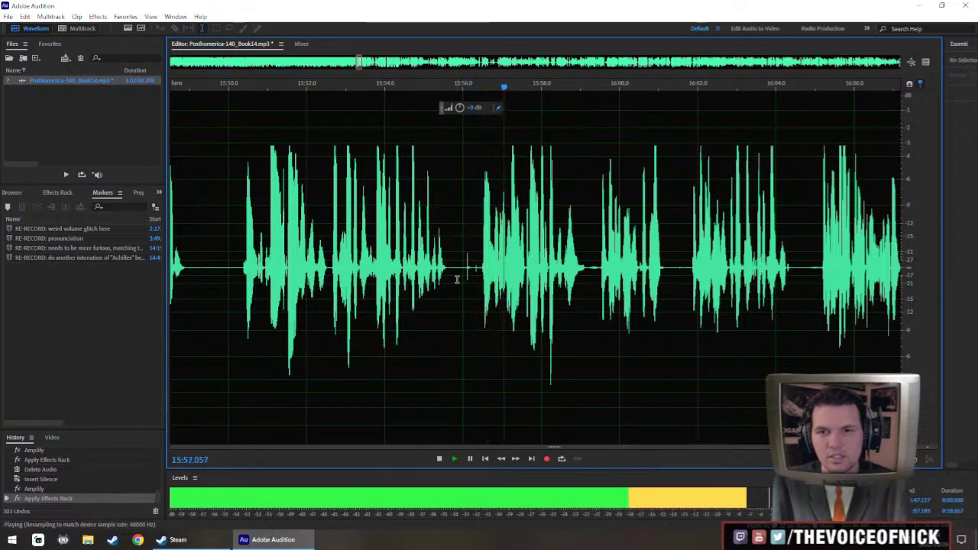
Silence the noise in the pause around 15:56, and amplify and apply the effects rack to about 15:54.4 to 15:55.6.
left_click_drag(447, 273, 401, 293)
key("shift+s")
key("Return")
left_click(377, 286)
key("space")
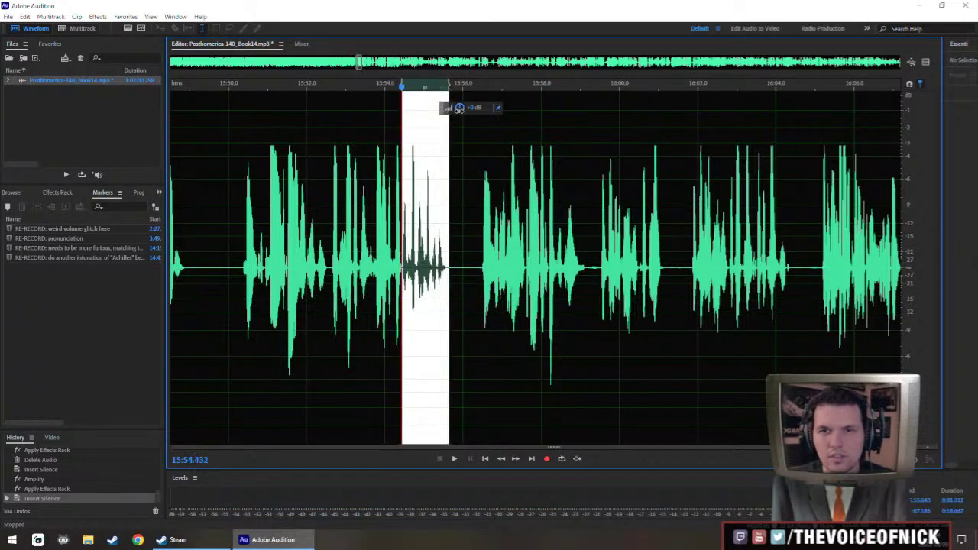
left_click(330, 237)
key("space")
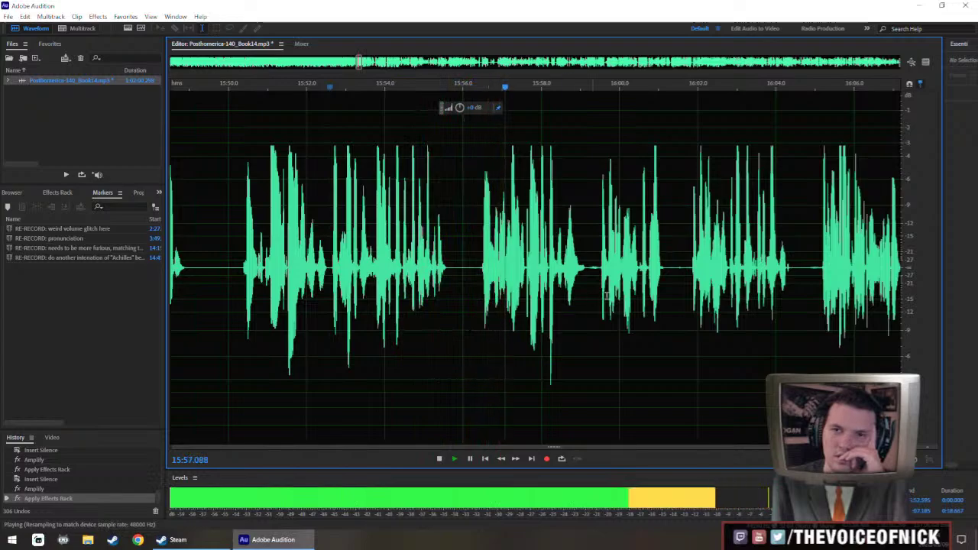
Delete the superseded take from about 15:59.5 to 16:01.8 and play back from about 15:57.6.
scroll(522, 317, "down", 2)
scroll(514, 275, "up", 3)
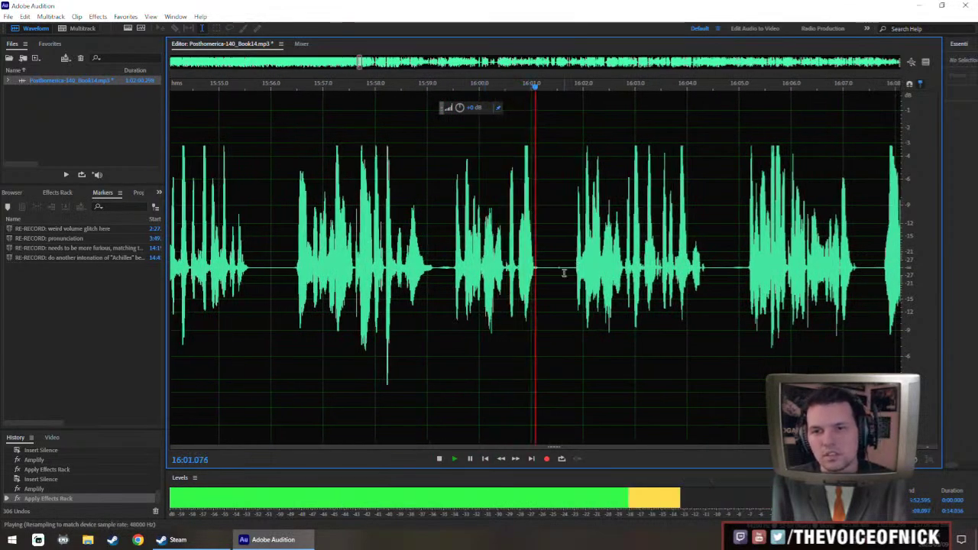
left_click_drag(453, 269, 572, 305)
key("Delete")
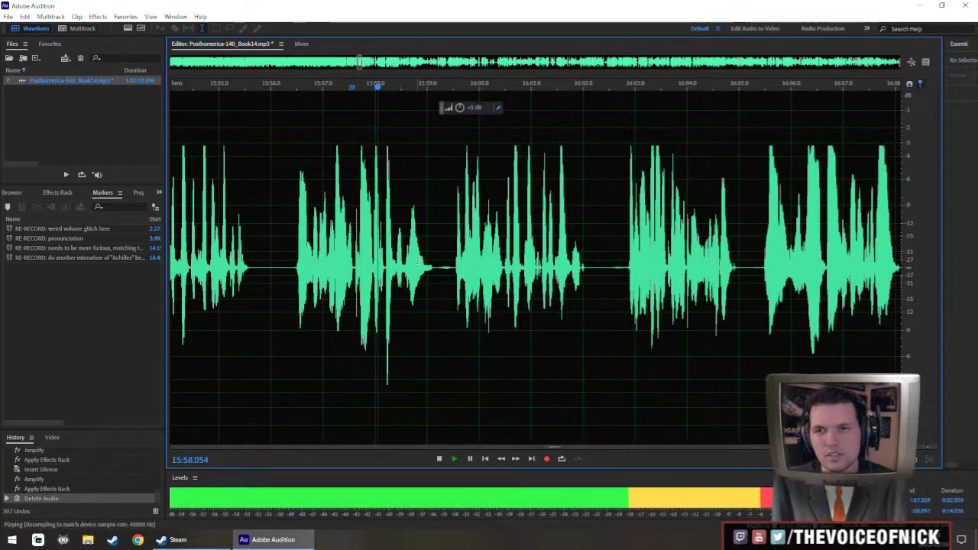
key("backslash")
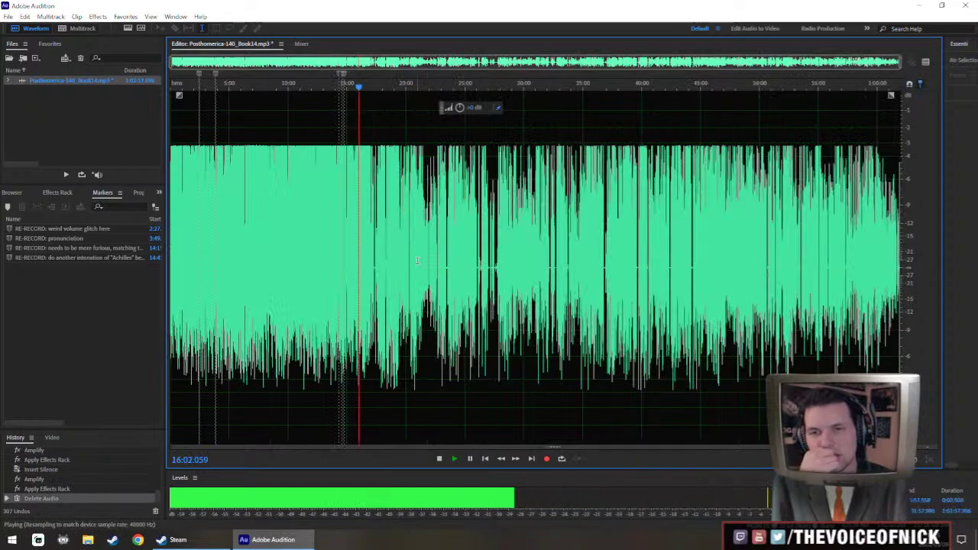
key("backslash")
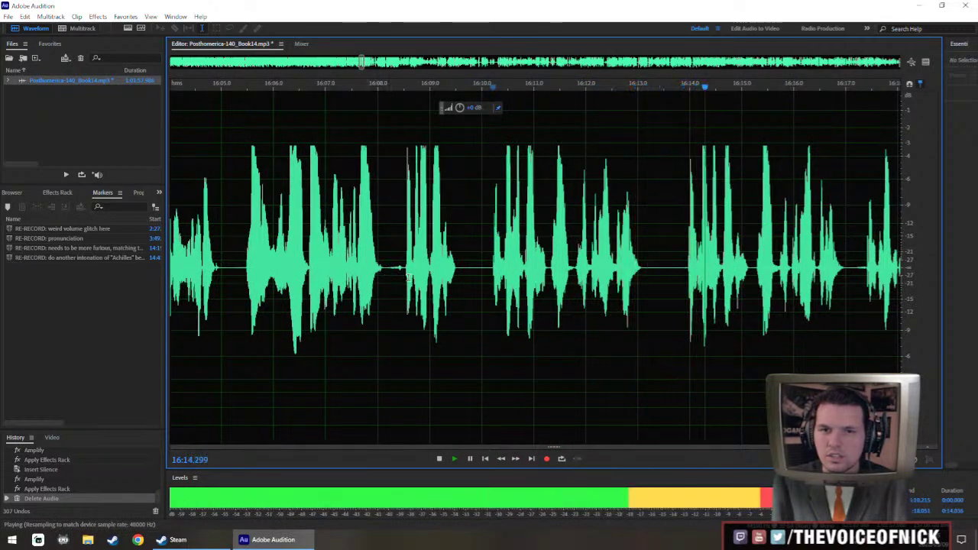
Delete the short superseded take from about 16:08.5 to 16:10.2 and play back from about 16:09.
mouse_move(405, 294)
left_mouse_down()
mouse_move(688, 317)
mouse_move(409, 312)
left_mouse_up()
key("space")
key("Delete")
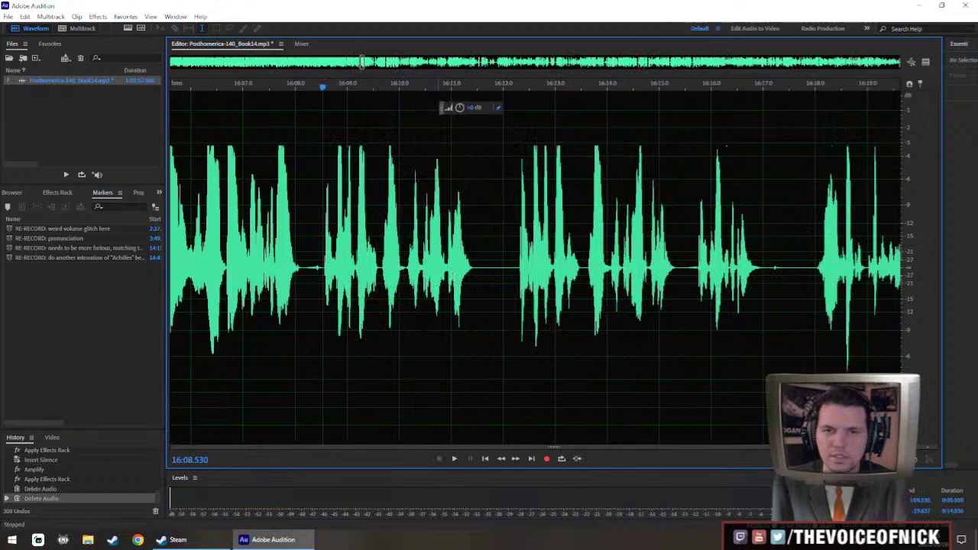
key("space")
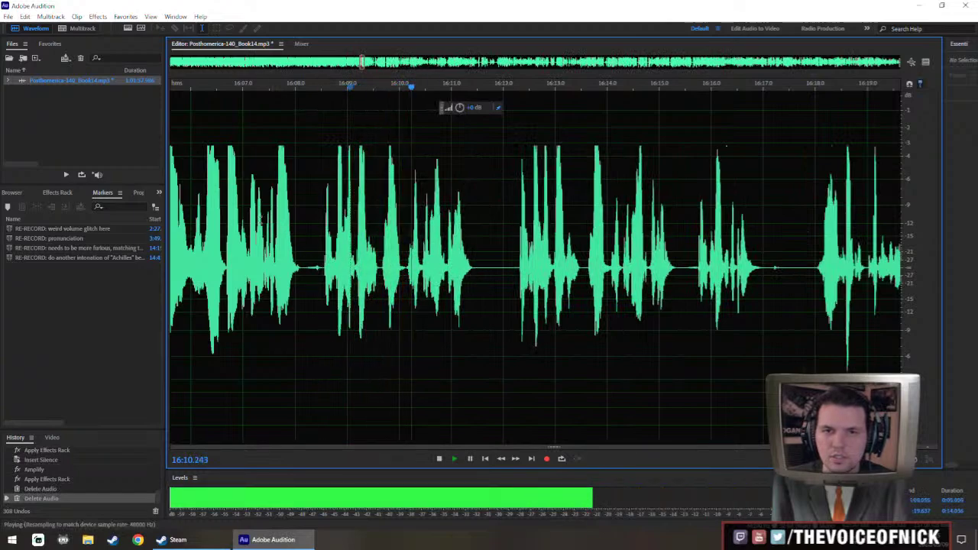
Delete the superseded take from about 16:11.4 to 16:15.3 and play back from about 16:07.5.
key("space")
left_click_drag(474, 298, 676, 307)
key("Delete")
key("space")
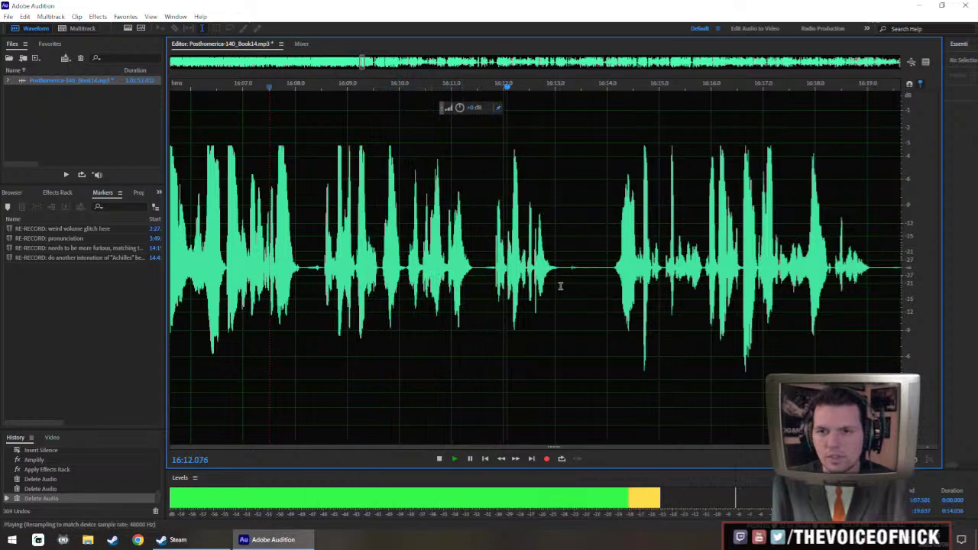
Delete the superseded take from about 16:22.8 to 16:27.4 and play back from about 16:20.1.
scroll(454, 309, "down", 3)
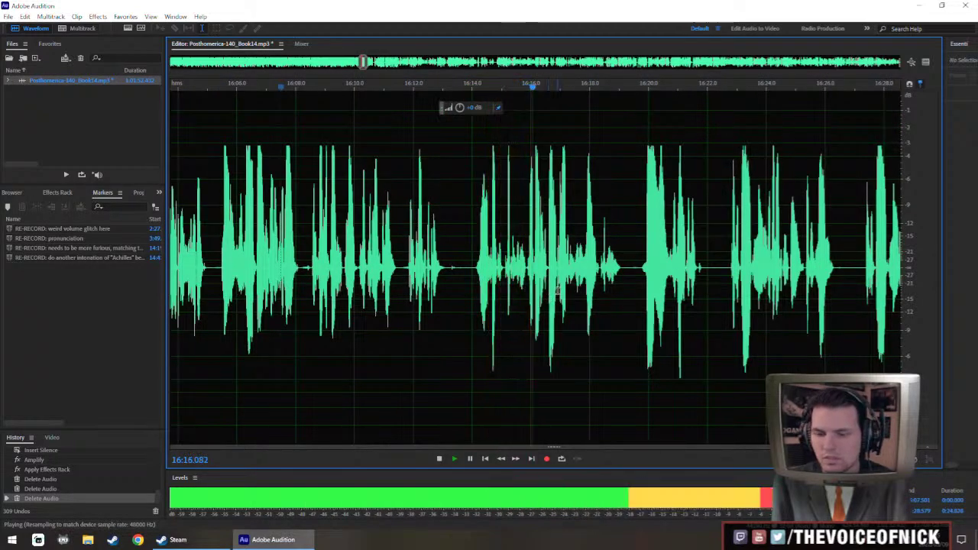
scroll(505, 304, "up", 3)
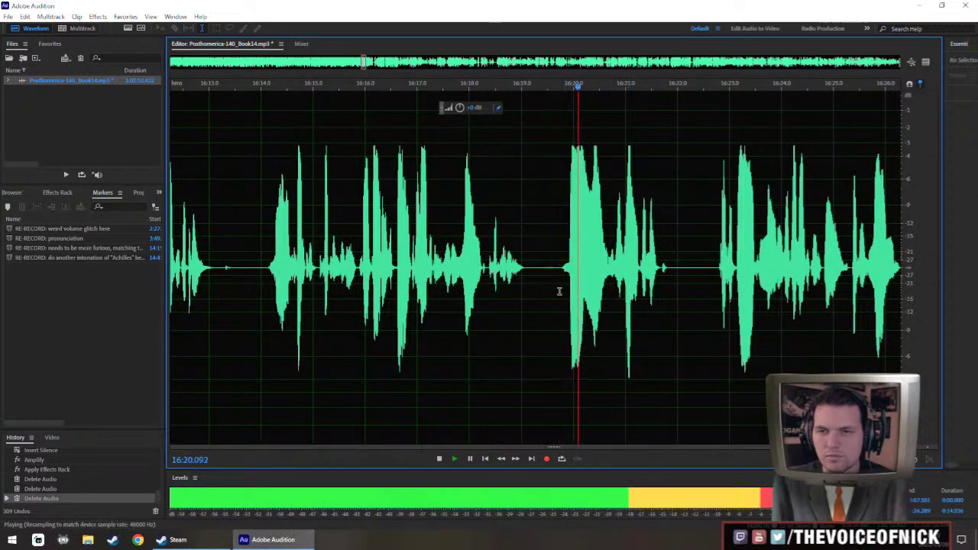
scroll(539, 297, "down", 3)
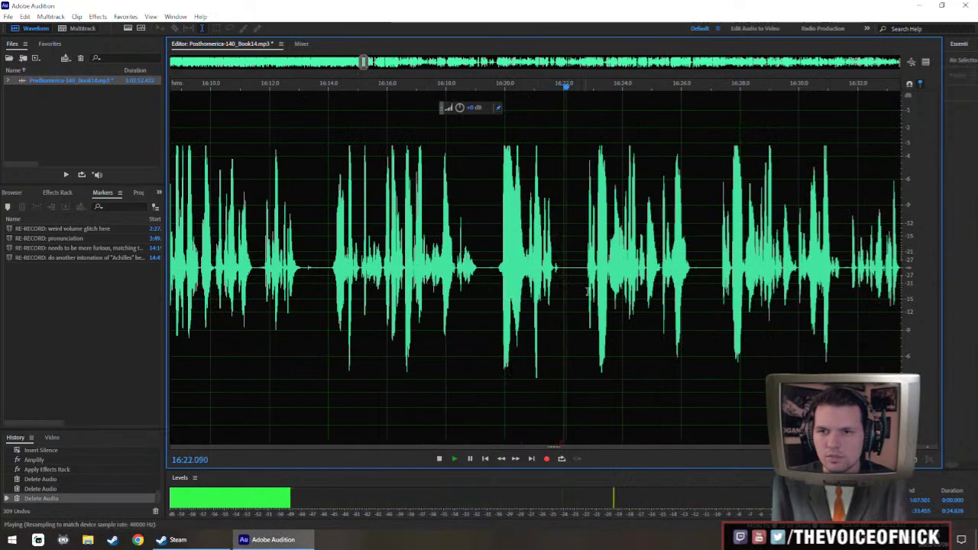
scroll(560, 276, "up", 2)
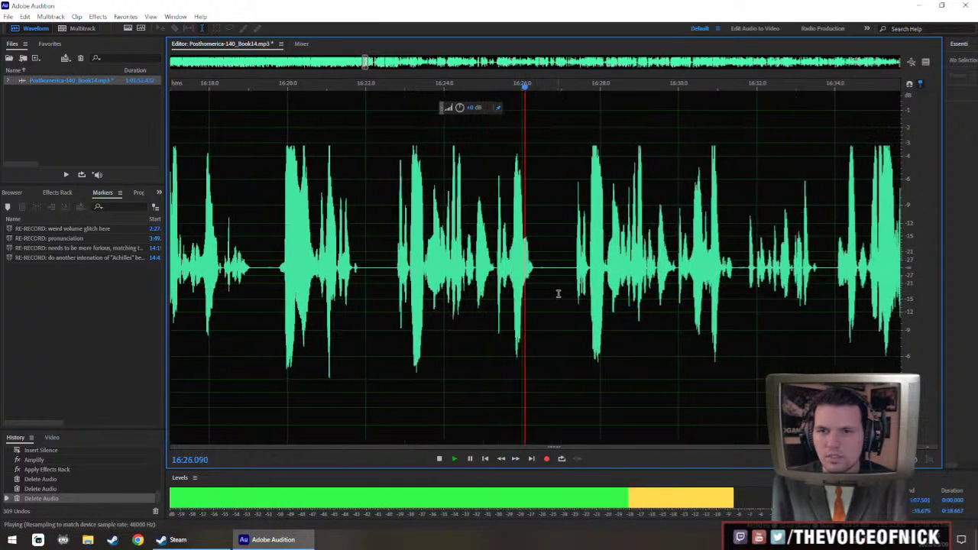
left_click_drag(398, 277, 577, 321)
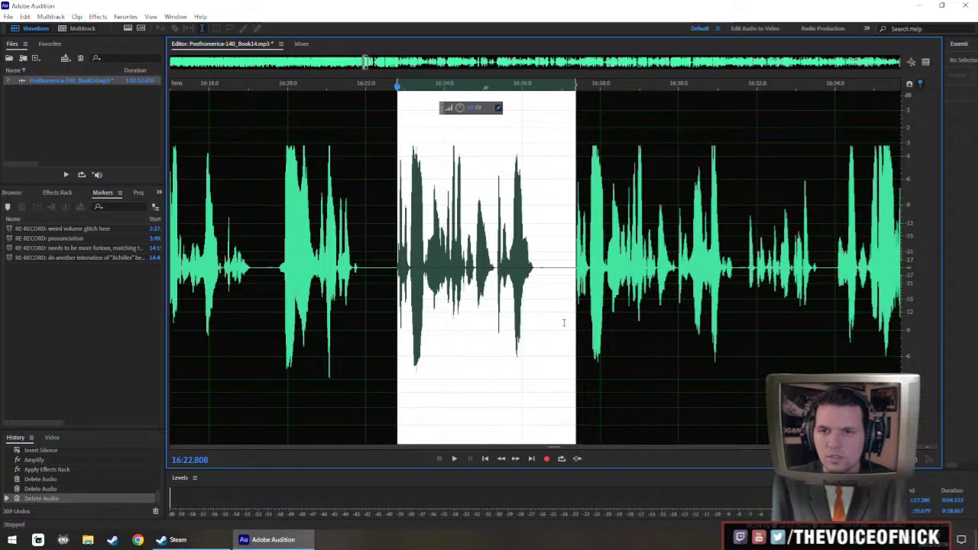
key("Delete")
key("space")
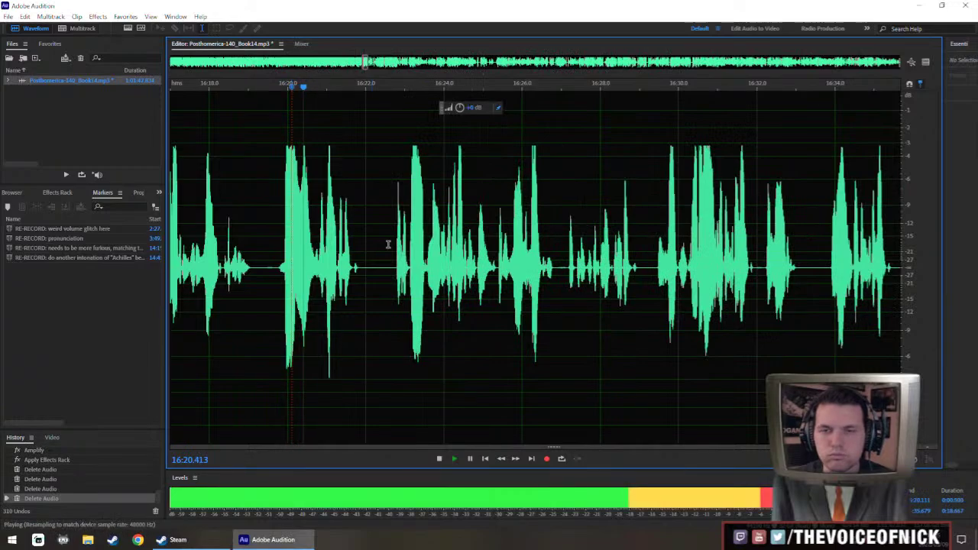
Amplify the narration from about 16:24.5 to 16:29, apply the effects rack, and play back from about 16:23.9.
key("backslash")
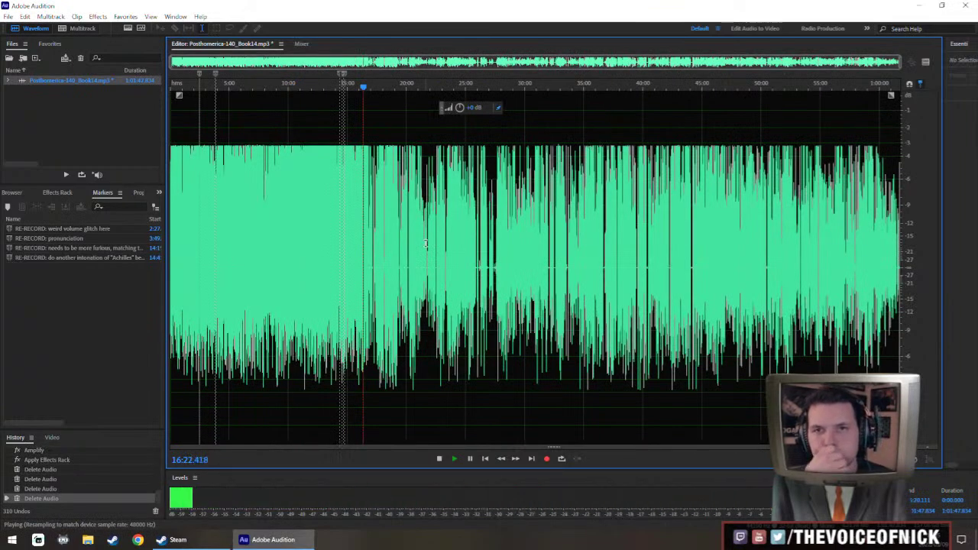
key("backslash")
scroll(458, 235, "down", 3)
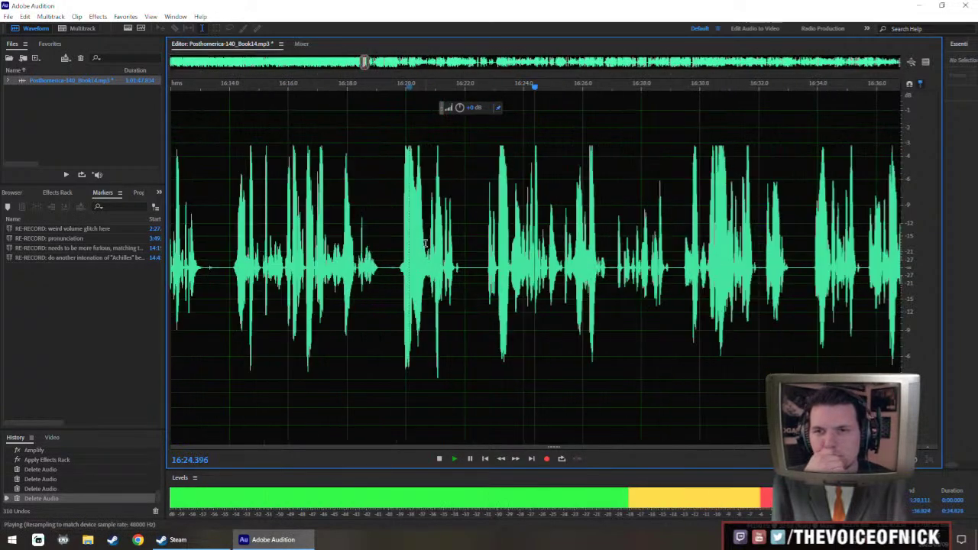
scroll(479, 229, "up", 3)
scroll(608, 254, "up", 1)
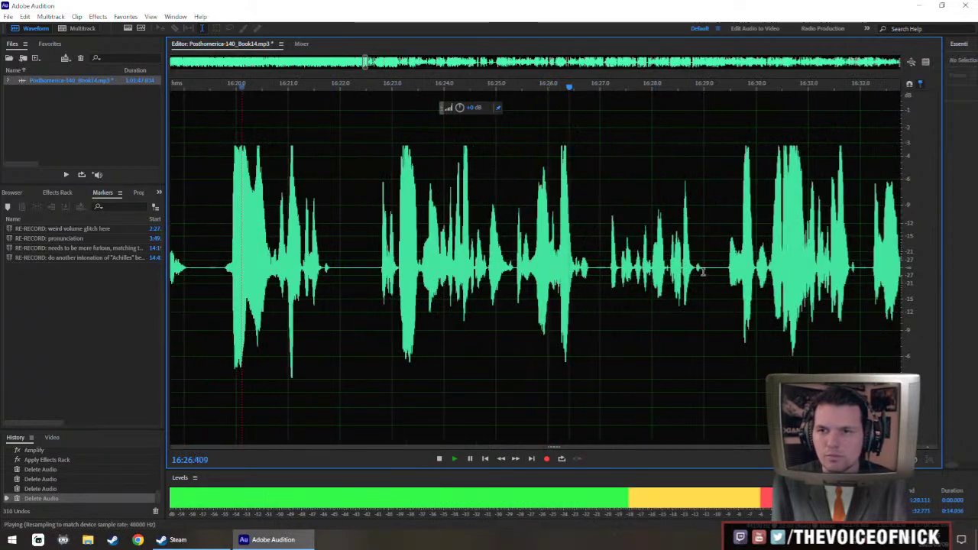
left_click_drag(704, 271, 469, 295)
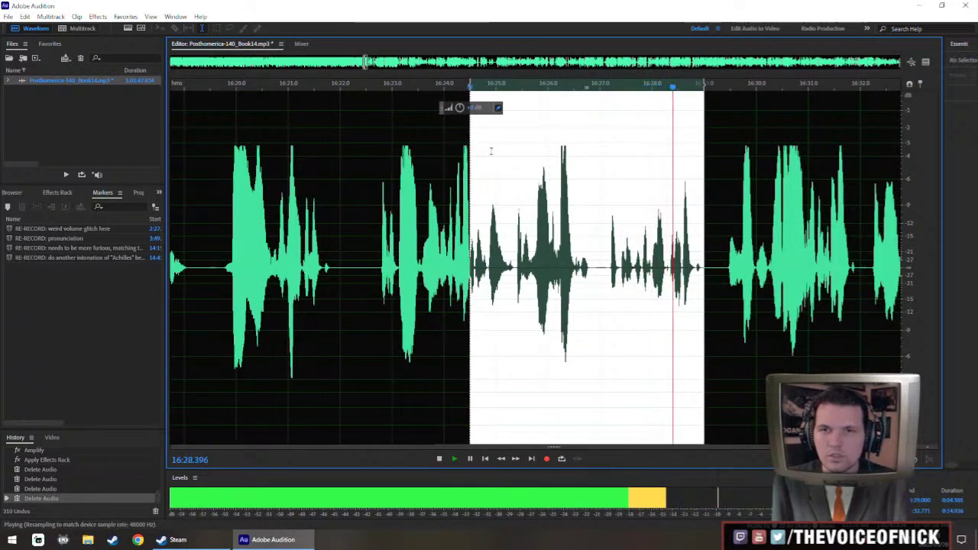
left_click(442, 243)
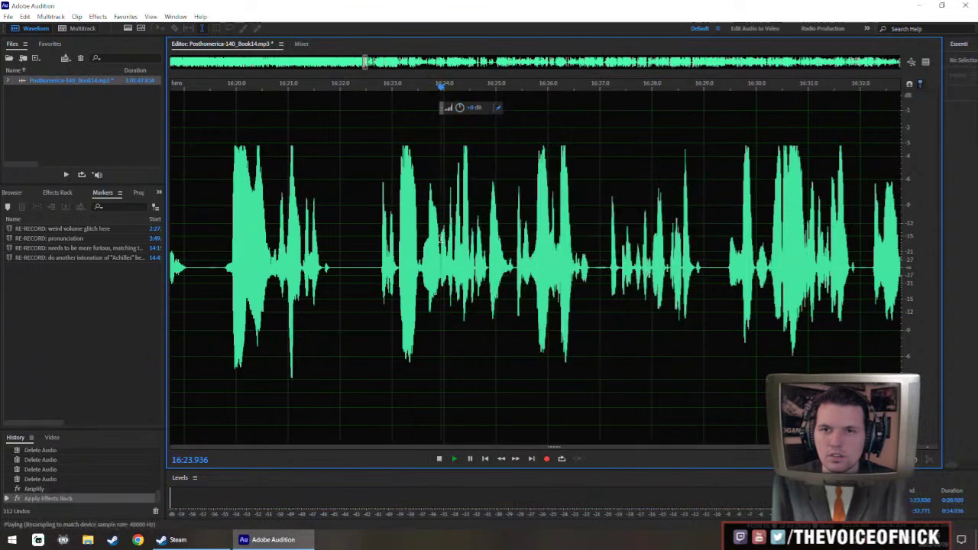
key("space")
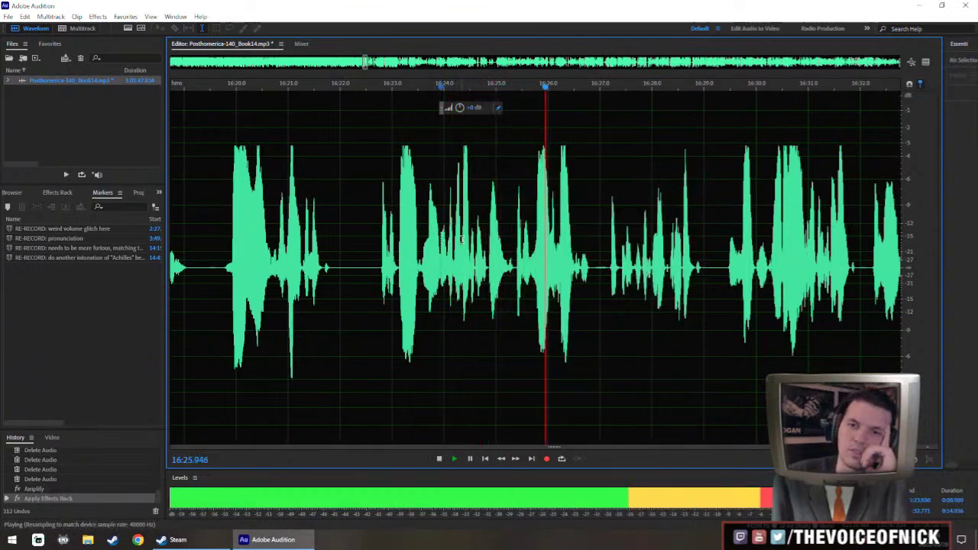
Delete the superseded take from about 16:31.9 to 16:35.4 and play back from about 16:30.7.
left_click_drag(593, 257, 429, 269)
scroll(432, 269, "down", 1)
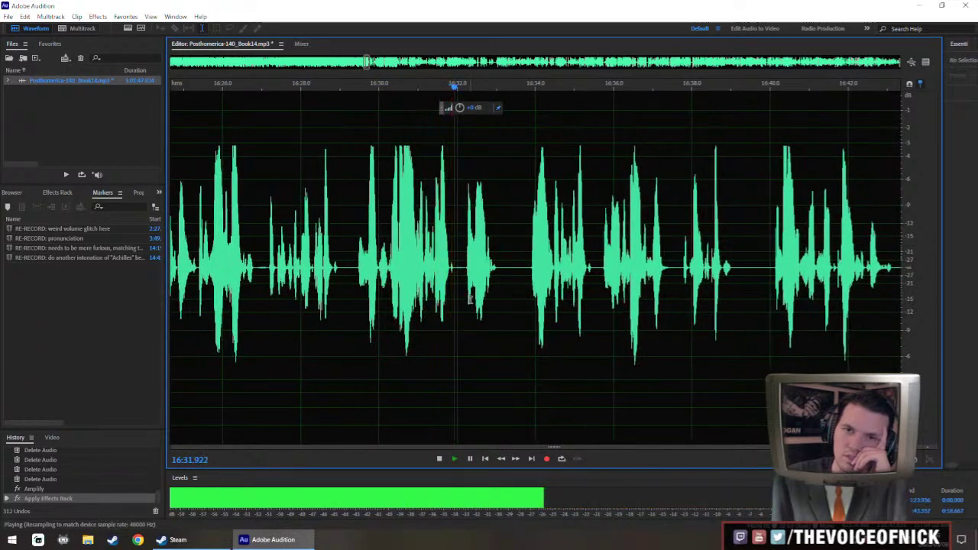
scroll(480, 289, "up", 1)
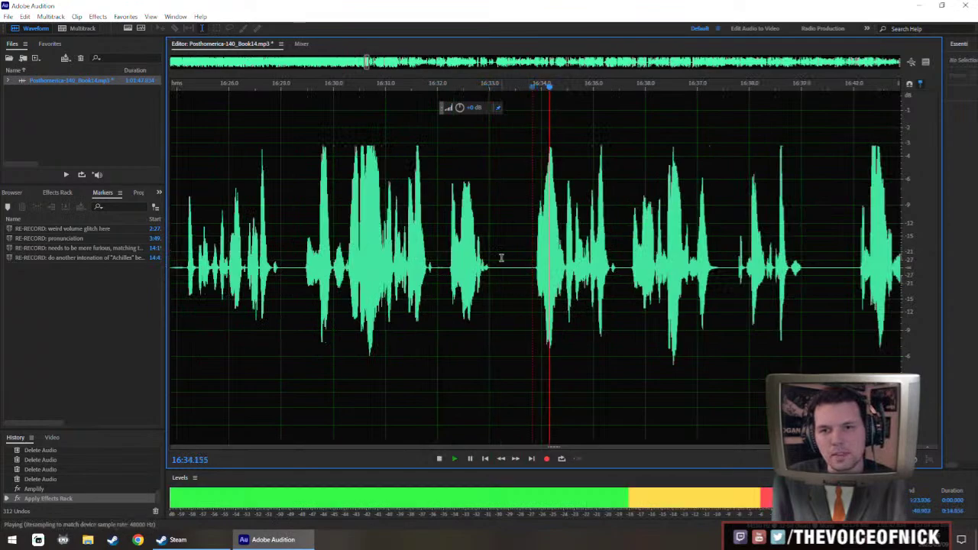
left_click_drag(431, 271, 618, 317)
key("Delete")
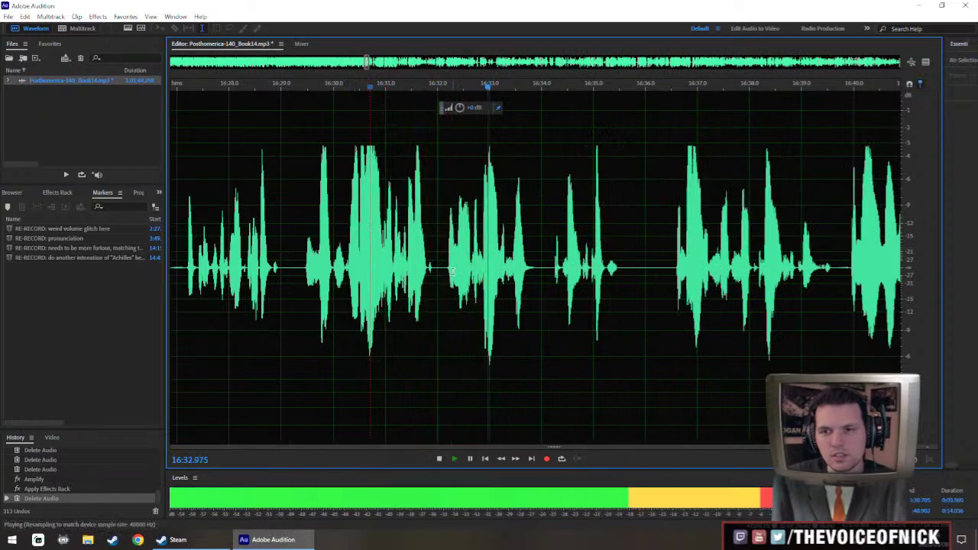
Amplify the narration from about 16:32.1 to 16:44.4, apply the effects rack, and play back from about 16:31.3.
left_click_drag(587, 276, 433, 306)
scroll(426, 301, "down", 1)
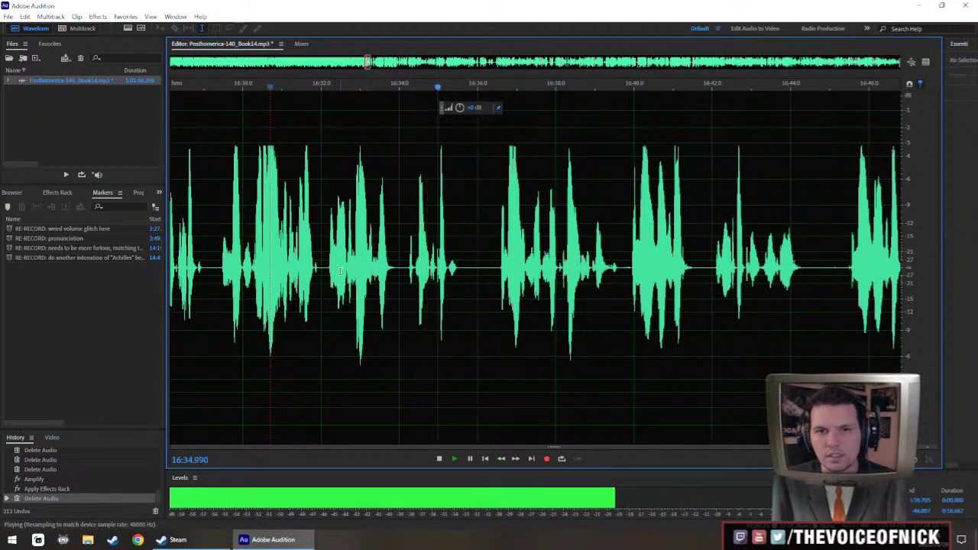
key("space")
left_click_drag(325, 269, 800, 302)
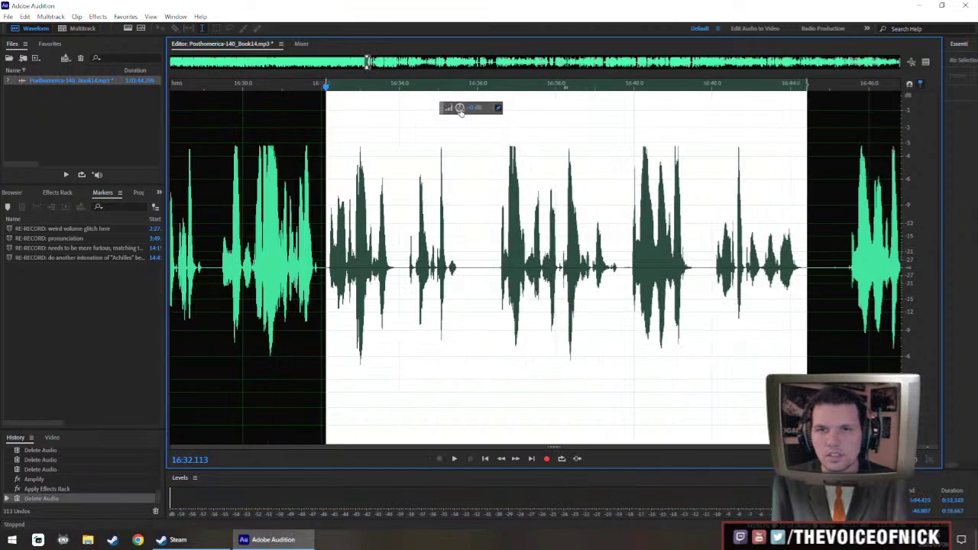
left_click_drag(460, 109, 466, 108)
key("space")
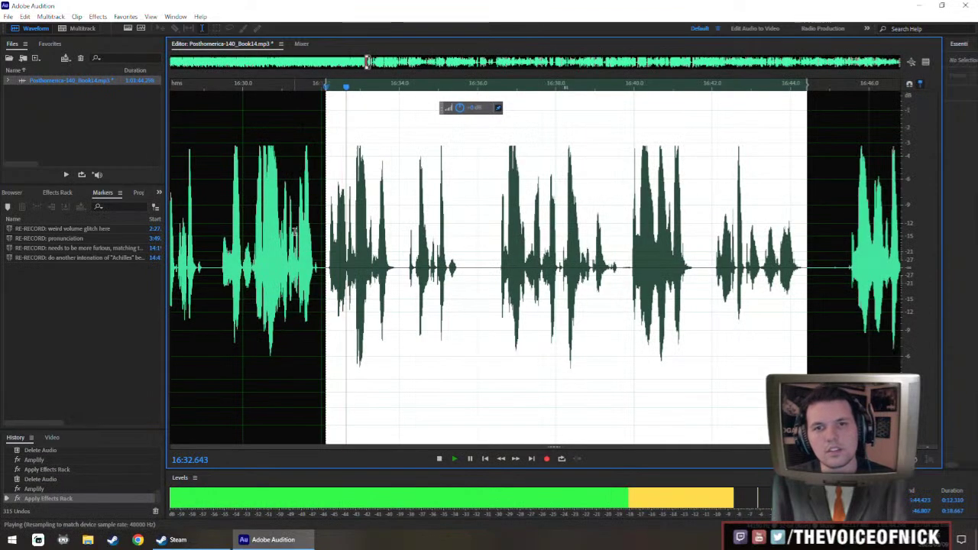
left_click(294, 229)
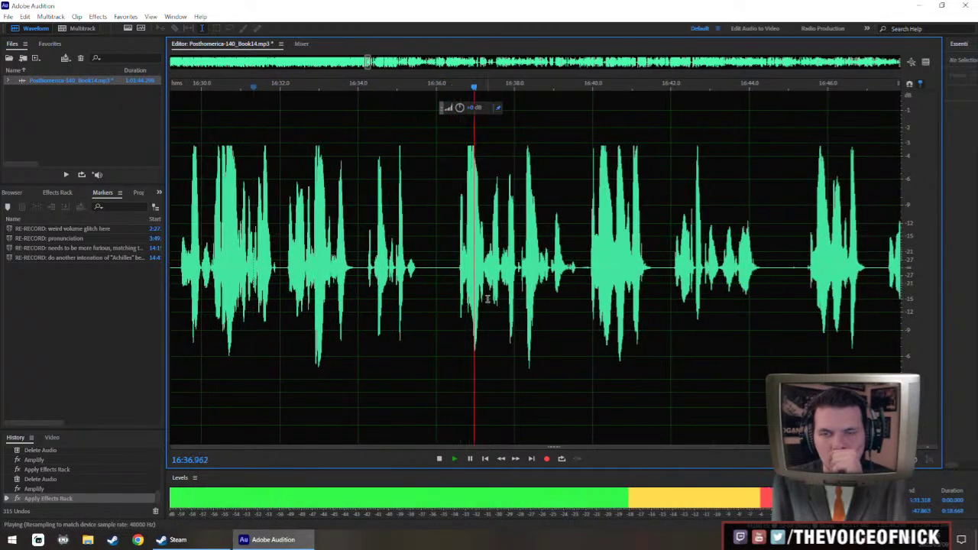
Amplify the quiet phrase from about 16:42.0 to 16:44.4, apply the effects rack, and play back from about 16:39.9.
key("space")
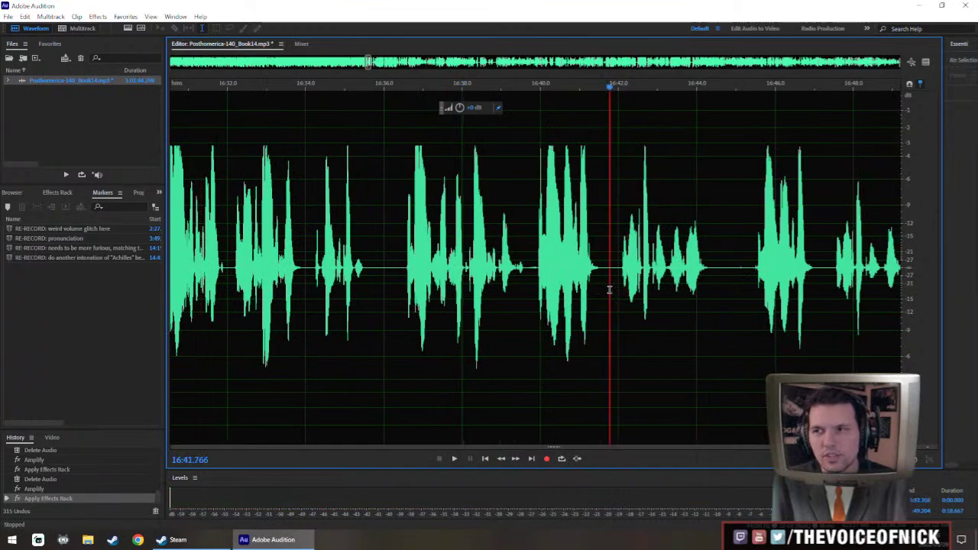
mouse_move(408, 262)
left_mouse_down()
mouse_move(371, 299)
mouse_move(387, 257)
mouse_move(380, 270)
mouse_move(396, 269)
left_mouse_up()
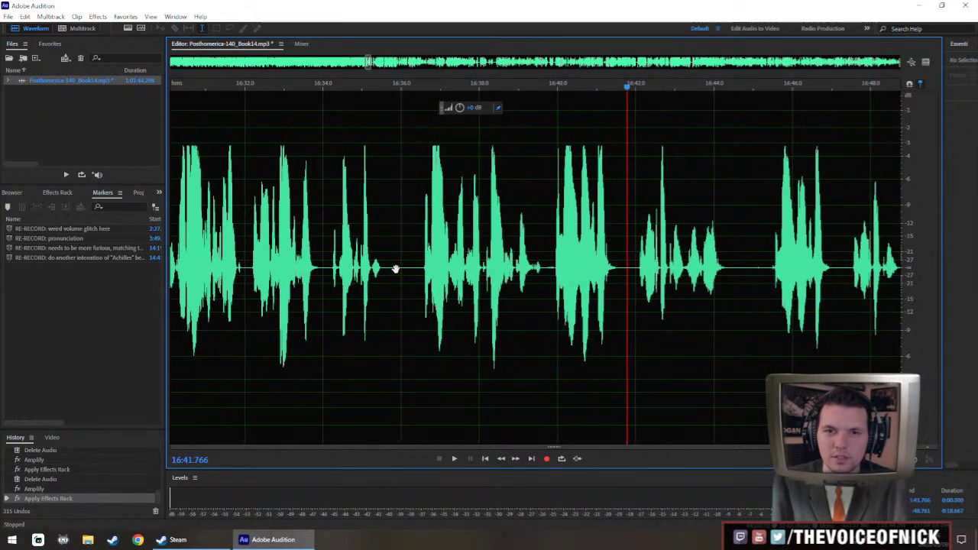
scroll(403, 279, "down", 1)
scroll(403, 277, "up", 3)
scroll(520, 285, "down", 3)
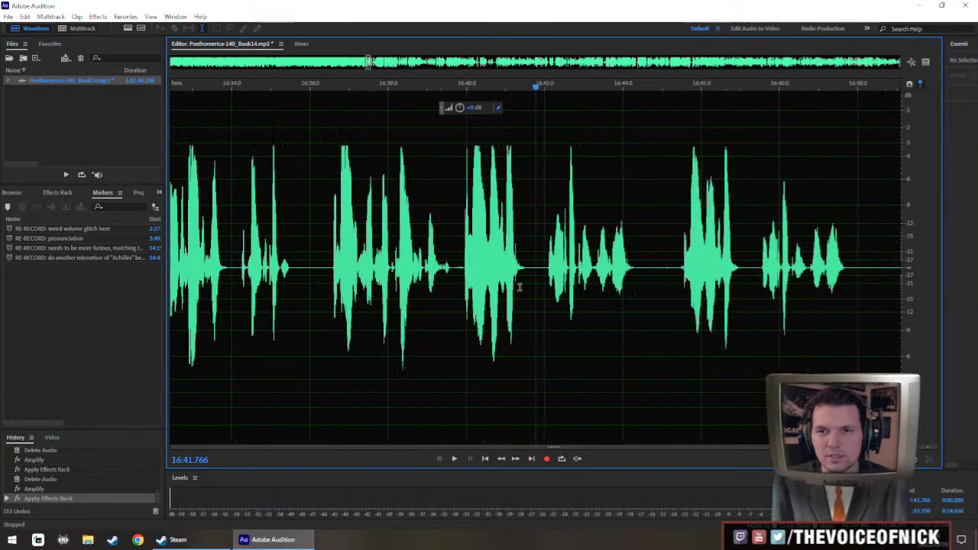
left_click_drag(537, 295, 556, 311)
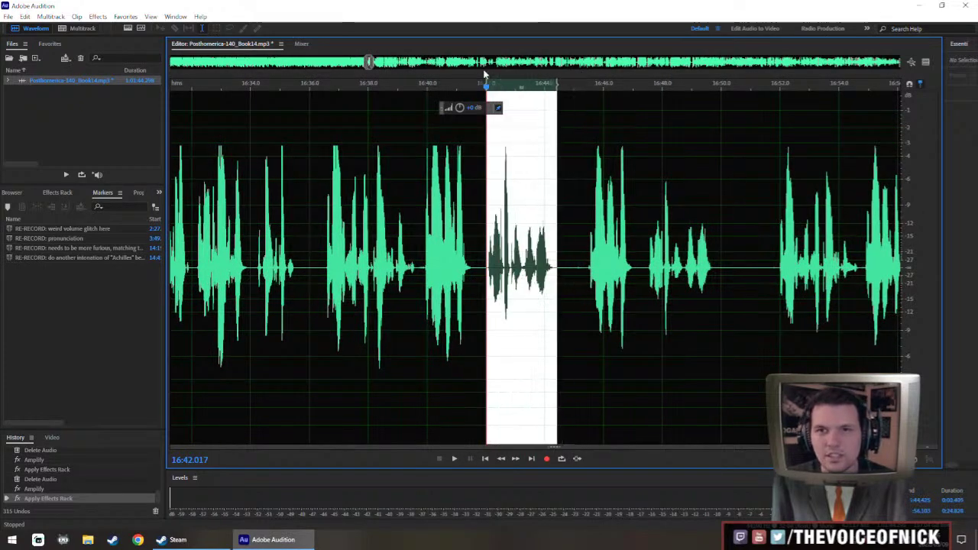
left_click_drag(484, 198, 380, 252)
left_click(323, 241)
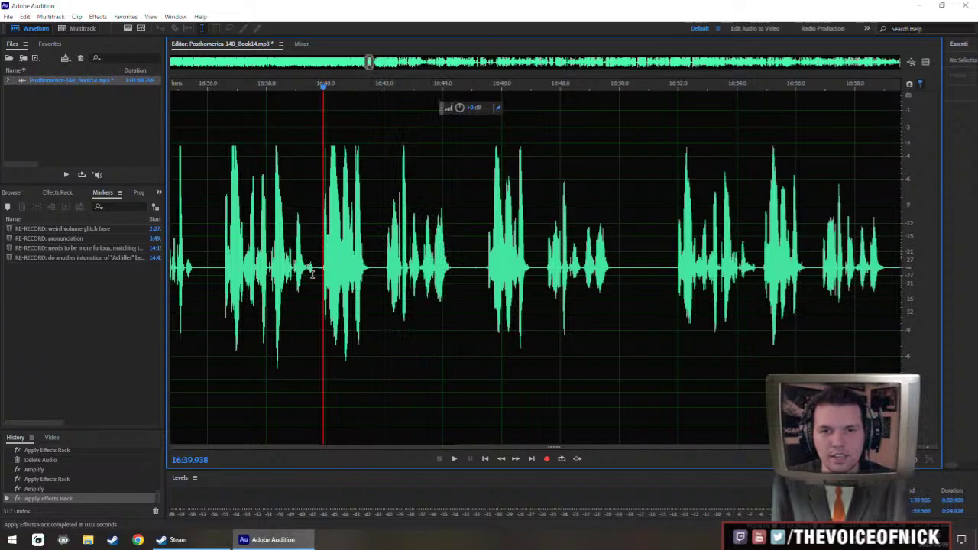
key("space")
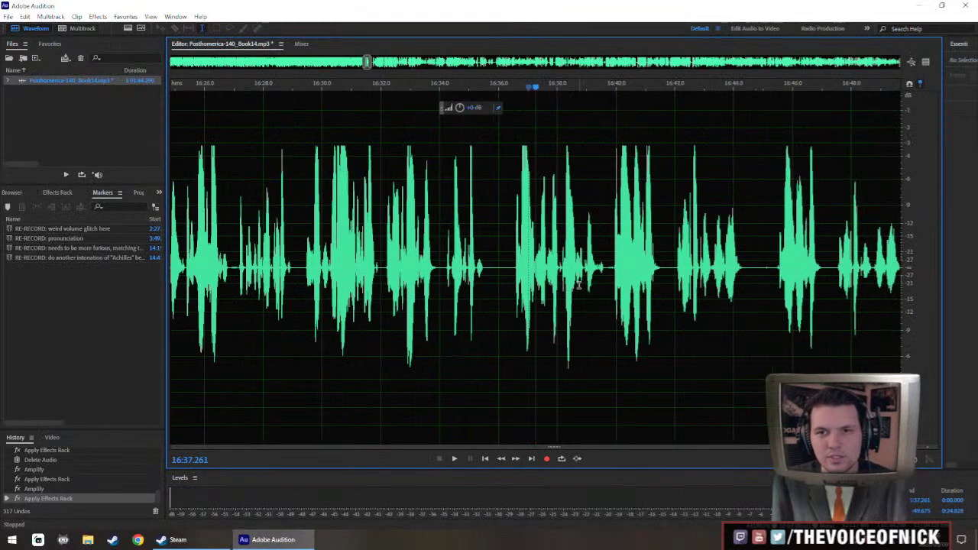
Amplify the quiet line ending from about 16:38.6 to 16:39.6, apply the effects rack, and play back from about 16:37.7.
left_click_drag(423, 312, 504, 314)
key("space")
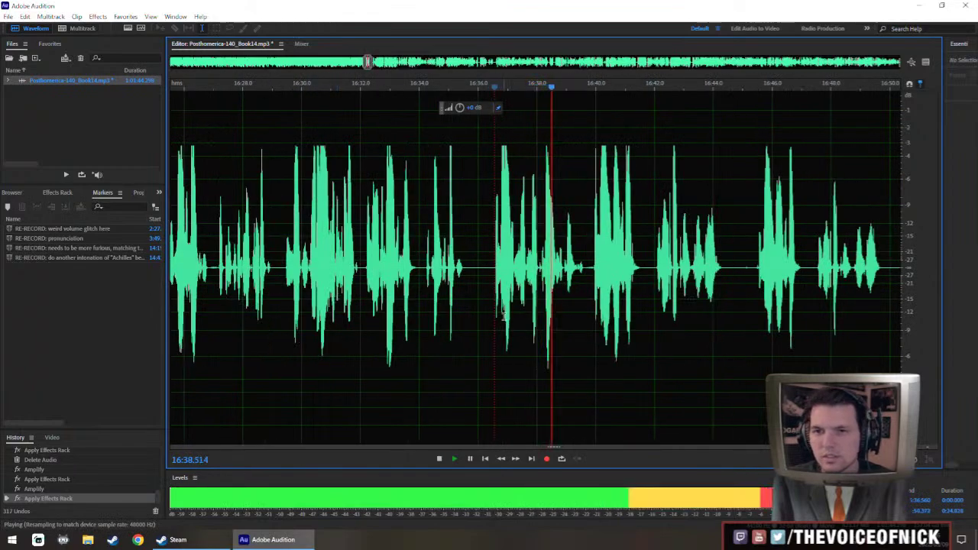
left_click_drag(567, 327, 393, 341)
key("space")
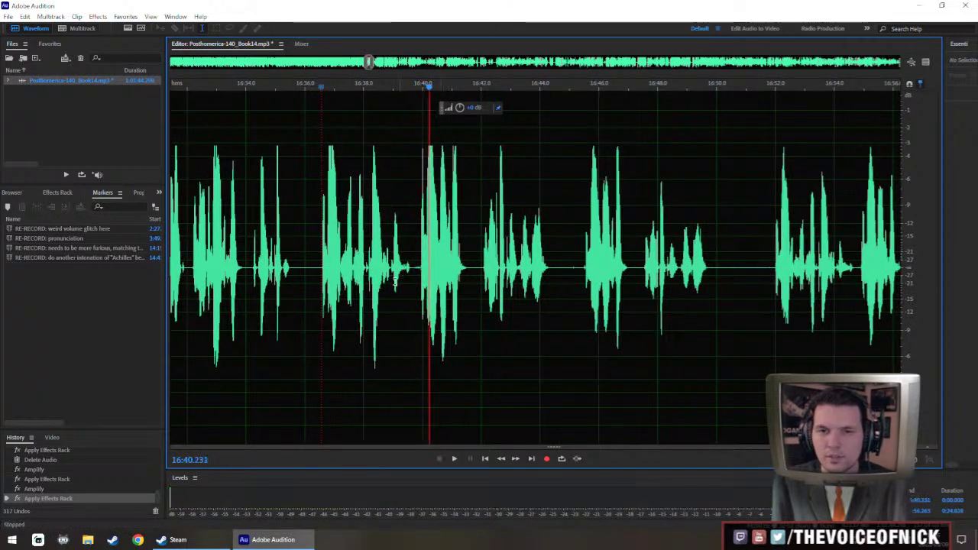
left_click_drag(411, 274, 376, 293)
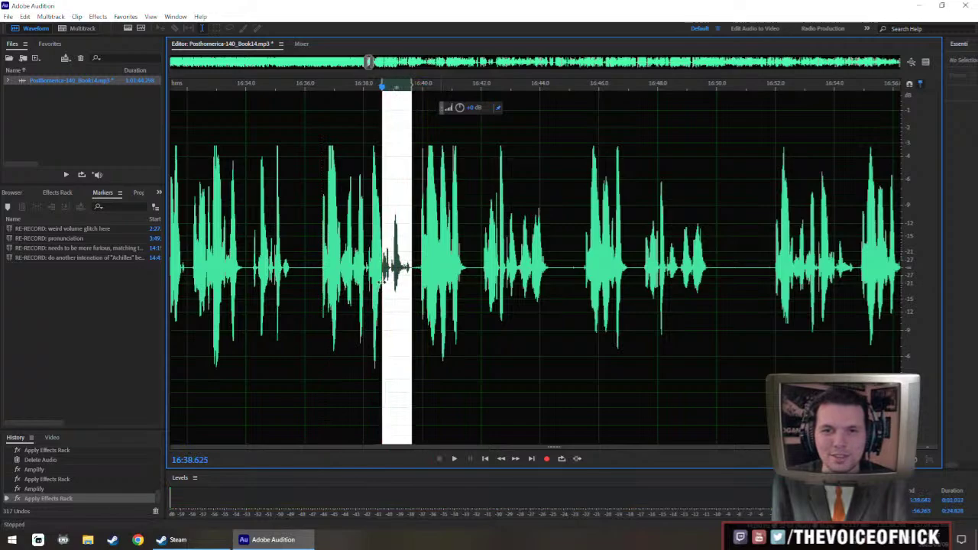
scroll(380, 280, "up", 3)
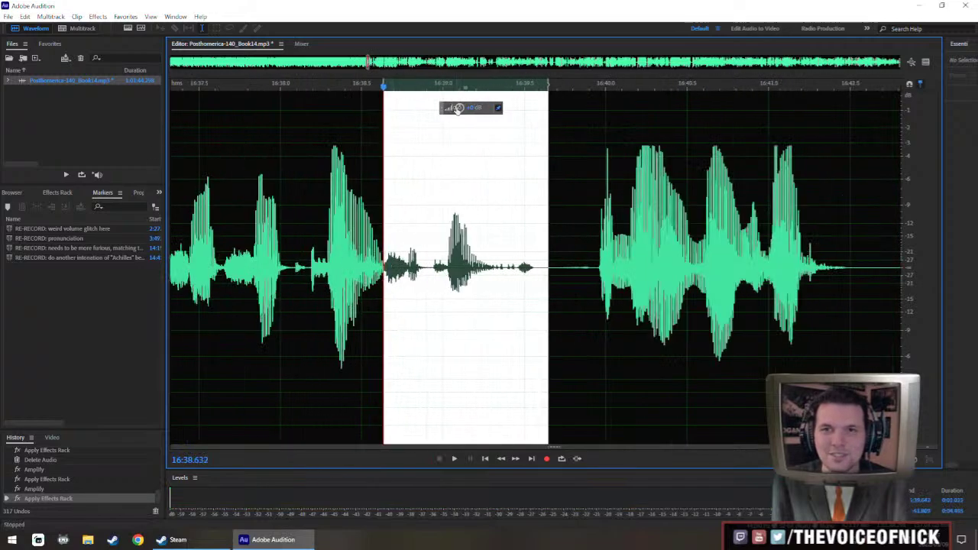
left_click(246, 229)
key("space")
scroll(251, 227, "down", 9)
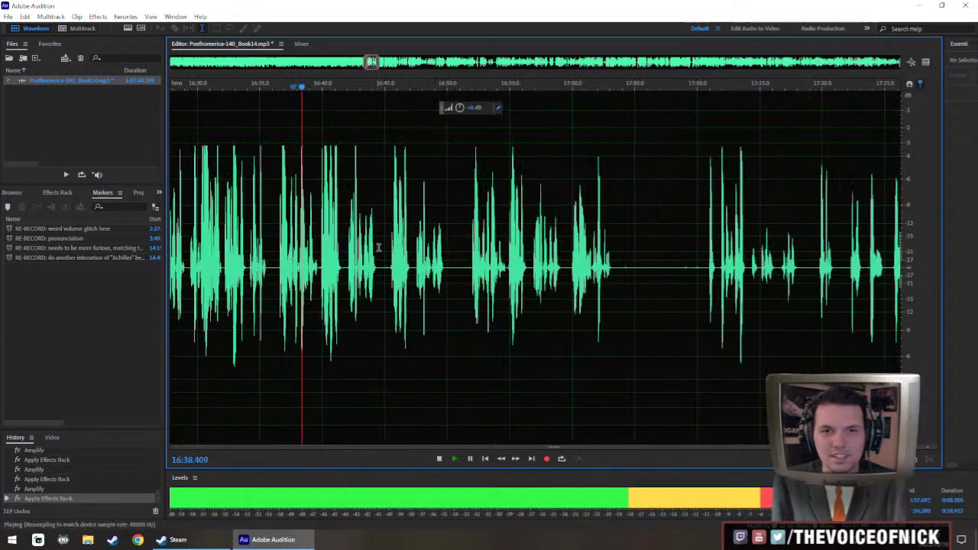
Listen through the repeated takes between about 16:40 and 17:03 to compare them.
key("minus")
key("equal")
key("equal")
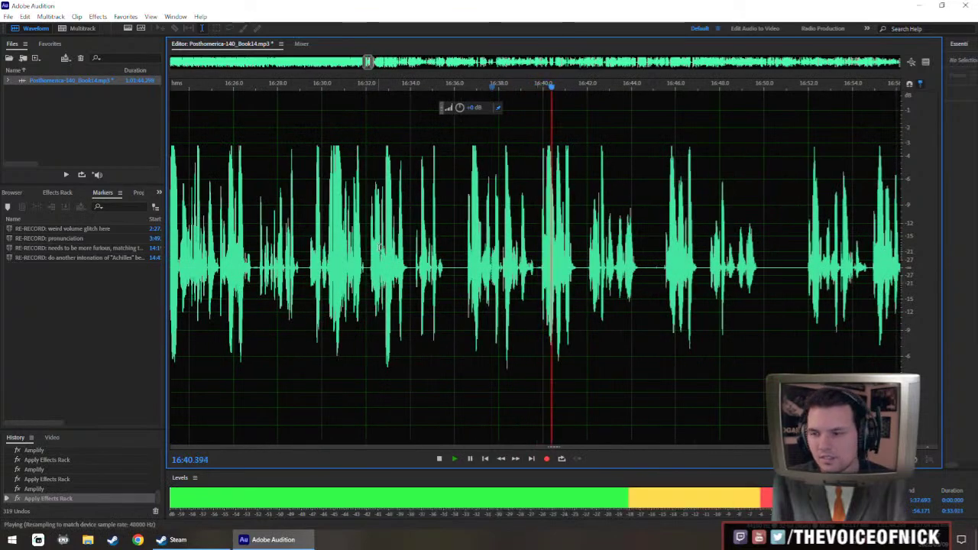
left_click_drag(644, 299, 469, 284)
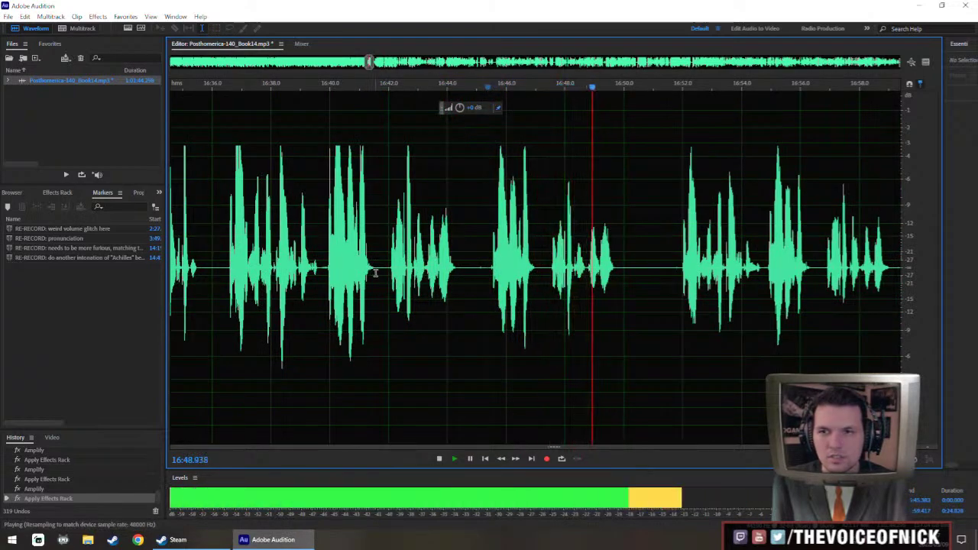
key("space")
left_click(828, 279)
key("space")
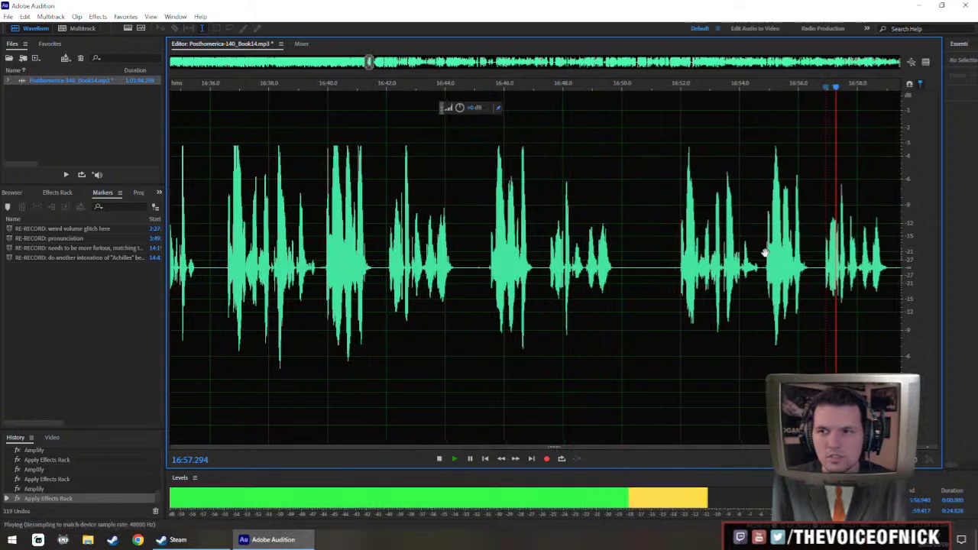
scroll(719, 252, "right", 3)
scroll(539, 250, "down", 2)
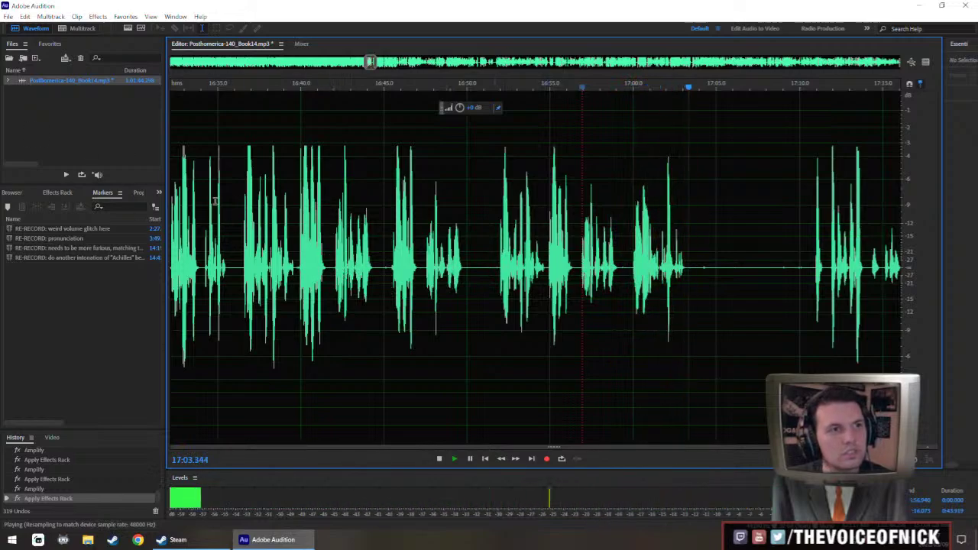
left_click_drag(457, 210, 463, 210)
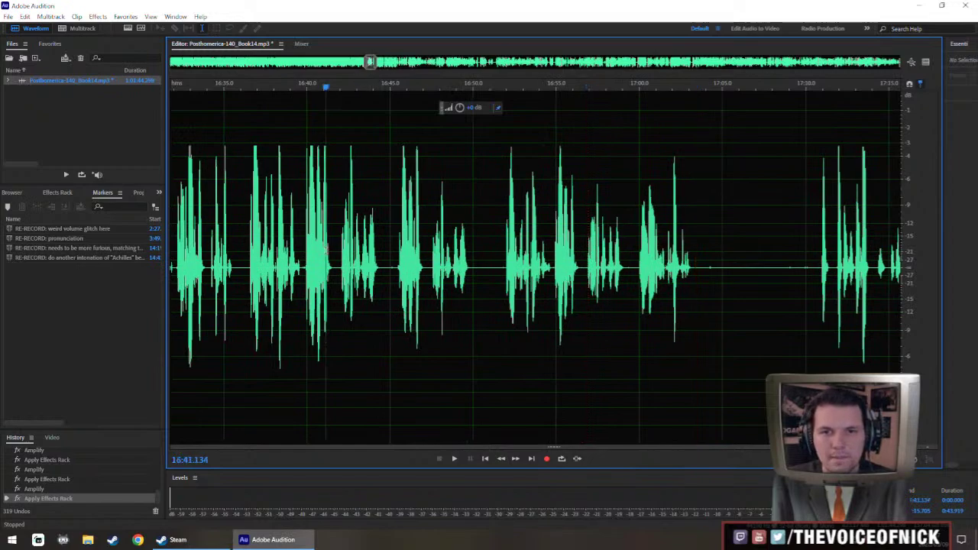
Delete the superseded takes from about 16:41.5 to 16:56.3 and play back from just before the cut.
left_click_drag(333, 252, 579, 331)
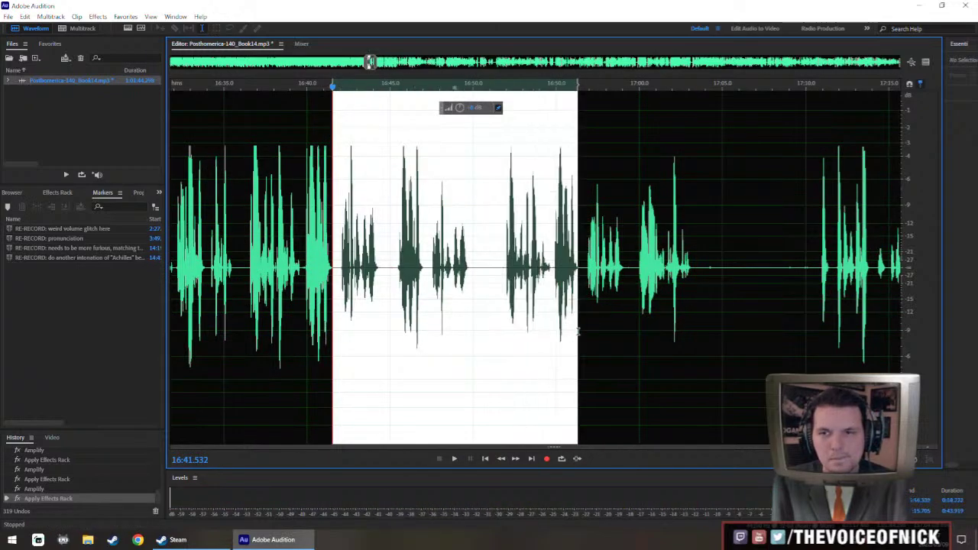
key("Delete")
left_click(303, 254)
key("space")
scroll(352, 264, "up", 3)
key("space")
Amplify the narration from about 16:42.0 to 16:48.6, apply the effects rack, and play back from about 16:40.3.
left_click_drag(315, 278, 659, 305)
left_click_drag(461, 107, 482, 110)
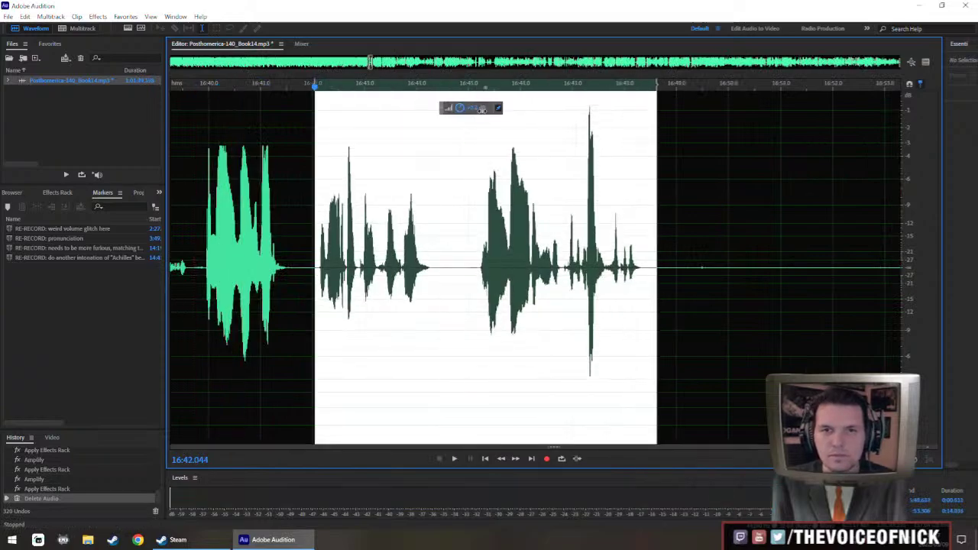
key("space")
left_click(227, 233)
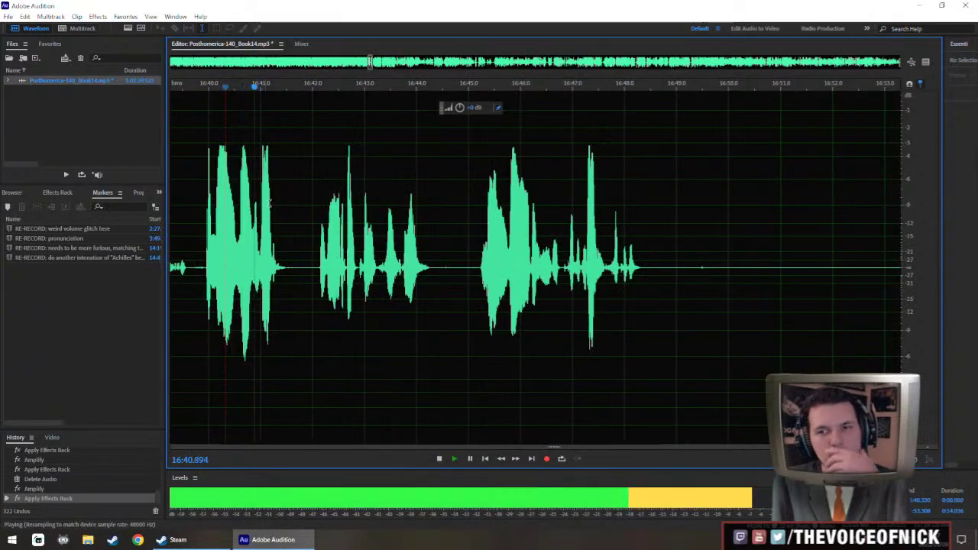
scroll(316, 276, "right", 1)
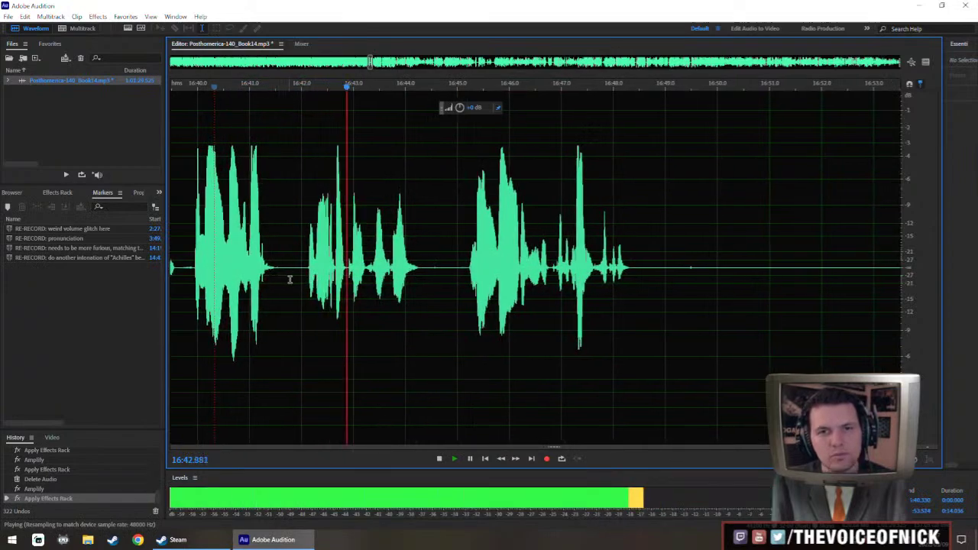
Shorten the pause near 16:41.8 by about 0.1 s and play back from about 16:40.2.
left_click_drag(287, 280, 293, 280)
key("Delete")
left_click(208, 227)
key("space")
key("ctrl+backslash")
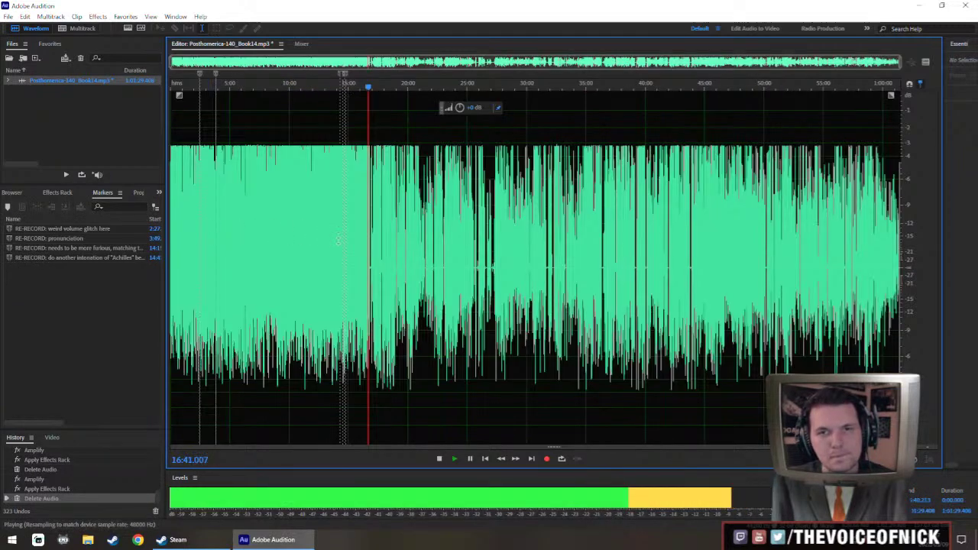
key("backslash")
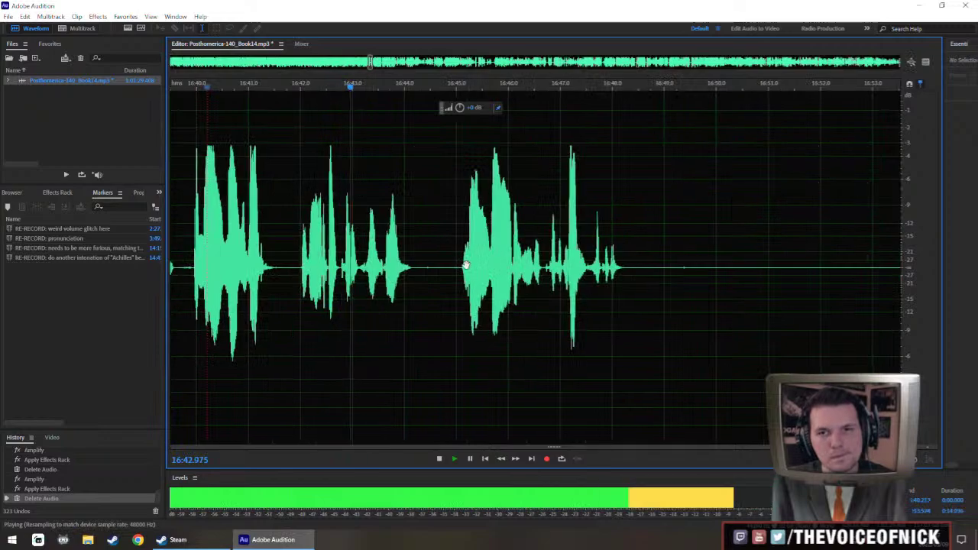
scroll(399, 264, "down", 3)
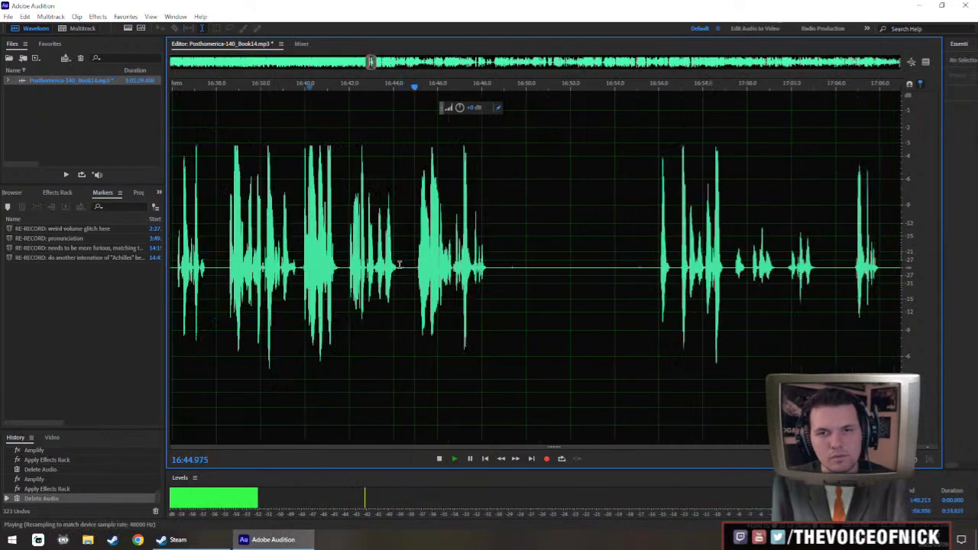
Cut about 0.1 s from the pause near 16:44.4 and play back from about 16:42.7.
scroll(395, 272, "up", 4)
key("space")
left_click(390, 279)
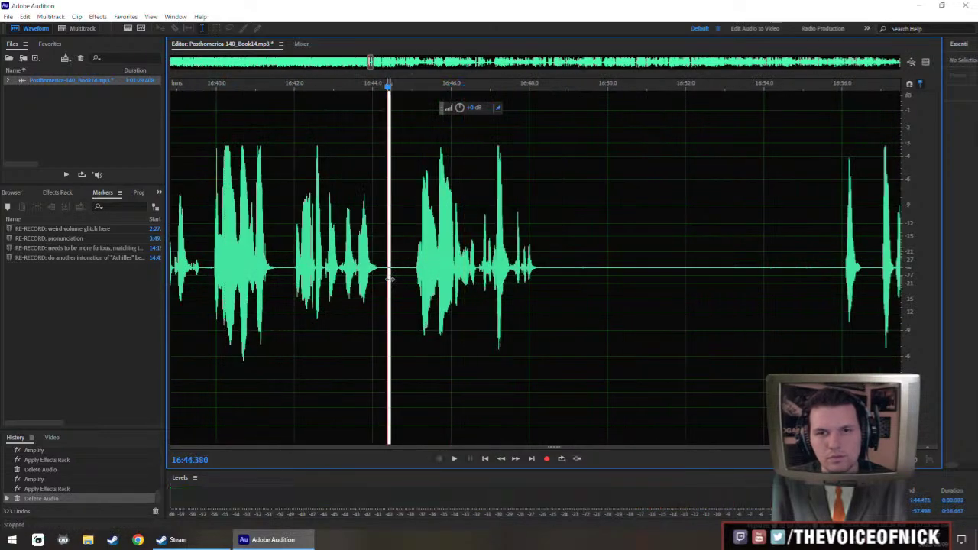
key("space")
scroll(346, 263, "down", 10)
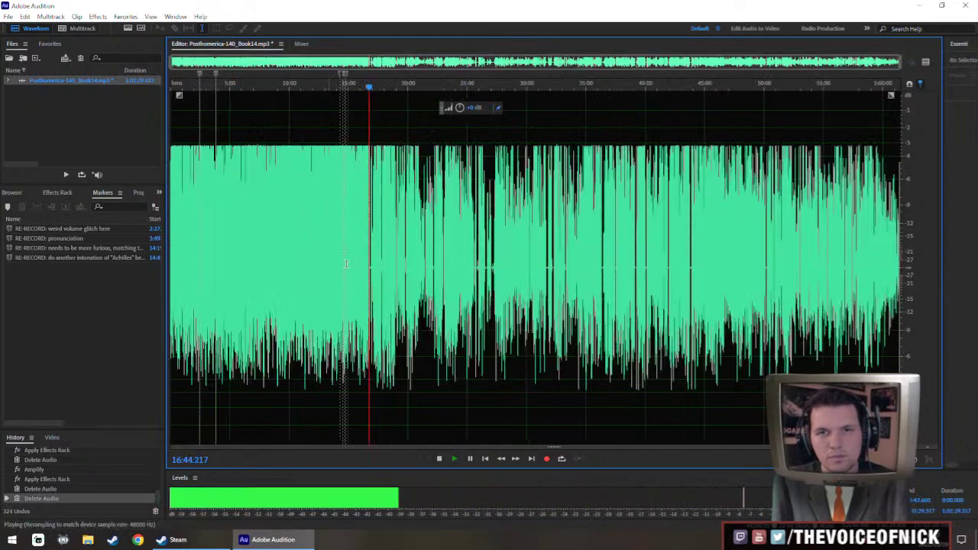
scroll(344, 263, "up", 10)
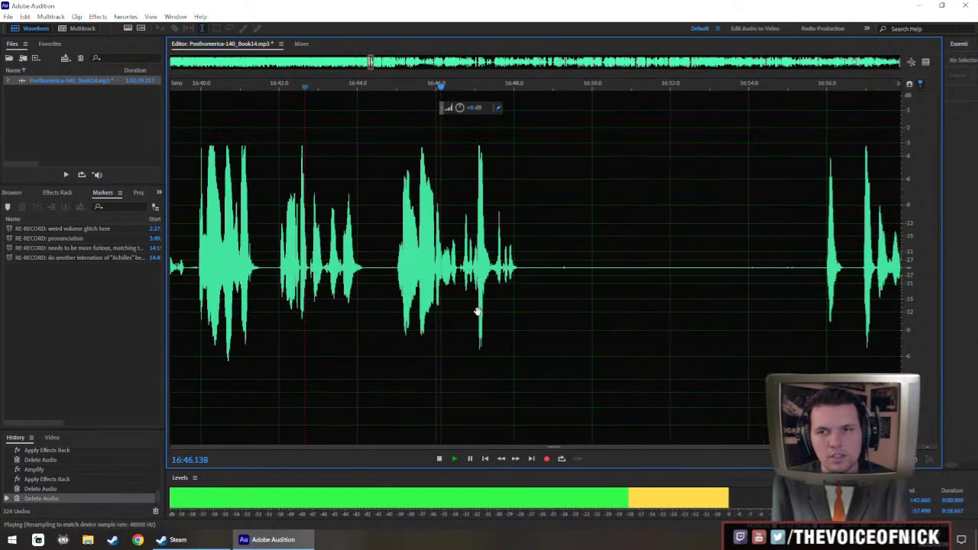
Sample the repeated takes between about 16:46 and 17:24 to find which one to keep.
scroll(629, 293, "down", 8)
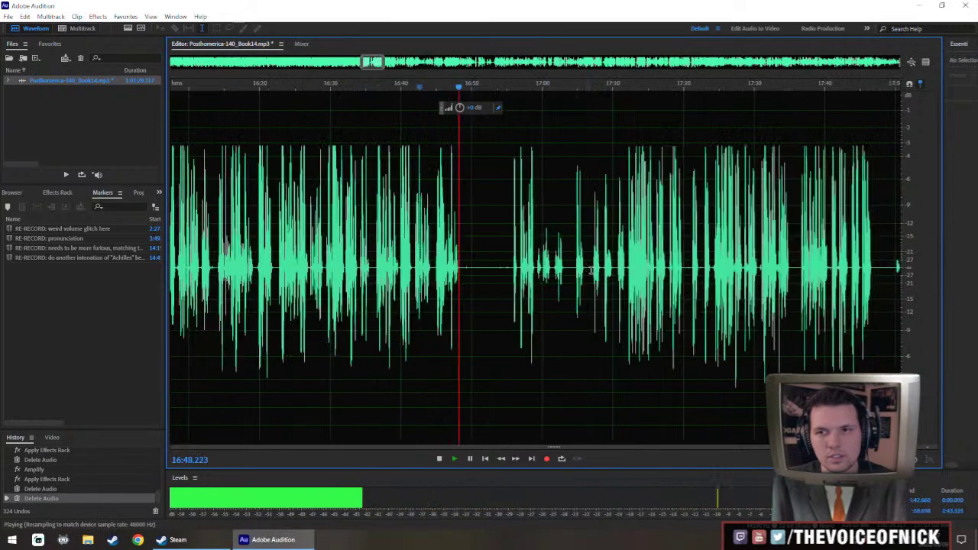
key("space")
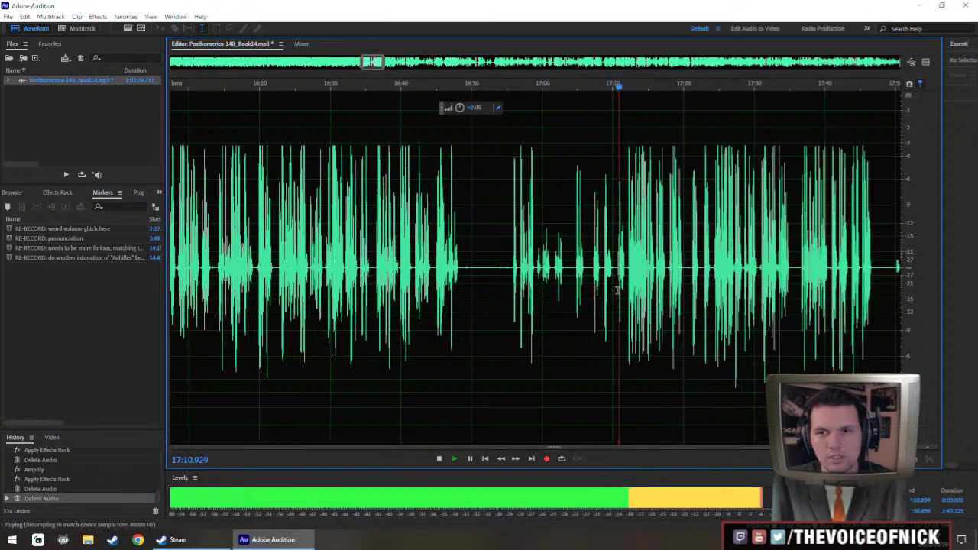
left_click(703, 285)
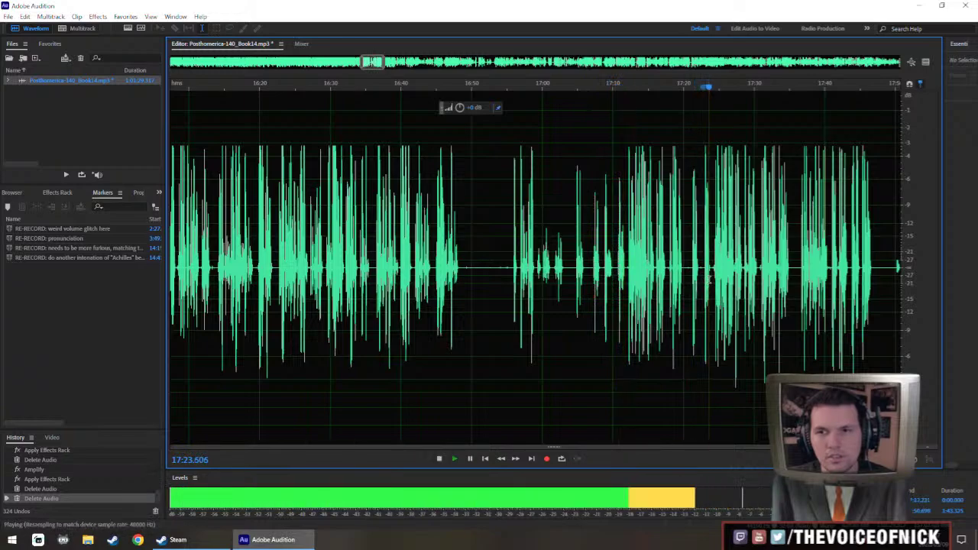
key("space")
scroll(646, 274, "up", 2)
left_click_drag(594, 258, 535, 259)
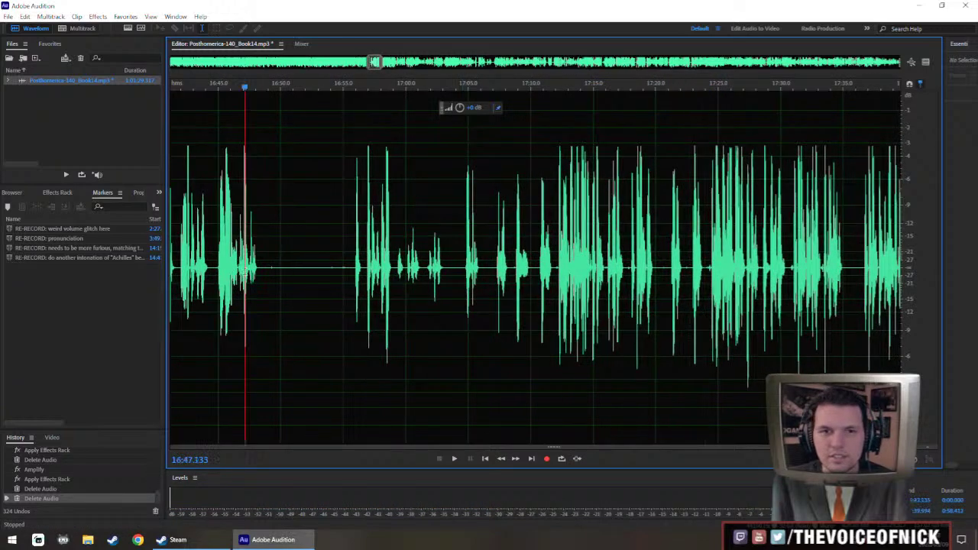
key("space")
key("space")
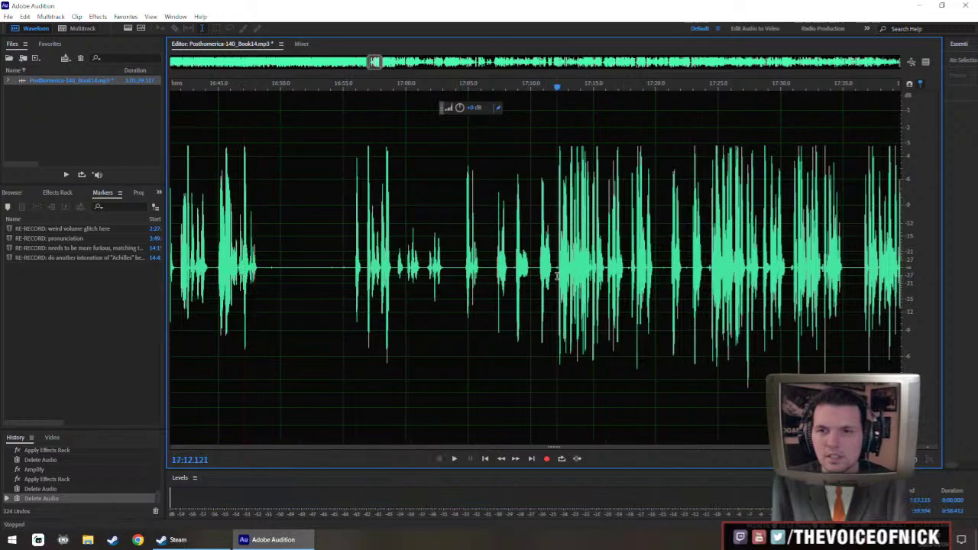
key("space")
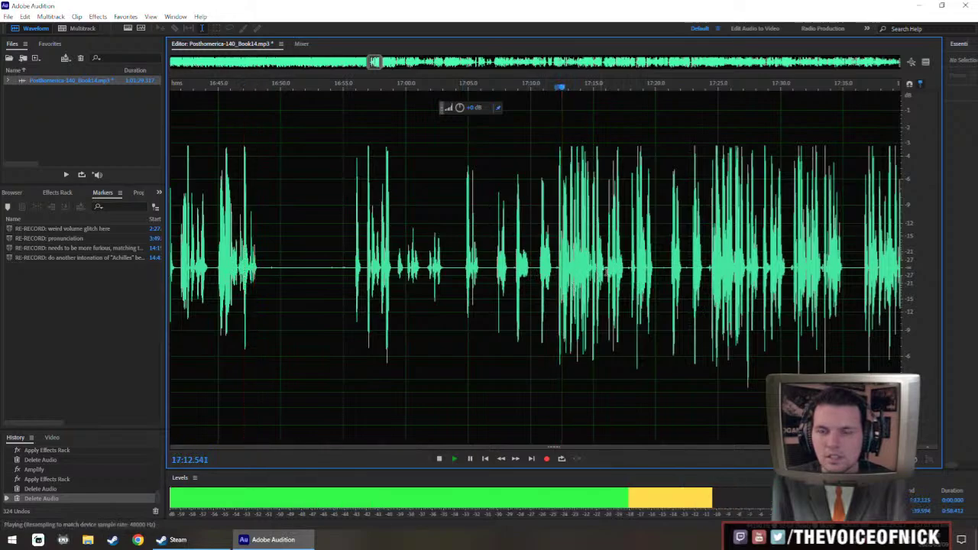
key("space")
Audition short passages between about 17:21 and 17:25 to pinpoint where the take to keep begins.
left_click(709, 278)
key("space")
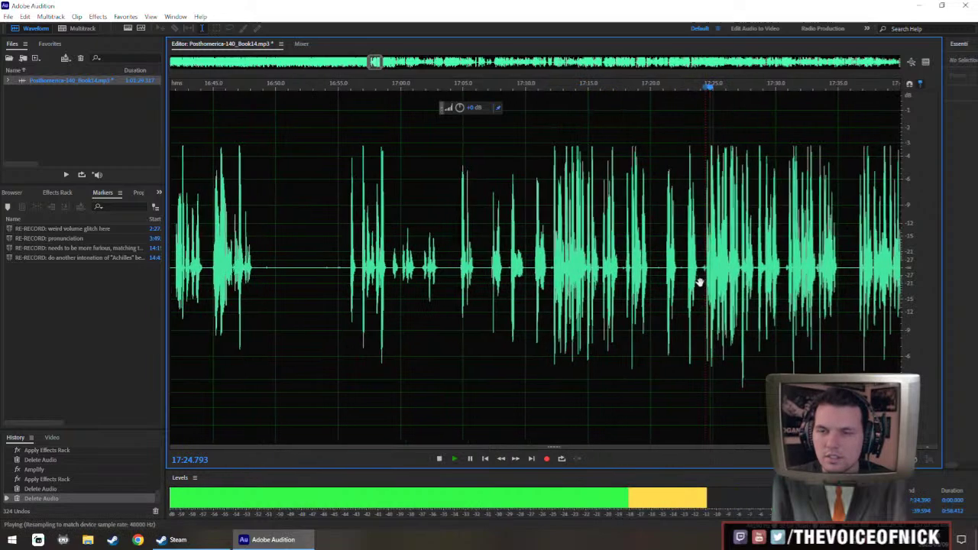
key("space")
left_click(678, 275)
key("space")
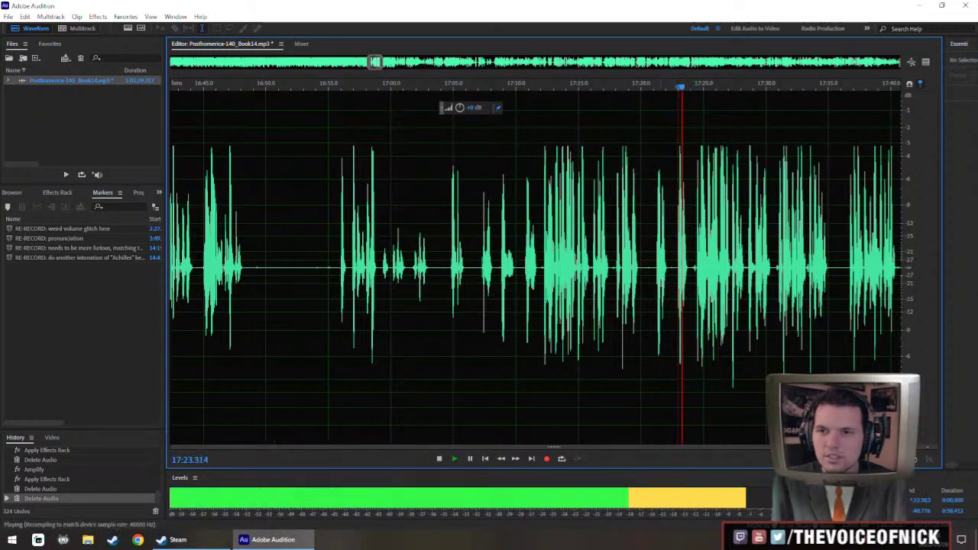
key("space")
left_click(662, 275)
key("space")
key("space")
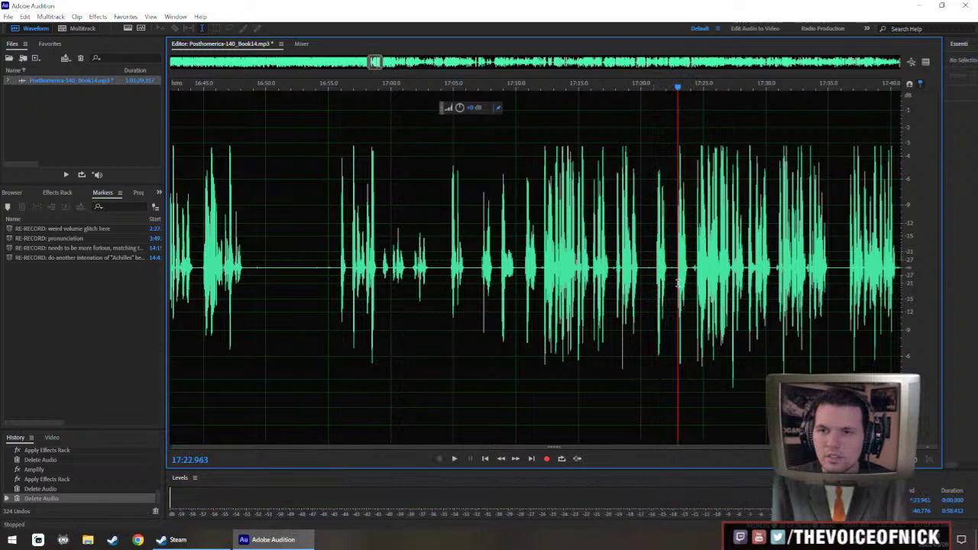
Replace the superseded takes from about 16:48.3 to 17:22.8 with 1.2 s of silence.
left_click_drag(678, 283, 237, 309)
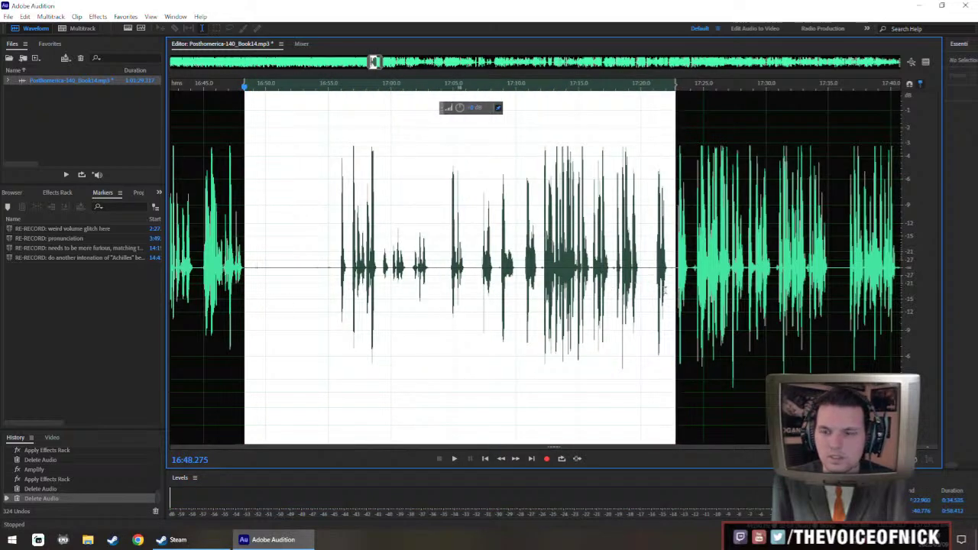
key("shift+s")
type("1.2")
key("Return")
scroll(290, 312, "up", 5)
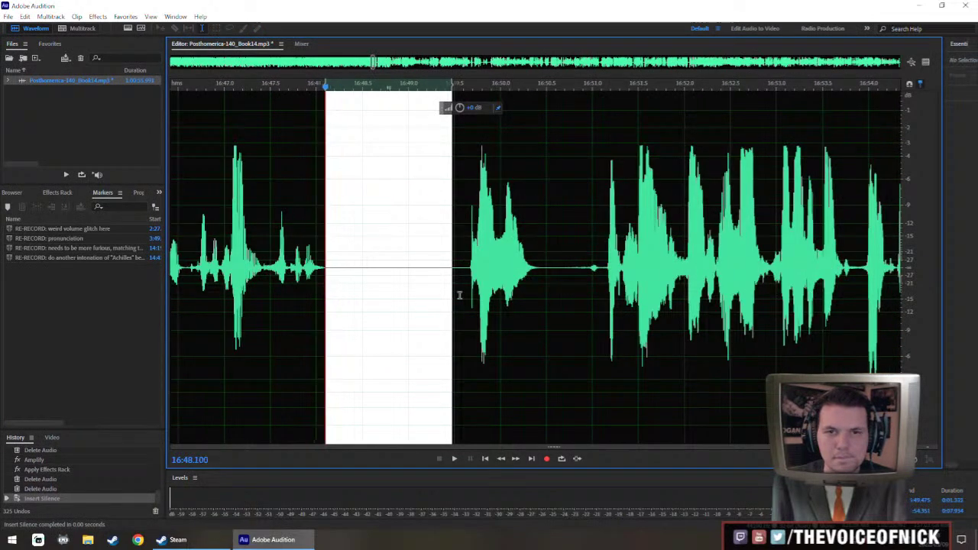
Replace the whole pause from about 16:48.1 to 16:49.7 with 1.2 s of silence and play back from about 16:43.6.
left_click_drag(460, 296, 472, 297)
key("shift+s")
type("1.2")
key("Return")
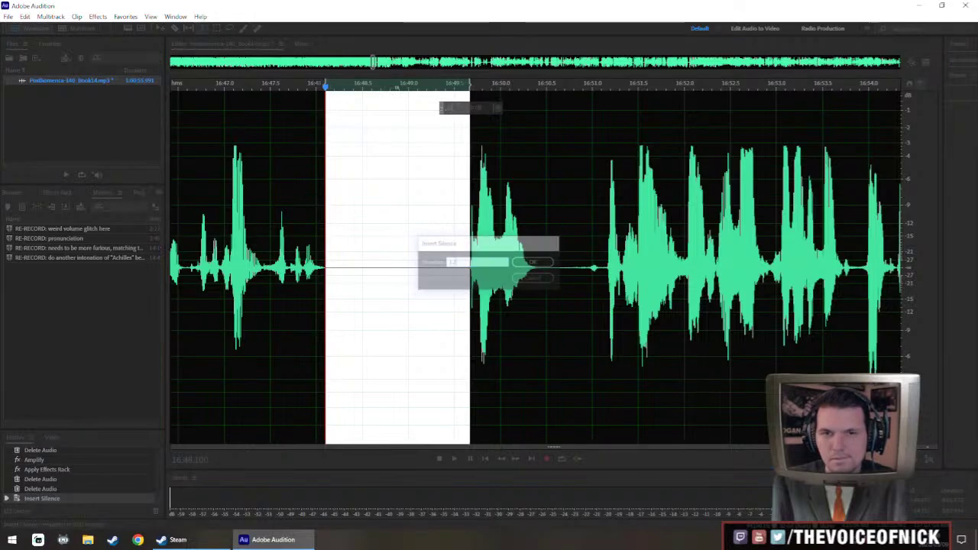
scroll(473, 298, "down", 3)
left_click(338, 256)
key("space")
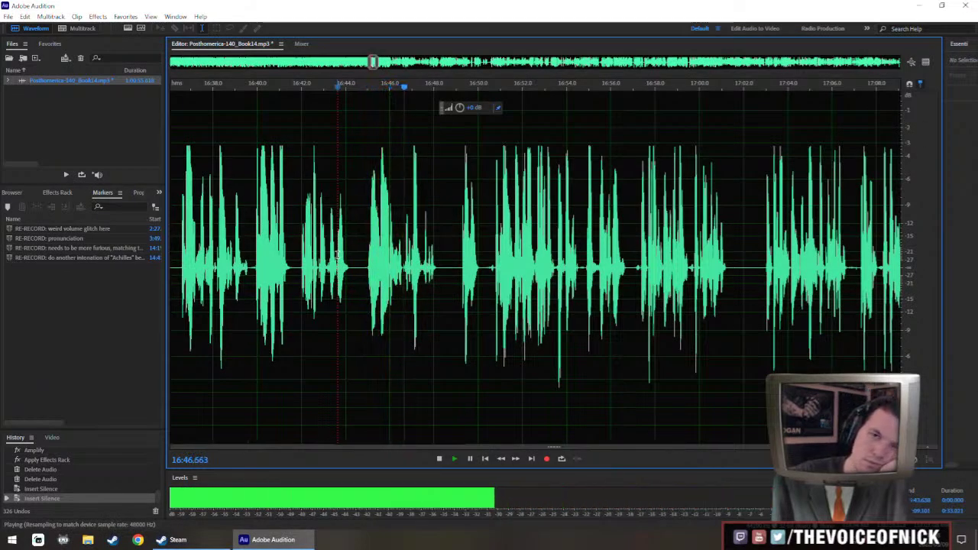
Listen through the narration to about 17:00 and compare it with the take starting near 17:03.
scroll(338, 256, "down", 1)
scroll(338, 256, "down", 3)
key("space")
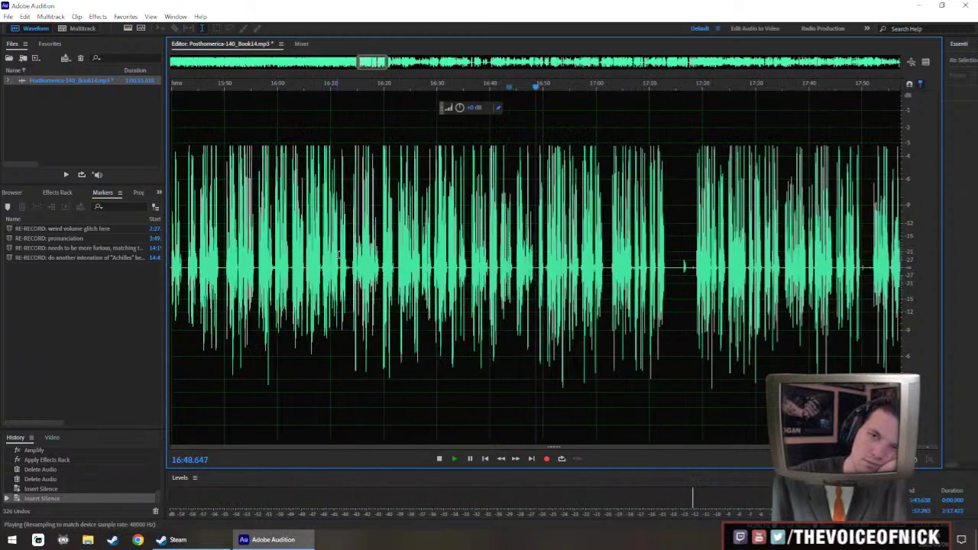
scroll(337, 256, "up", 1)
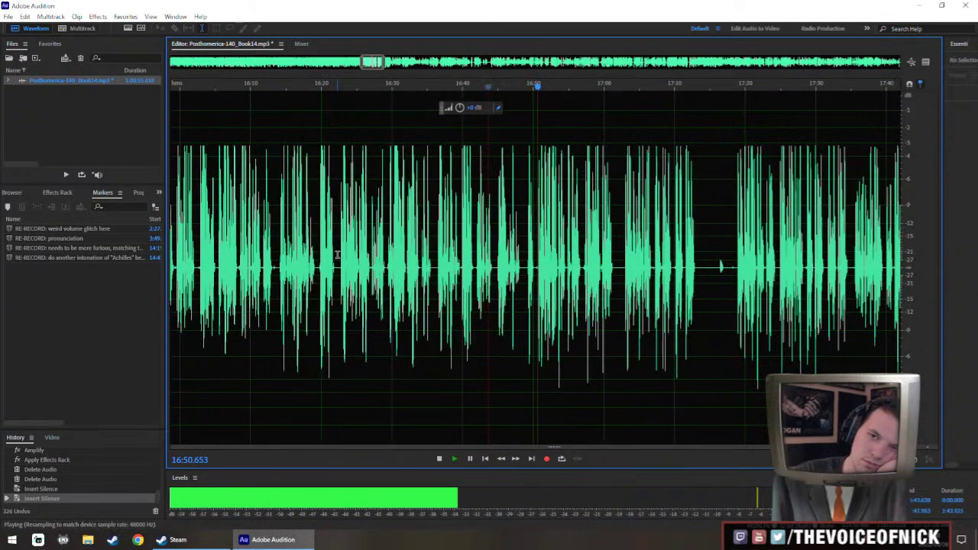
scroll(337, 256, "up", 1)
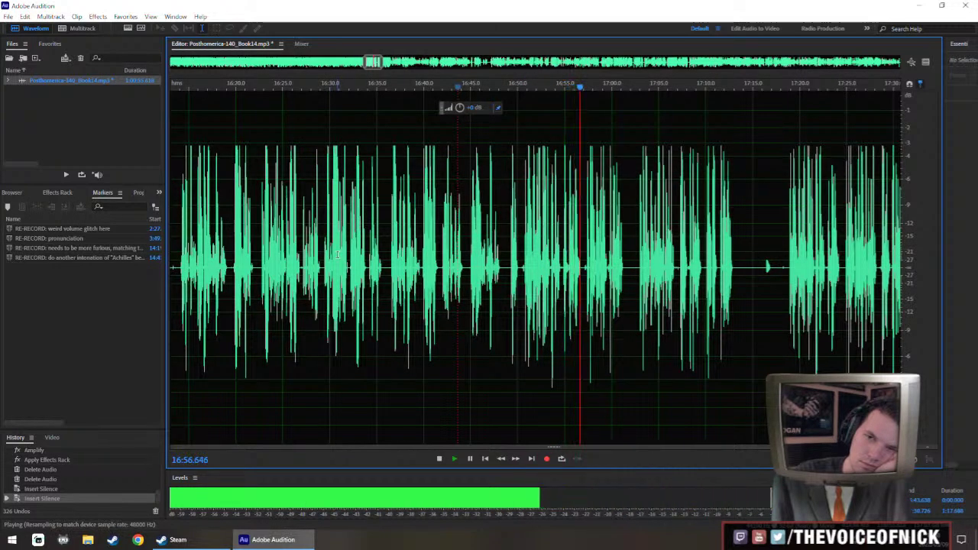
scroll(337, 256, "up", 1)
scroll(337, 256, "up", 1)
scroll(337, 256, "down", 1)
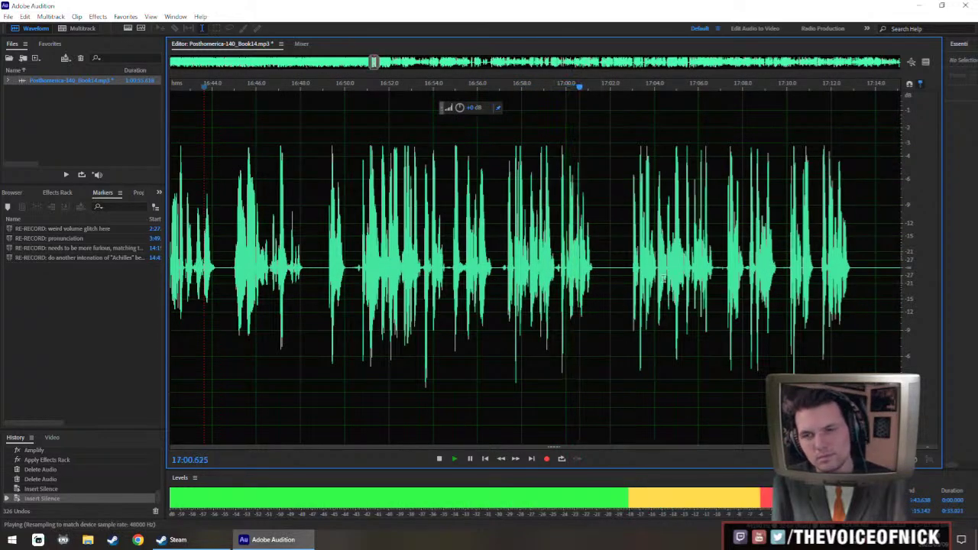
left_click(632, 284)
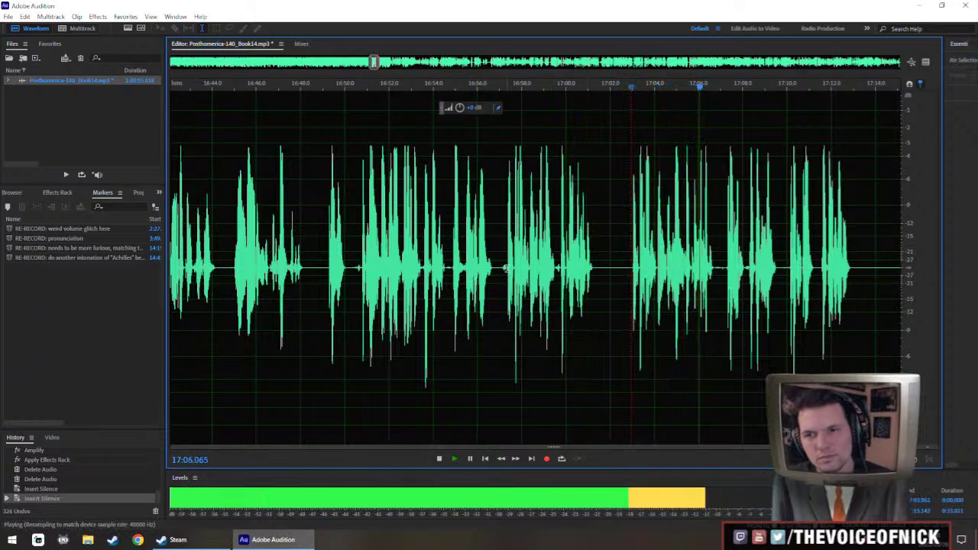
Delete the superseded take from about 16:57.4 to 17:03.0 and play back from about 16:55.4.
left_click(506, 270)
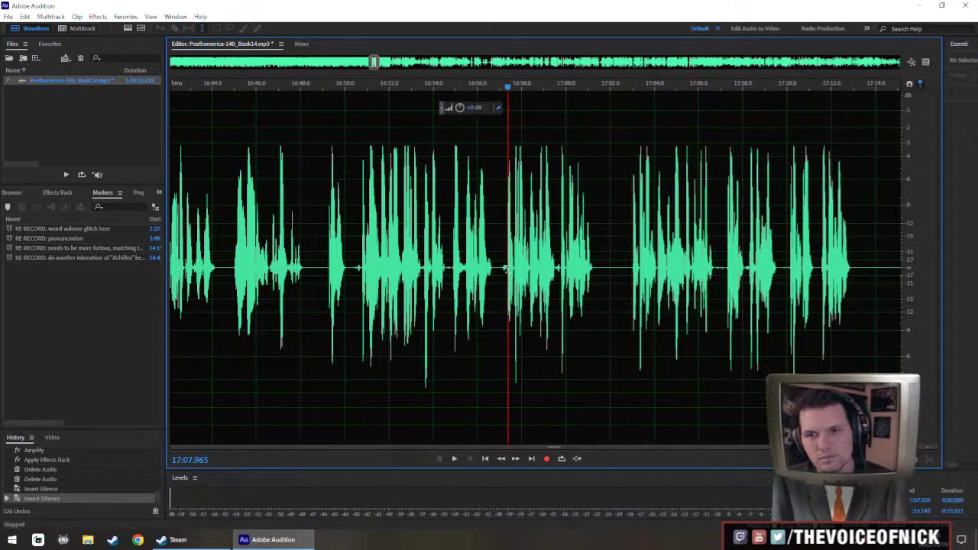
left_click_drag(506, 271, 634, 329)
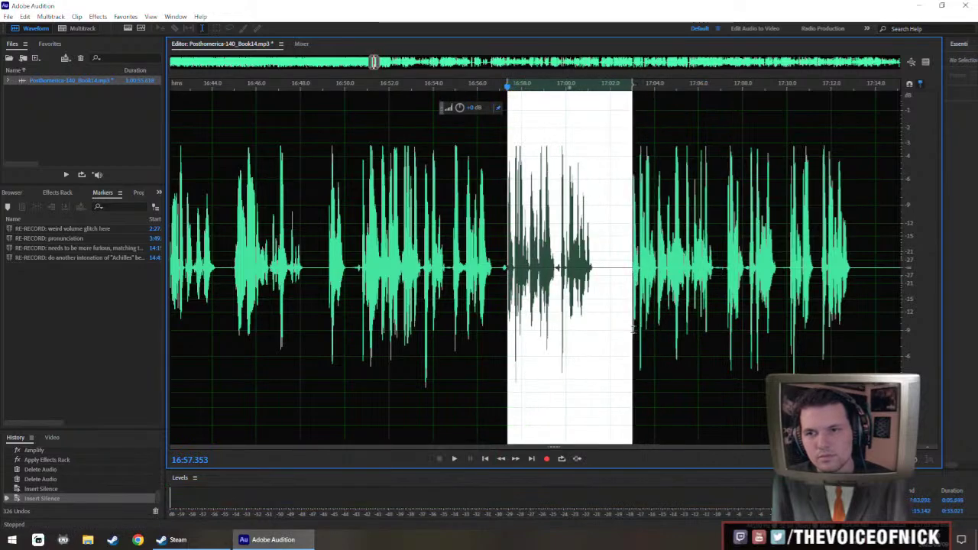
key("Delete")
left_click(464, 254)
key("space")
key("ctrl+backslash")
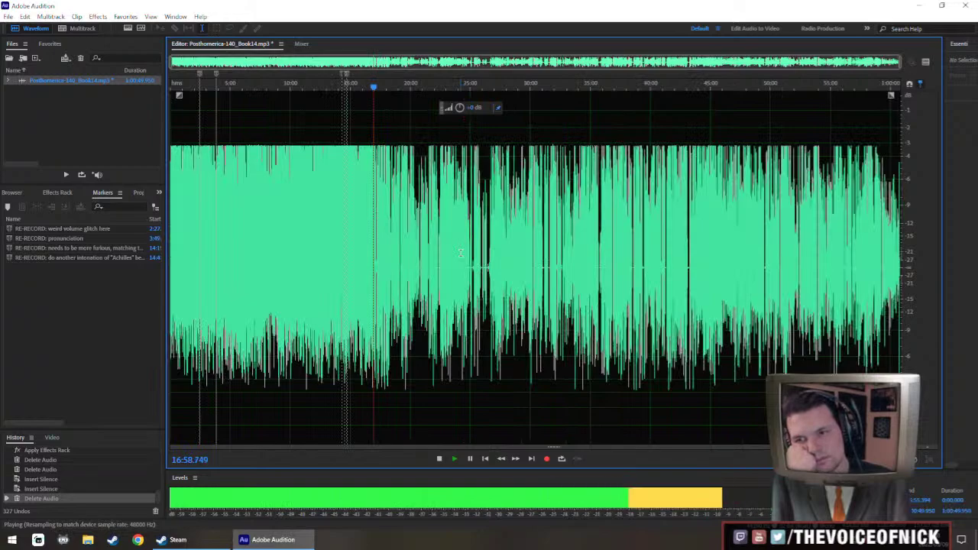
key("backslash")
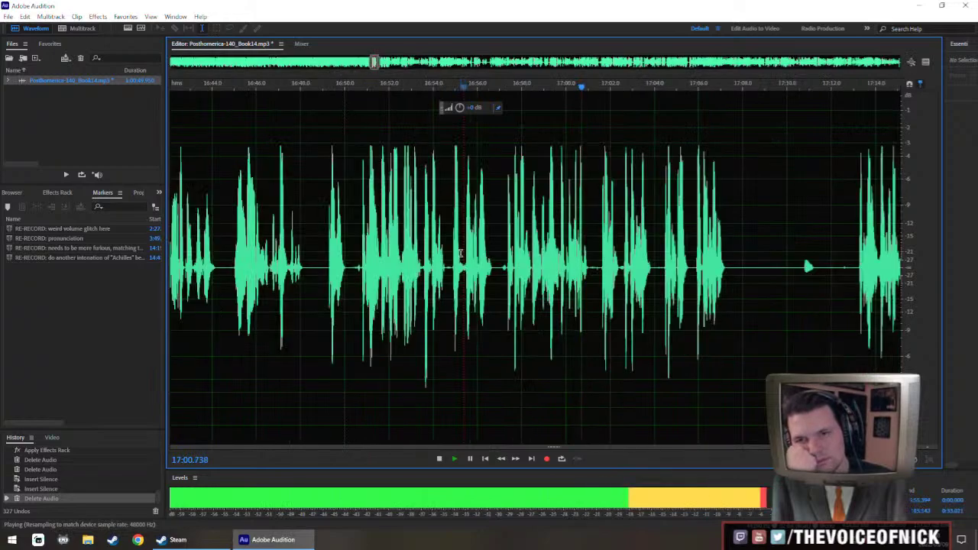
Check the take starting near 17:13.3, delete the superseded narration from about 16:50.7 to 17:13.2, and play back from about 16:48.2.
scroll(461, 253, "down", 1)
scroll(461, 253, "up", 4)
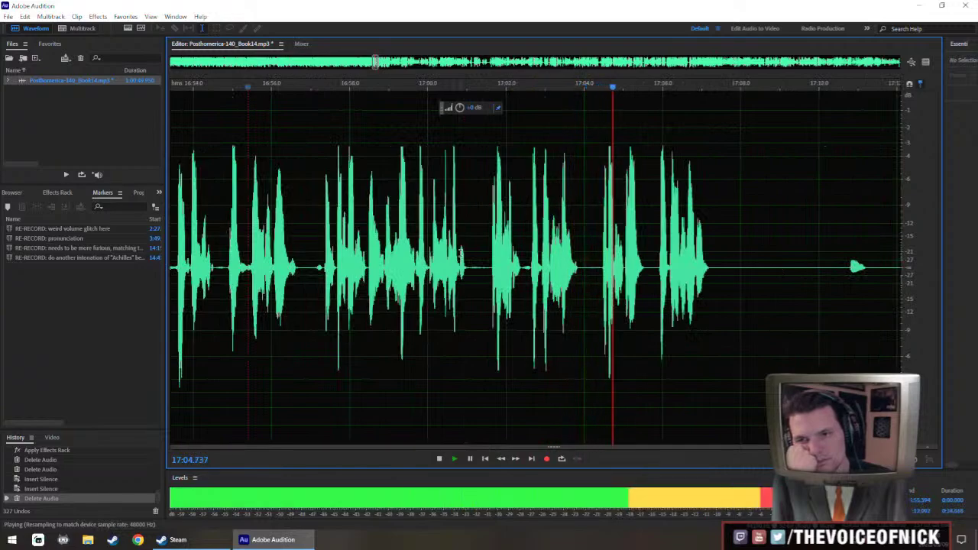
left_click_drag(720, 310, 544, 313)
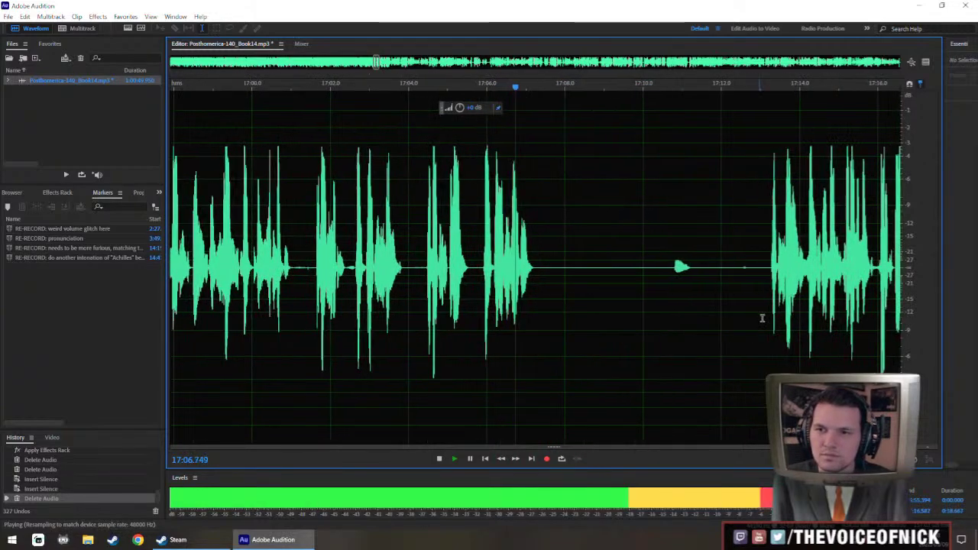
left_click(752, 299)
left_click_drag(618, 267, 587, 272)
scroll(589, 273, "down", 2)
scroll(640, 272, "down", 2)
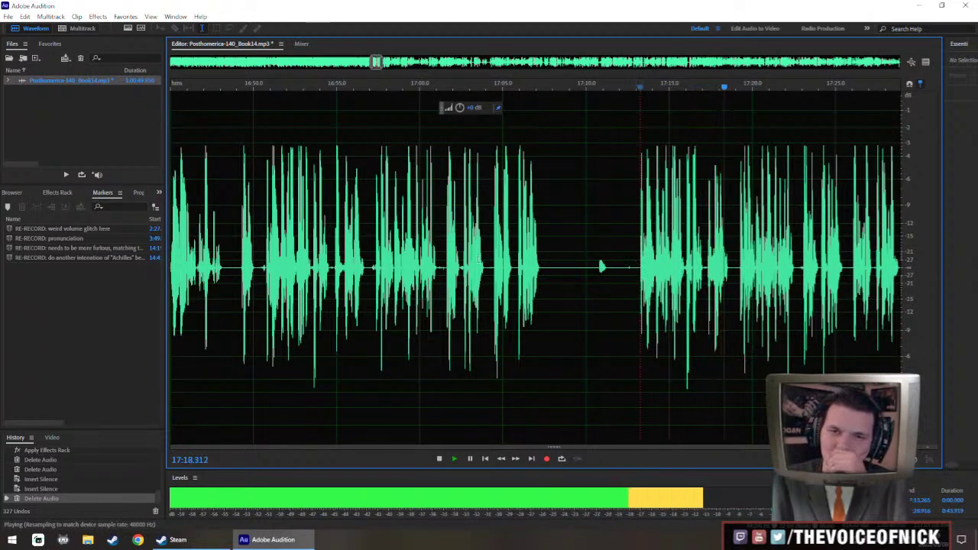
left_click(262, 259)
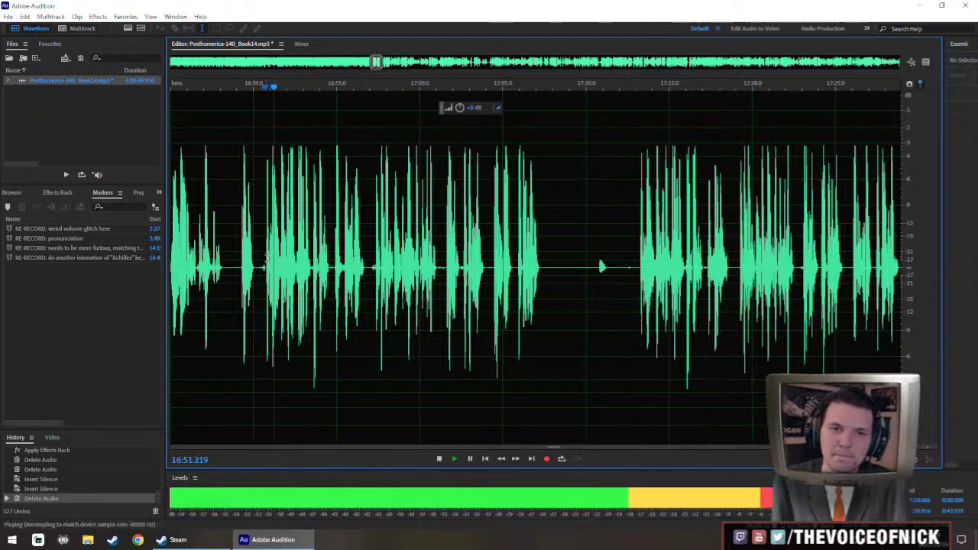
left_click_drag(266, 259, 643, 340)
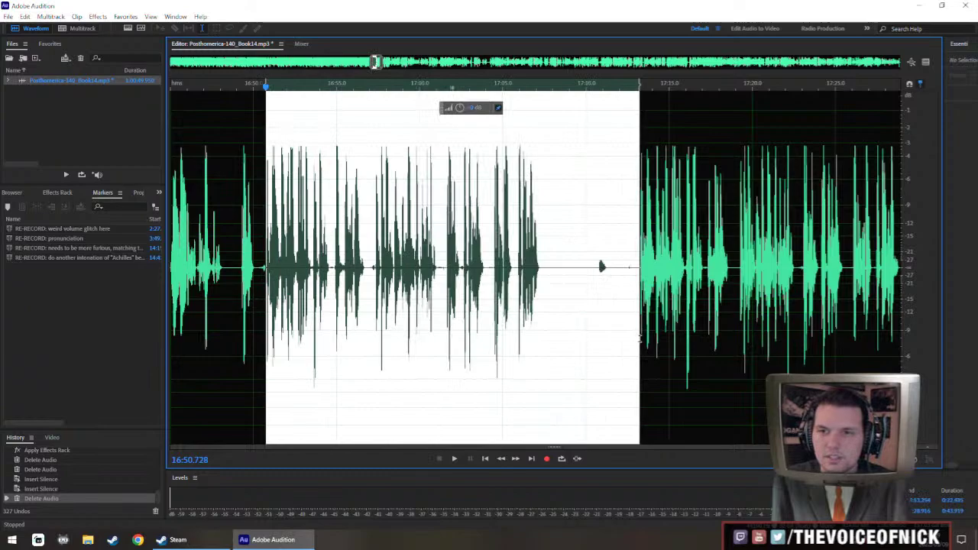
key("Delete")
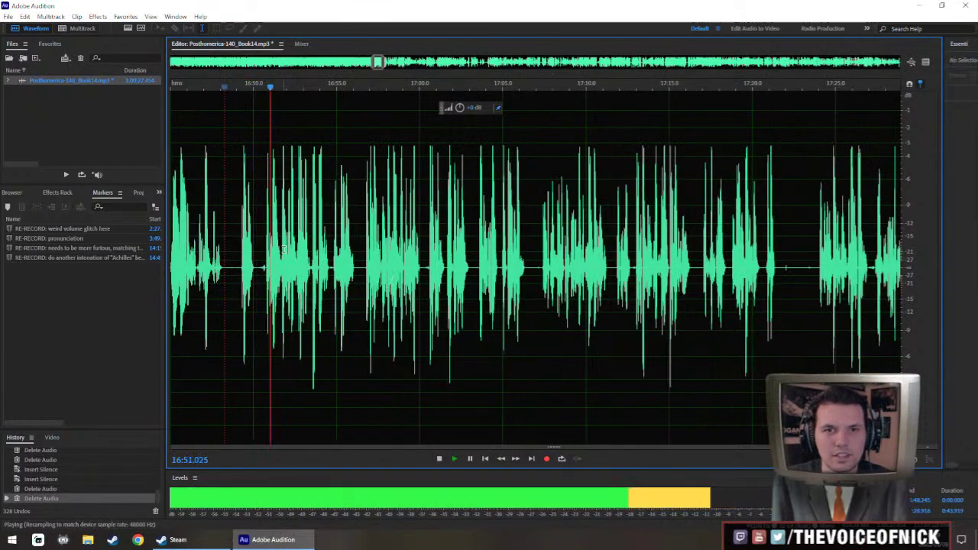
Trim about 0.02 s from the pause near 16:50.7 and play back from about 16:49.5.
scroll(305, 279, "up", 5)
key("space")
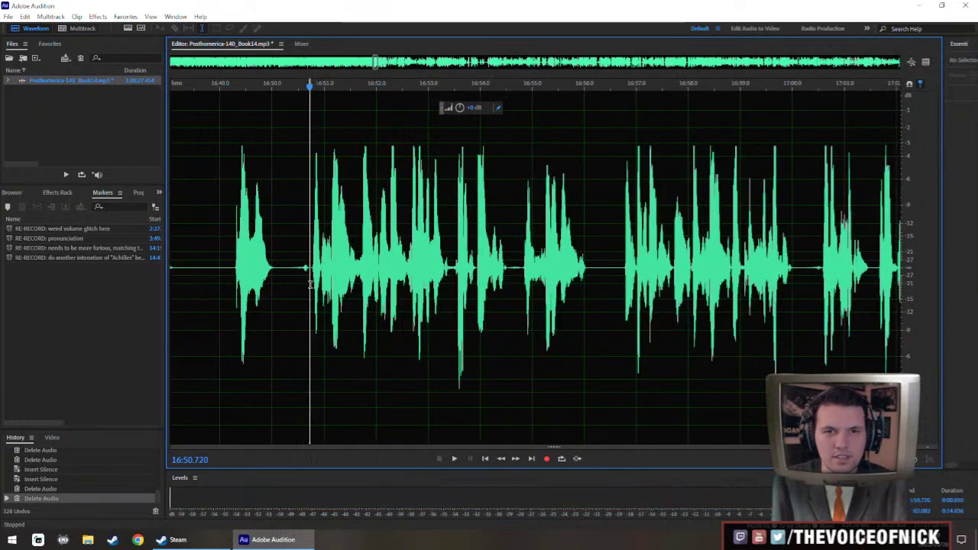
left_click(244, 245)
key("space")
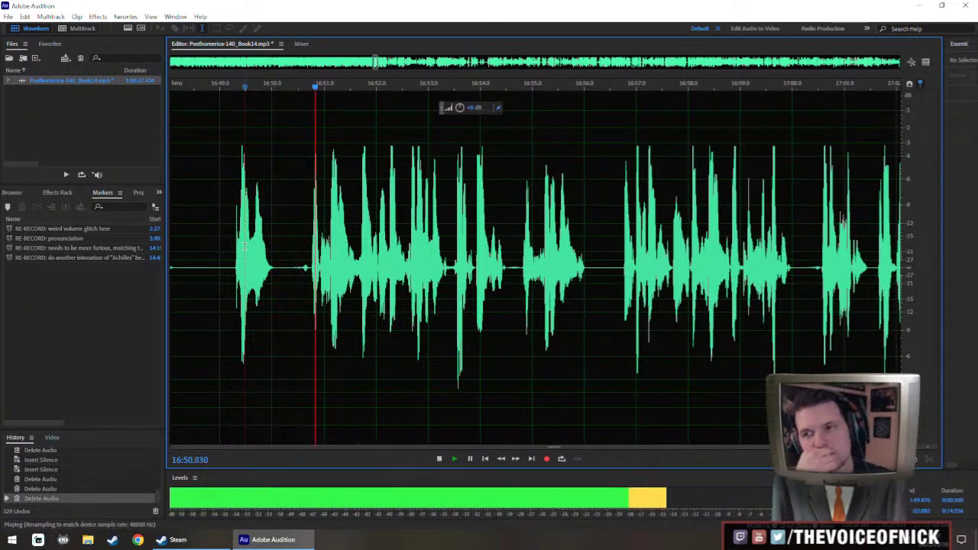
scroll(245, 246, "down", 3)
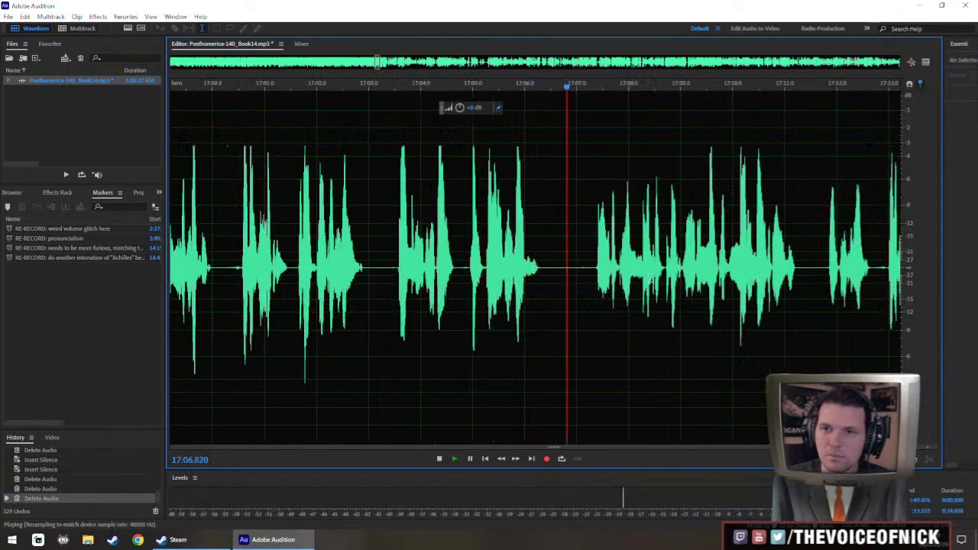
Amplify the quiet narration from about 17:07.3 to 17:20.5, apply the effects rack, and place the playhead near 17:04.0.
scroll(572, 262, "down", 2)
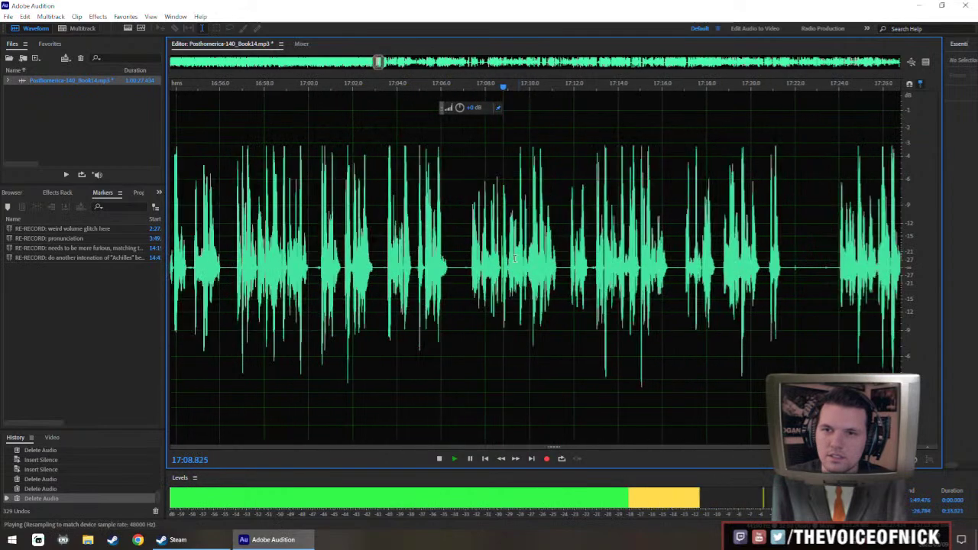
left_click_drag(484, 256, 702, 256)
key("space")
mouse_move(461, 107)
left_mouse_down()
mouse_move(465, 100)
mouse_move(475, 121)
left_mouse_up()
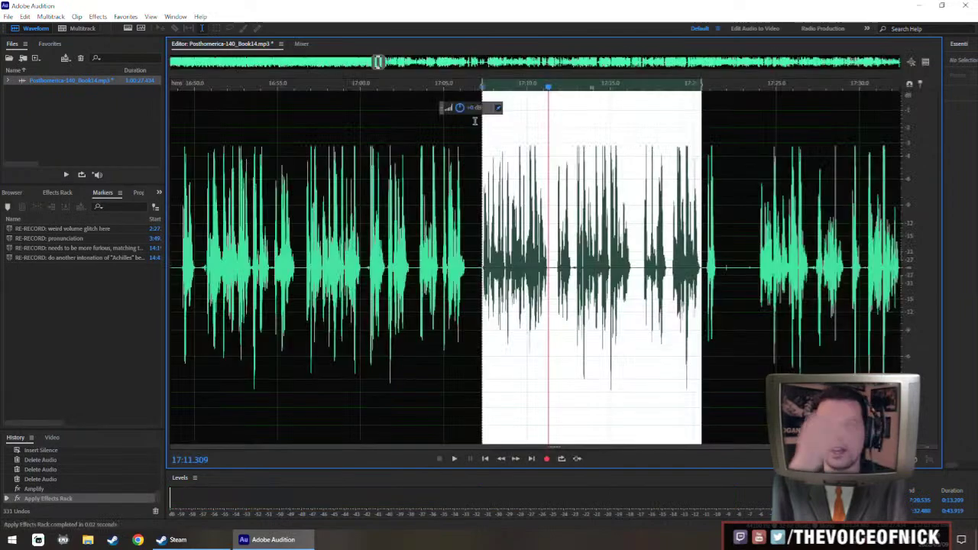
left_click(427, 165)
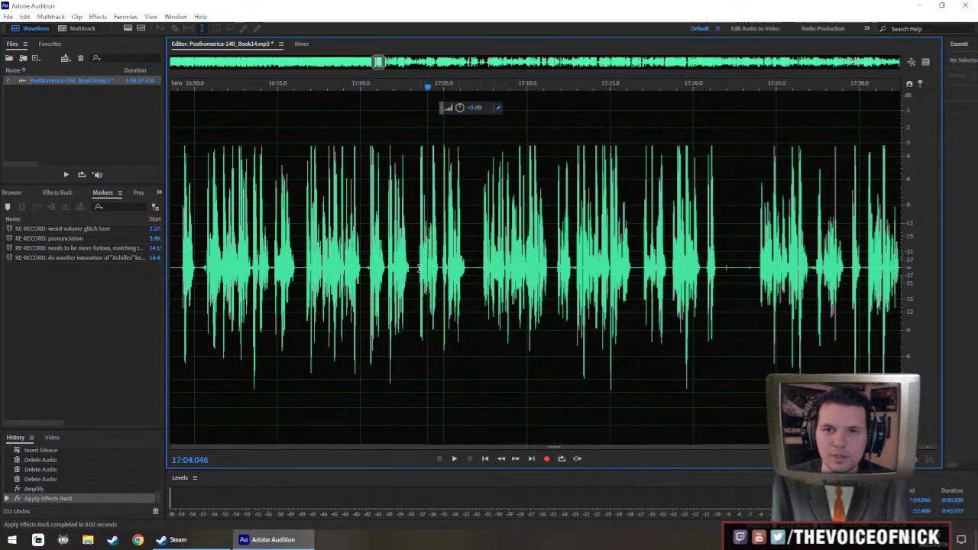
scroll(419, 268, "up", 2)
scroll(544, 249, "down", 2)
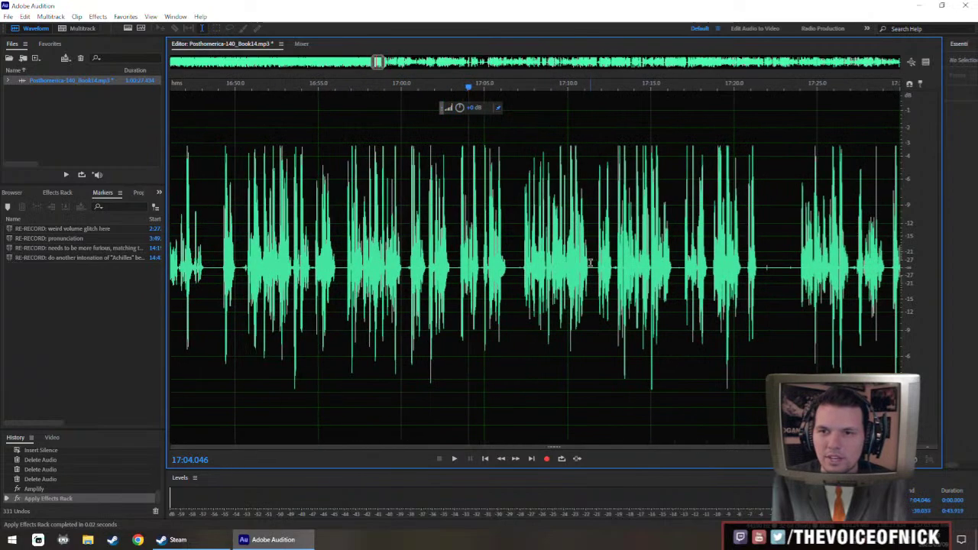
Amplify the narration from about 17:07.3 to 17:11.4, apply the effects rack, and play back from about 17:04.2.
left_click_drag(590, 258, 520, 298)
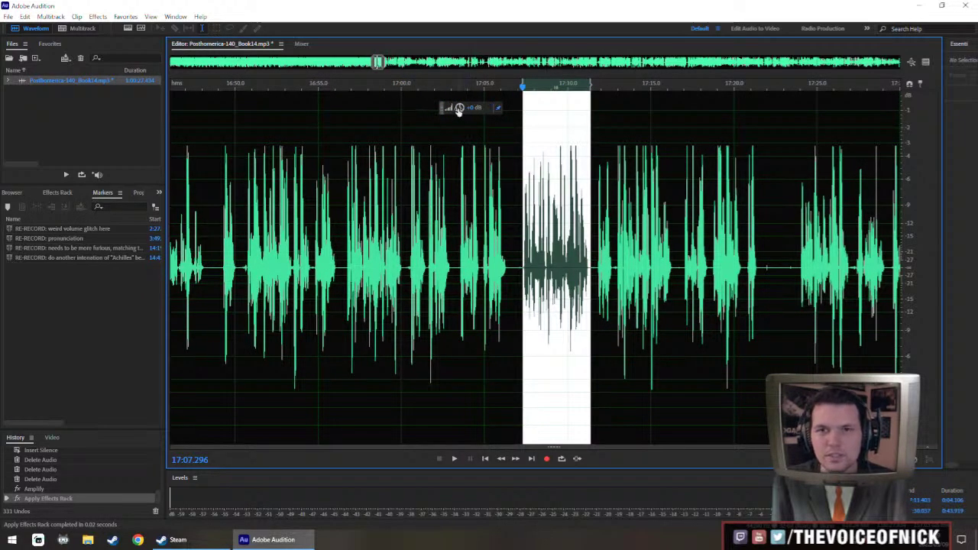
left_click(471, 230)
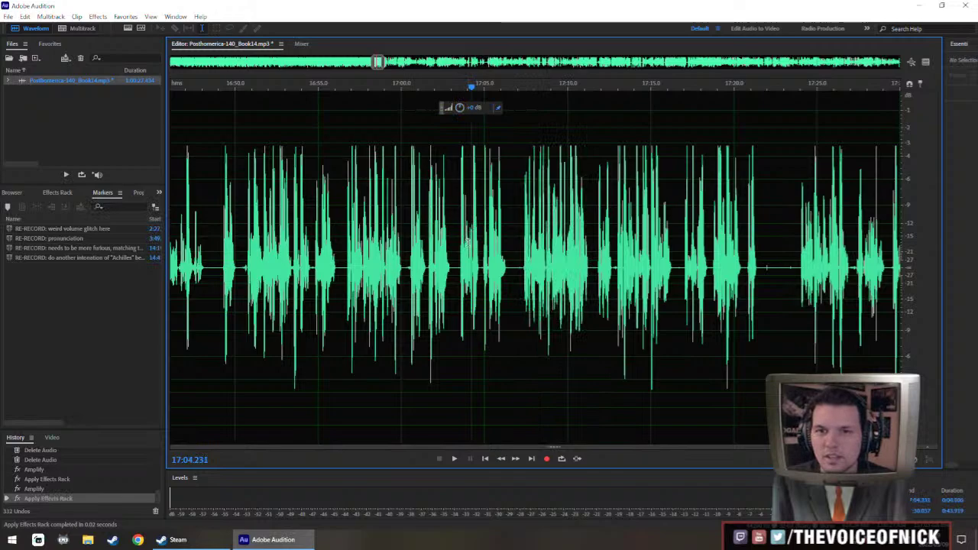
key("space")
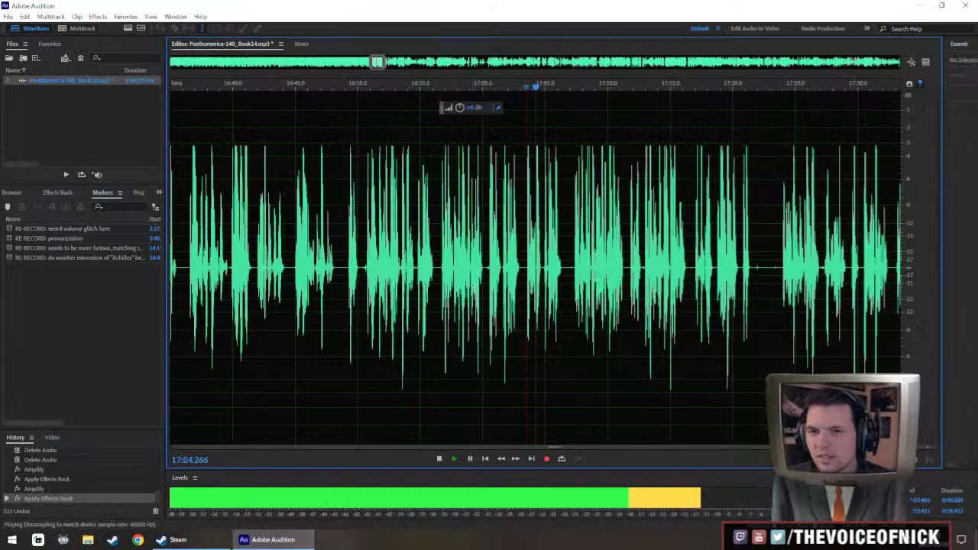
Trim about 0.2 s from the pause near 17:06.8 and play back from about 17:04.2.
scroll(535, 321, "up", 5)
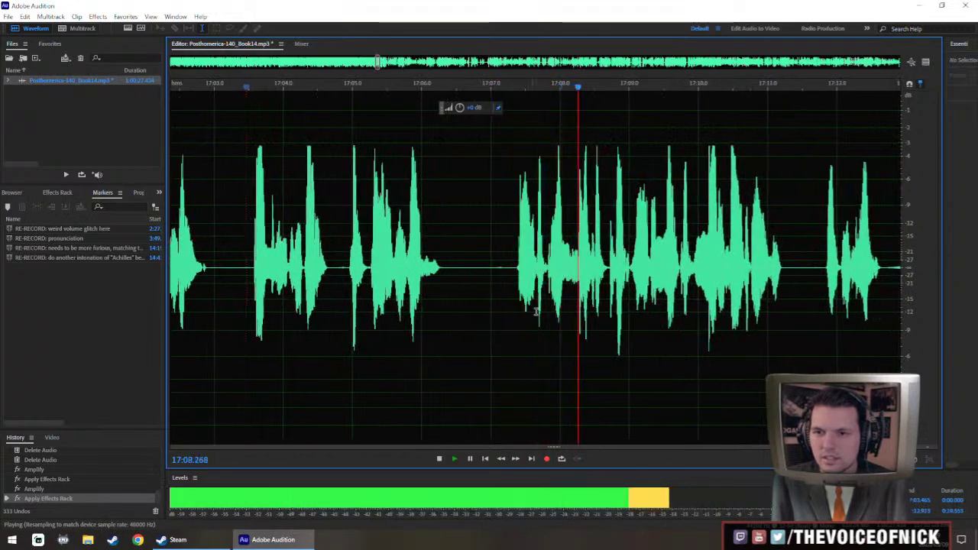
scroll(527, 329, "down", 4)
scroll(552, 287, "up", 2)
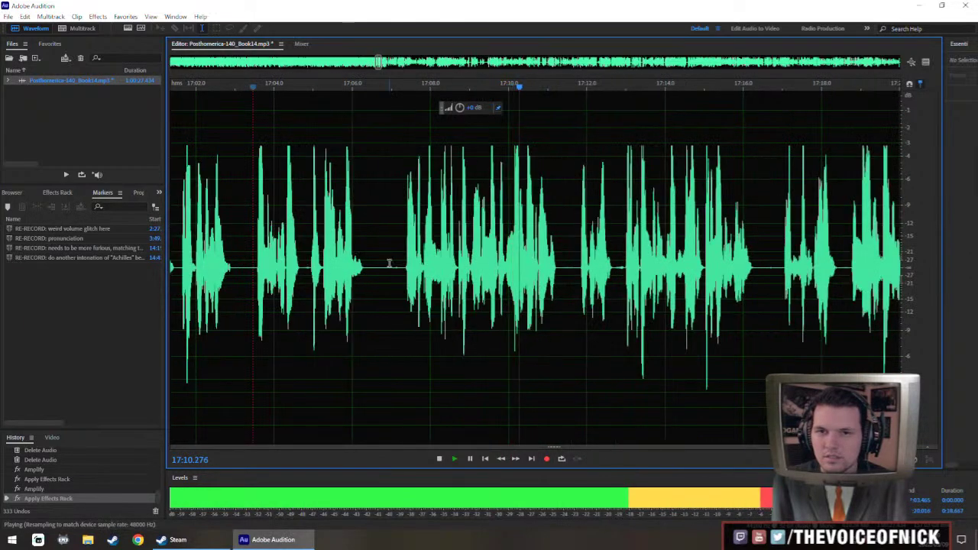
key("space")
key("Delete")
left_click(285, 234)
key("space")
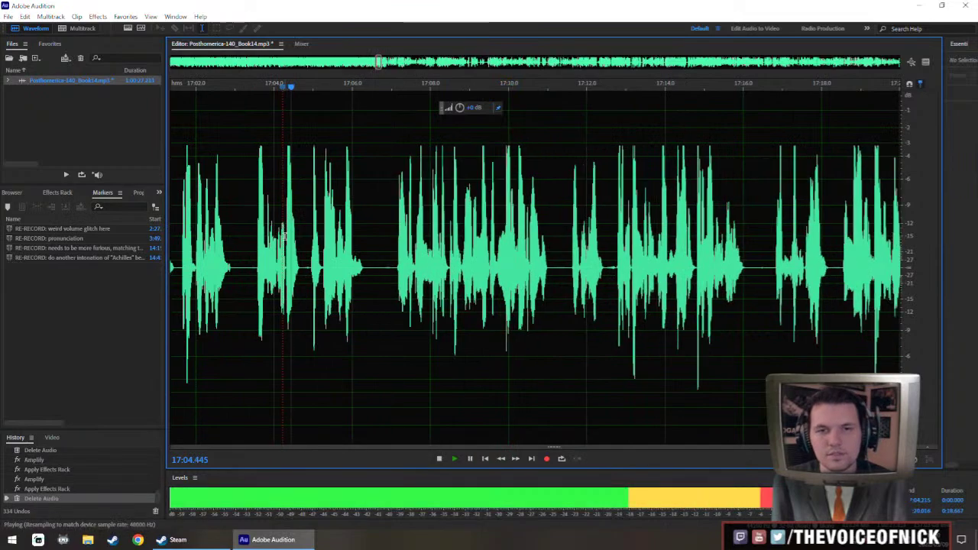
Lower the narration from about 17:07.1 to 17:11.1 by 1.2 dB, apply the effects rack, and play back from about 17:05.7.
left_click_drag(394, 268, 557, 294)
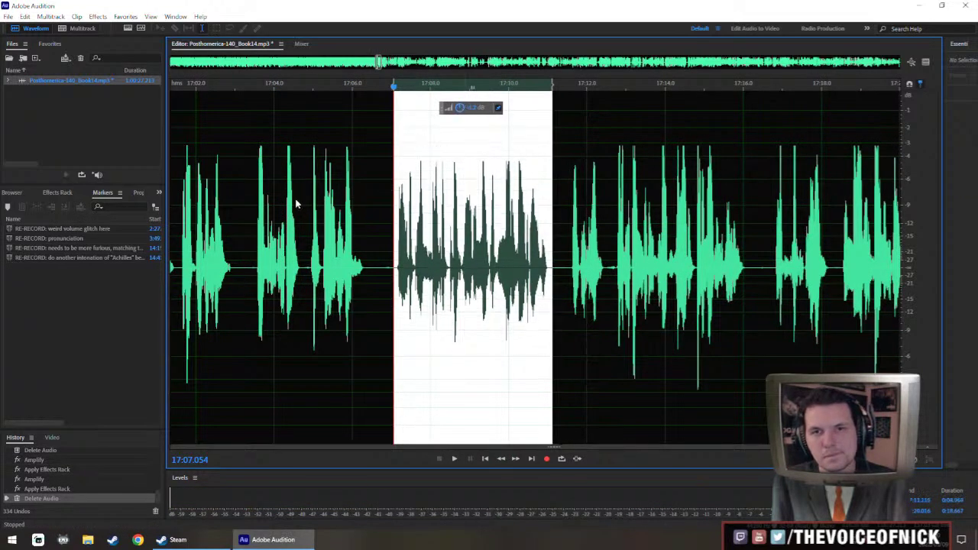
left_click(273, 214)
key("space")
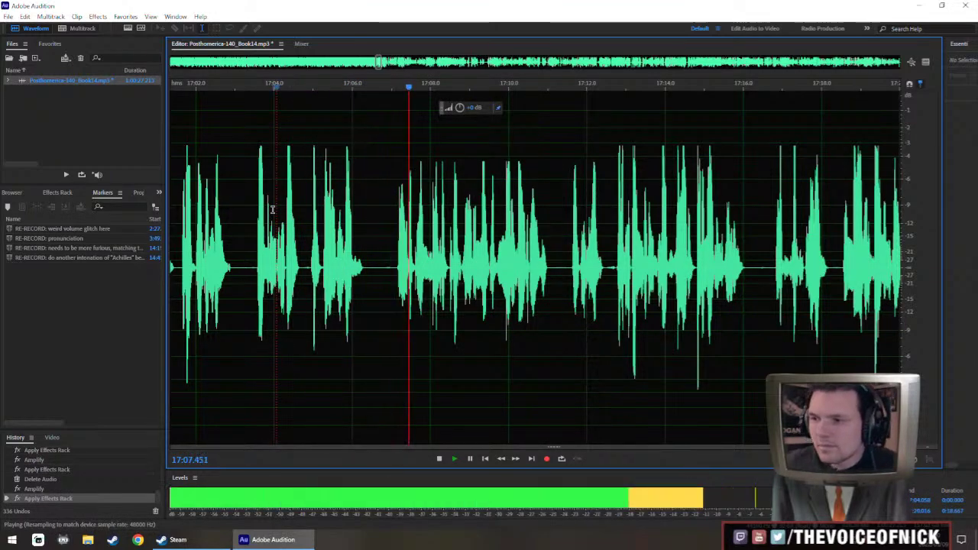
left_click(344, 267)
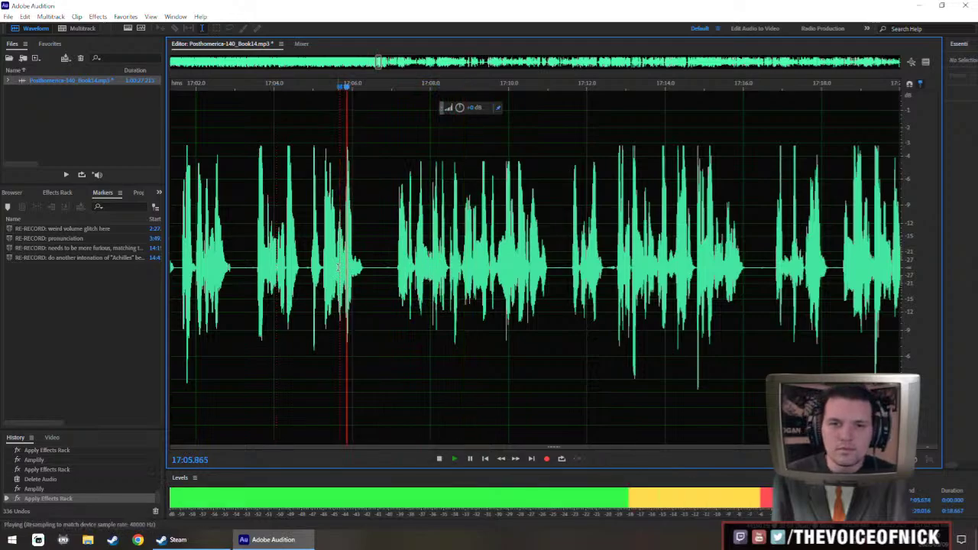
Listen on past 17:24, delete the superseded take from about 17:18.5 to 17:23.8, and play back from about 17:16.2.
left_click_drag(367, 302, 334, 332)
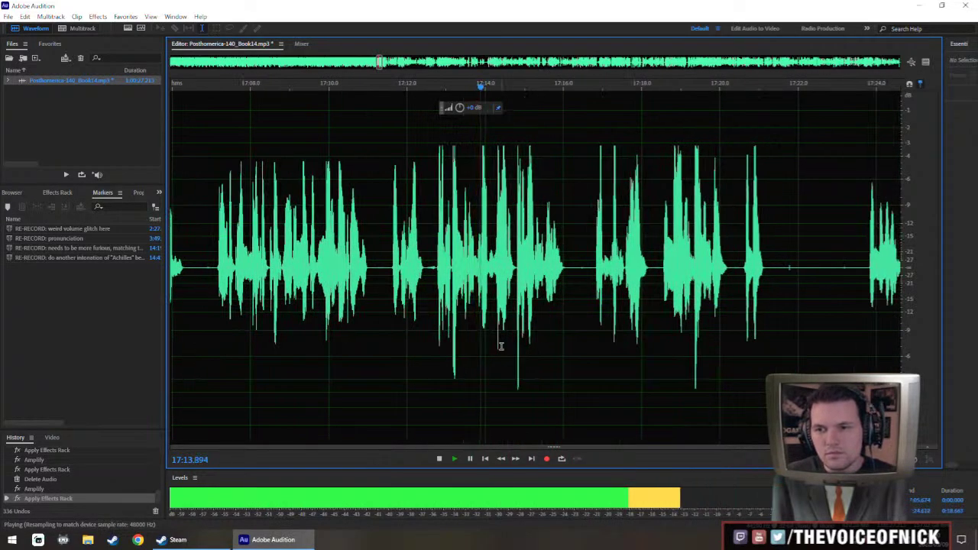
mouse_move(574, 334)
left_mouse_down()
mouse_move(494, 352)
mouse_move(469, 339)
mouse_move(402, 332)
left_mouse_up()
left_click_drag(533, 336, 394, 344)
scroll(427, 348, "down", 1)
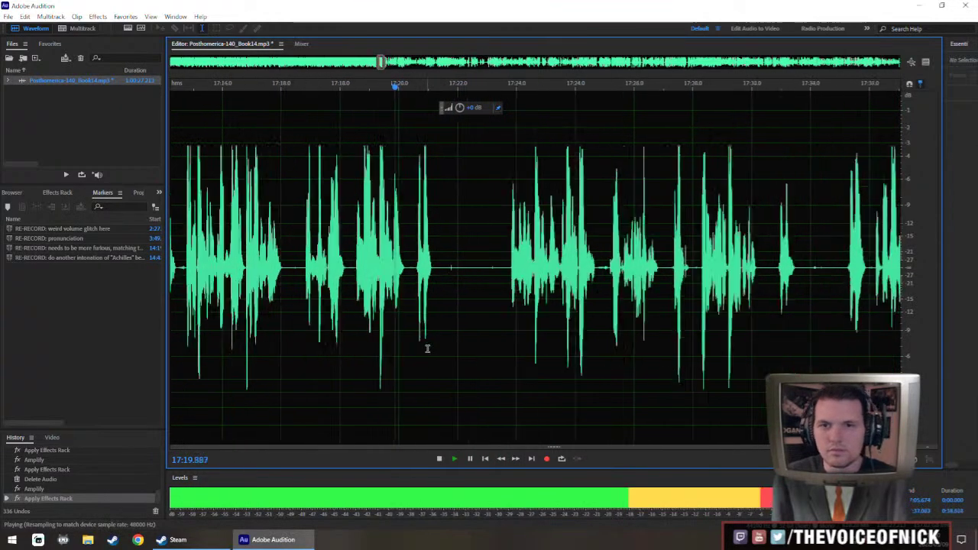
scroll(427, 349, "up", 2)
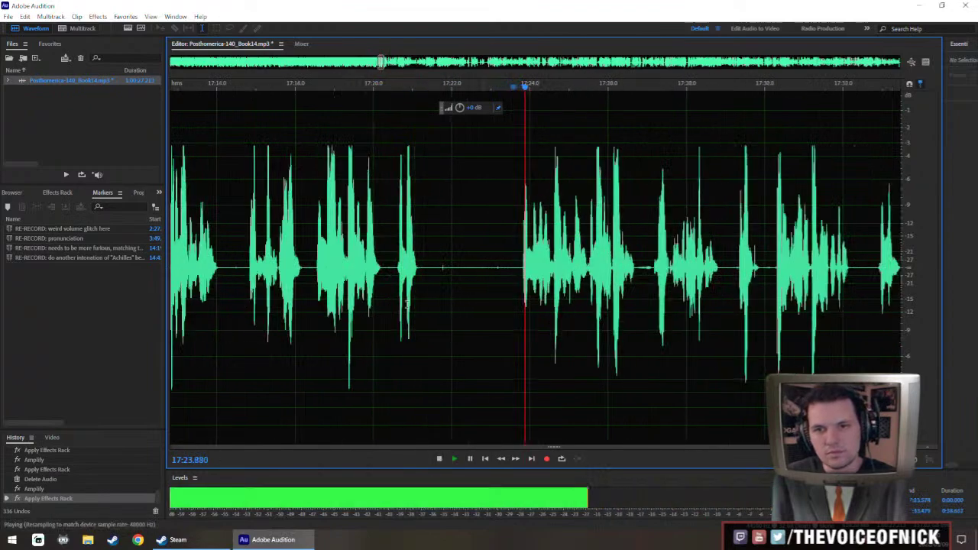
left_click_drag(314, 280, 520, 334)
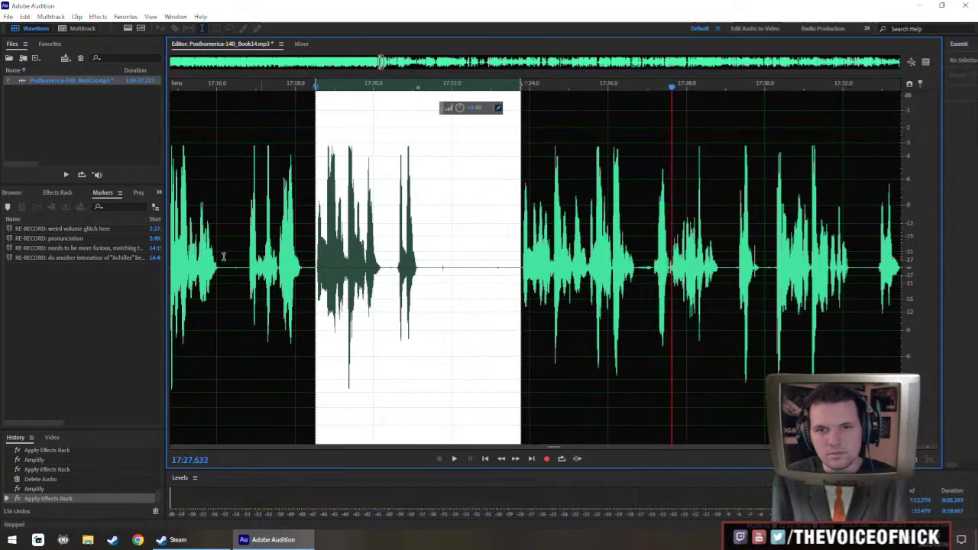
key("Delete")
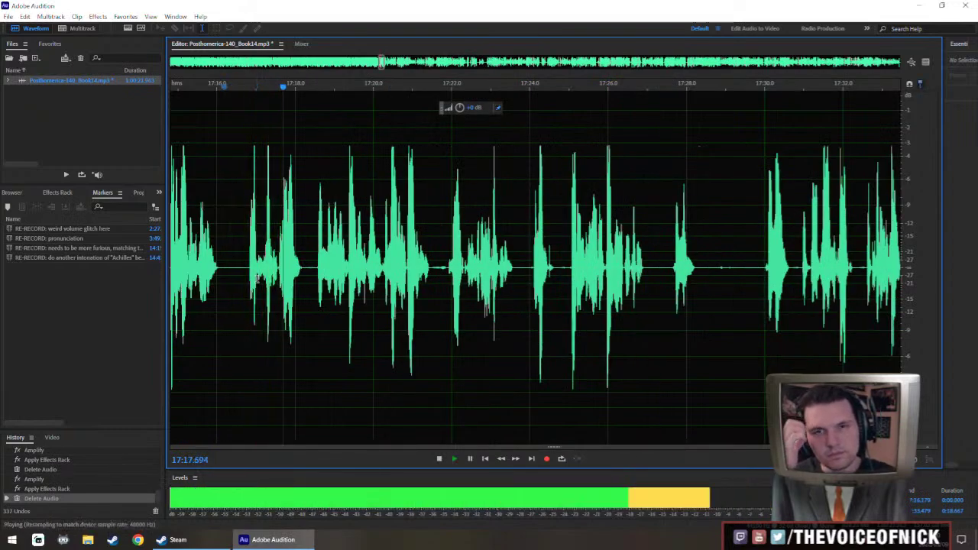
Amplify the narration from about 17:18.5 to 18:44.5, apply the effects rack, and play back from about 17:16.
scroll(256, 280, "down", 3)
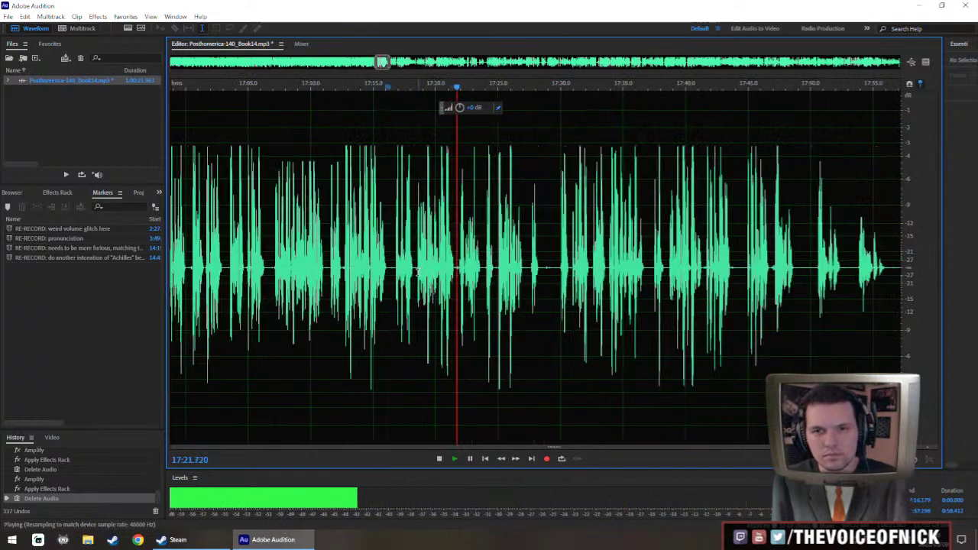
left_click_drag(416, 321, 889, 324)
key("space")
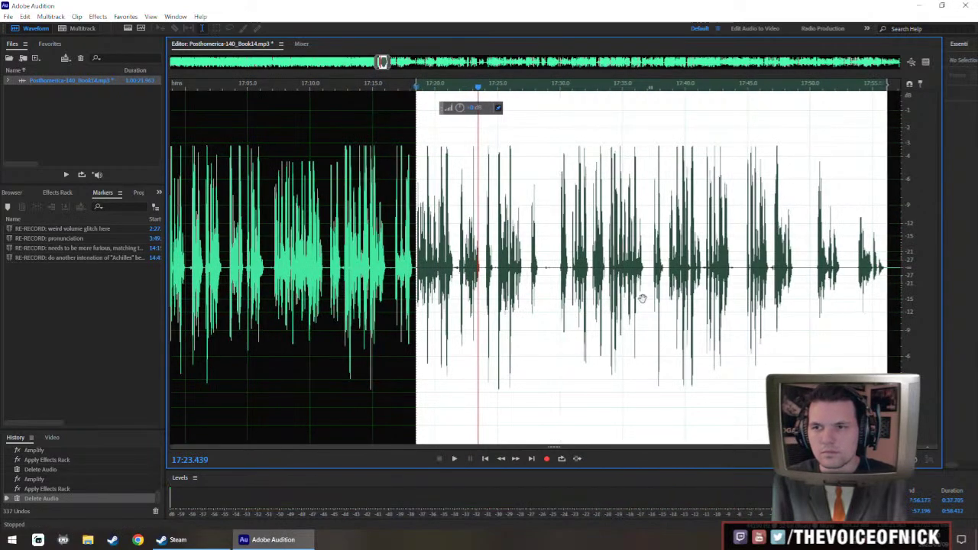
scroll(640, 297, "down", 2)
left_click_drag(633, 296, 349, 317)
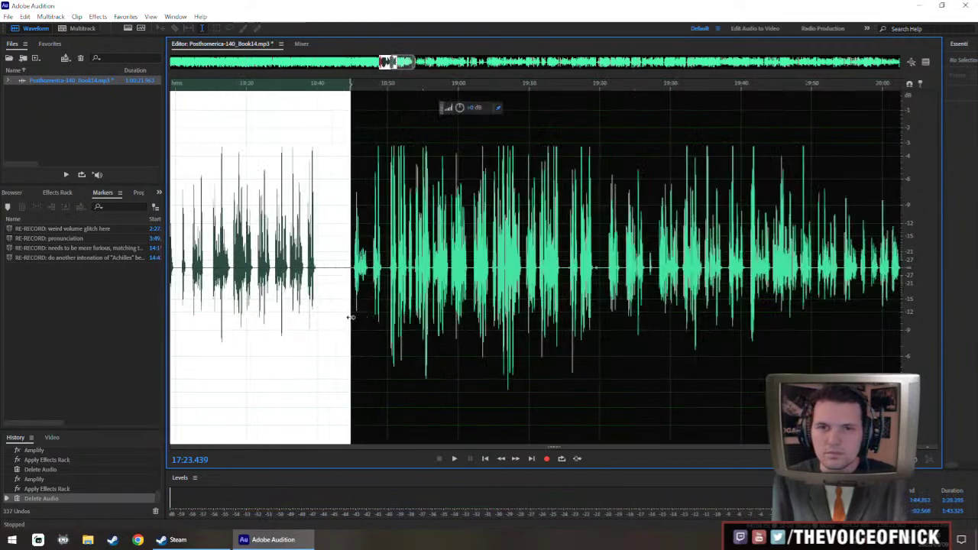
scroll(350, 316, "down", 2)
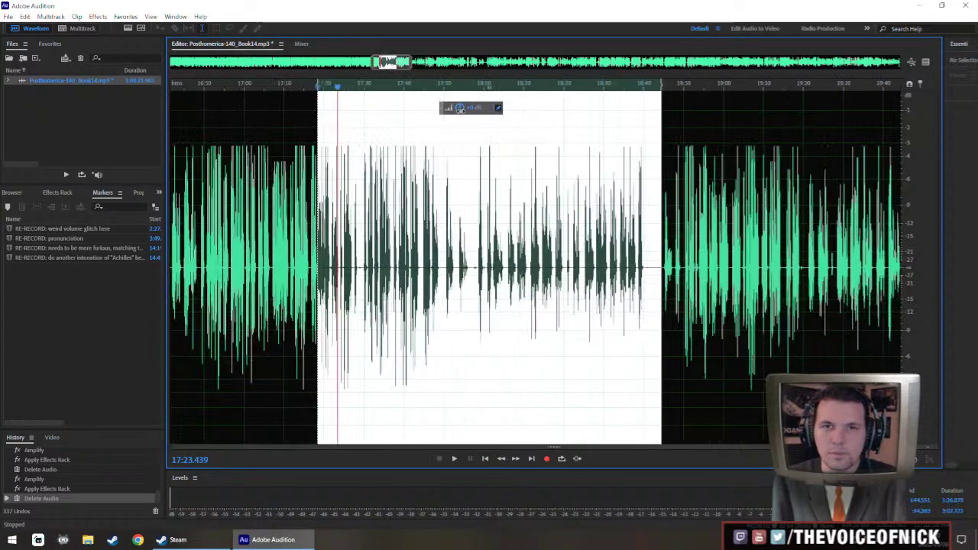
left_click_drag(460, 108, 331, 210)
left_click(309, 224)
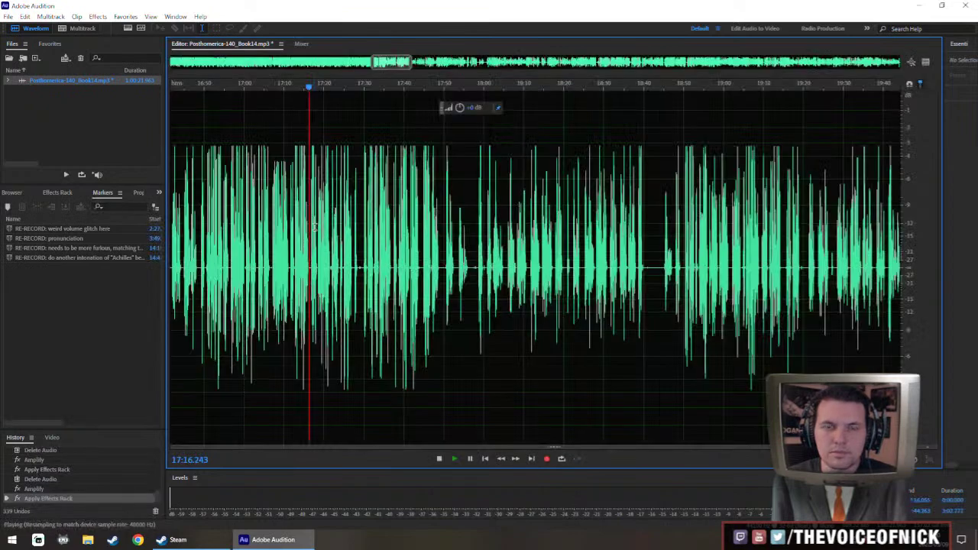
Delete the short superseded take near 17:28 with its surrounding silence, about 2.4 s, and play back from about 17:26.3.
scroll(310, 243, "up", 4)
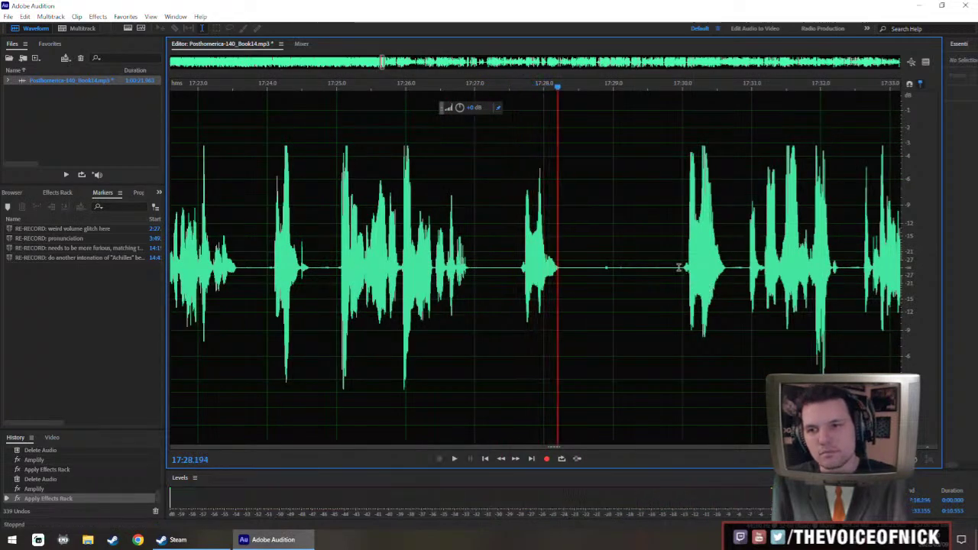
left_click(675, 306)
left_click_drag(452, 270, 613, 270)
key("Delete")
key("space")
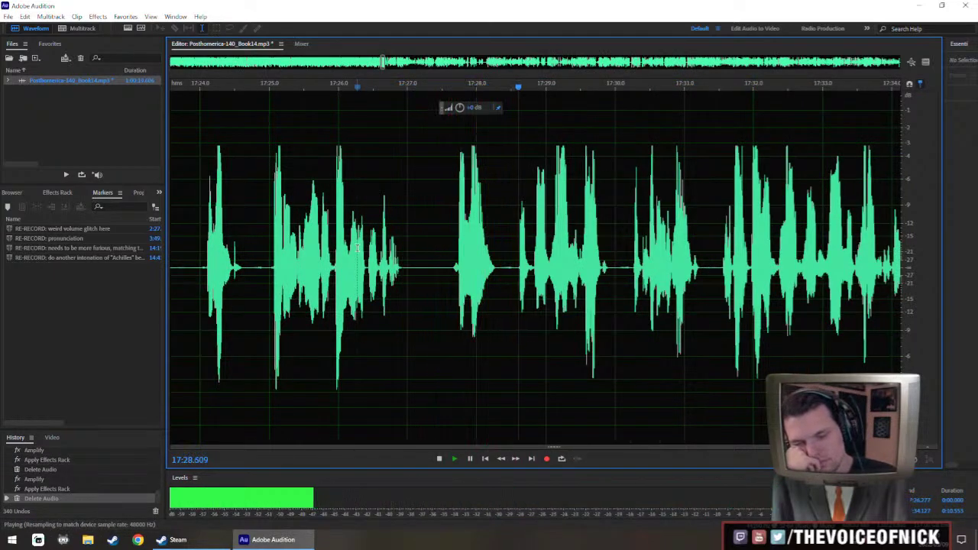
Delete the superseded take from about 17:39.3 to 17:42.5 and play back from about 17:45.0.
scroll(357, 248, "down", 3)
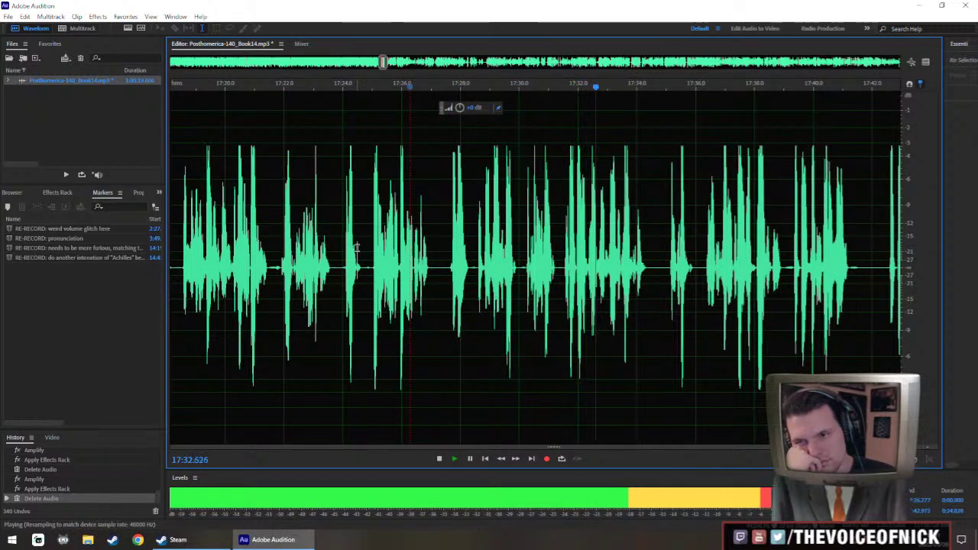
key("equal")
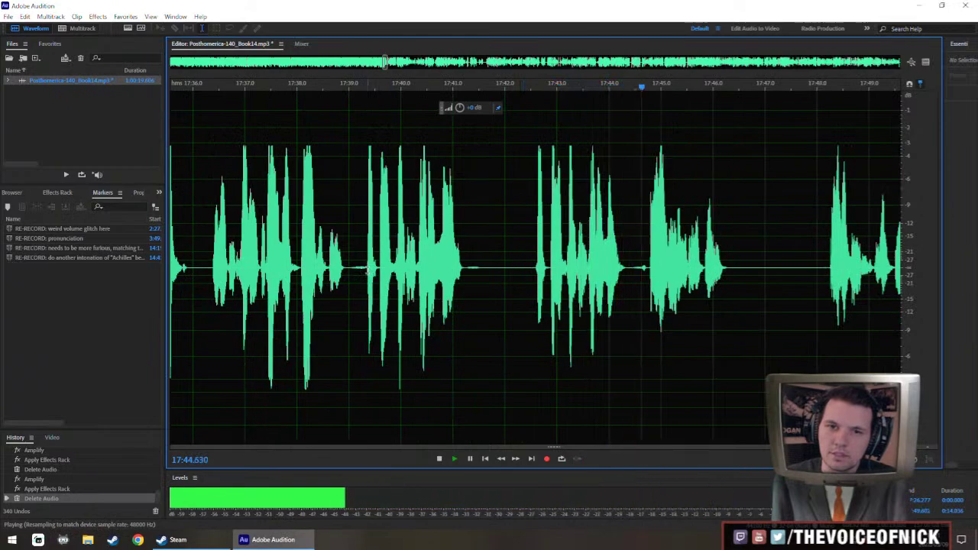
left_click_drag(367, 271, 534, 320)
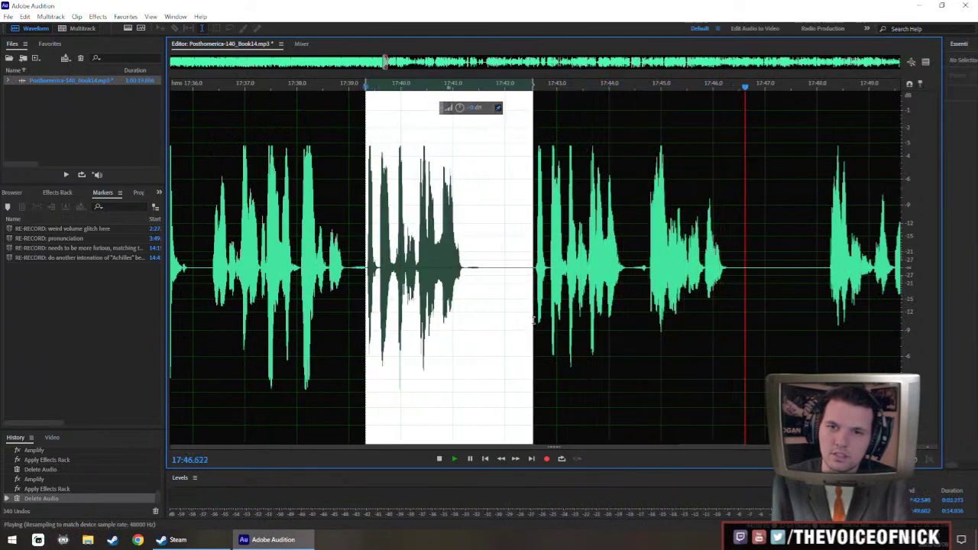
key("Delete")
key("space")
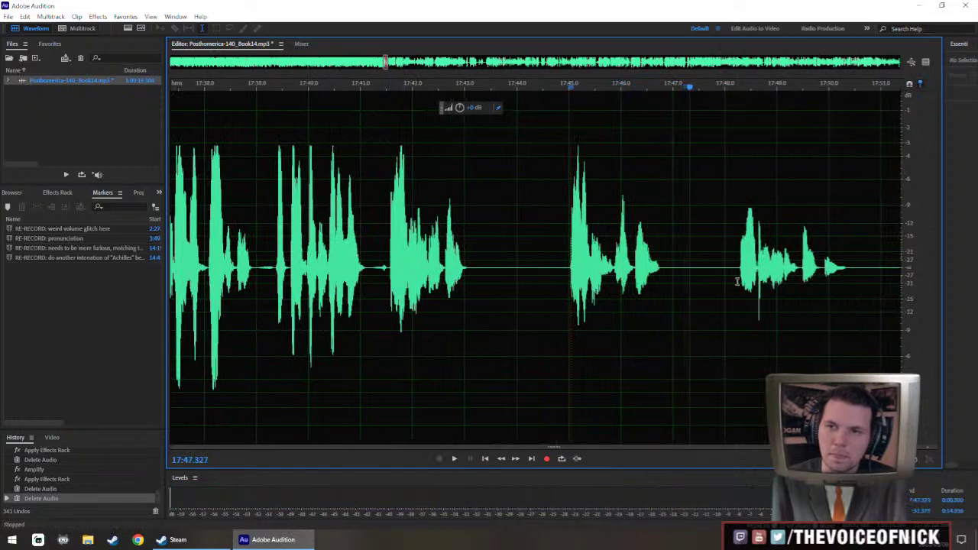
Check the take starting near 17:48.3 and delete the superseded takes from about 17:41.5 to 17:48.2.
left_click(738, 282)
key("space")
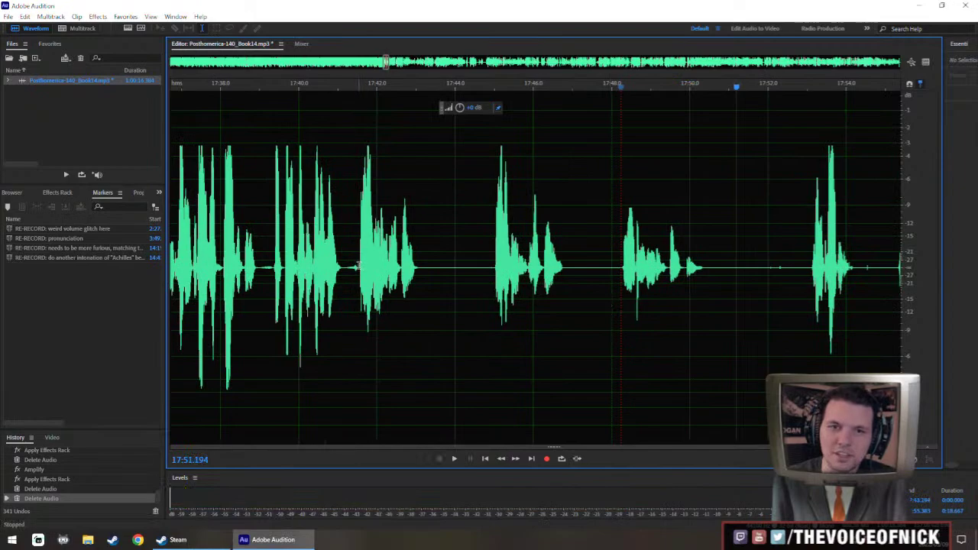
left_click_drag(358, 266, 620, 328)
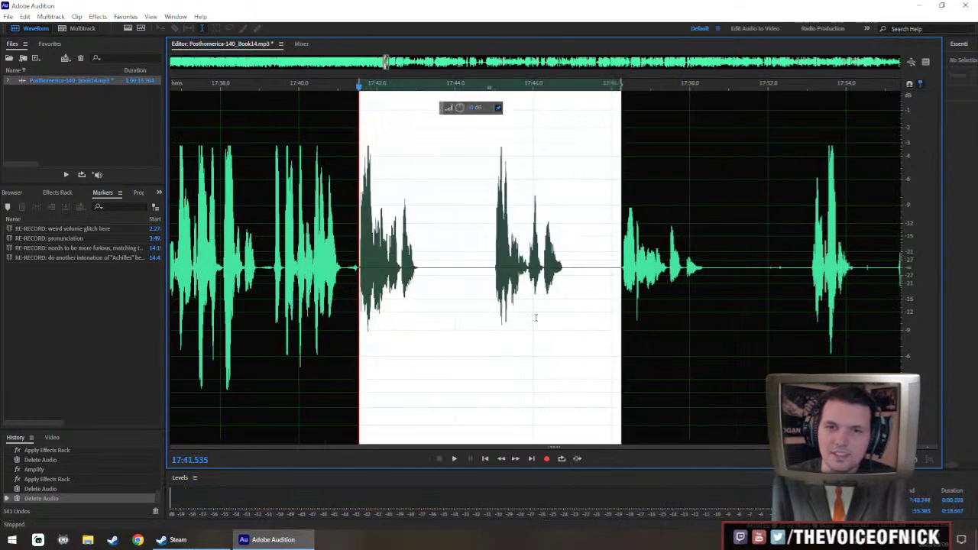
key("Delete")
Amplify the quiet phrase from about 17:41.5 to 17:43.7, apply the effects rack, and play back from about 17:39.7.
left_click_drag(443, 290, 358, 293)
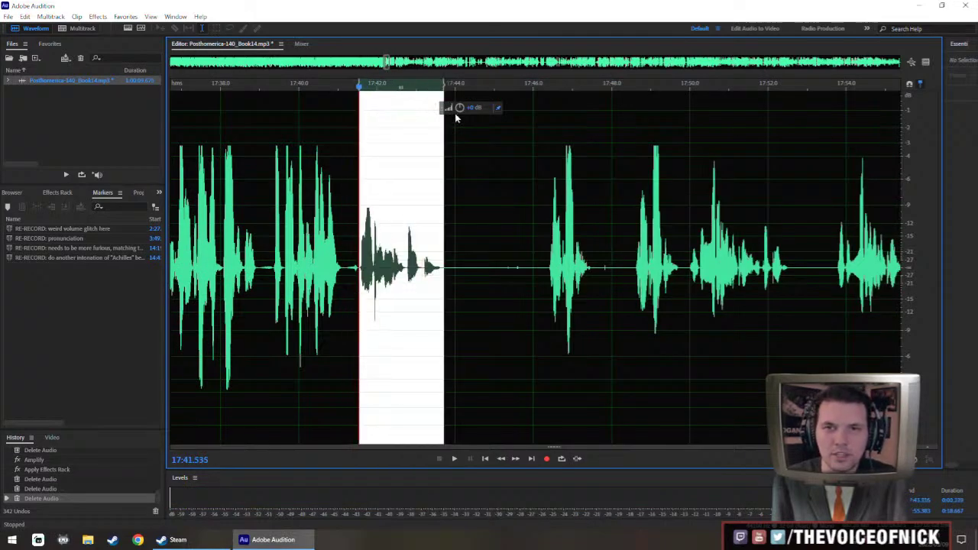
left_click(286, 205)
key("space")
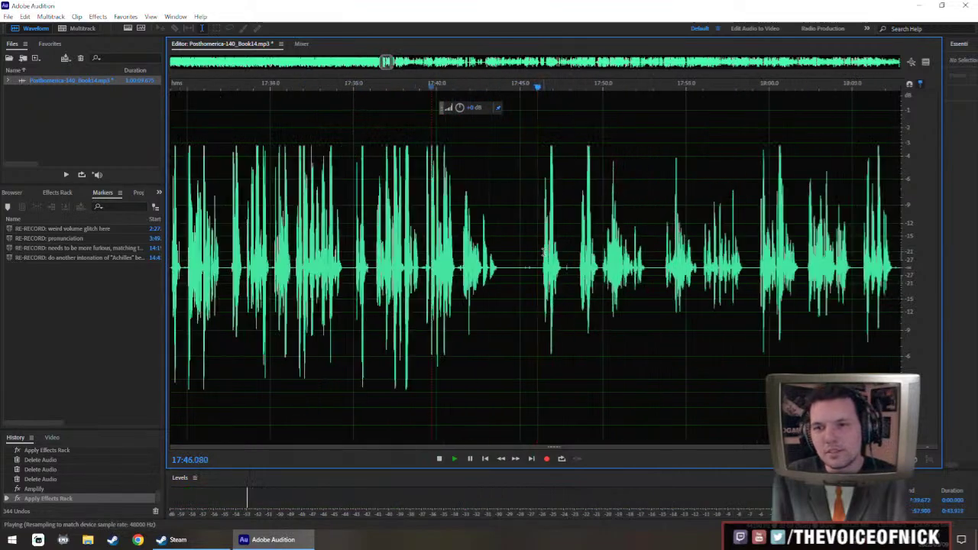
Replace the superseded take and pauses from about 17:43.6 to 17:48.6 with 1.5 s of silence and play back from about 17:41.3.
scroll(547, 269, "down", 2)
scroll(579, 273, "up", 2)
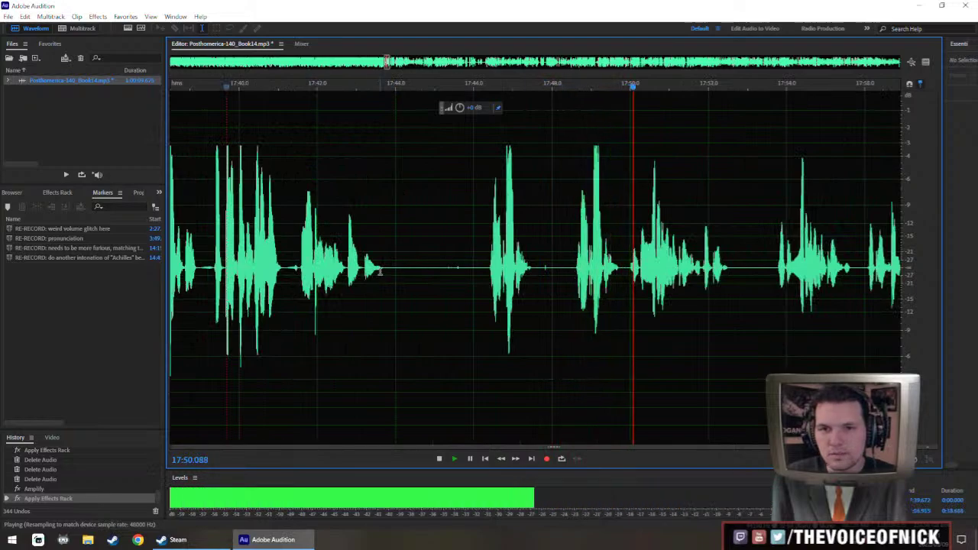
left_click_drag(380, 277, 574, 337)
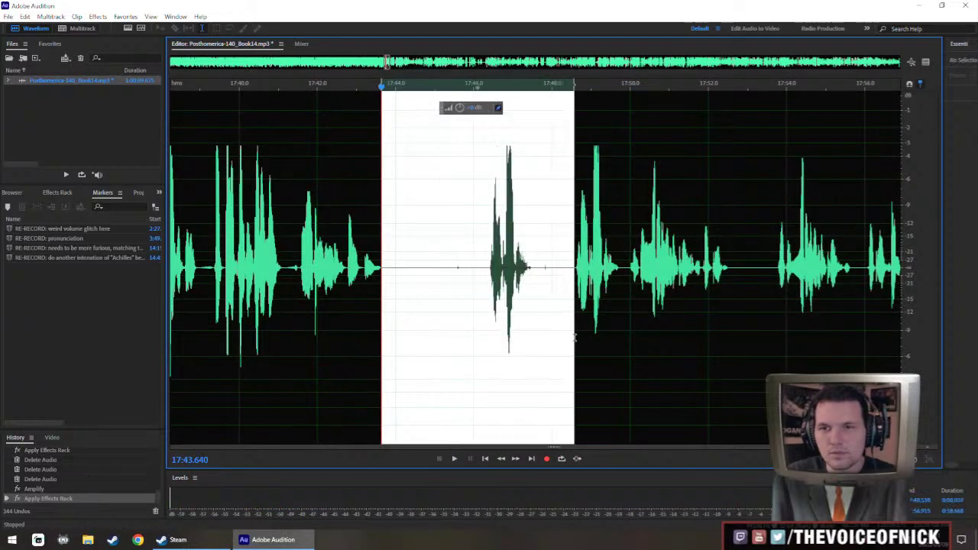
scroll(559, 298, "up", 3)
left_click_drag(520, 277, 727, 290)
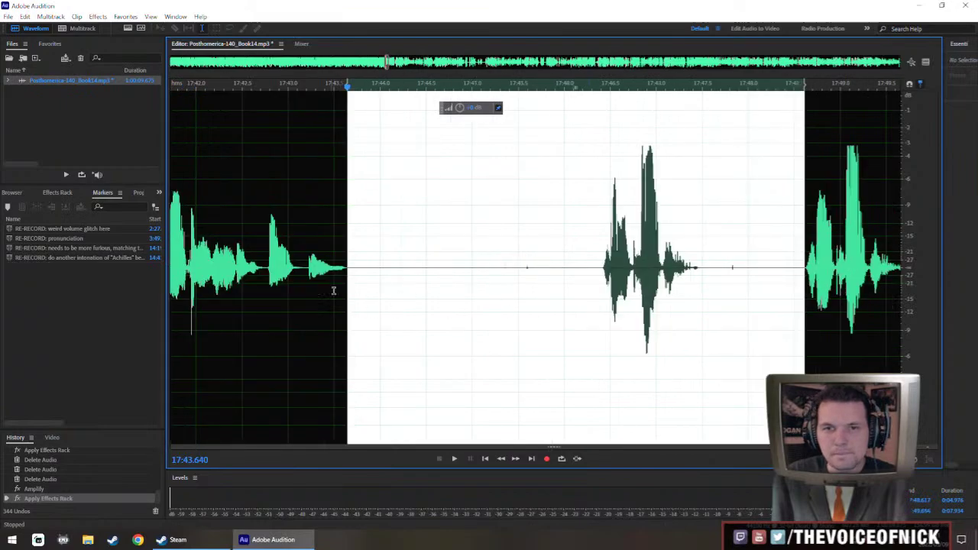
key("ctrl+shift+i")
type("1.5")
key("Return")
scroll(344, 314, "down", 5)
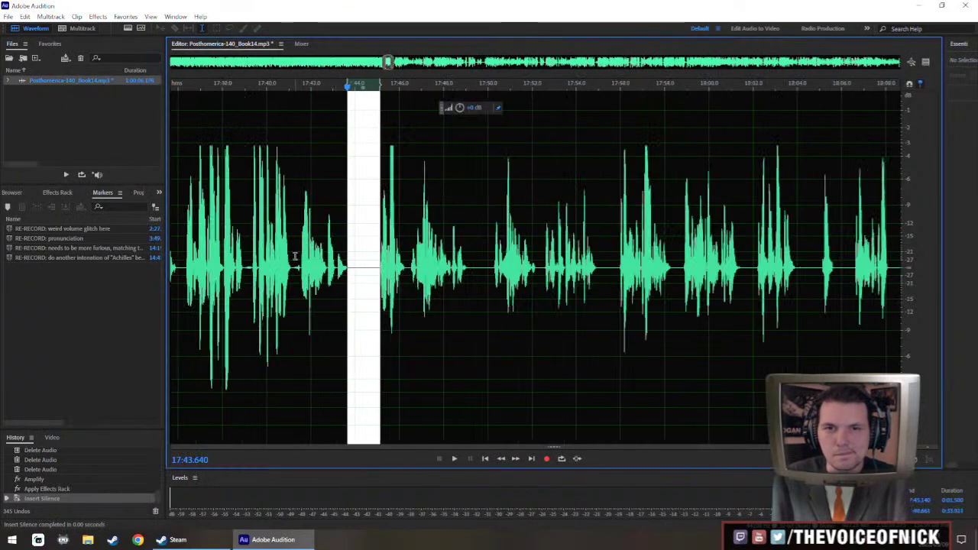
left_click(295, 257)
key("space")
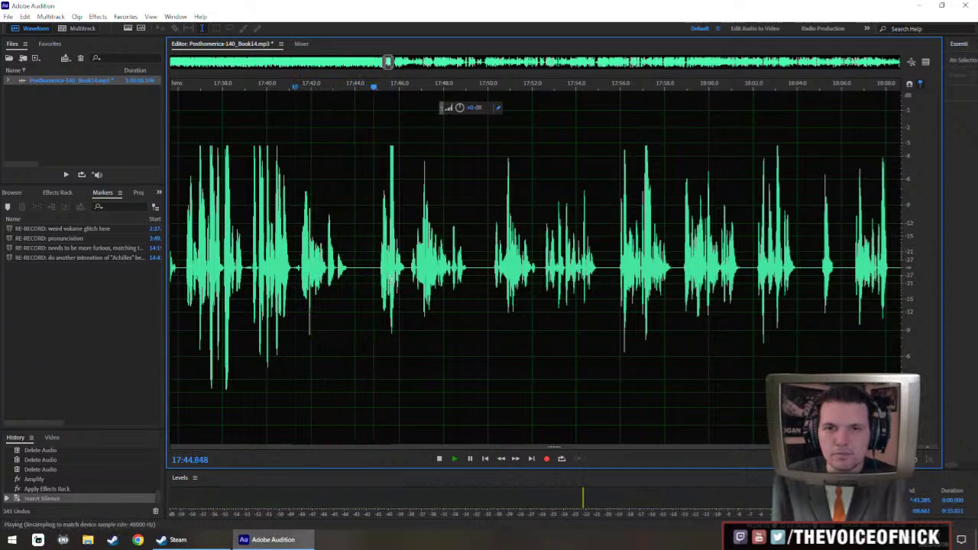
scroll(390, 279, "up", 2)
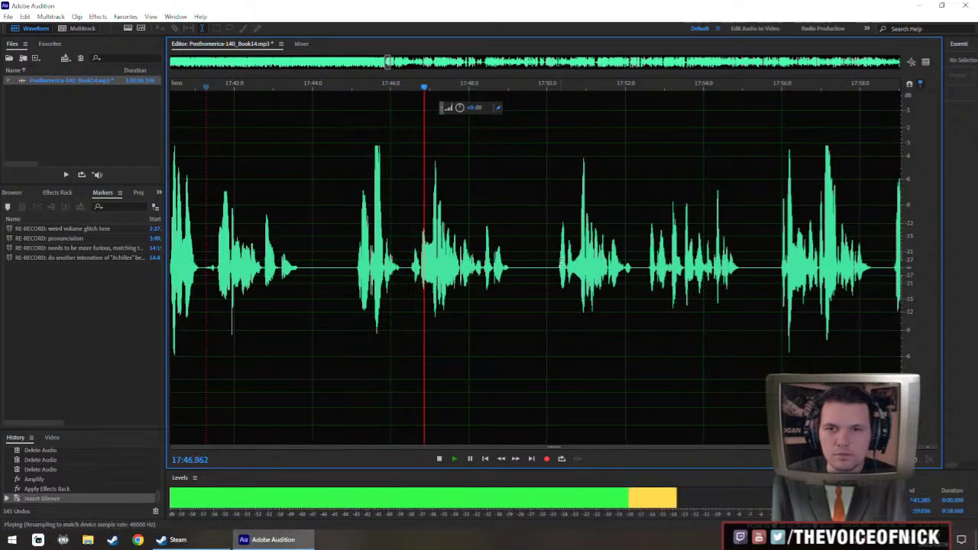
Check the take starting near 17:50.3, delete the superseded take from about 17:46.5 to 17:50.2, and play back from about 17:45.2.
left_click(557, 272)
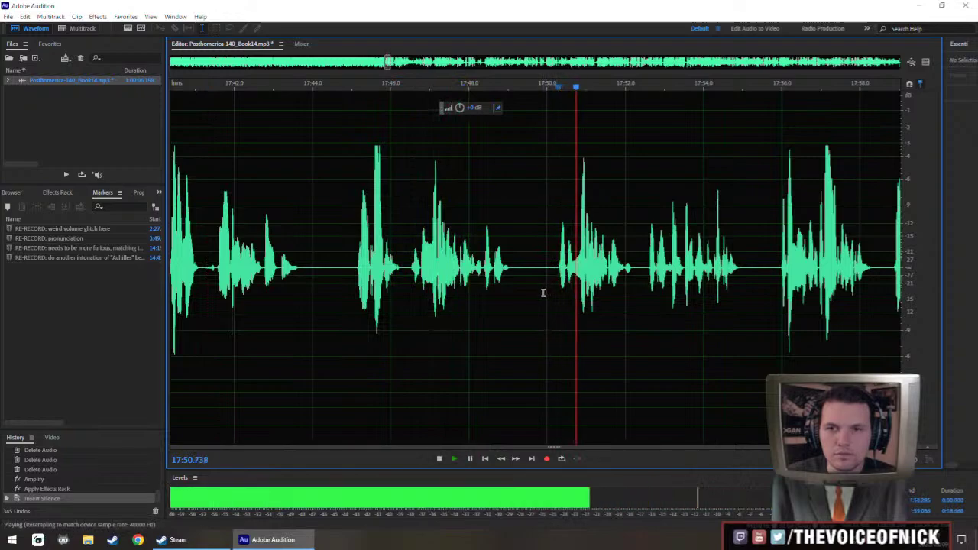
left_click_drag(535, 293, 490, 292)
left_click_drag(368, 273, 517, 305)
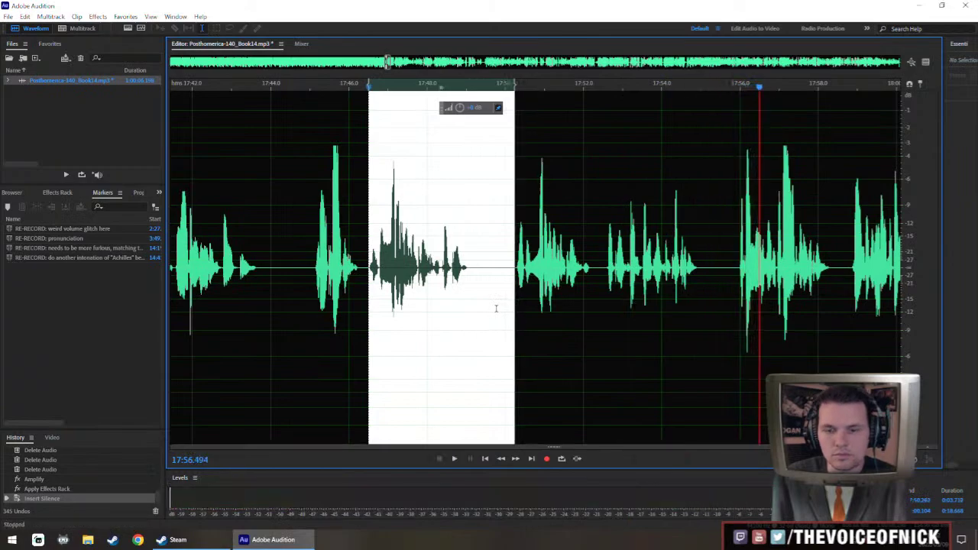
key("Delete")
left_click(331, 249)
key("space")
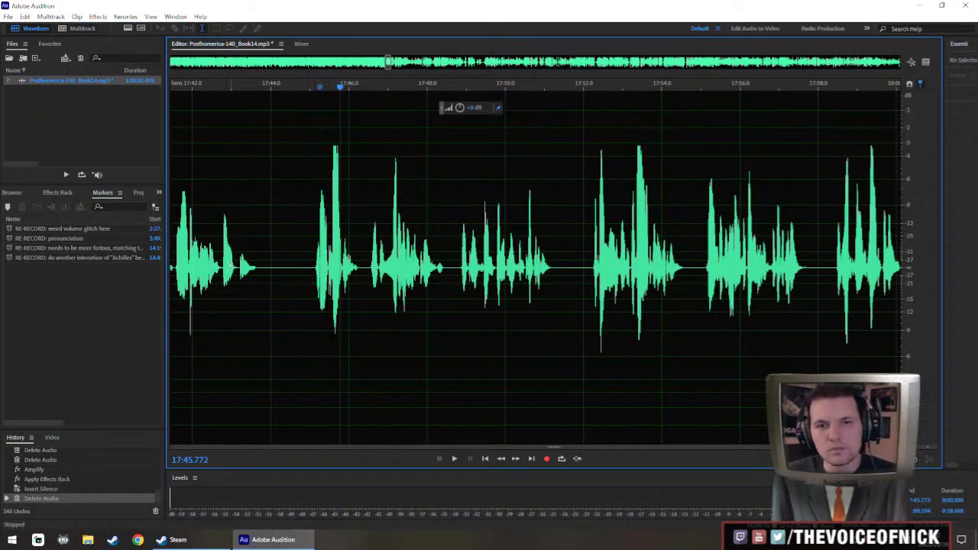
Add a cue marker in the pause at about 17:43.8 and name it "B 220509_1902".
key("m")
left_click_drag(309, 283, 339, 290)
scroll(398, 101, "down", 3)
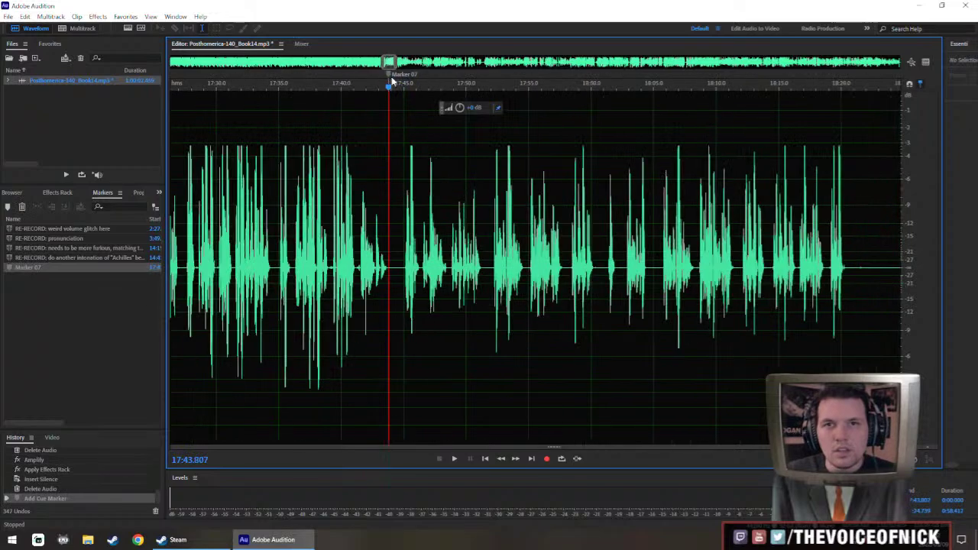
right_click(389, 78)
left_click(416, 94)
type("B 220509")
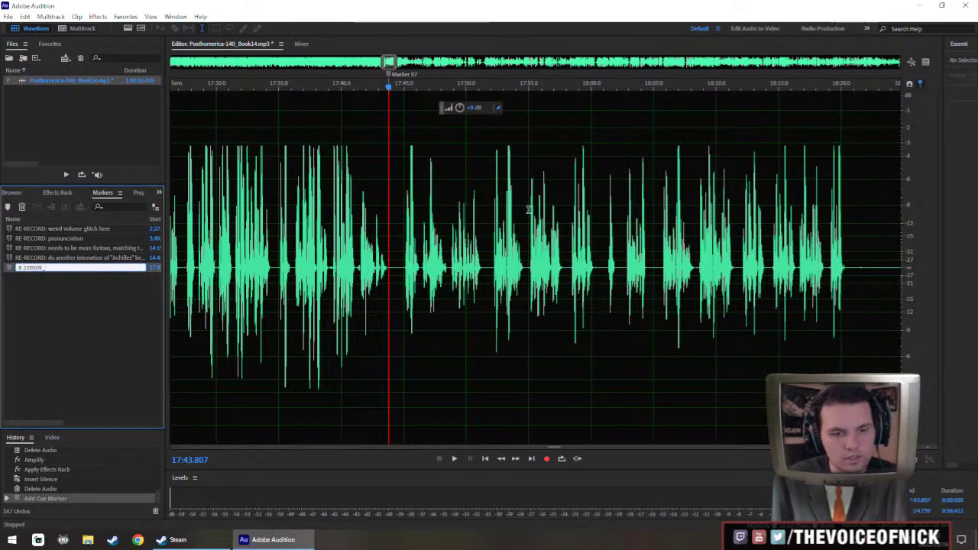
type("_1902")
key("Return")
Save the narration file and review the waveform of the whole recording.
key("ctrl+s")
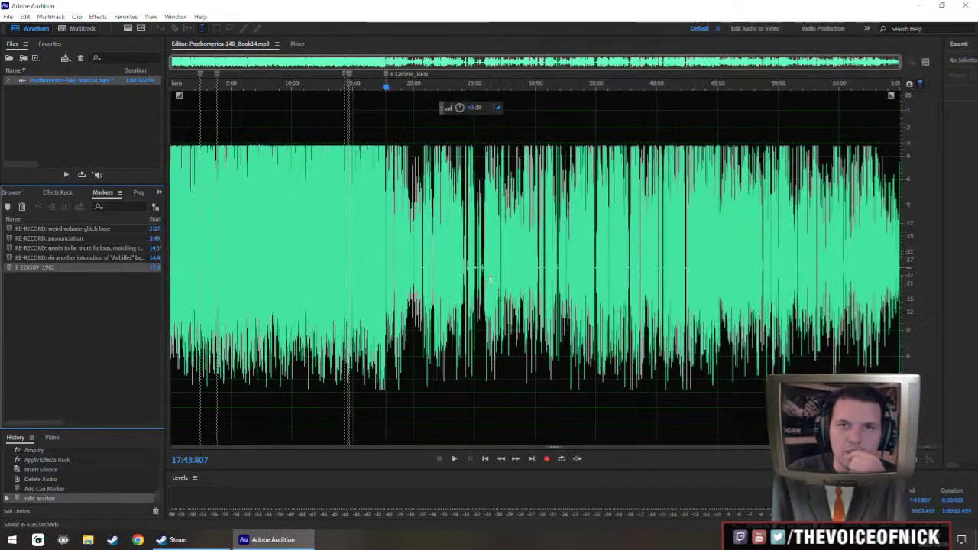
key("backslash")
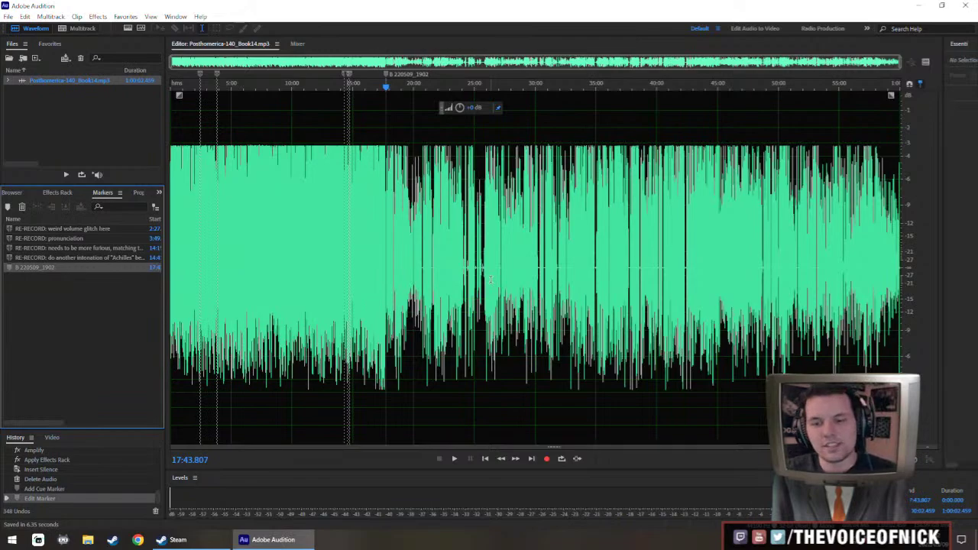
key("backslash")
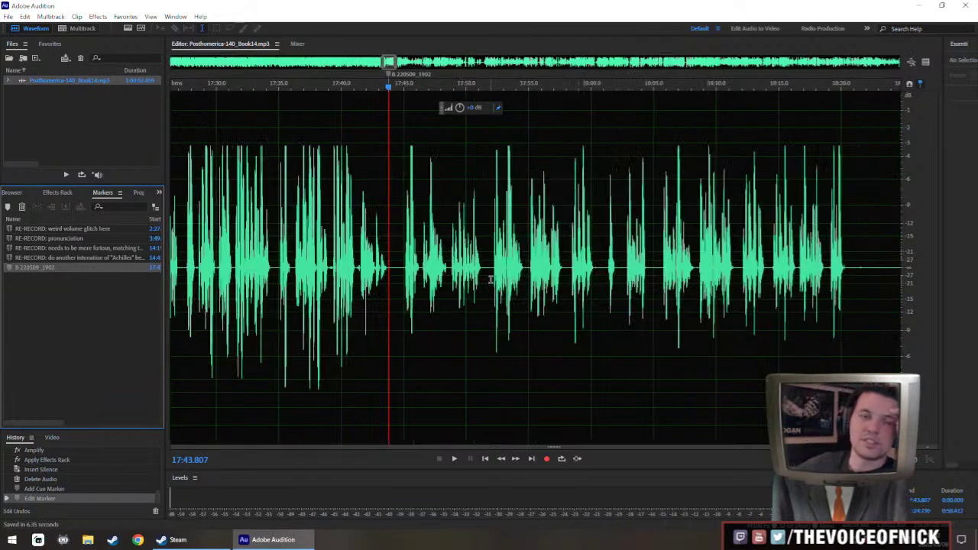